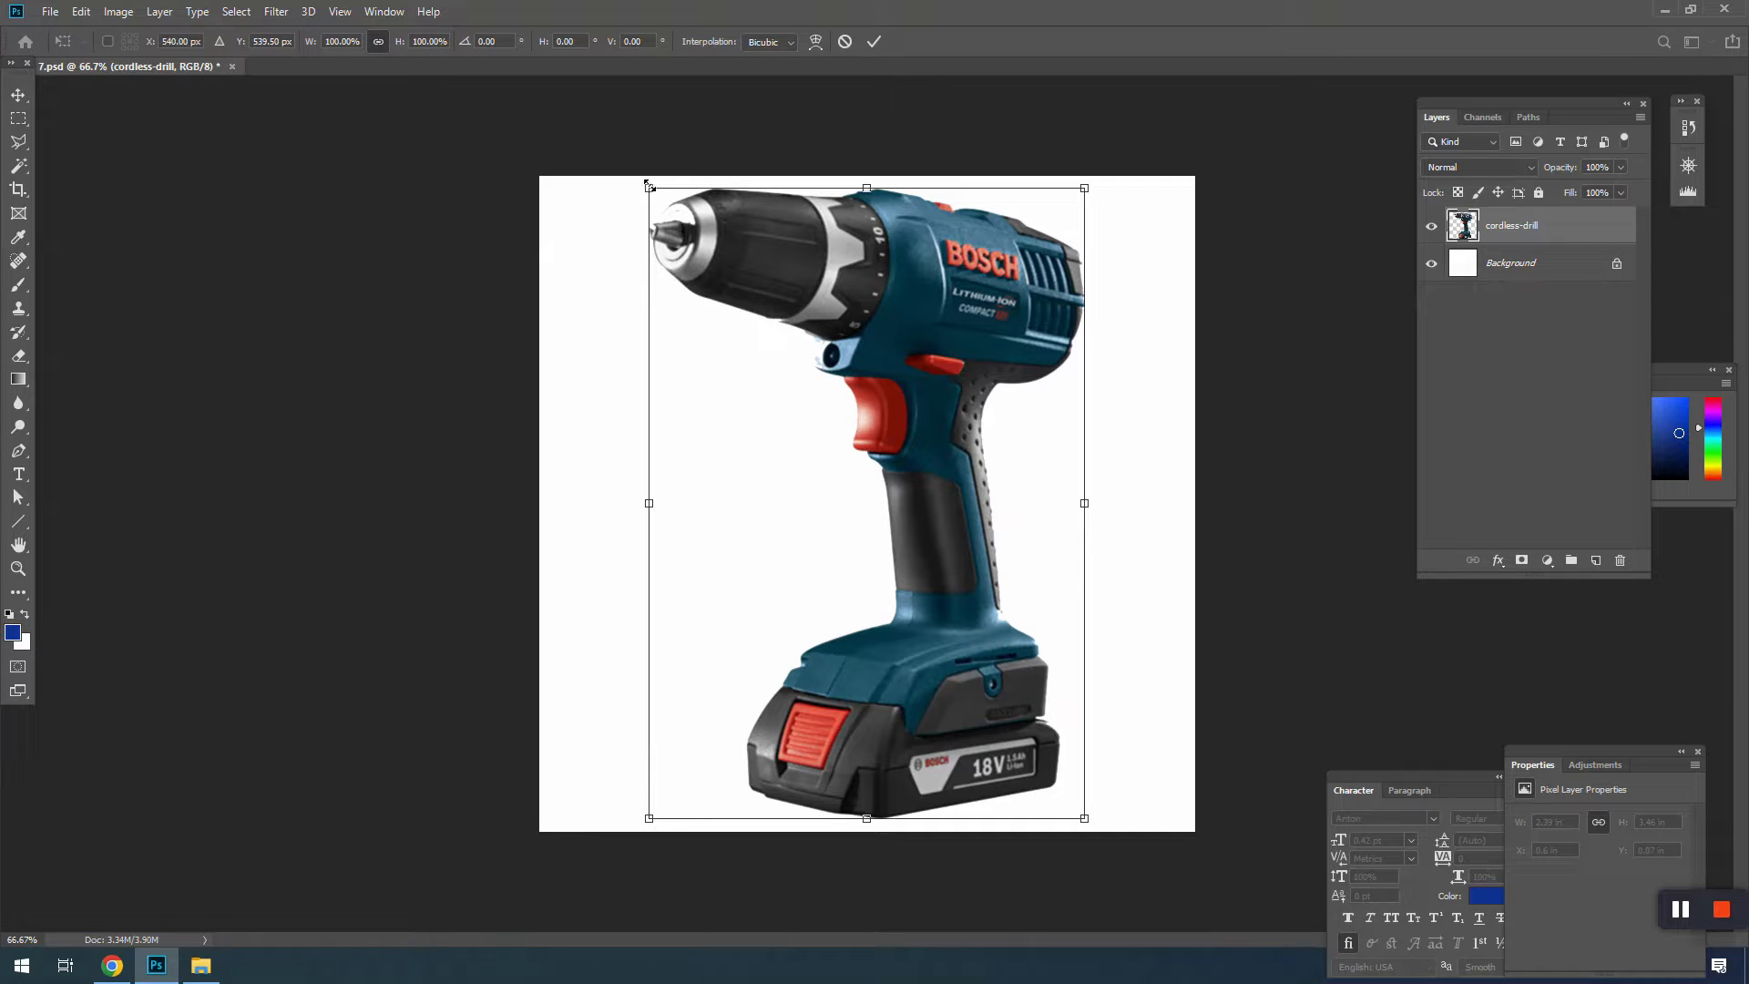
Step: Scale the cordless drill down to about 1.65 by 2.39 in and position it in the right half of the canvas
left_click_drag(649, 186, 745, 328)
left_click_drag(938, 452, 1056, 475)
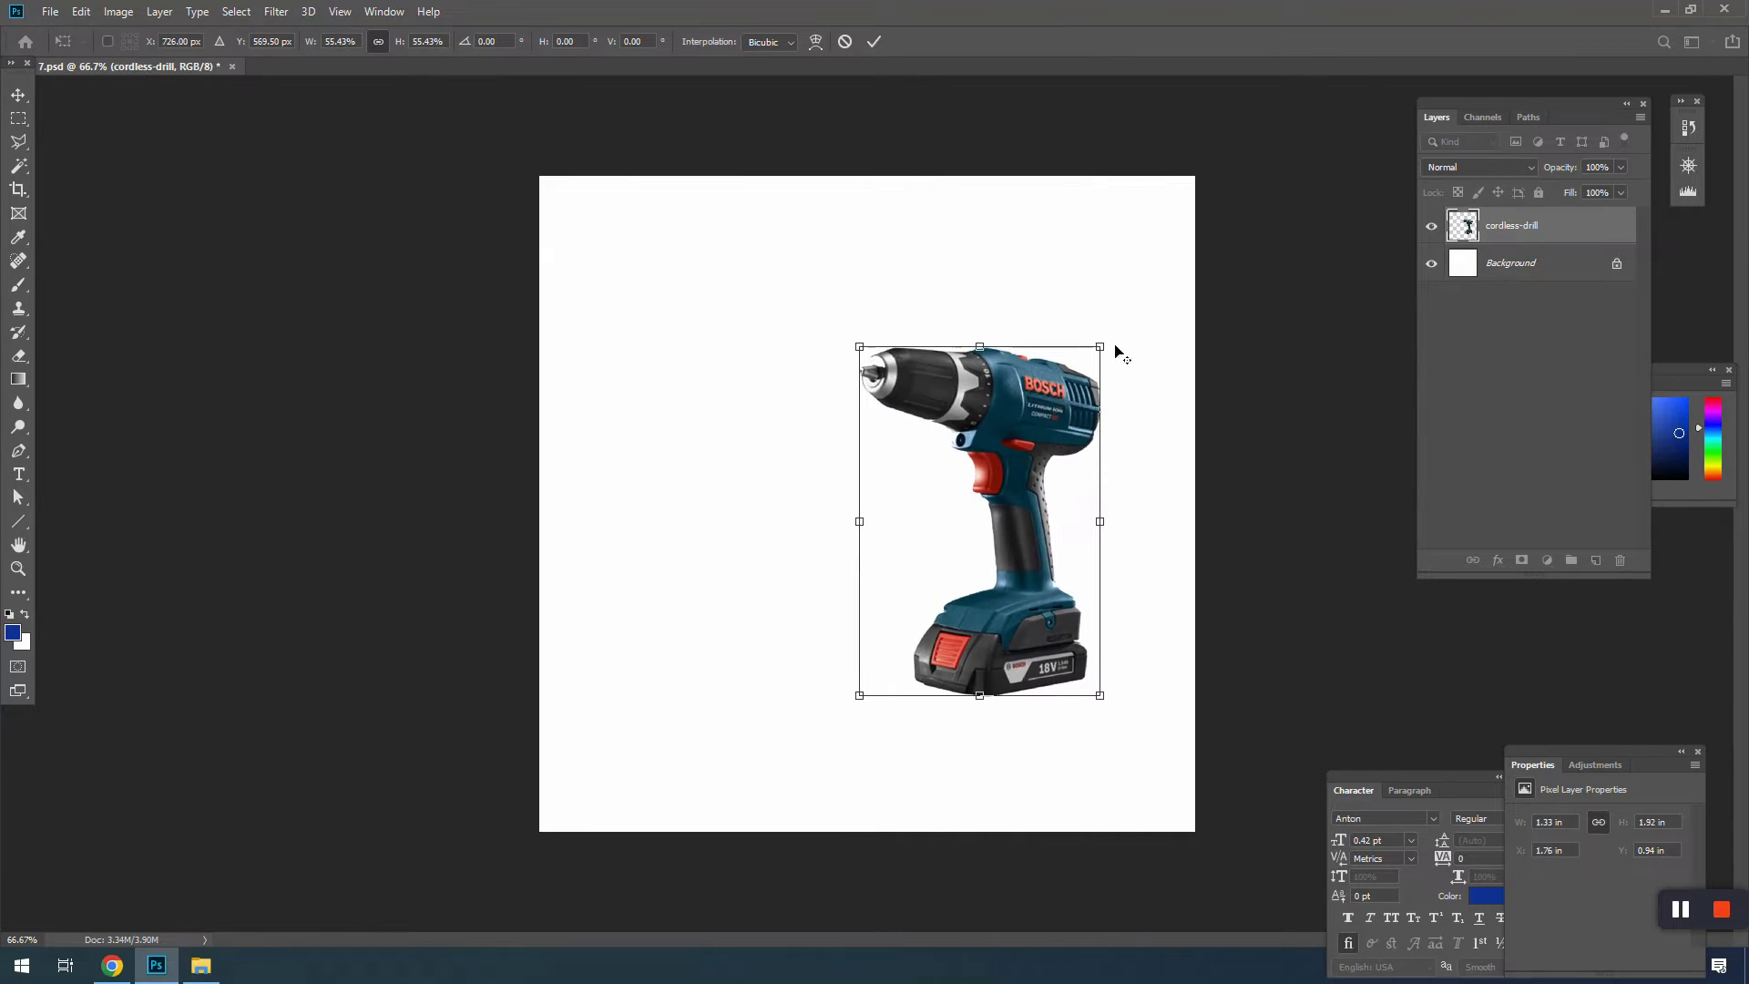
left_click_drag(1099, 347, 1149, 295)
key("Return")
right_click(789, 440)
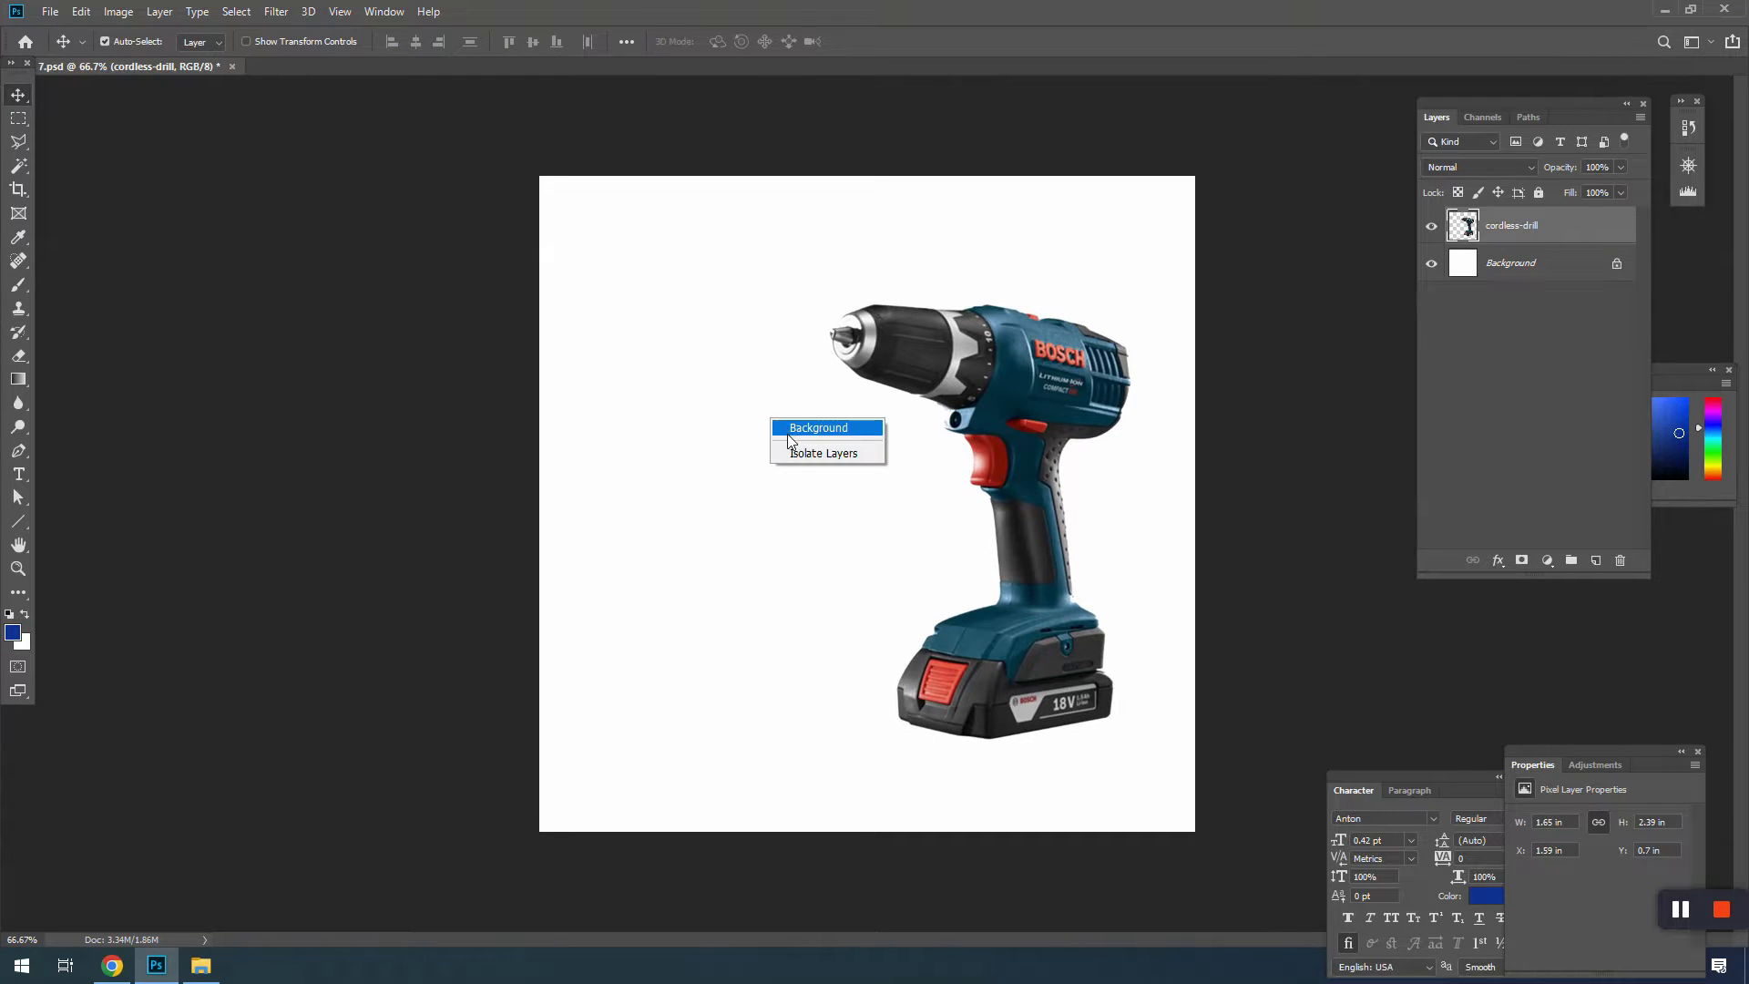
left_click(790, 428)
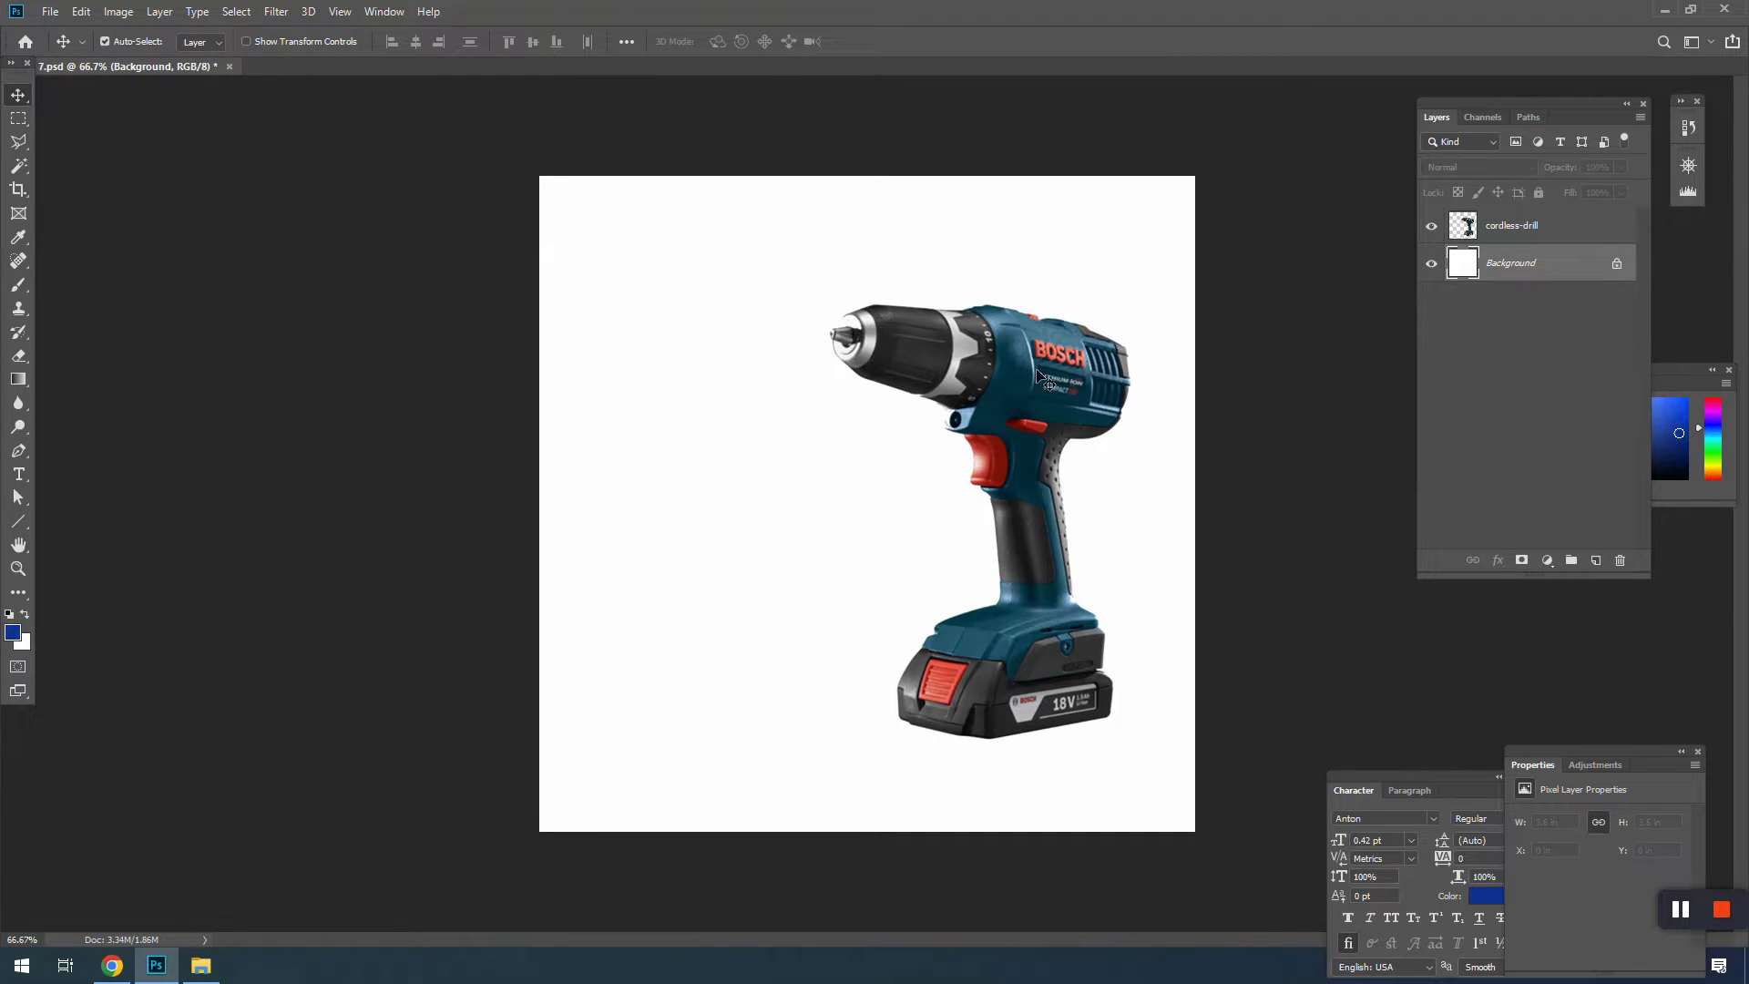
left_click_drag(1047, 381, 1020, 398)
left_click(71, 448)
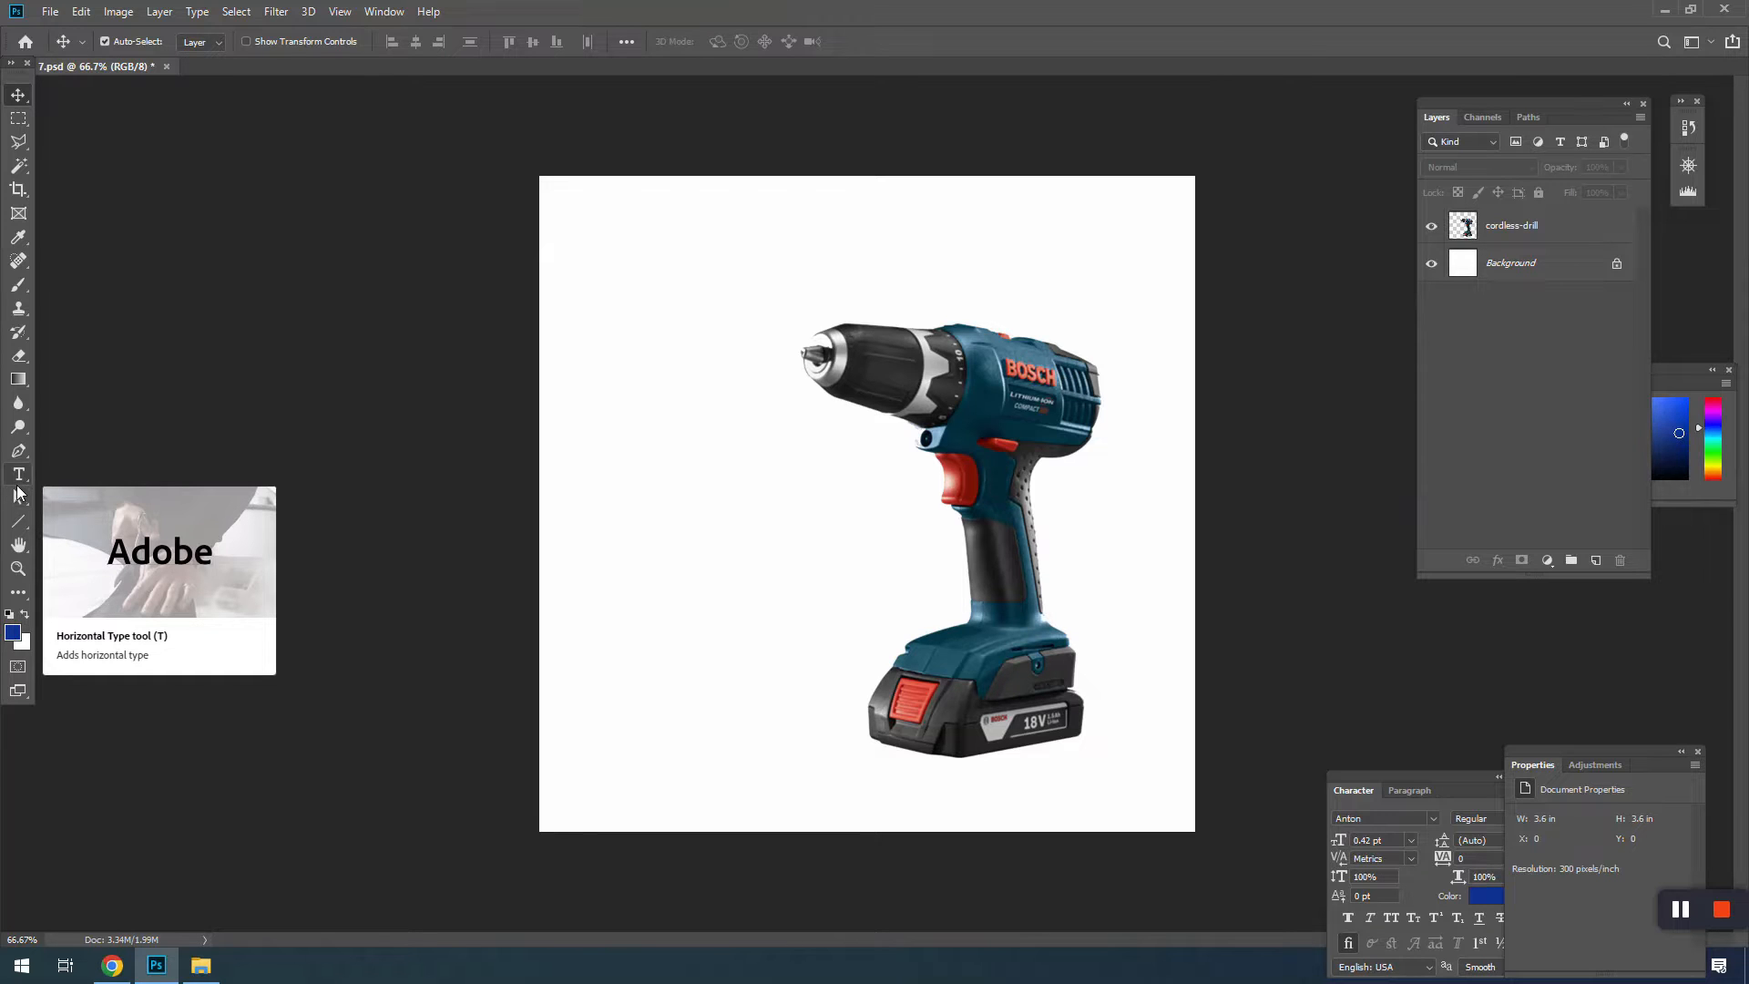
Step: Draw a closed green shape of about 1088 by 798 px with the Pen tool, covering the canvas's lower part under a sloping, stepped edge
left_click(19, 448)
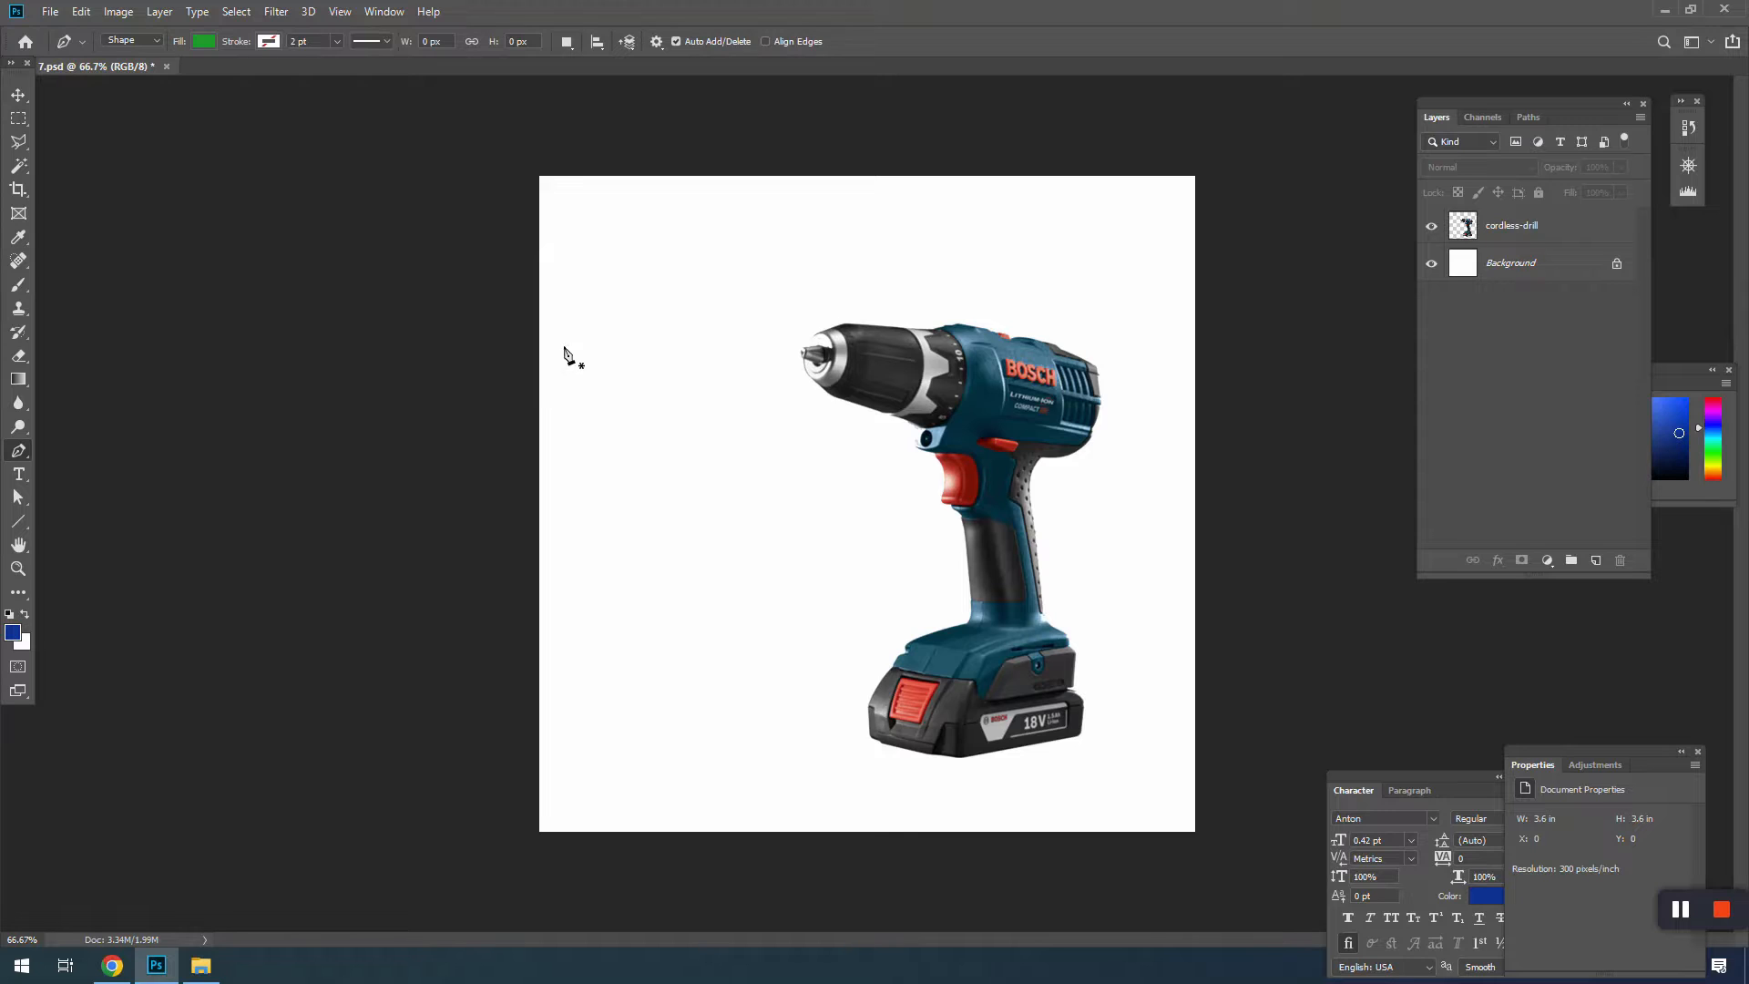
left_click(541, 350)
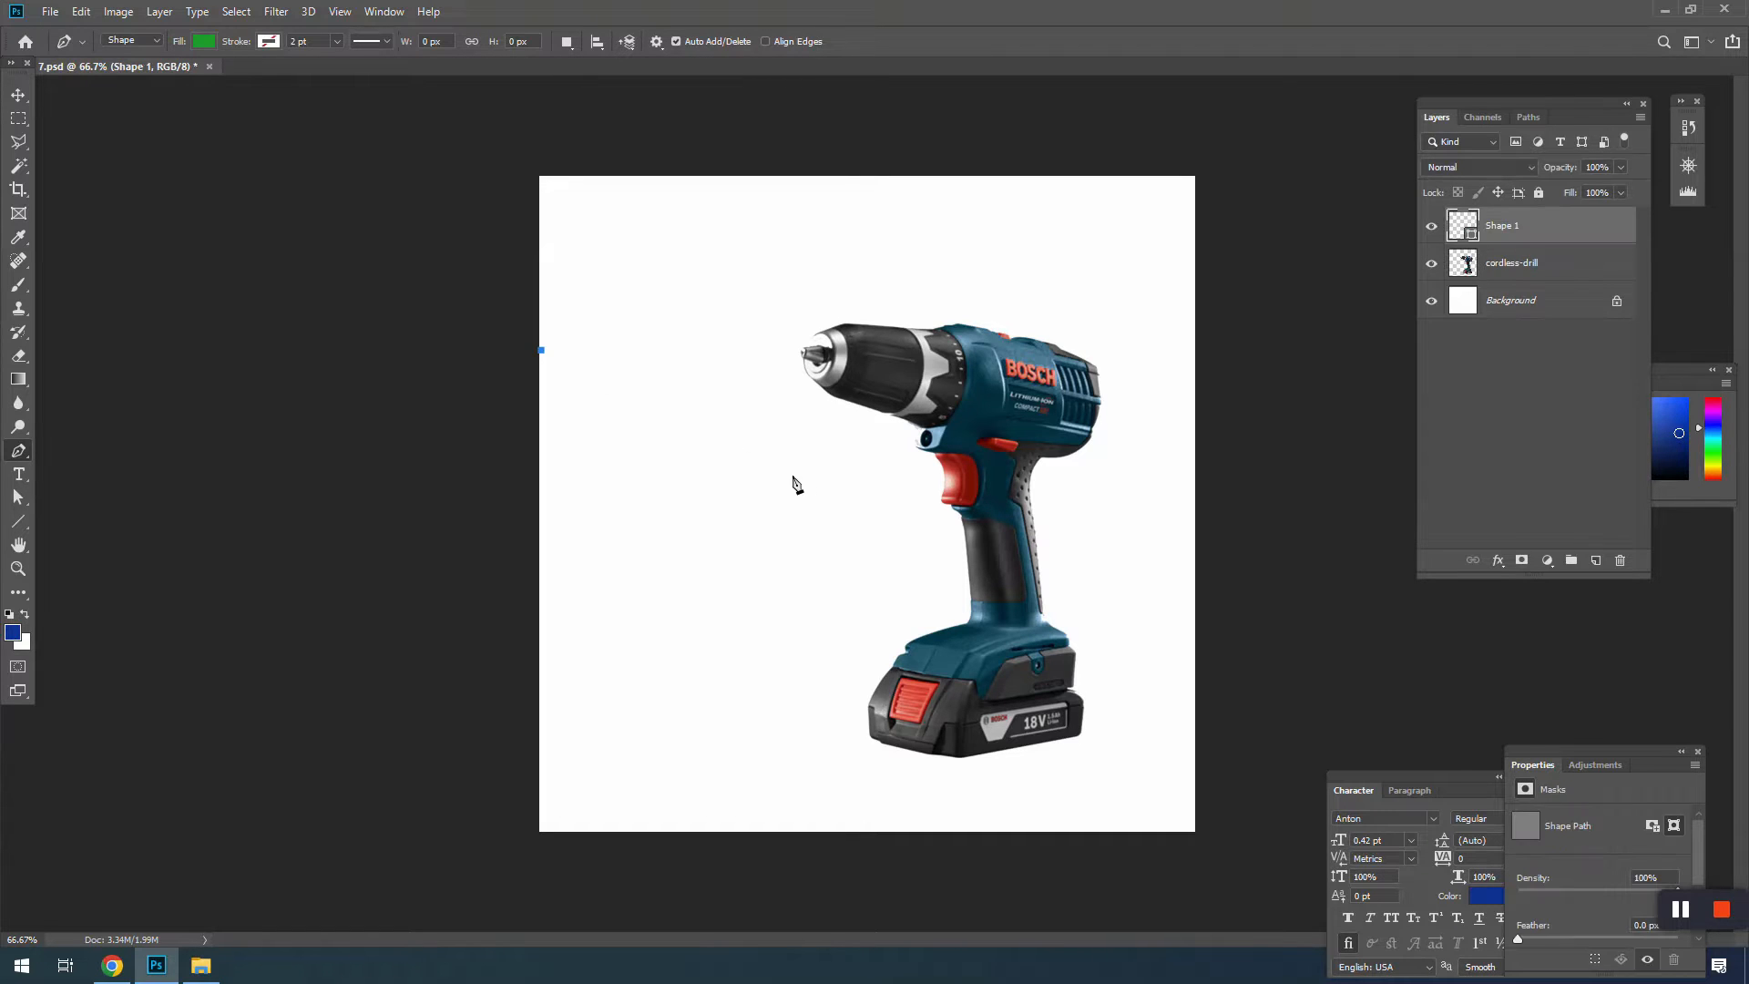
left_click(817, 477)
left_click(819, 526)
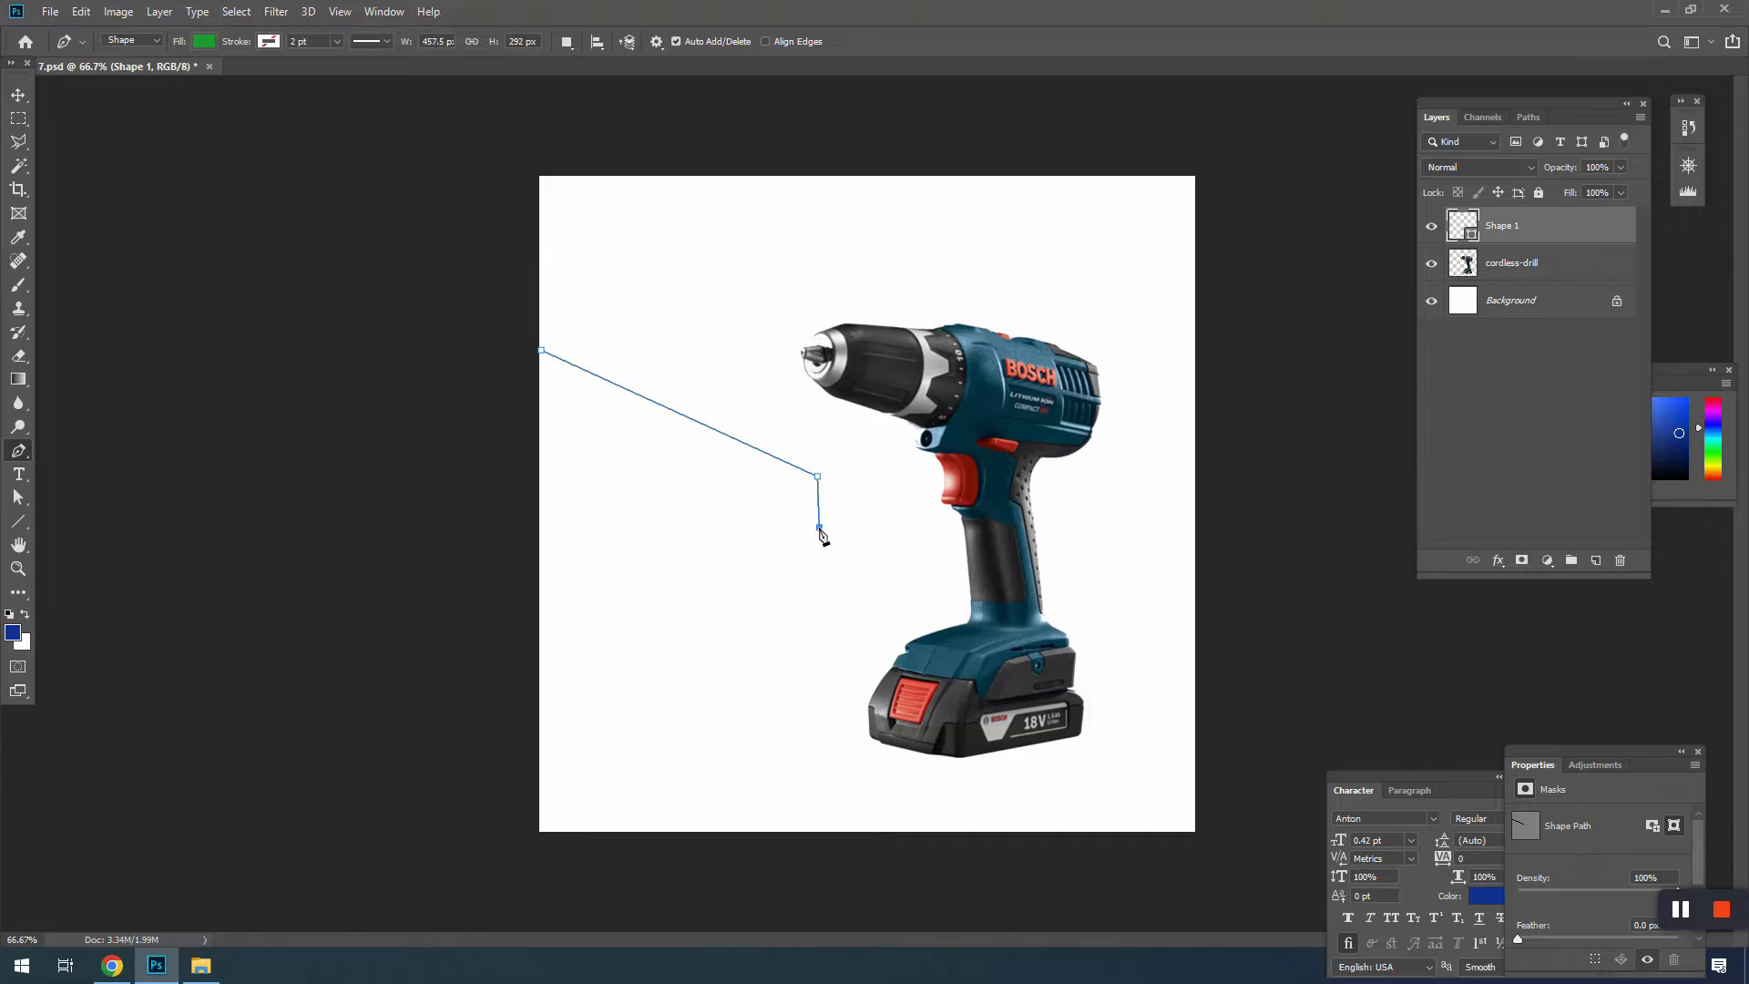
left_click(1196, 645)
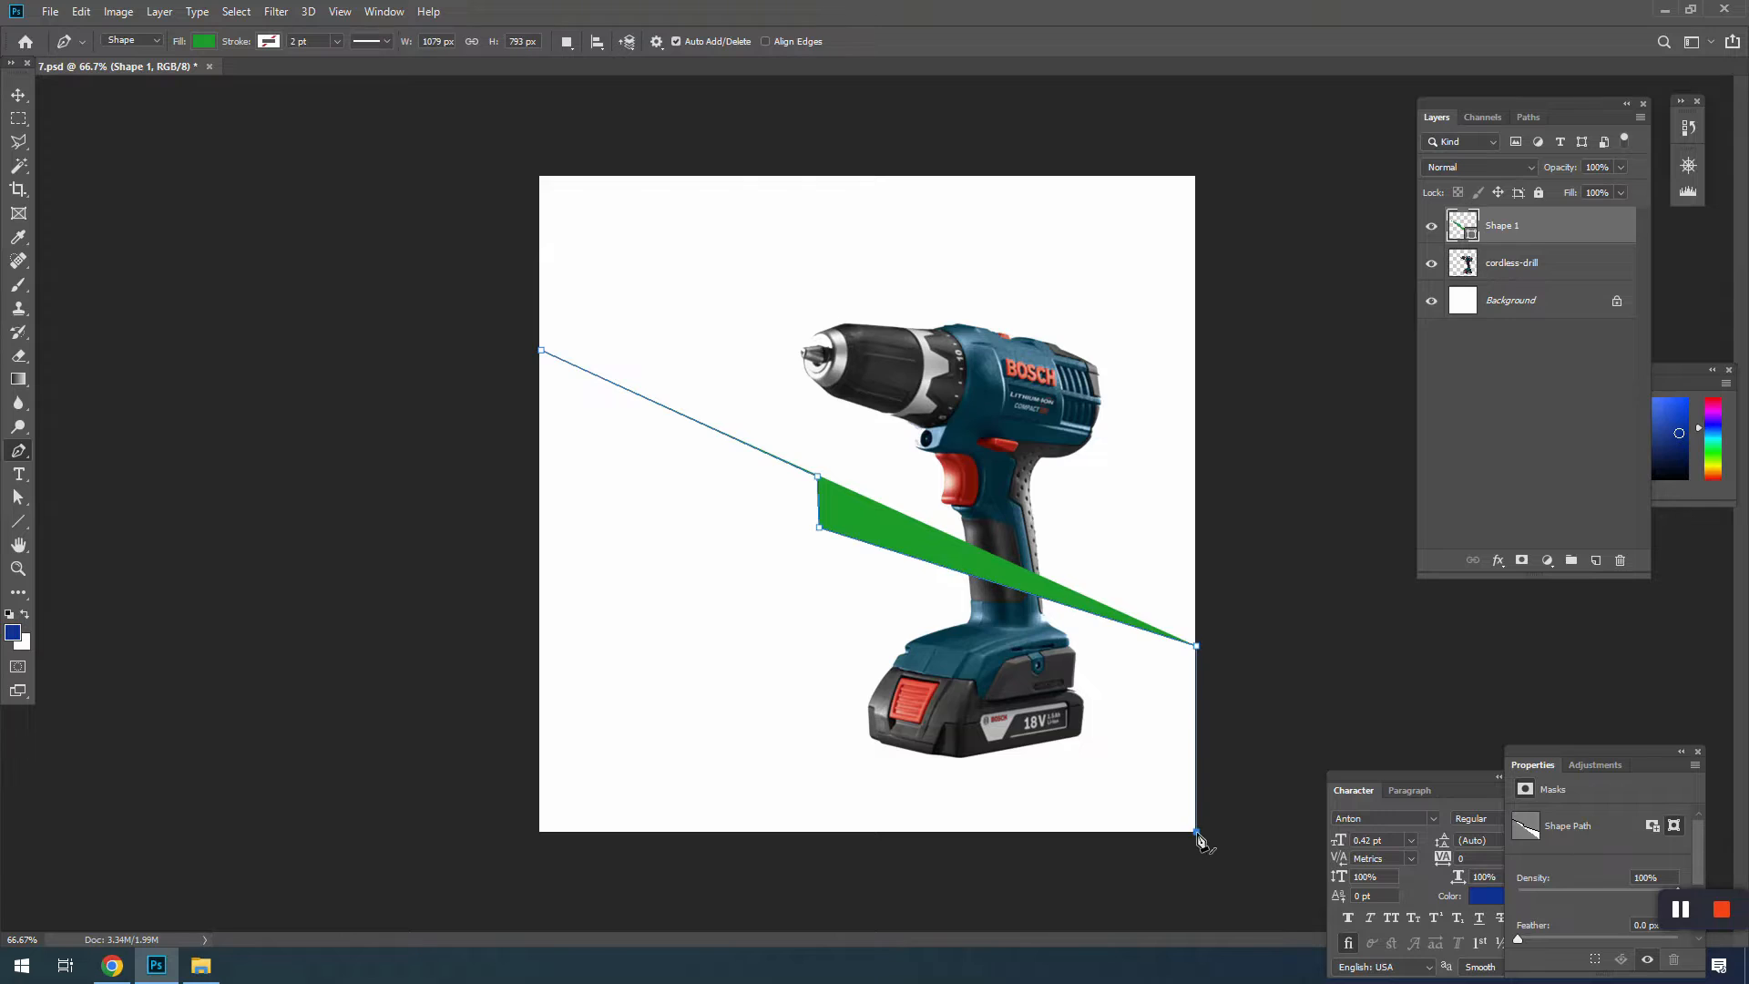
left_click(1196, 830)
left_click(536, 831)
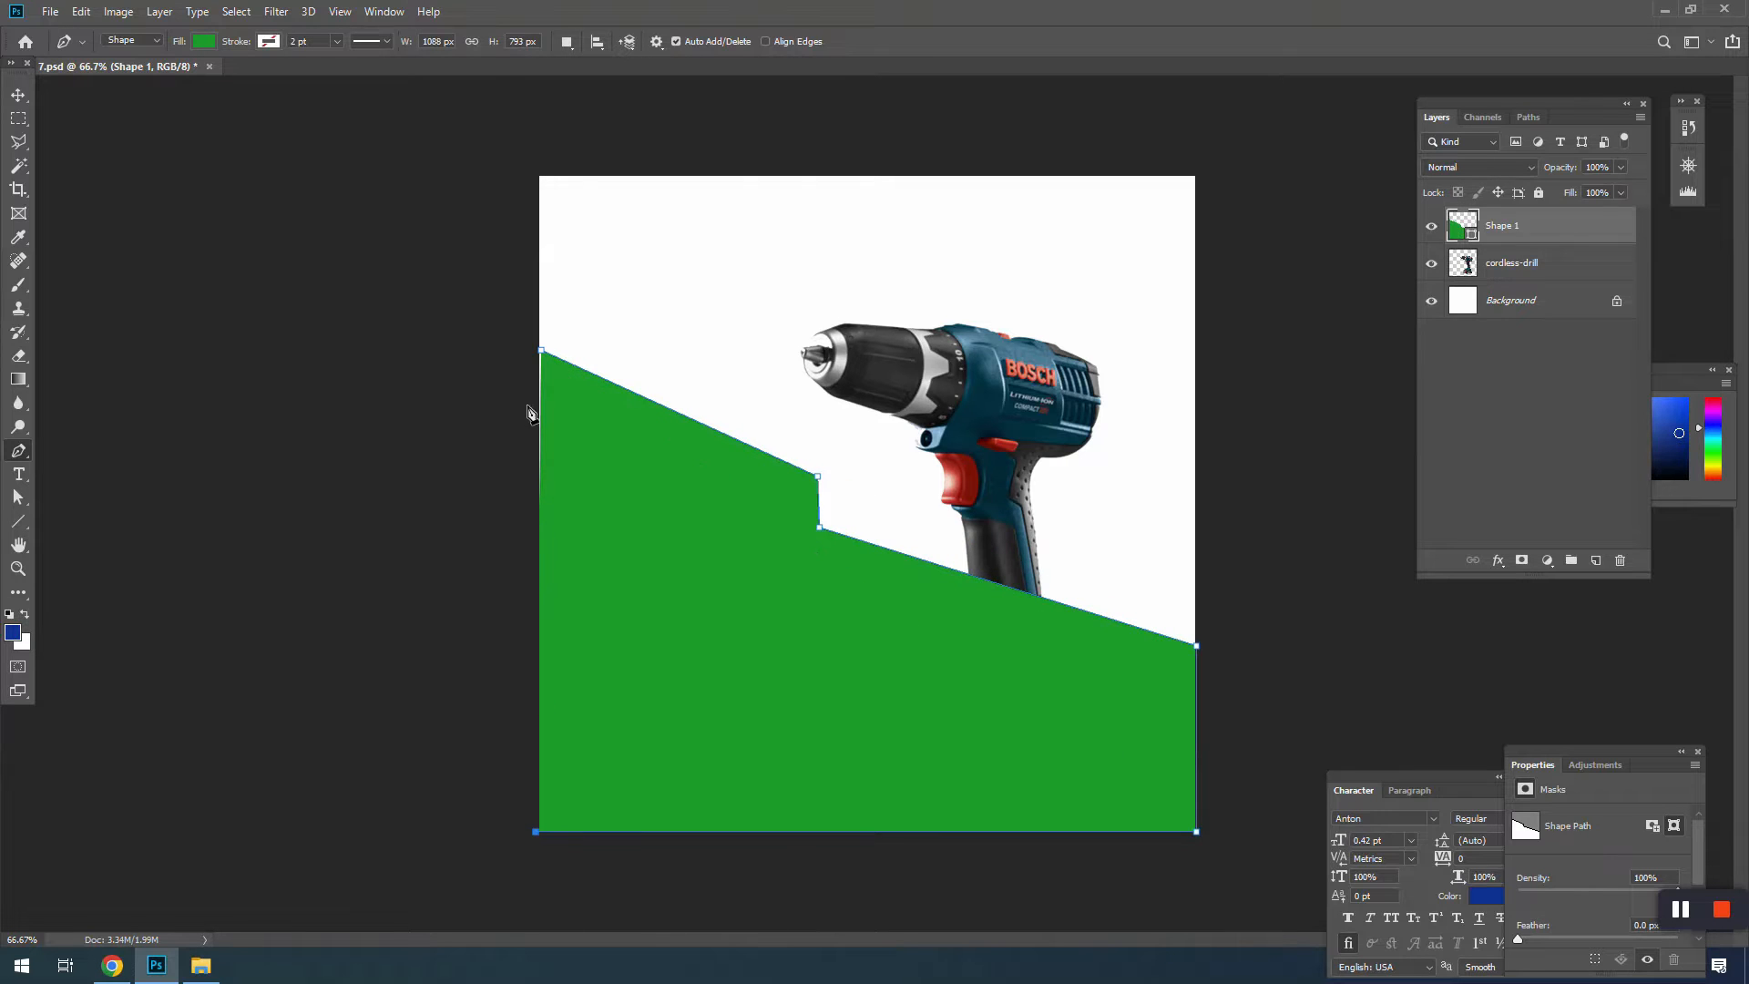
left_click(537, 348)
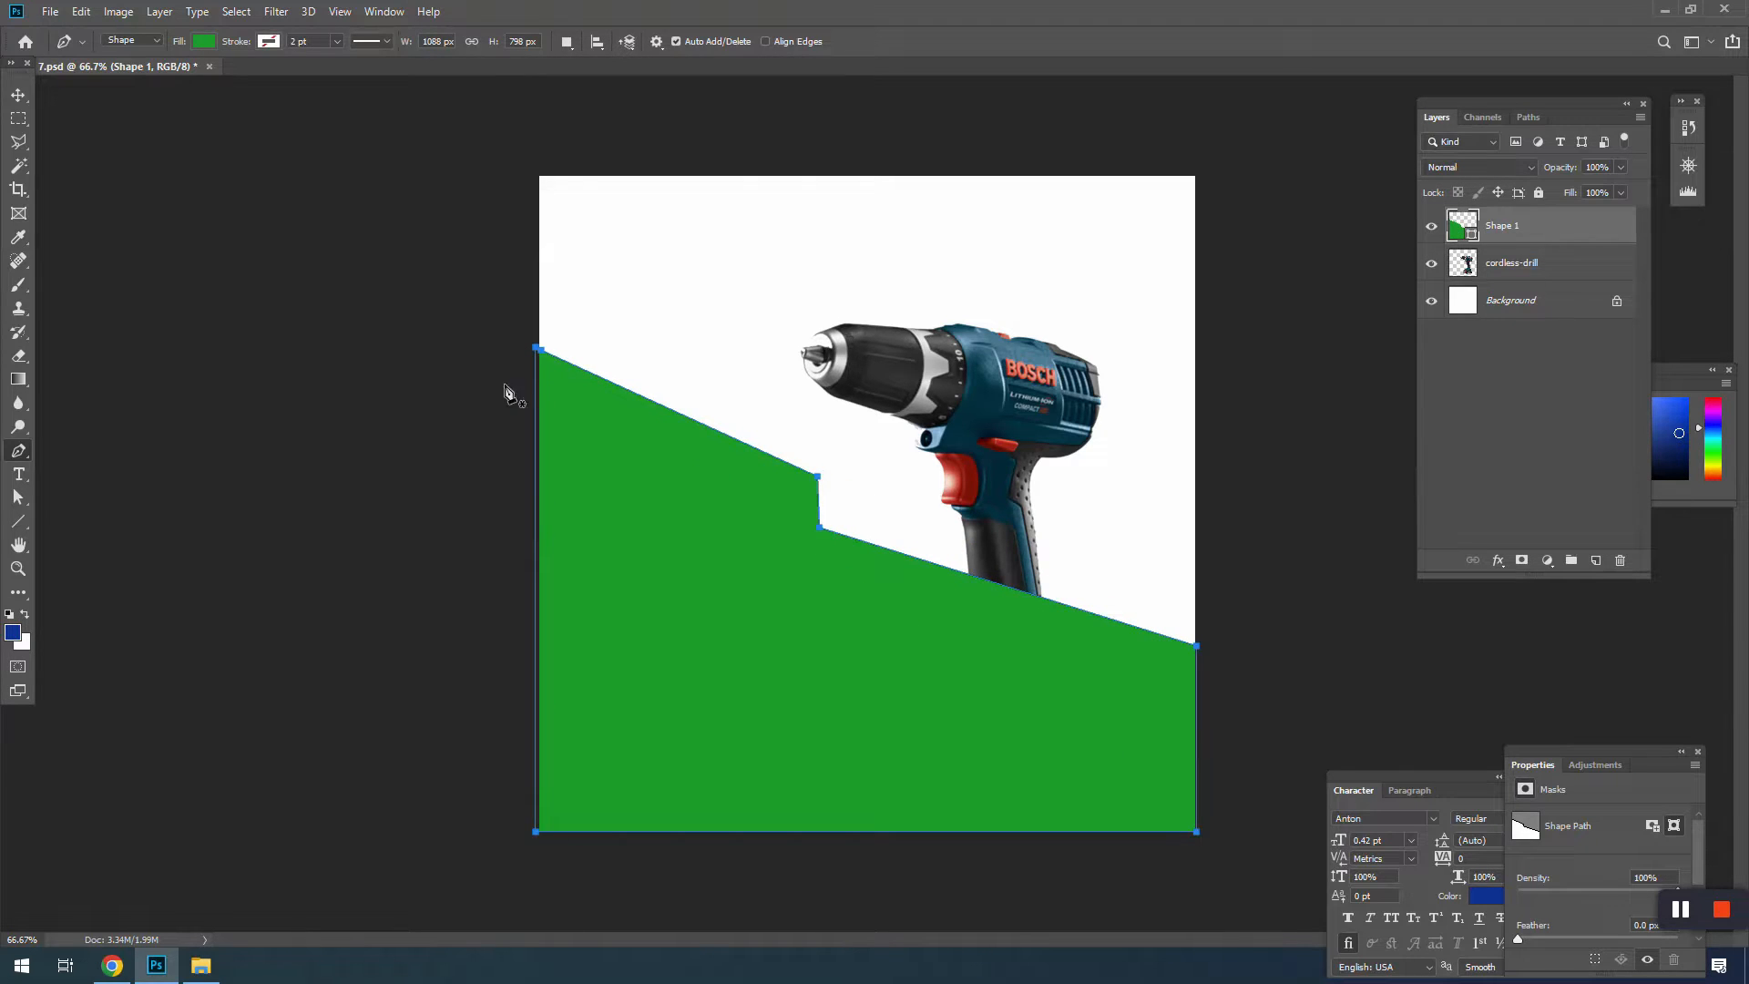
key("v")
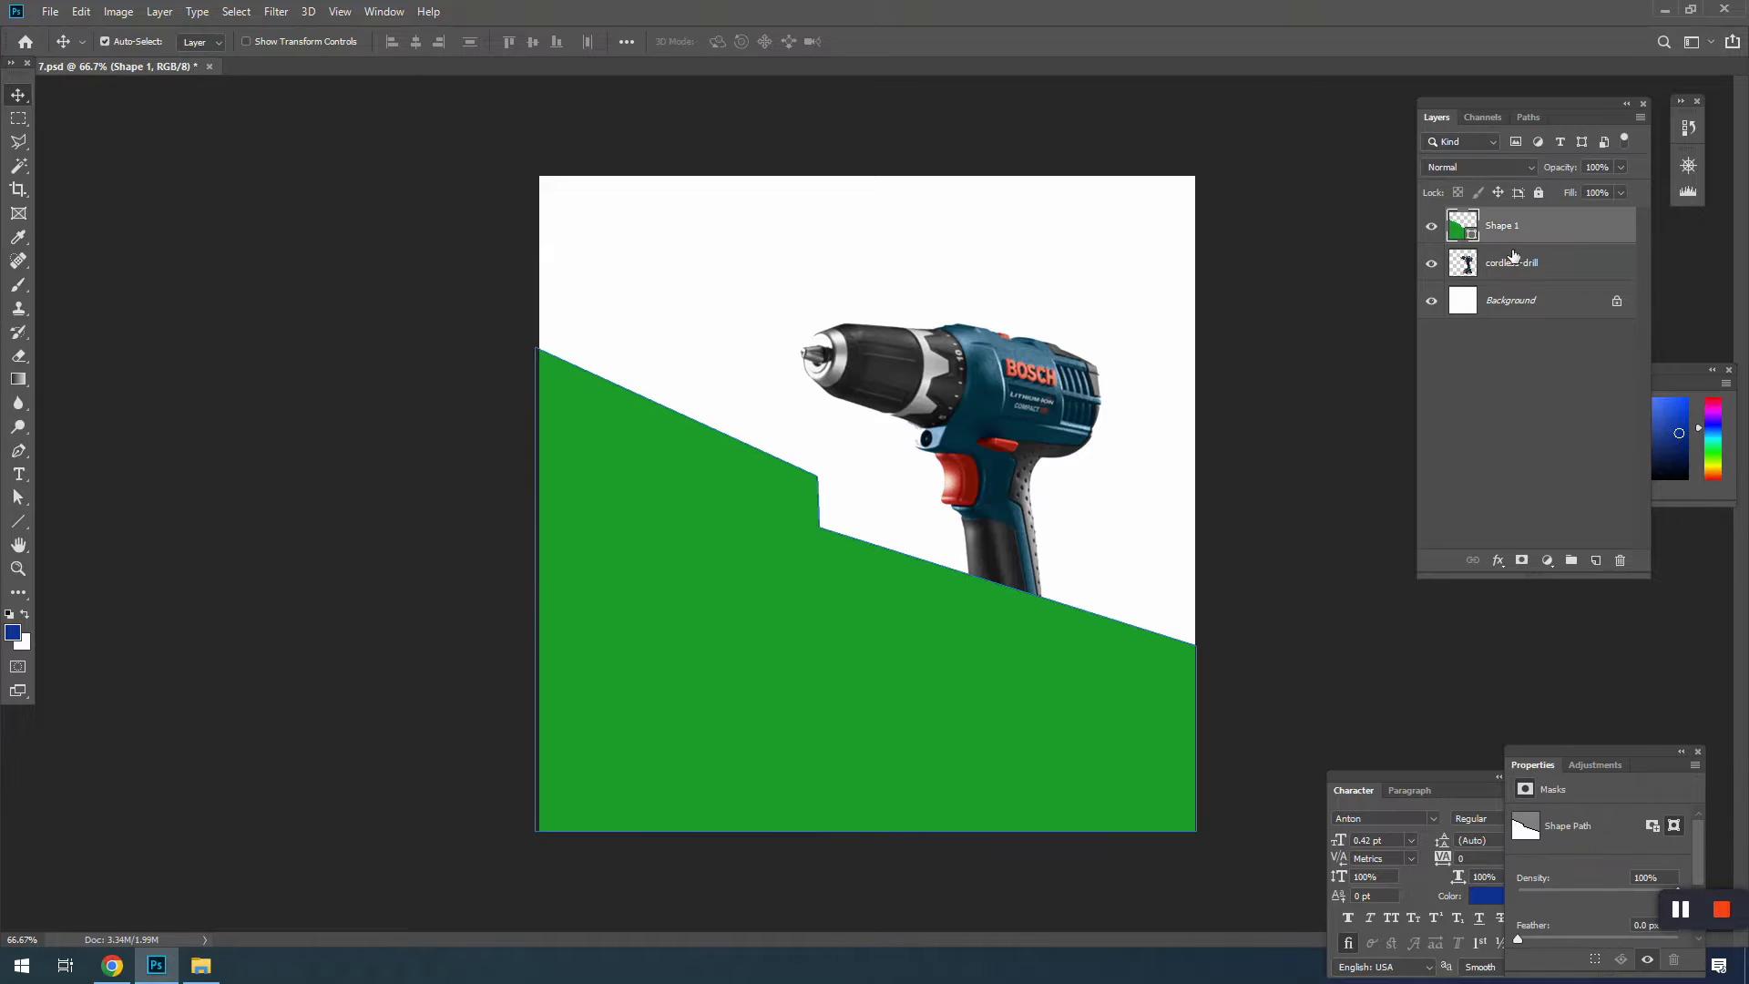
Step: Place the green shape beneath the drill layer and shift the upper corner of its step slightly left to slant the step
left_click_drag(1514, 256, 1514, 278)
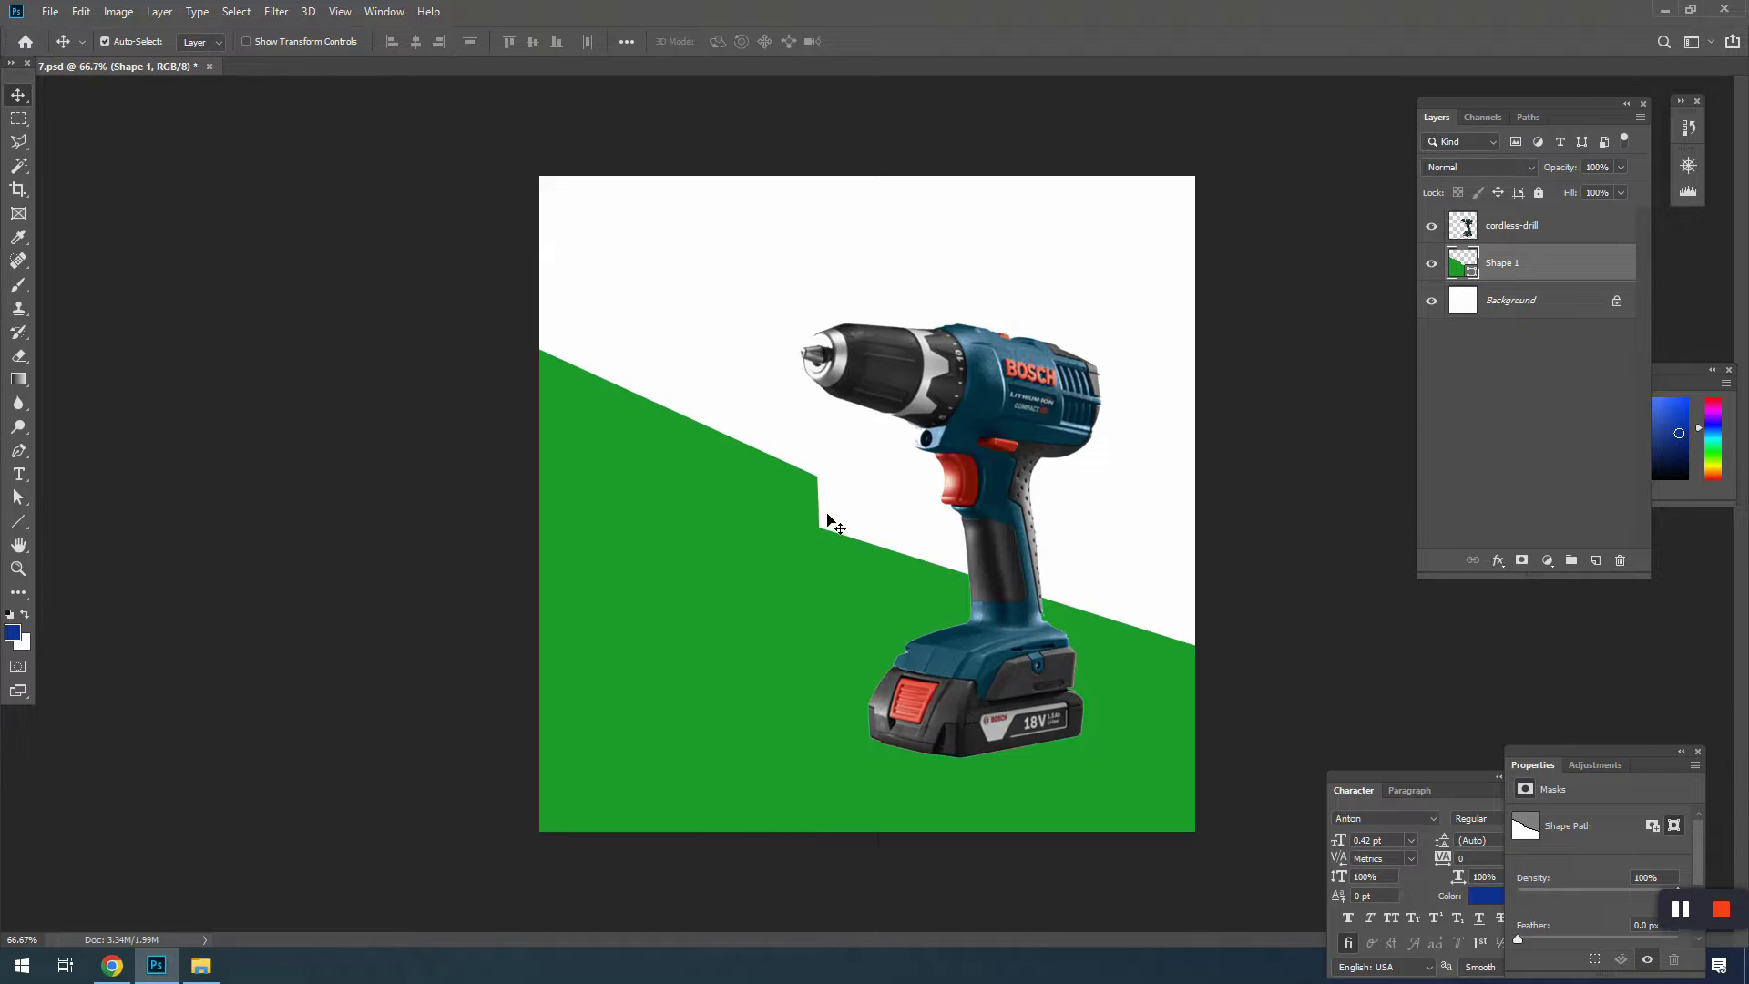
key("a")
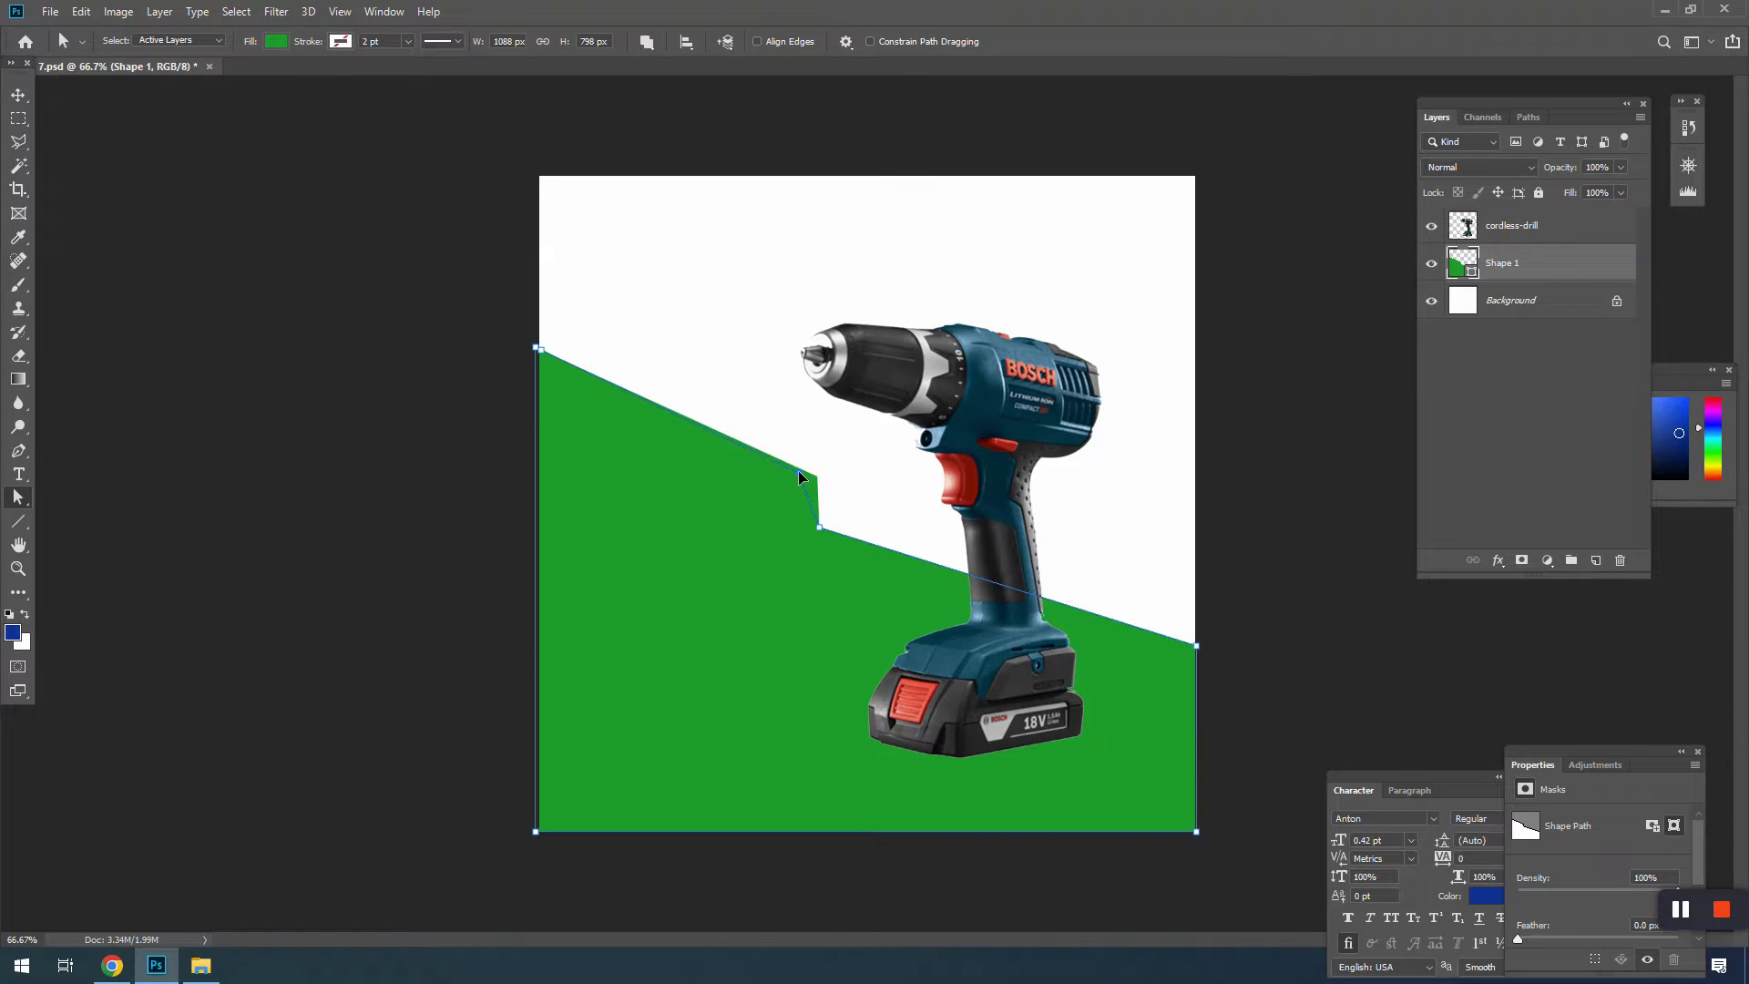
key("v")
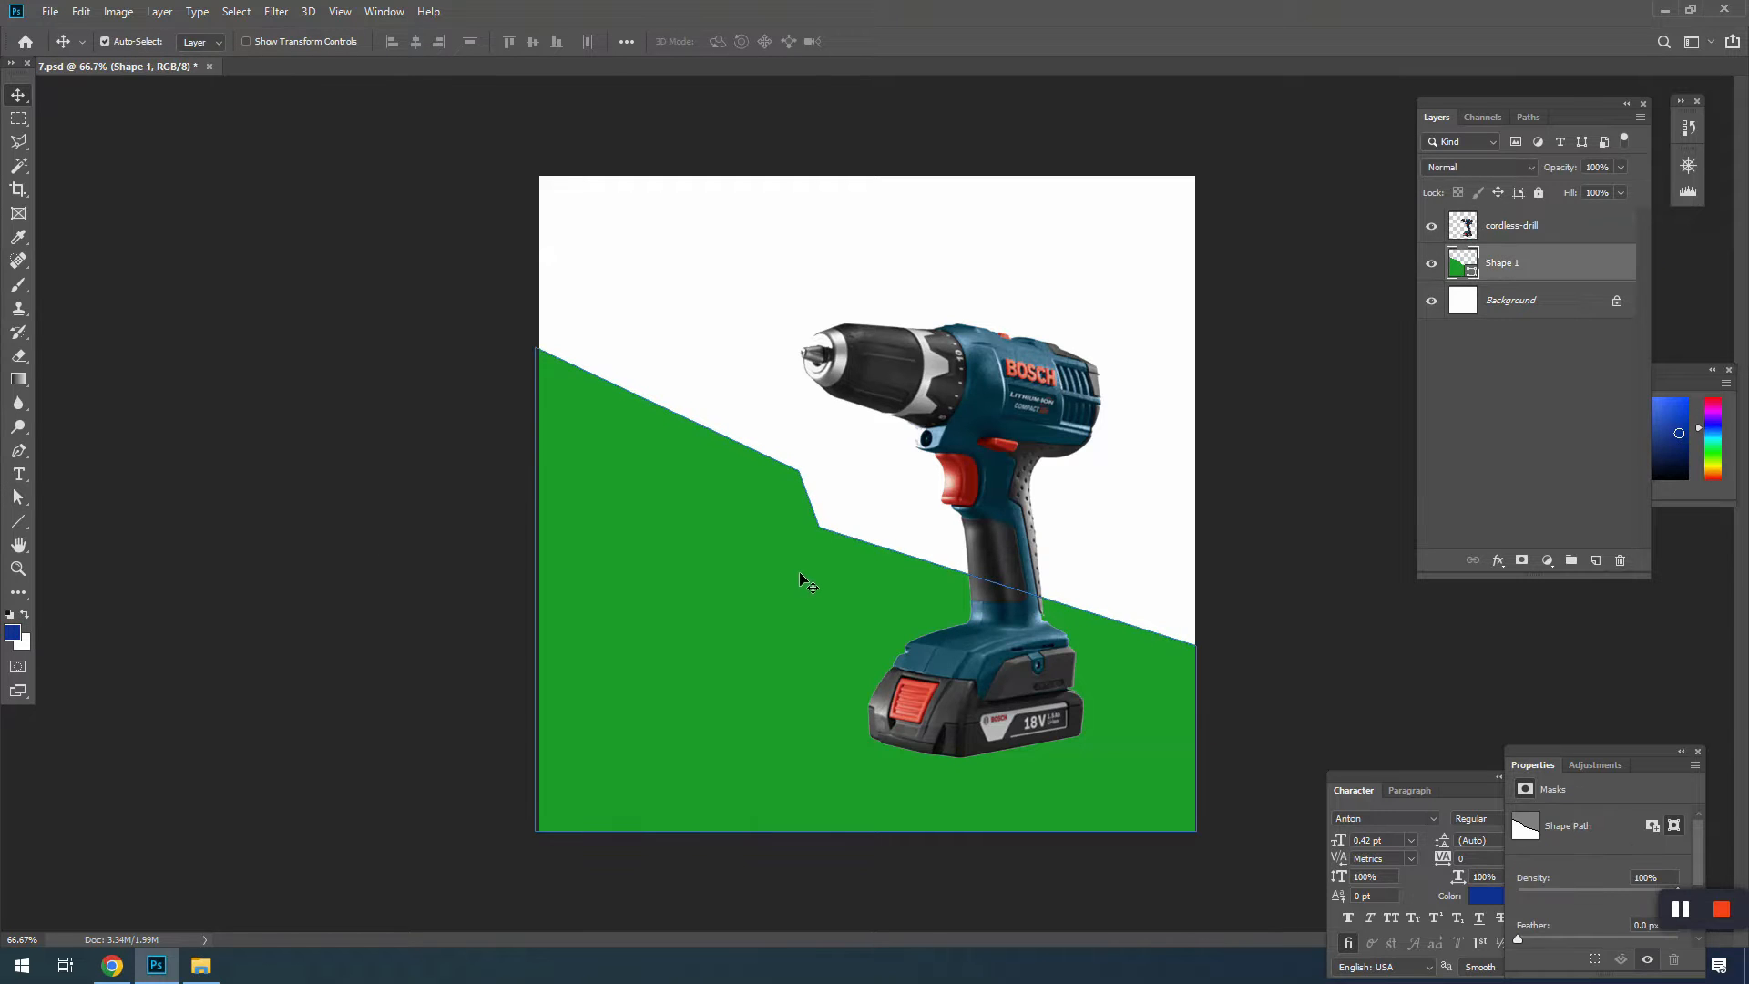
Step: Duplicate the green shape with an offset down and to the right, and place the copy beneath the original in the layer order
left_click_drag(796, 577, 866, 610, "alt")
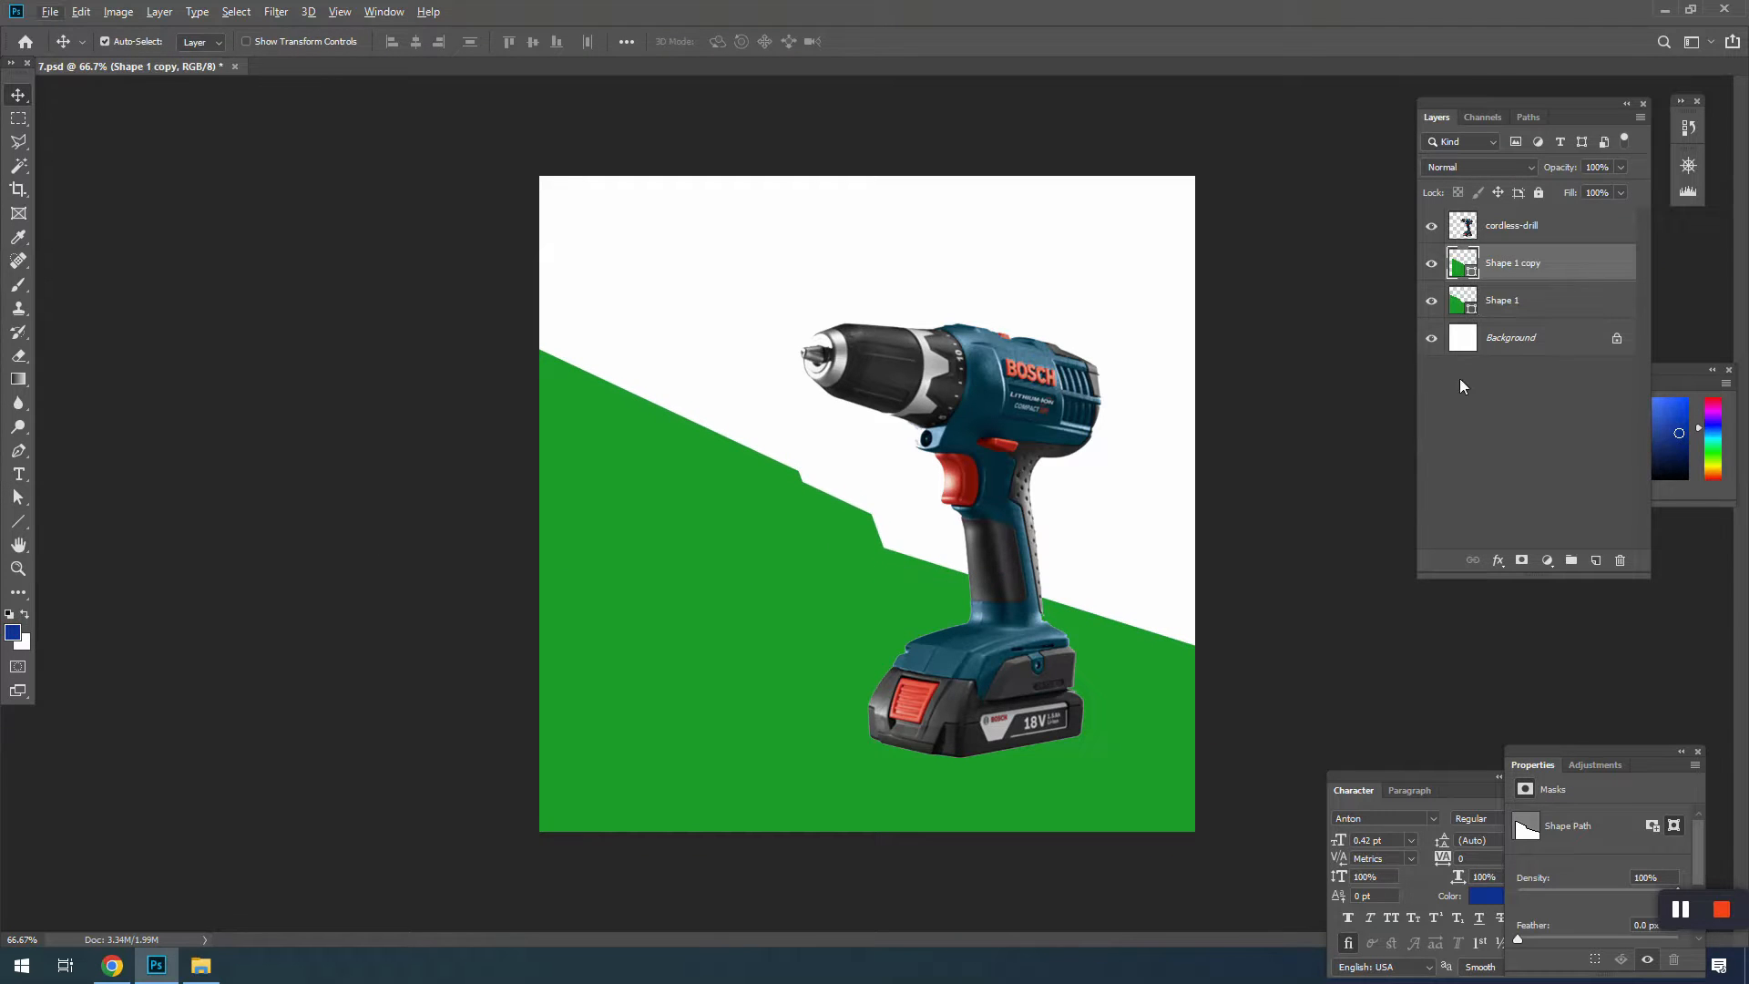
left_click_drag(1498, 259, 1504, 308)
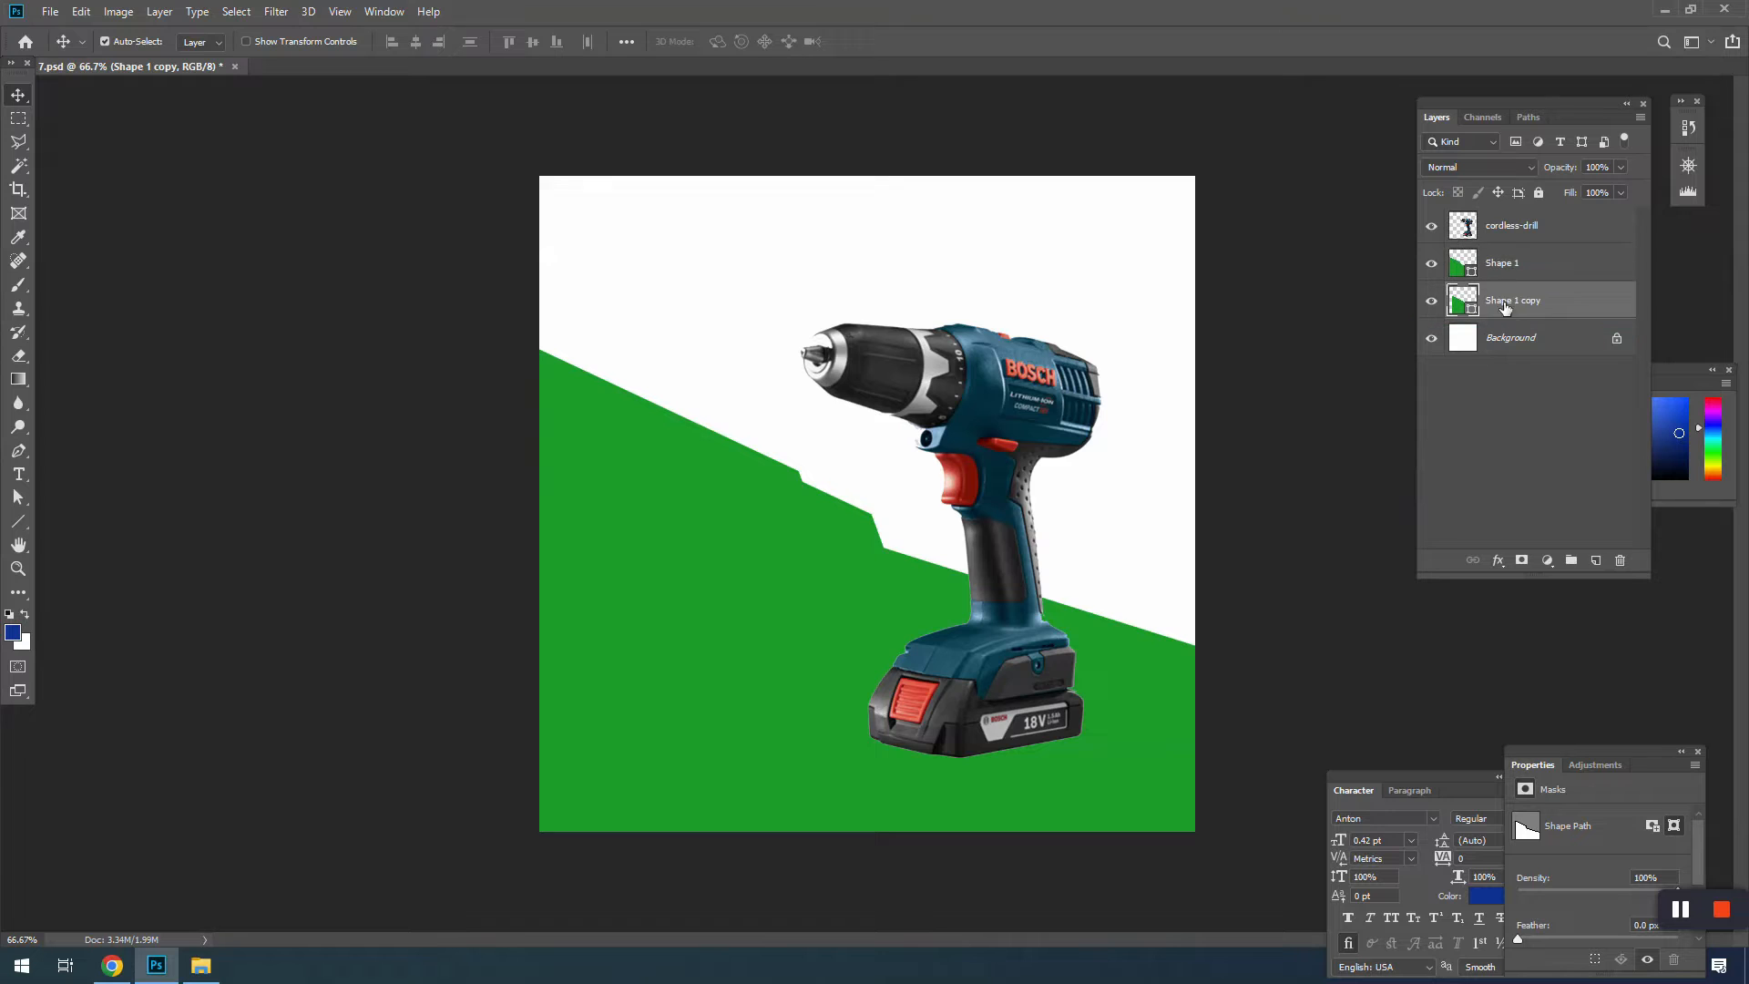
Step: Apply a Gradient Overlay to the original green shape using the light cyan to blue preset
left_click(1483, 266)
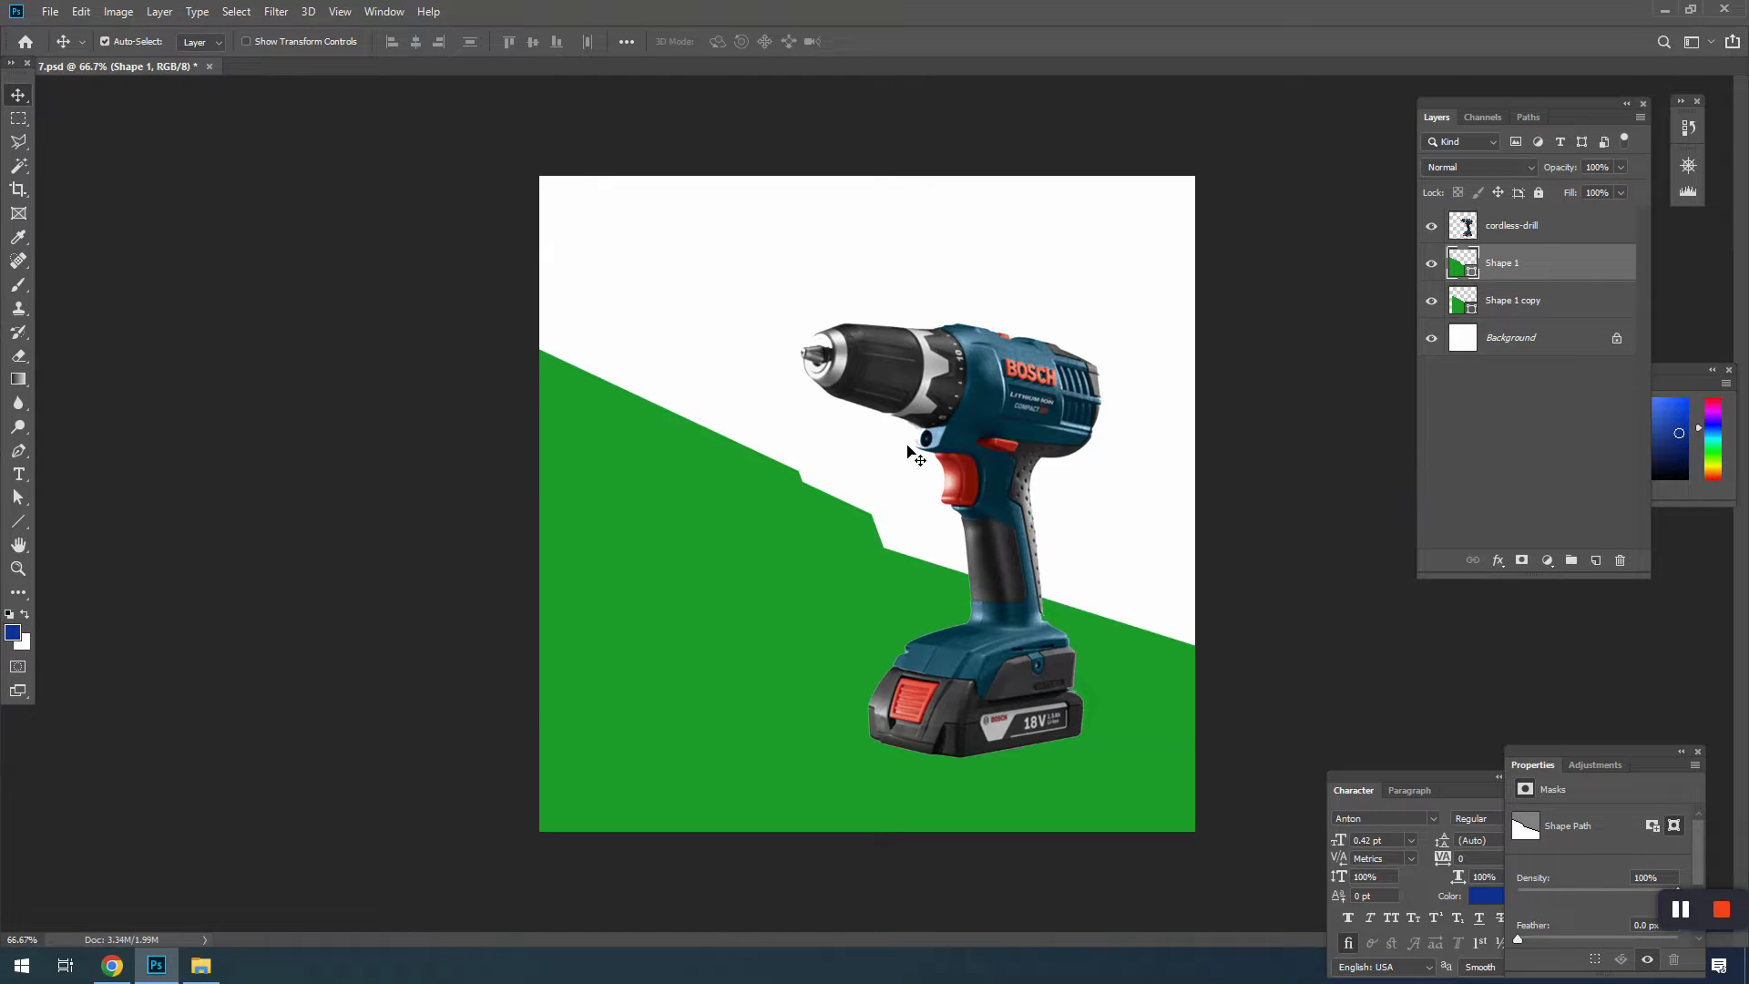
left_click(18, 118)
right_click(805, 326)
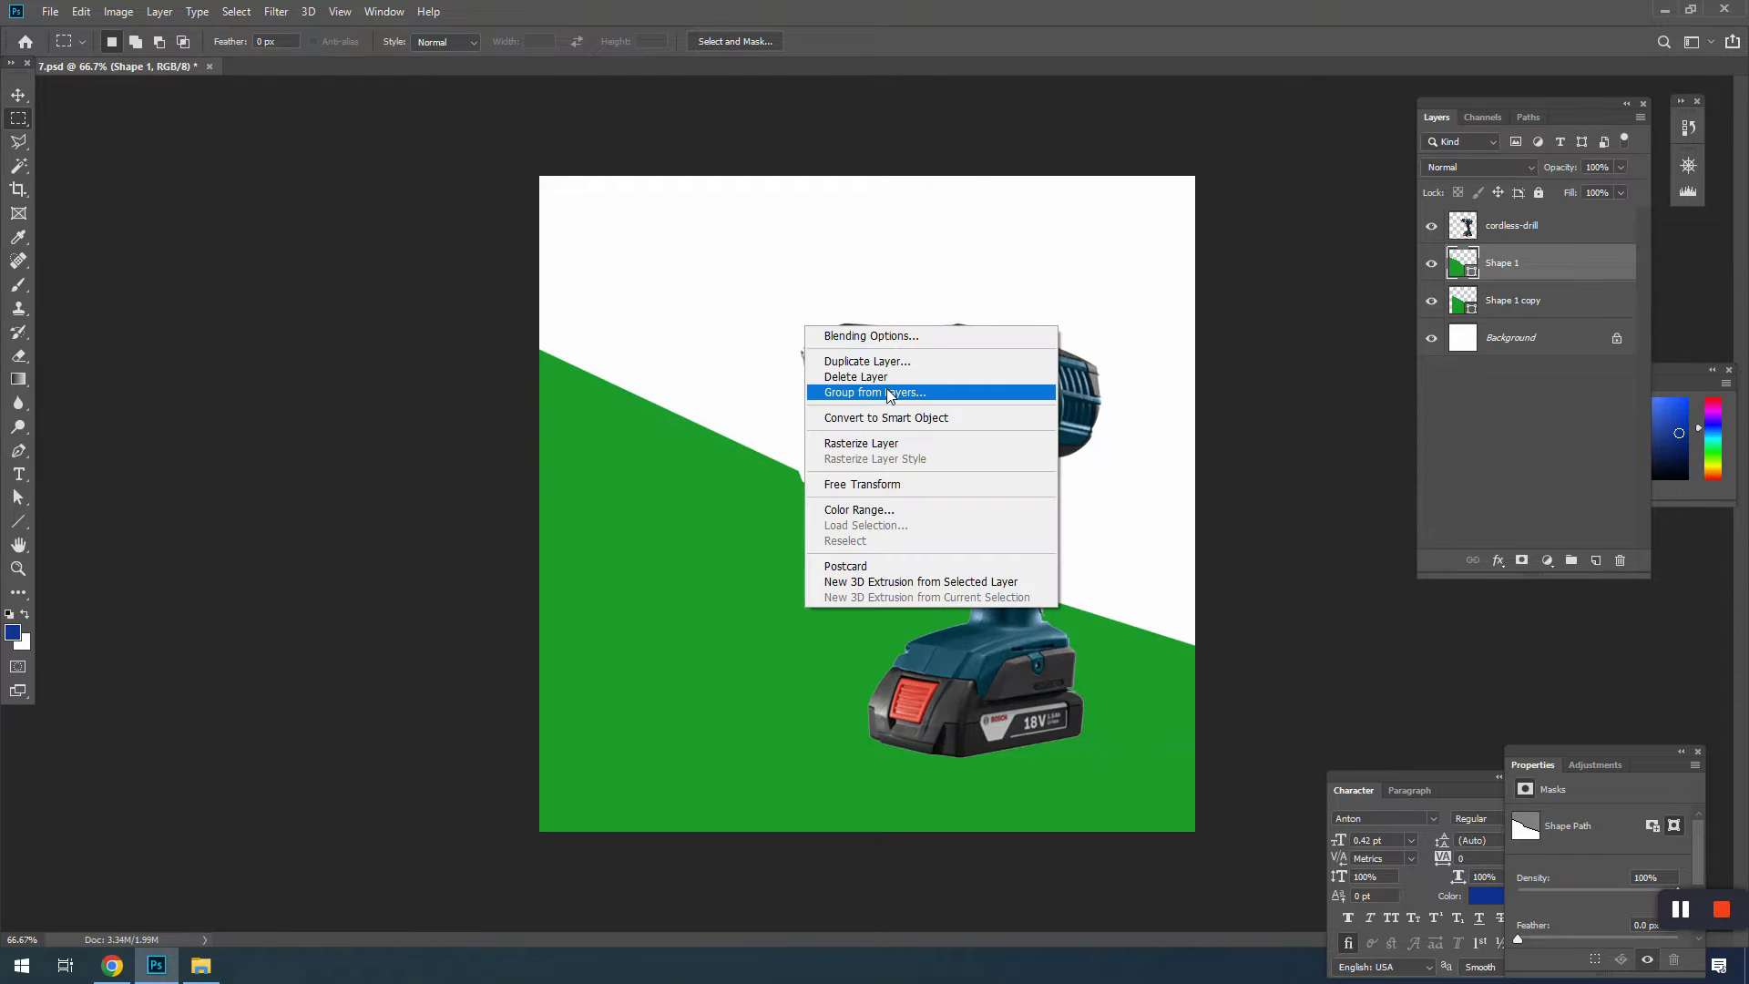
left_click(847, 335)
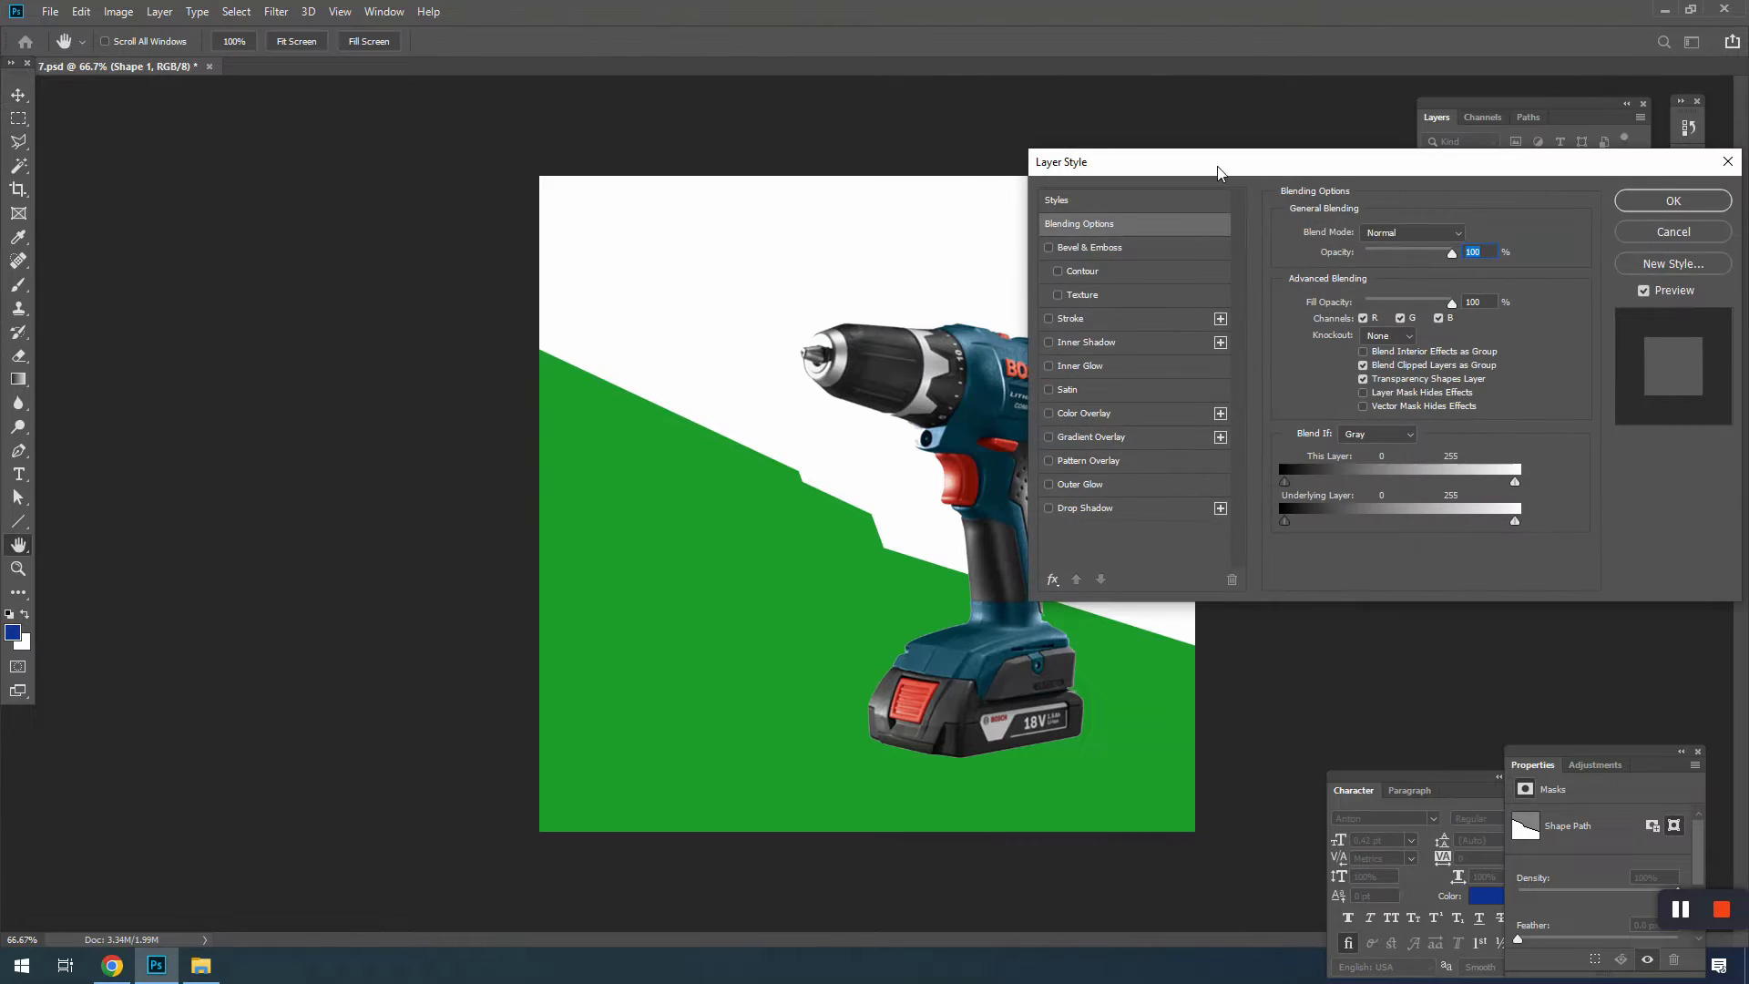
left_click_drag(1218, 172, 1108, 161)
left_click(978, 426)
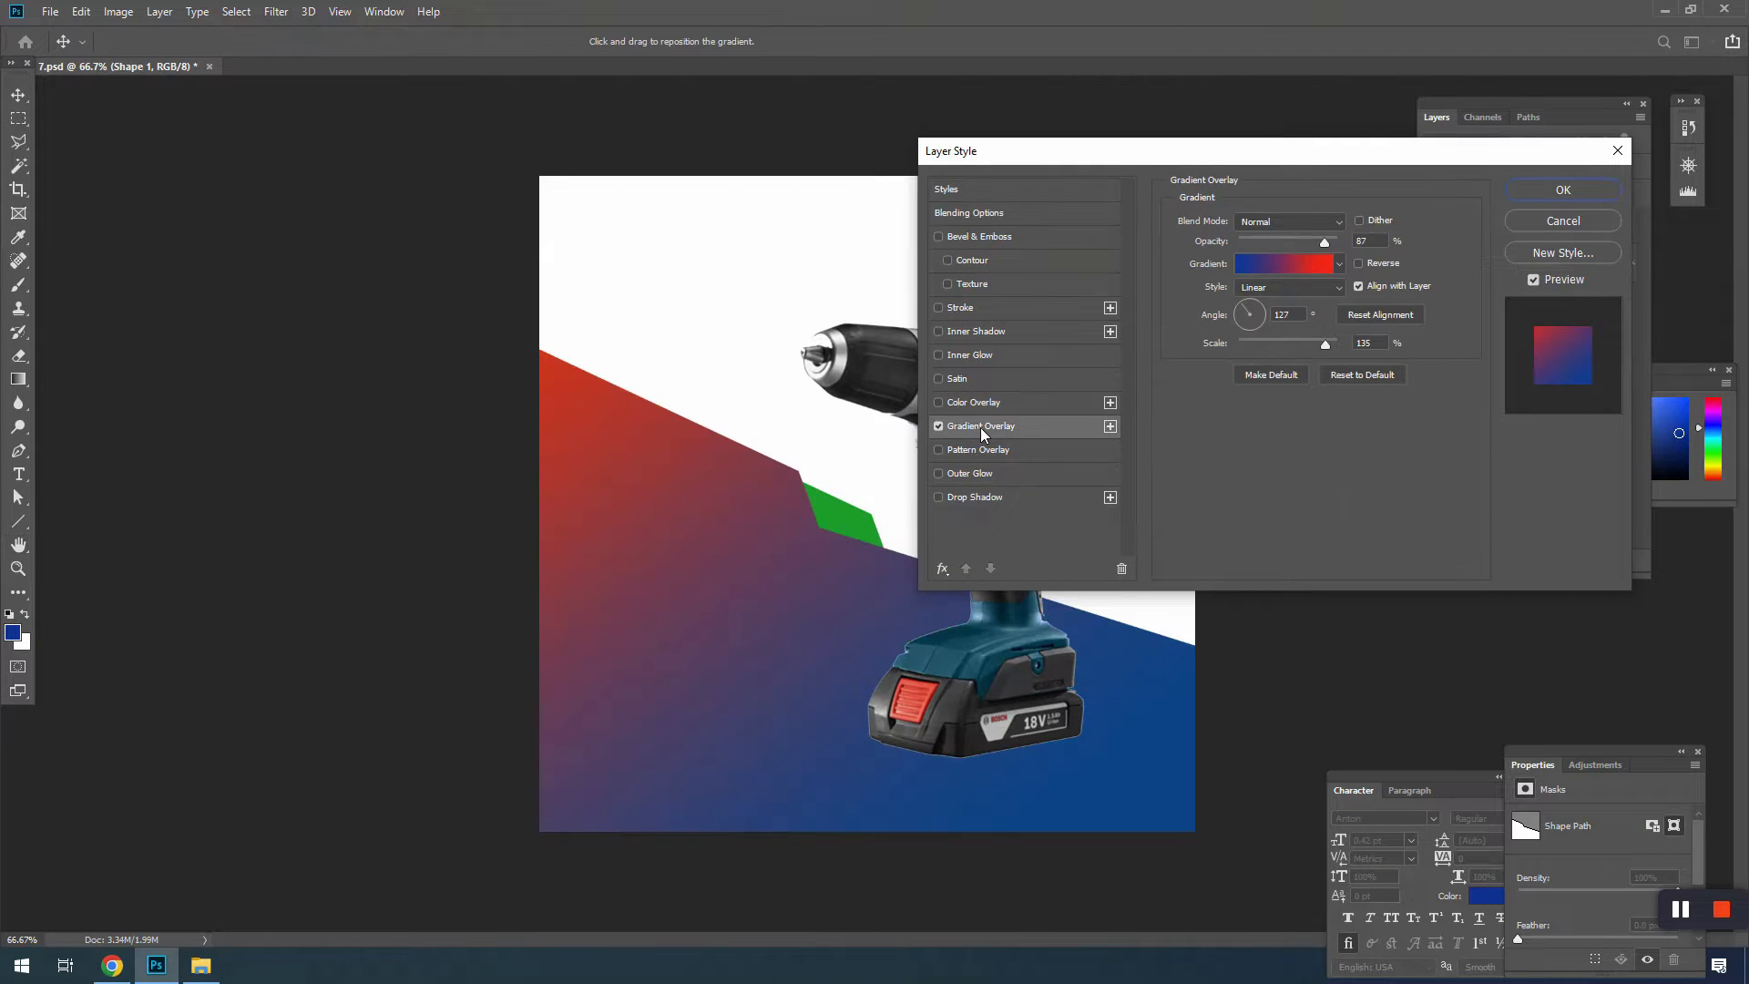
left_click(1273, 265)
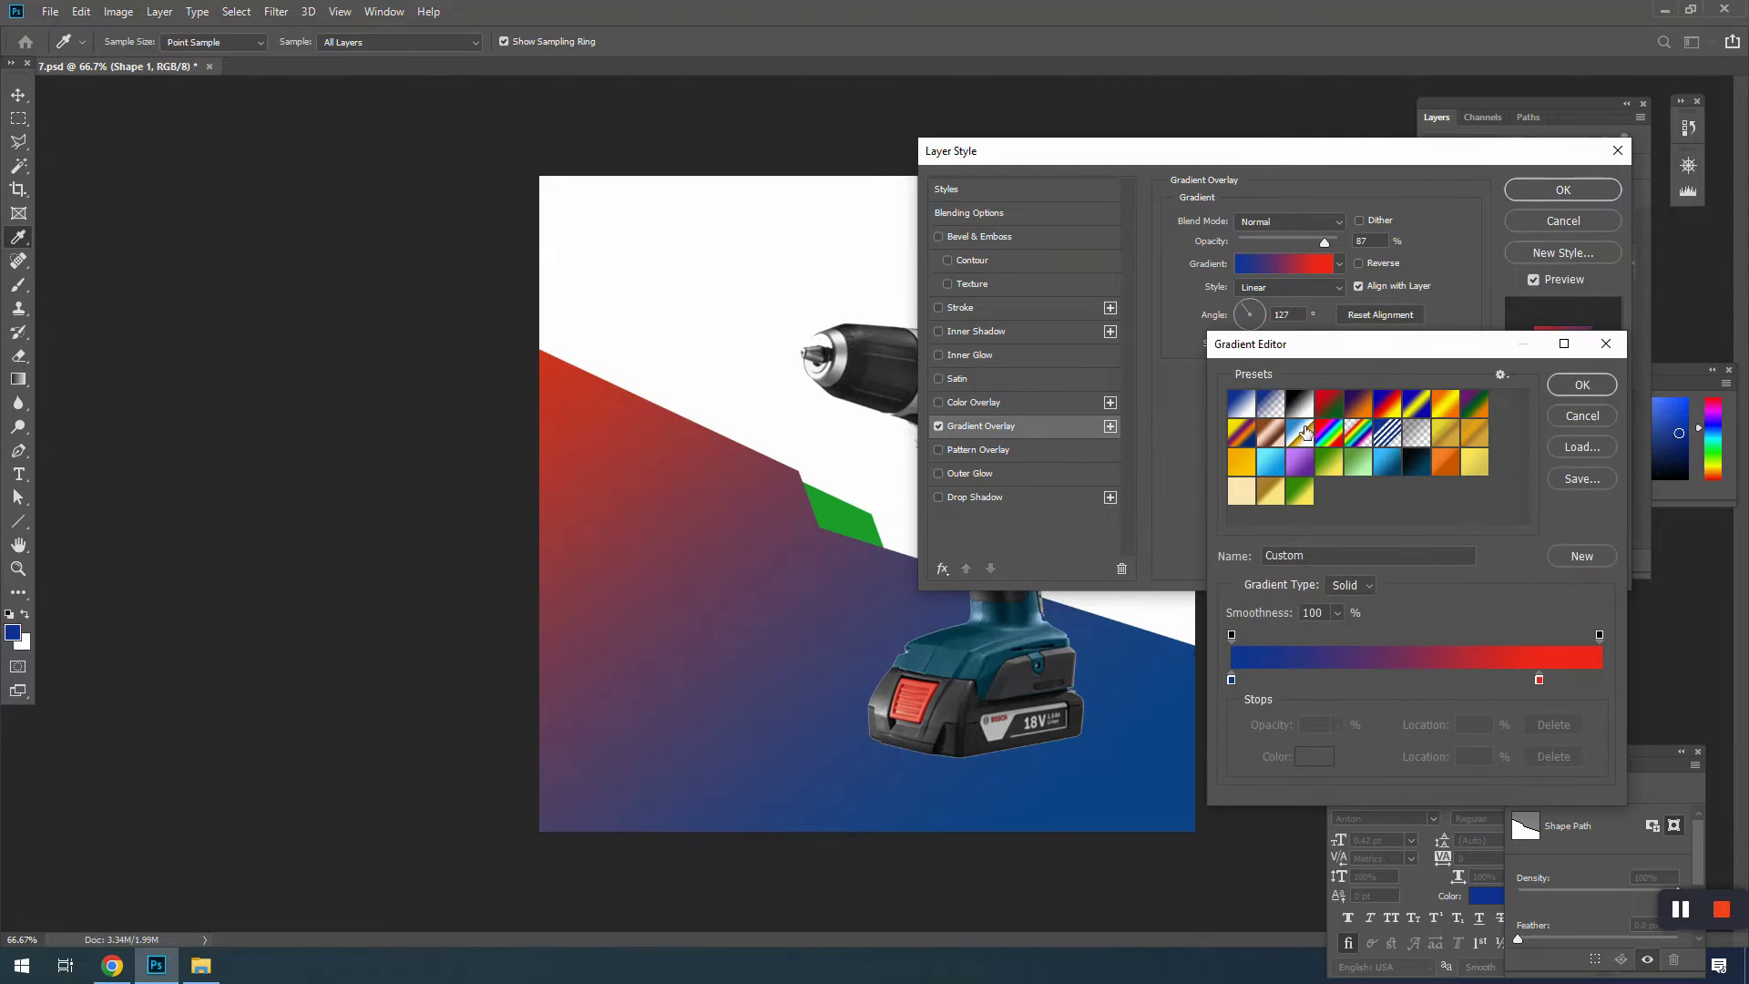
left_click(1302, 463)
left_click(1284, 467)
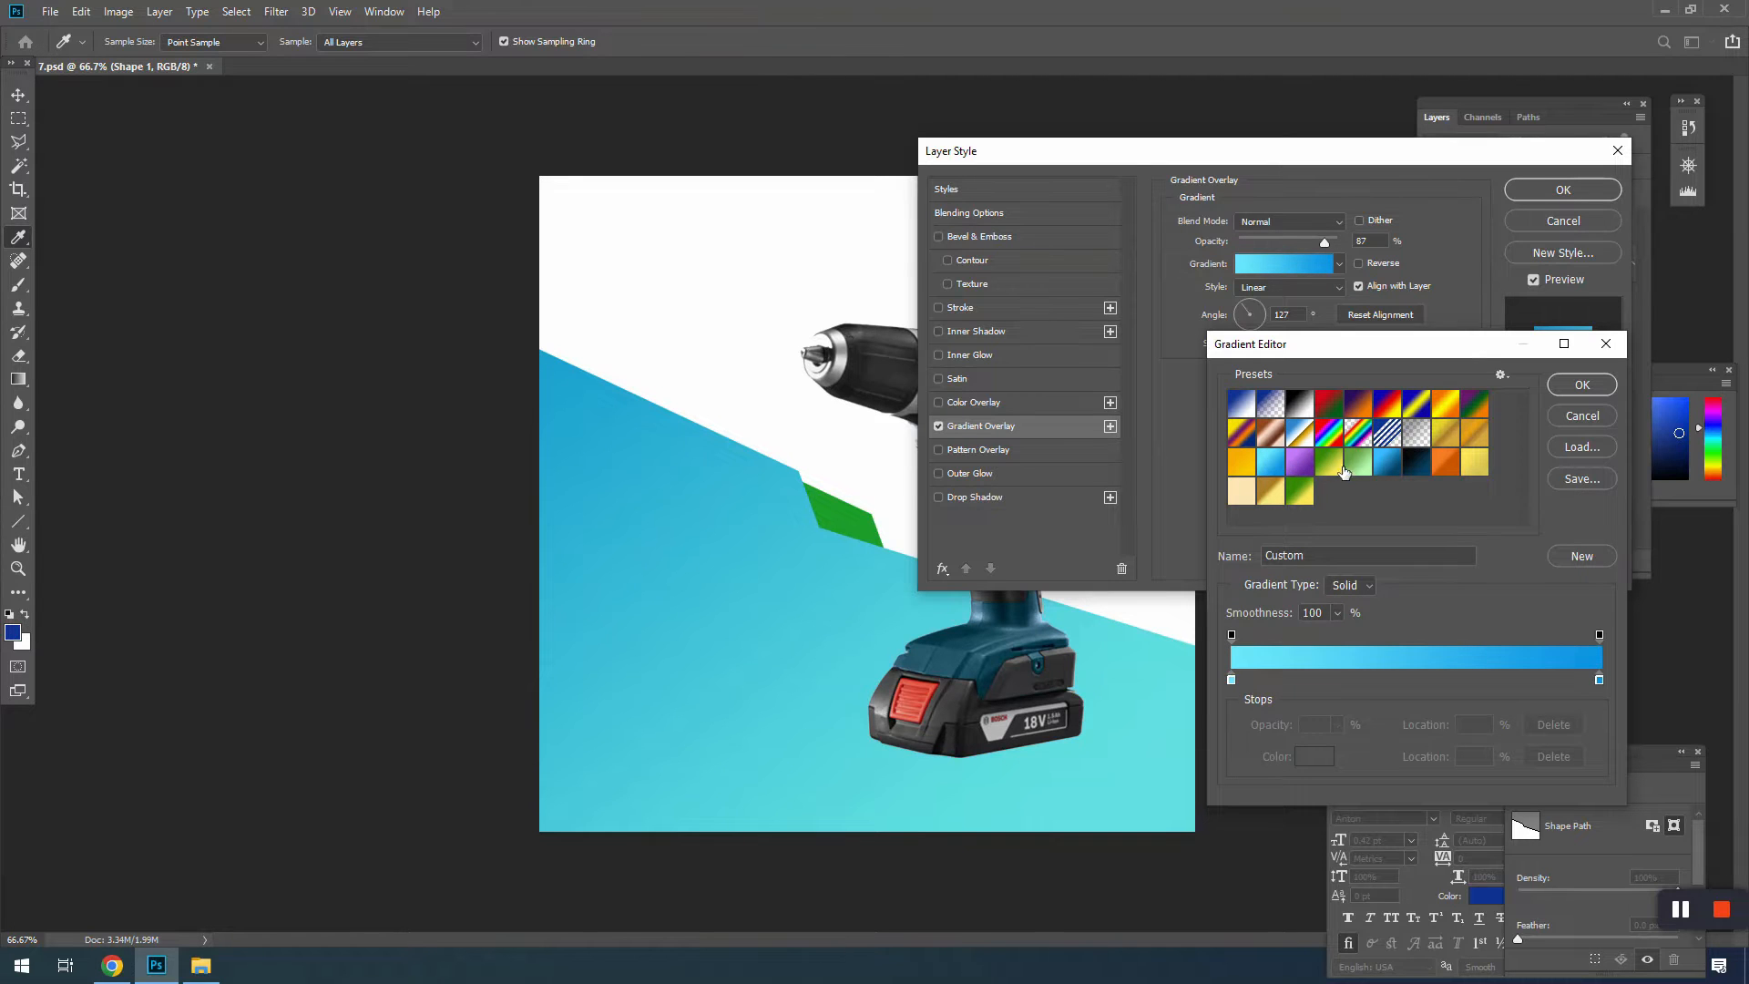
left_click(1394, 471)
left_click(1268, 463)
left_click(1564, 385)
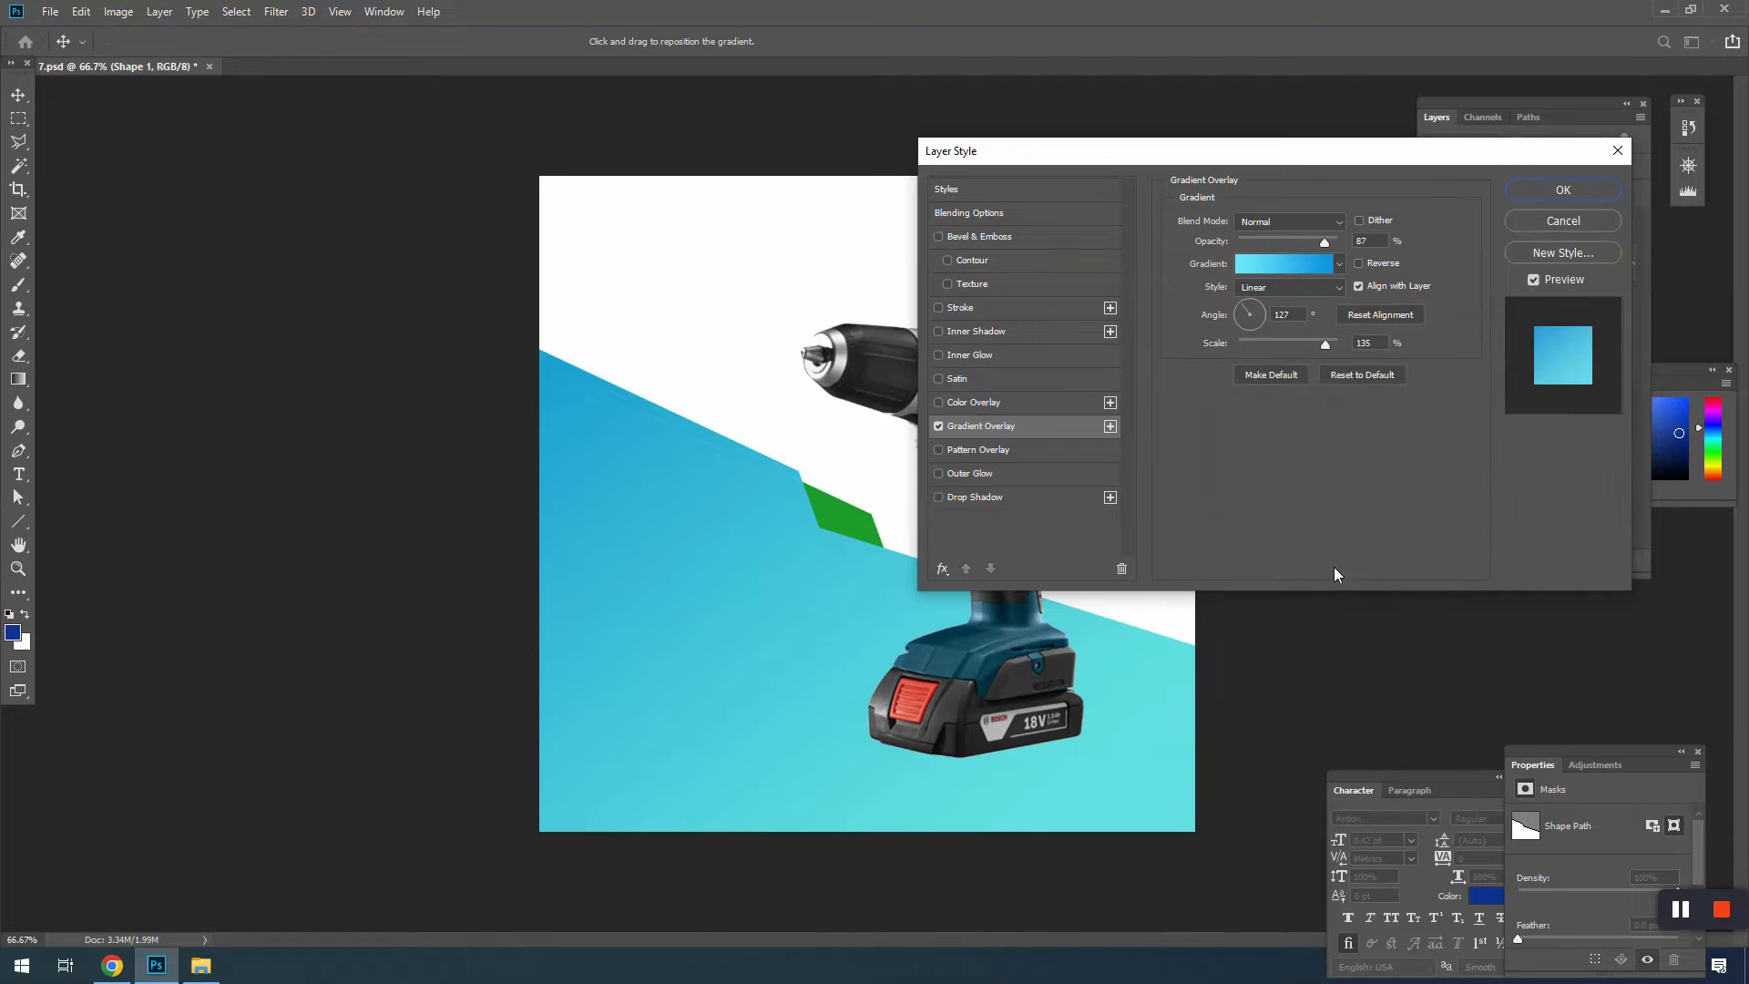
Step: Set the gradient overlay's scale to 118% and its angle to -32°, and apply the layer style
mouse_move(1307, 340)
left_mouse_down()
mouse_move(1274, 341)
mouse_move(1298, 342)
mouse_move(1286, 330)
left_mouse_up()
left_click(1260, 322)
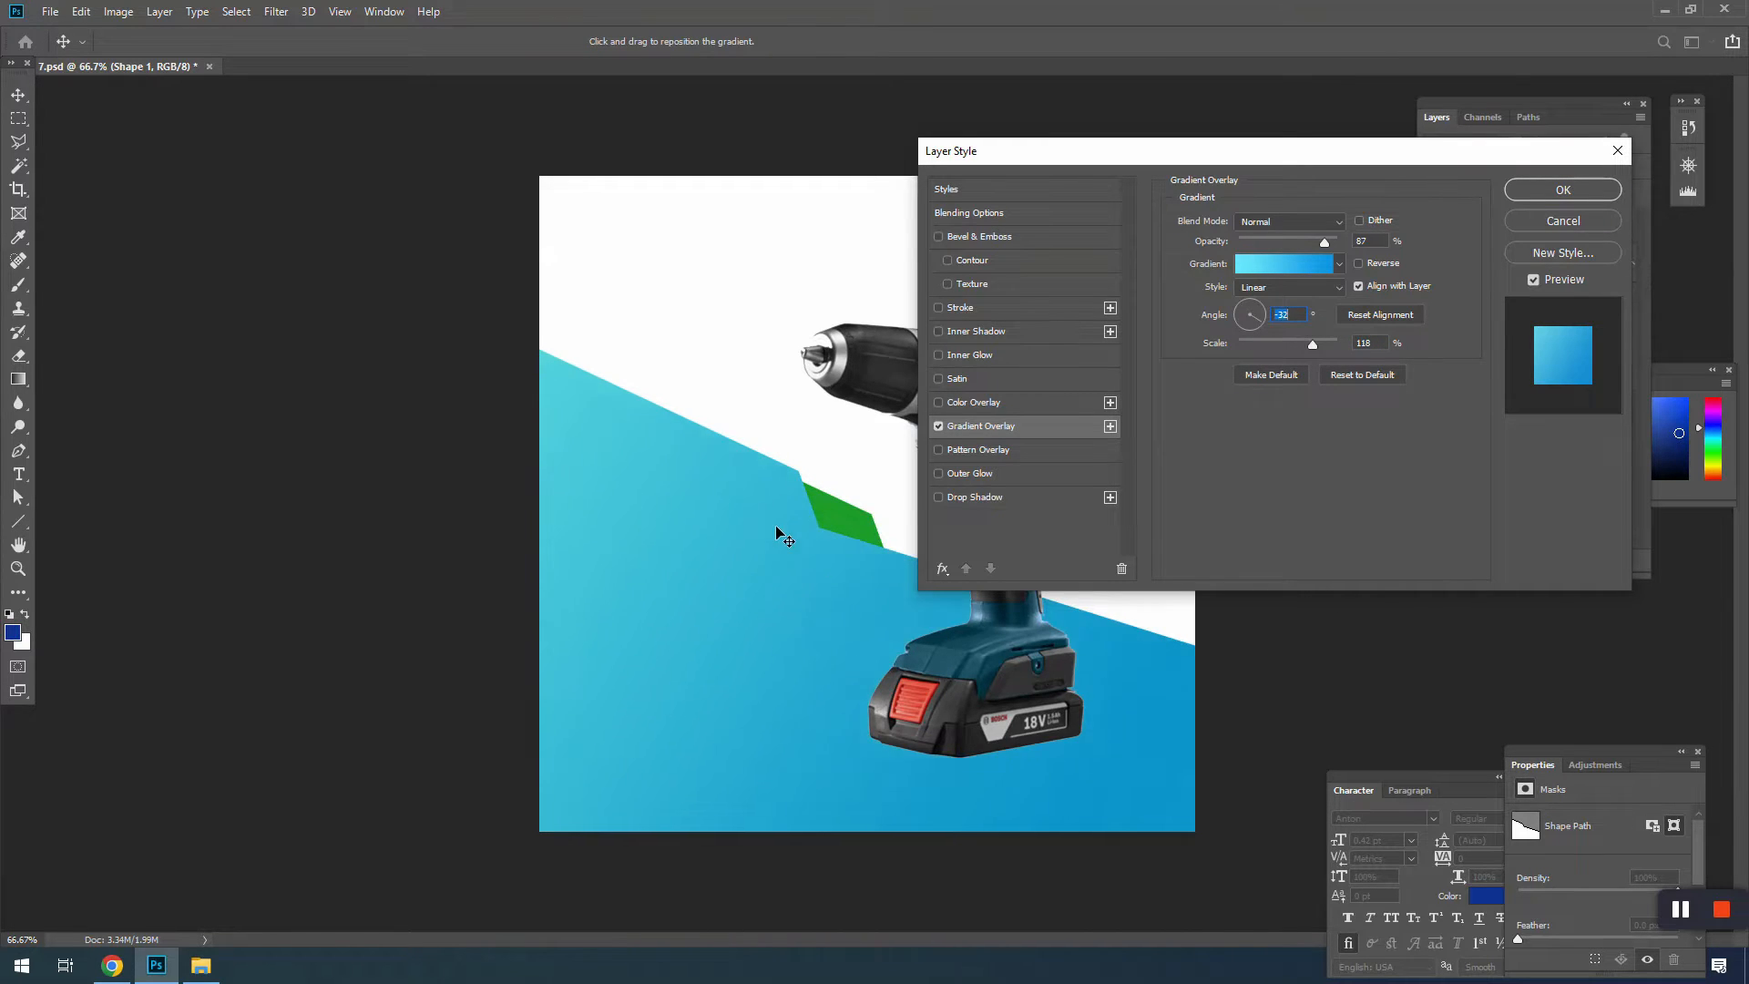
left_click(1530, 193)
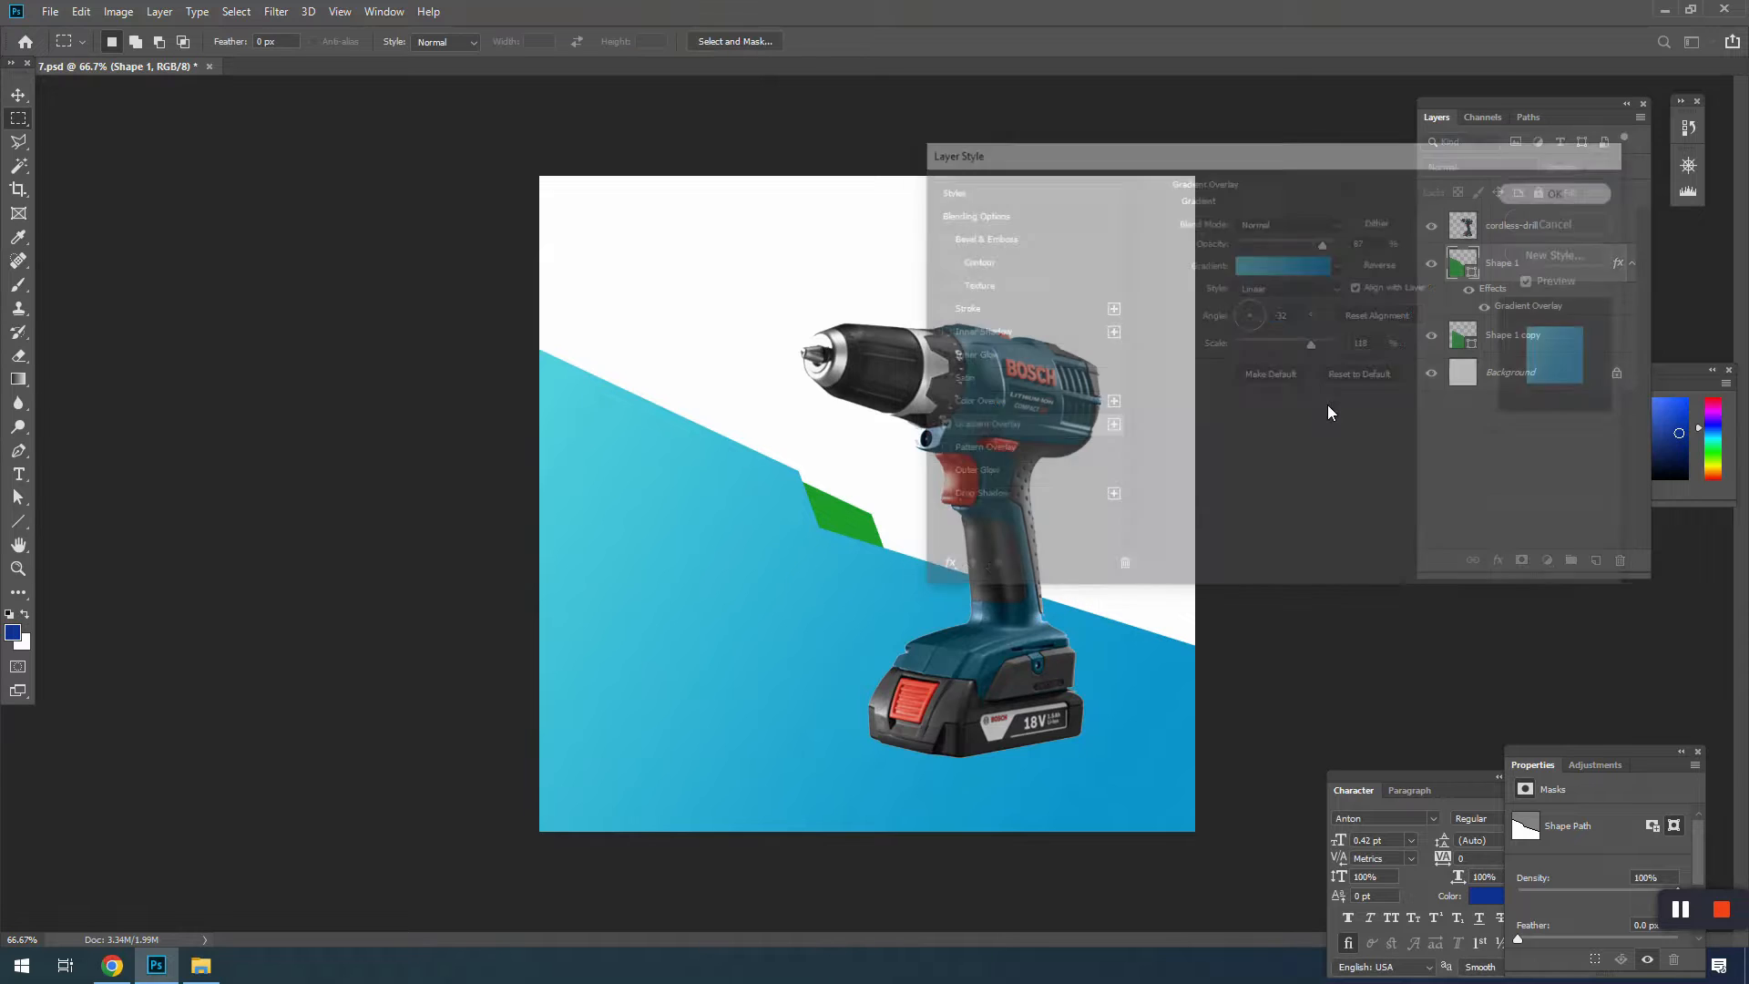
Step: Move the green shape copy up behind the gradient shape, fit it to the canvas width and rotate it about -5.5° to form a band
key("m")
key("v")
left_click_drag(862, 539, 816, 472)
key("ctrl+t")
left_click_drag(571, 587, 539, 584)
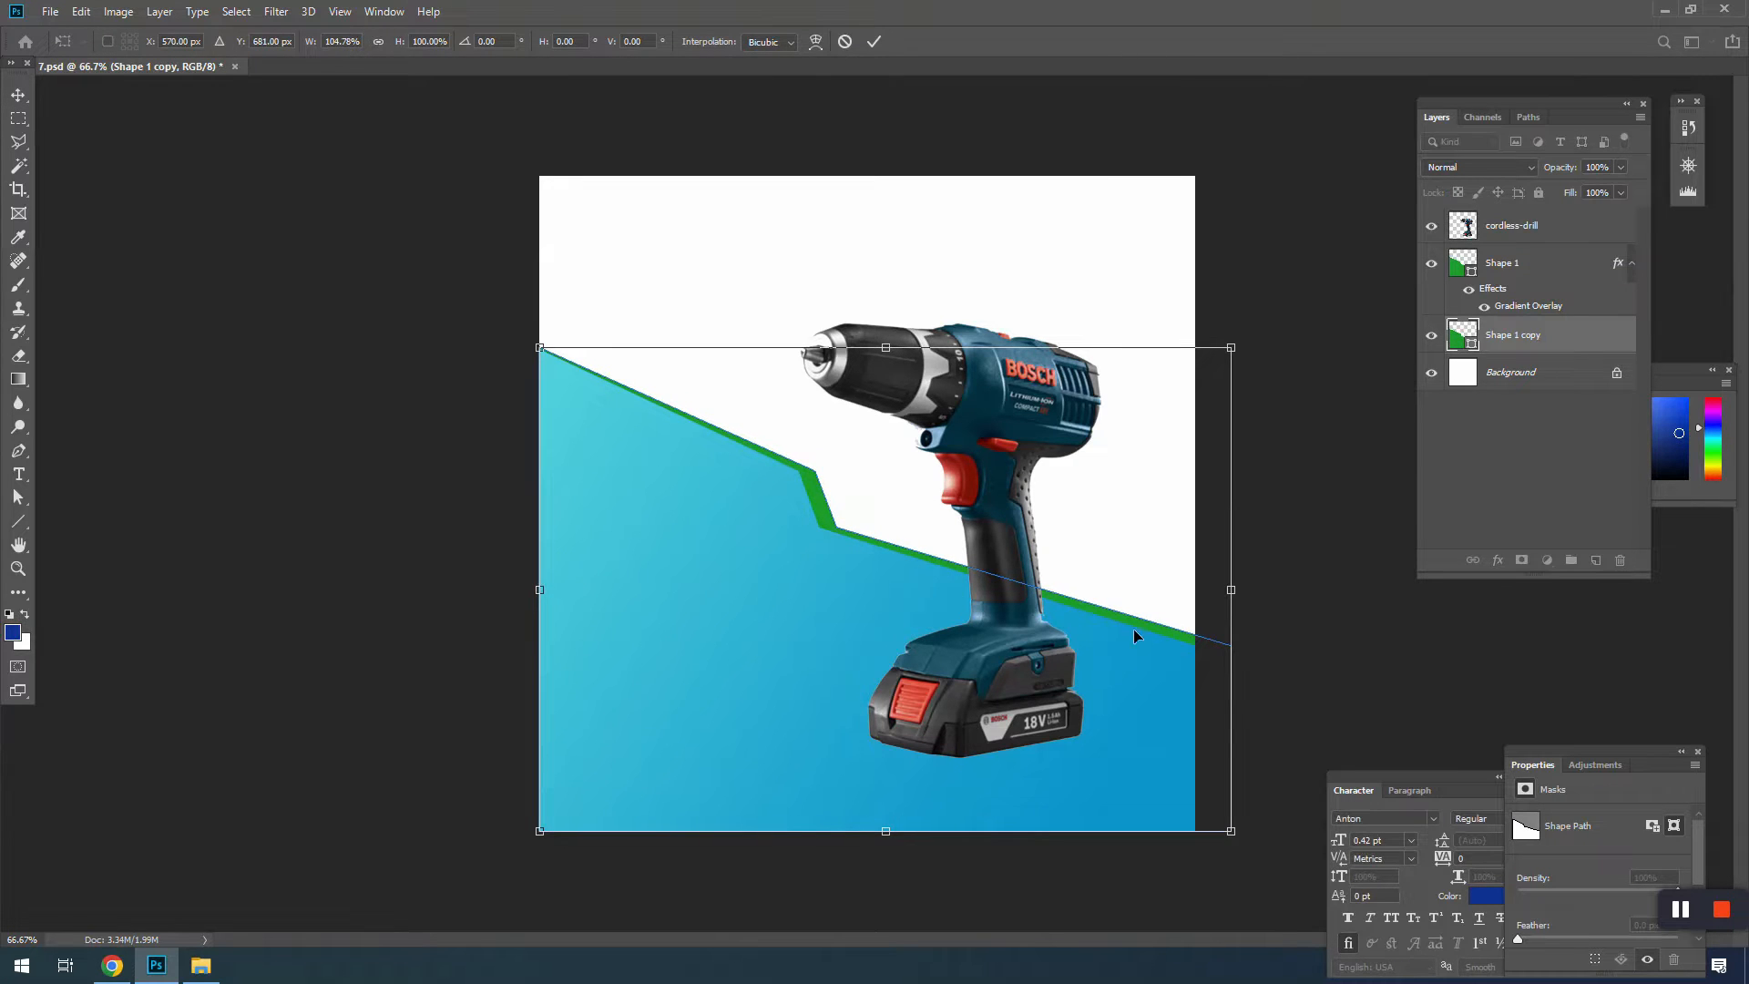
left_click_drag(1232, 591, 1195, 526)
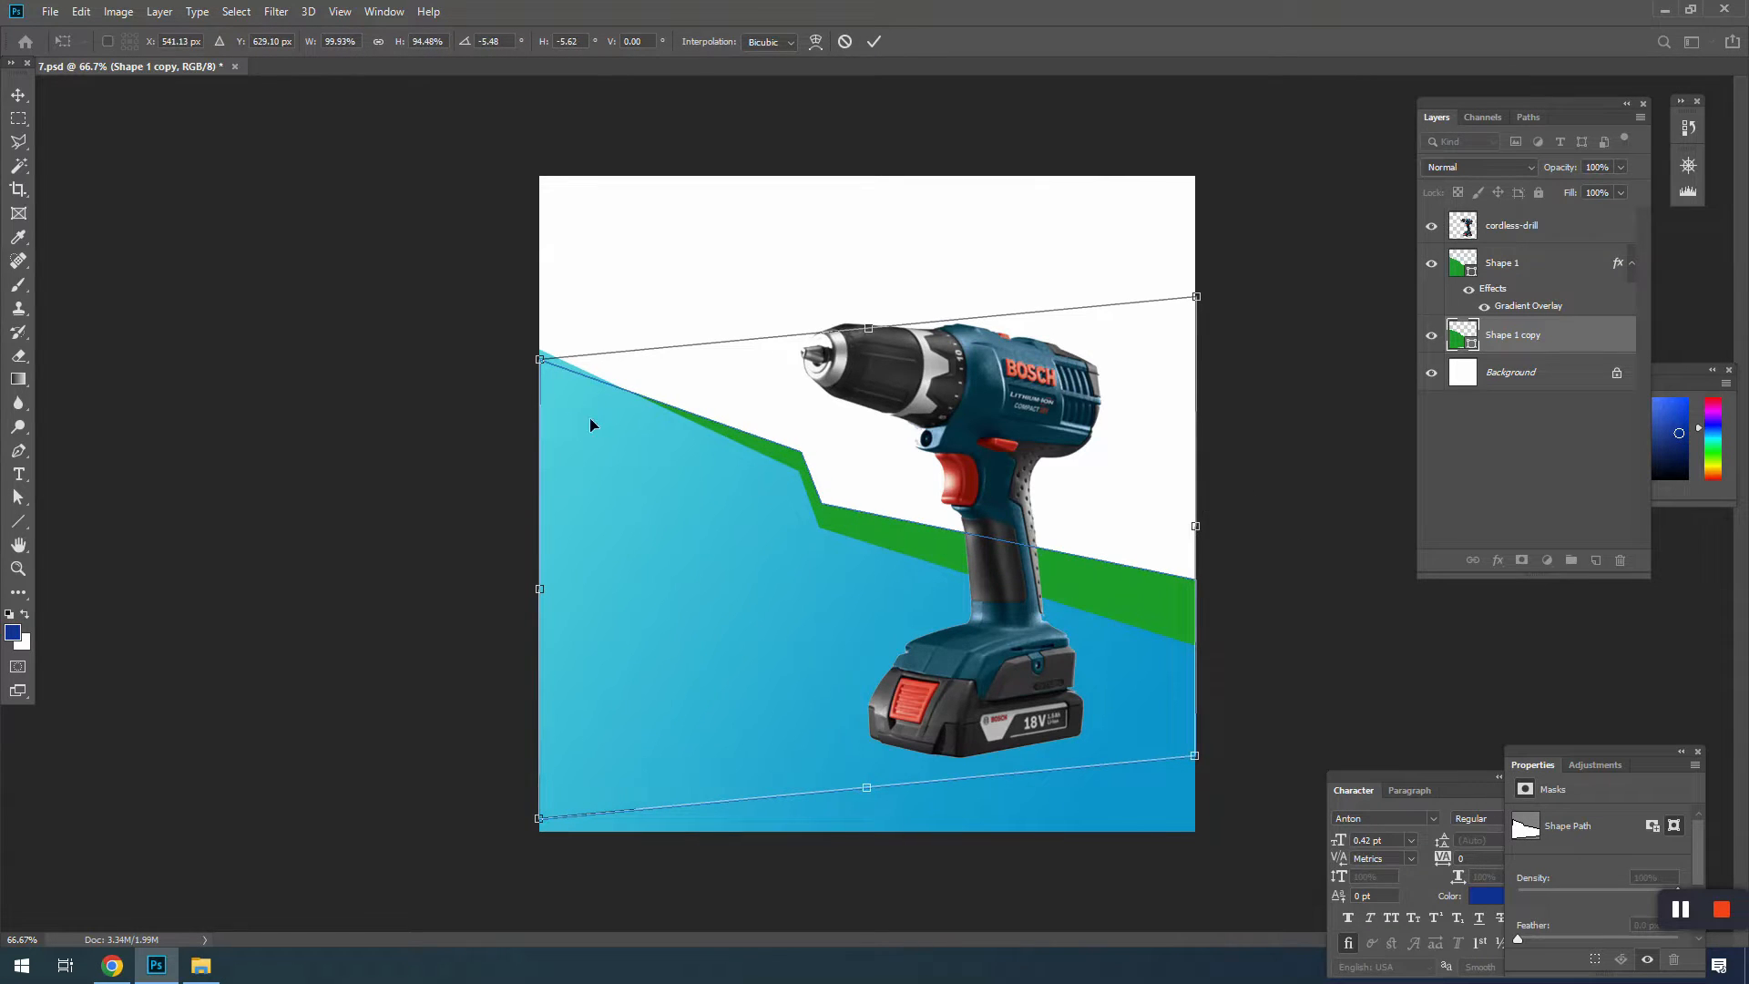
left_click_drag(537, 363, 534, 355)
key("Return")
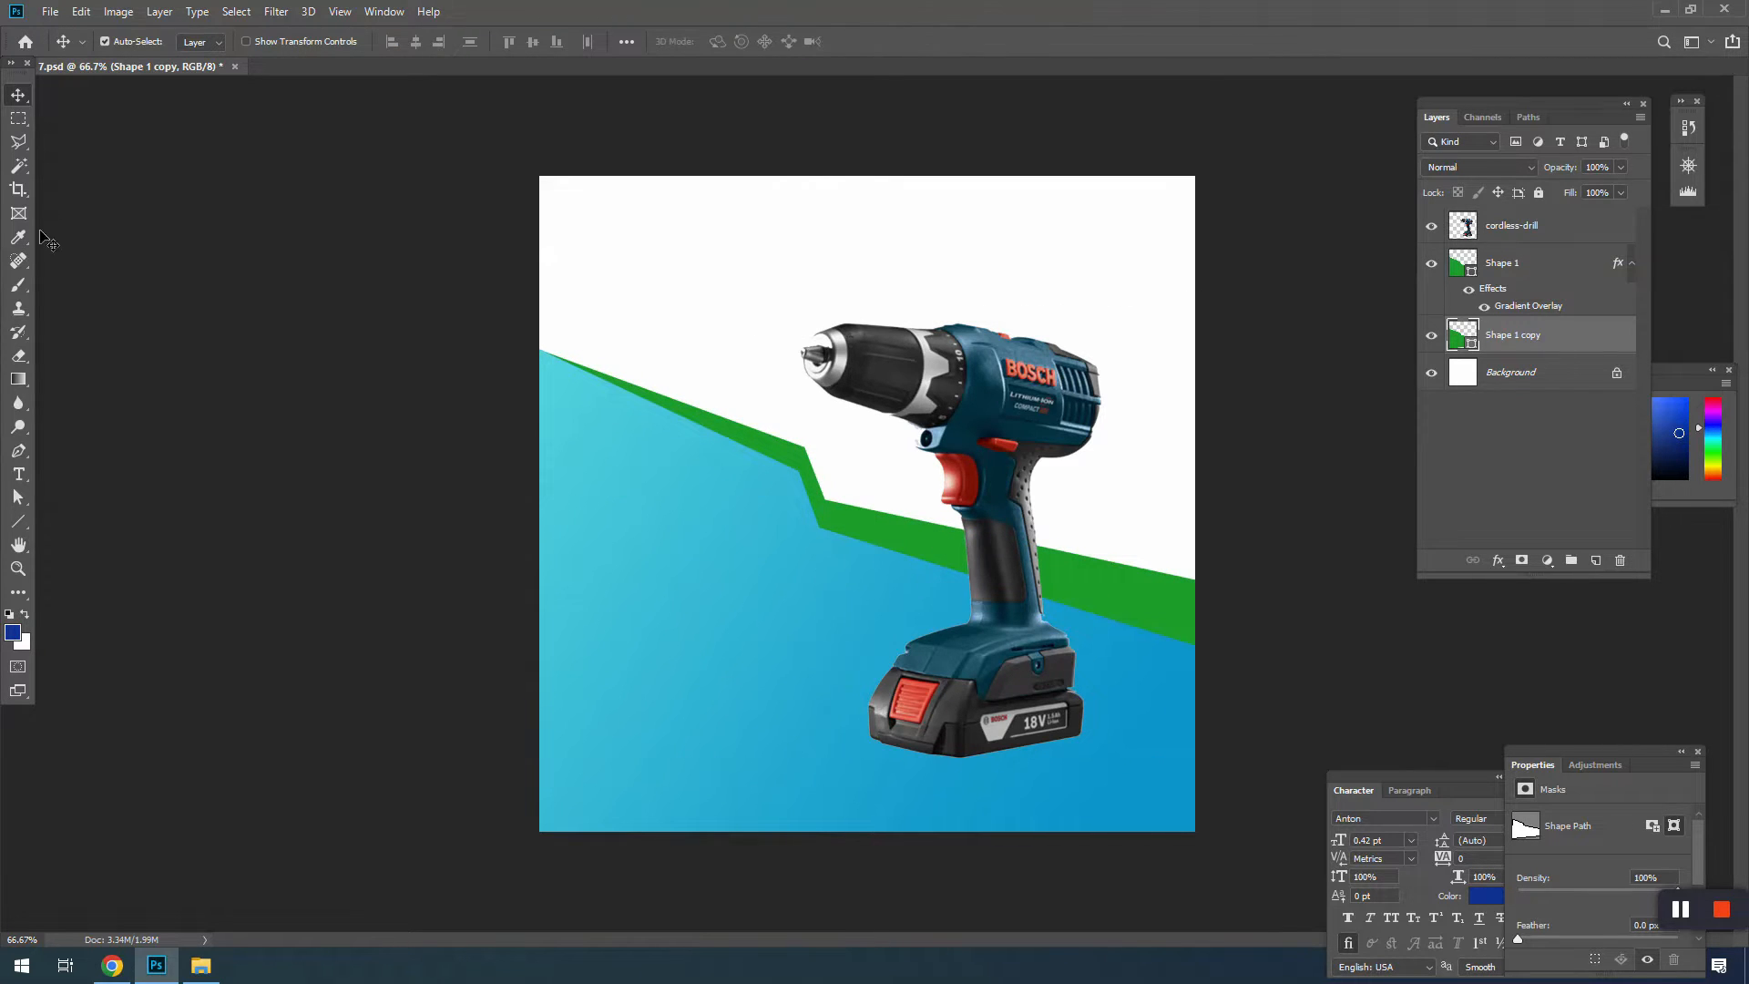
Step: Change the shape copy's fill colour to dark navy #0f0463
double_click(1450, 342)
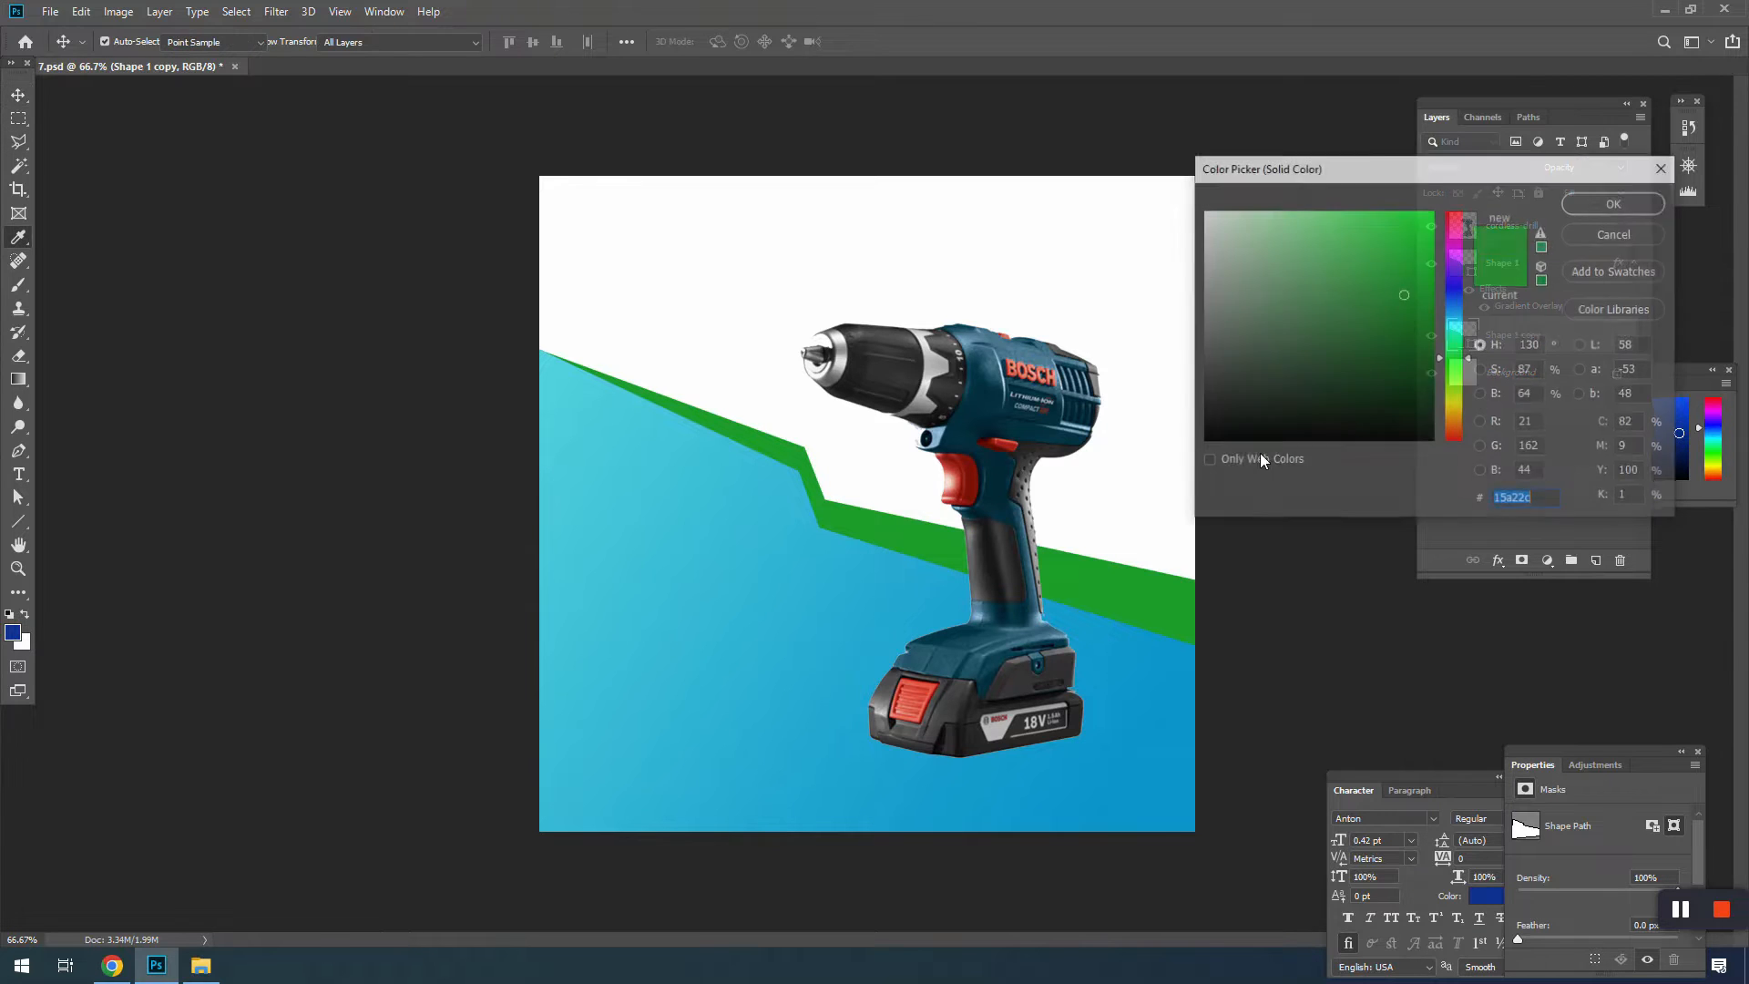
left_click_drag(1315, 398, 1460, 422)
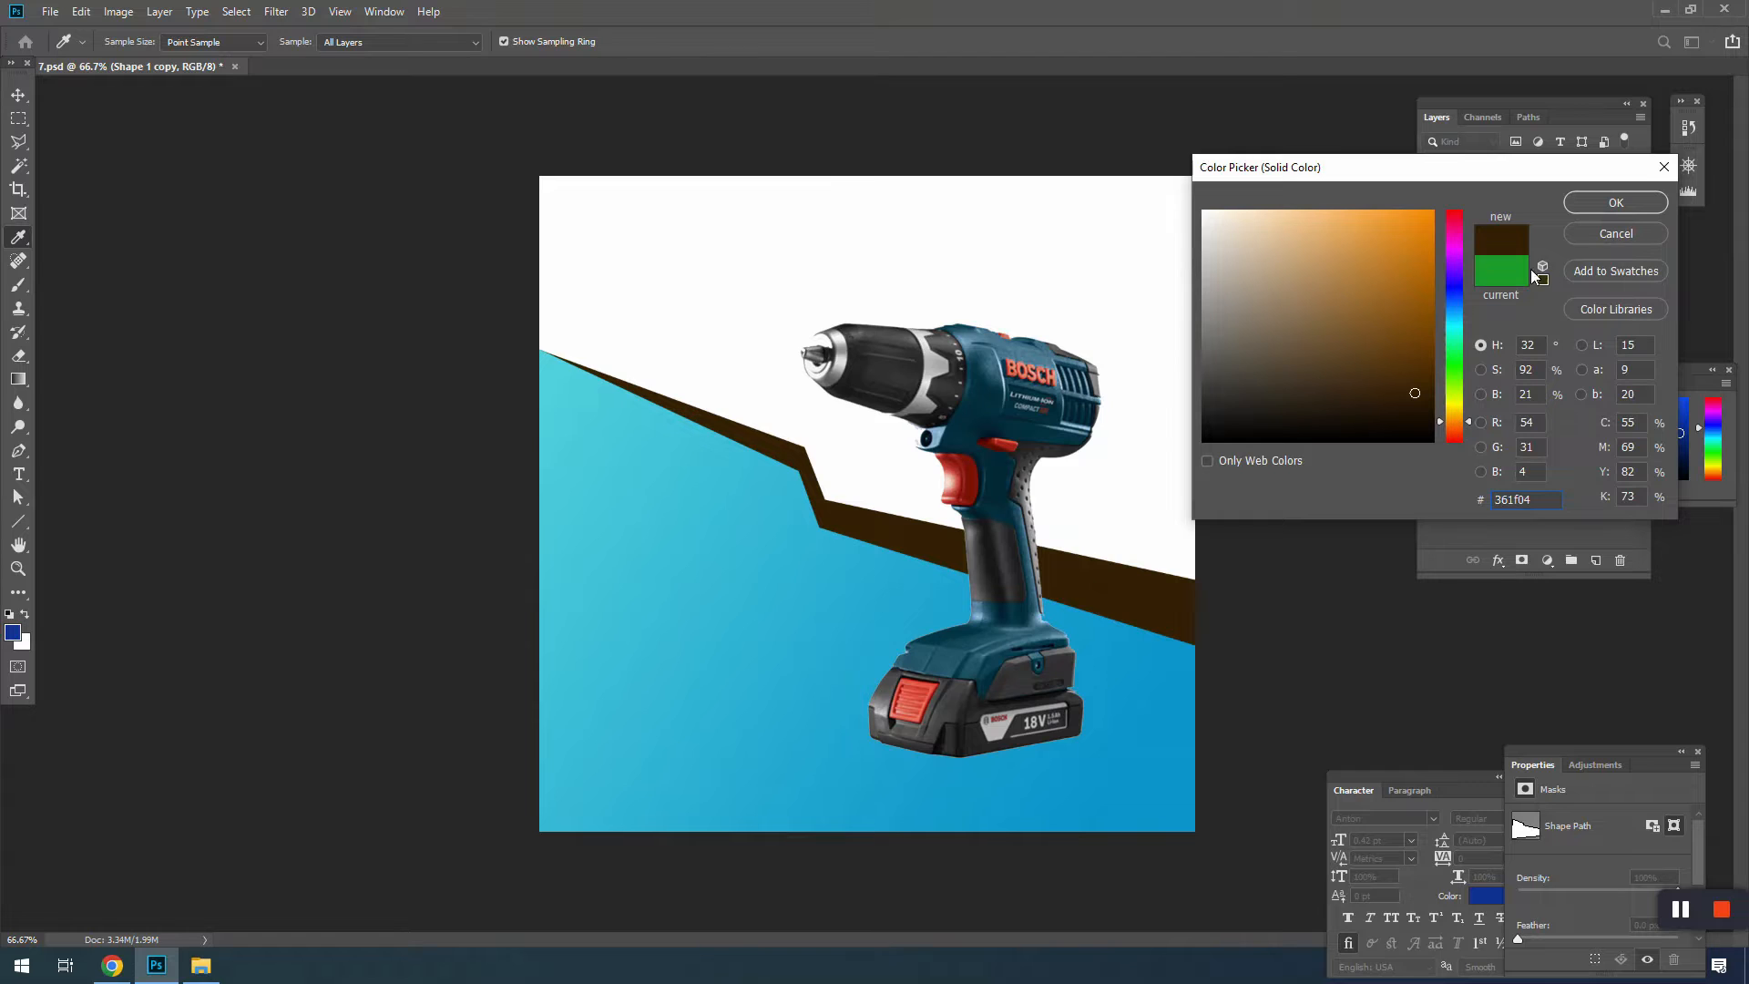
left_click(1456, 282)
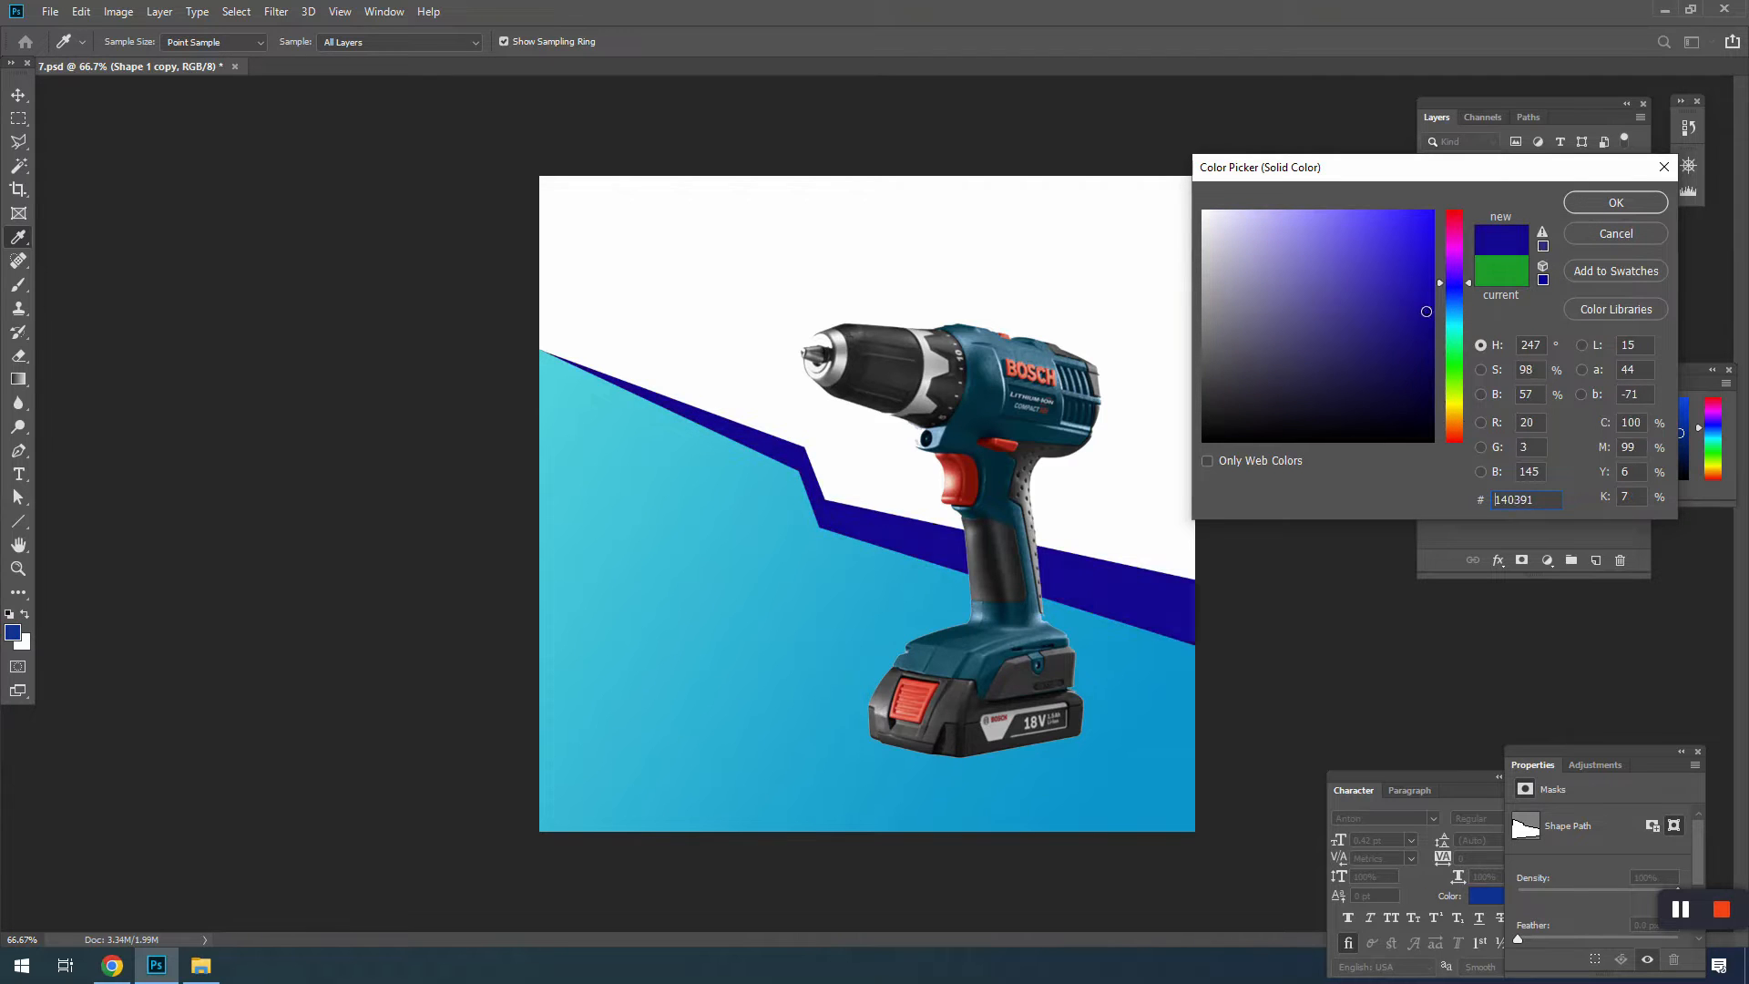
left_click(1419, 356)
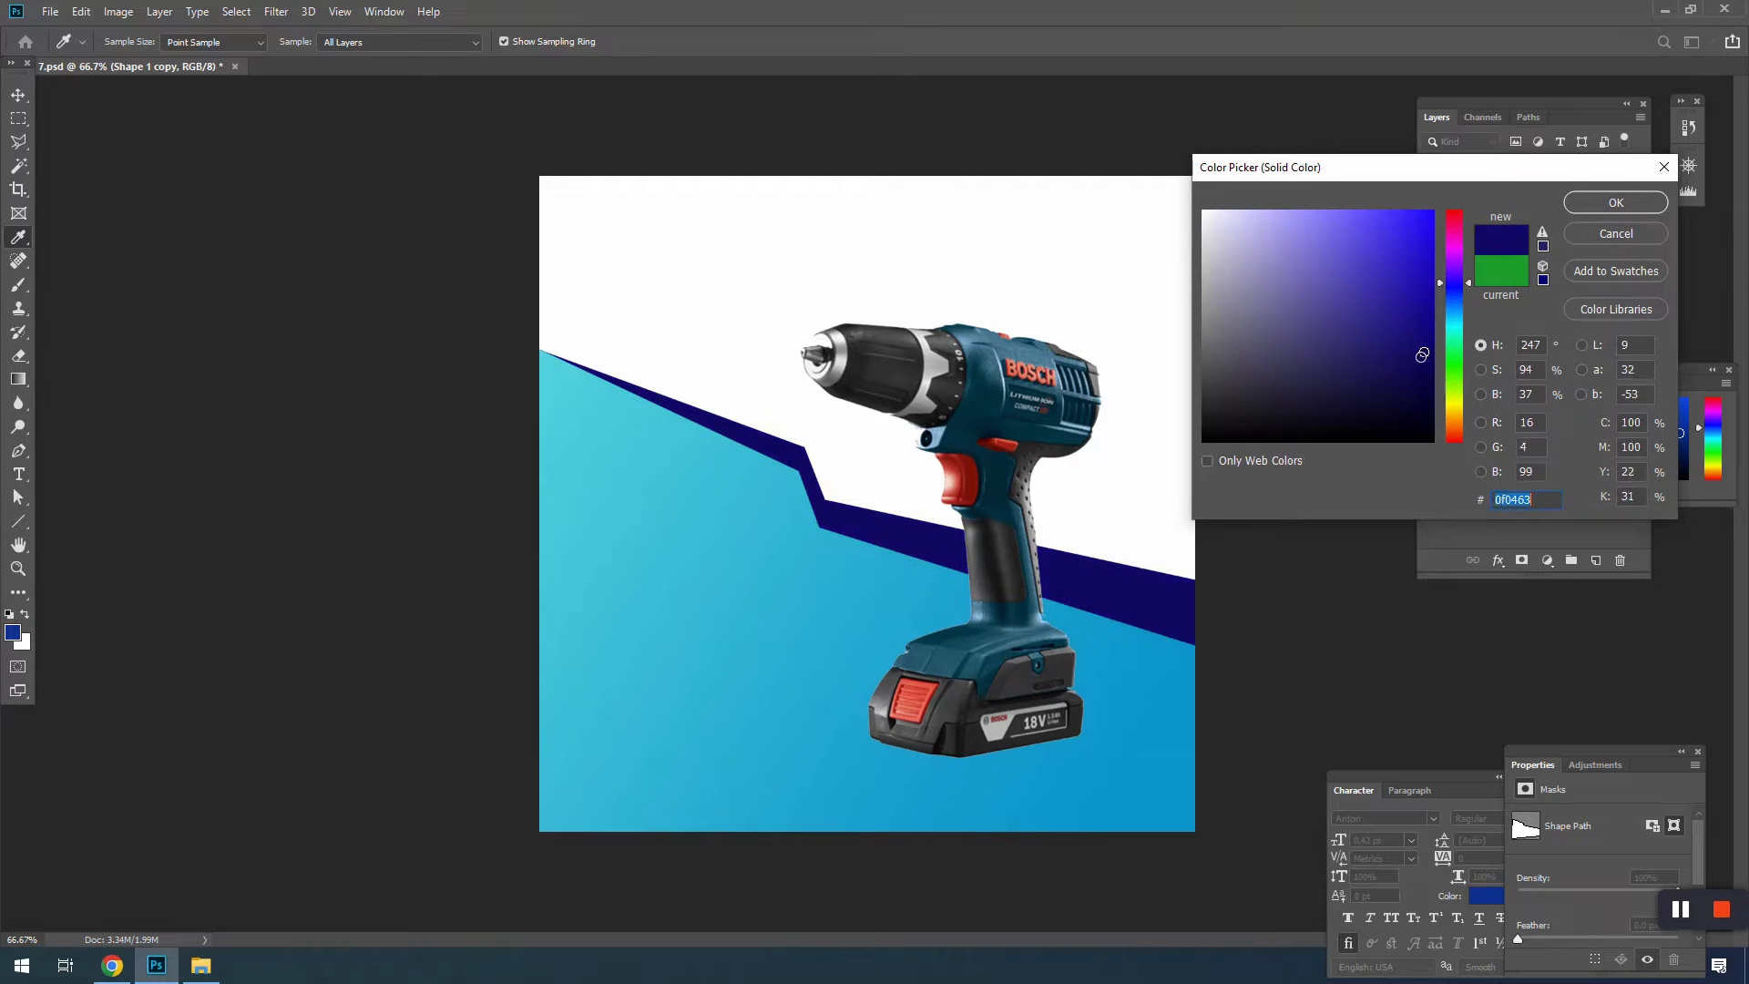
left_click(1604, 211)
Step: Move the cordless drill slightly up on the canvas
key("v")
left_click_drag(986, 703, 986, 681)
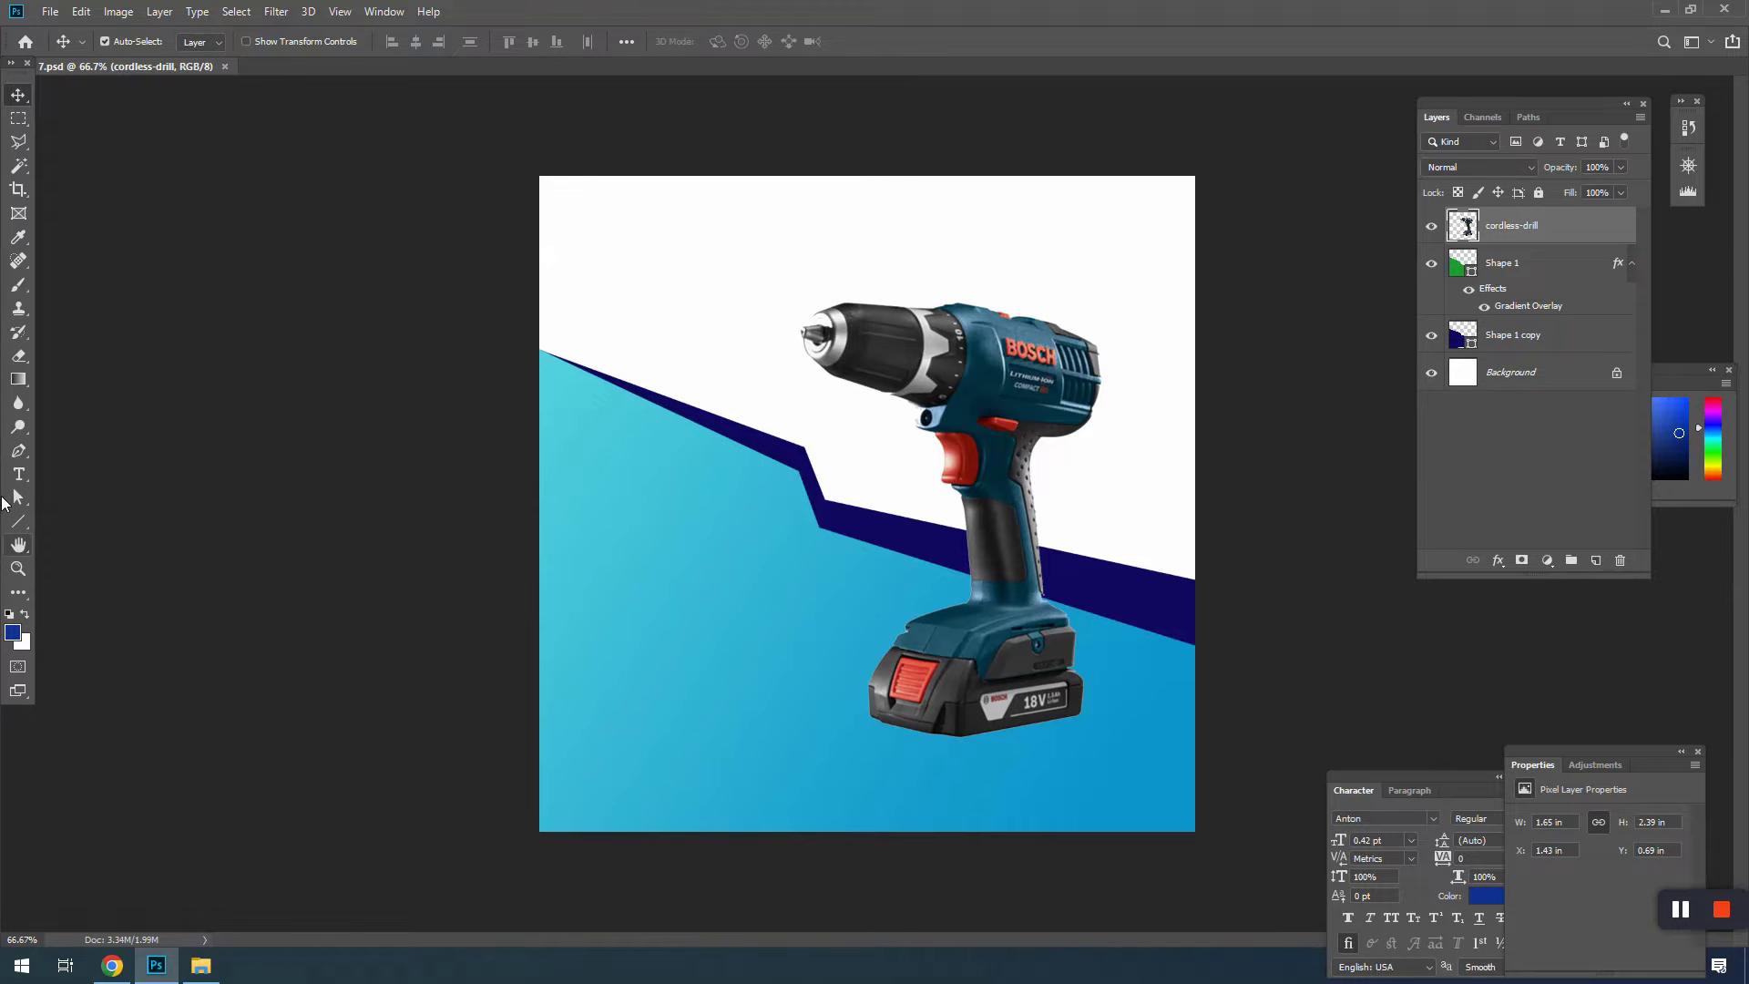
Step: Set the text colour to the red #e44d3d sampled from the Bosch logo on the drill
key("t")
left_click(734, 42)
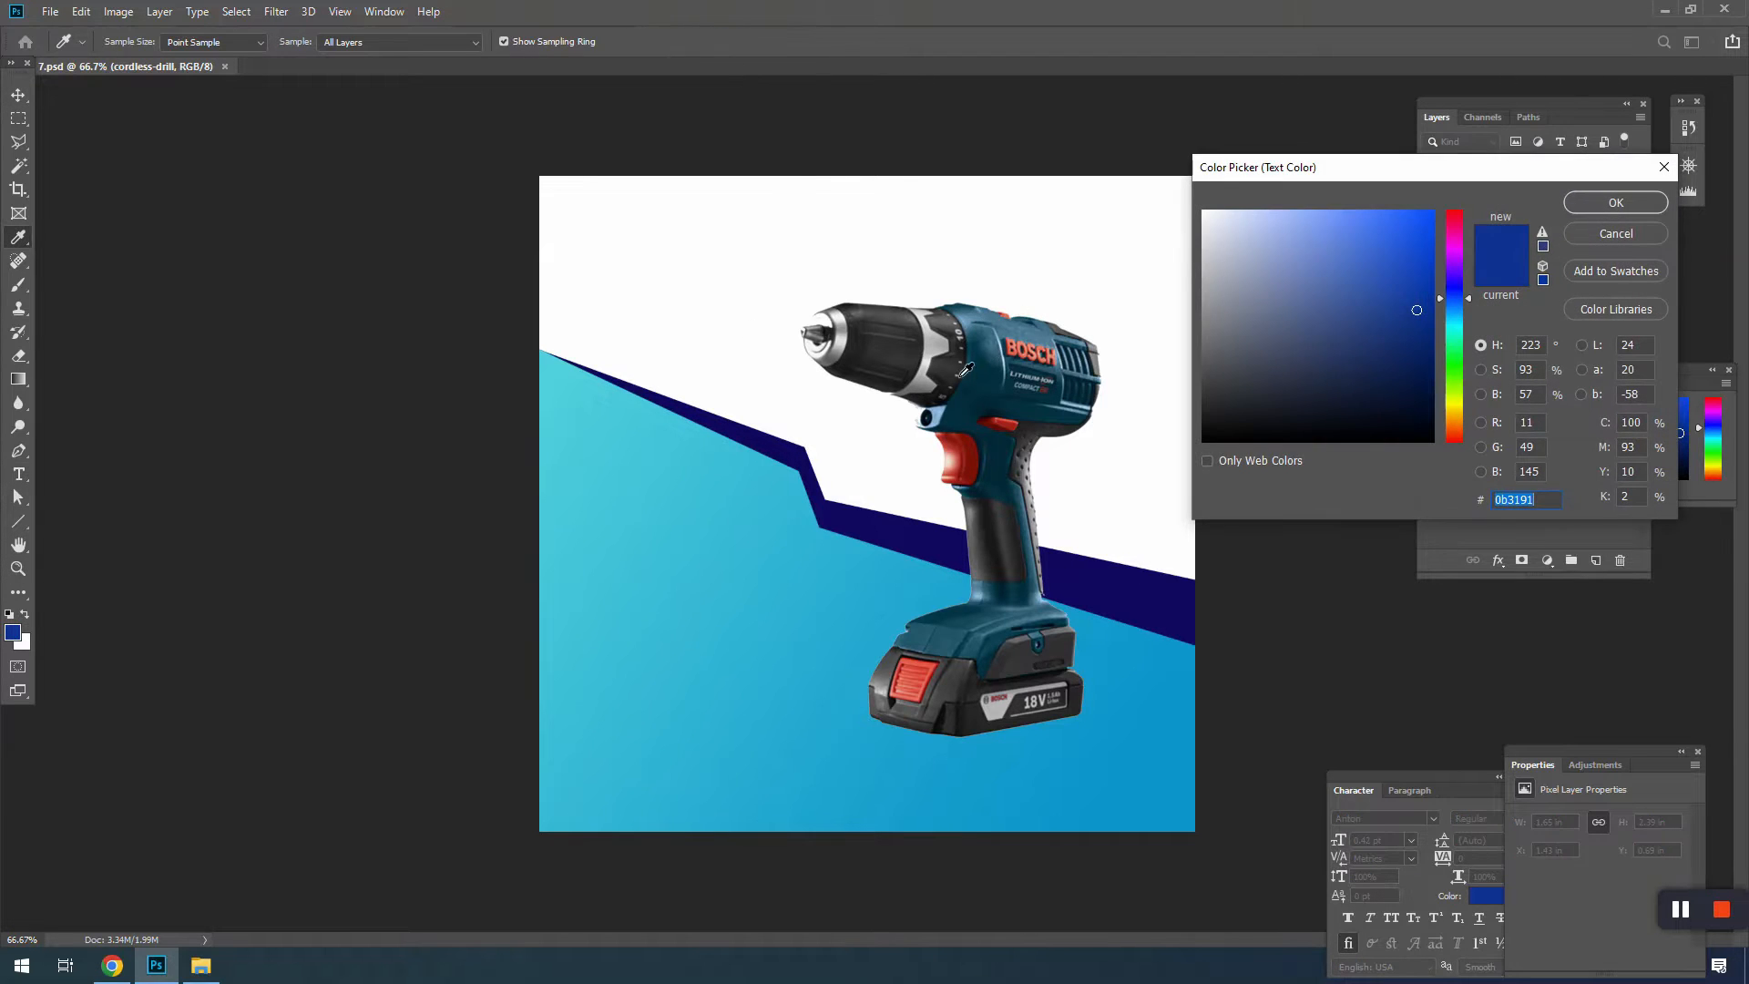
left_click(1011, 346)
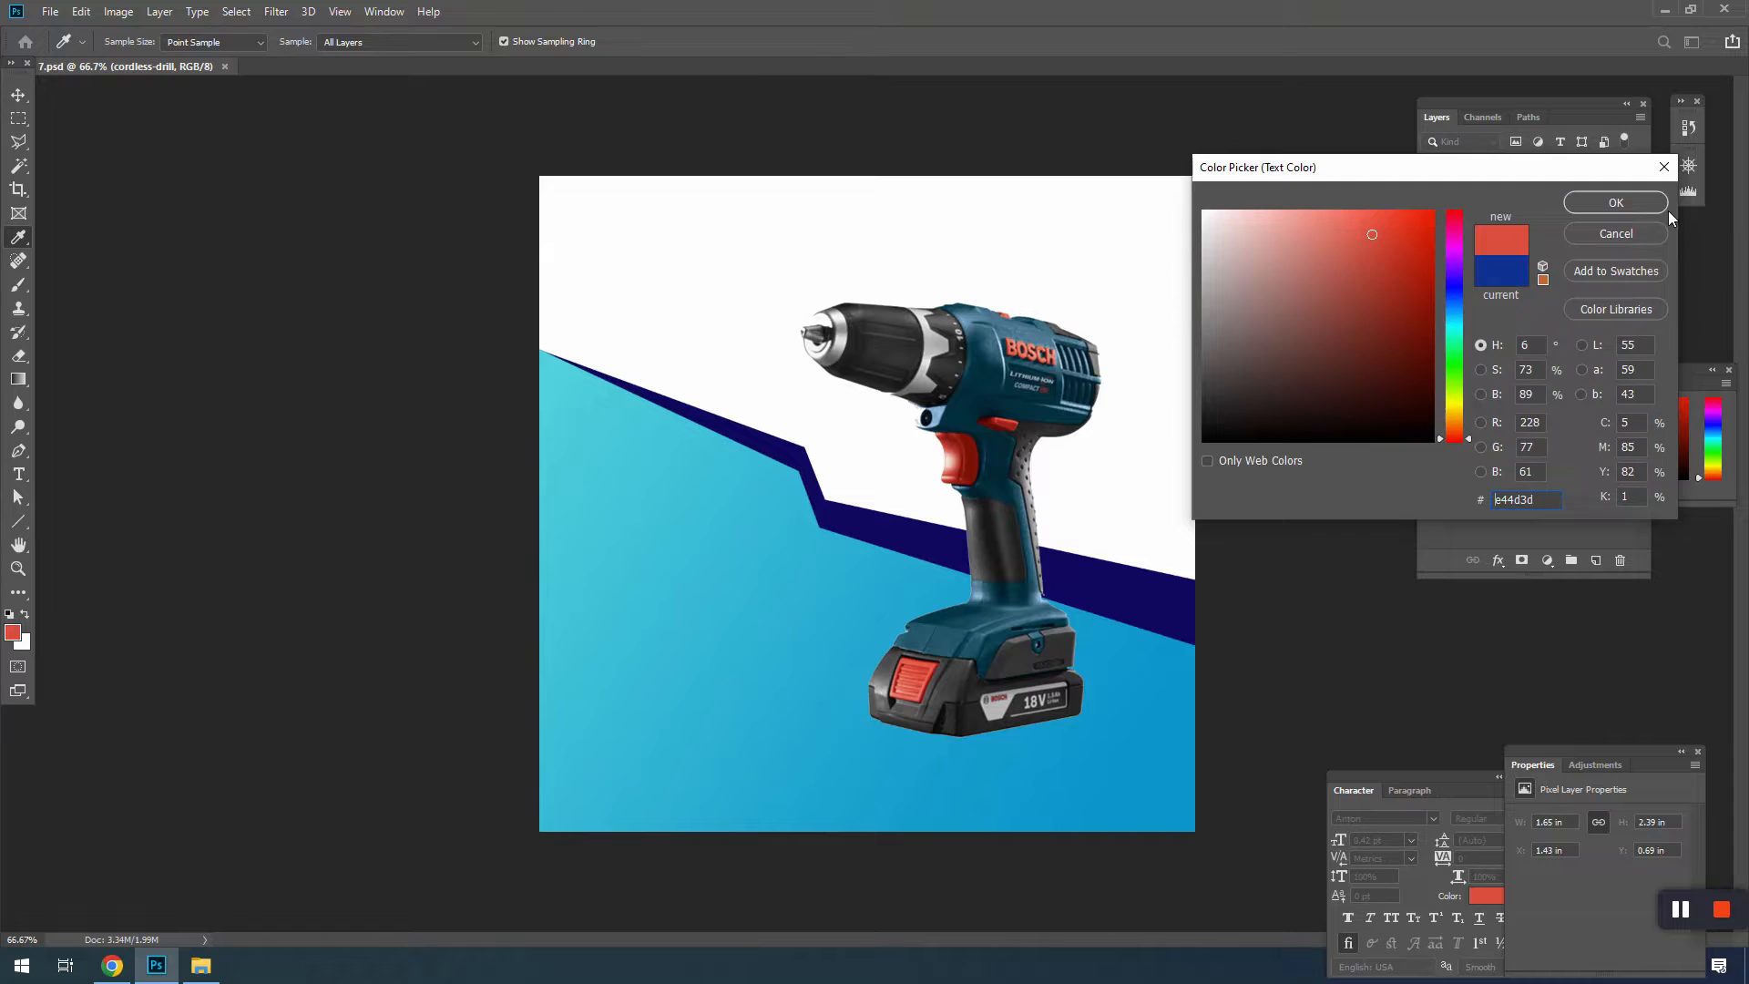
left_click(1615, 202)
Step: Place a heading text layer in the white area above the drill and scale its text up to 28.27 pt
left_click(697, 266)
key("BackSpace")
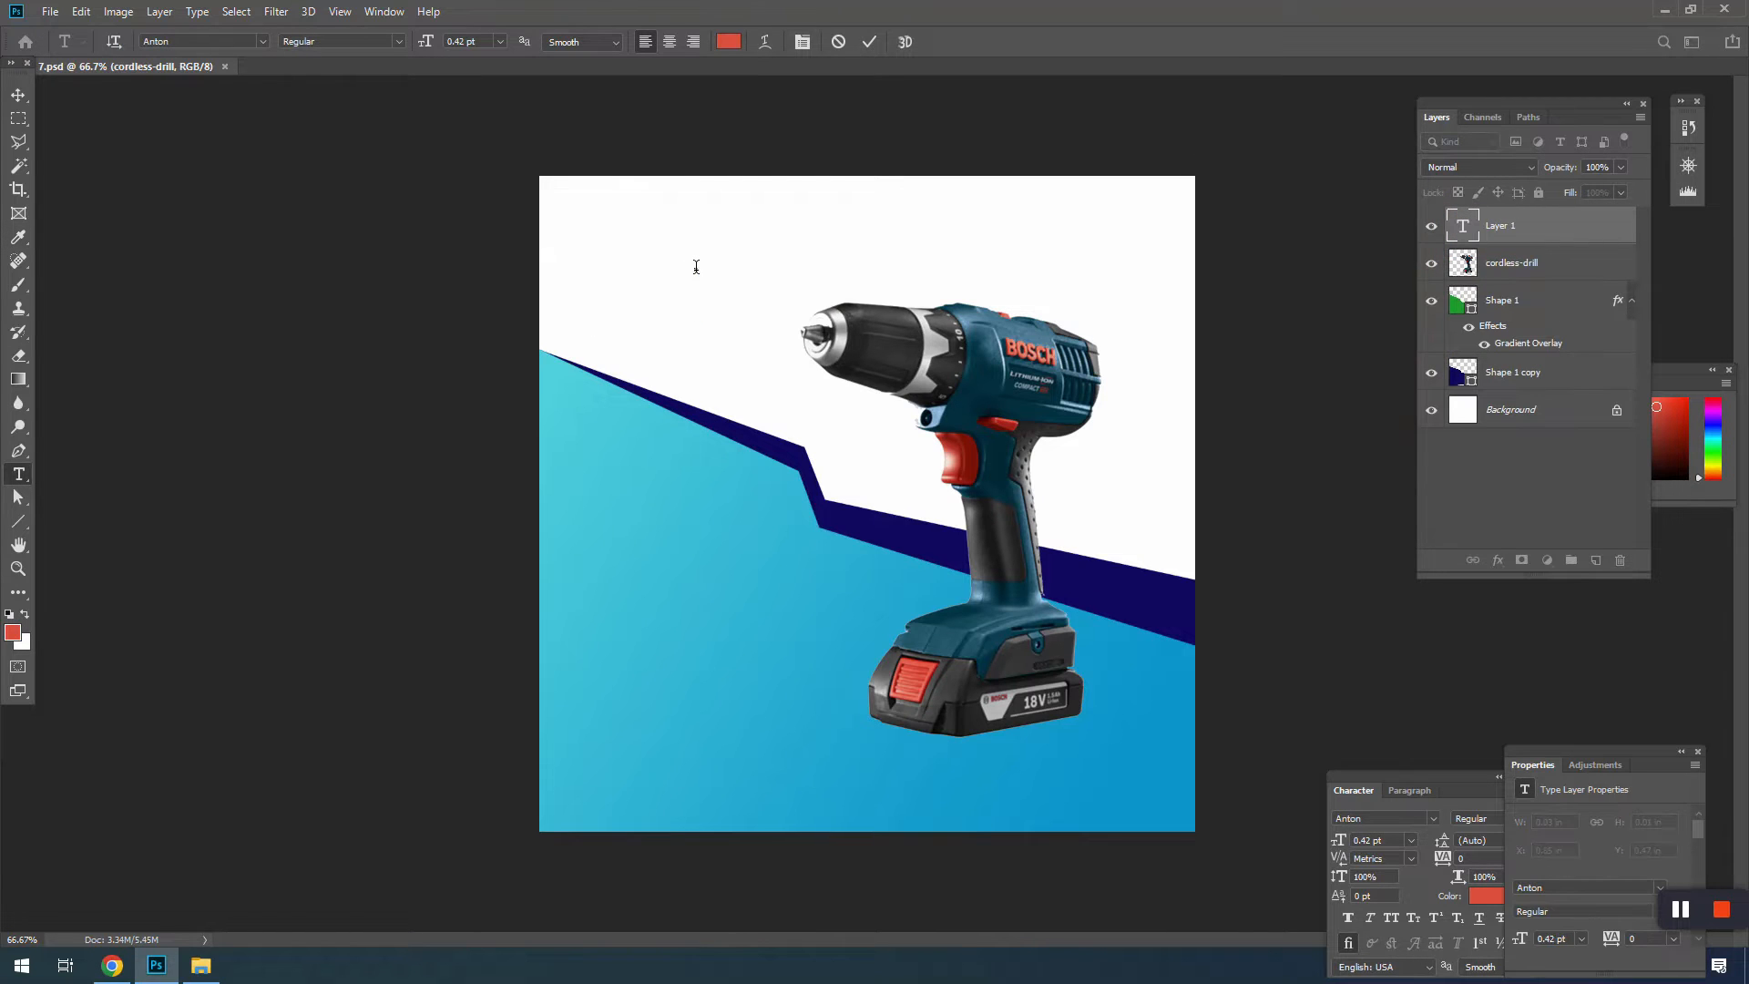
left_click(16, 97)
key("ctrl+t")
left_click_drag(697, 266, 866, 259)
key("Return")
Step: Correct and complete the heading text so it reads "High Quality"
key("t")
key("Left")
key("BackSpace")
key("Right")
type("h")
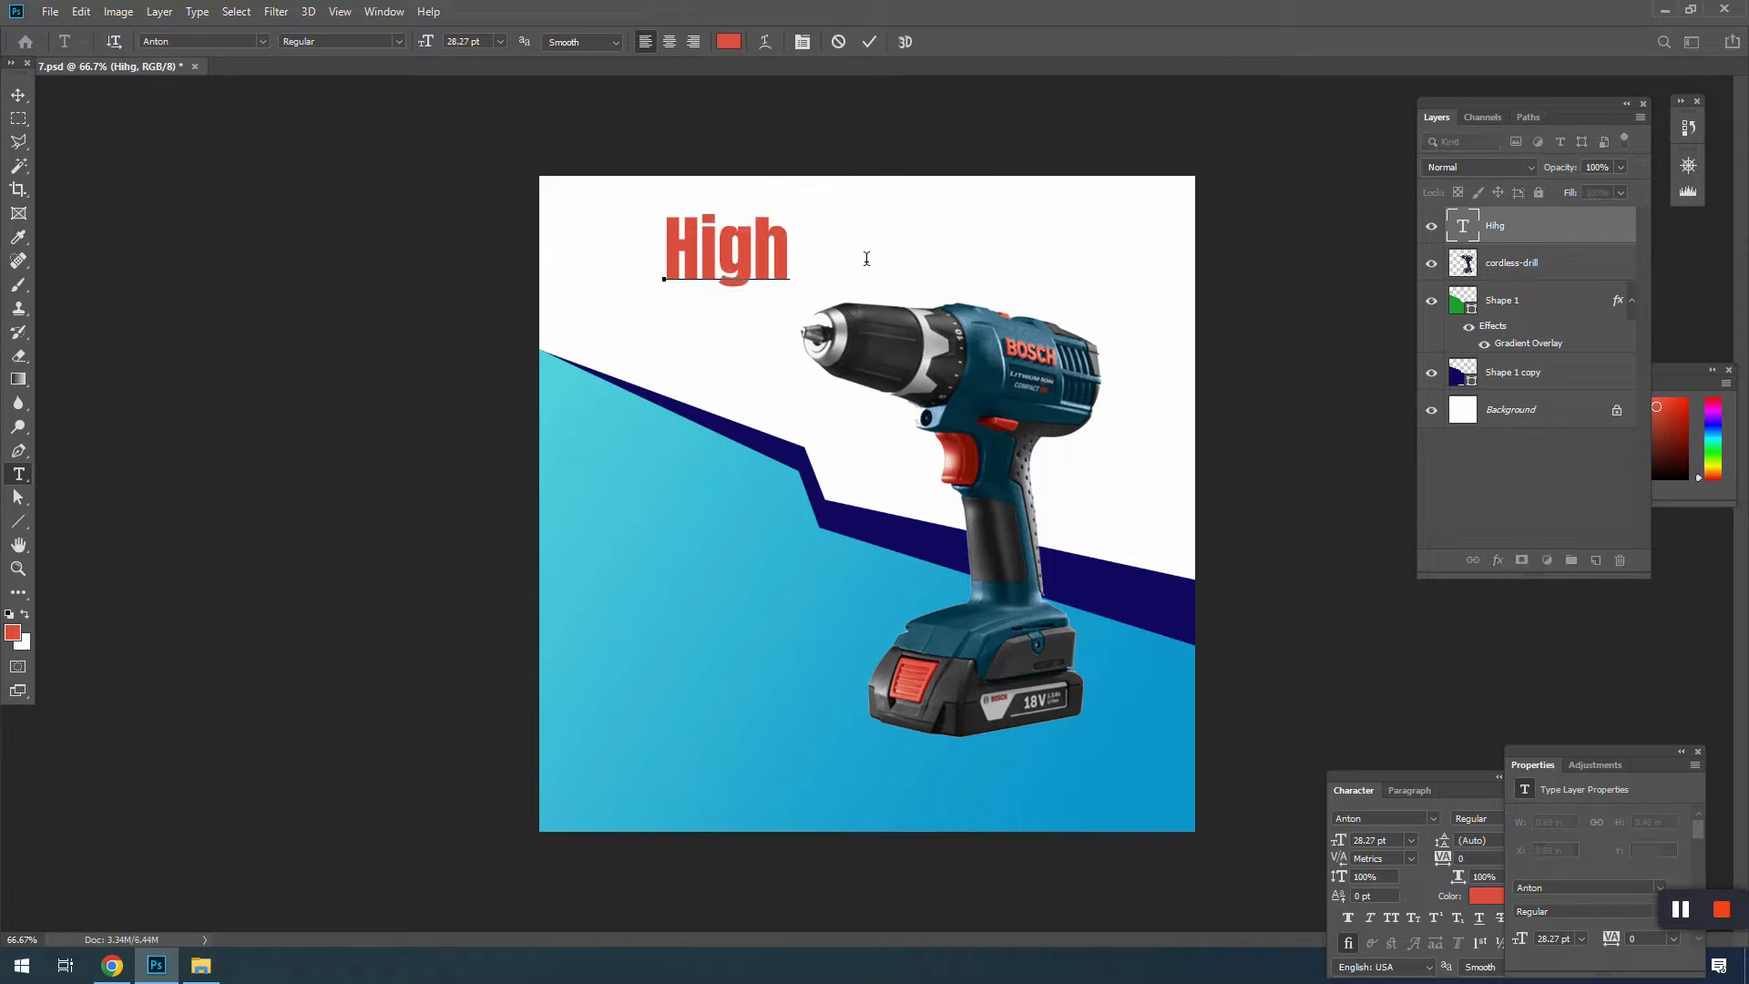
type(" Quality")
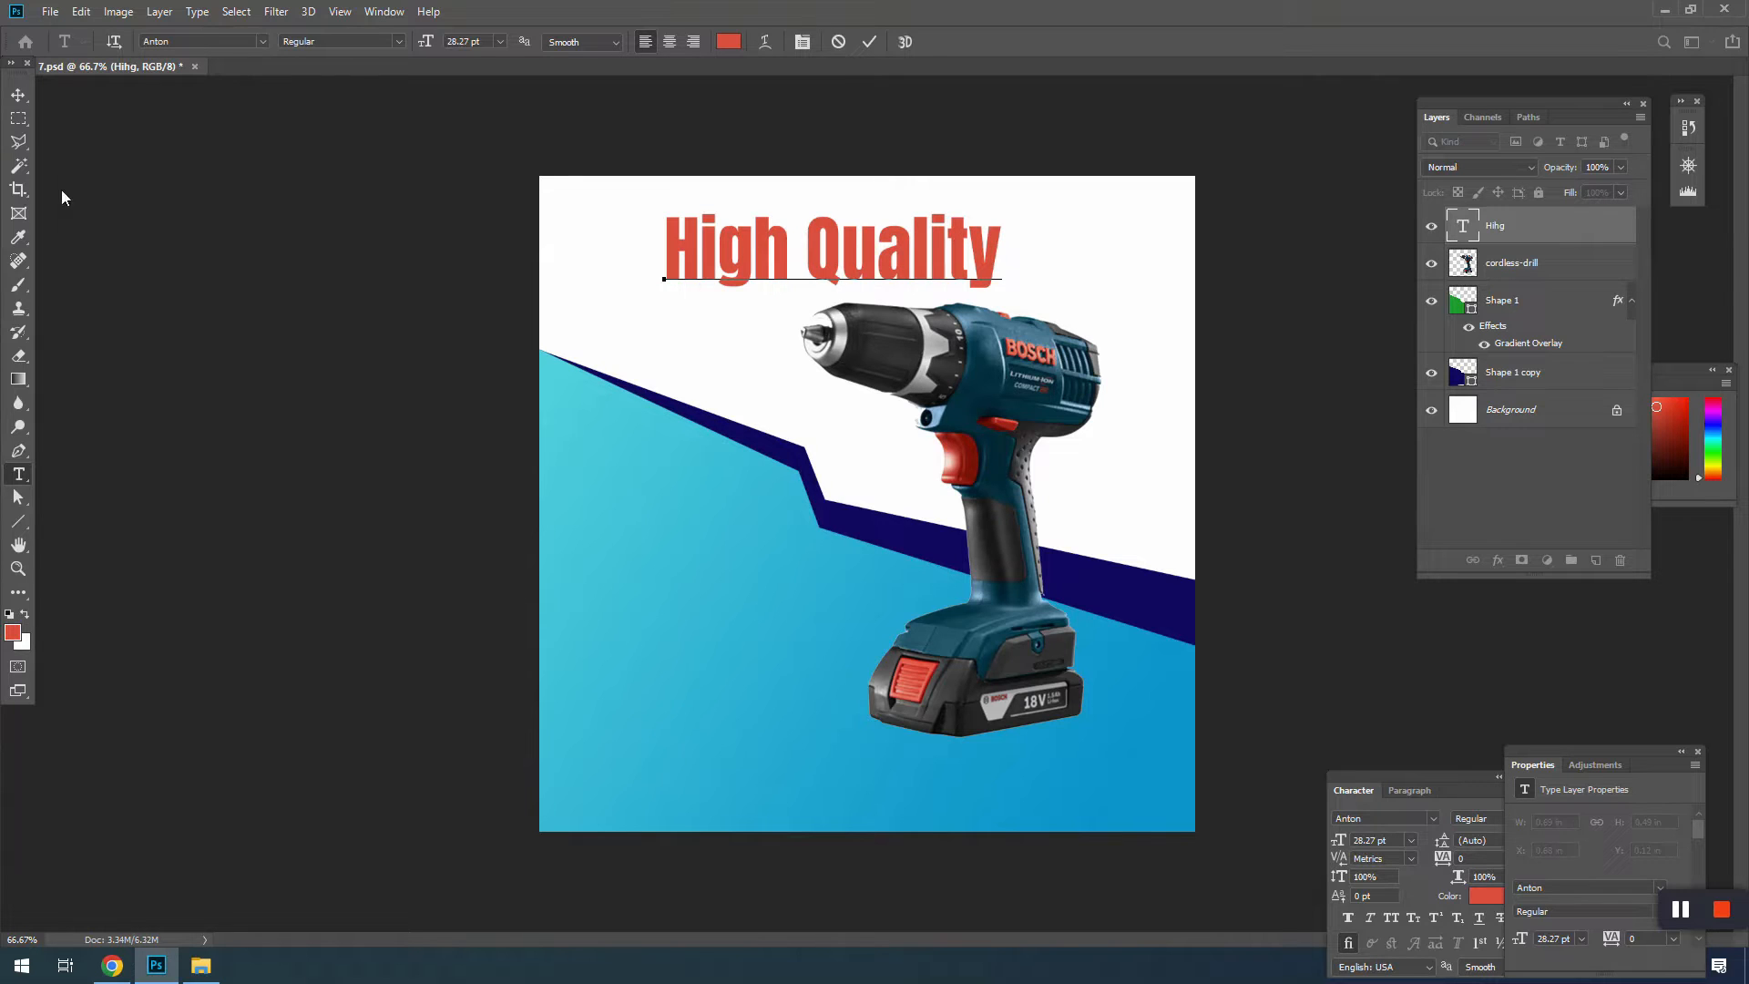
Step: Move the heading closer to the canvas's left edge and shift the drill slightly right and down
left_click(18, 94)
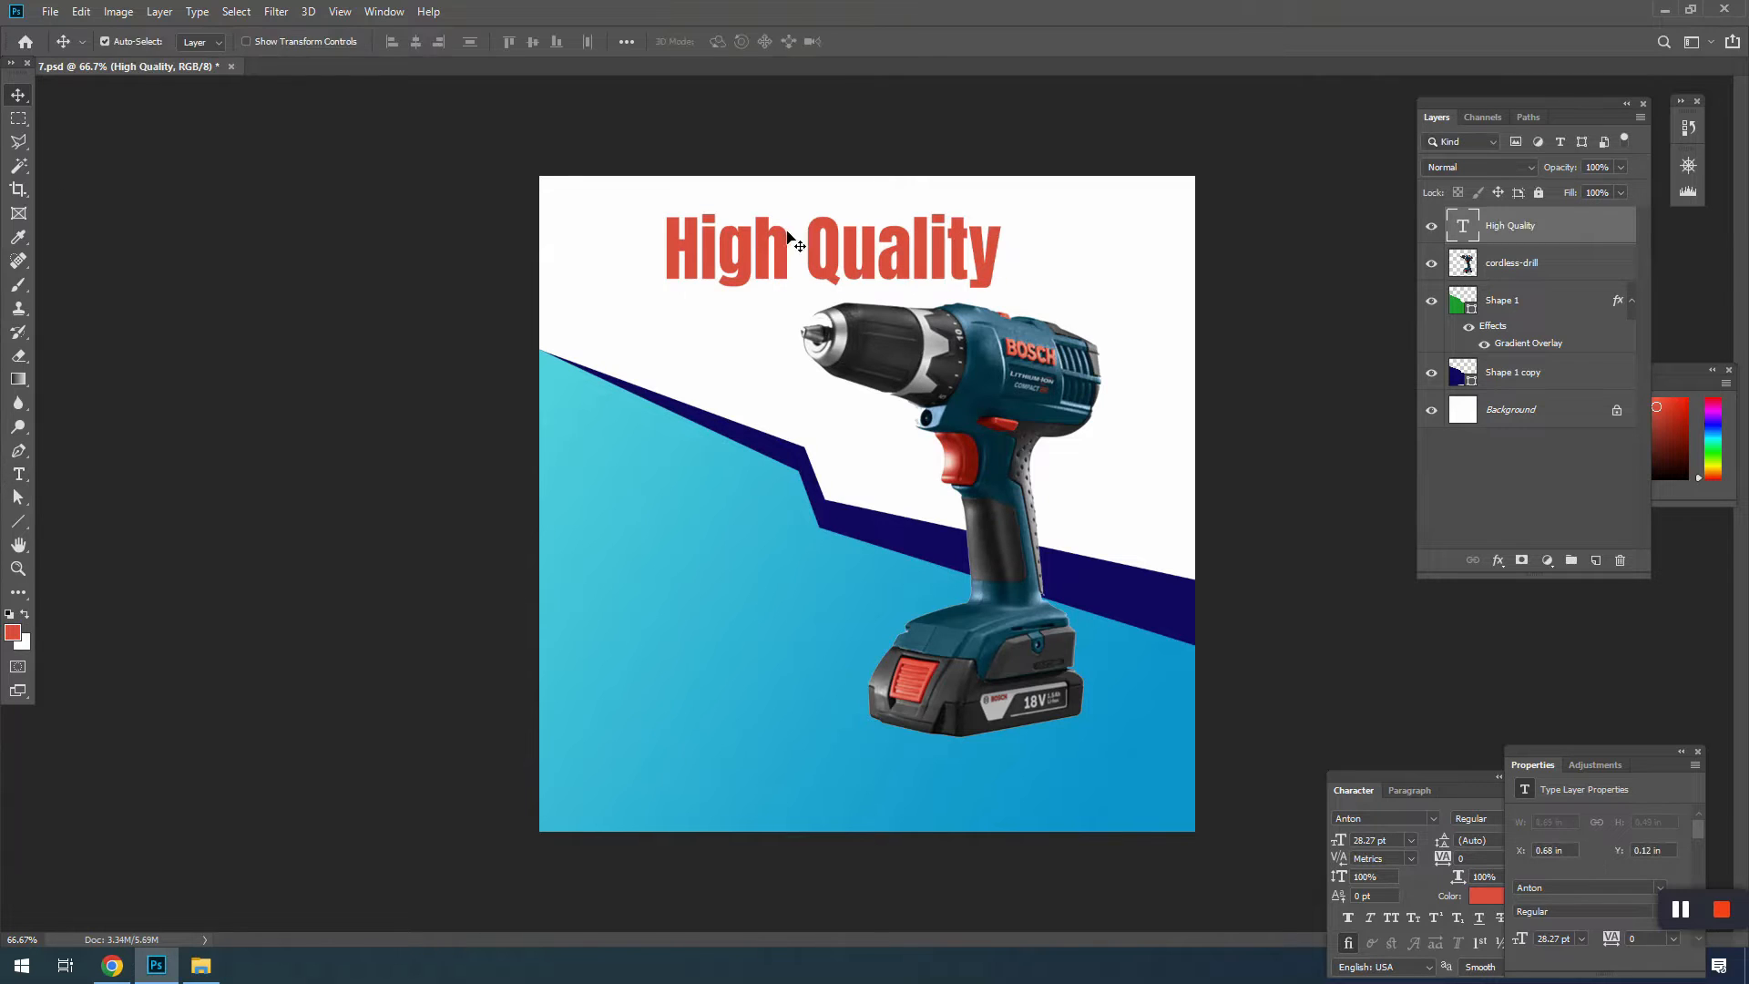
left_click_drag(847, 250, 781, 251)
left_click_drag(847, 367, 879, 381)
Step: Duplicate the heading directly below itself and replace the copy's text with "Drill Machine"
left_click_drag(783, 265, 770, 328)
key("t")
left_click(770, 328)
type("ality")
key("ctrl+a")
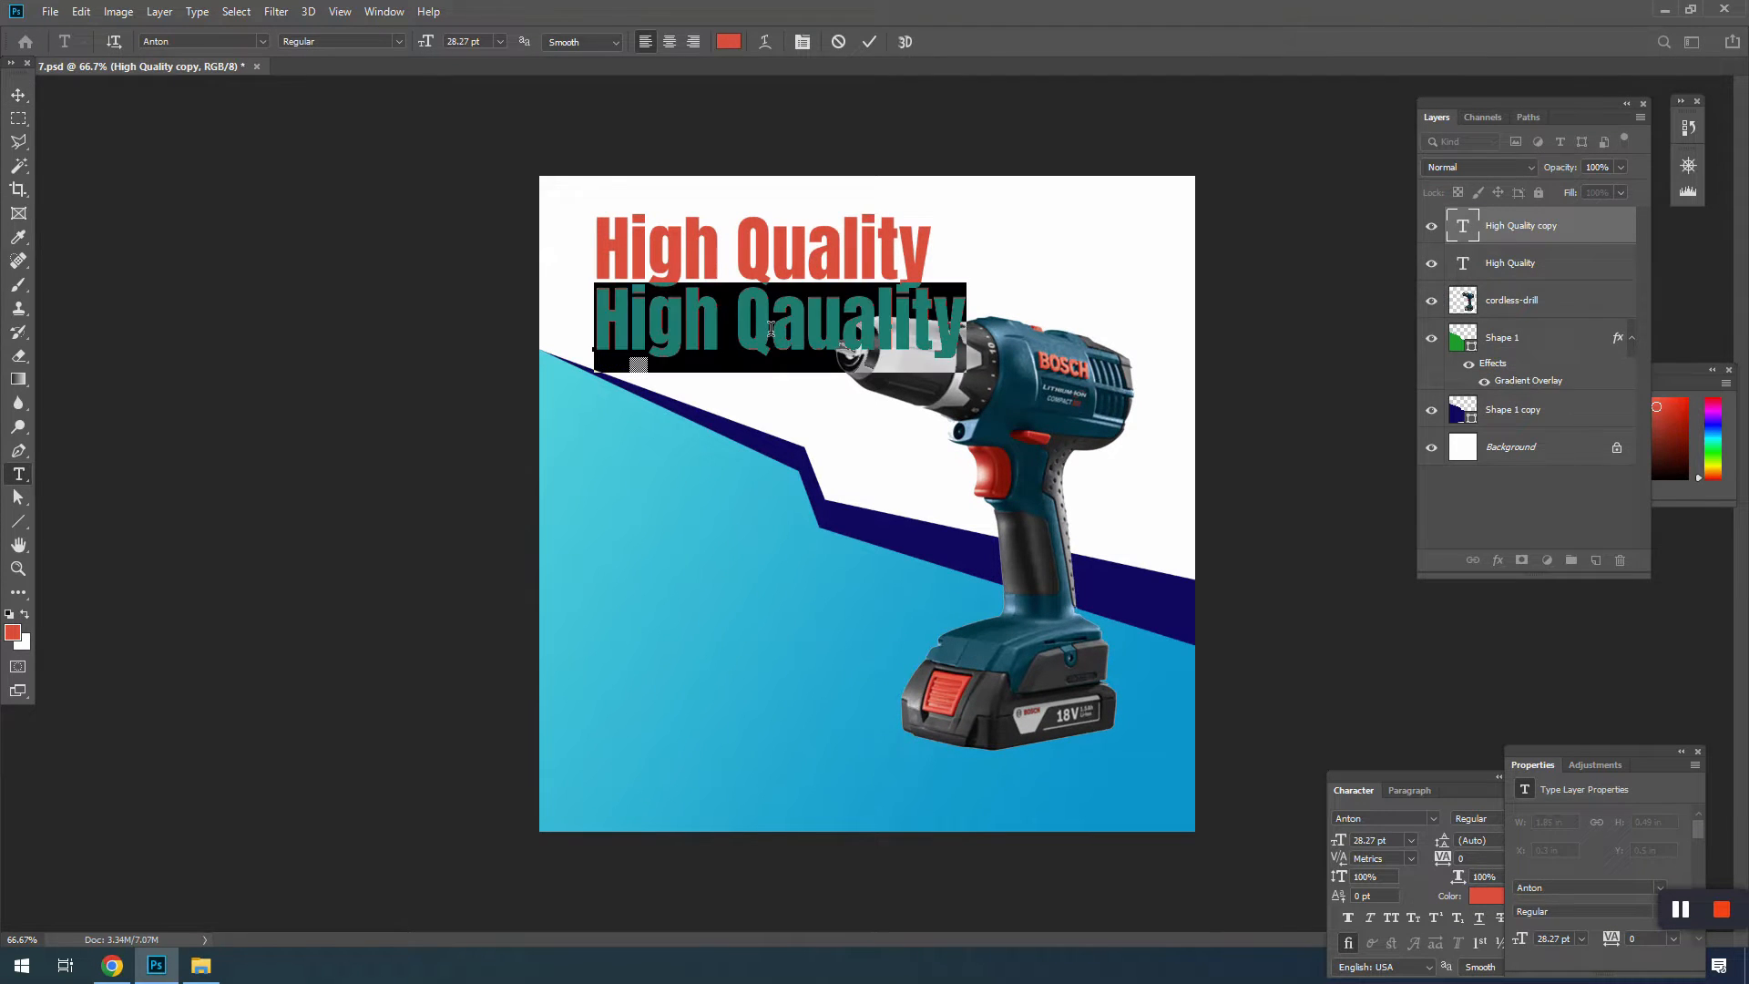
type("Drill Ma")
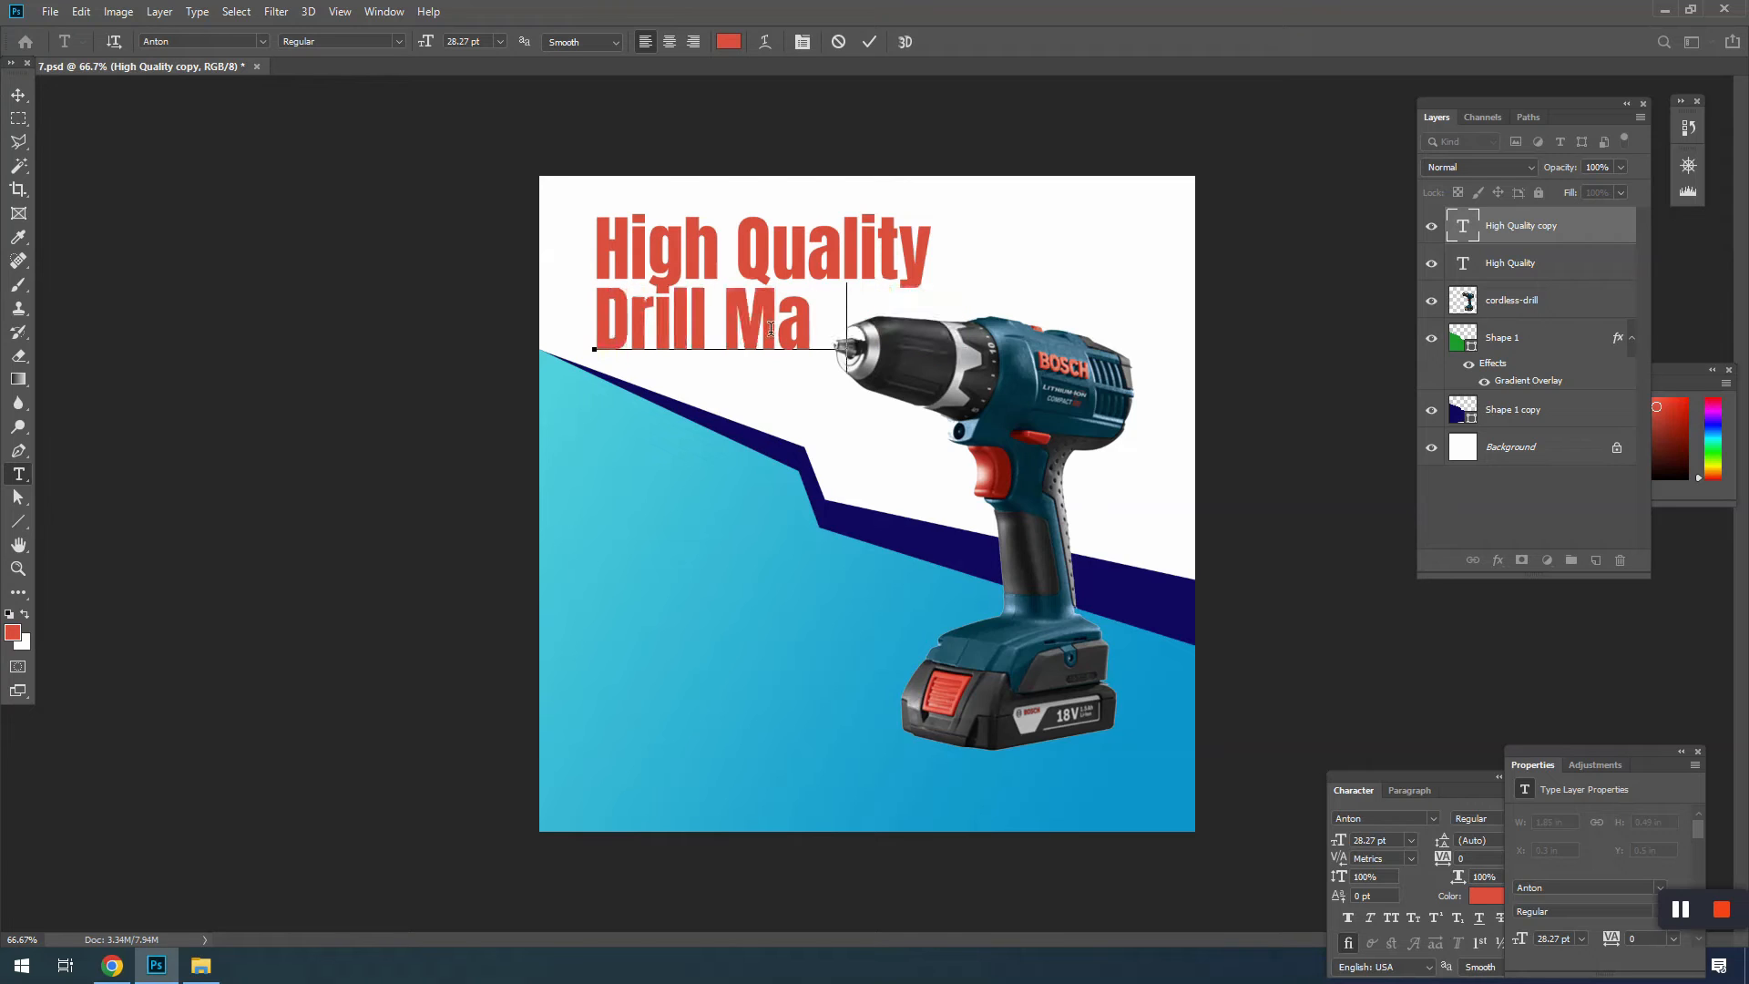
type("chne")
key("BackSpace")
key("BackSpace")
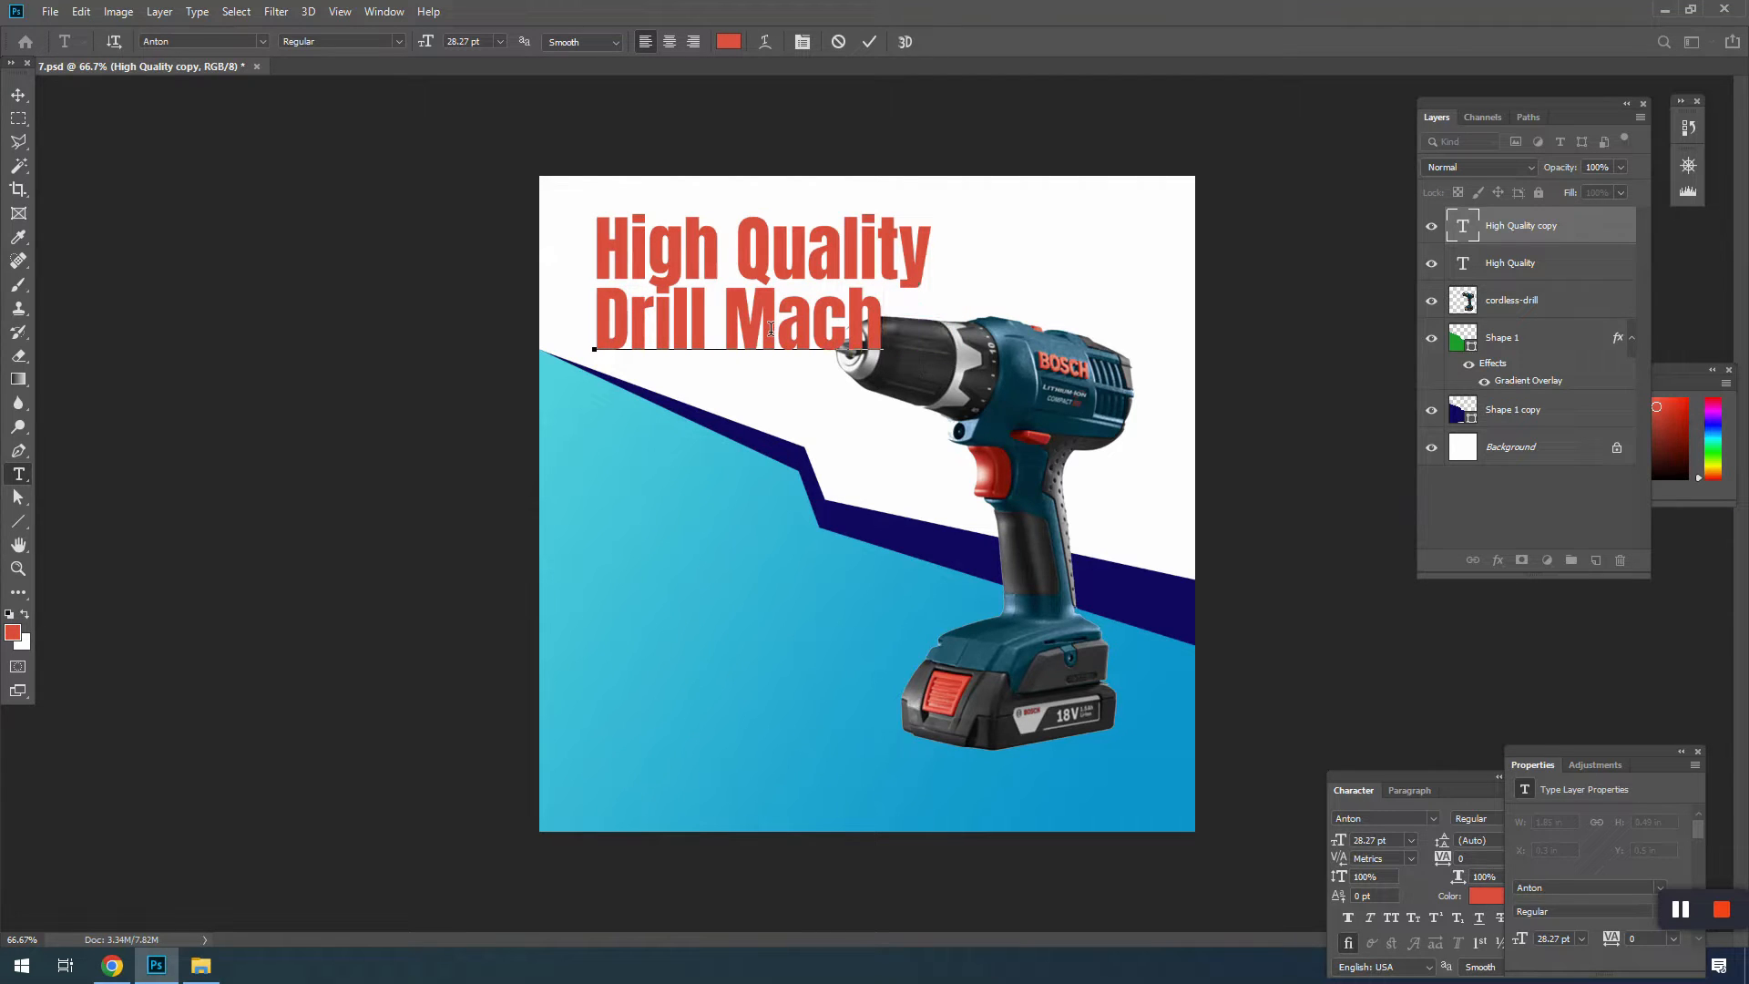
type("ine")
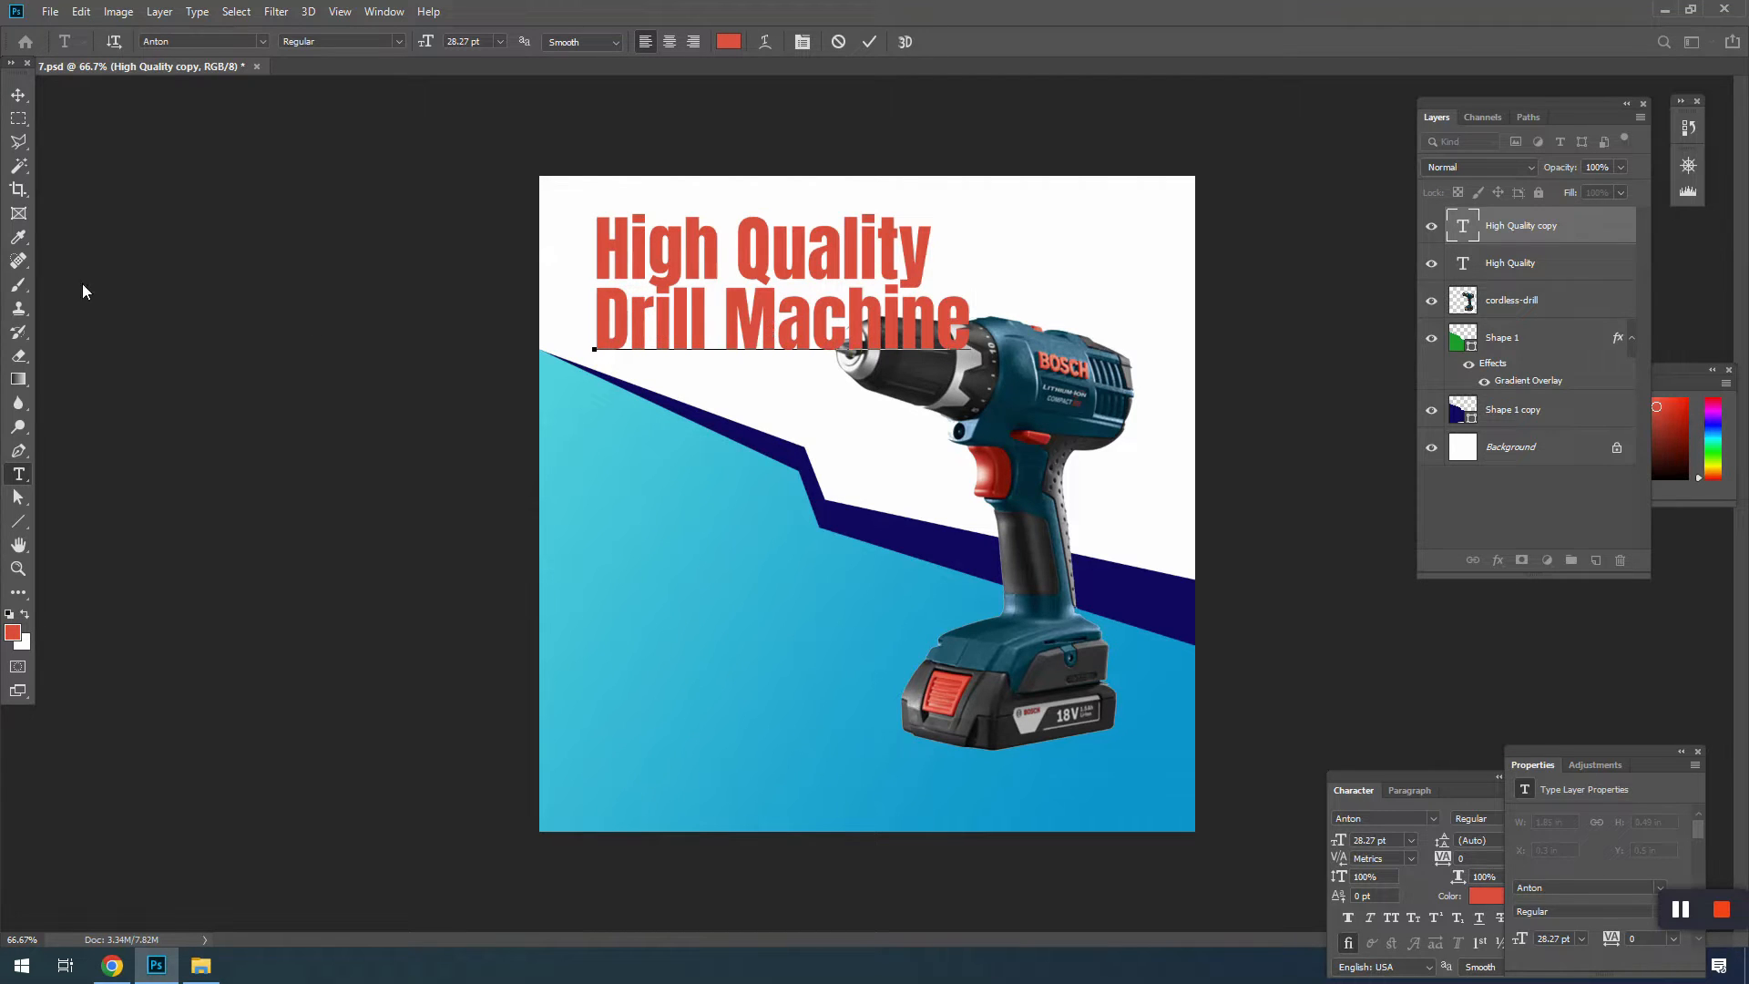
Step: Scale the "Drill Machine" line down to 15.46 pt, keeping it beneath the heading
left_click(18, 94)
key("ctrl+t")
left_click_drag(969, 286, 772, 330)
key("Return")
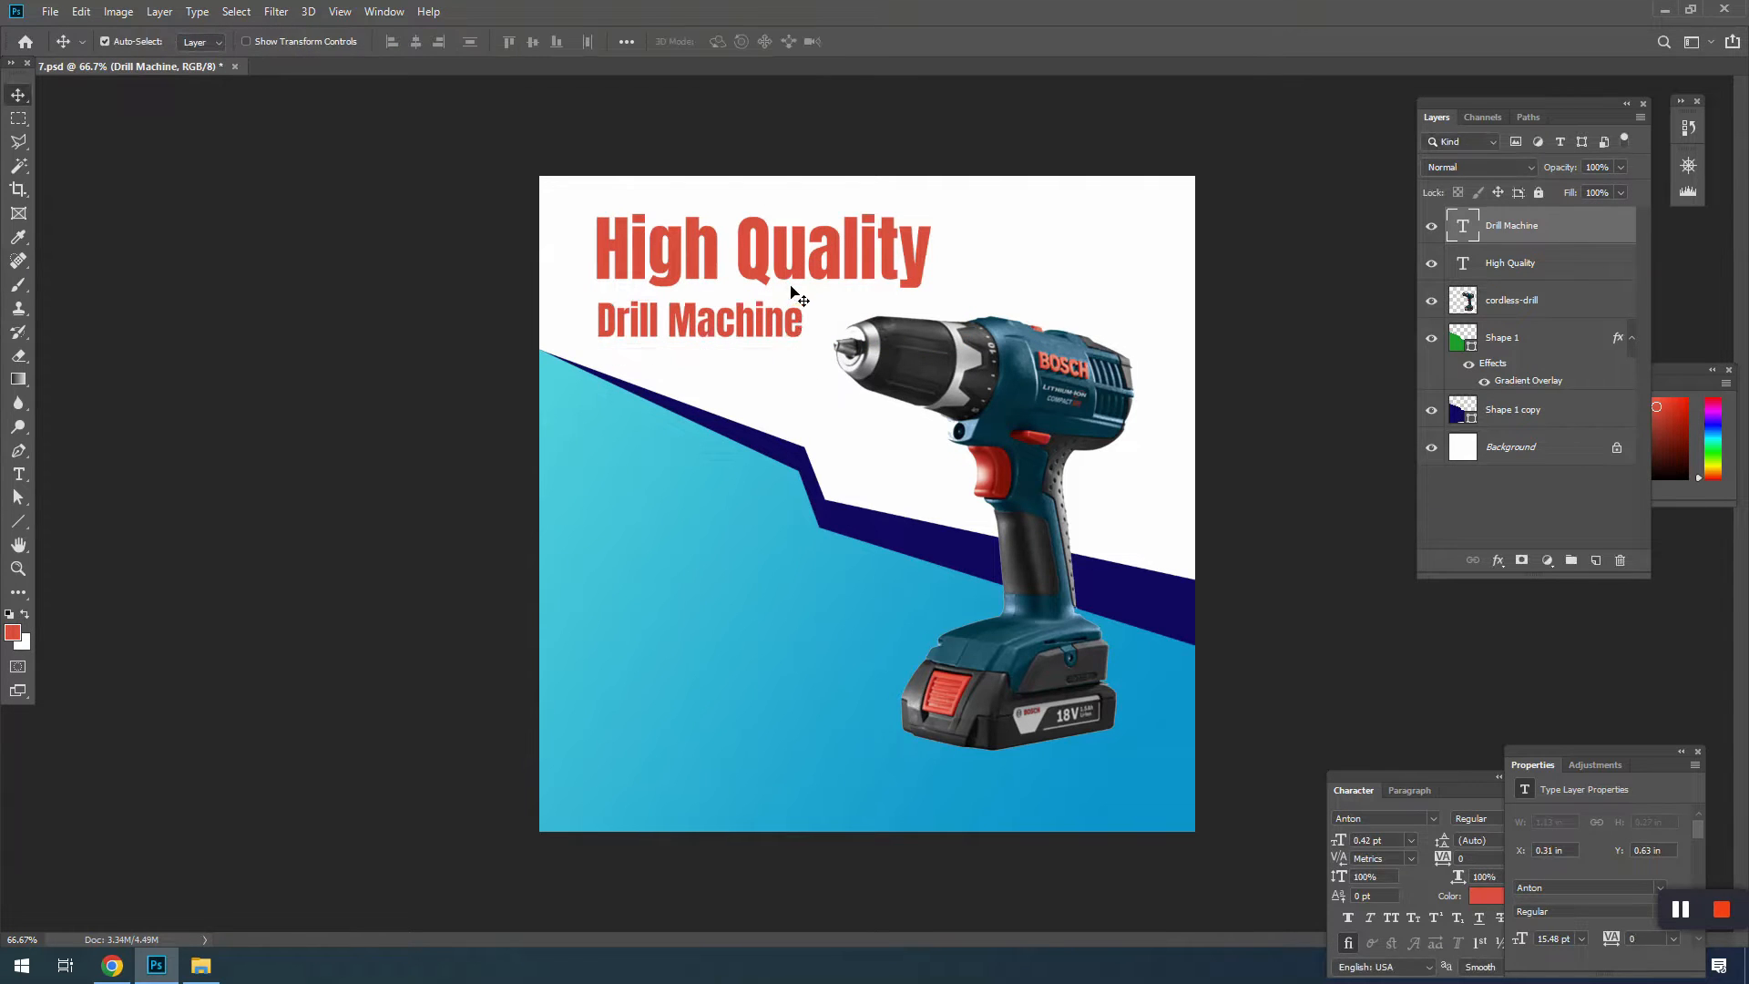
Step: Enlarge the "Drill Machine" line to 17.55 pt and reposition it further left, with the "High Quality" heading slightly further right
left_click_drag(796, 265, 785, 265)
mouse_move(755, 338)
left_mouse_down()
mouse_move(740, 334)
mouse_move(819, 349)
mouse_move(785, 329)
left_mouse_up()
key("ctrl+t")
key("Return")
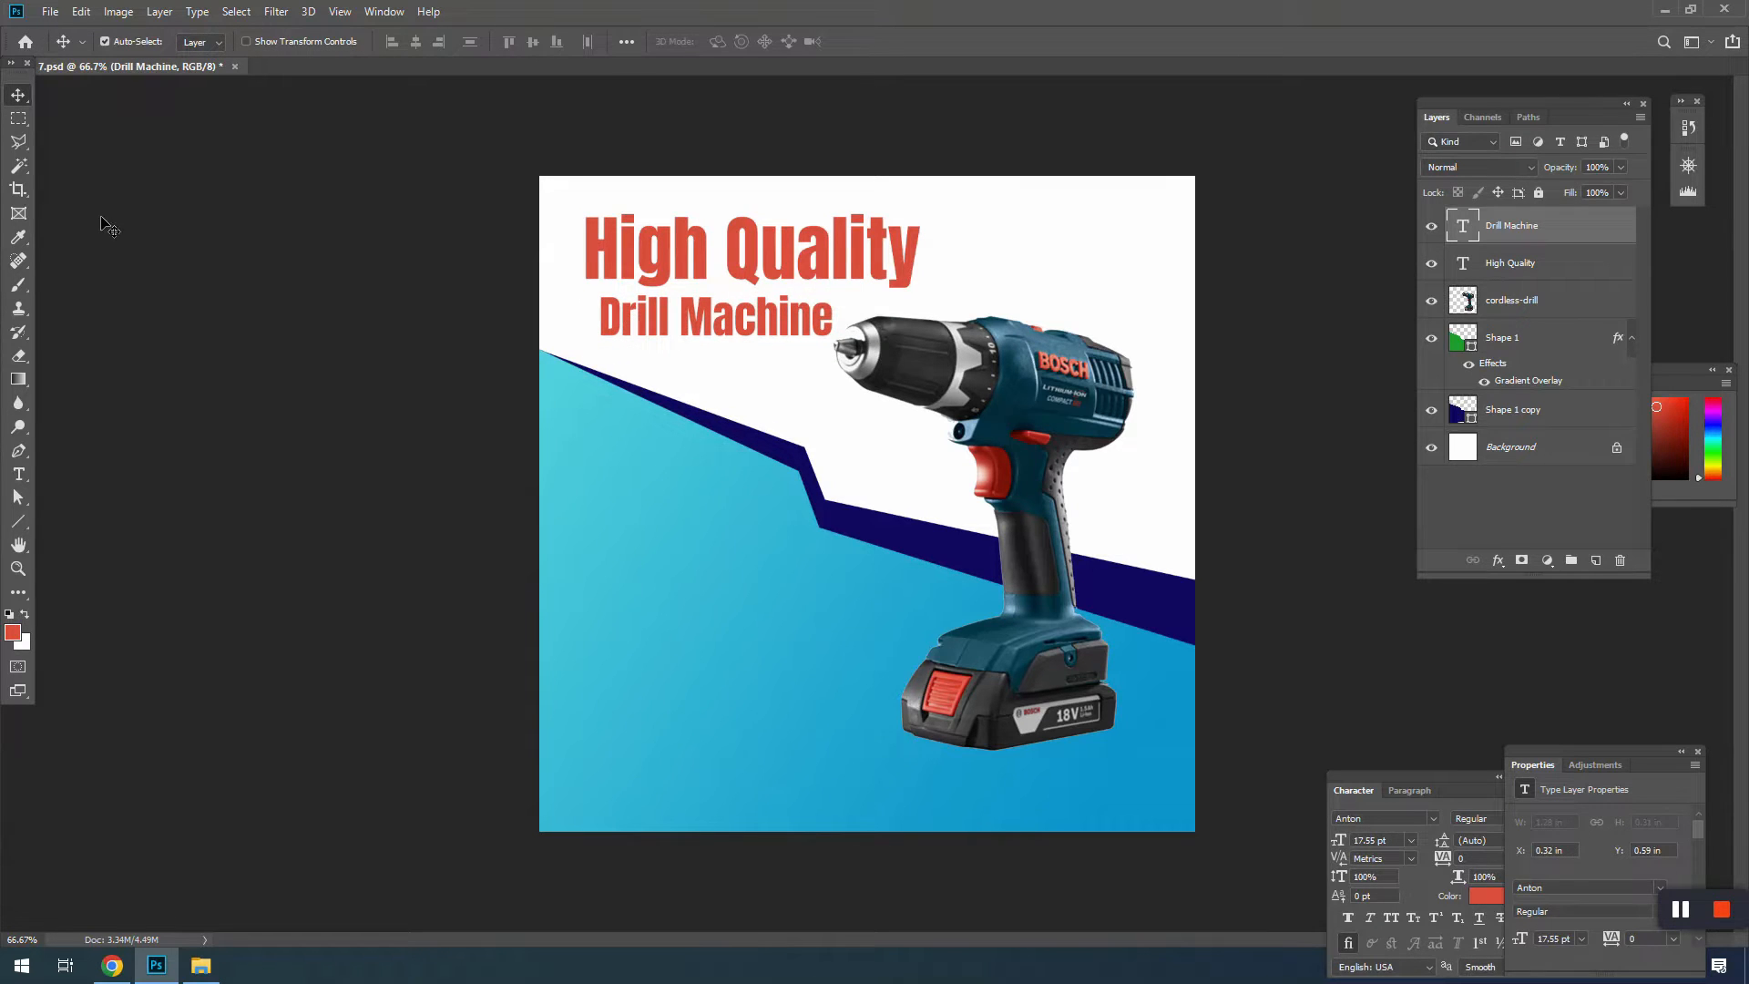
left_click_drag(674, 325, 647, 326)
left_click_drag(778, 265, 800, 264)
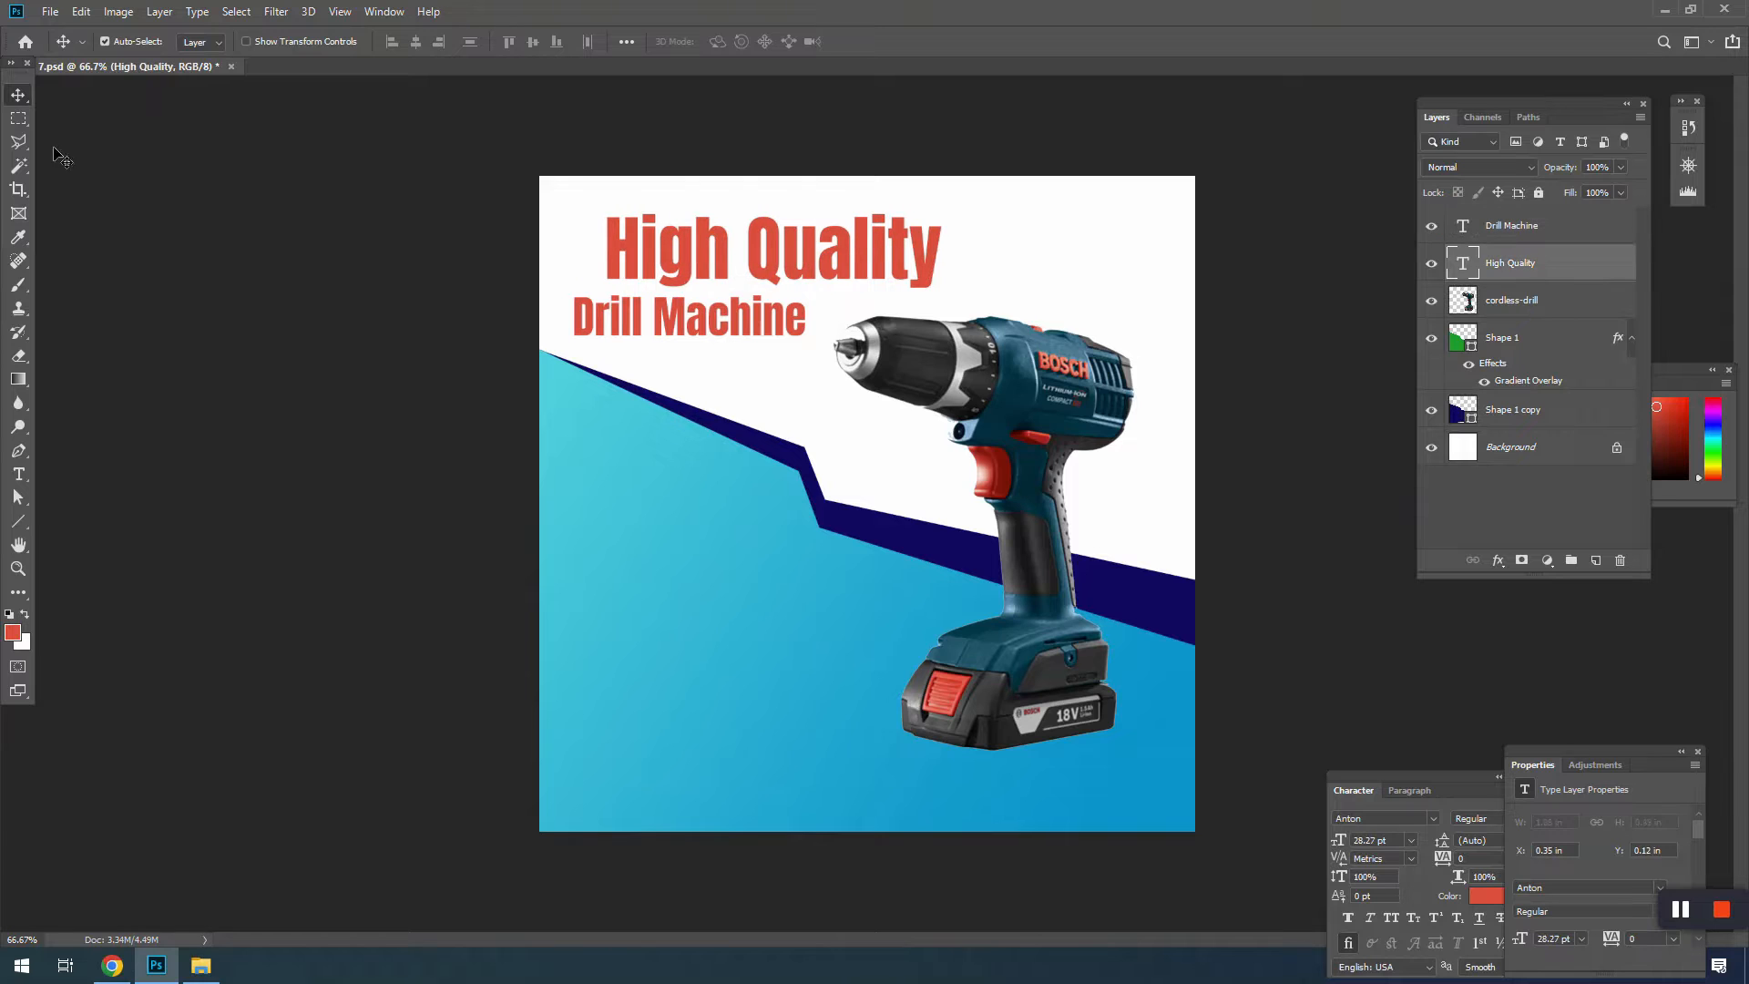
Step: Add a gradient overlay with the cyan-to-blue gradient to the "High Quality" heading
key("m")
right_click(954, 276)
left_click(1007, 286)
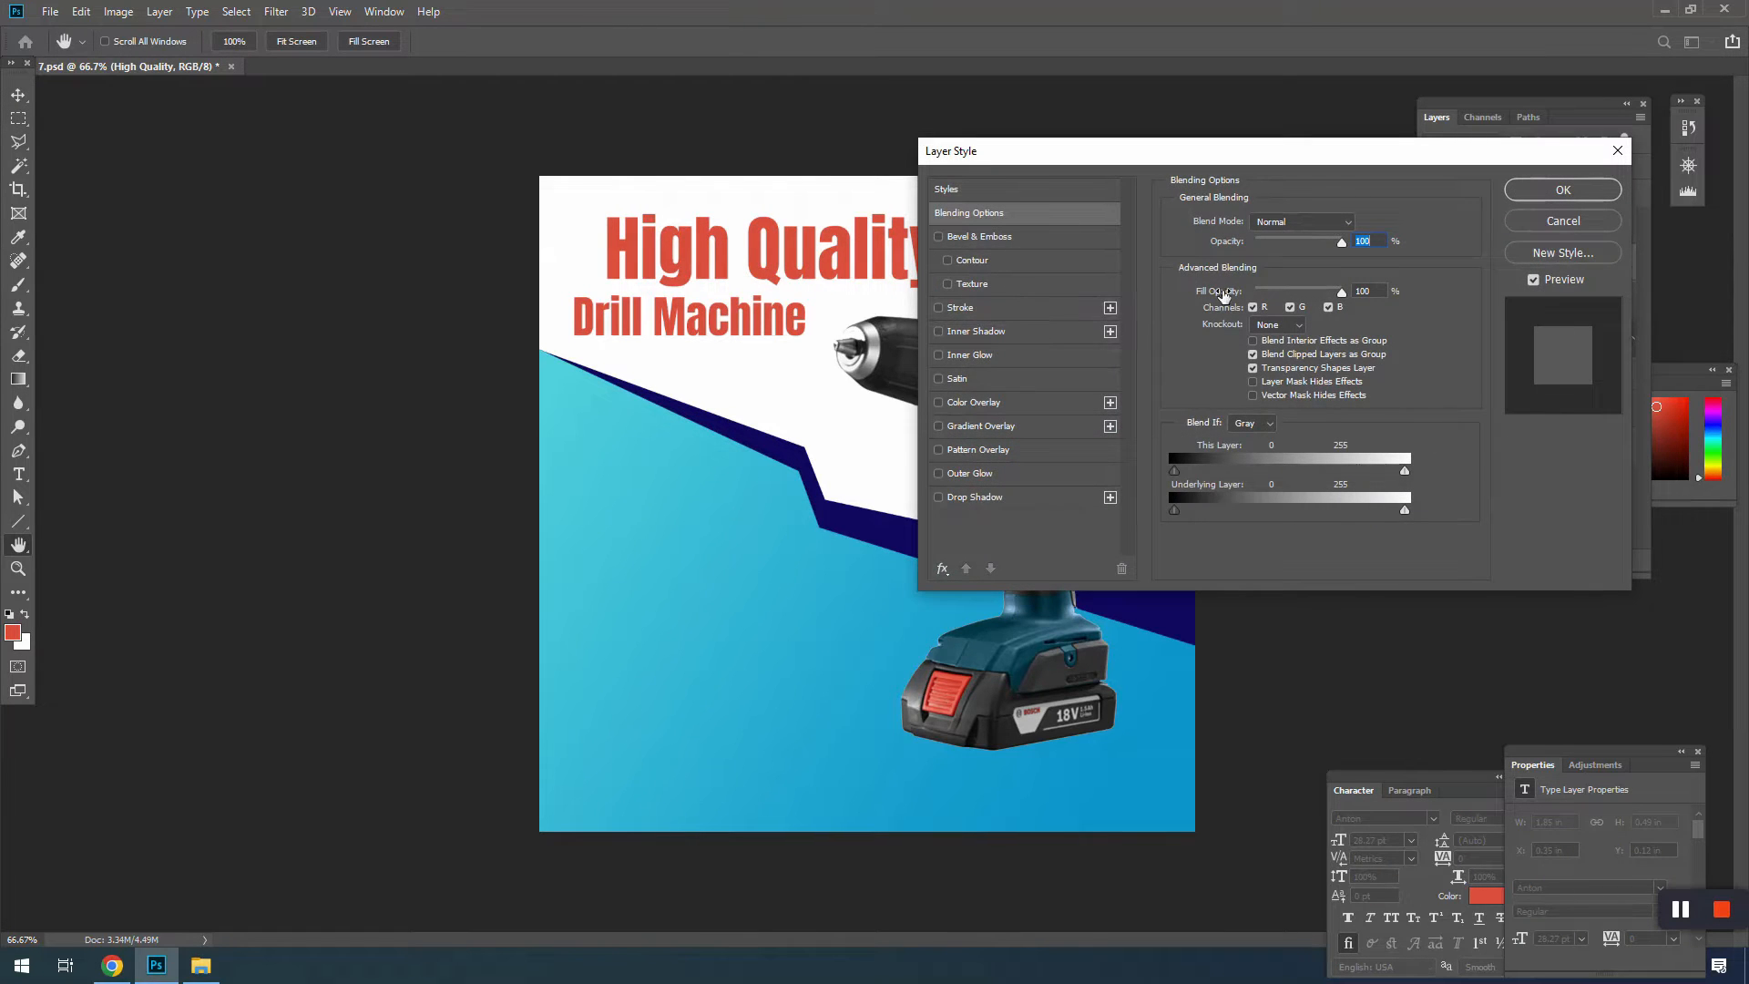
left_click_drag(1227, 167, 1325, 117)
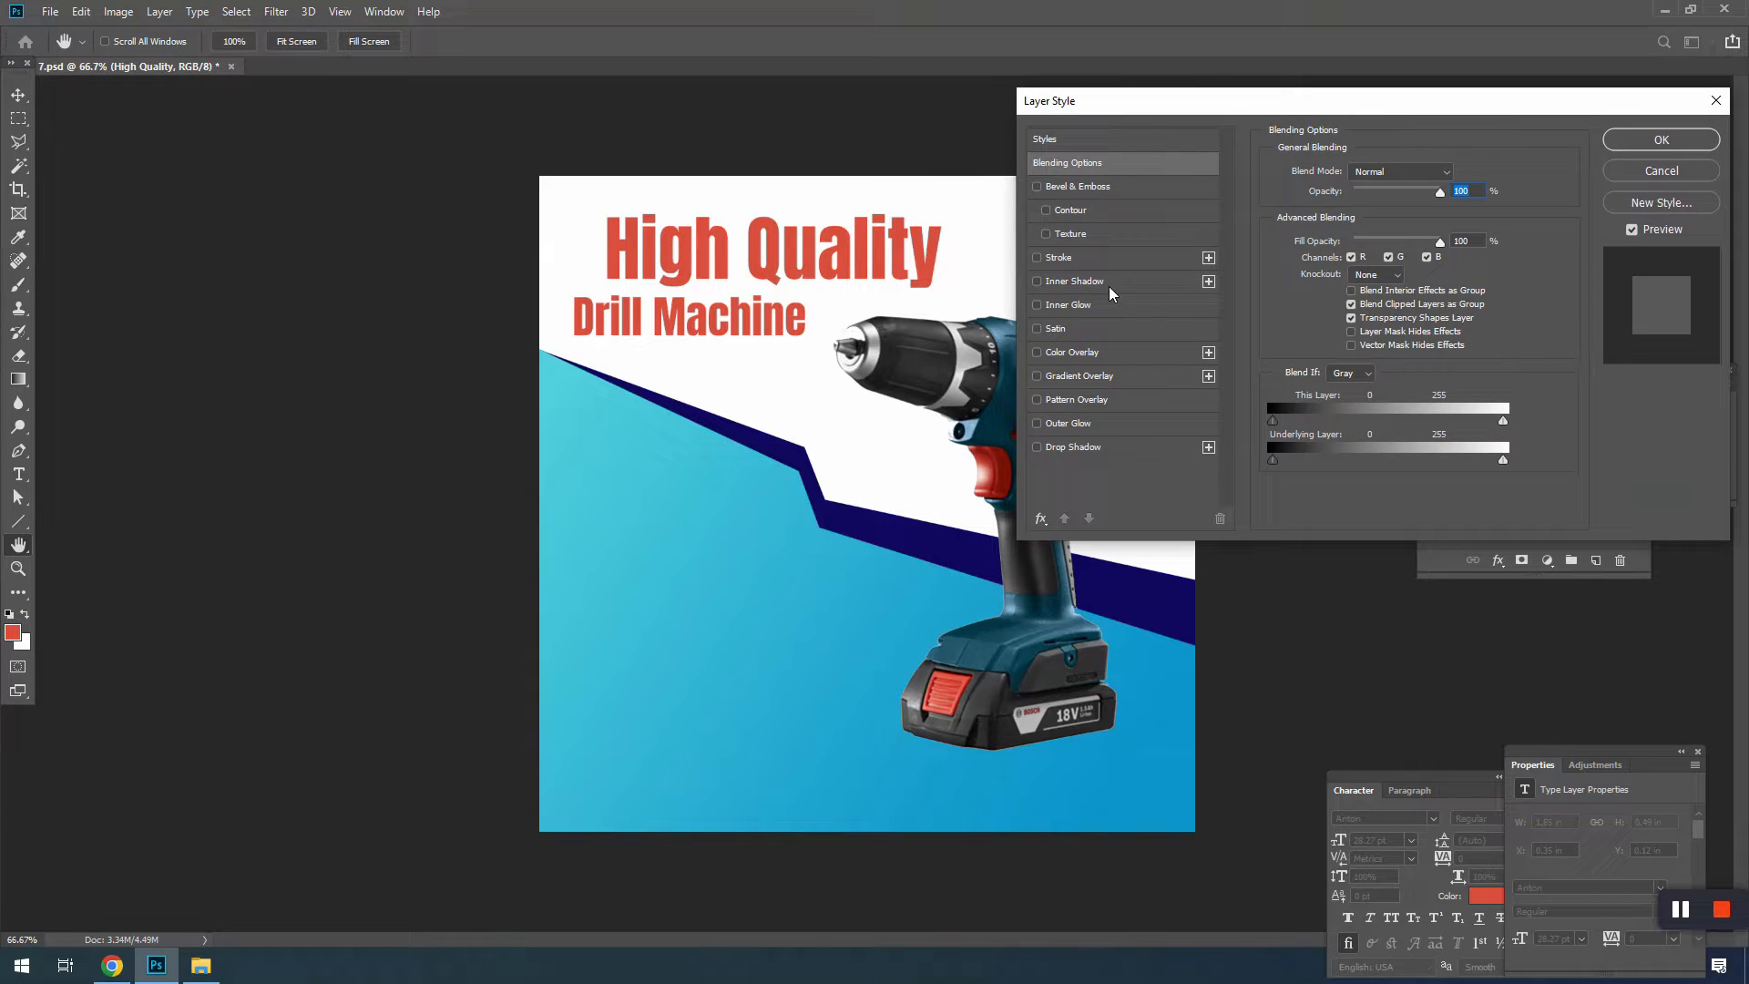
left_click(1079, 377)
left_click(1379, 215)
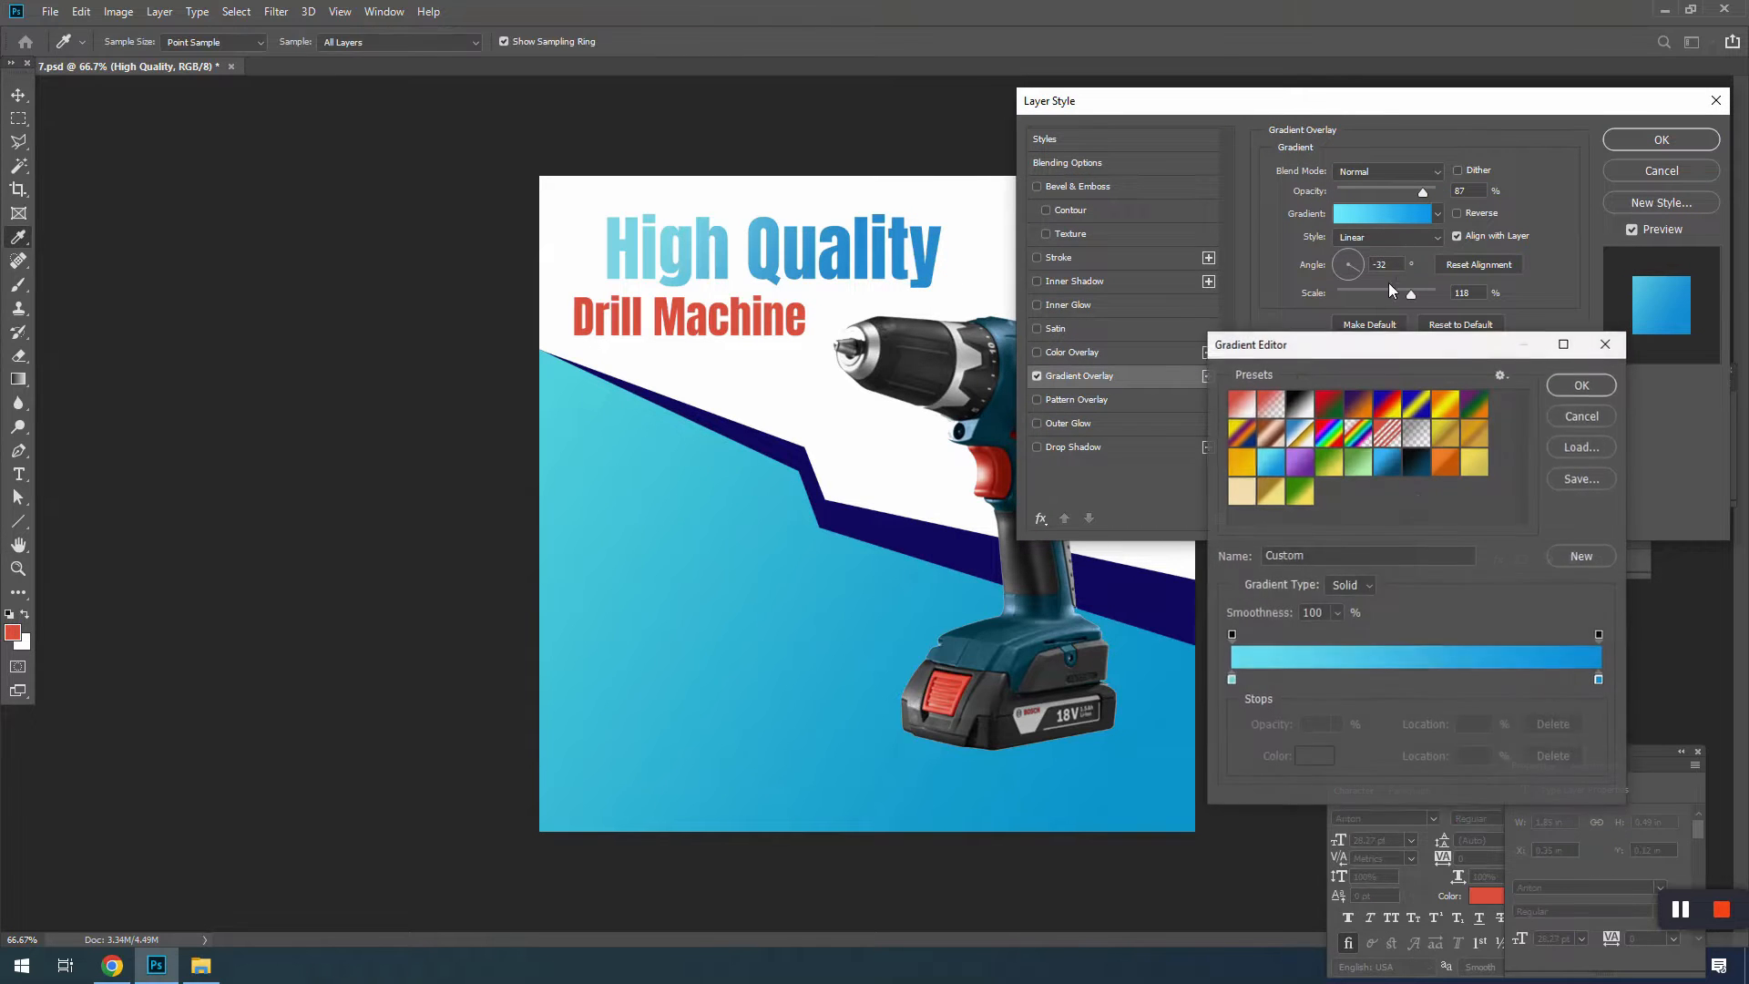
left_click(1582, 382)
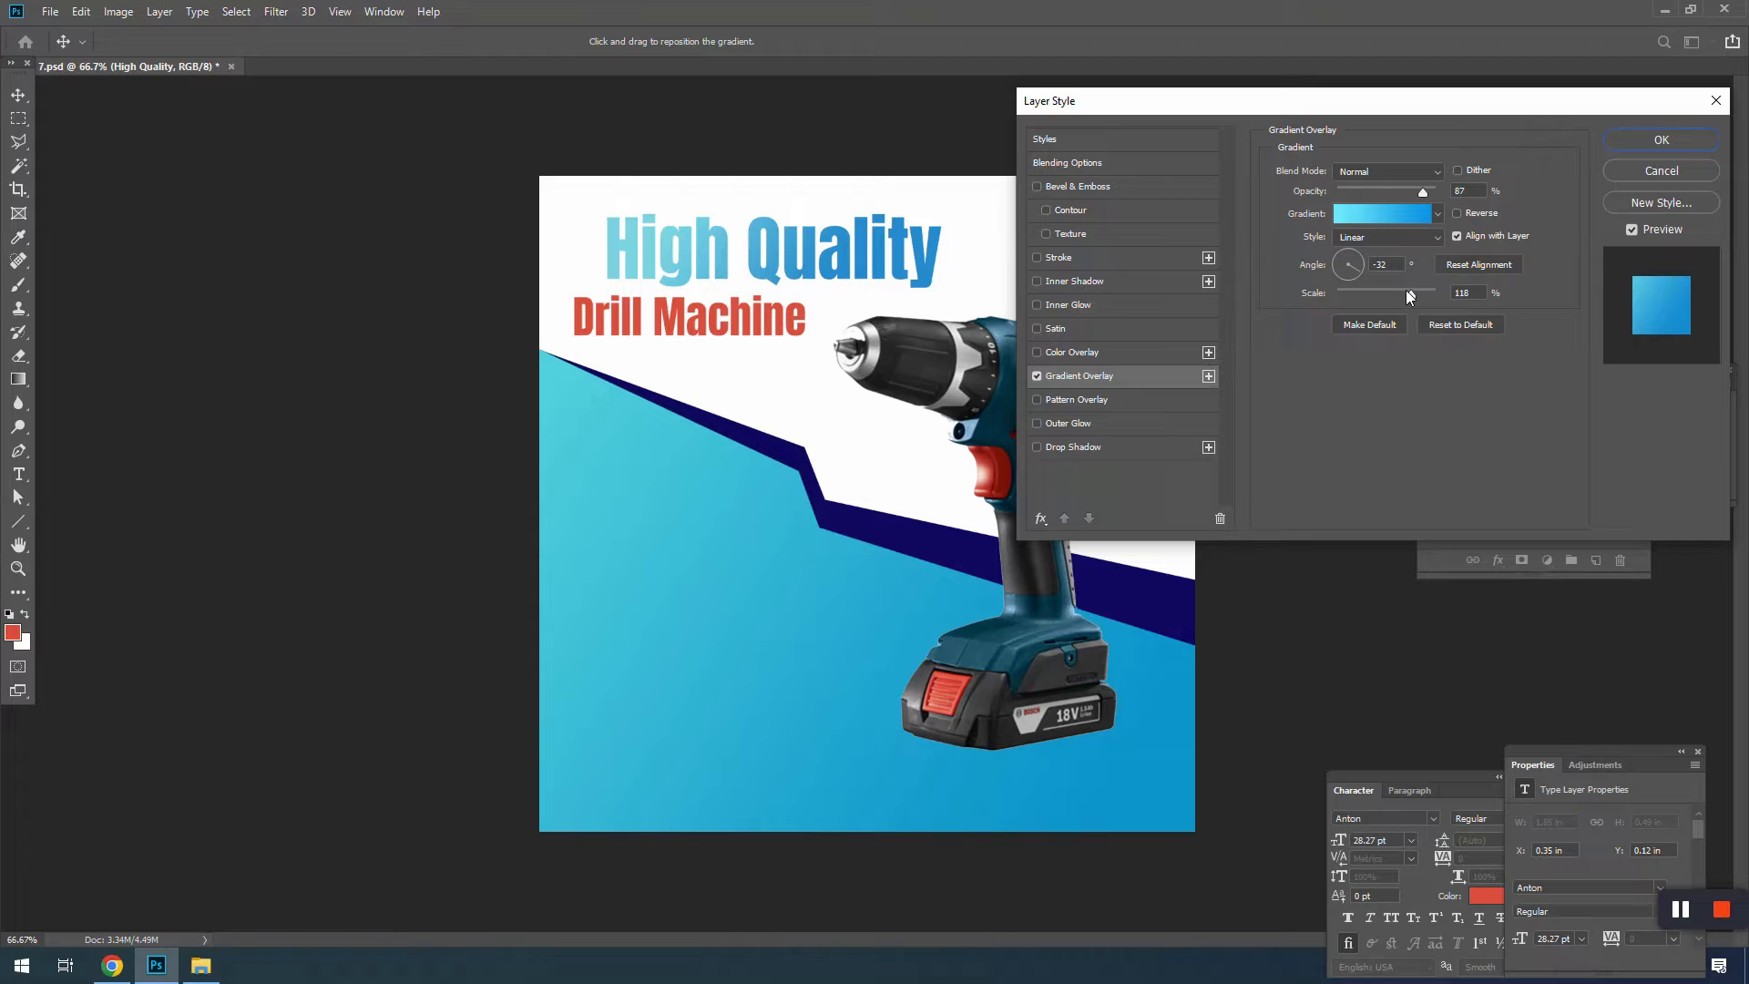
Step: Set the heading's gradient overlay angle to 102° and turn off its alignment with the layer
left_click(1456, 237)
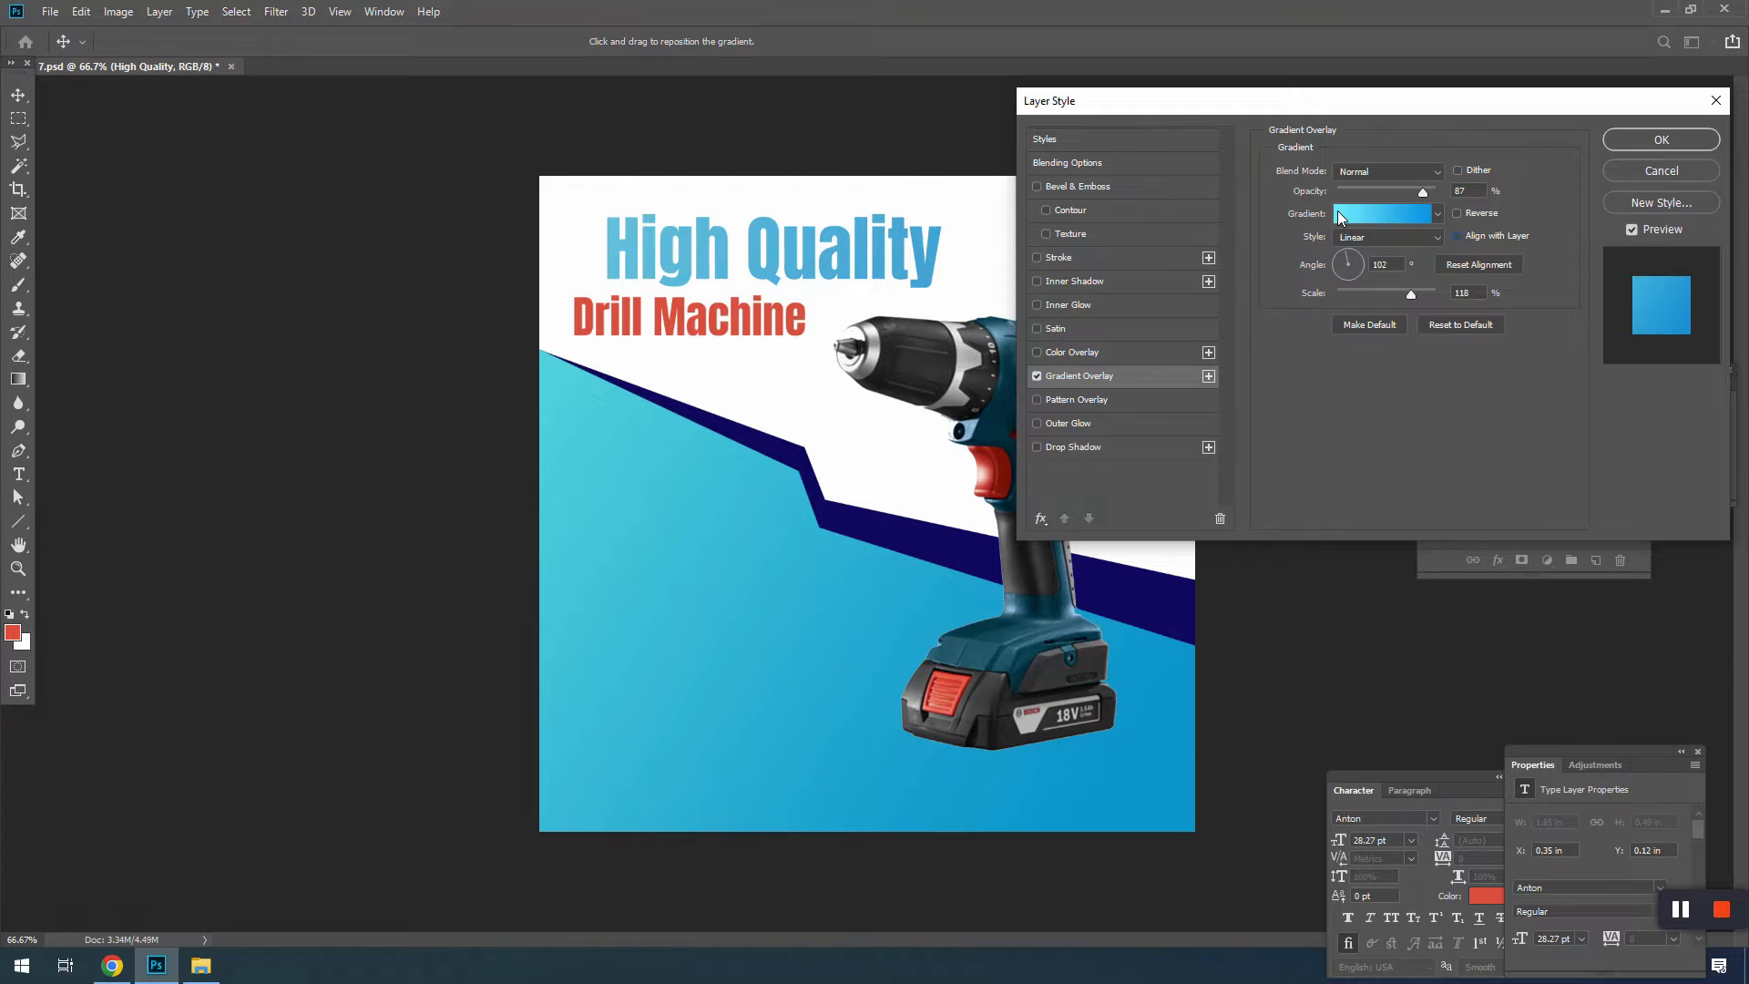
left_click(1464, 264)
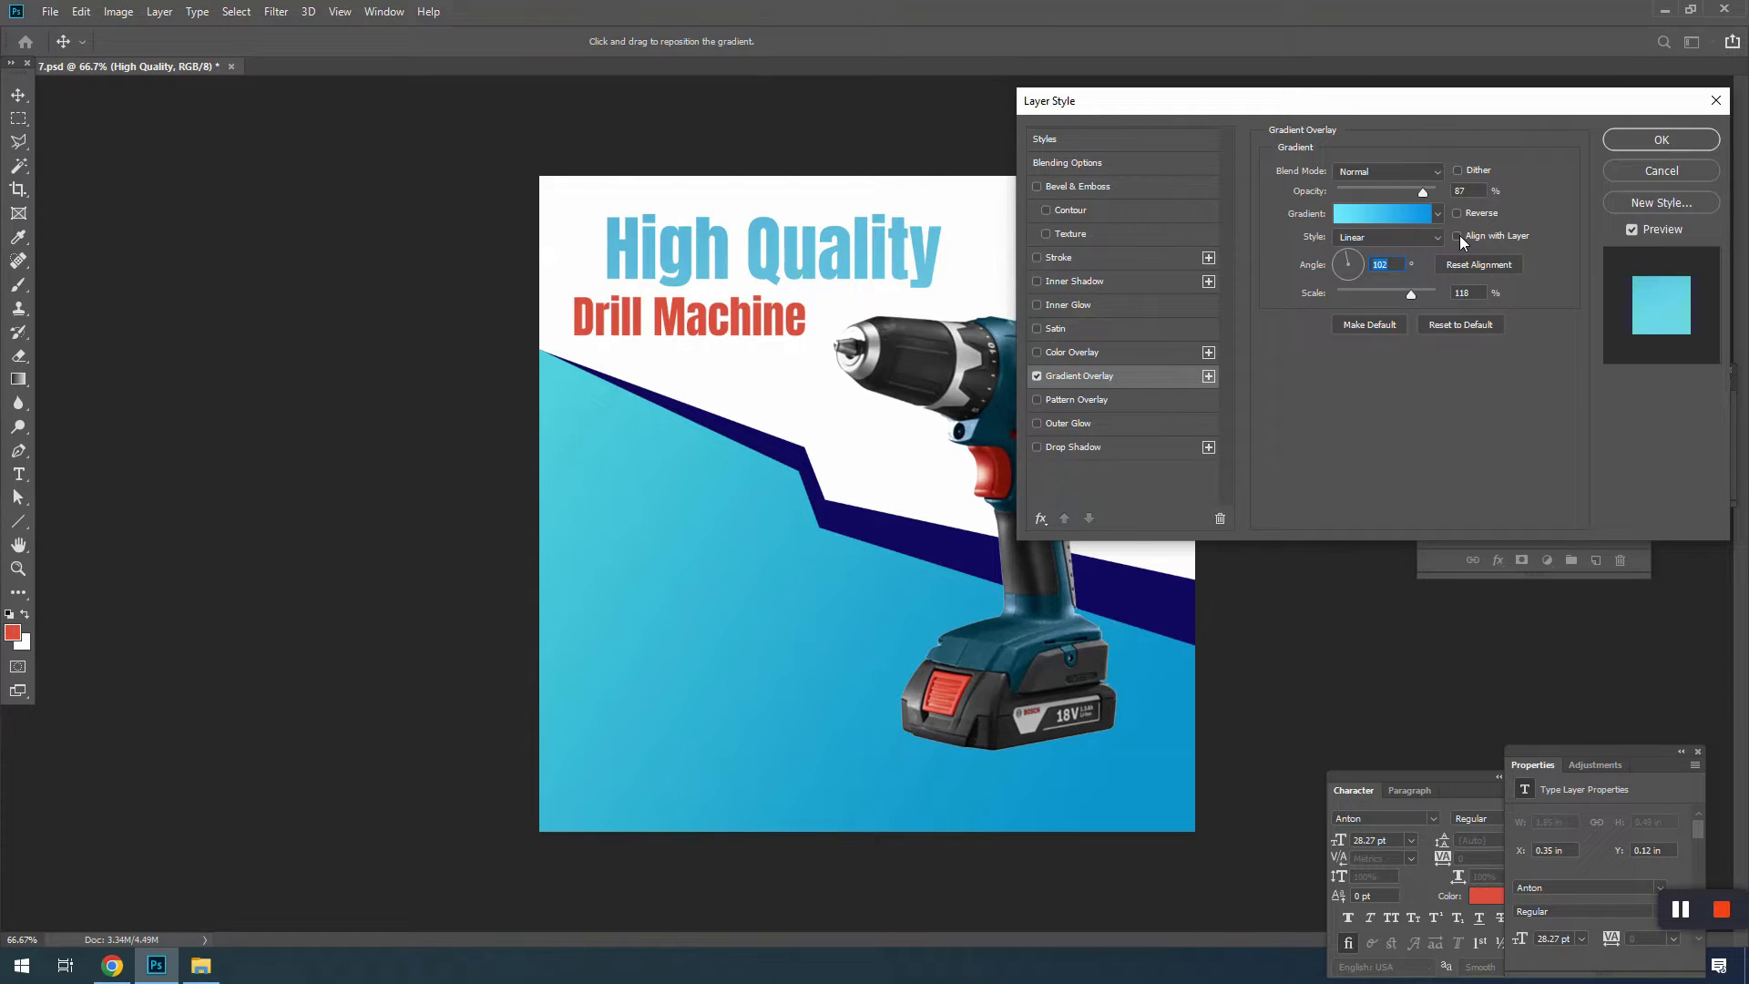
left_click(1458, 236)
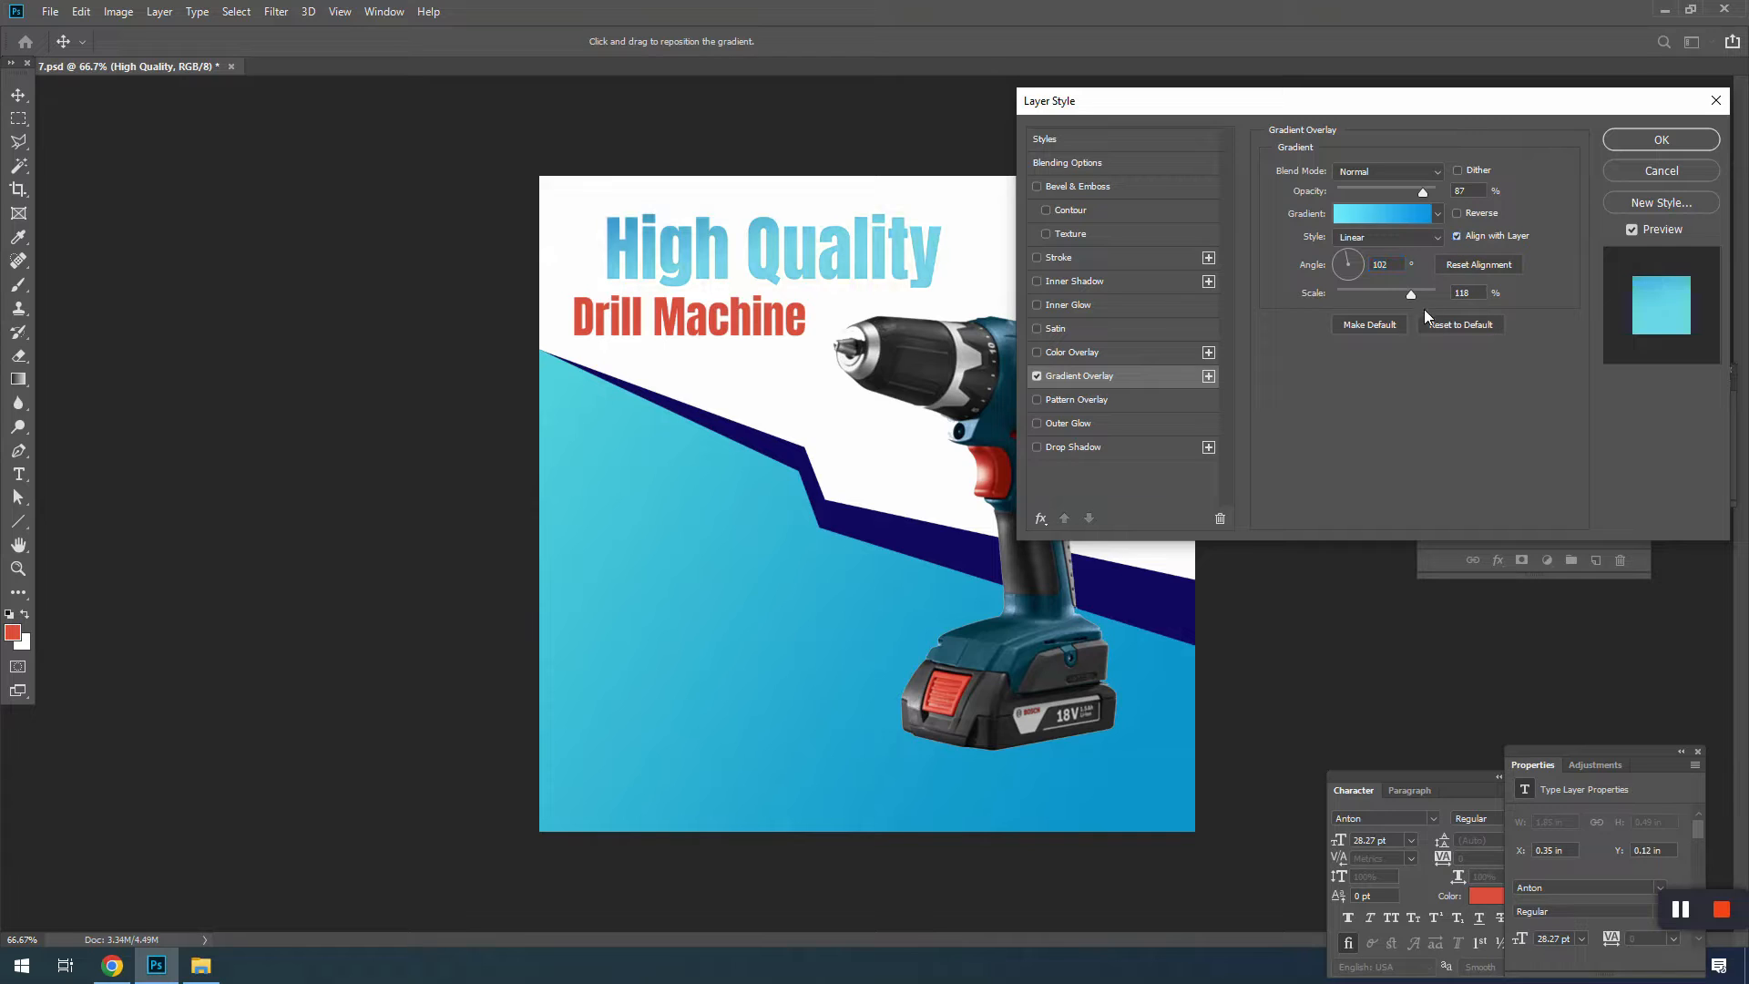
left_click(1455, 238)
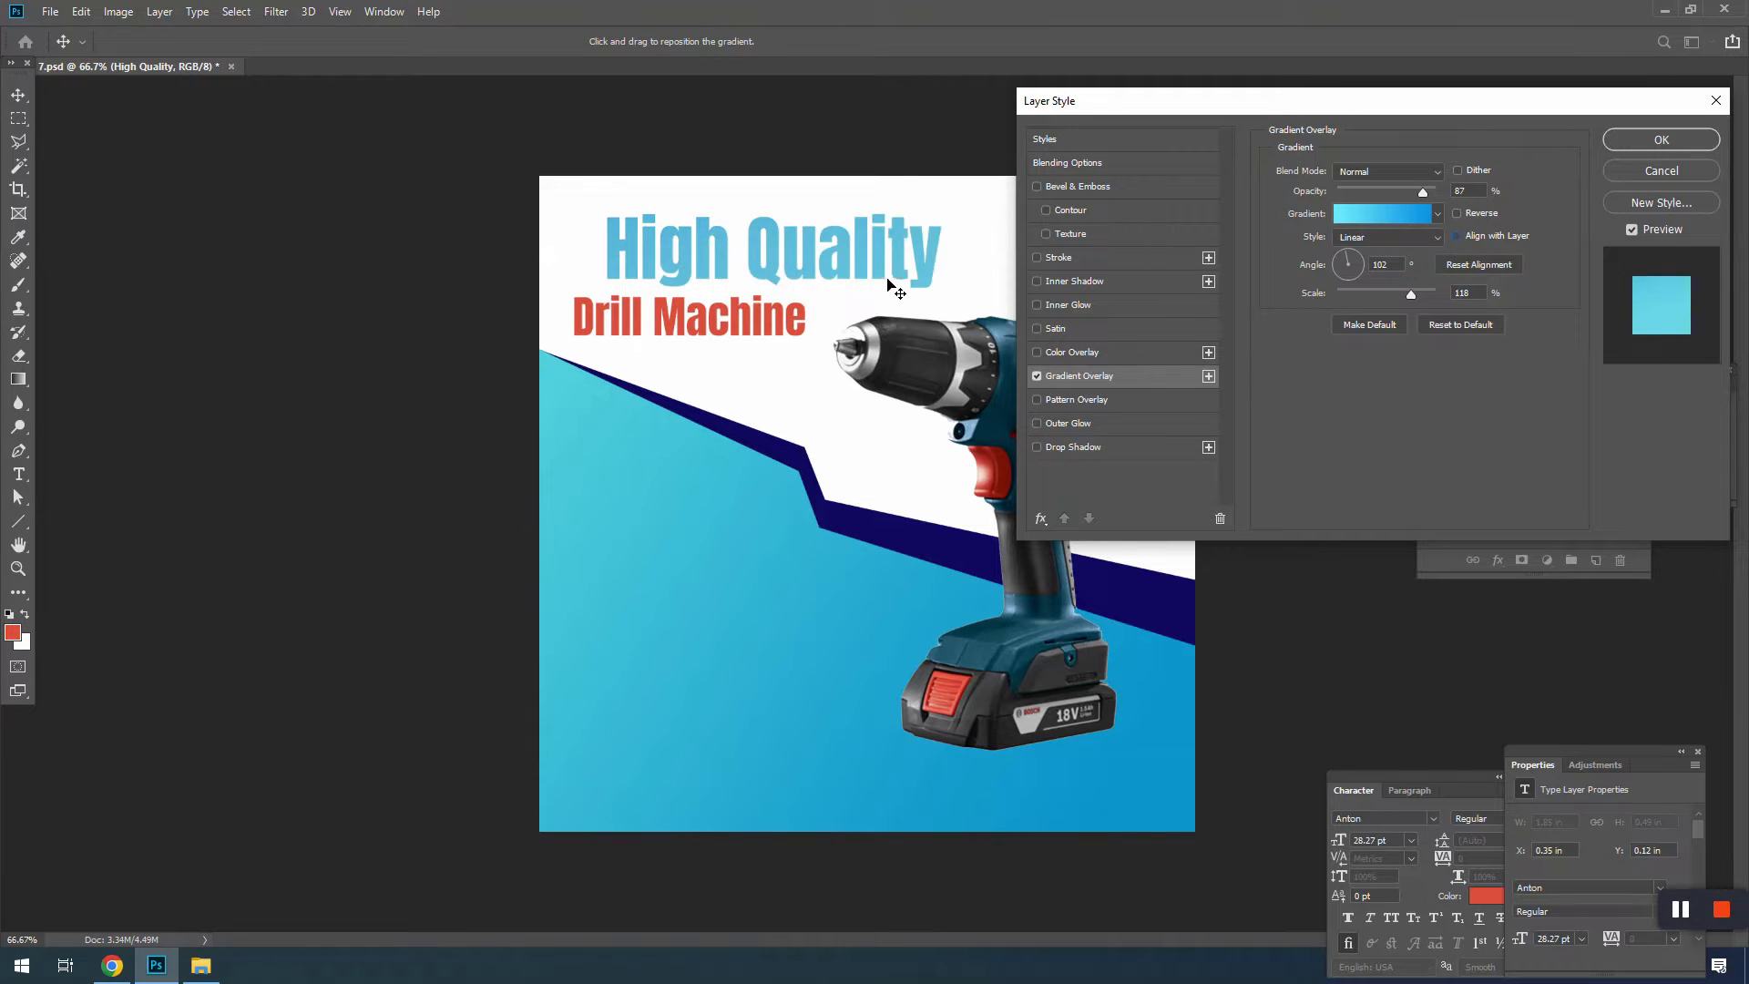
mouse_move(877, 289)
left_mouse_down()
mouse_move(882, 330)
mouse_move(865, 203)
mouse_move(872, 277)
left_mouse_up()
Step: Change the heading's overlay to the black-to-dark-blue preset gradient
left_click(1389, 214)
left_click(1417, 462)
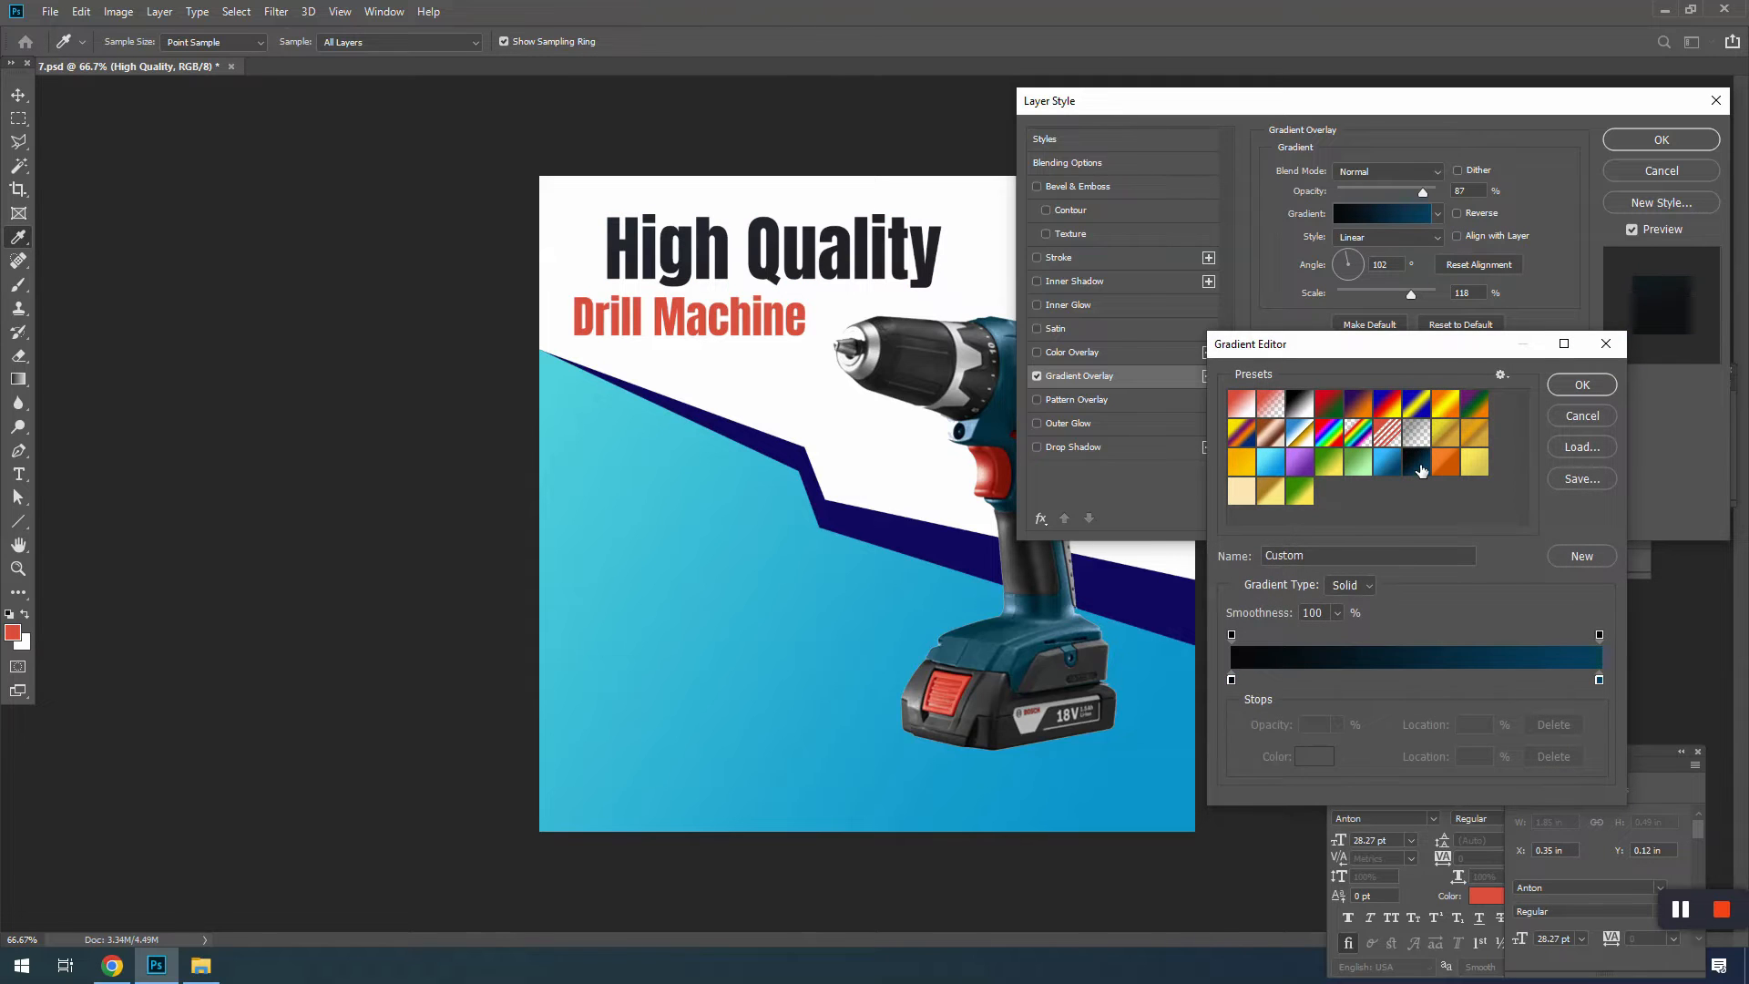
left_click(1582, 385)
Step: Align the gradient overlay with the layer, shift it over the heading letters and set its scale to 79%
left_click(1458, 236)
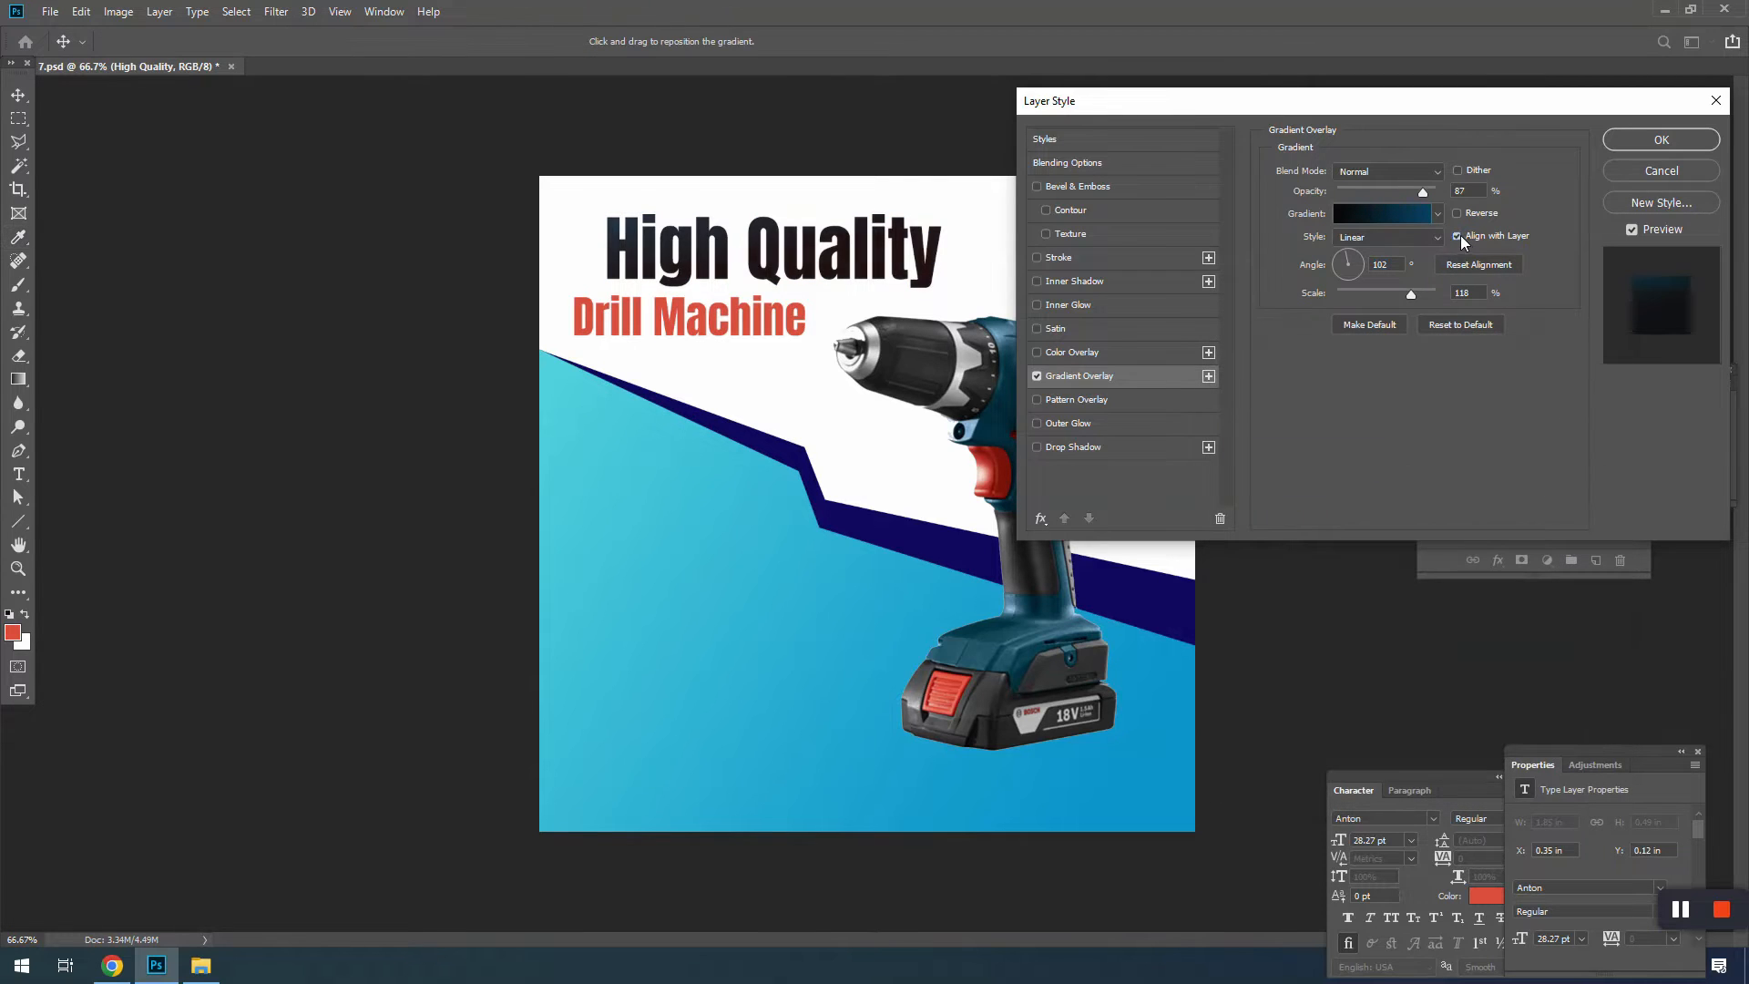
left_click_drag(872, 266, 865, 305)
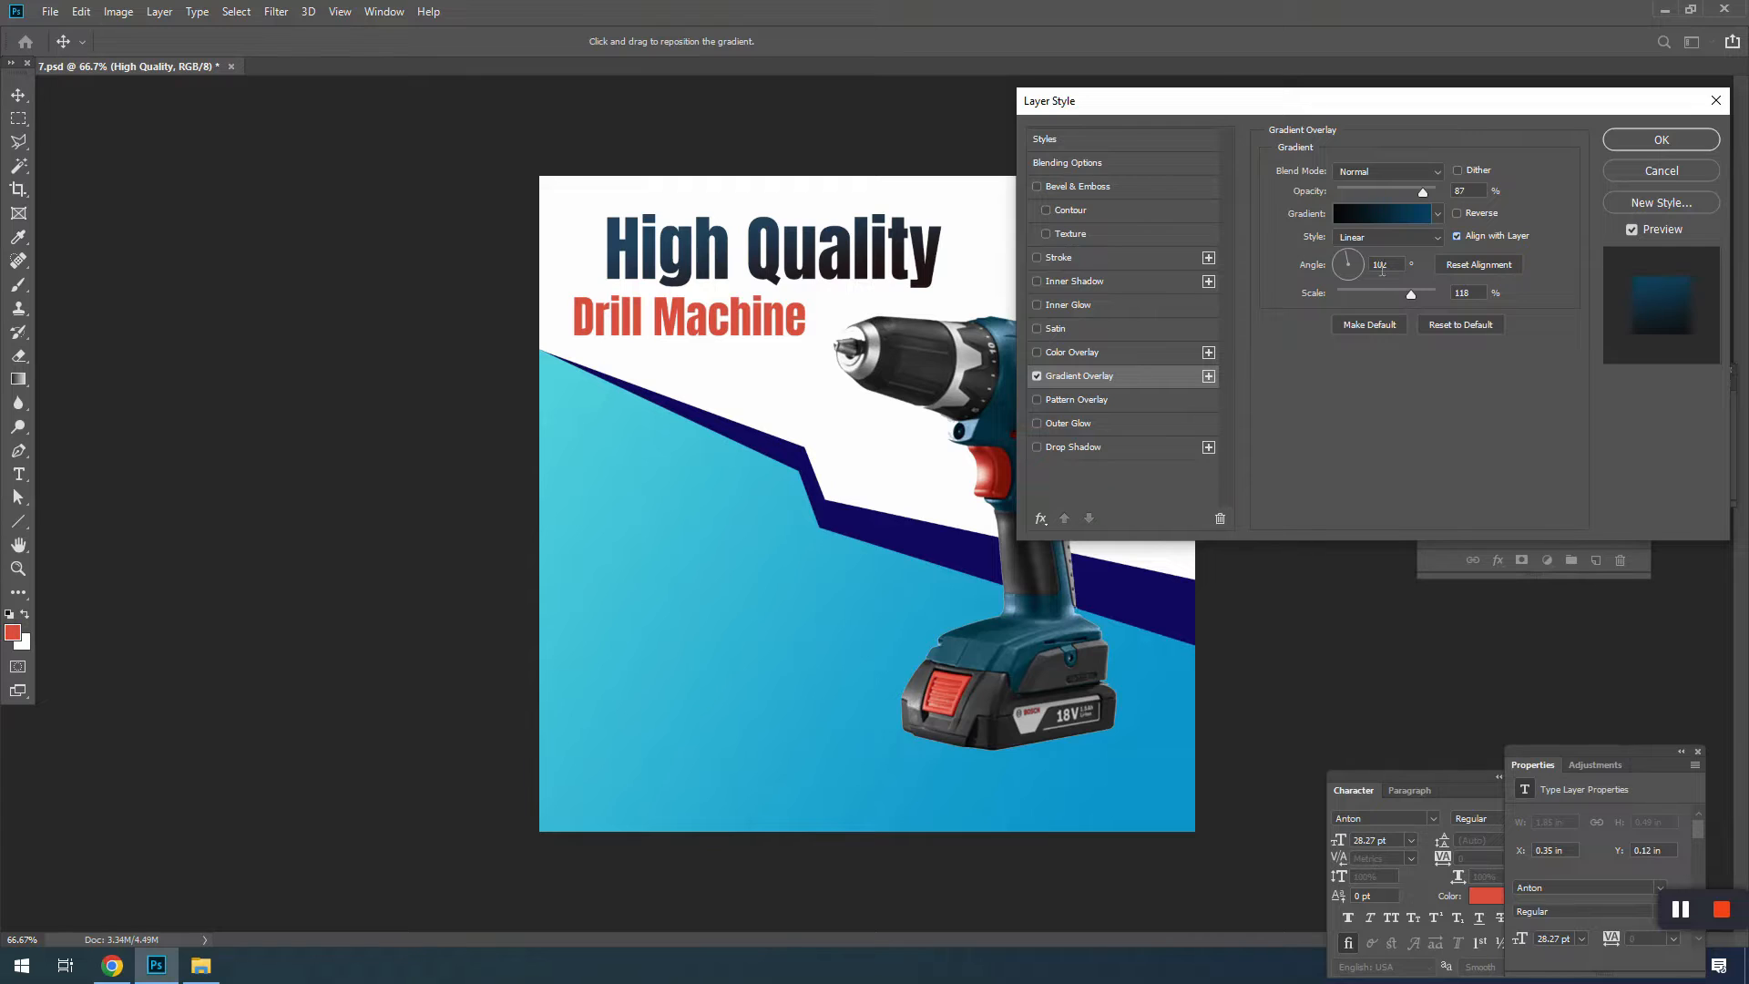
left_click_drag(1400, 292, 1363, 290)
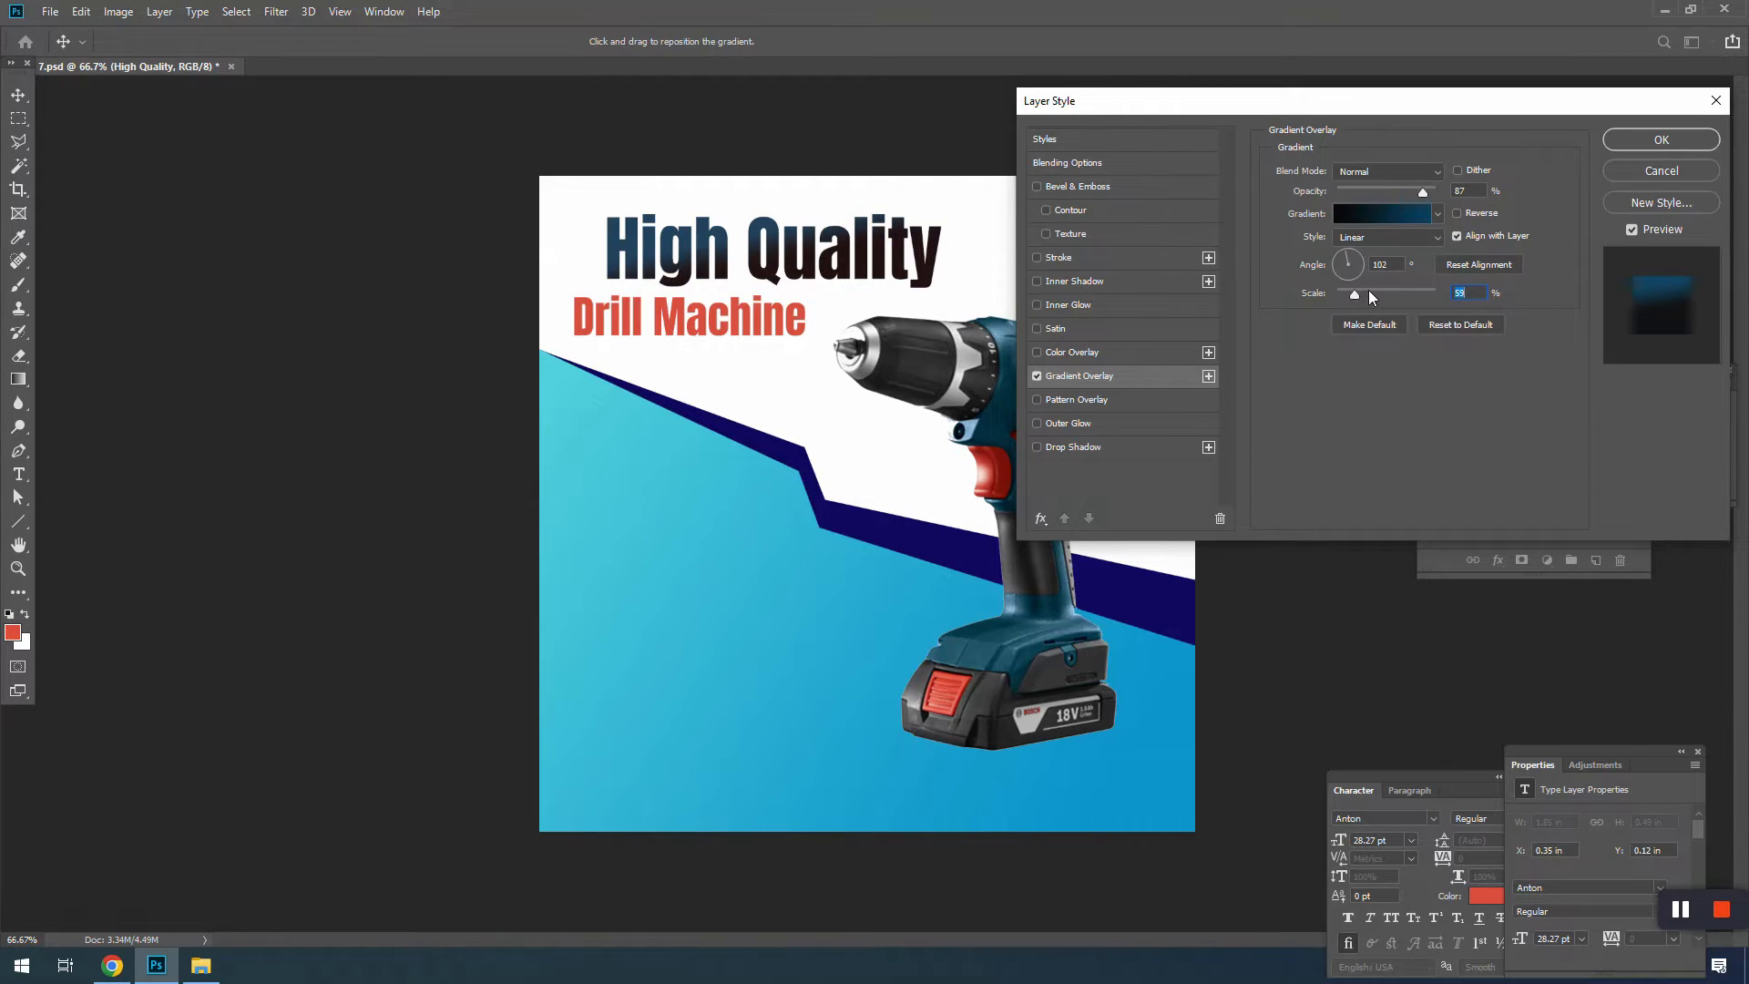
Step: Change the gradient's dark blue end stop to #015681 and apply the heading's layer style
left_click(1381, 215)
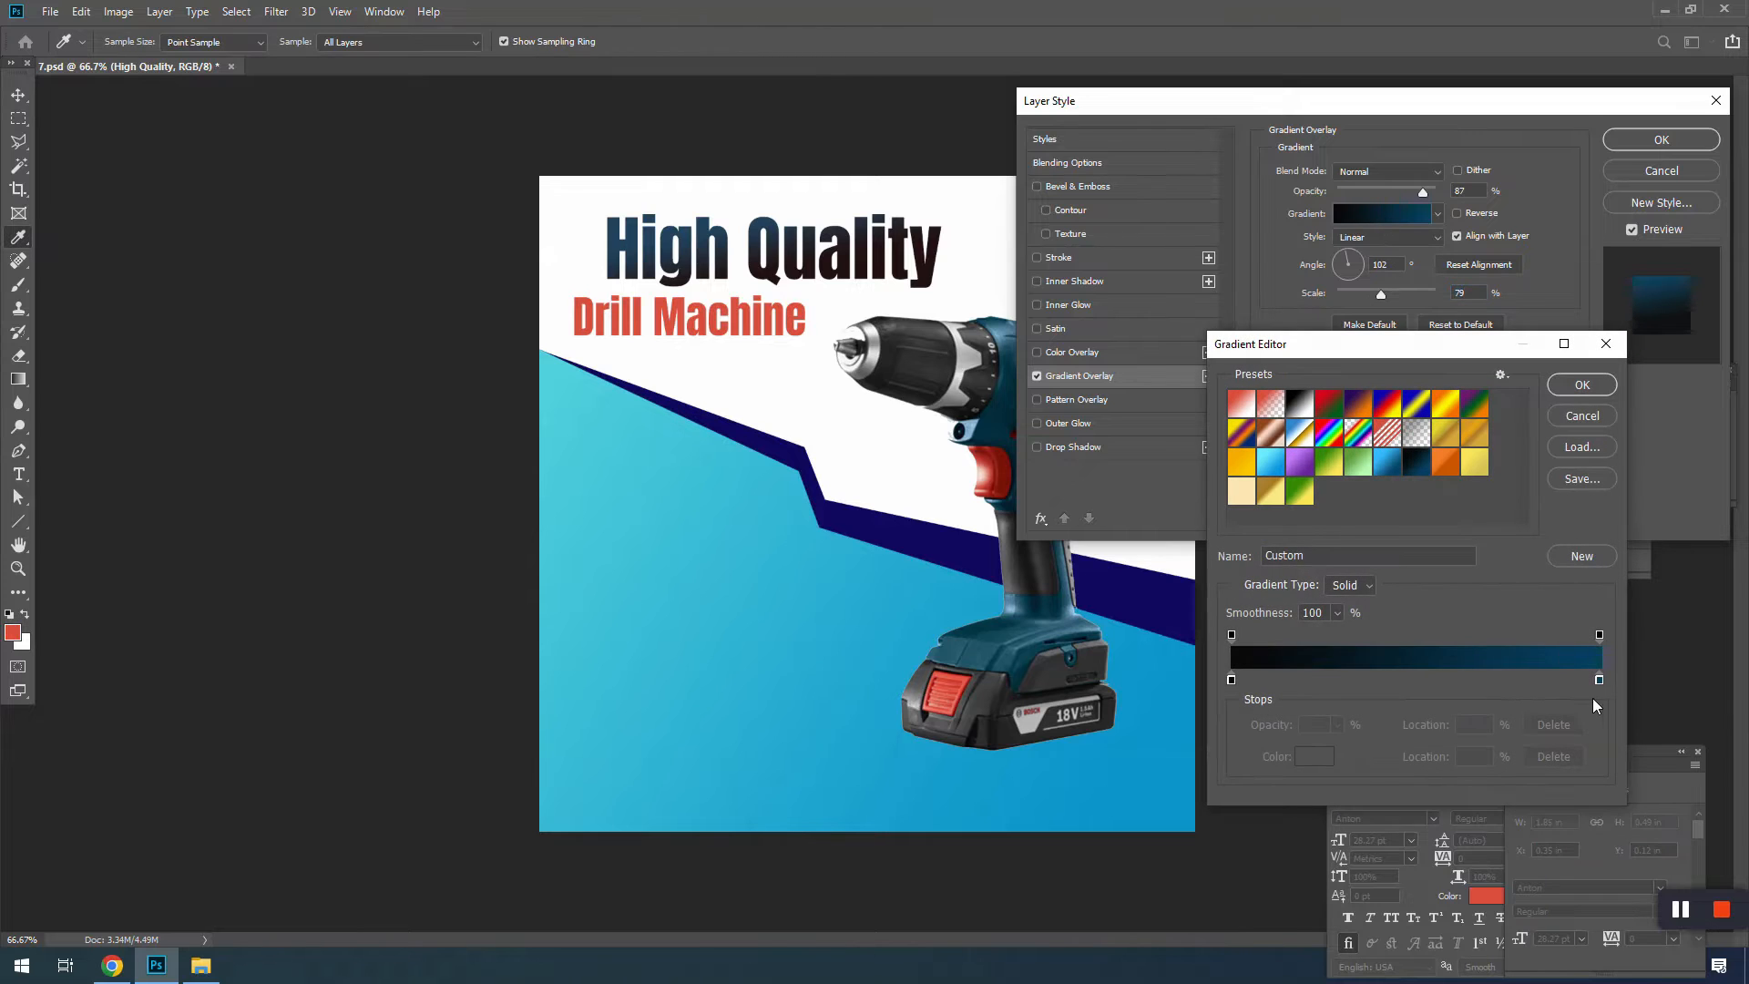
left_click(1600, 681)
left_click(1314, 756)
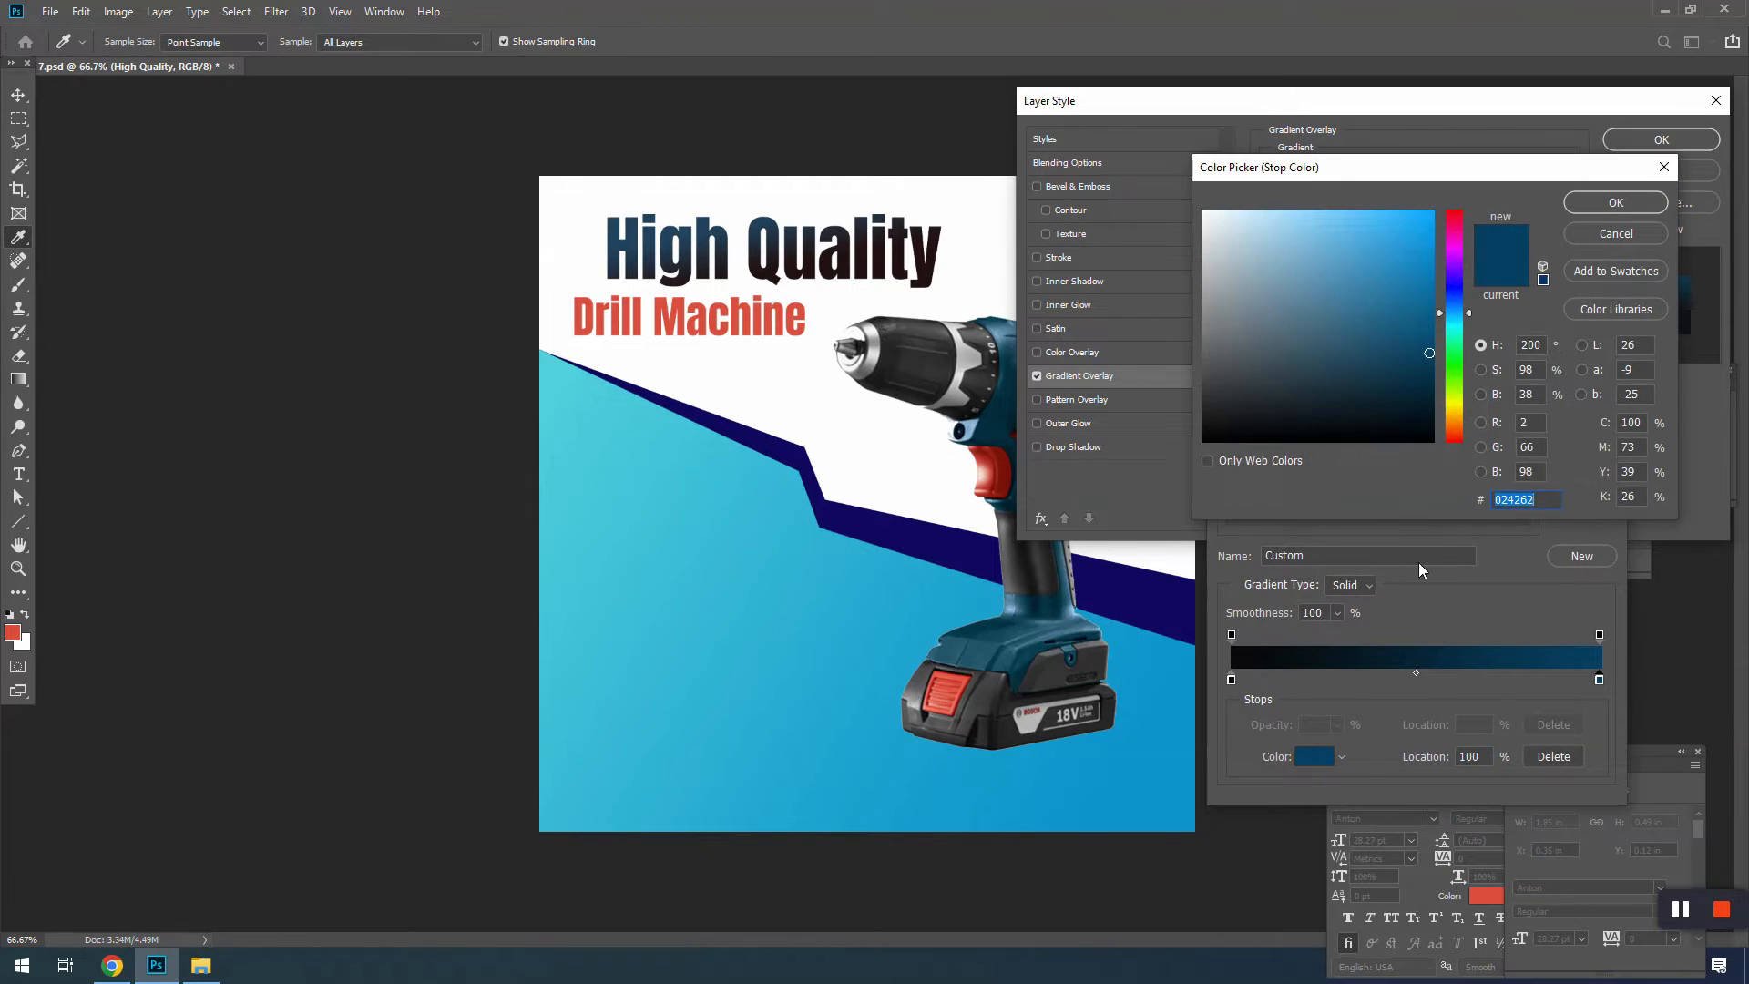
left_click_drag(1418, 325, 1432, 325)
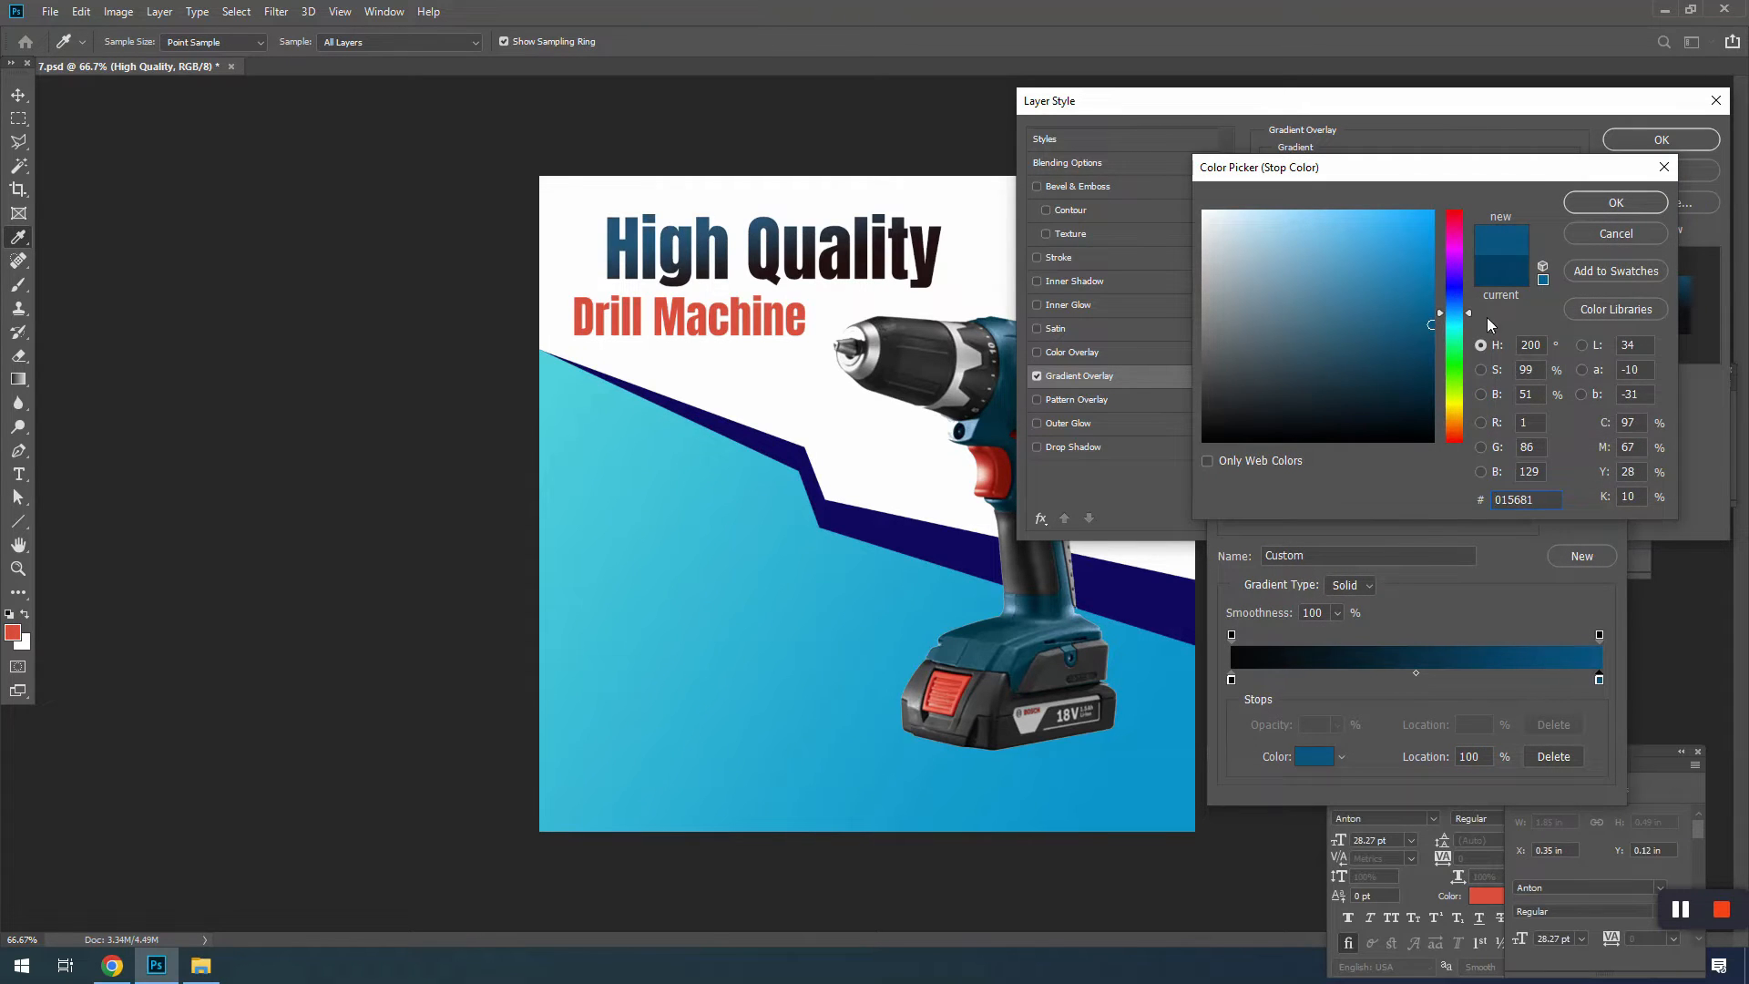
left_click(1617, 204)
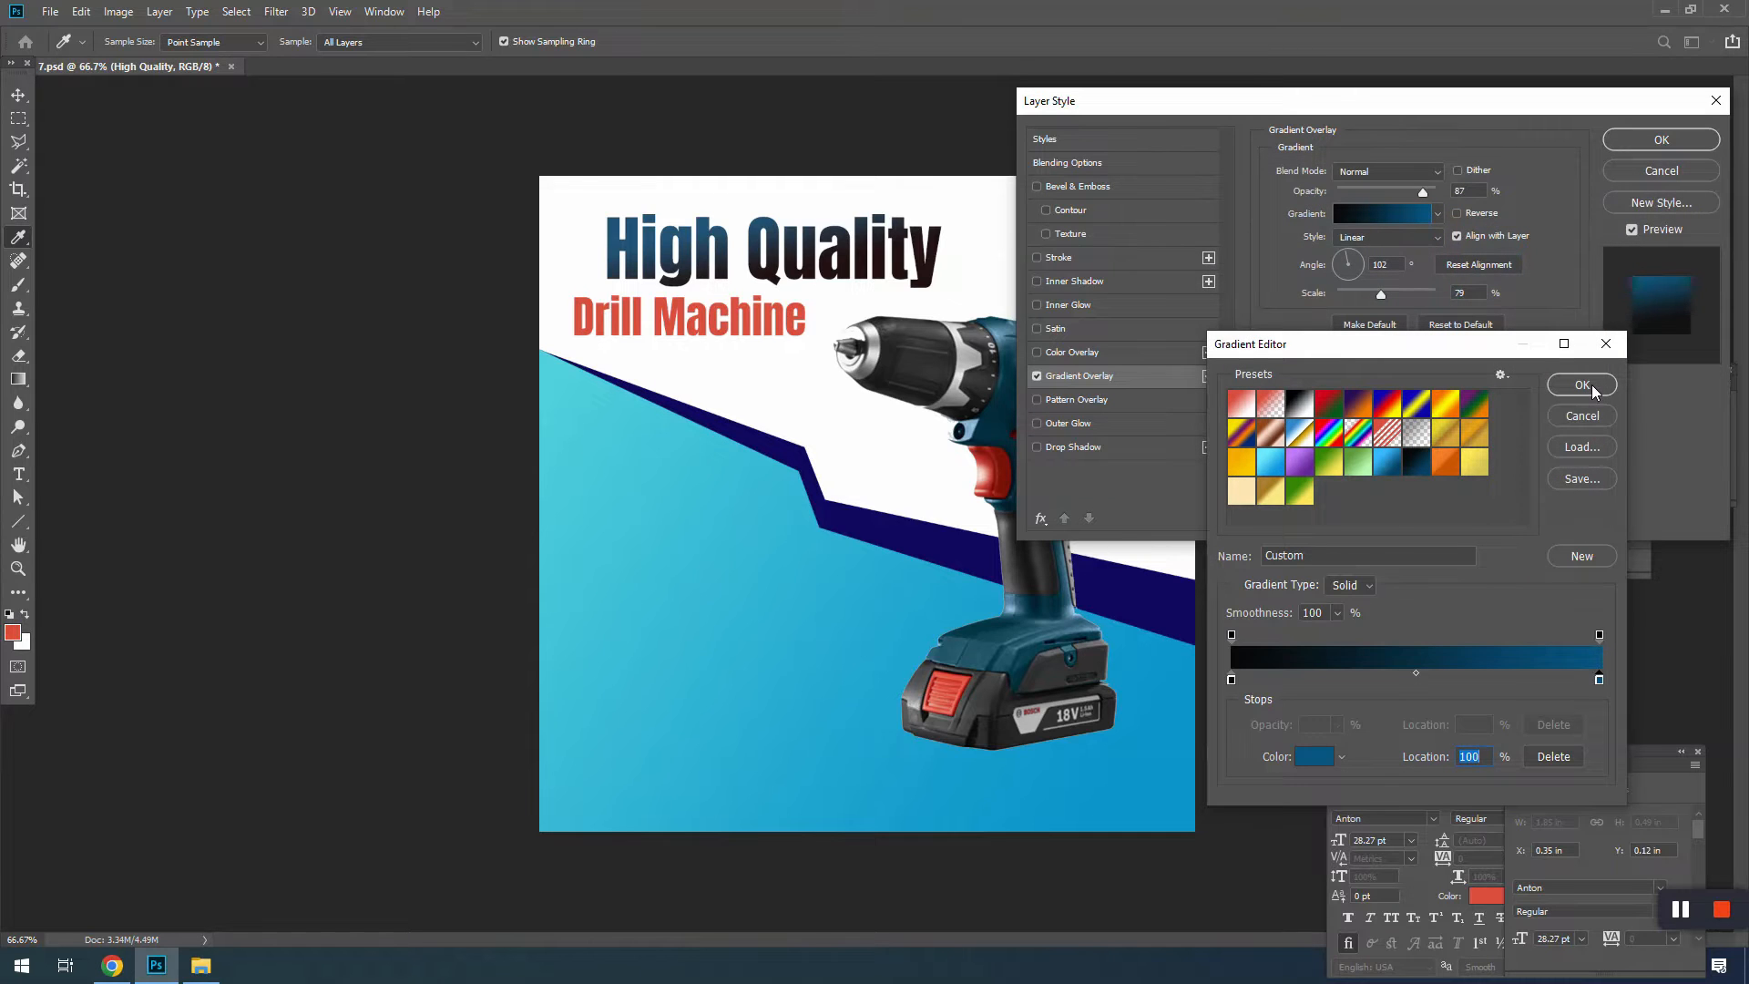
left_click(1567, 565)
left_click(1579, 386)
left_click(1636, 136)
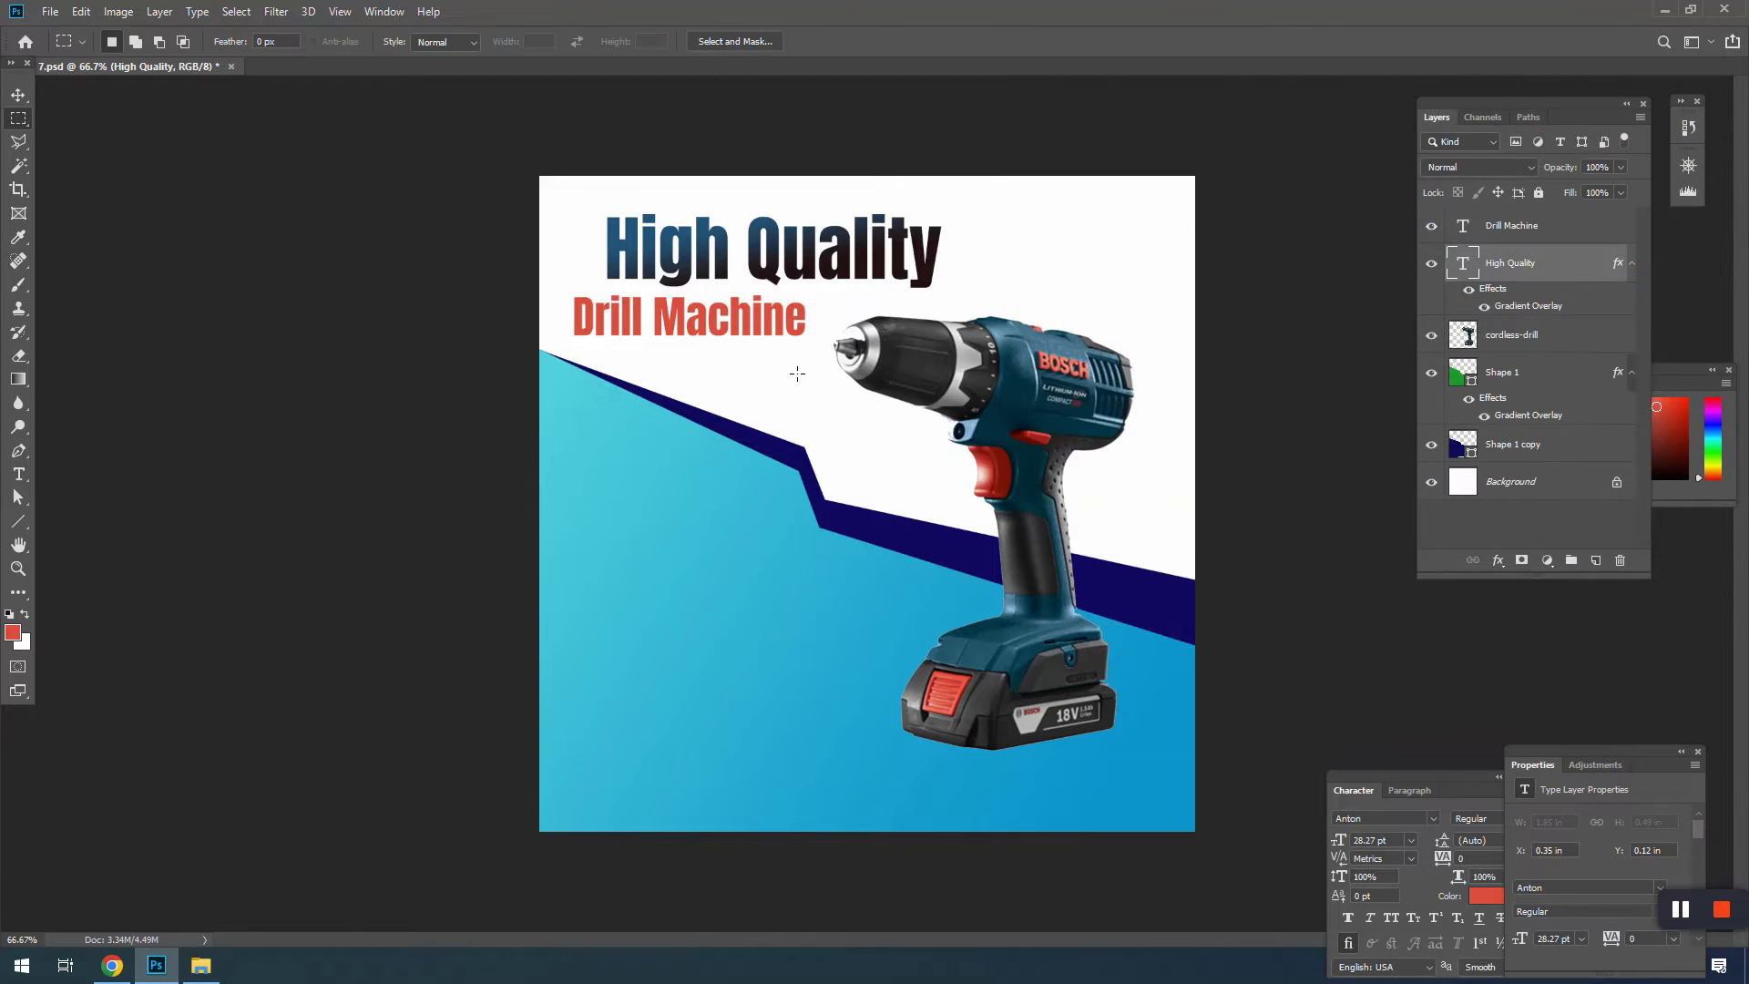
Step: Nudge the "Drill Machine" line right and give it a gradient overlay with the same black-to-blue gradient
key("v")
left_click_drag(748, 322, 760, 323)
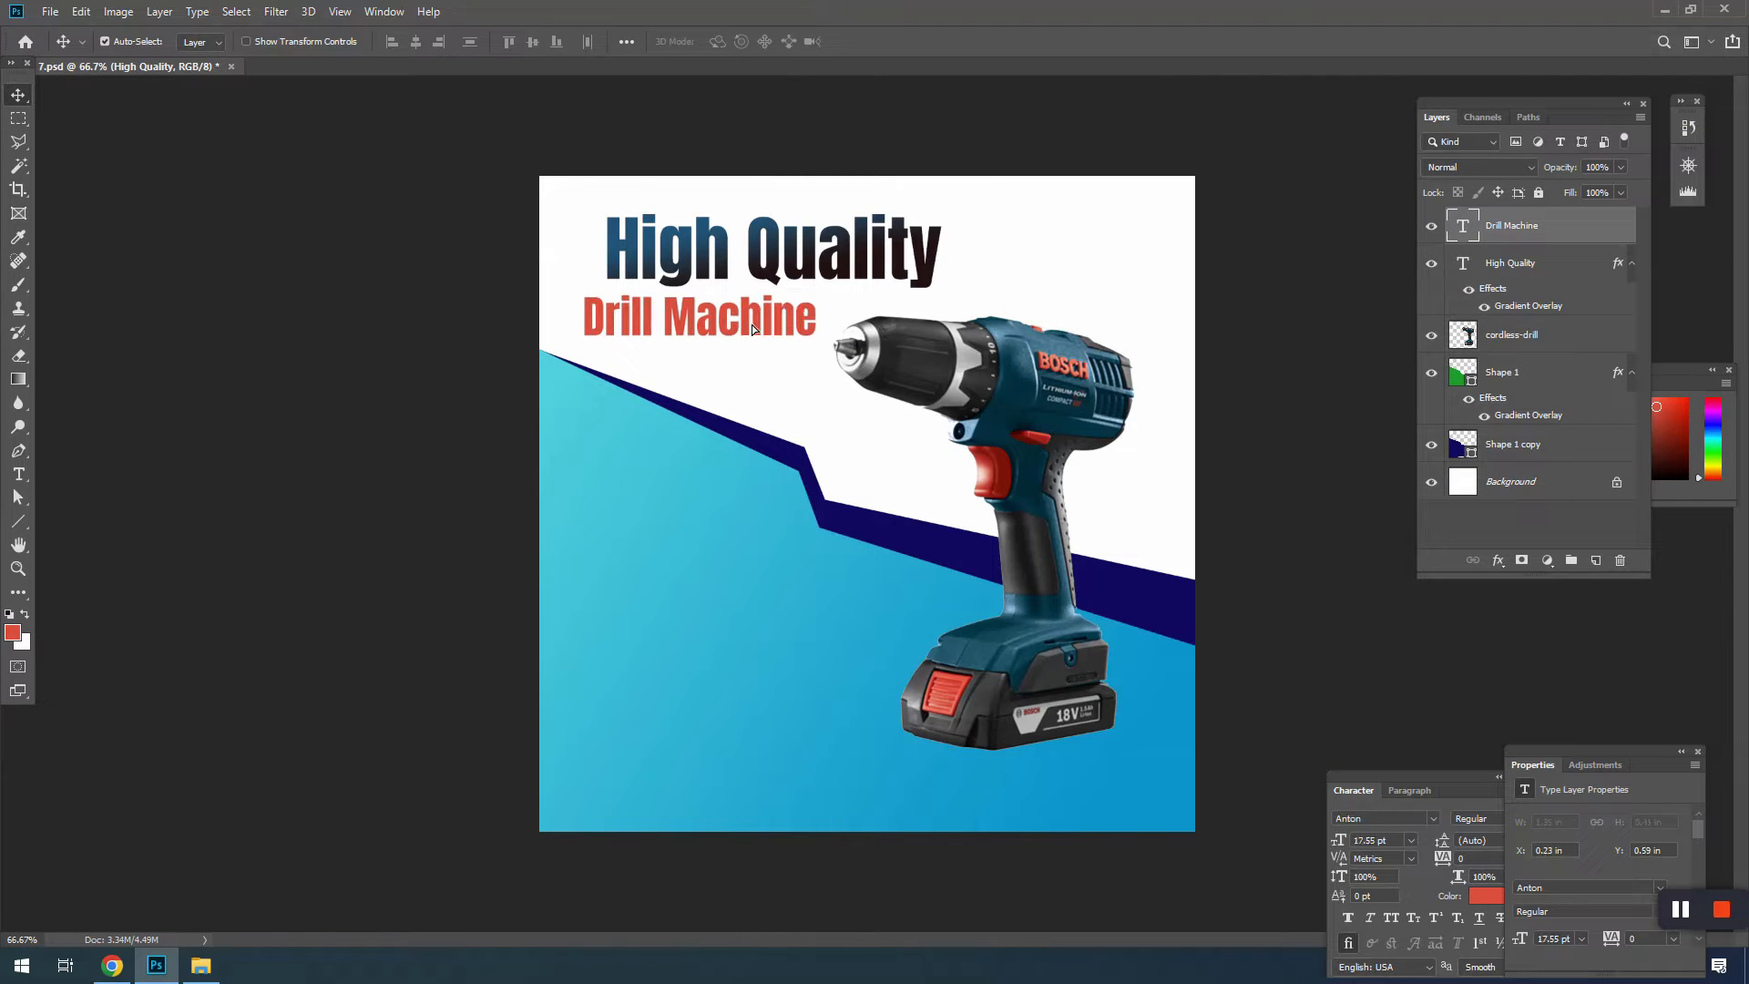
left_click(18, 119)
right_click(1058, 319)
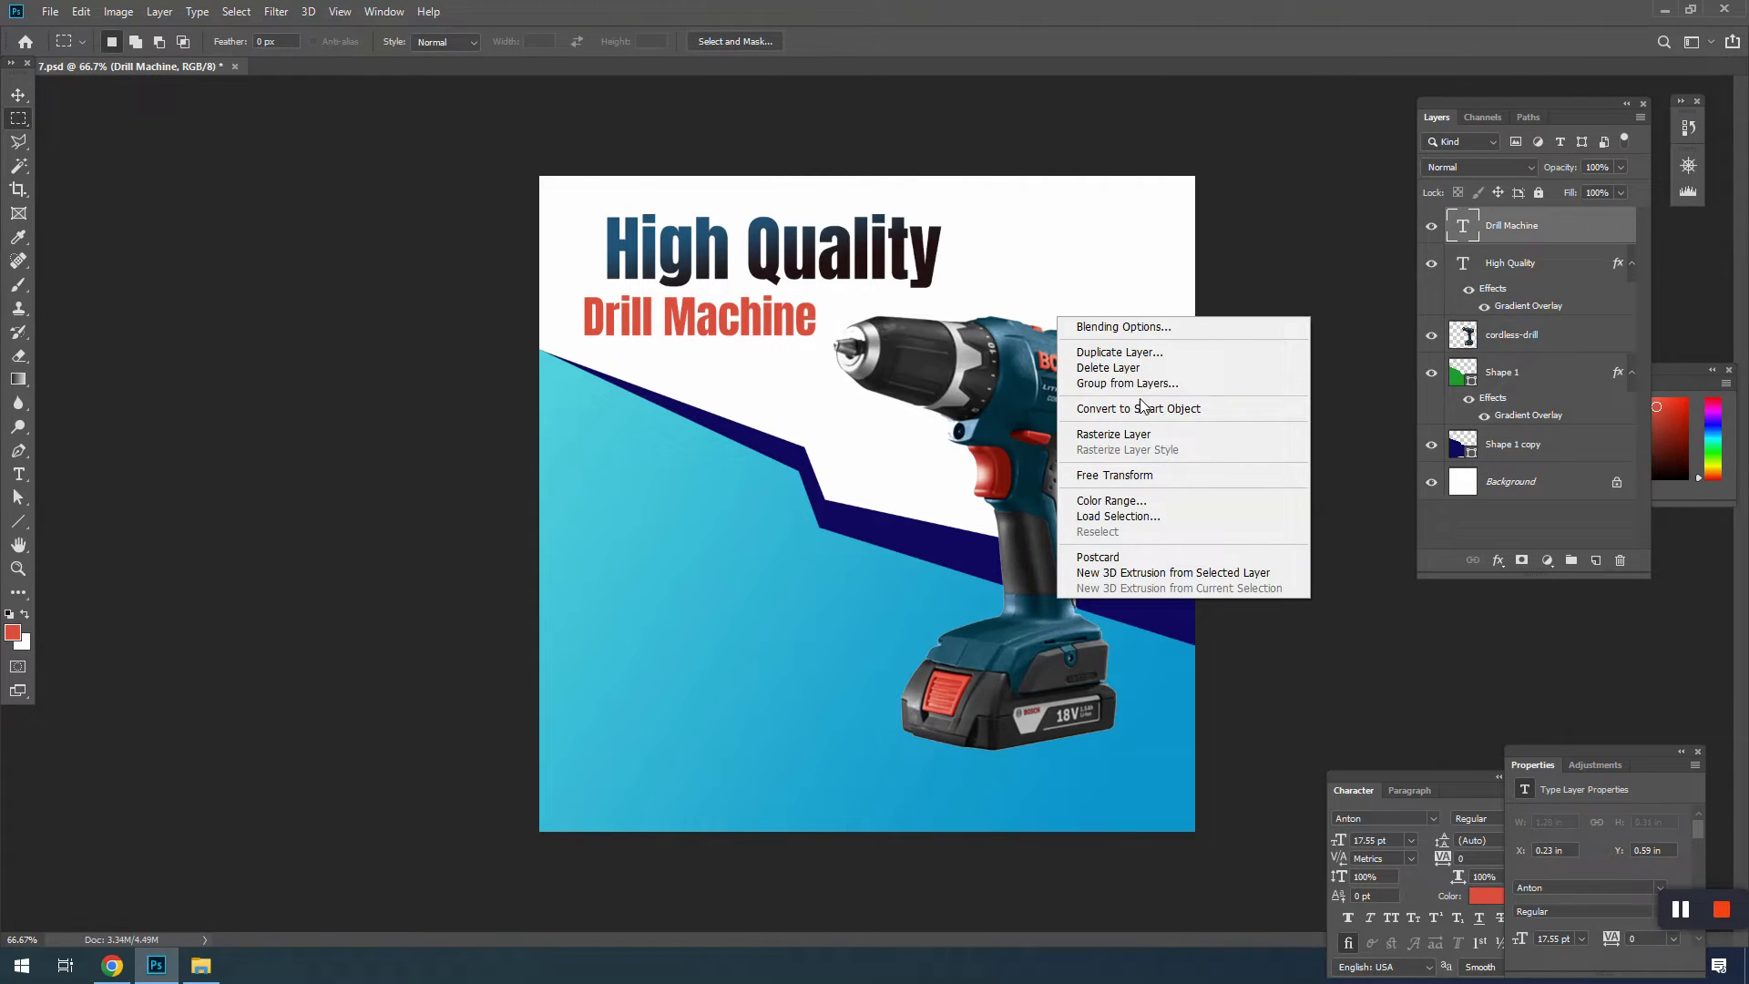
left_click(1129, 327)
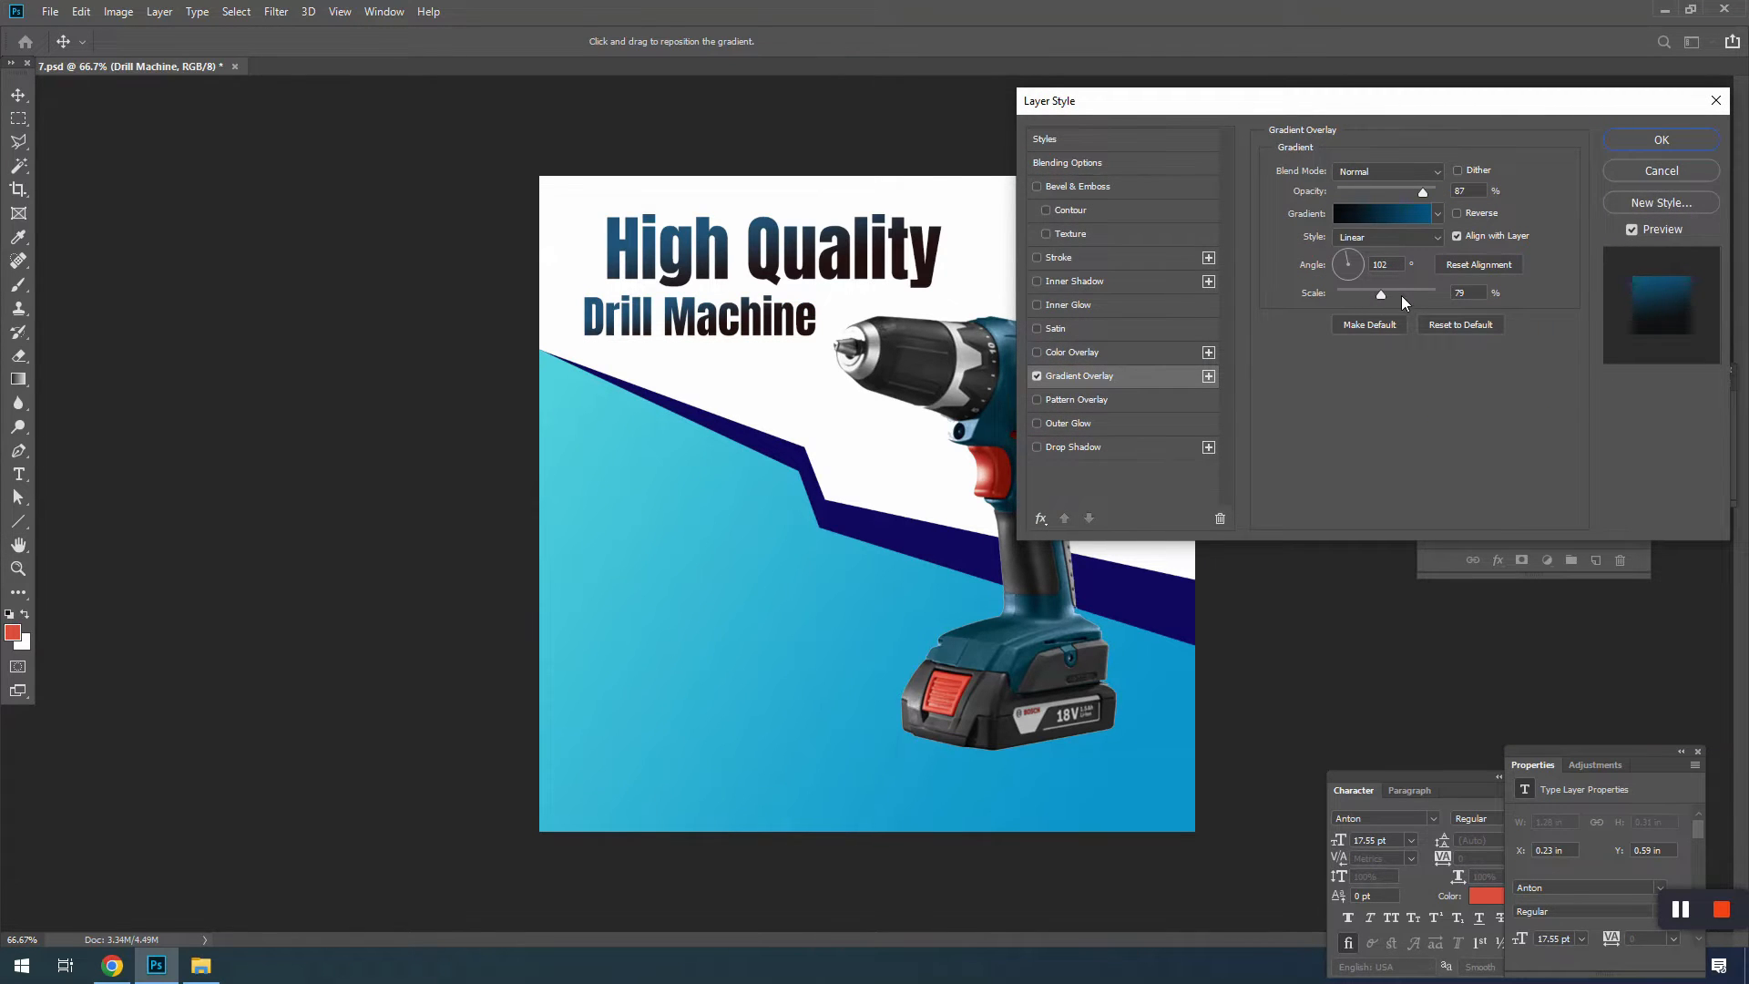
Step: Set the "Drill Machine" overlay scale to 110%, apply the style and shift the line right to align with the heading's left edge
left_click(1401, 295)
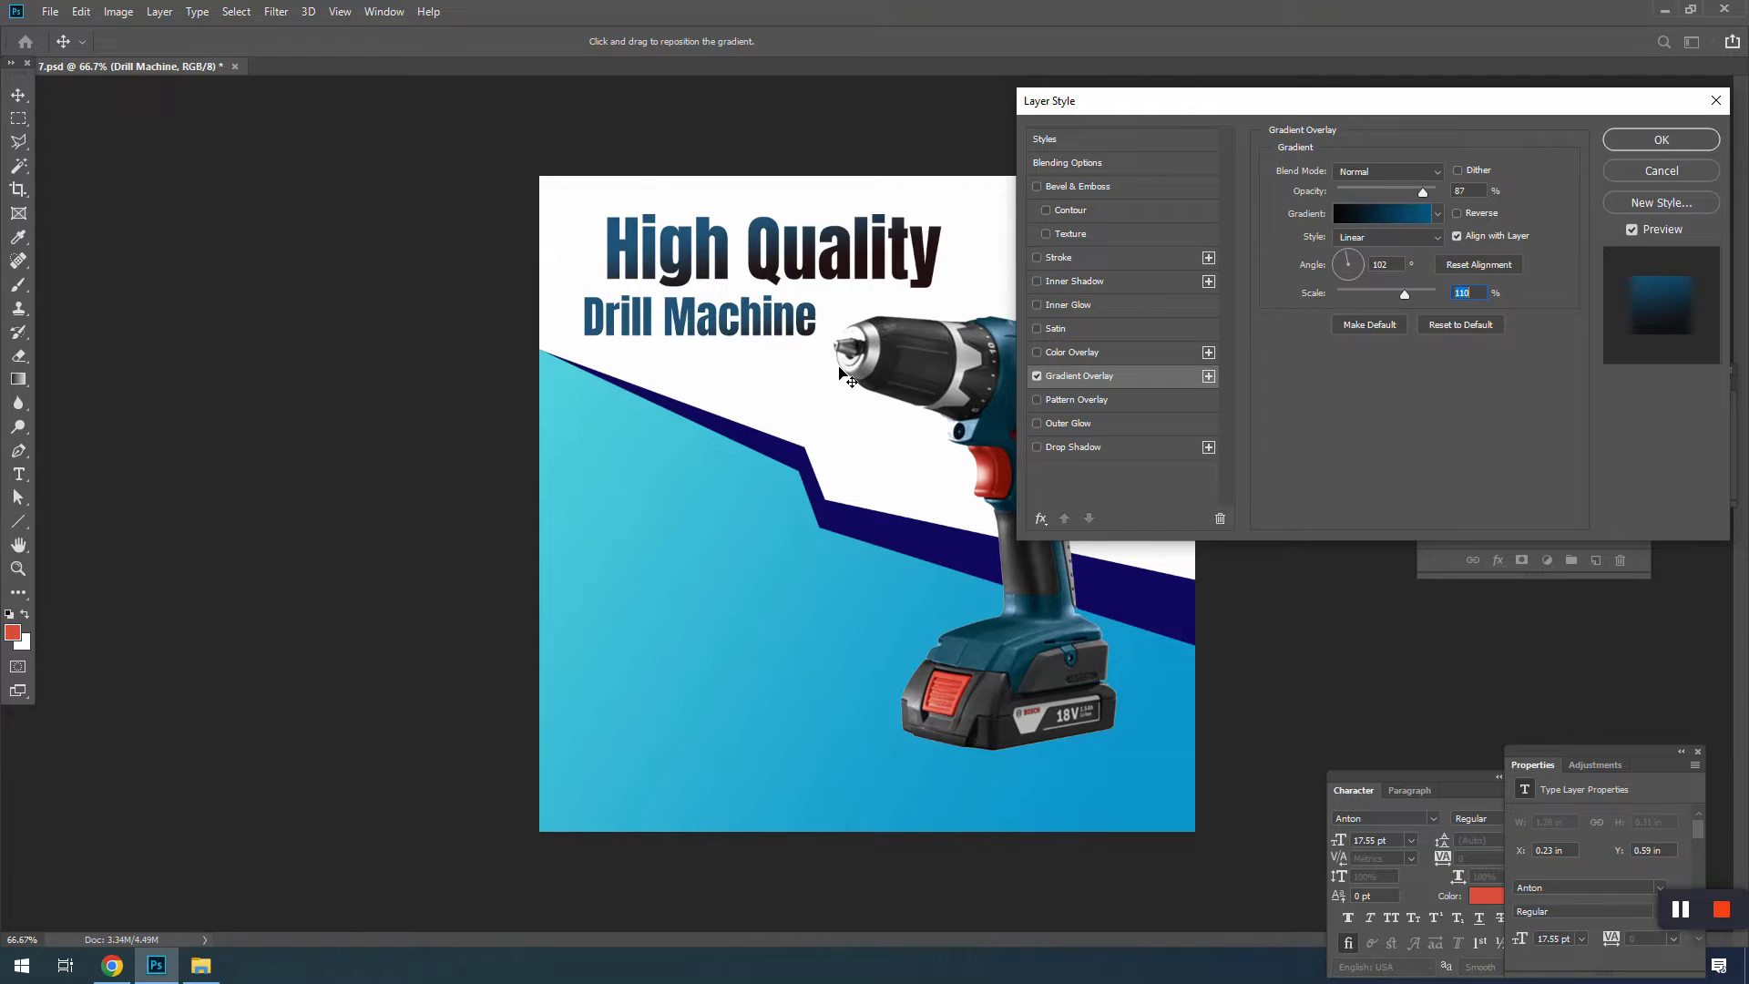
left_click(1629, 136)
key("v")
left_click_drag(762, 326, 777, 325)
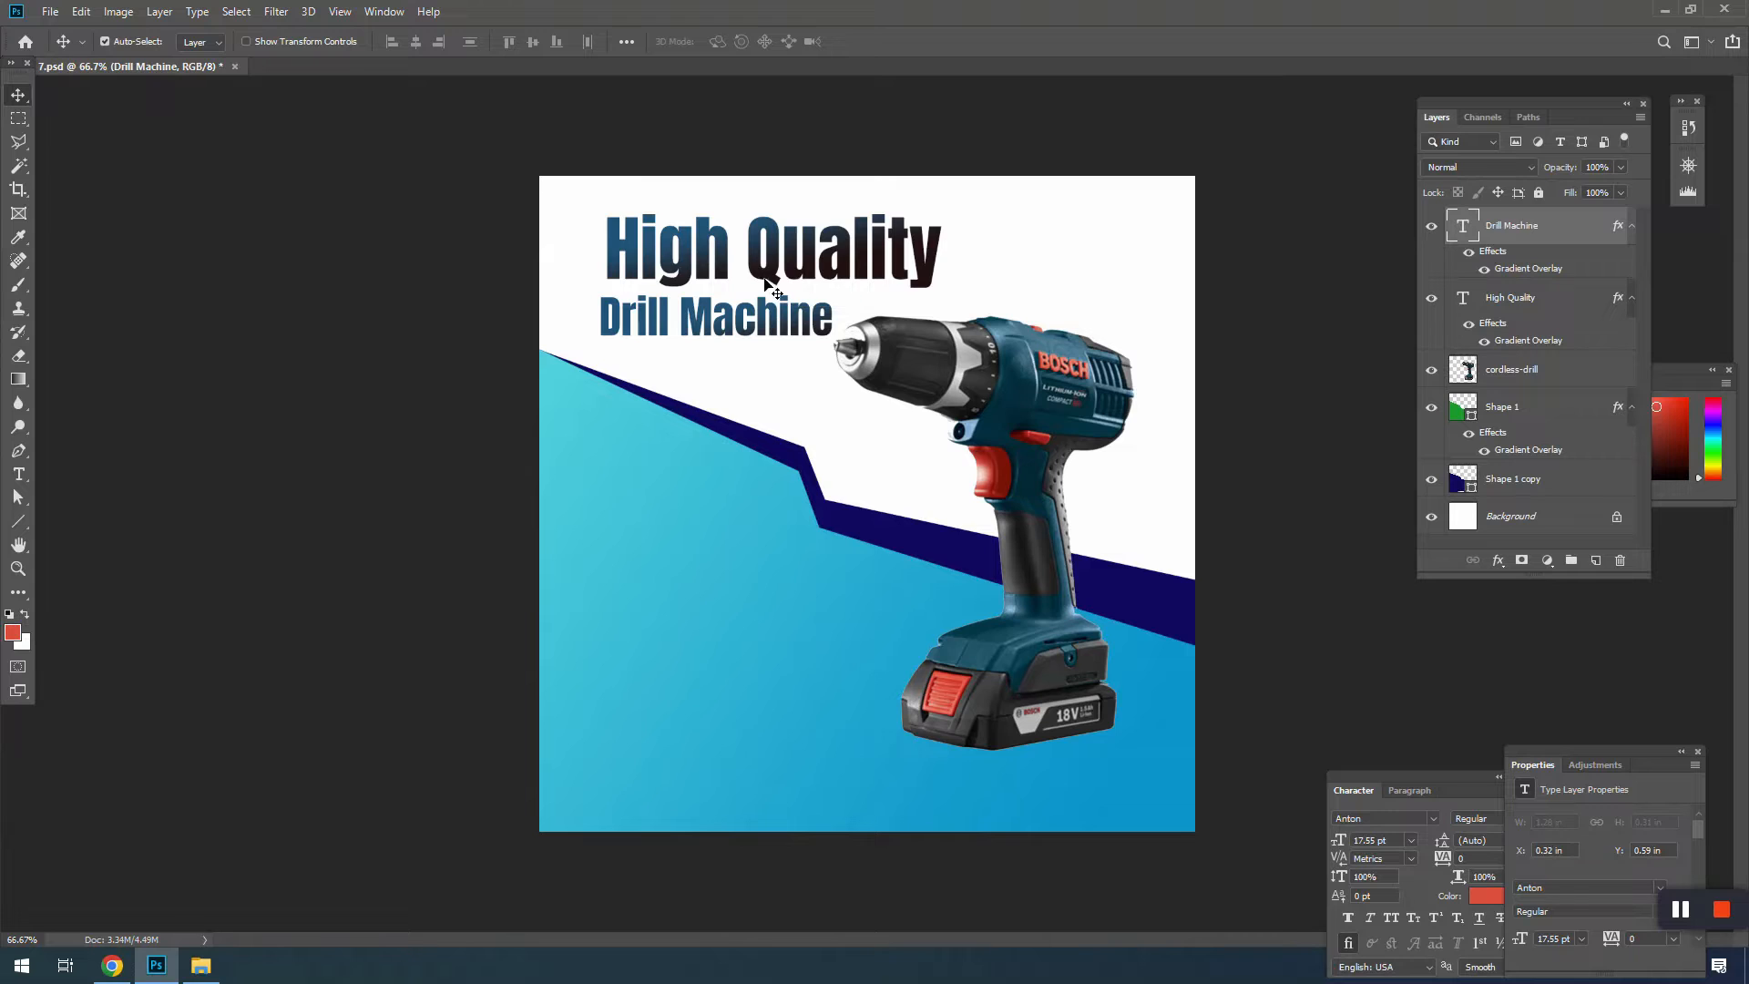
Step: Enlarge the "High Quality" heading slightly, shift it and the "Drill Machine" line sideways to rebalance them, and save the document
left_click_drag(770, 255, 749, 257)
key("ctrl+t")
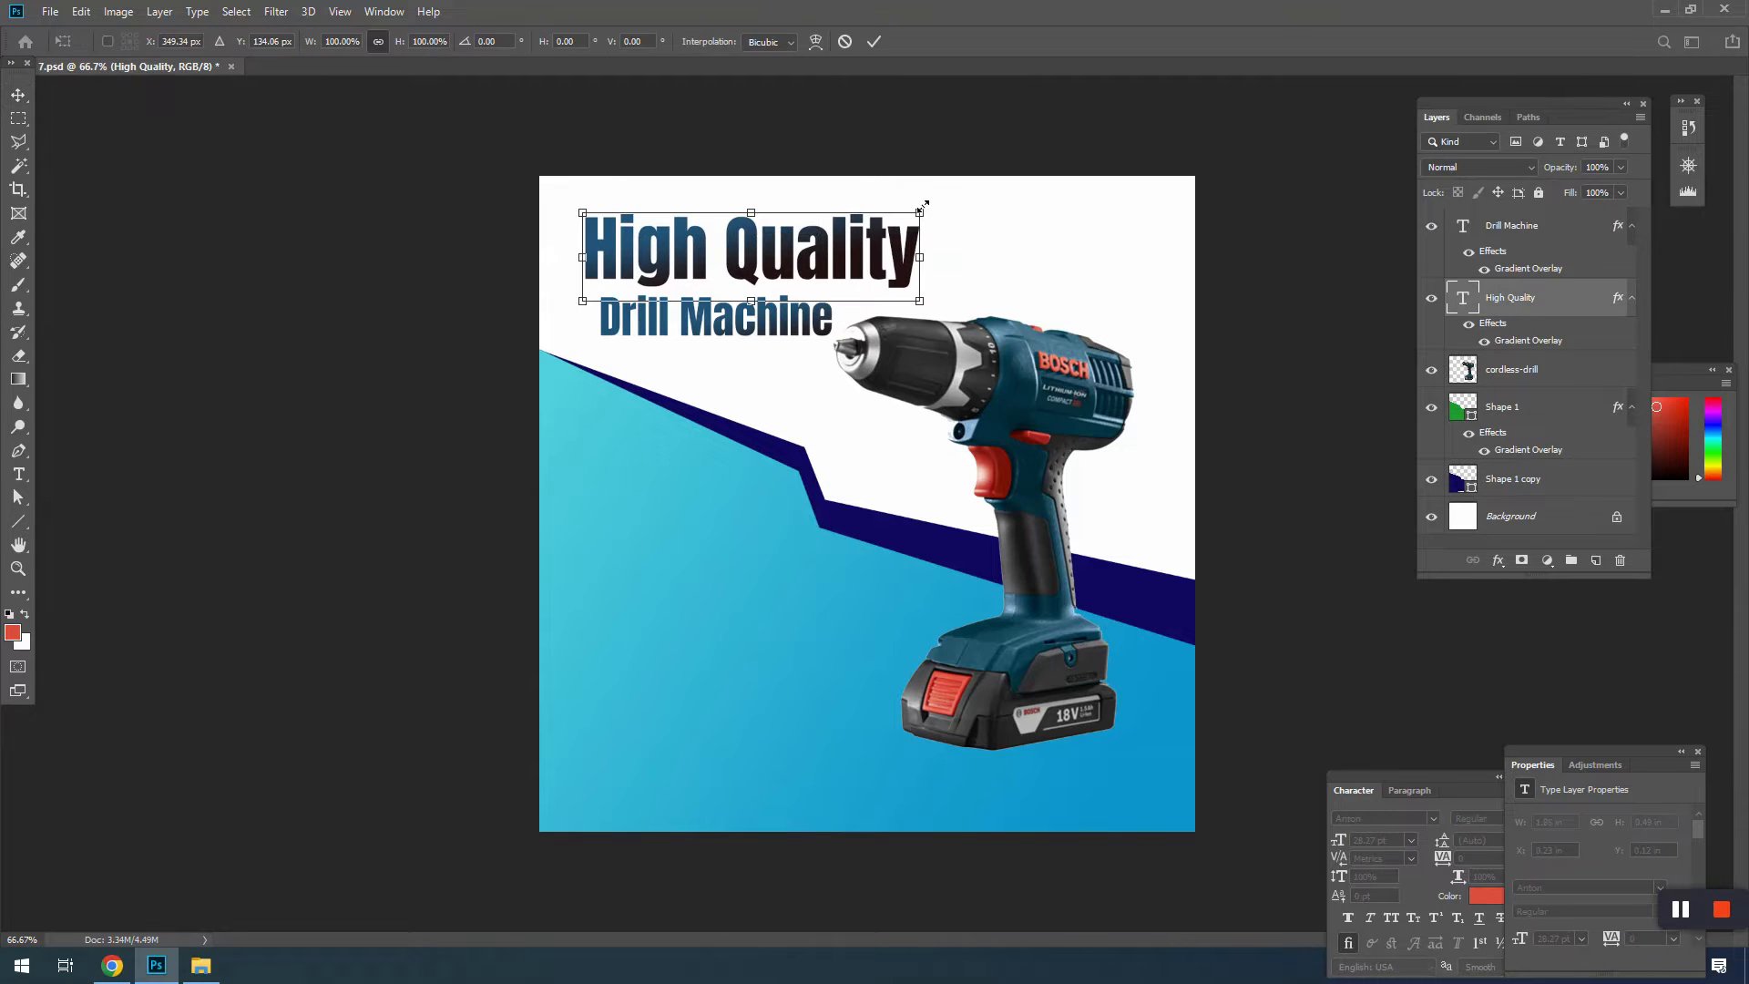
left_click_drag(922, 204, 947, 193)
key("Return")
left_click_drag(791, 312, 776, 312)
left_click_drag(803, 247, 816, 248)
left_click(919, 401)
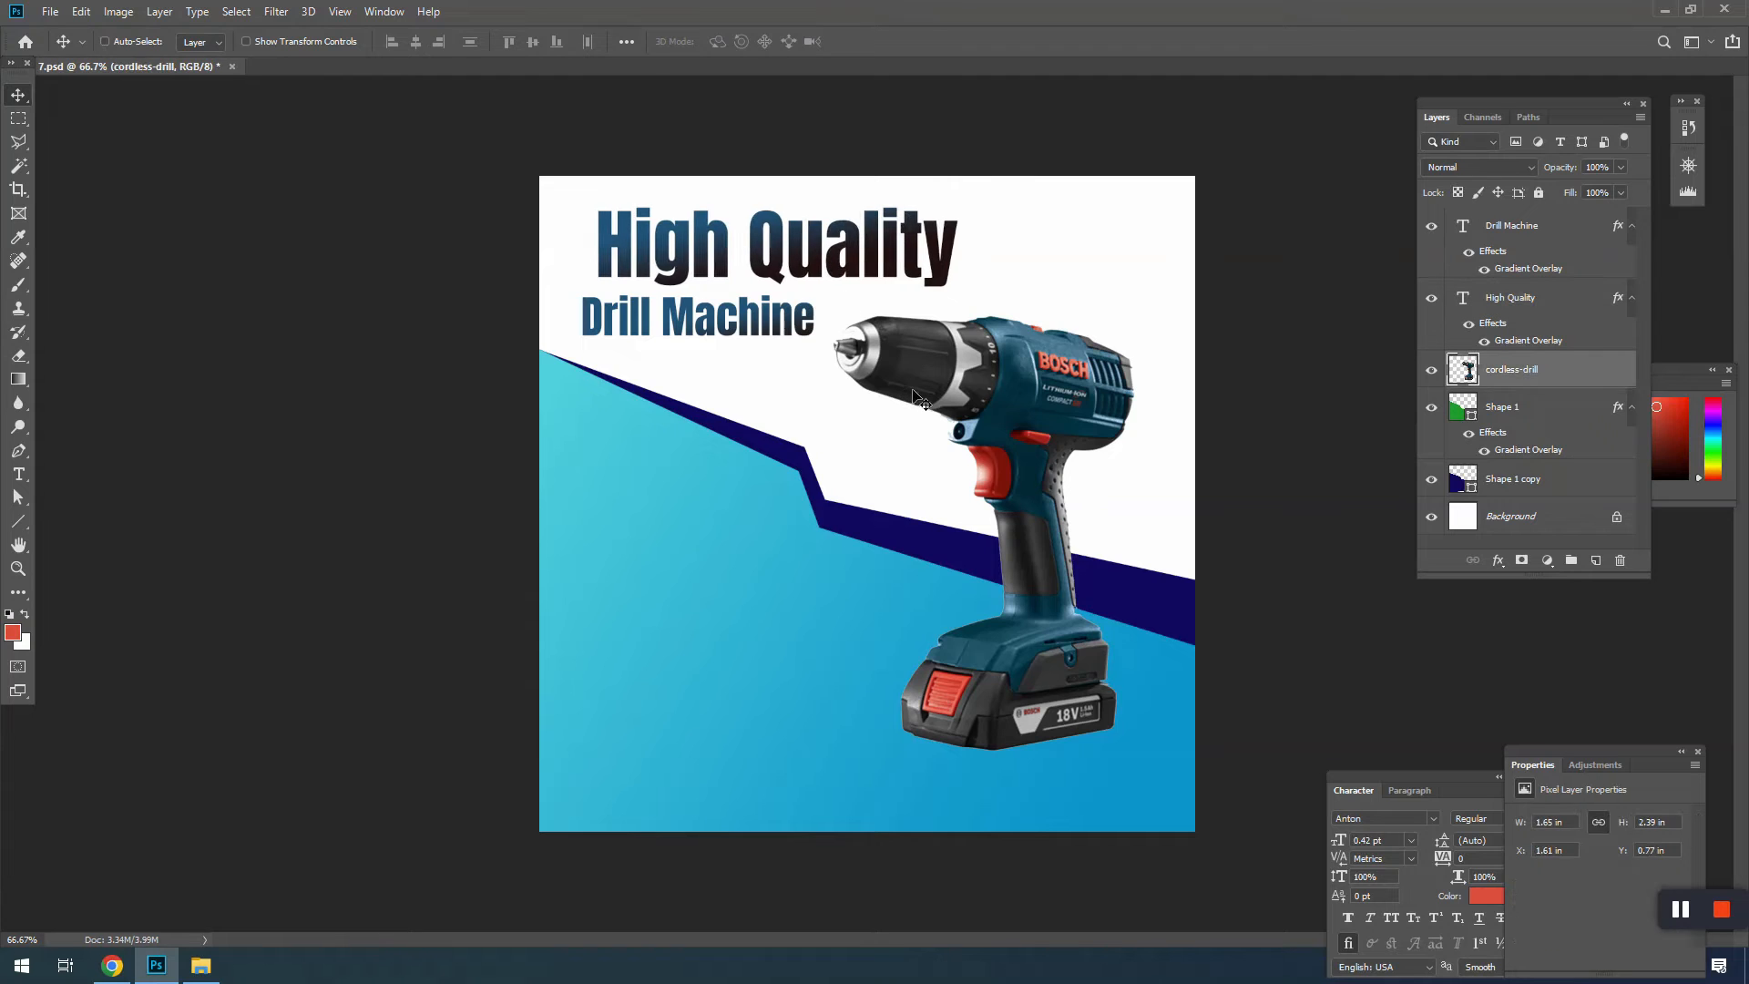
key("ctrl+s")
Step: Make a circular selection about 1.2 in wide beside the drill's handle and add a new layer above the drill
right_click(10, 126)
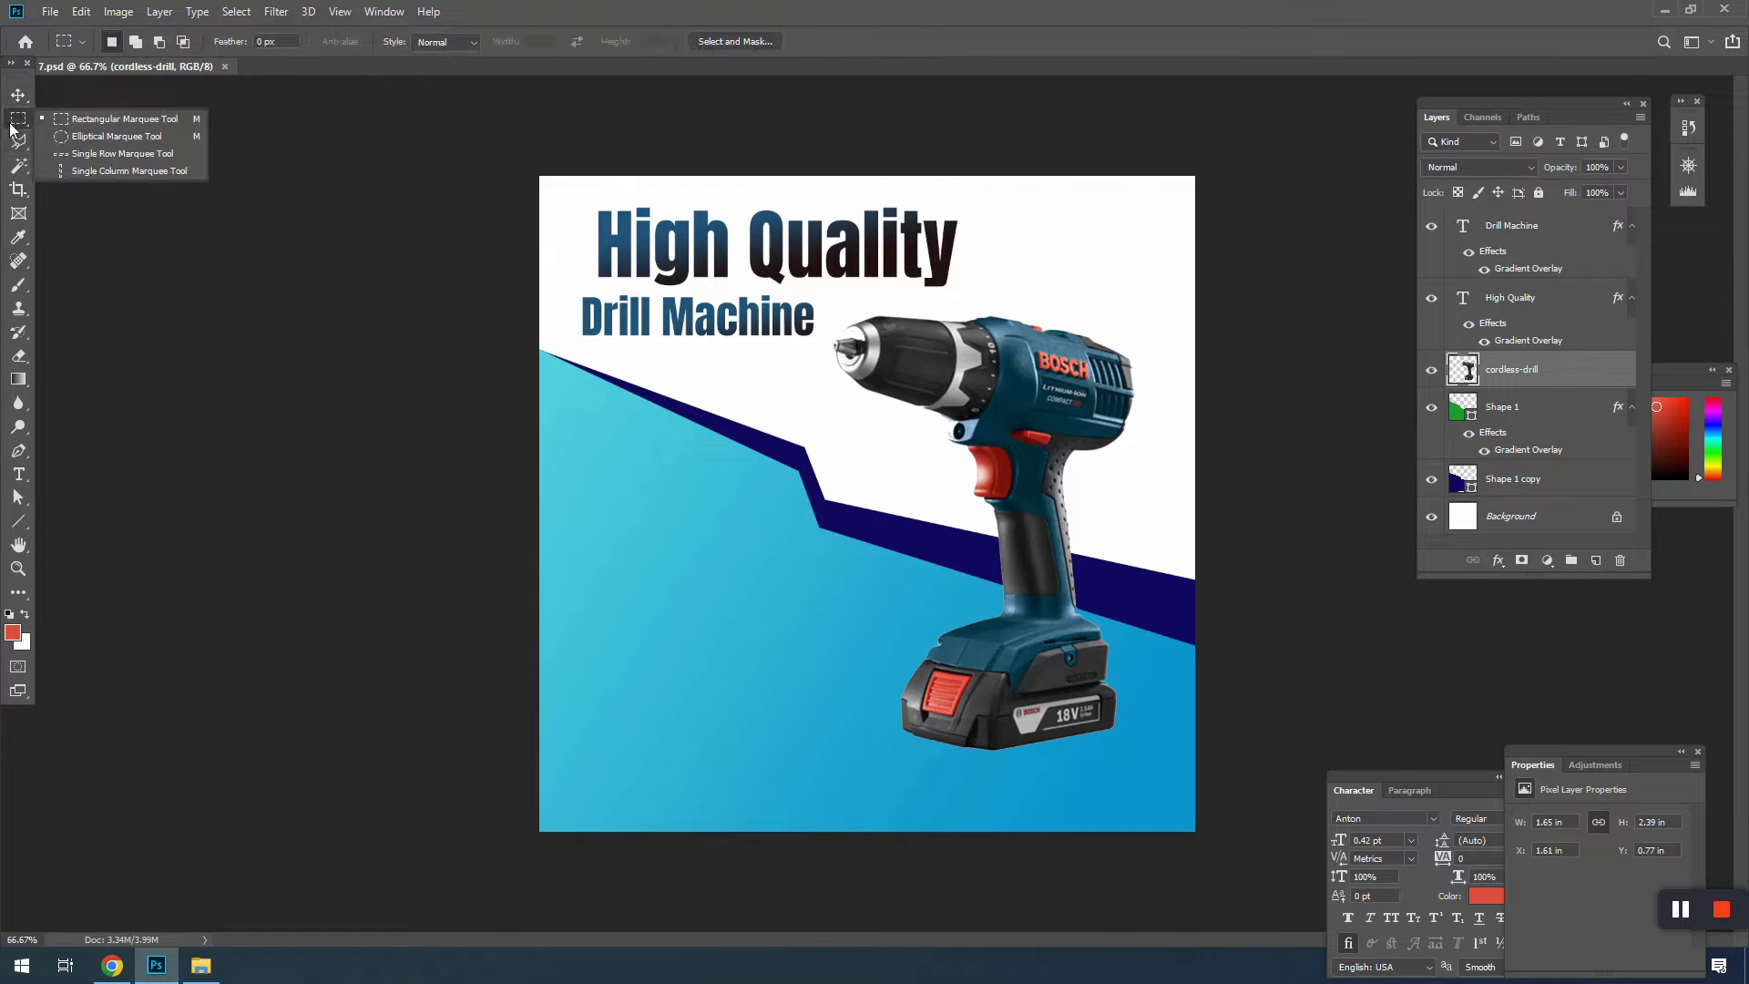
left_click(61, 137)
left_click_drag(703, 417, 865, 596)
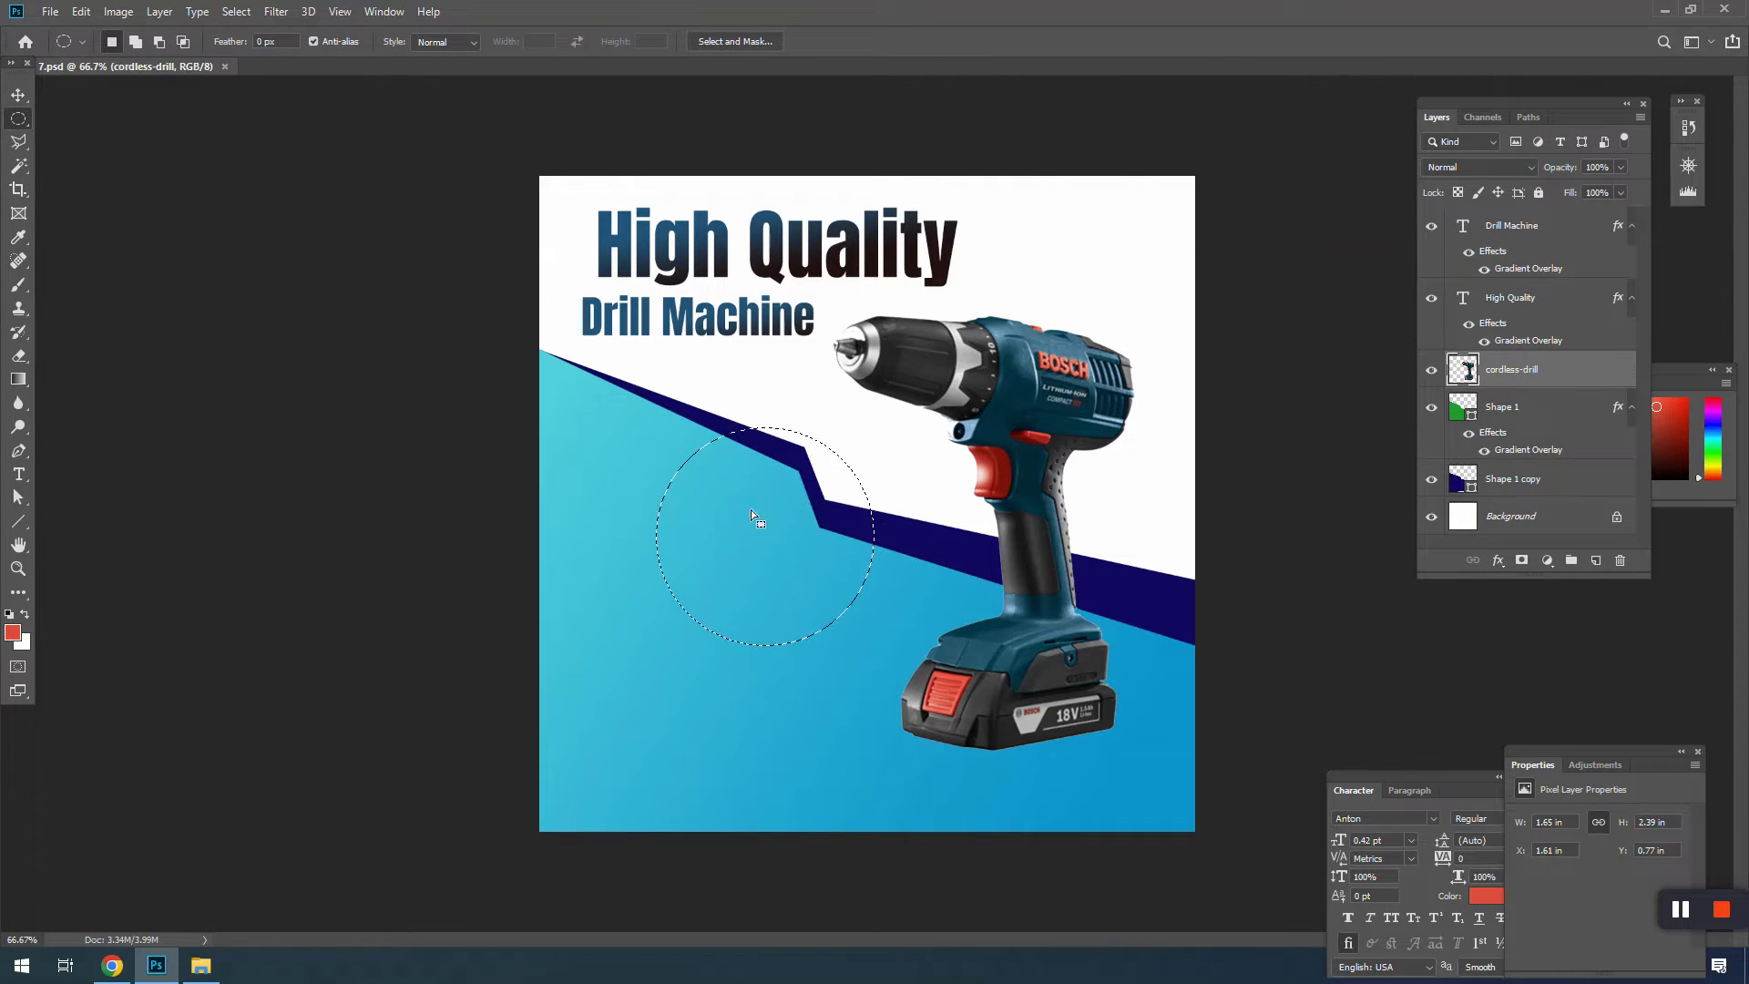
key("ctrl+shift+n")
key("Return")
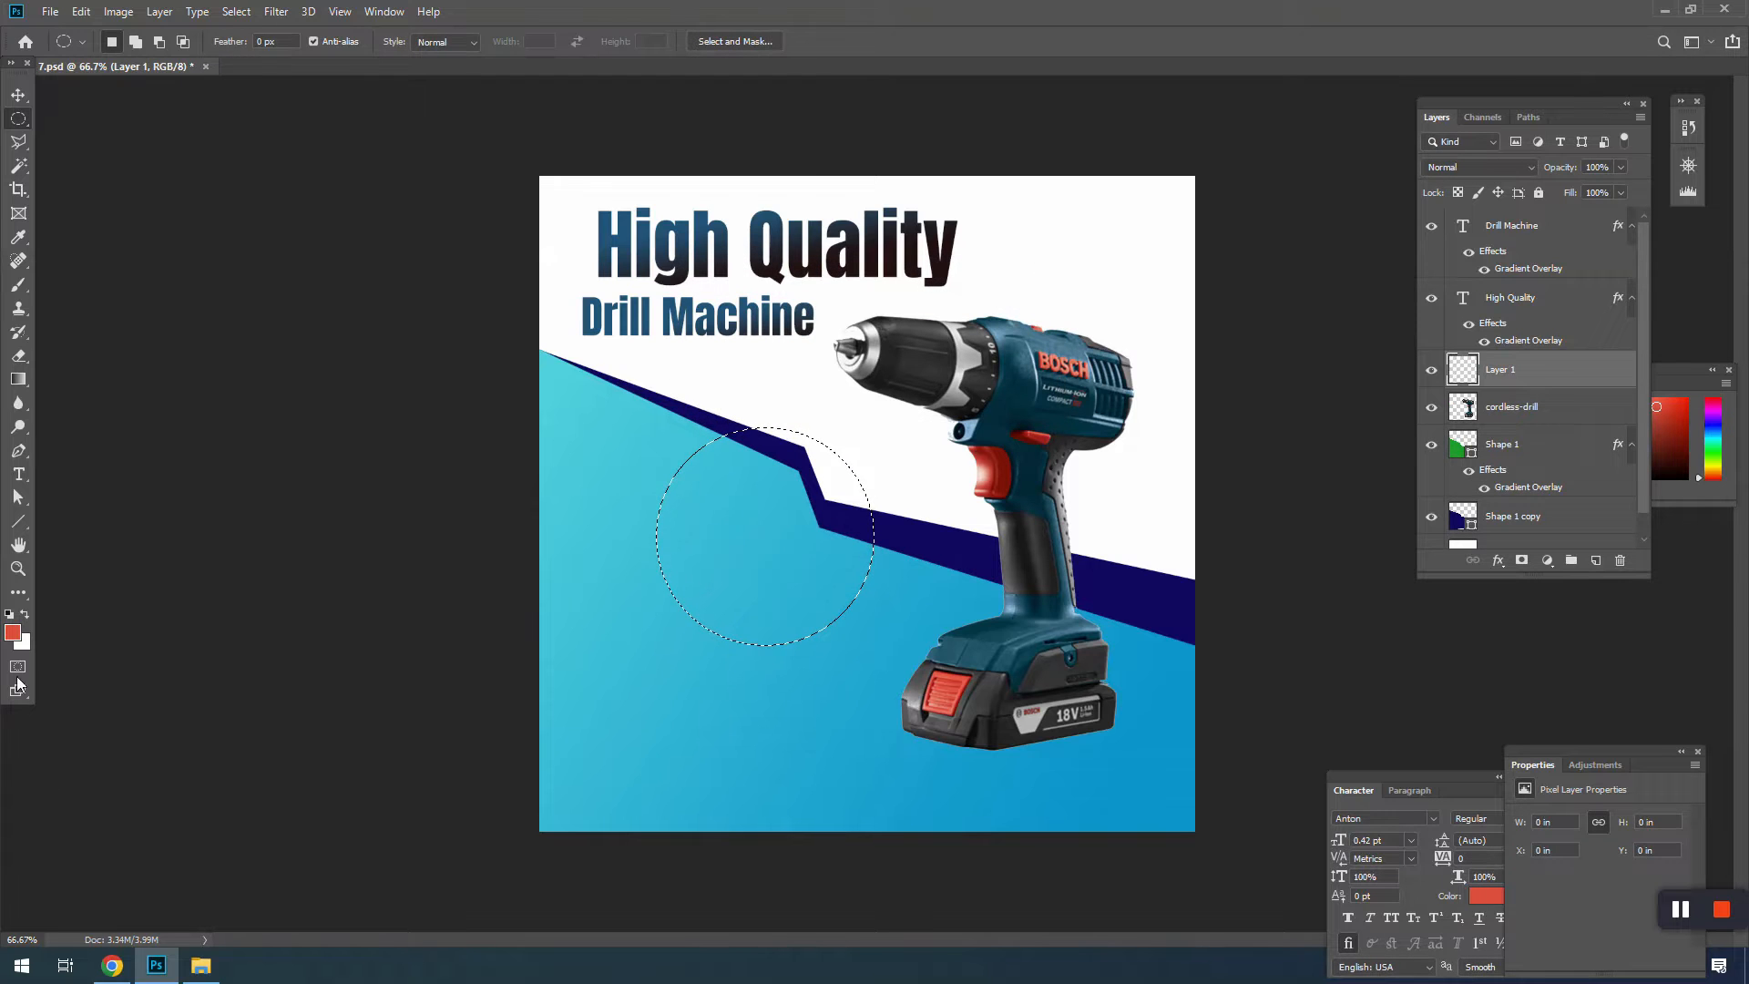
Step: Fill the circular selection with dark #201b1b on the new layer and deselect it
left_click(13, 633)
left_click(1240, 414)
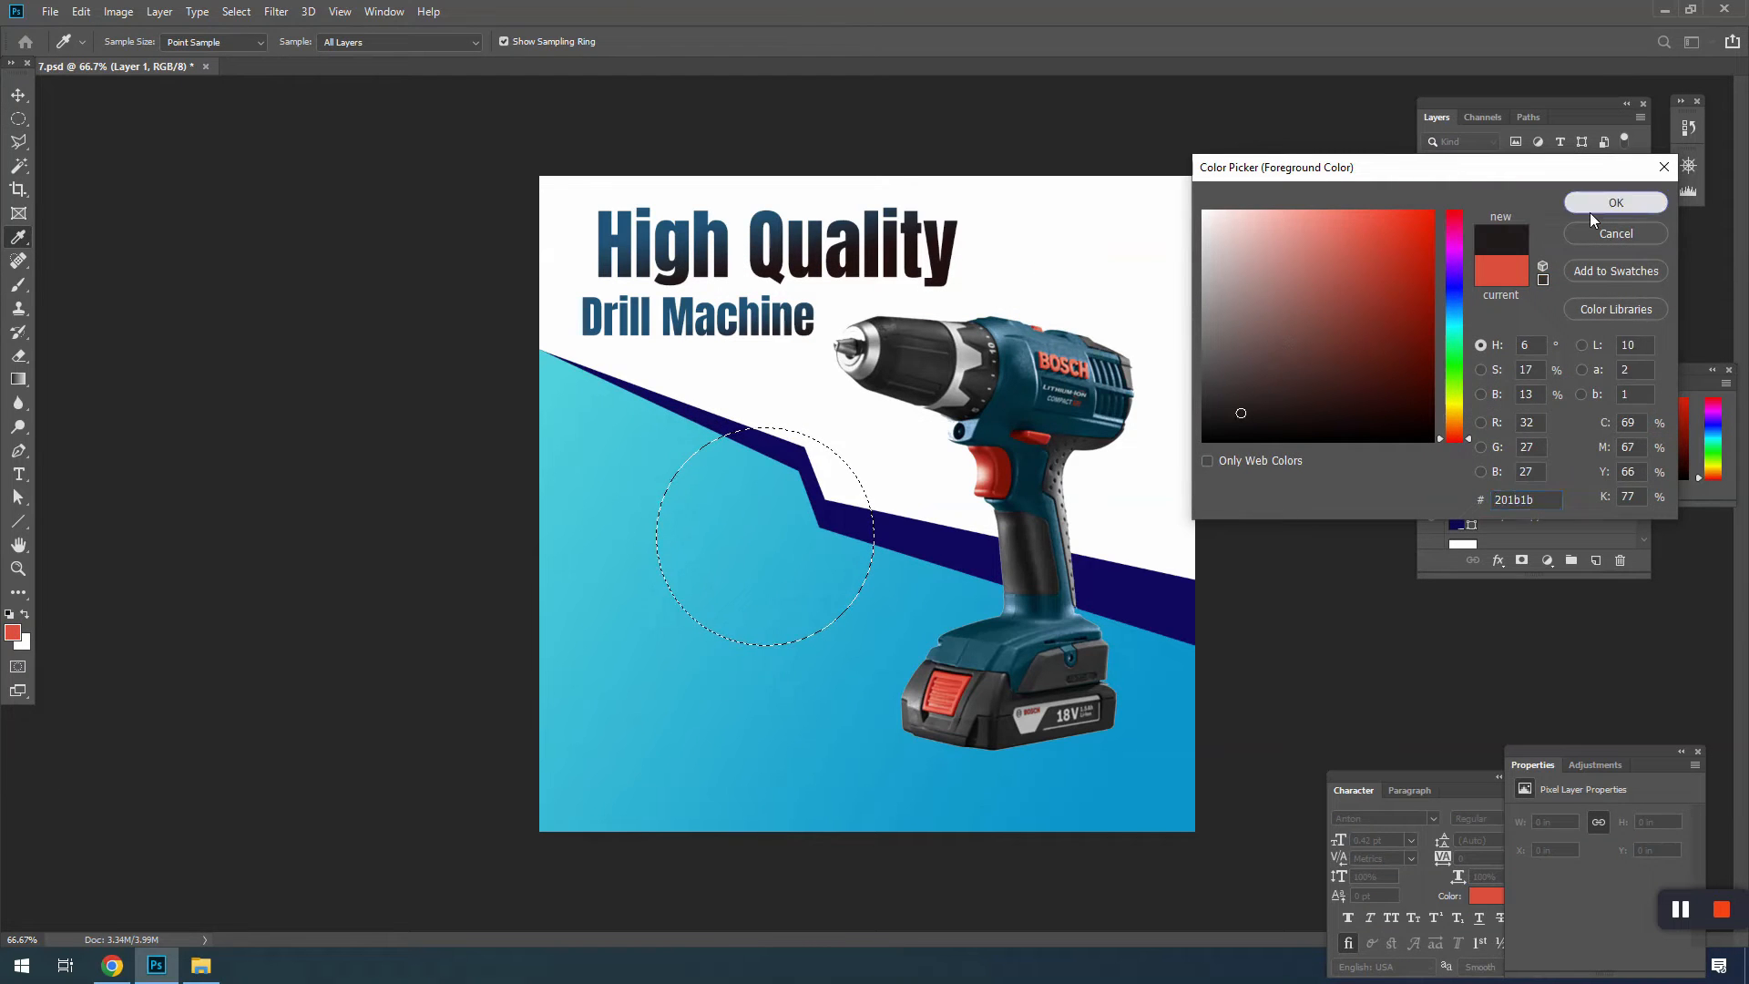
left_click(1589, 209)
key("alt+BackSpace")
key("ctrl+d")
Step: Place the dark circle's layer beneath the drill layer and position the circle beside the drill's battery
key("v")
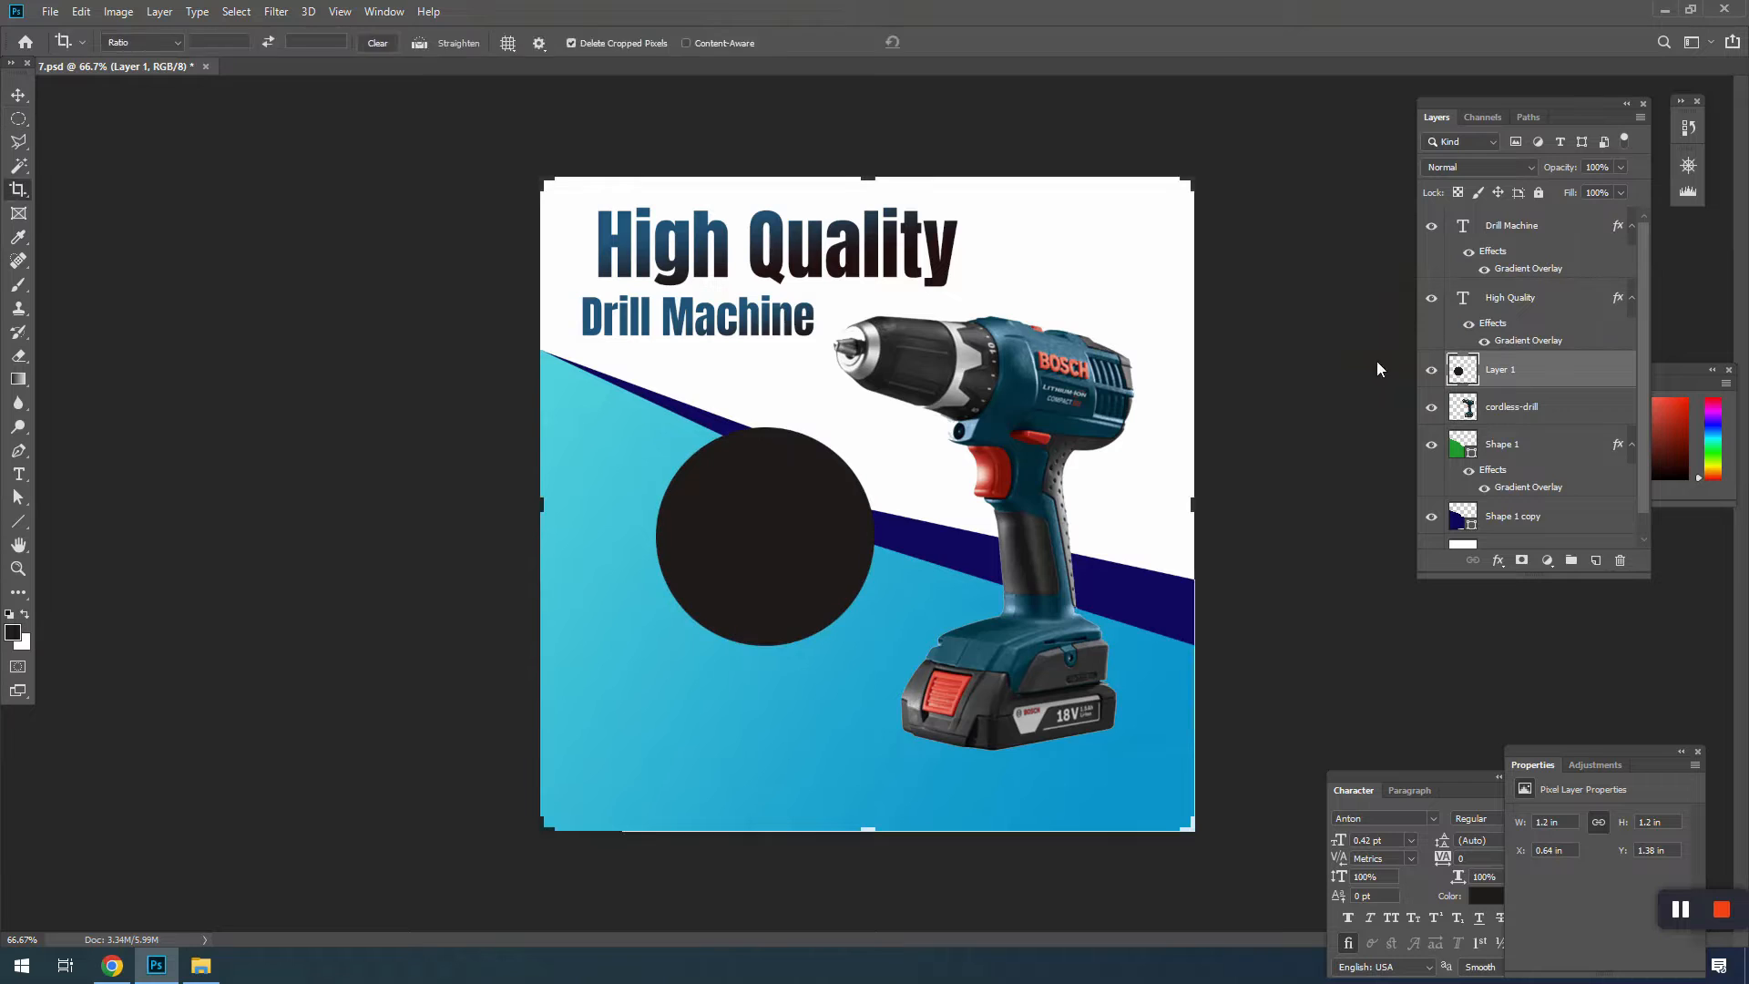
left_click_drag(730, 588, 888, 708)
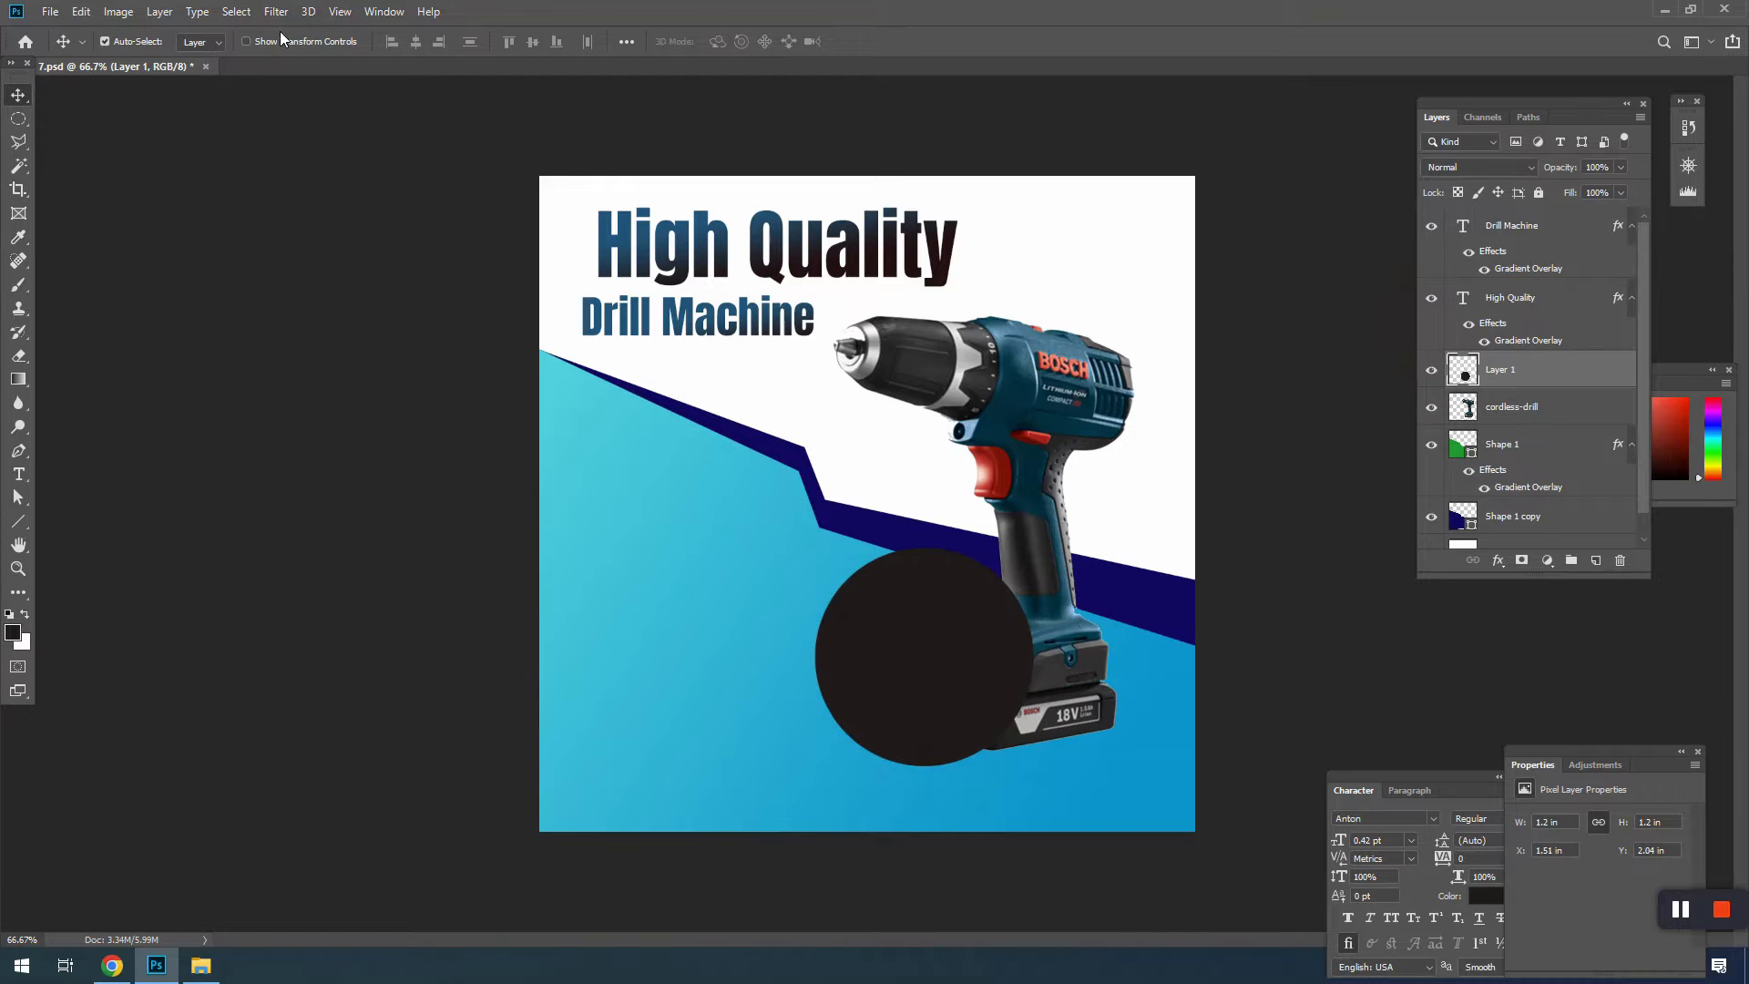
left_click_drag(1513, 383, 1503, 427)
left_click_drag(895, 652, 855, 672)
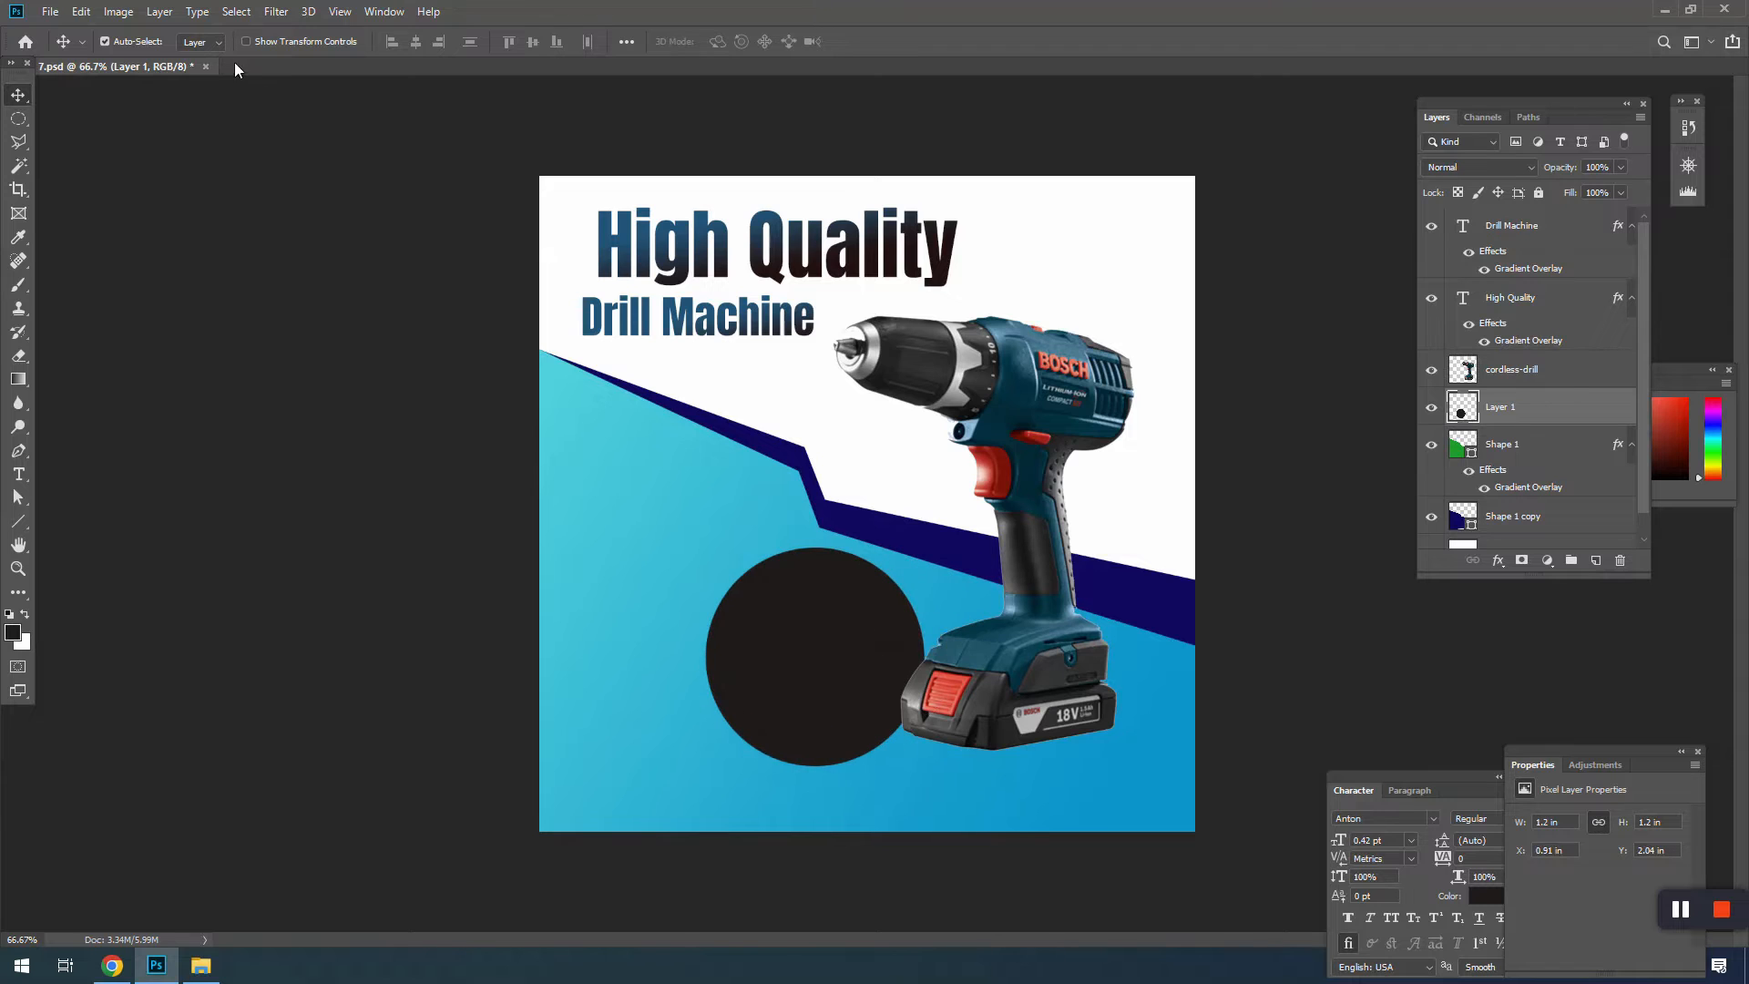
Step: Apply a strong Gaussian Blur to the dark circle to turn it into a soft shadow
left_click(266, 12)
mouse_move(362, 213)
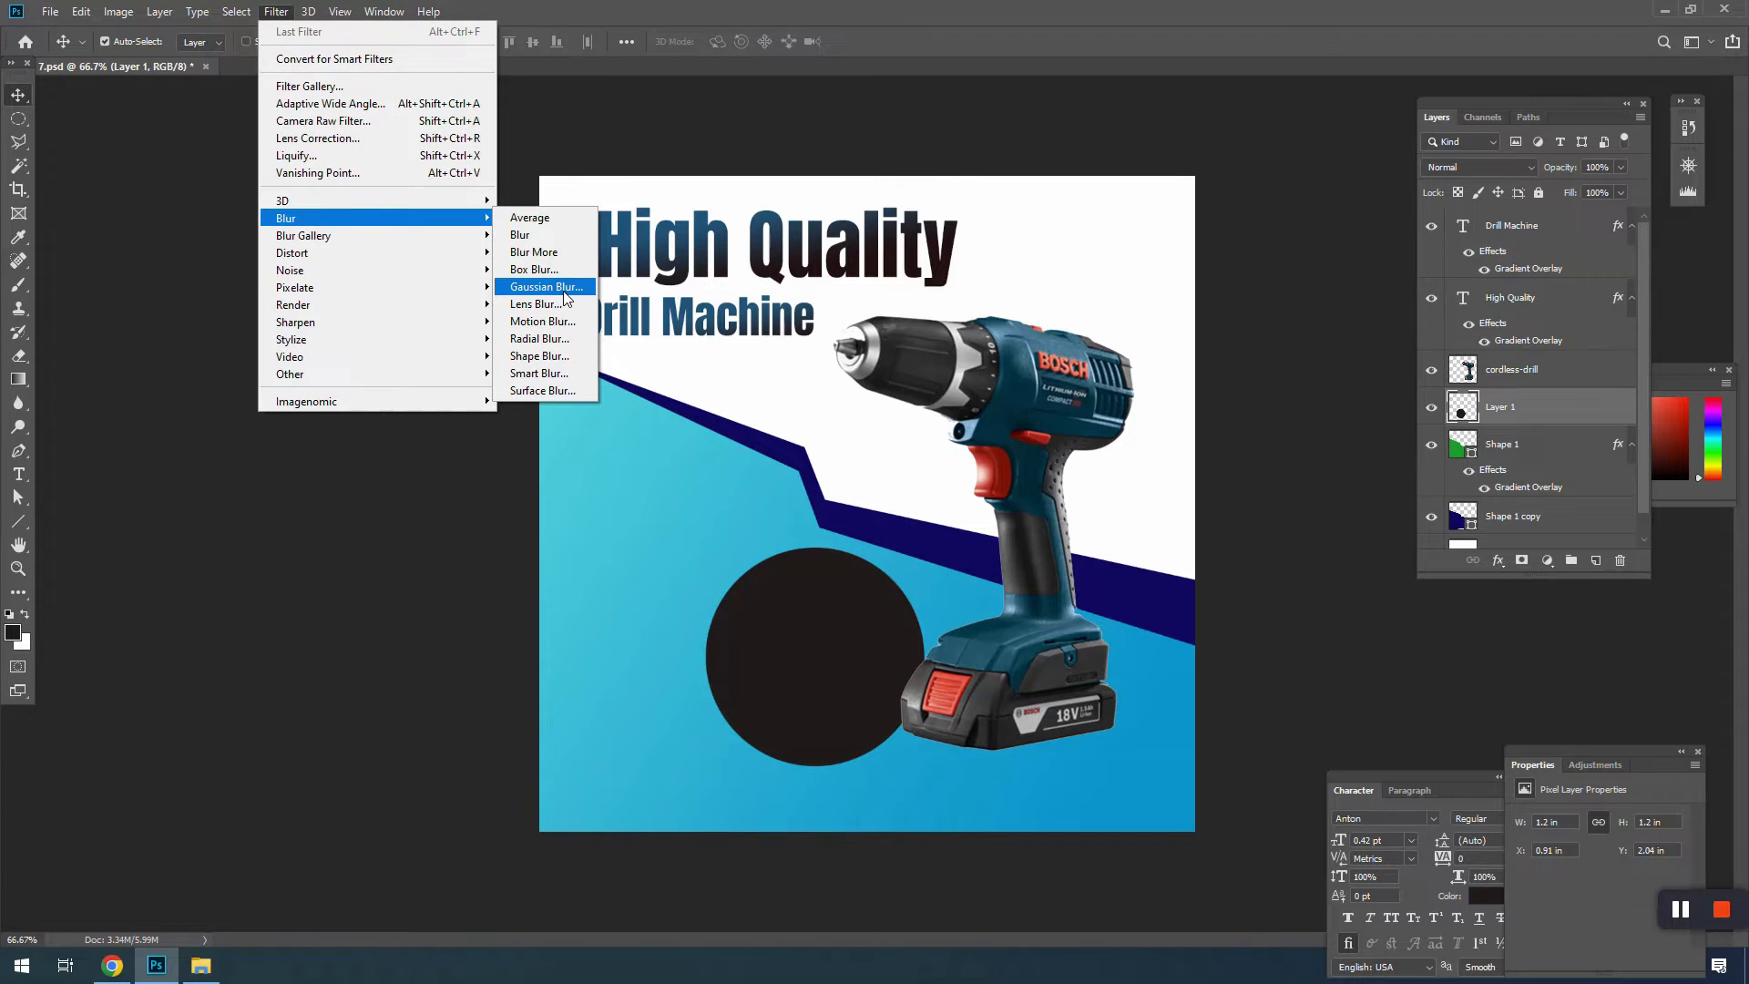
left_click(551, 296)
left_click_drag(1429, 438, 1479, 434)
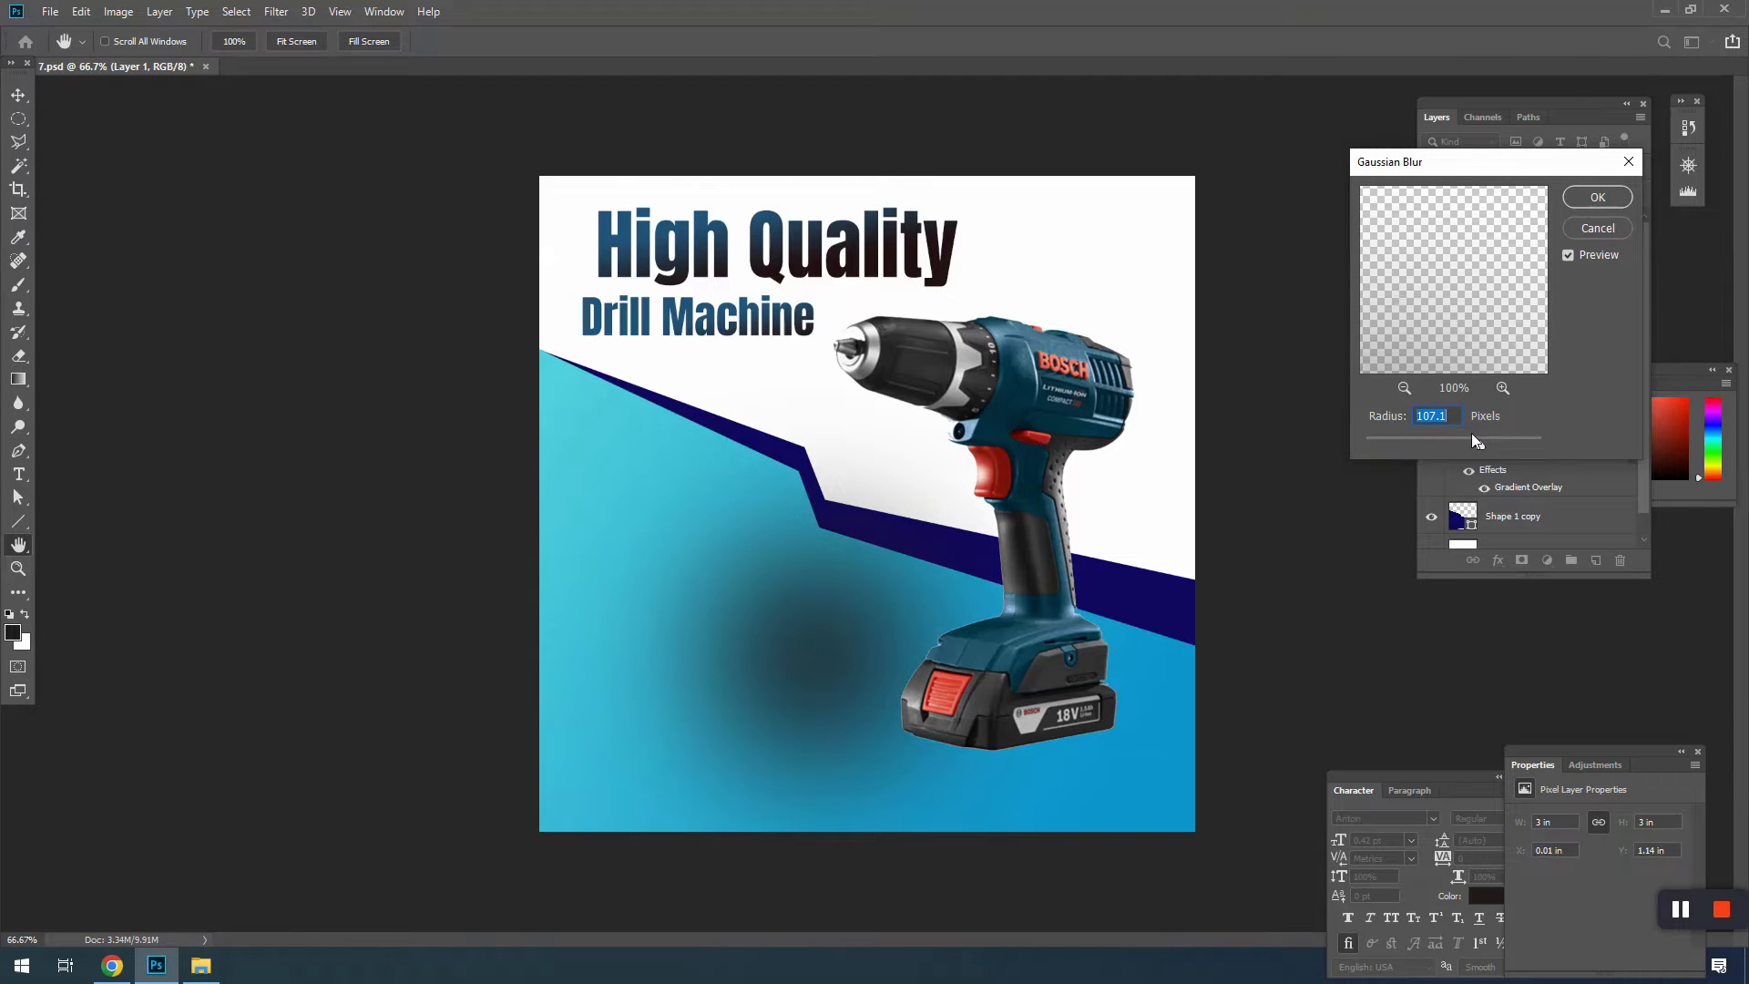
left_click(1585, 199)
Step: Flatten and stretch the blurred circle into a ground shadow about 2.57 × 0.44 in beneath the drill's battery
key("ctrl+t")
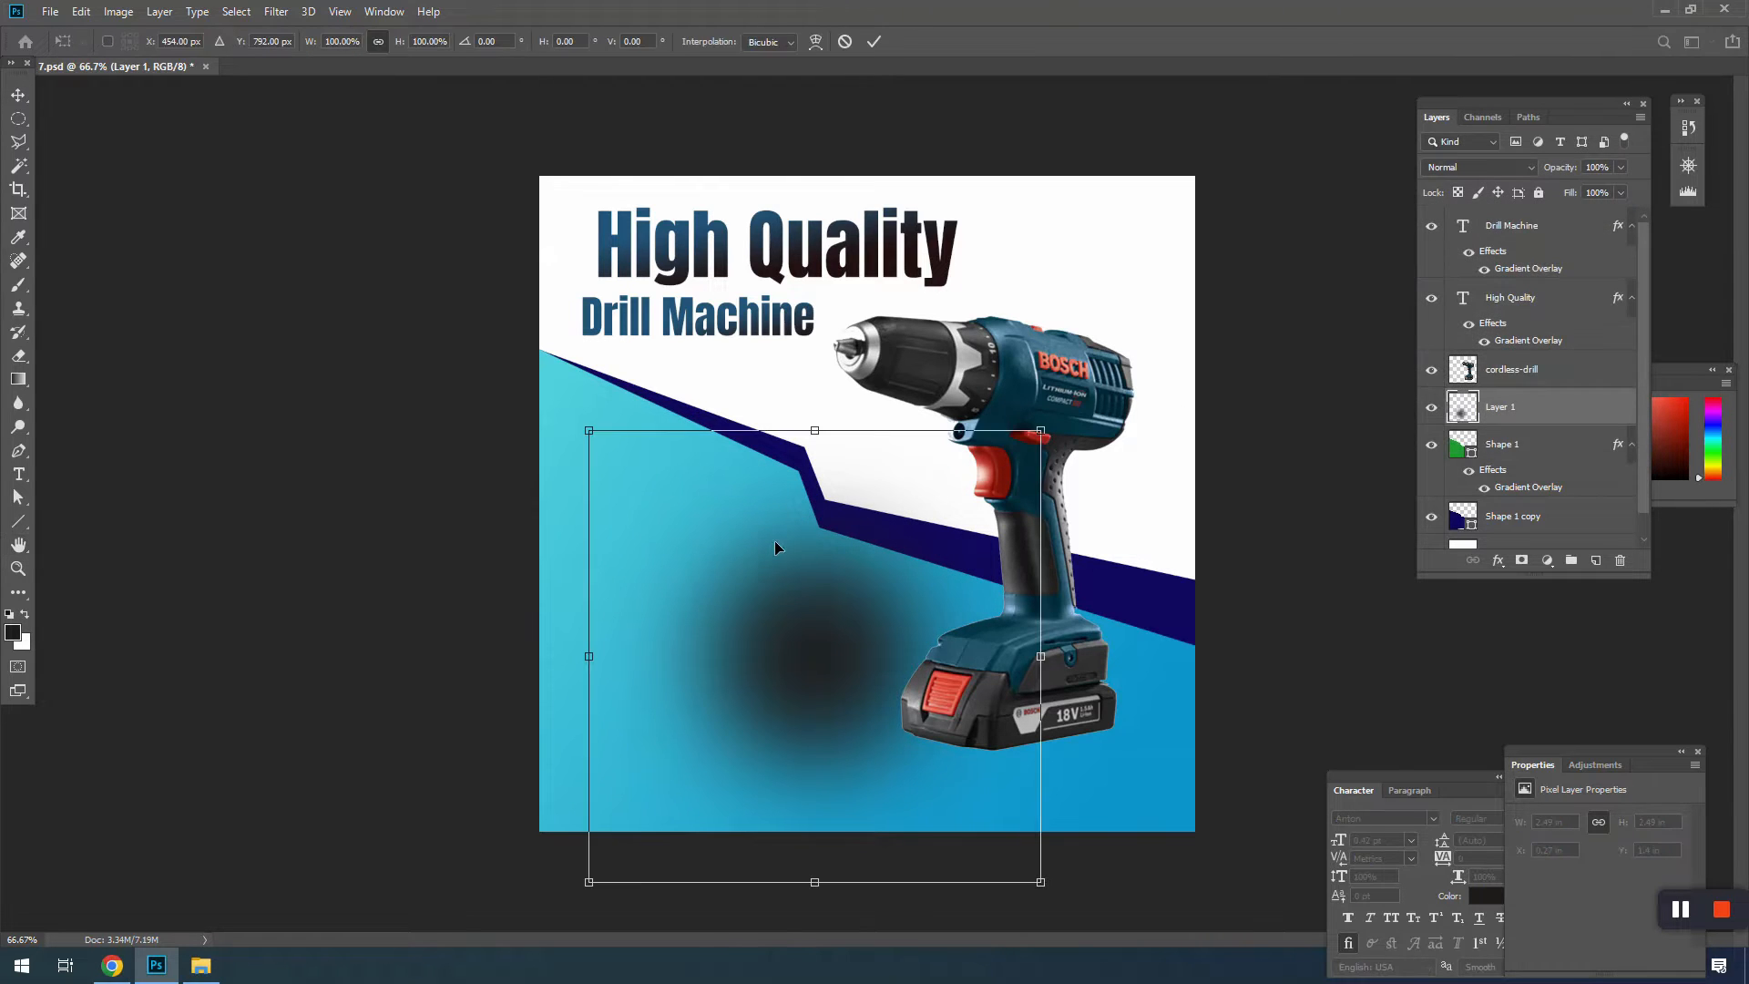
left_click_drag(814, 436, 1061, 701)
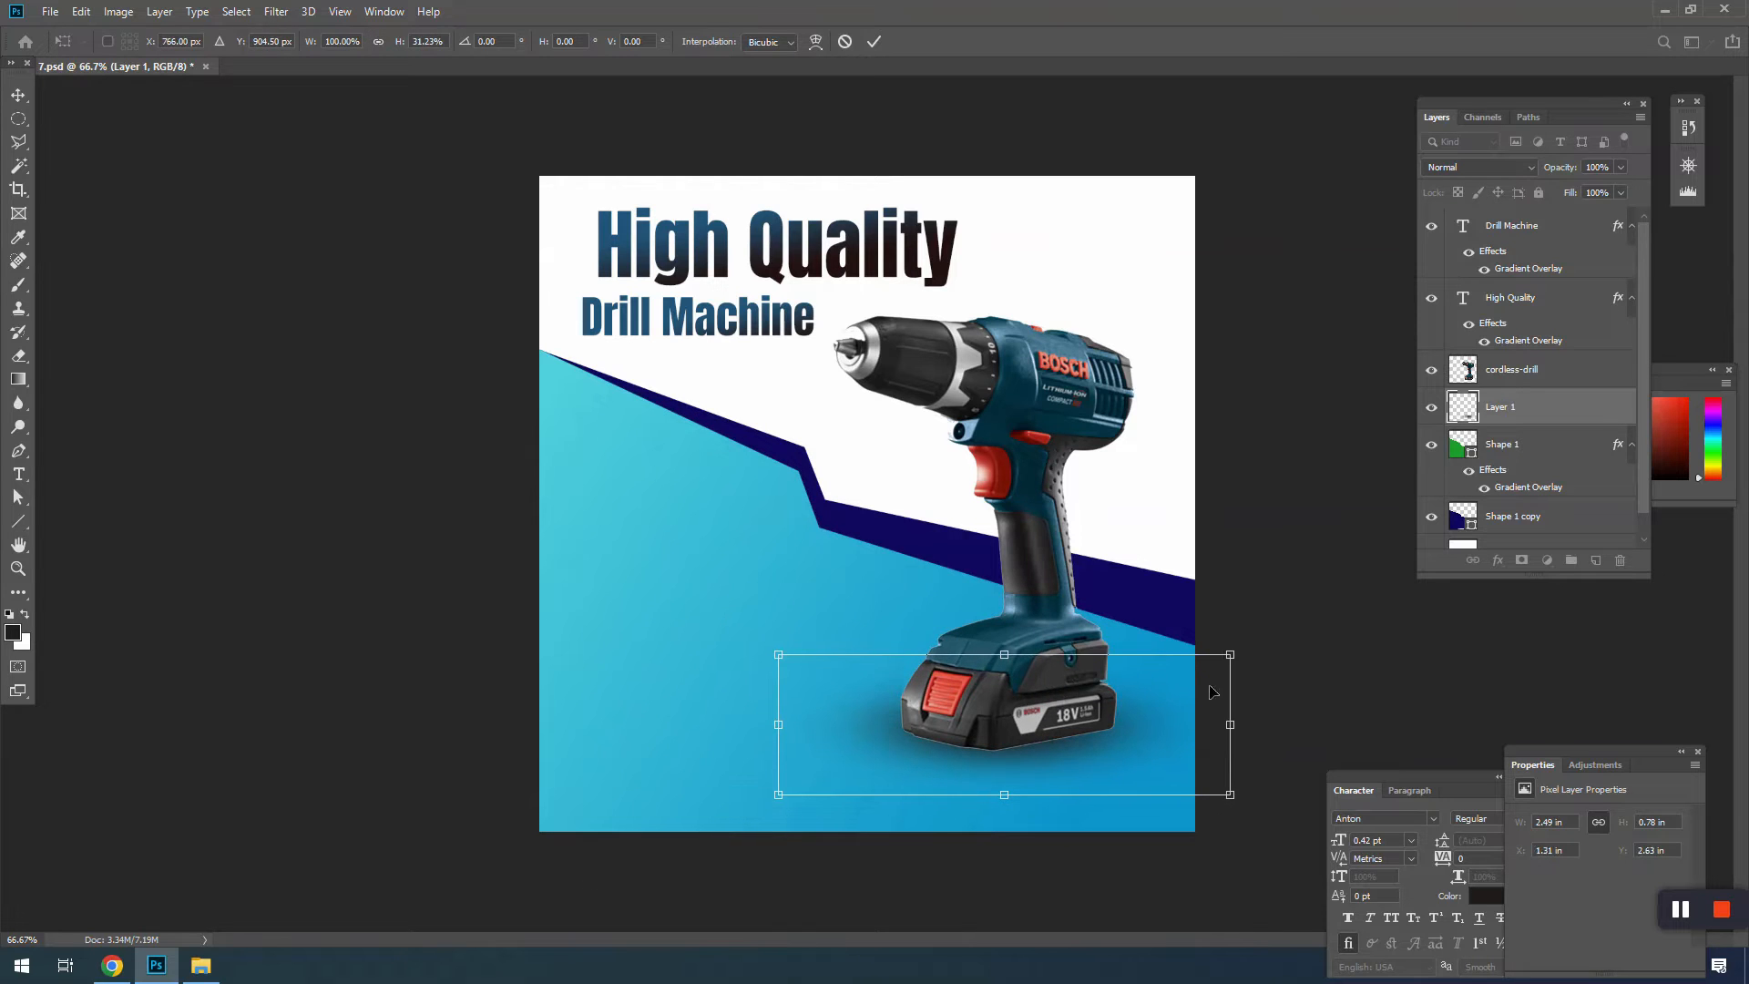
left_click_drag(1231, 654, 1273, 641)
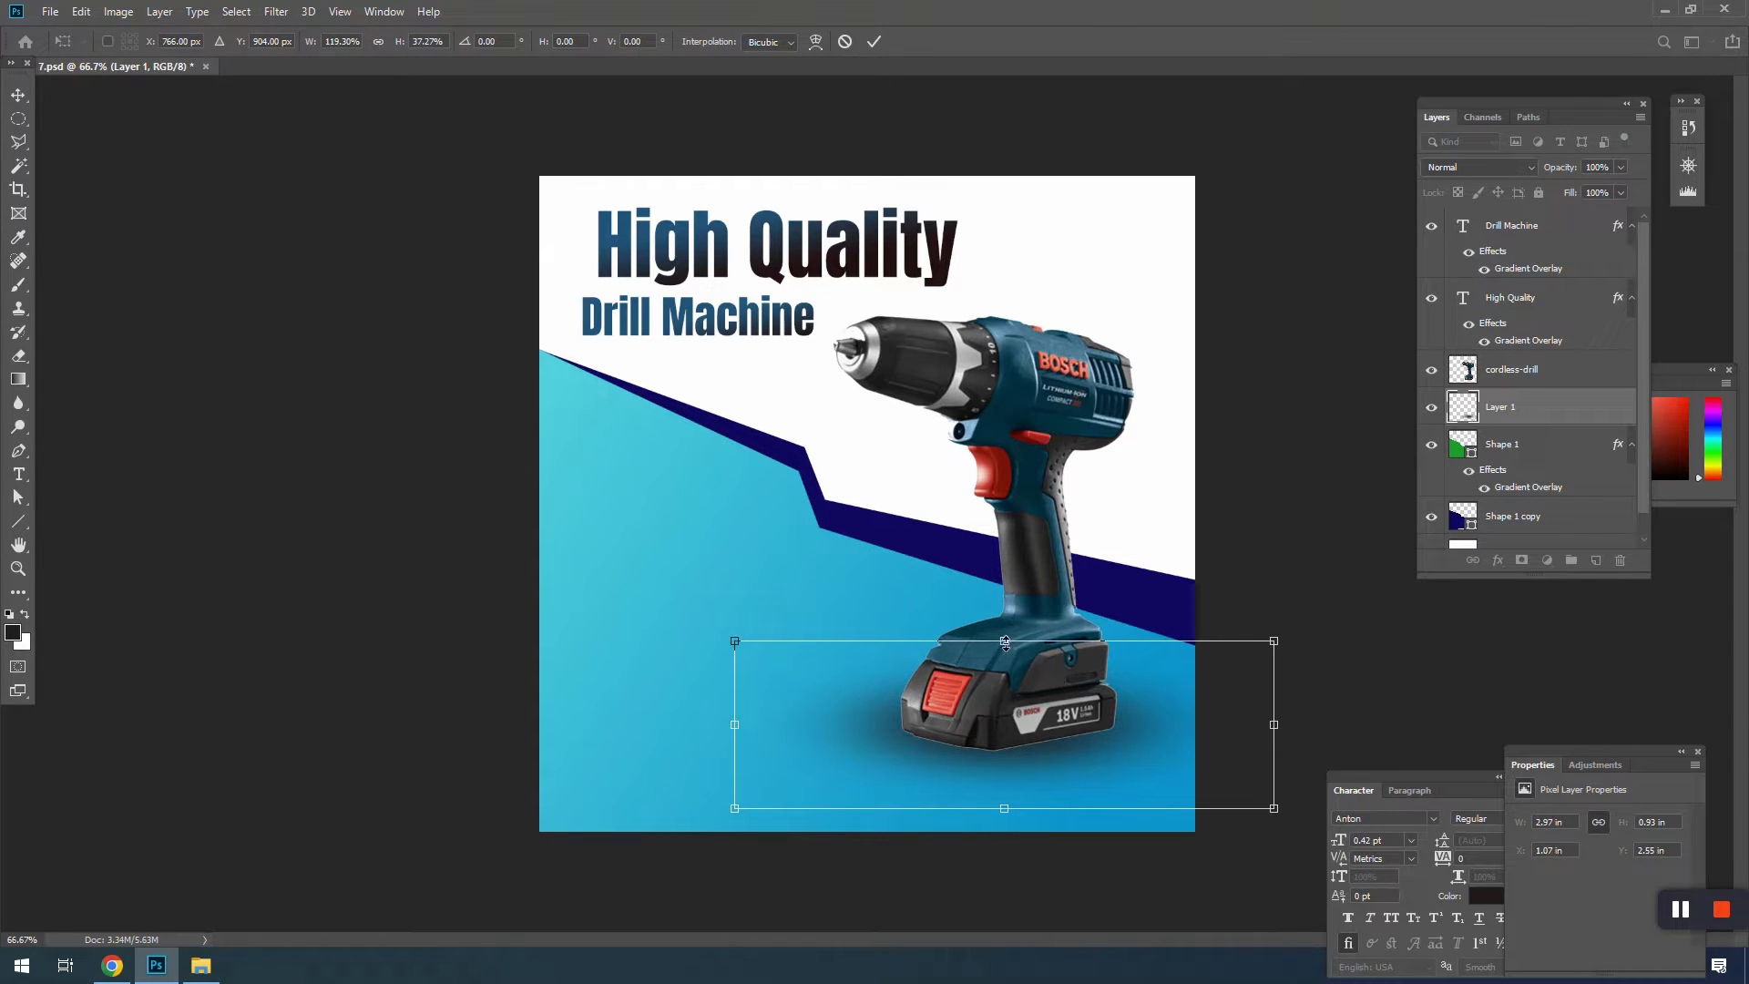
left_click_drag(1004, 642, 1052, 724)
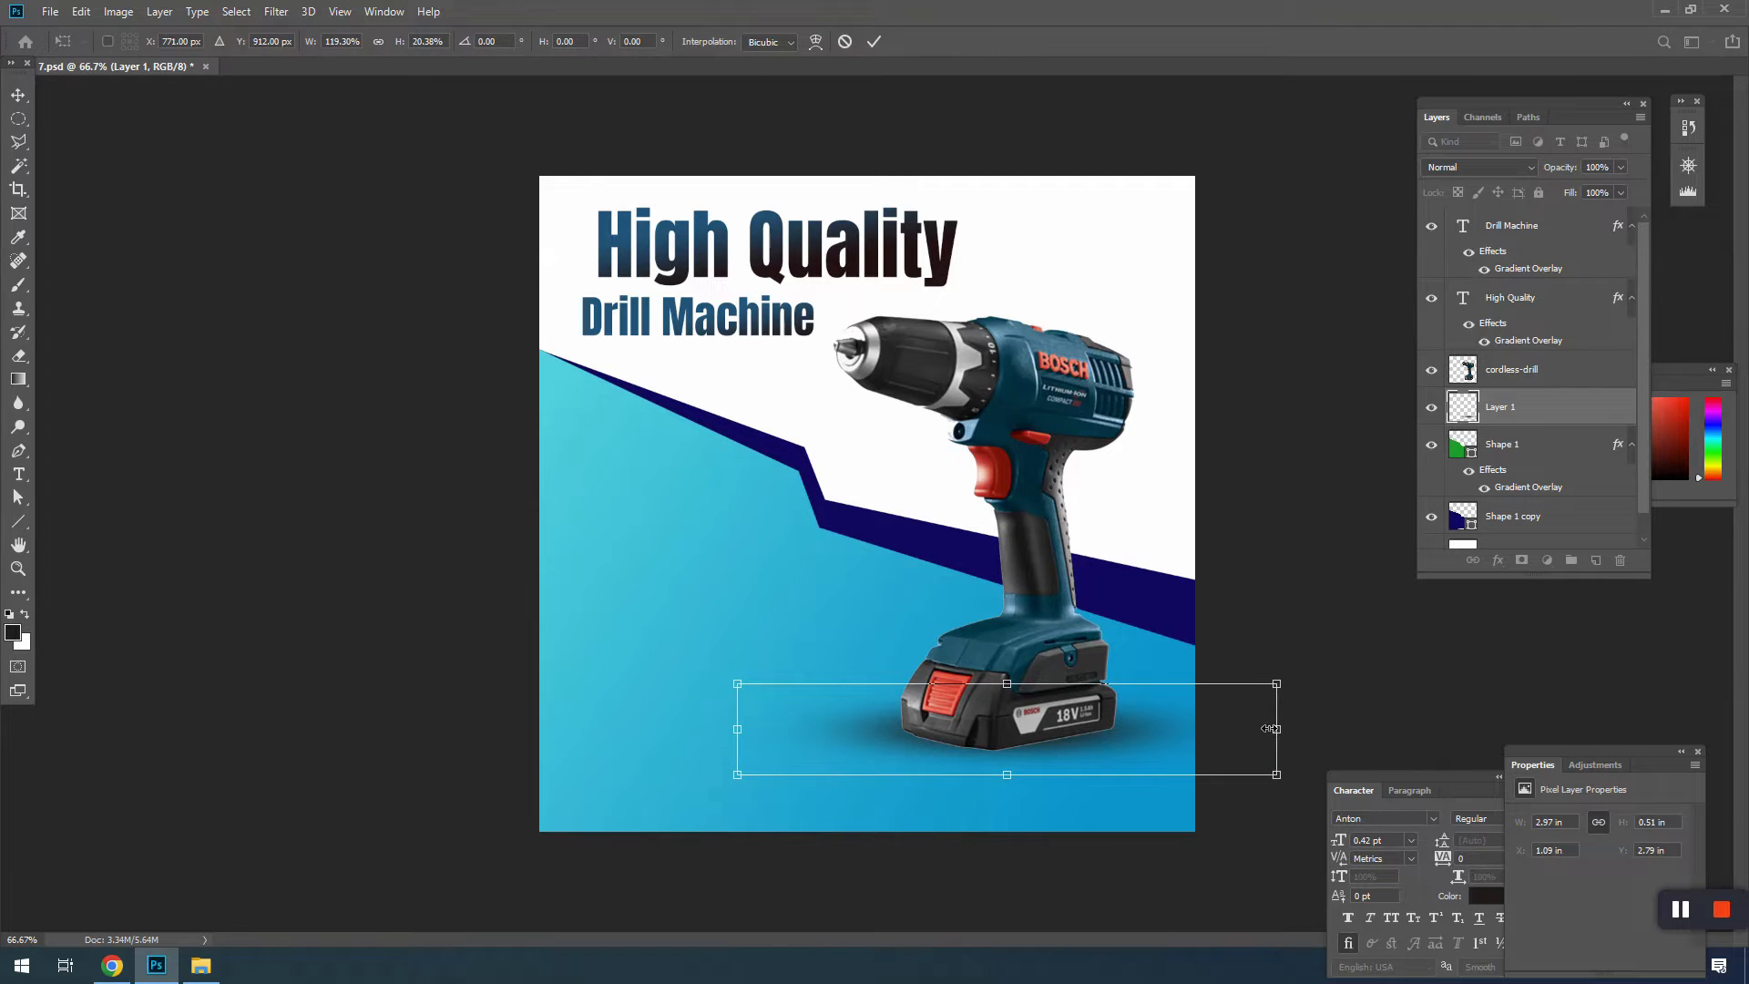
left_click_drag(1269, 728, 1242, 729)
key("Return")
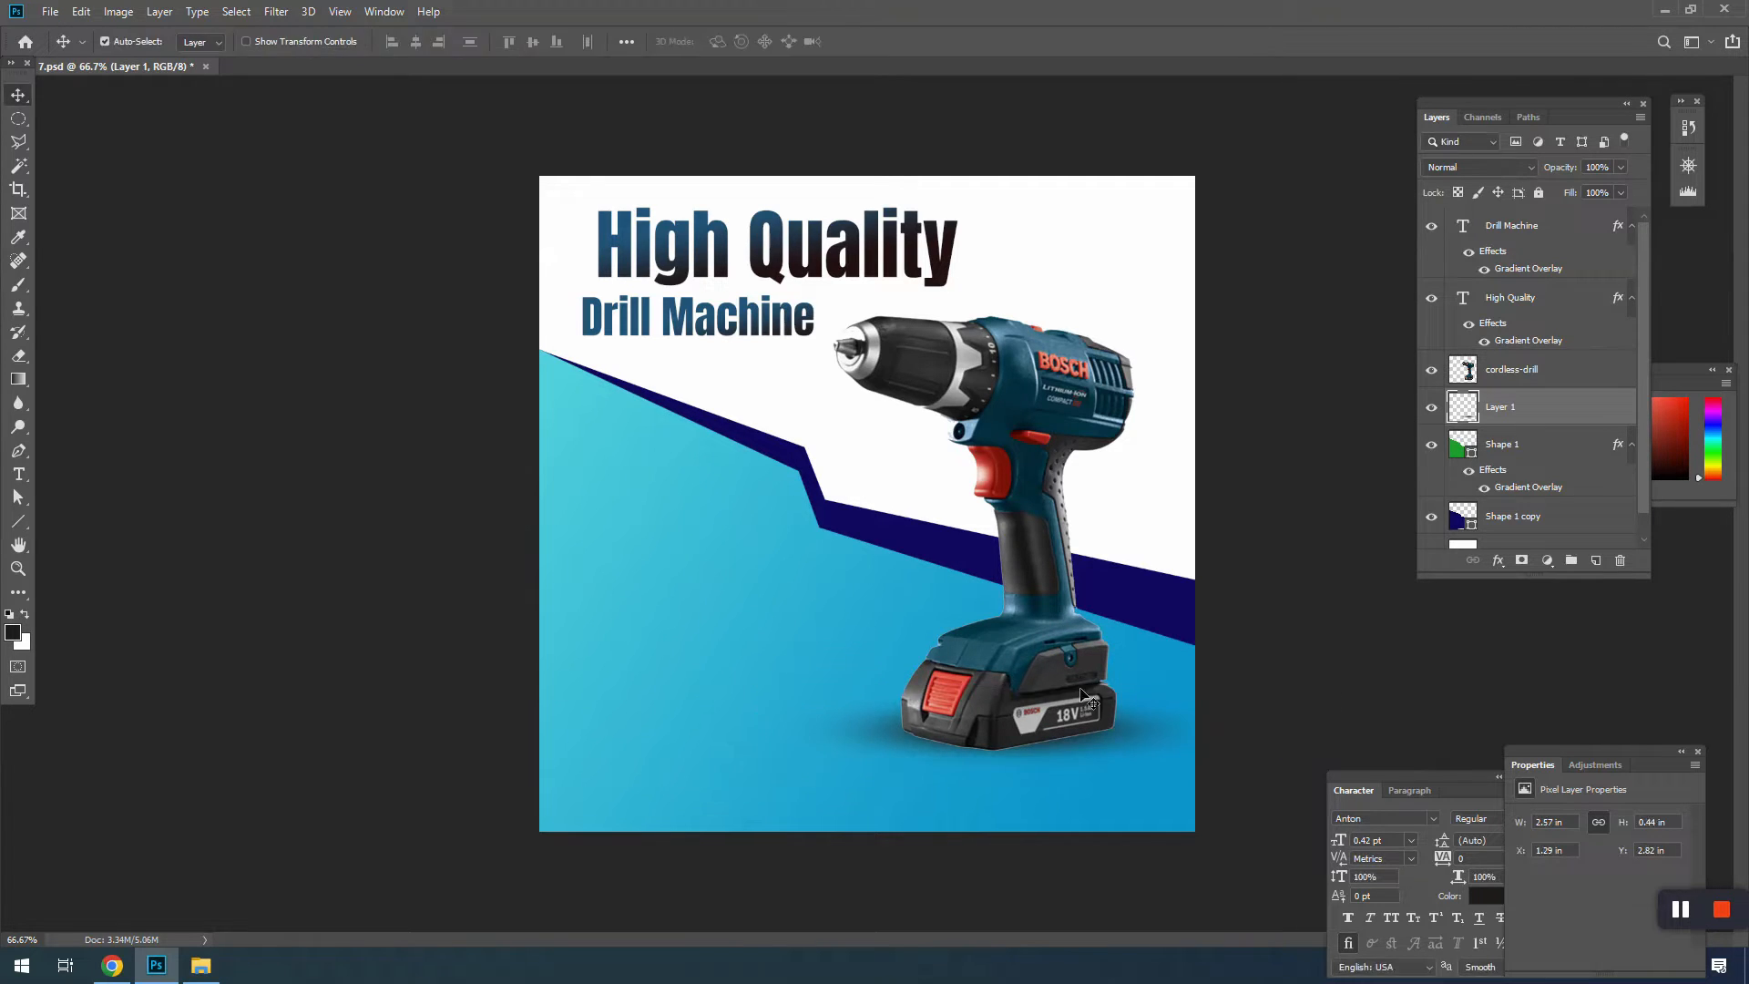
Step: Darken the lower edge of the drill's battery on the drill layer with the Burn tool at 50% midtones exposure
left_click(1081, 691)
left_click(1079, 680, "ctrl")
left_click(1079, 679, "ctrl")
left_click_drag(1079, 680, 945, 443)
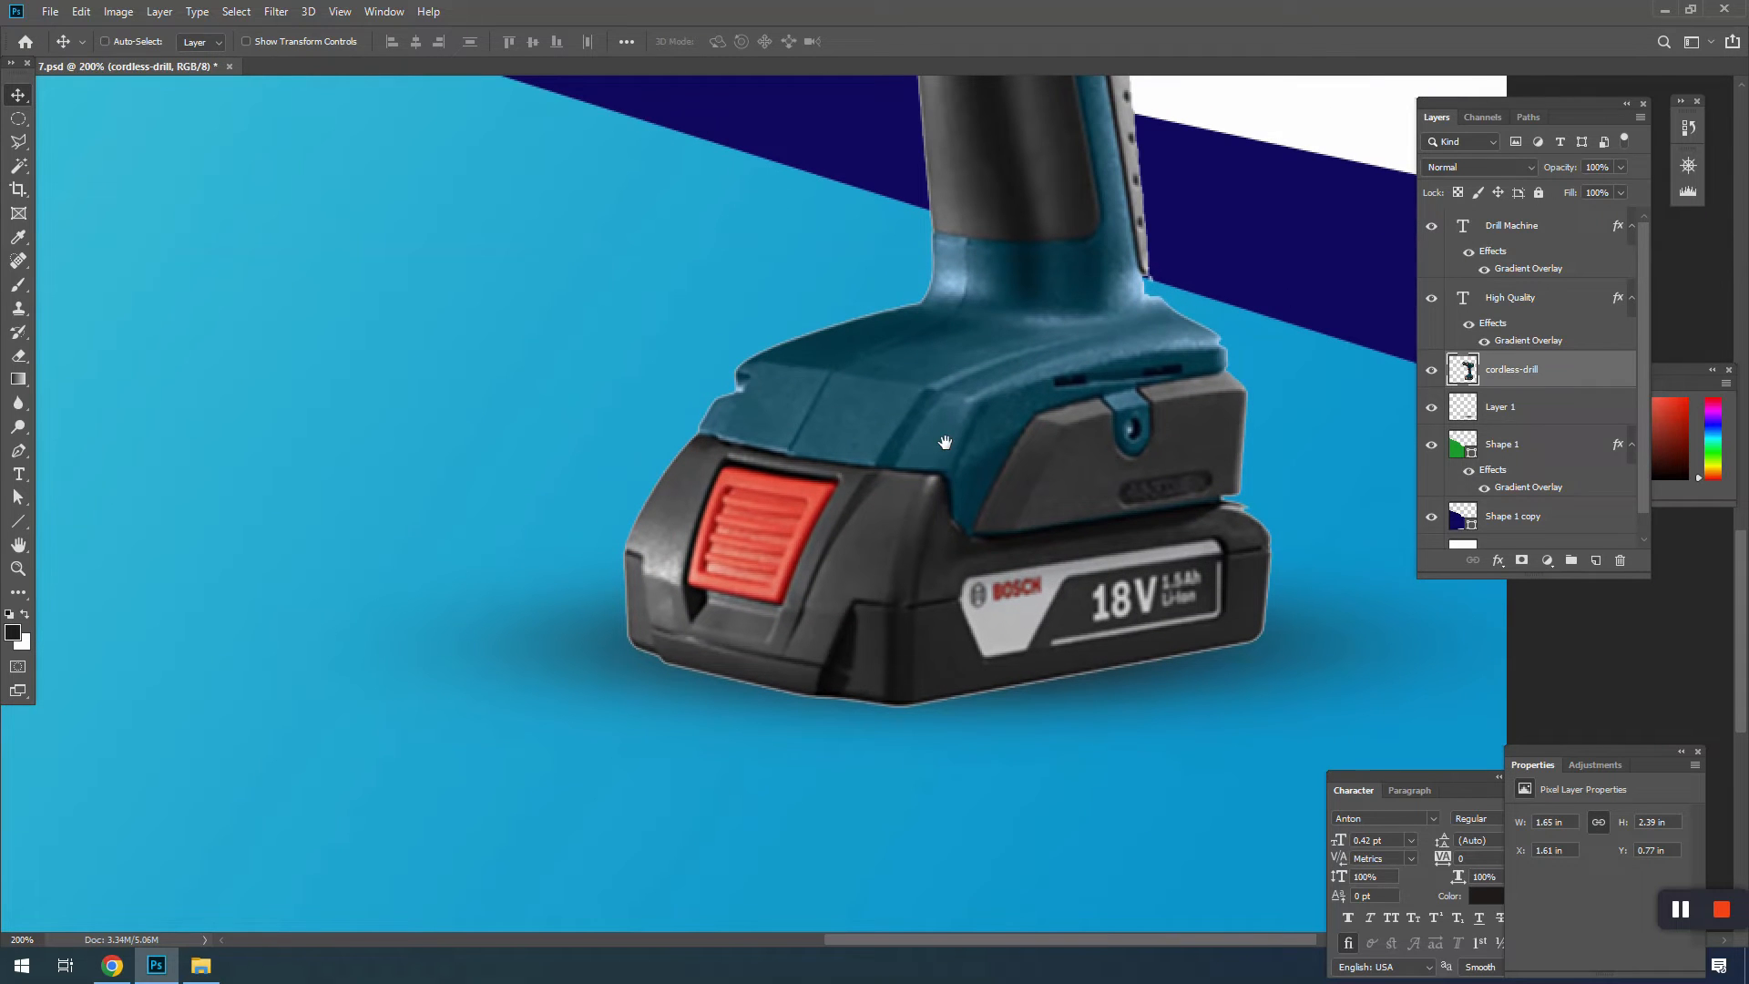
left_click(19, 425)
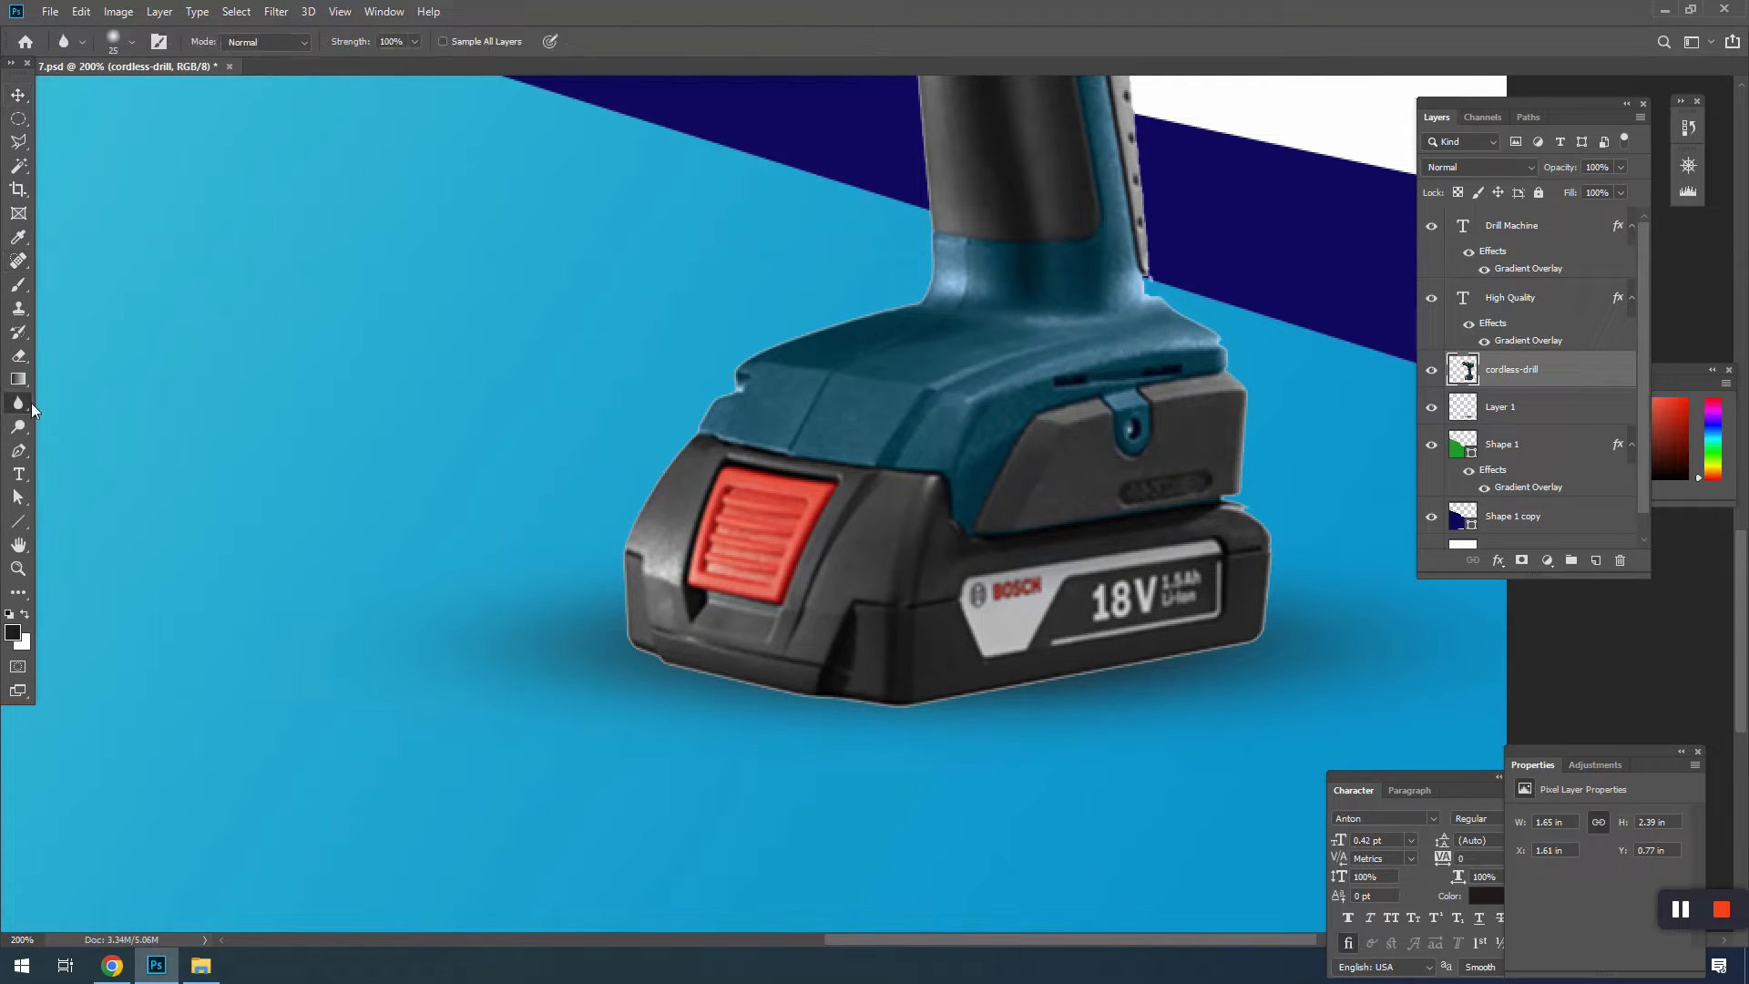
right_click(18, 430)
left_click(58, 445)
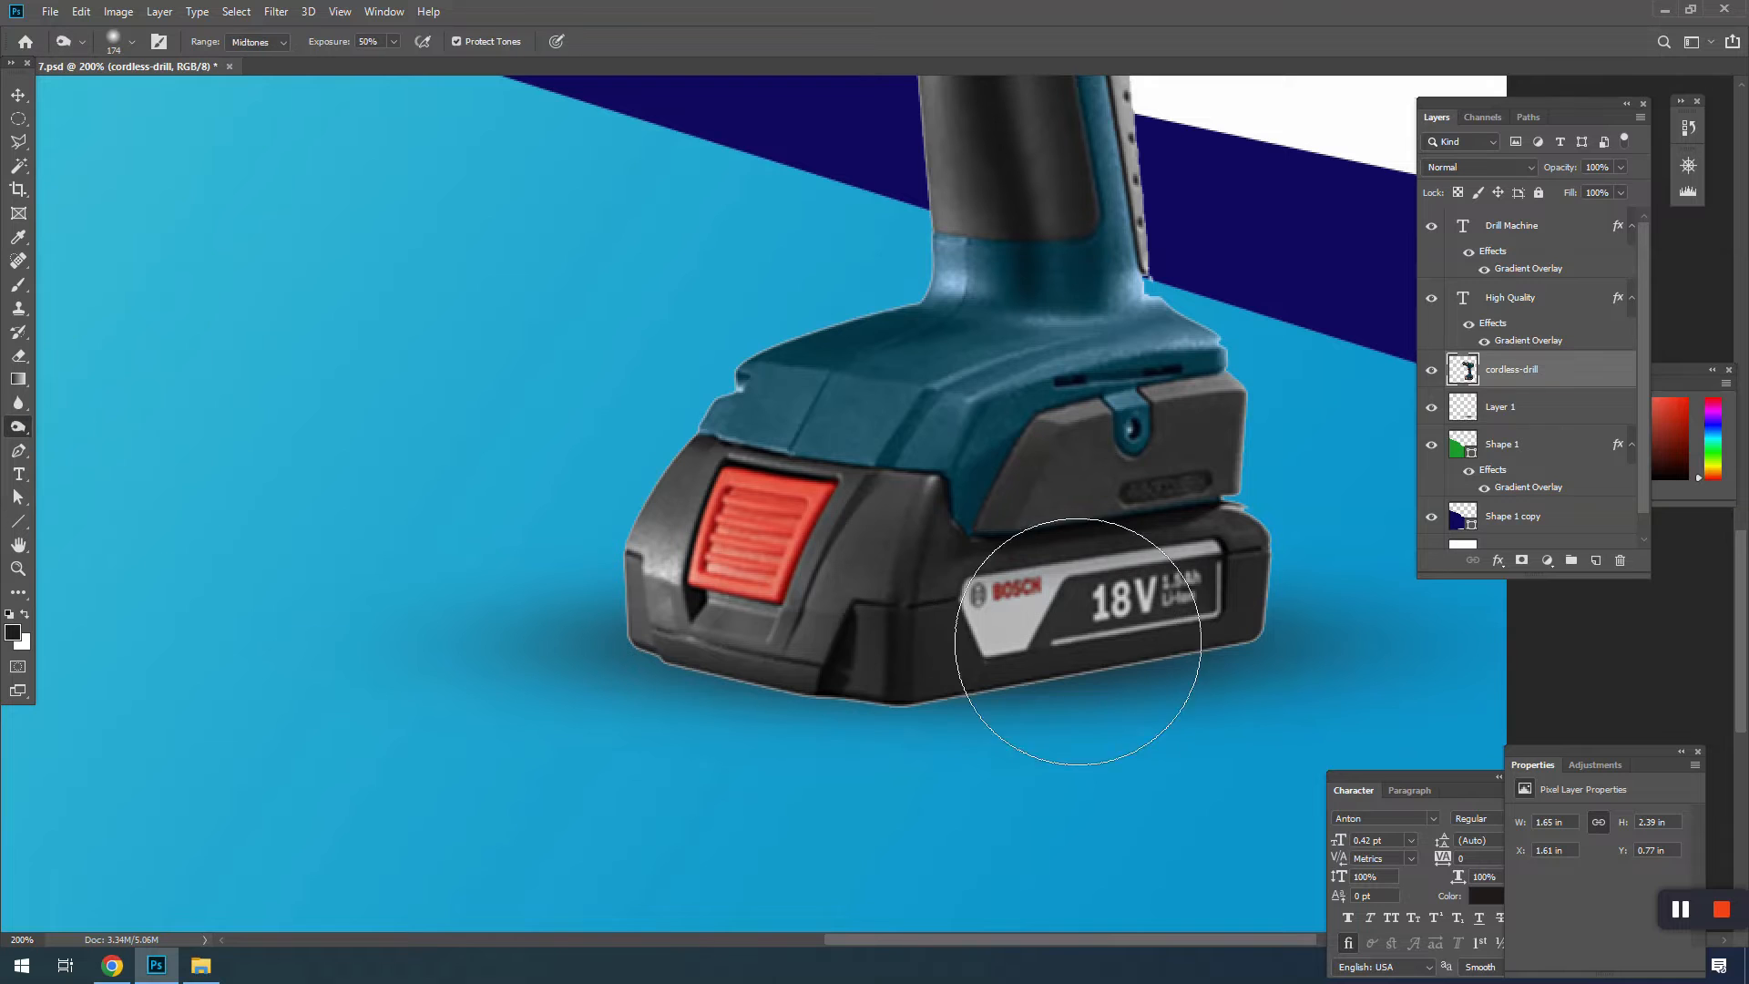
mouse_move(869, 752)
left_mouse_down()
mouse_move(945, 771)
mouse_move(1318, 622)
mouse_move(1277, 610)
mouse_move(1196, 698)
mouse_move(743, 730)
mouse_move(1195, 728)
mouse_move(807, 715)
mouse_move(974, 760)
mouse_move(1128, 749)
mouse_move(1348, 629)
mouse_move(1314, 588)
mouse_move(1335, 612)
mouse_move(1307, 702)
mouse_move(901, 783)
mouse_move(1213, 753)
mouse_move(924, 769)
mouse_move(714, 735)
left_mouse_up()
key("space")
key("ctrl+minus")
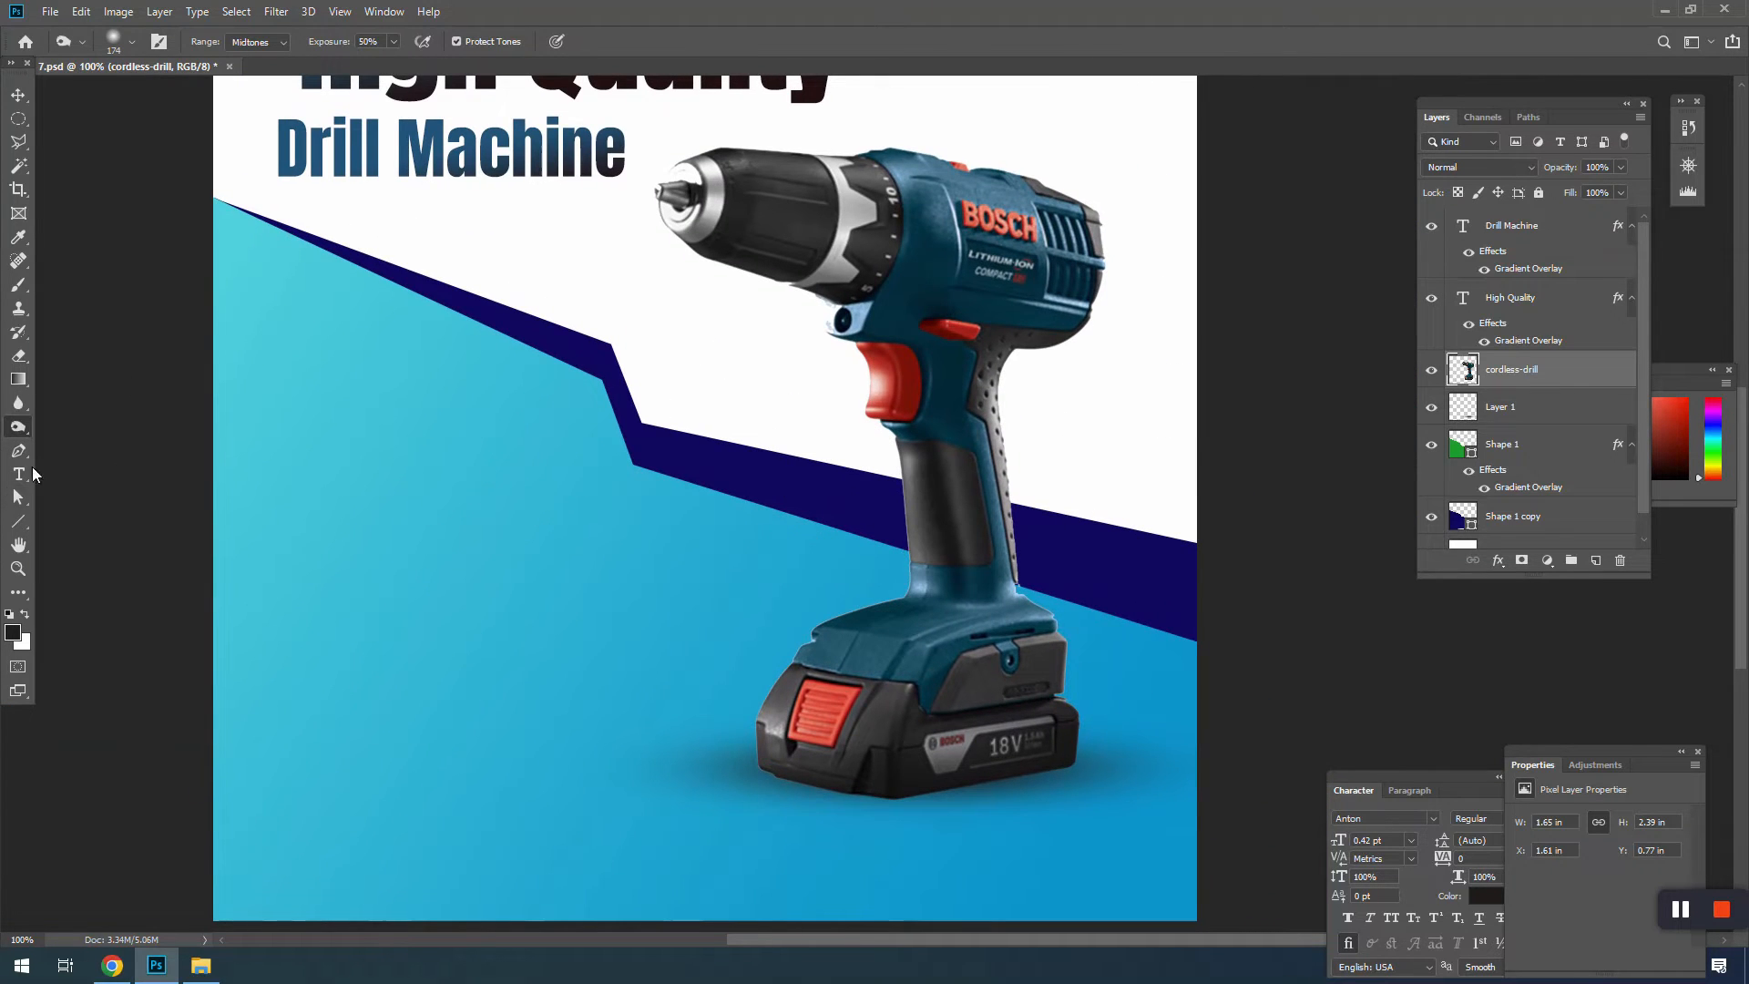
Step: Brighten the edges of the drill's handle with the Dodge tool on highlights at 54% exposure, using a 200 px brush
right_click(18, 426)
left_click(82, 428)
key("ctrl+plus")
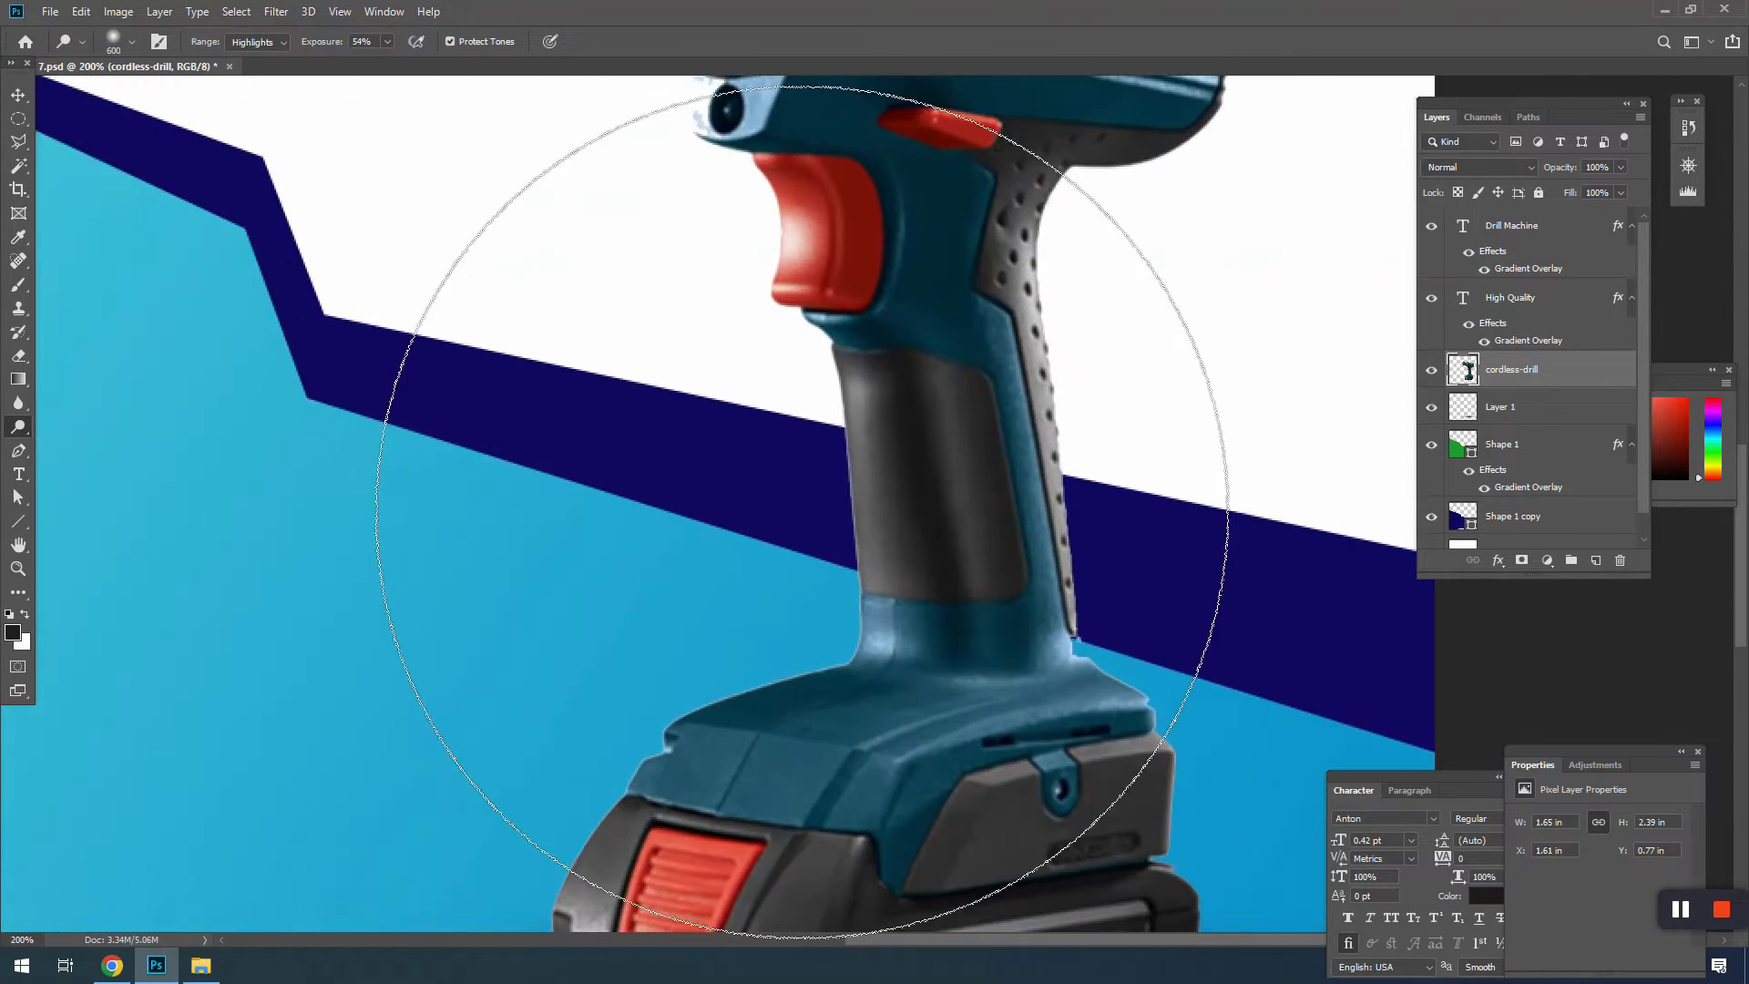
key("bracketleft")
key("bracketleft")
key("bracketleft")
key("bracketleft")
key("bracketleft")
key("bracketleft")
key("bracketleft")
key("bracketleft")
key("bracketleft")
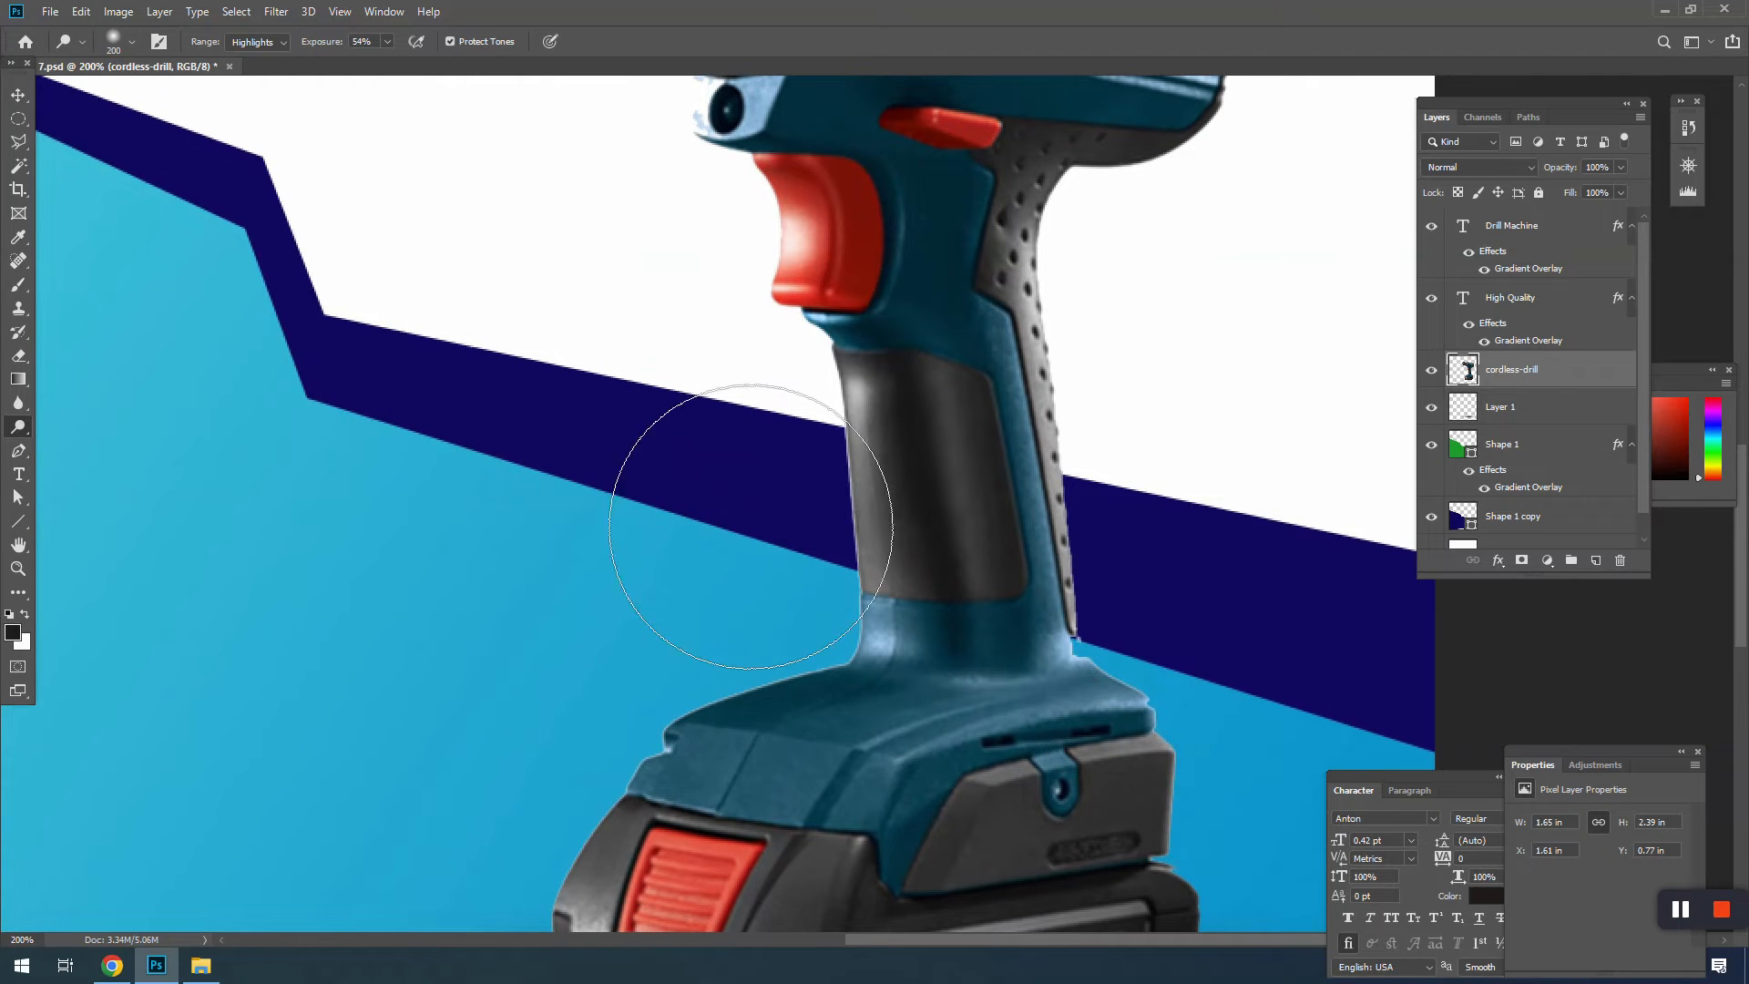
scroll(702, 370, "up", 5)
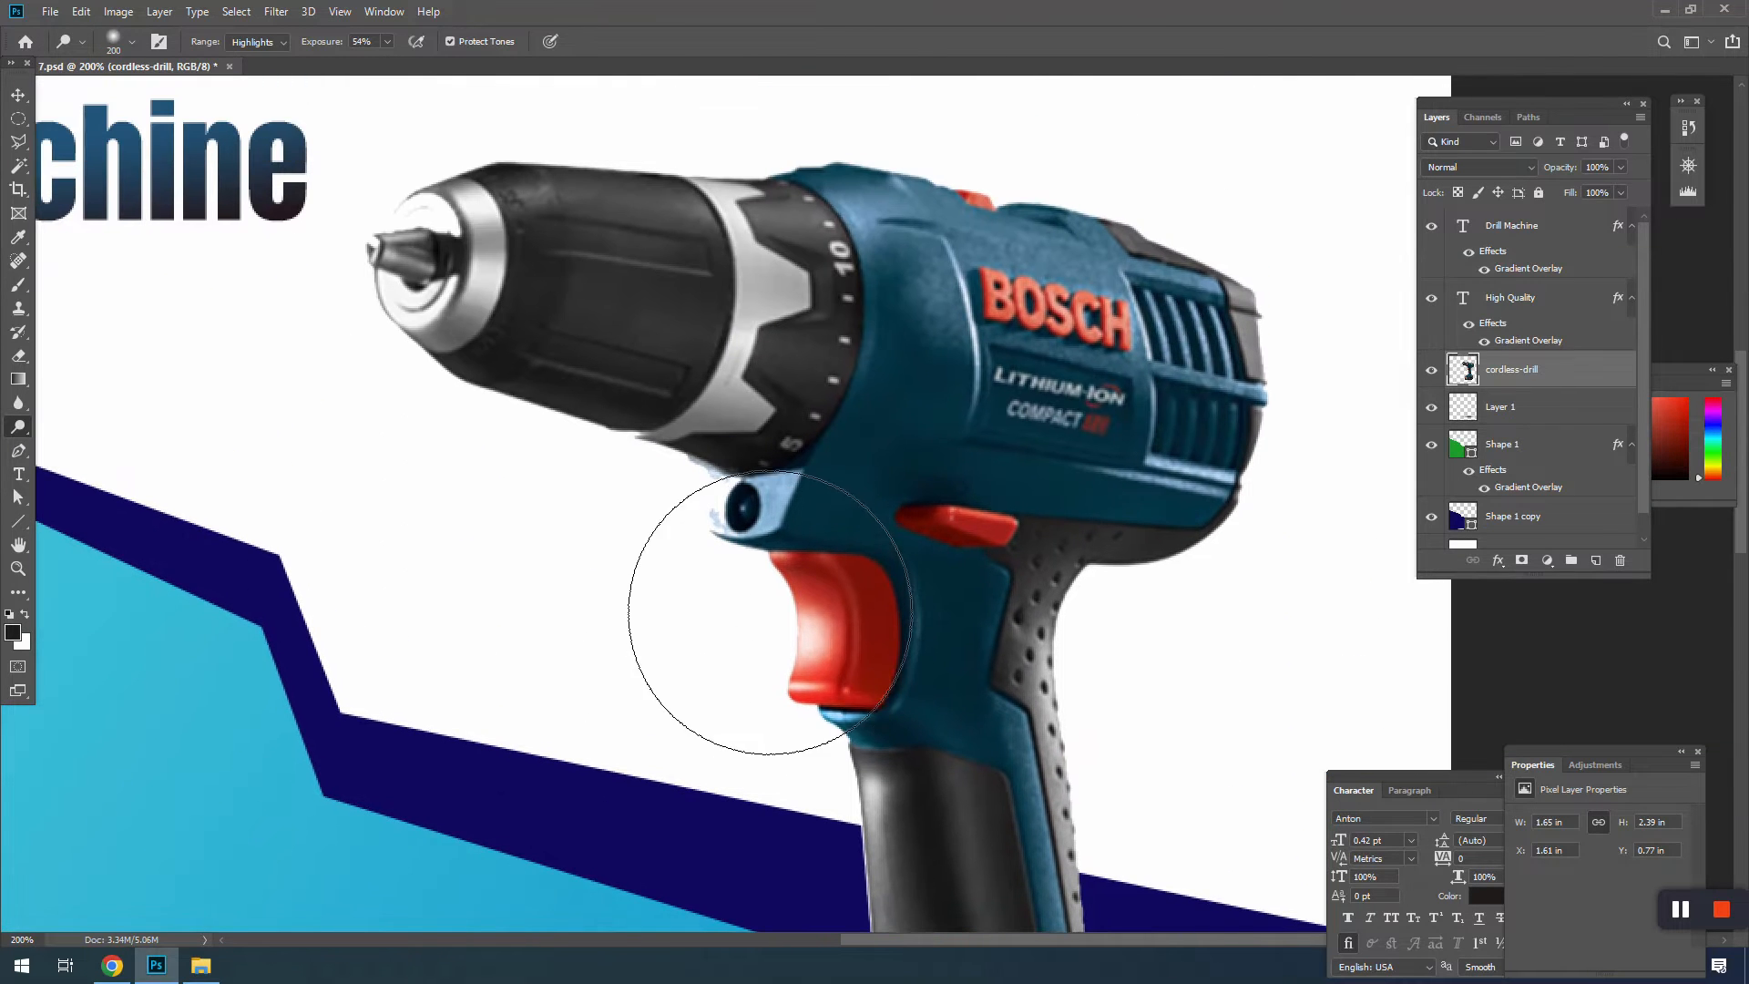
Step: Dodge the highlights along the drill's chuck, top and rear housing with a 125 px brush
key("bracketleft")
key("bracketleft")
key("bracketleft")
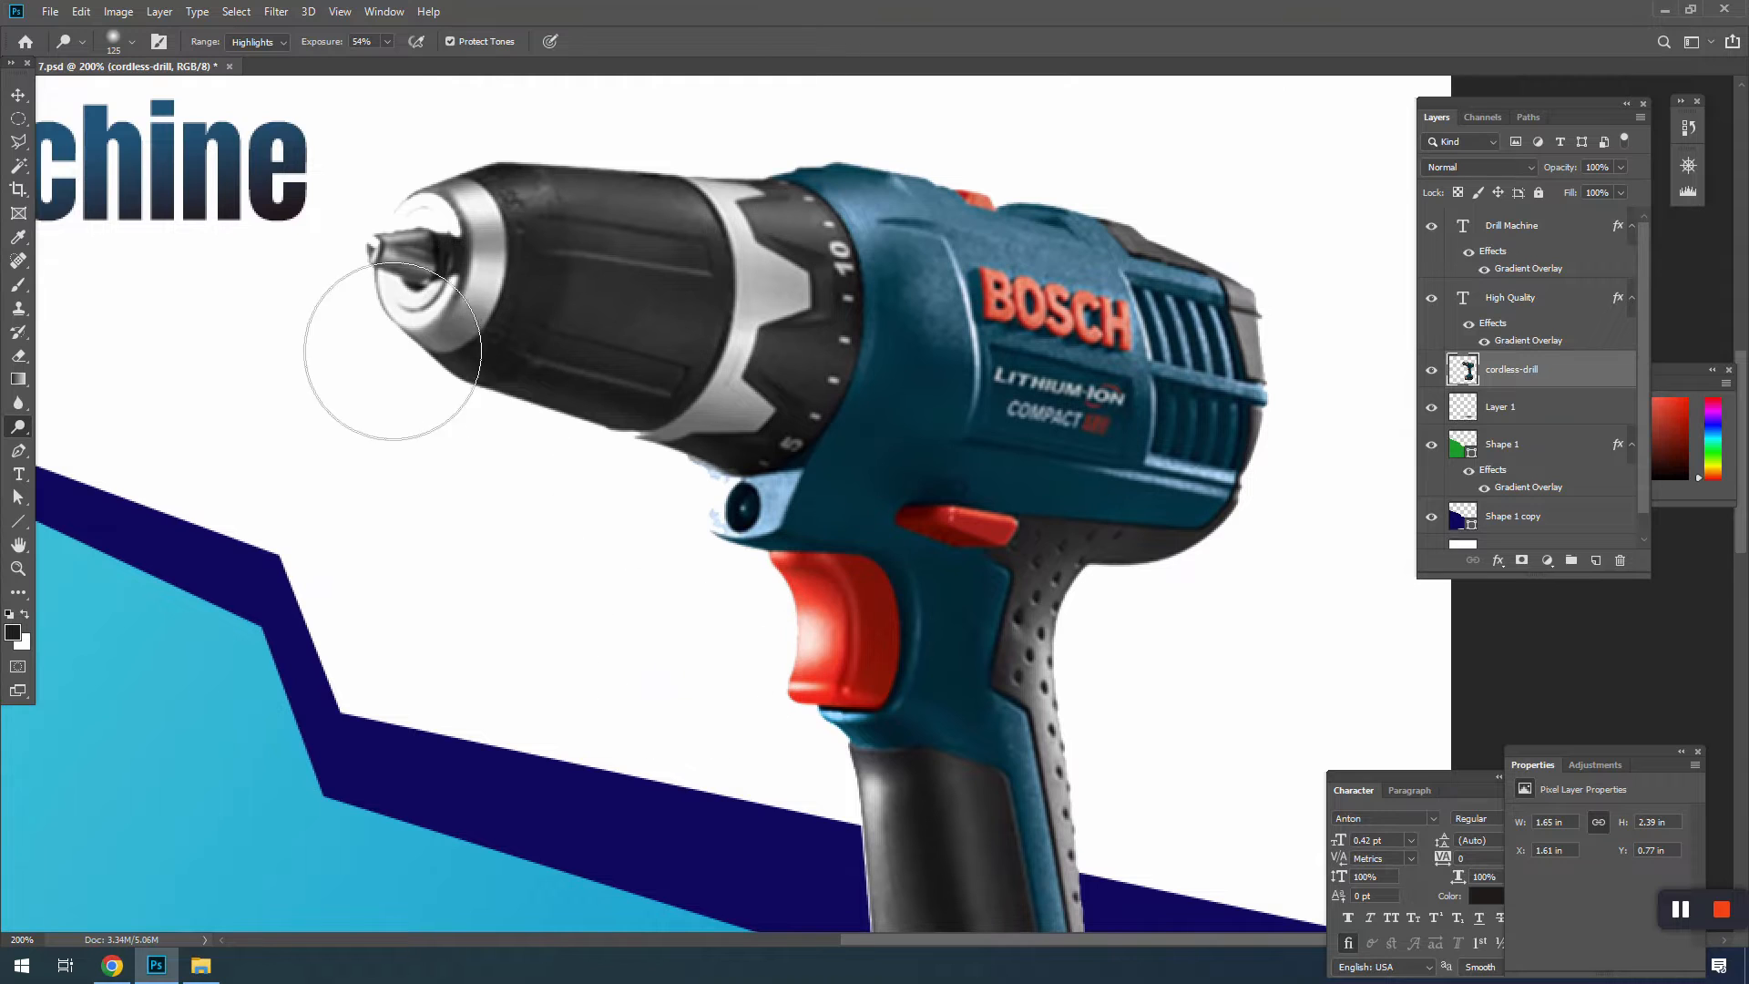
left_click_drag(1070, 285, 660, 414)
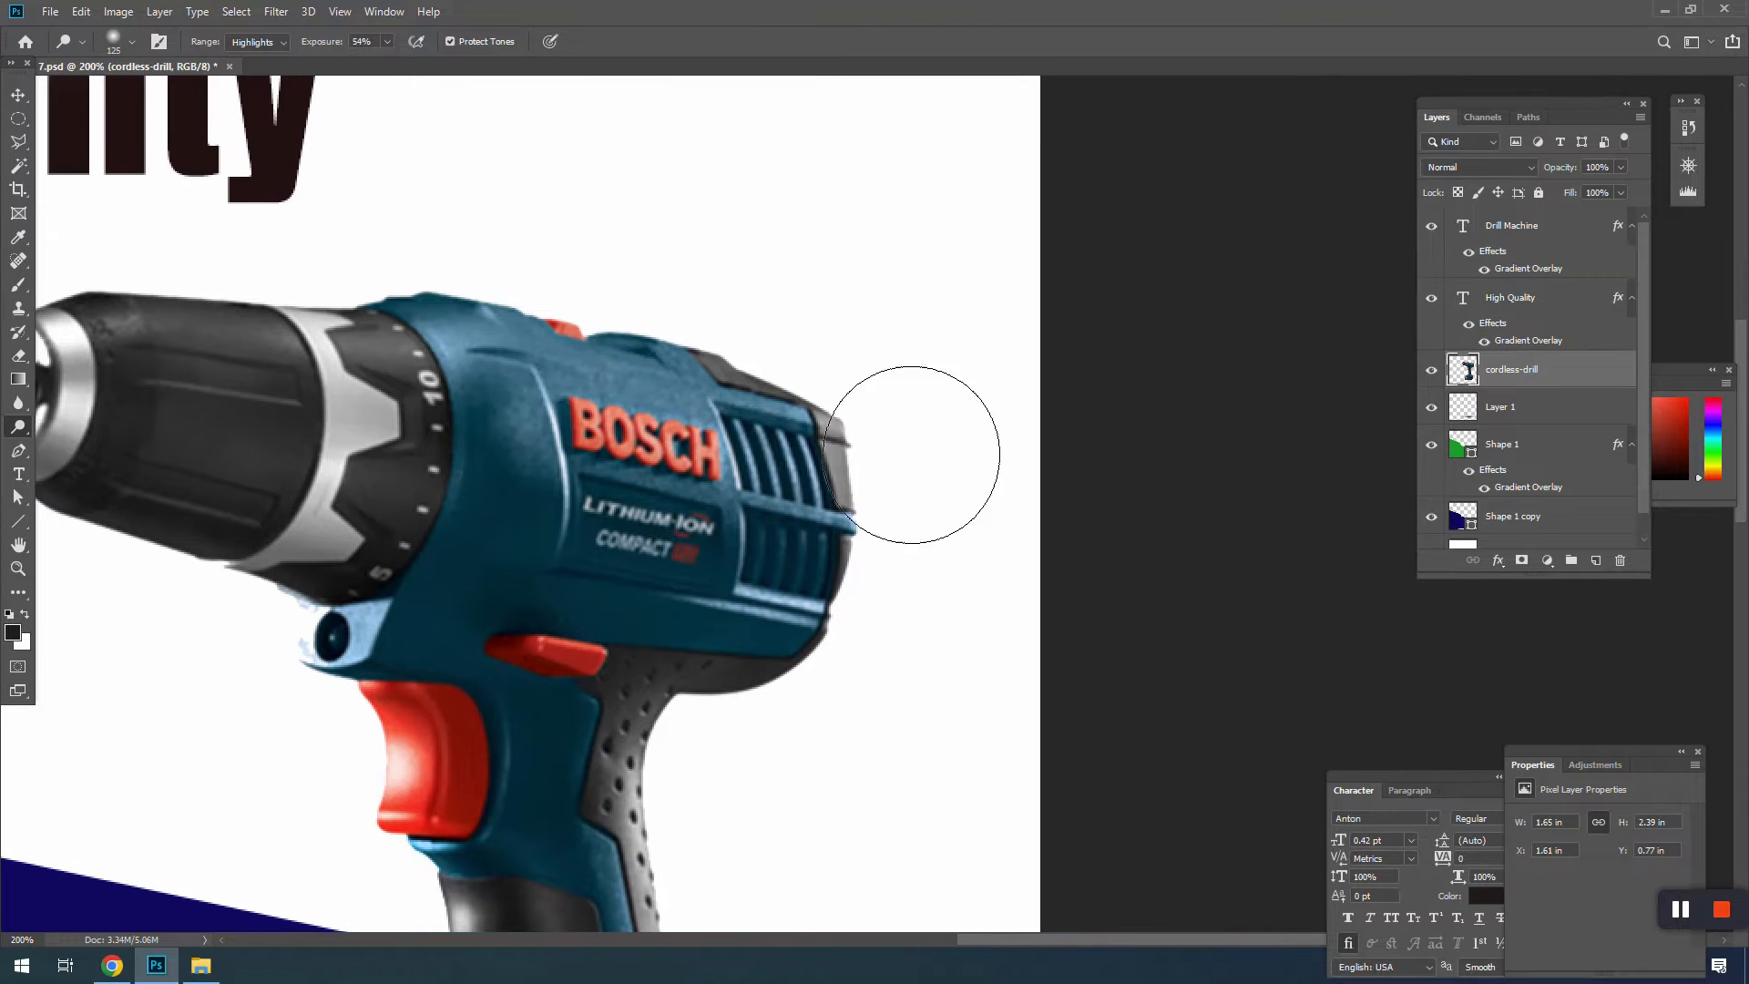
left_click_drag(924, 507, 1011, 393)
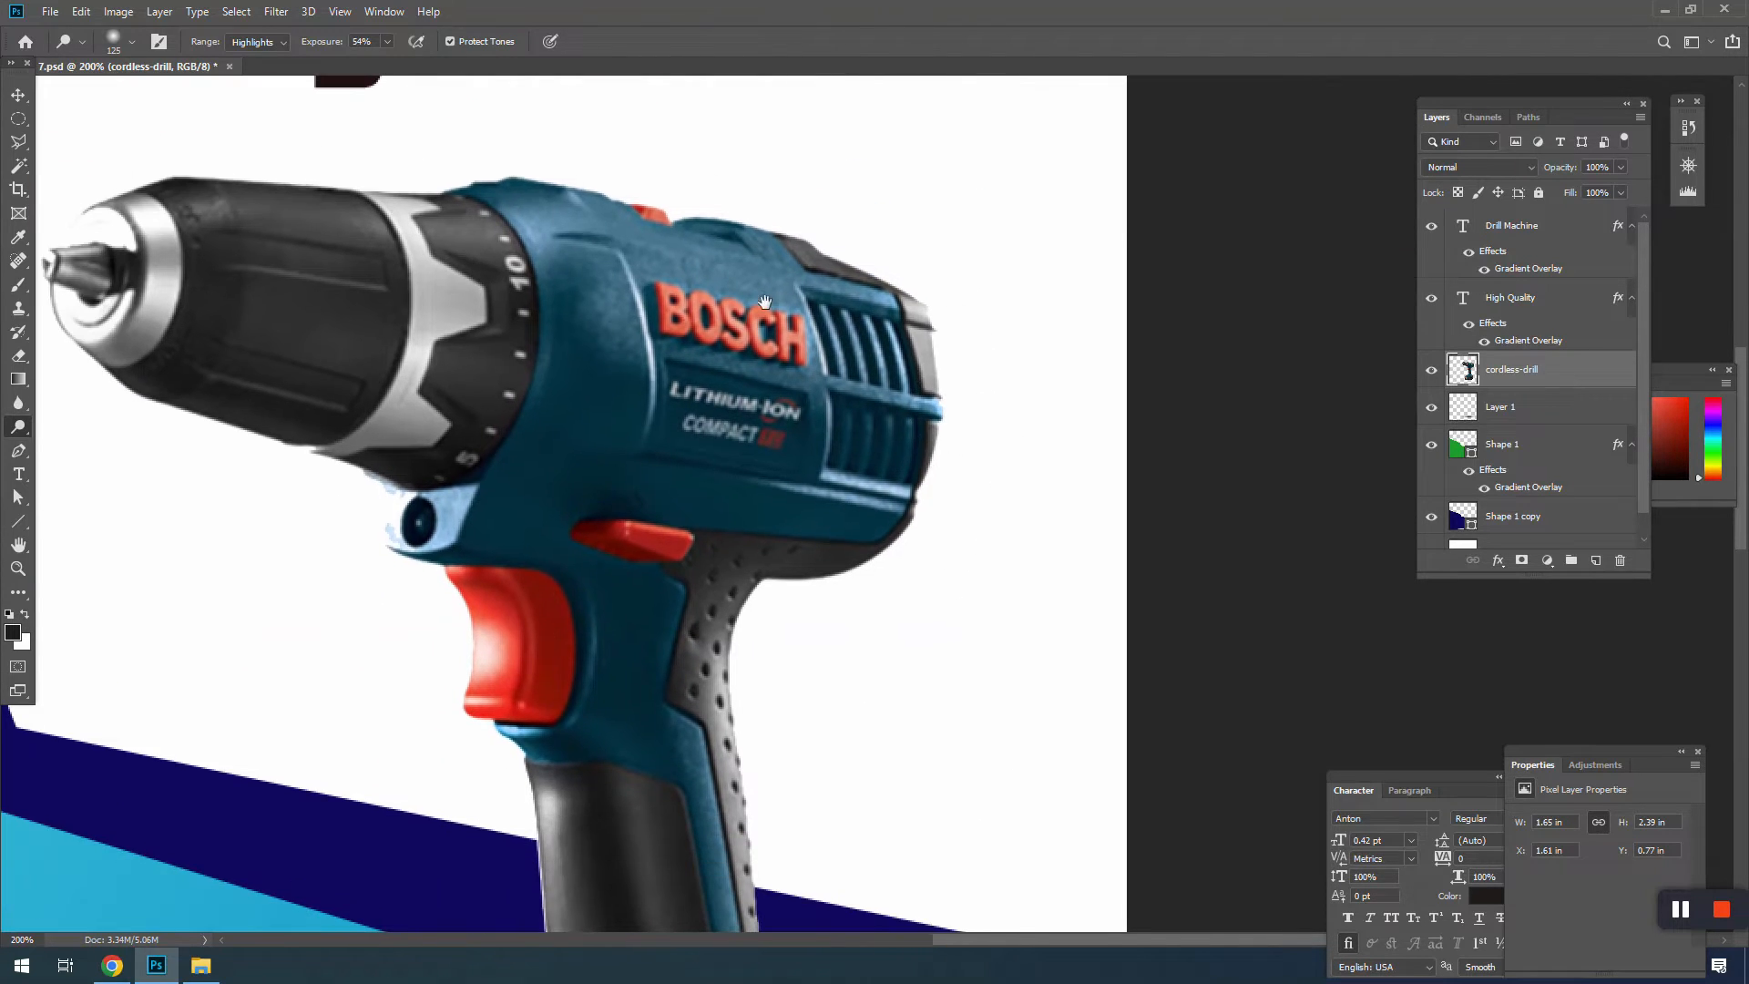
left_click(566, 210)
key("ctrl+minus")
key("ctrl+minus")
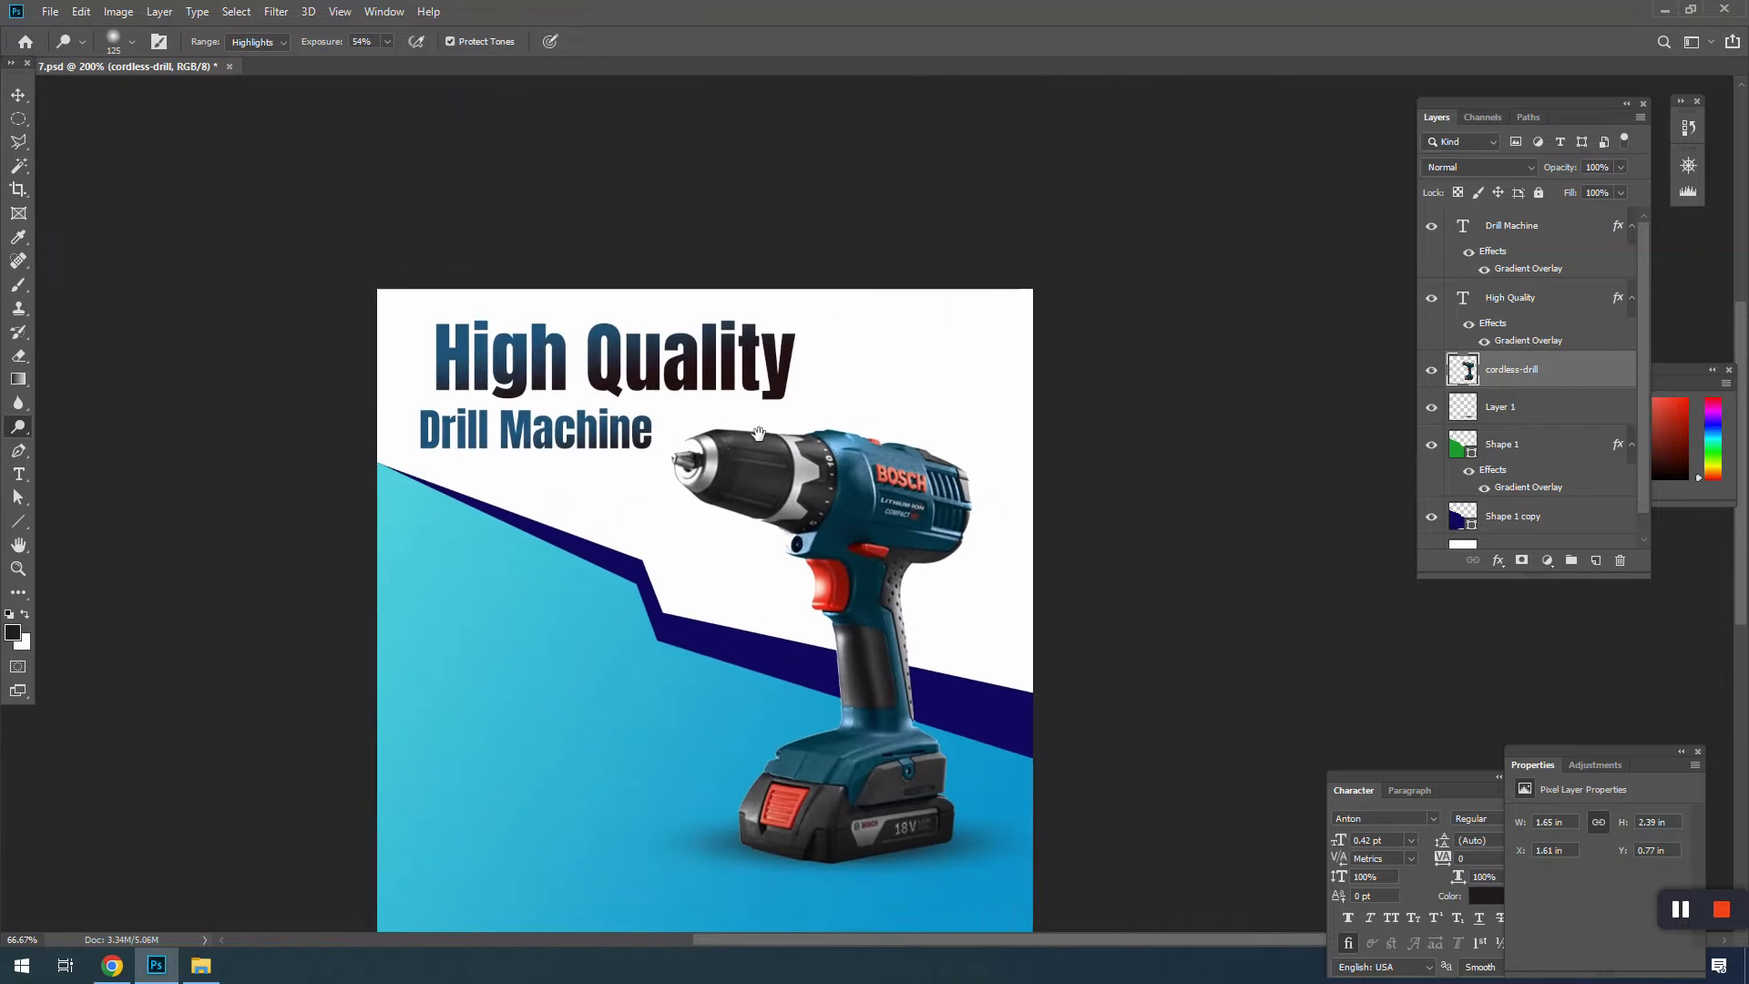
Step: Touch up the highlights around the drill's trigger with a smaller Dodge brush and save the document
key("bracketleft")
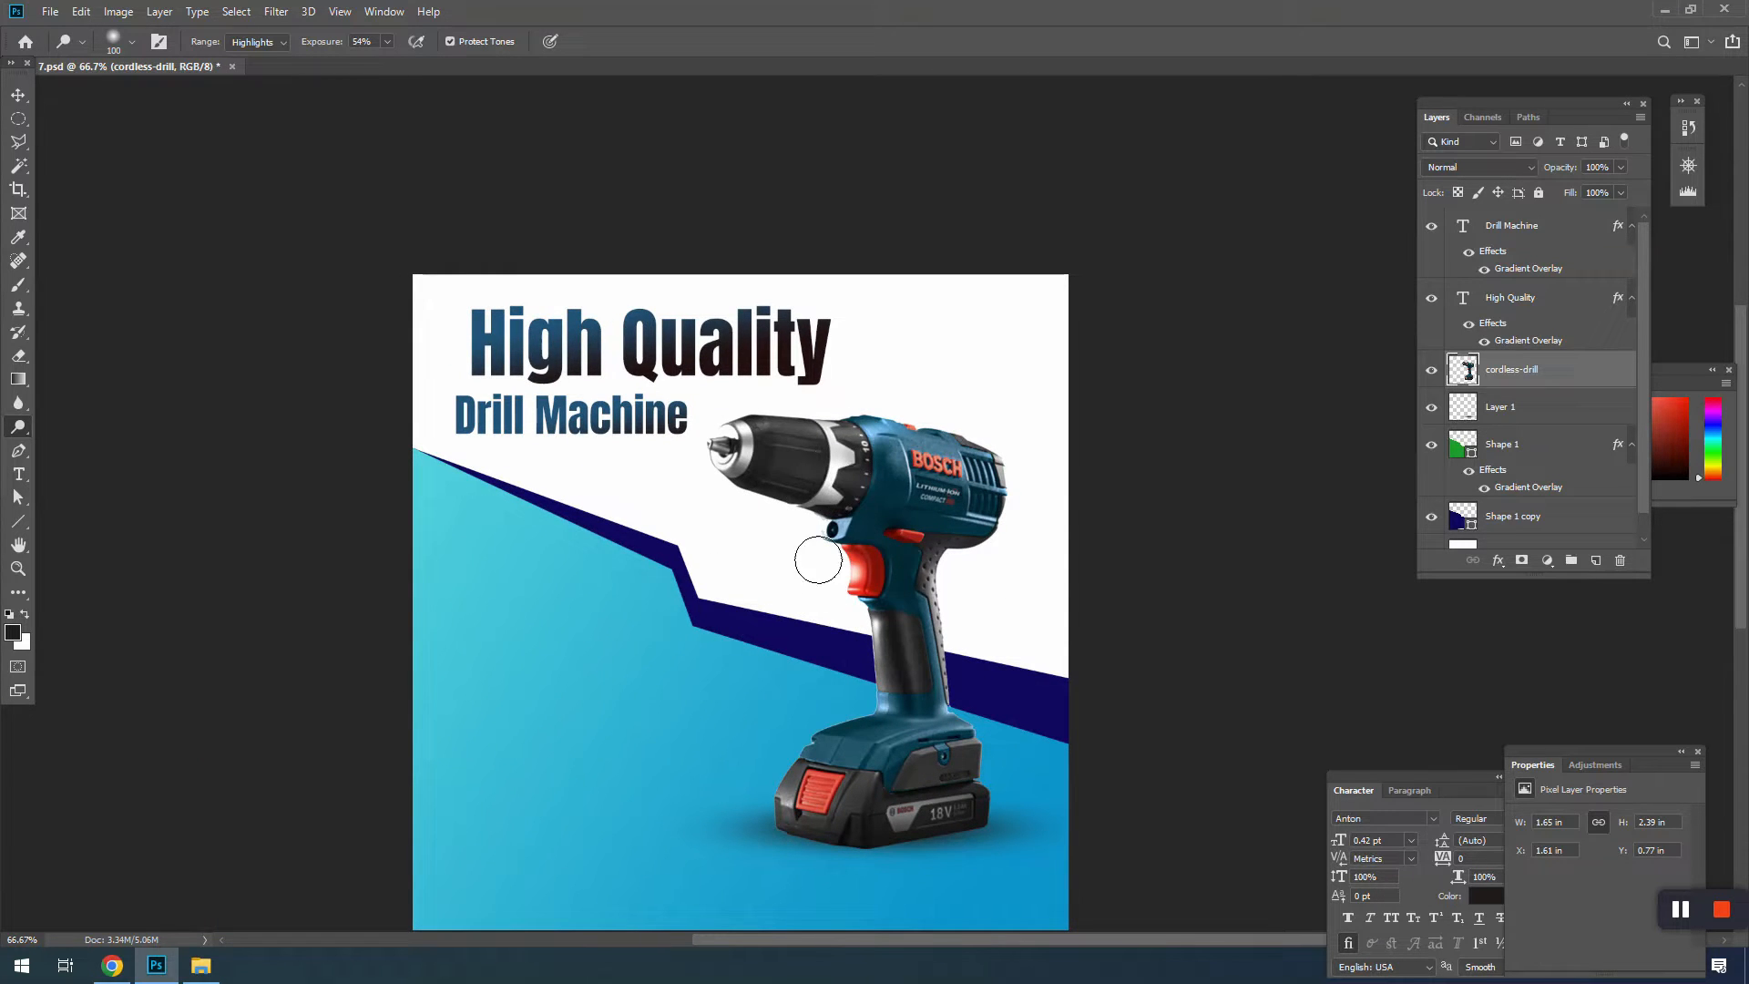
key("bracketleft")
key("bracketright")
key("v")
key("ctrl+minus")
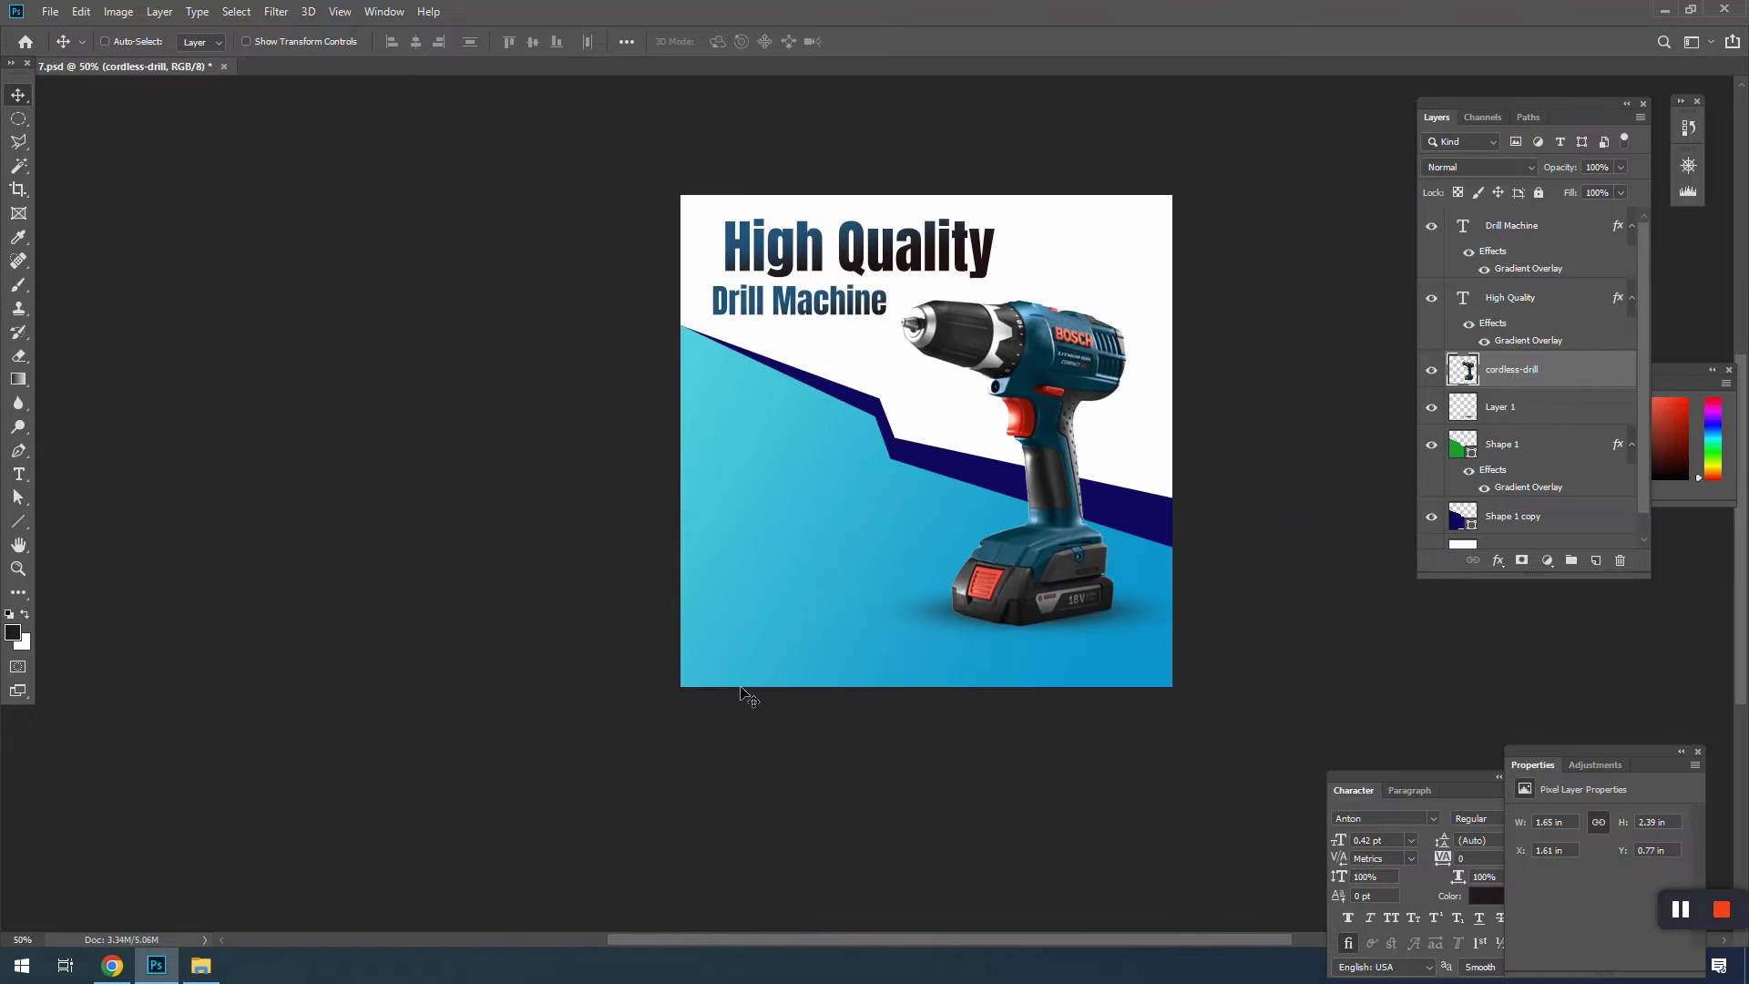
key("ctrl+s")
Step: Select the gradient shape and the navy band together and nudge both slightly down
left_click_drag(648, 351, 853, 389)
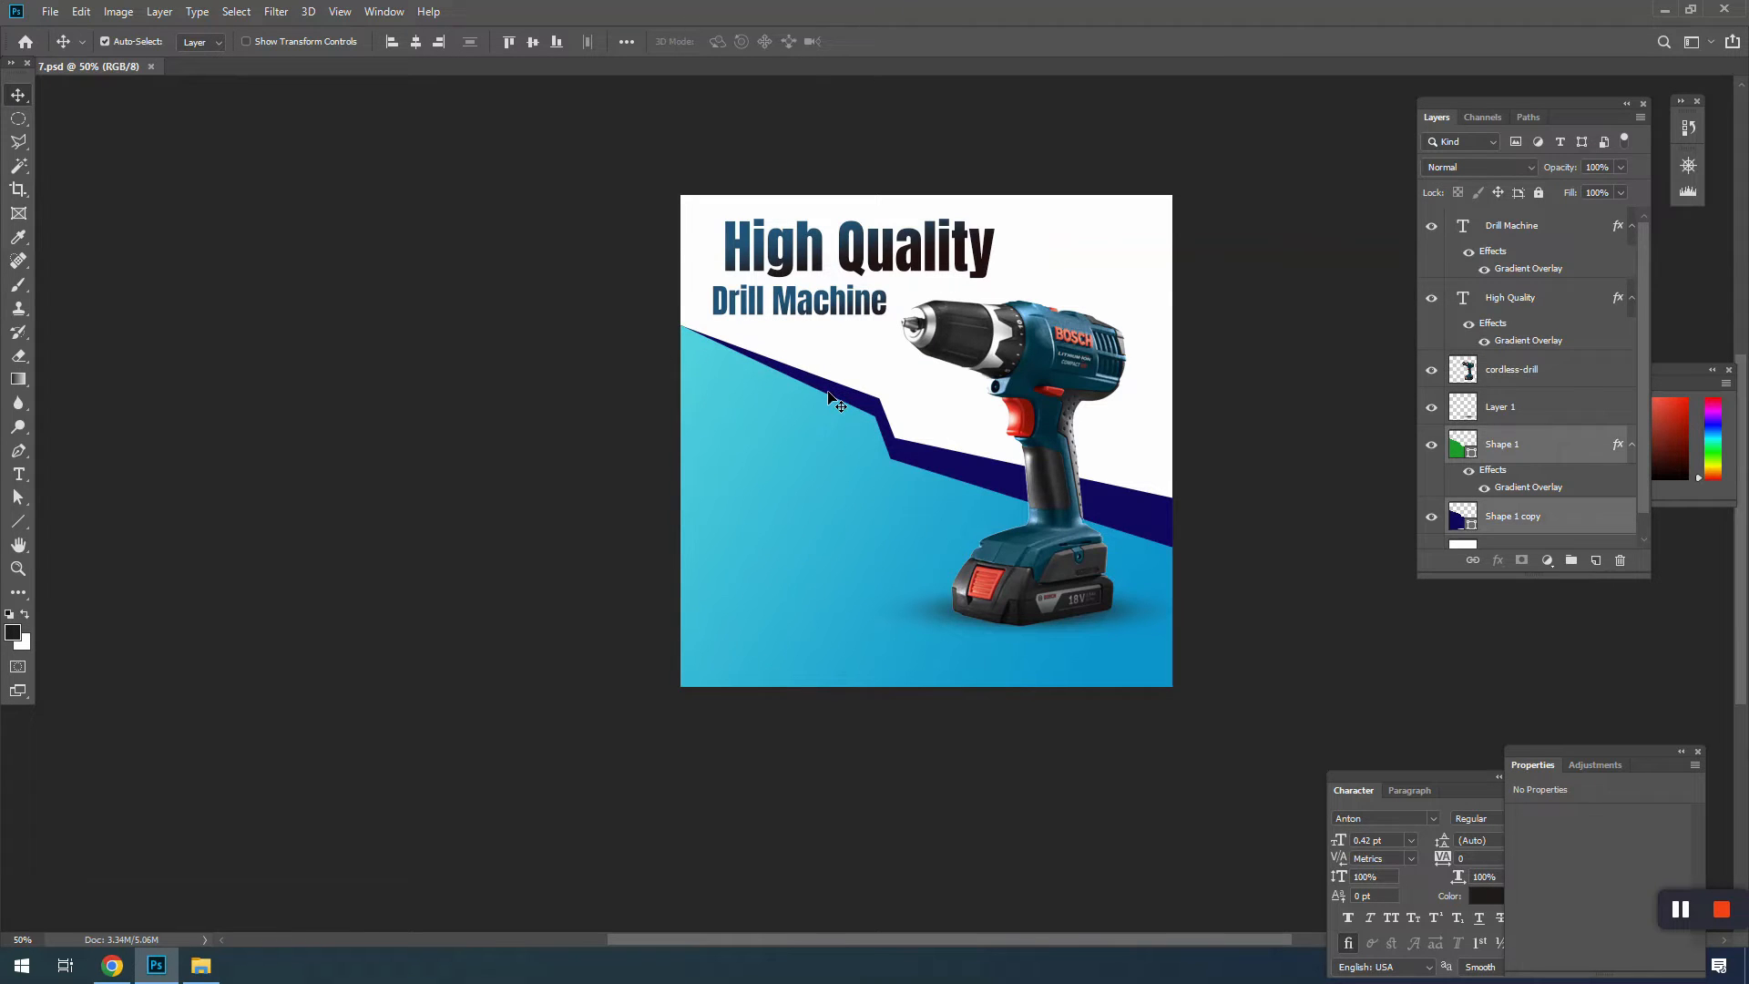
key("shift+Down")
key("shift+Down")
key("shift+Down")
key("shift+Down")
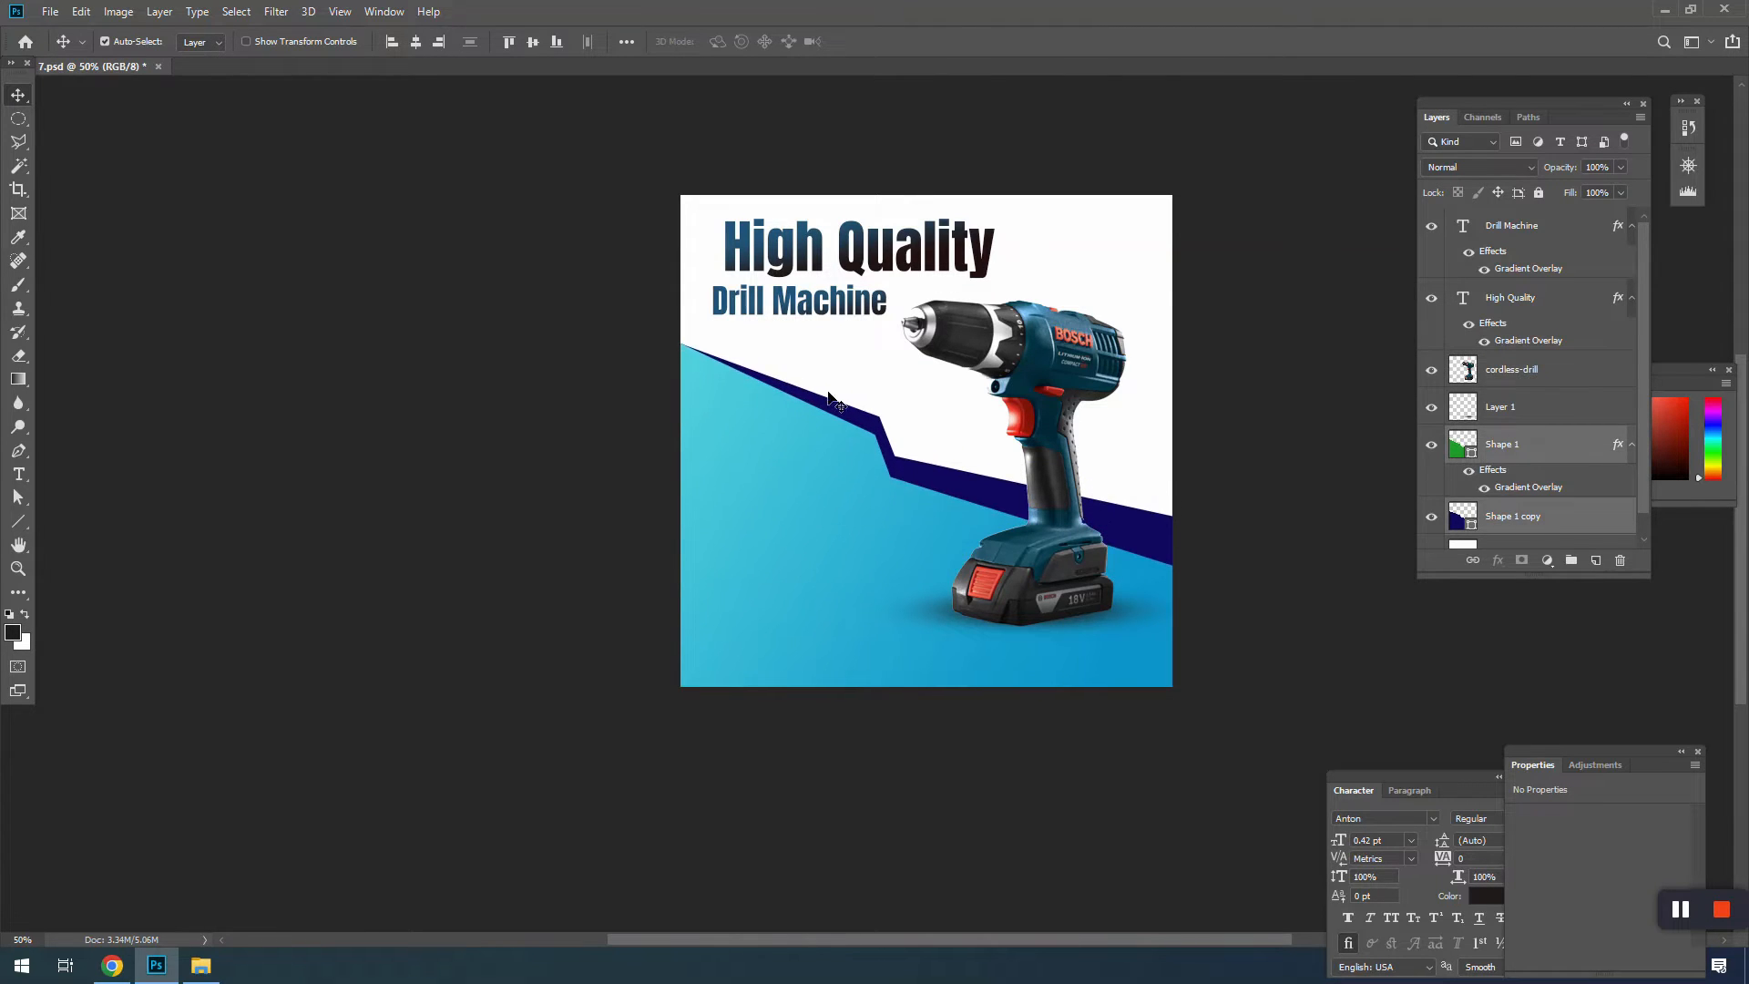
Step: Switch to Chrome and search Freepik's photos for "city" to find a background image
left_click(112, 965)
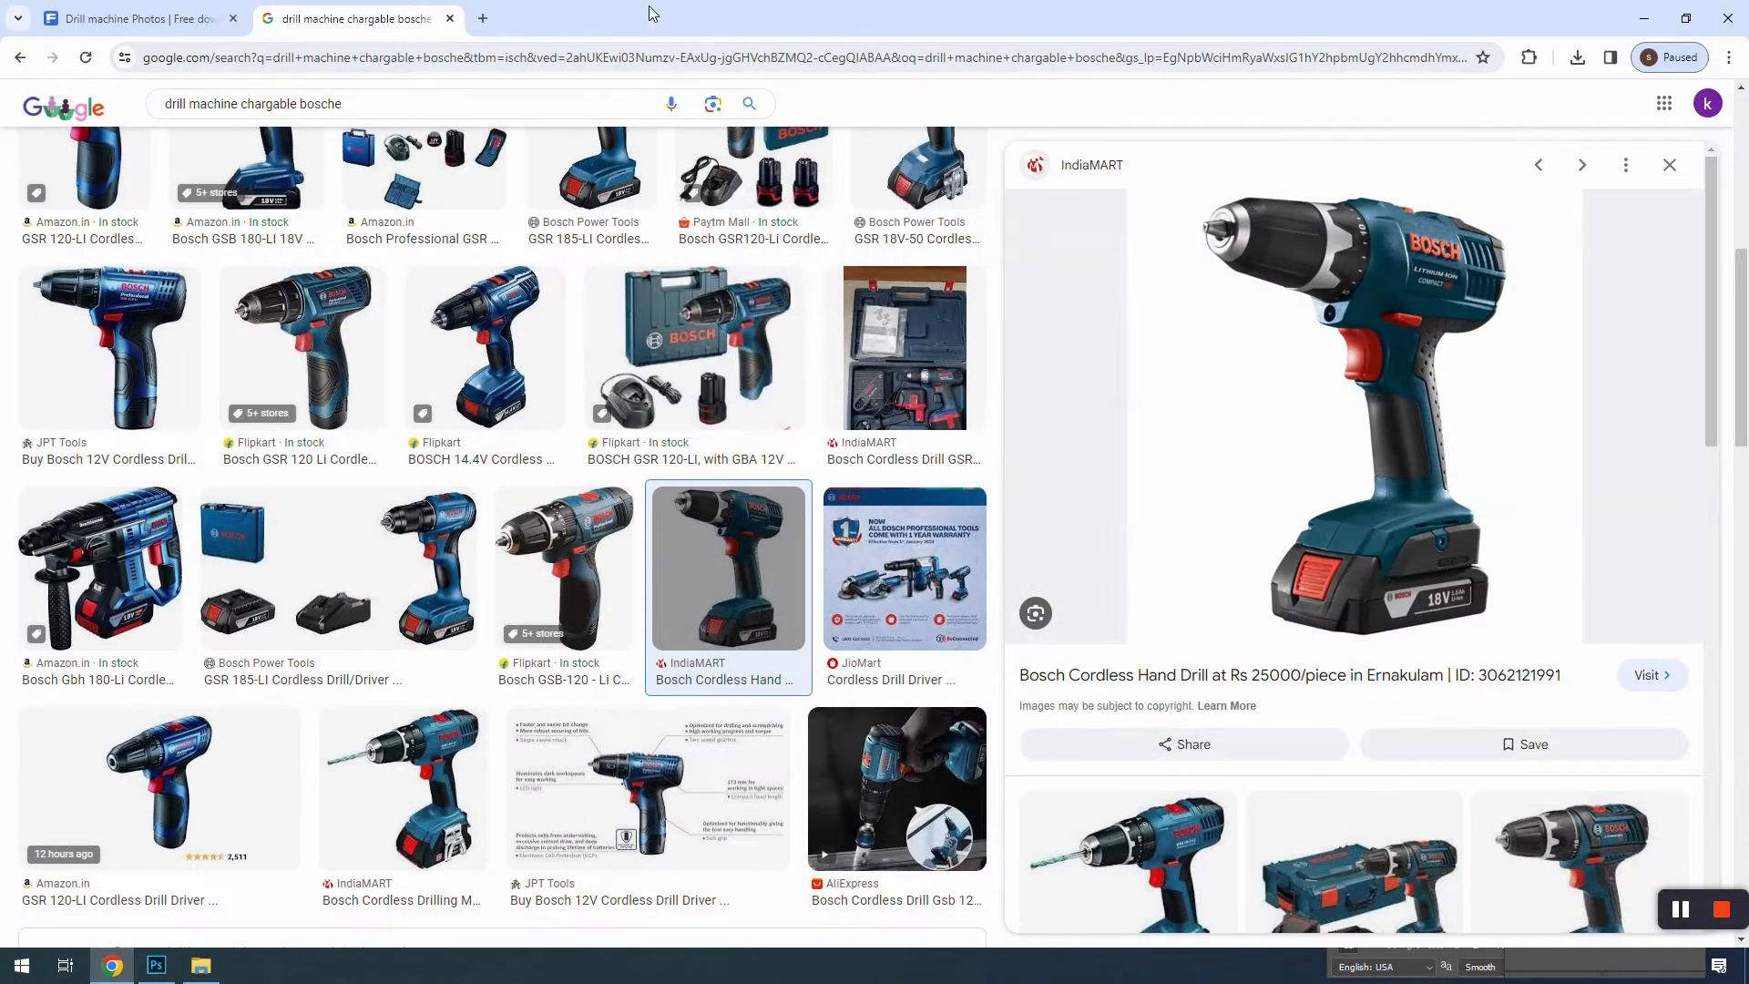
left_click(137, 18)
triple_click(471, 109)
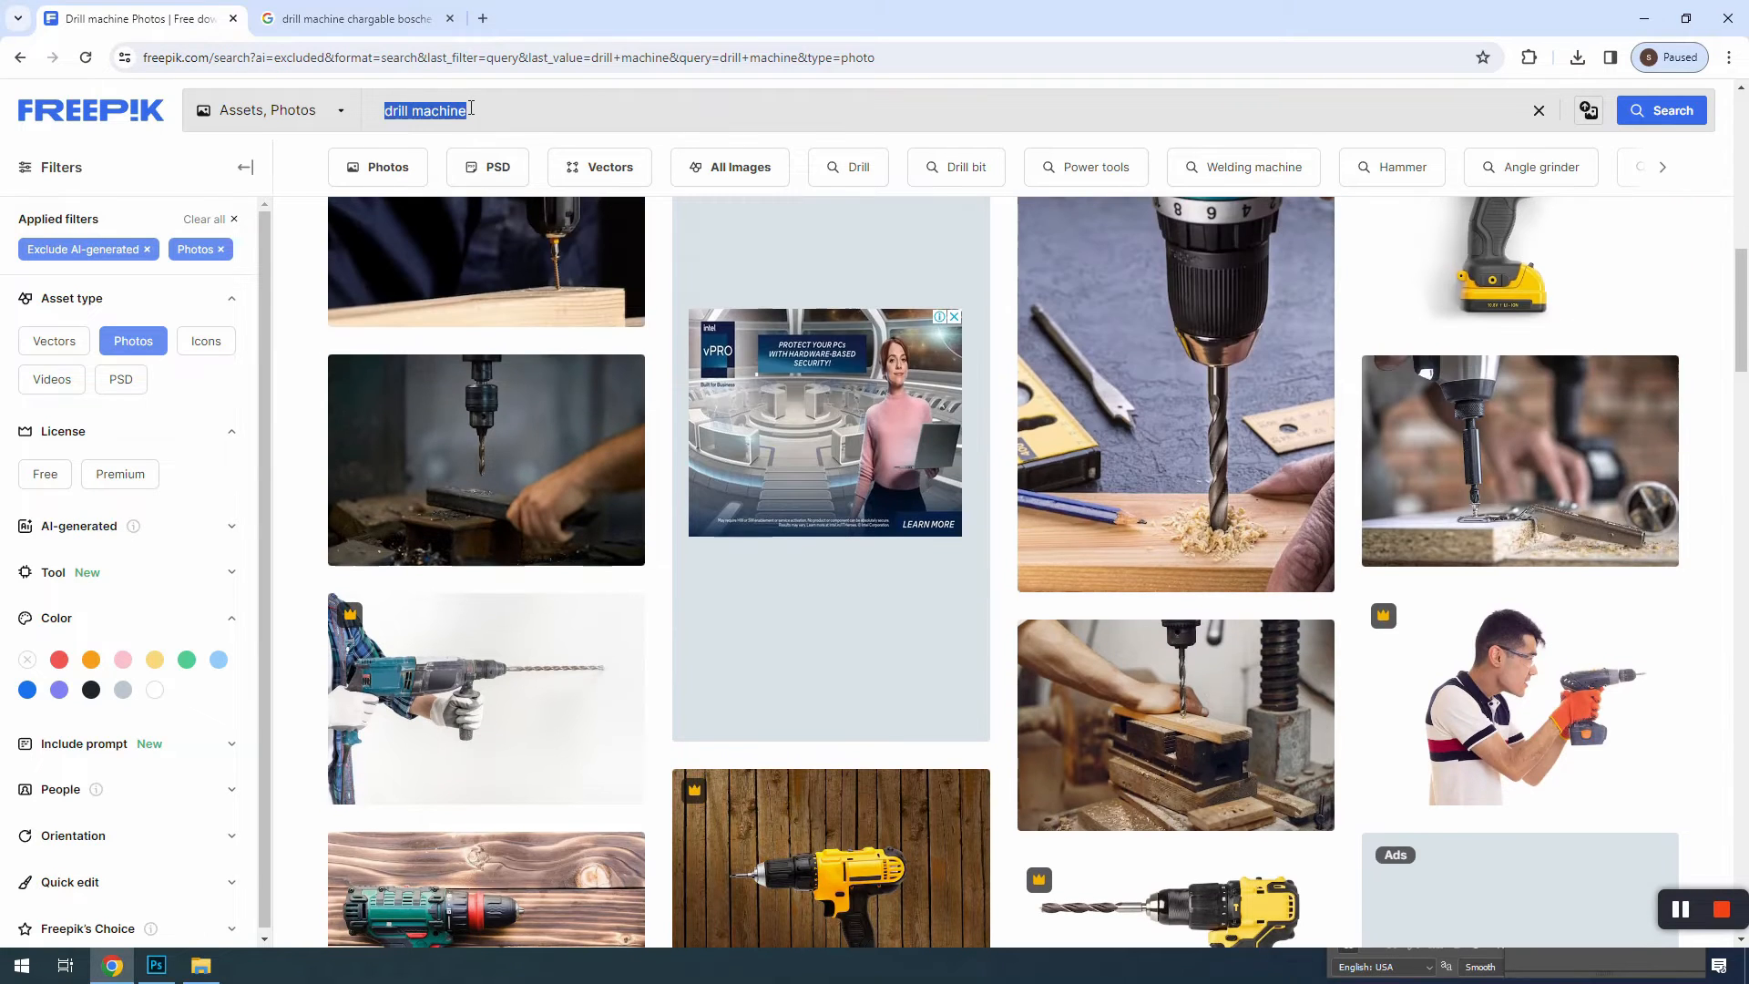
type("city")
key("Return")
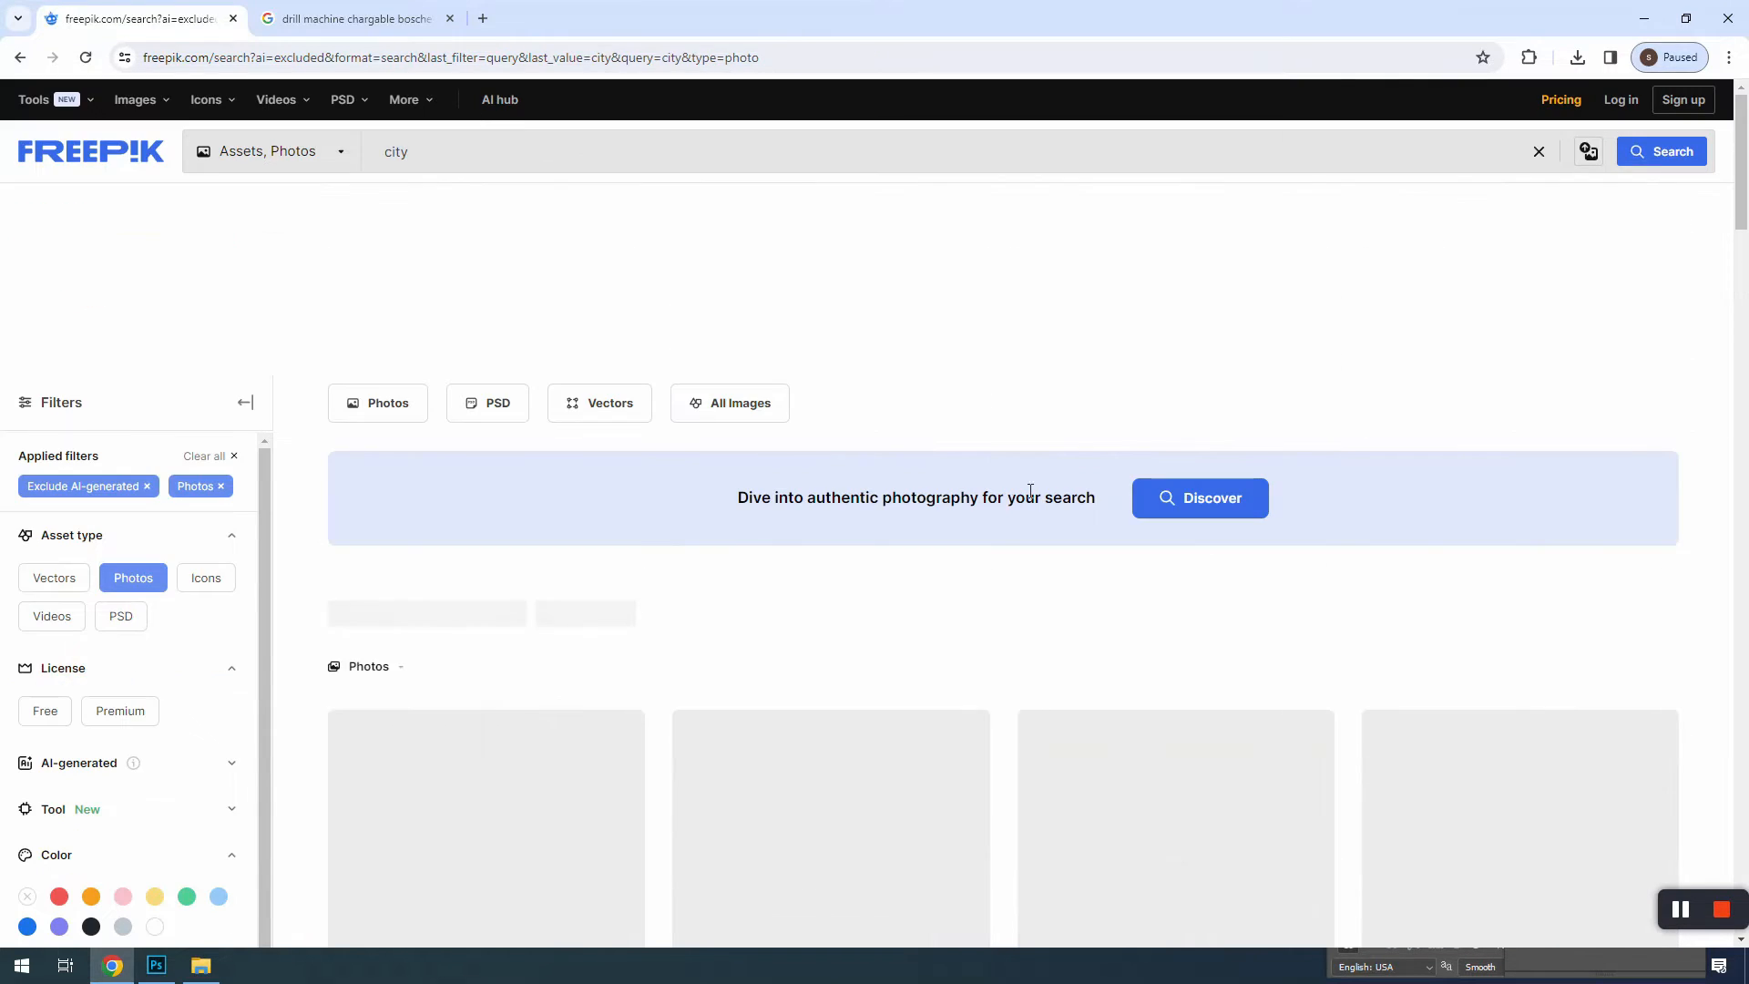
scroll(901, 569, "down", 3)
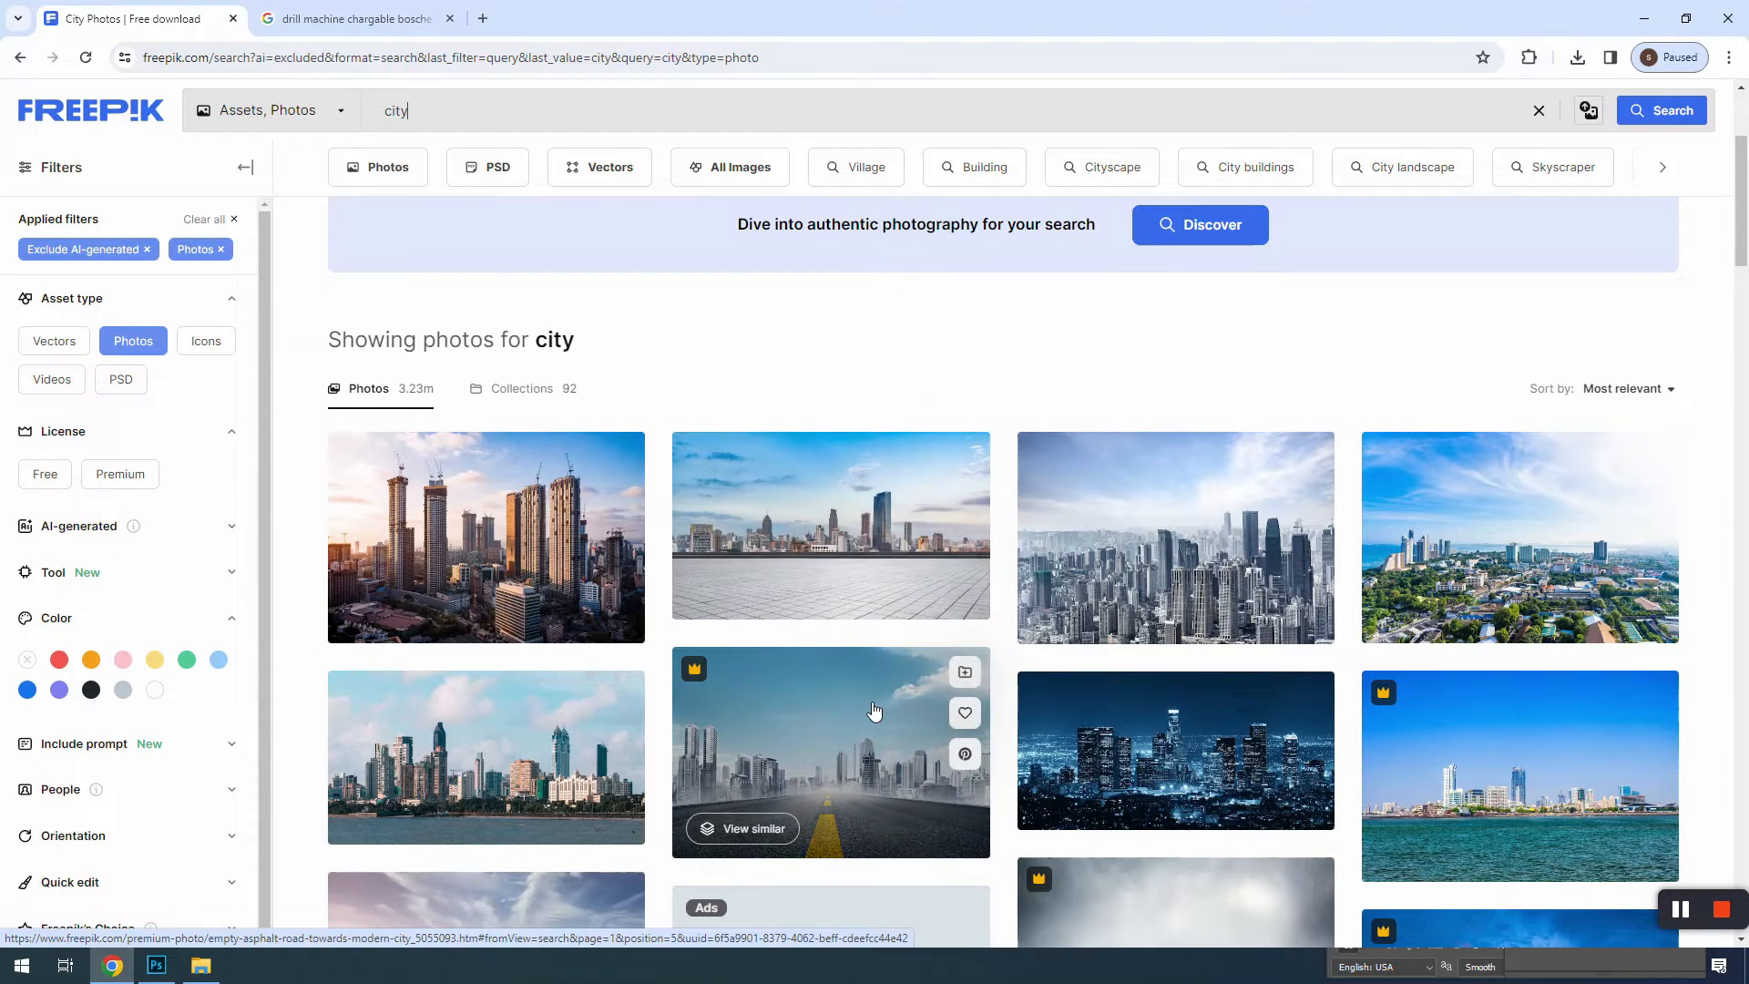
Step: Open the free "Big city" skyline photo with the paved foreground from the results and copy its image
scroll(873, 710, "down", 2)
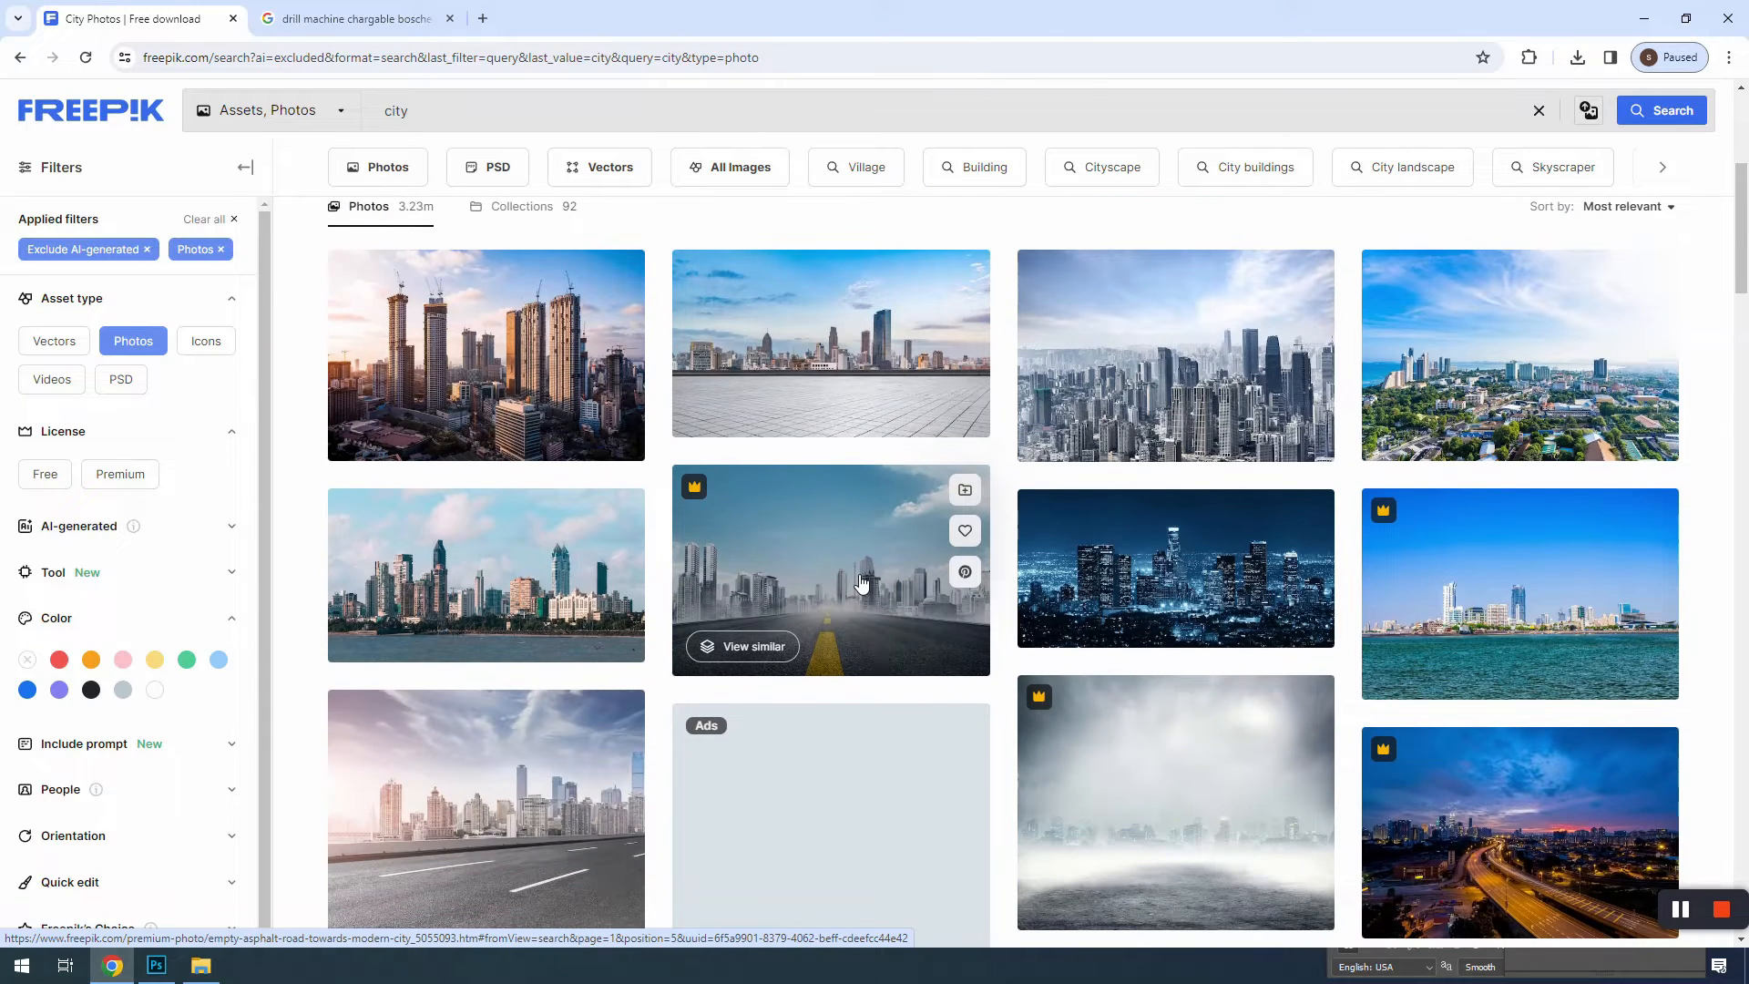
left_click(890, 398)
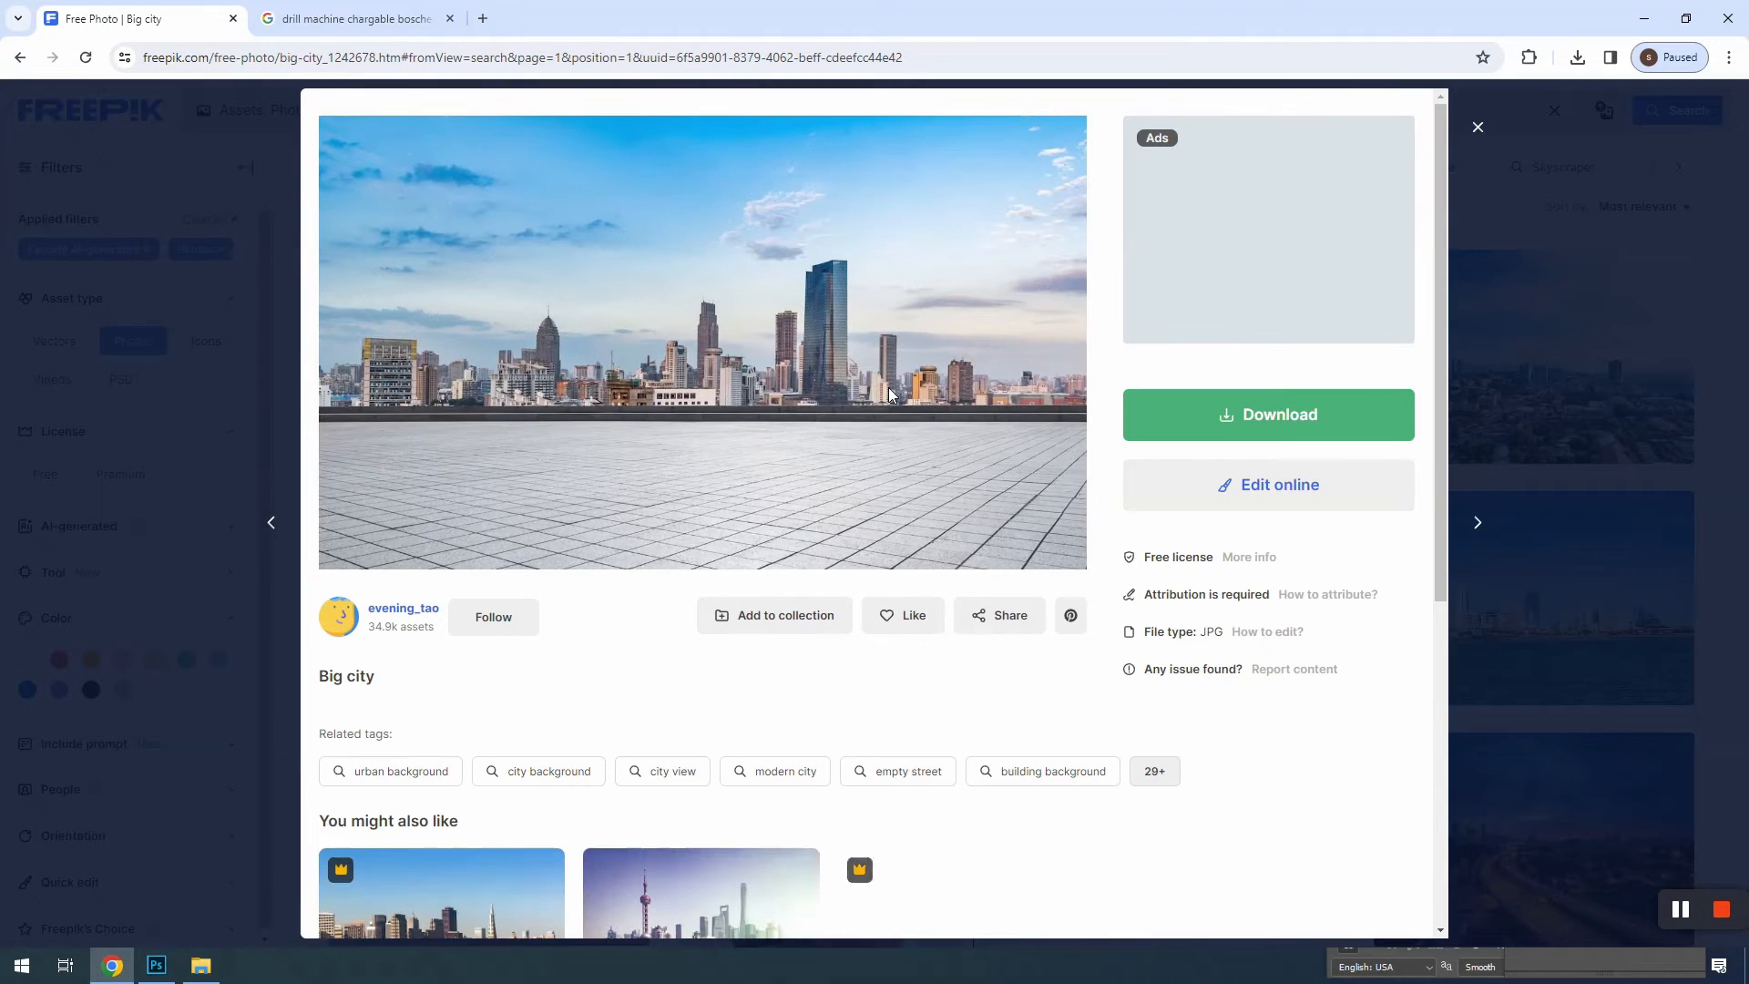
right_click(884, 389)
left_click(943, 459)
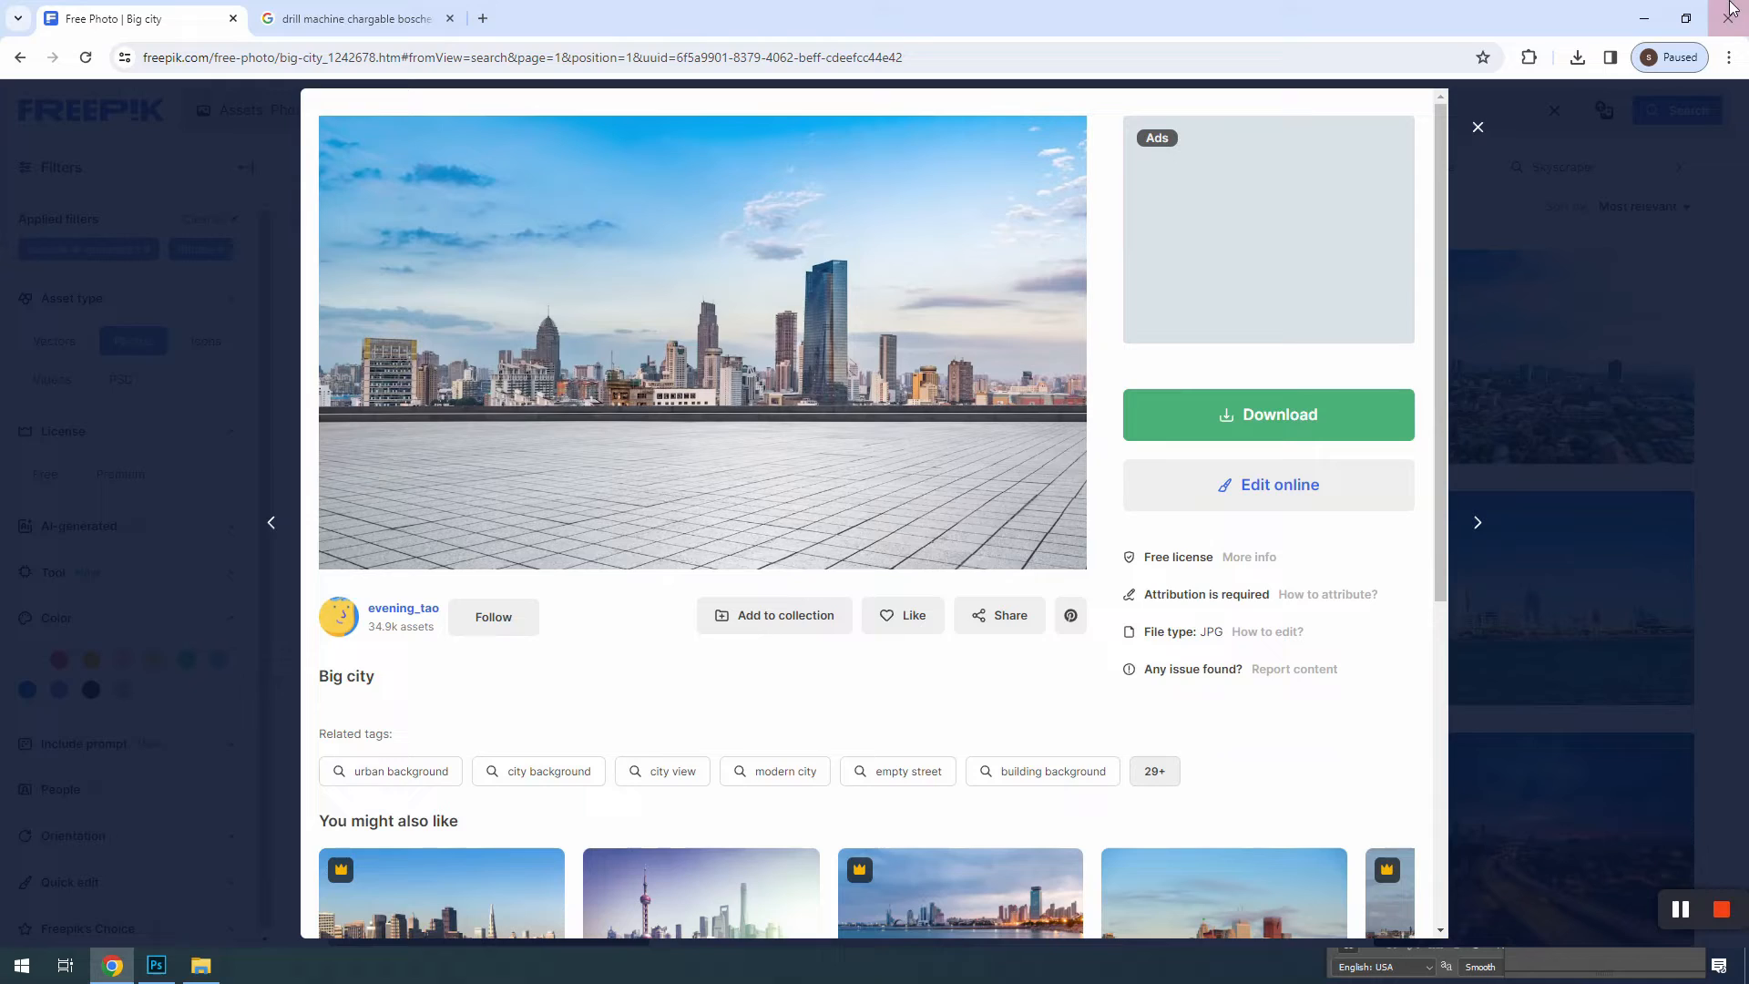
Step: Switch back to Photoshop, paste the city photo directly above the Background layer and enlarge it to cover the white upper area
left_click(1644, 18)
scroll(1478, 522, "down", 1)
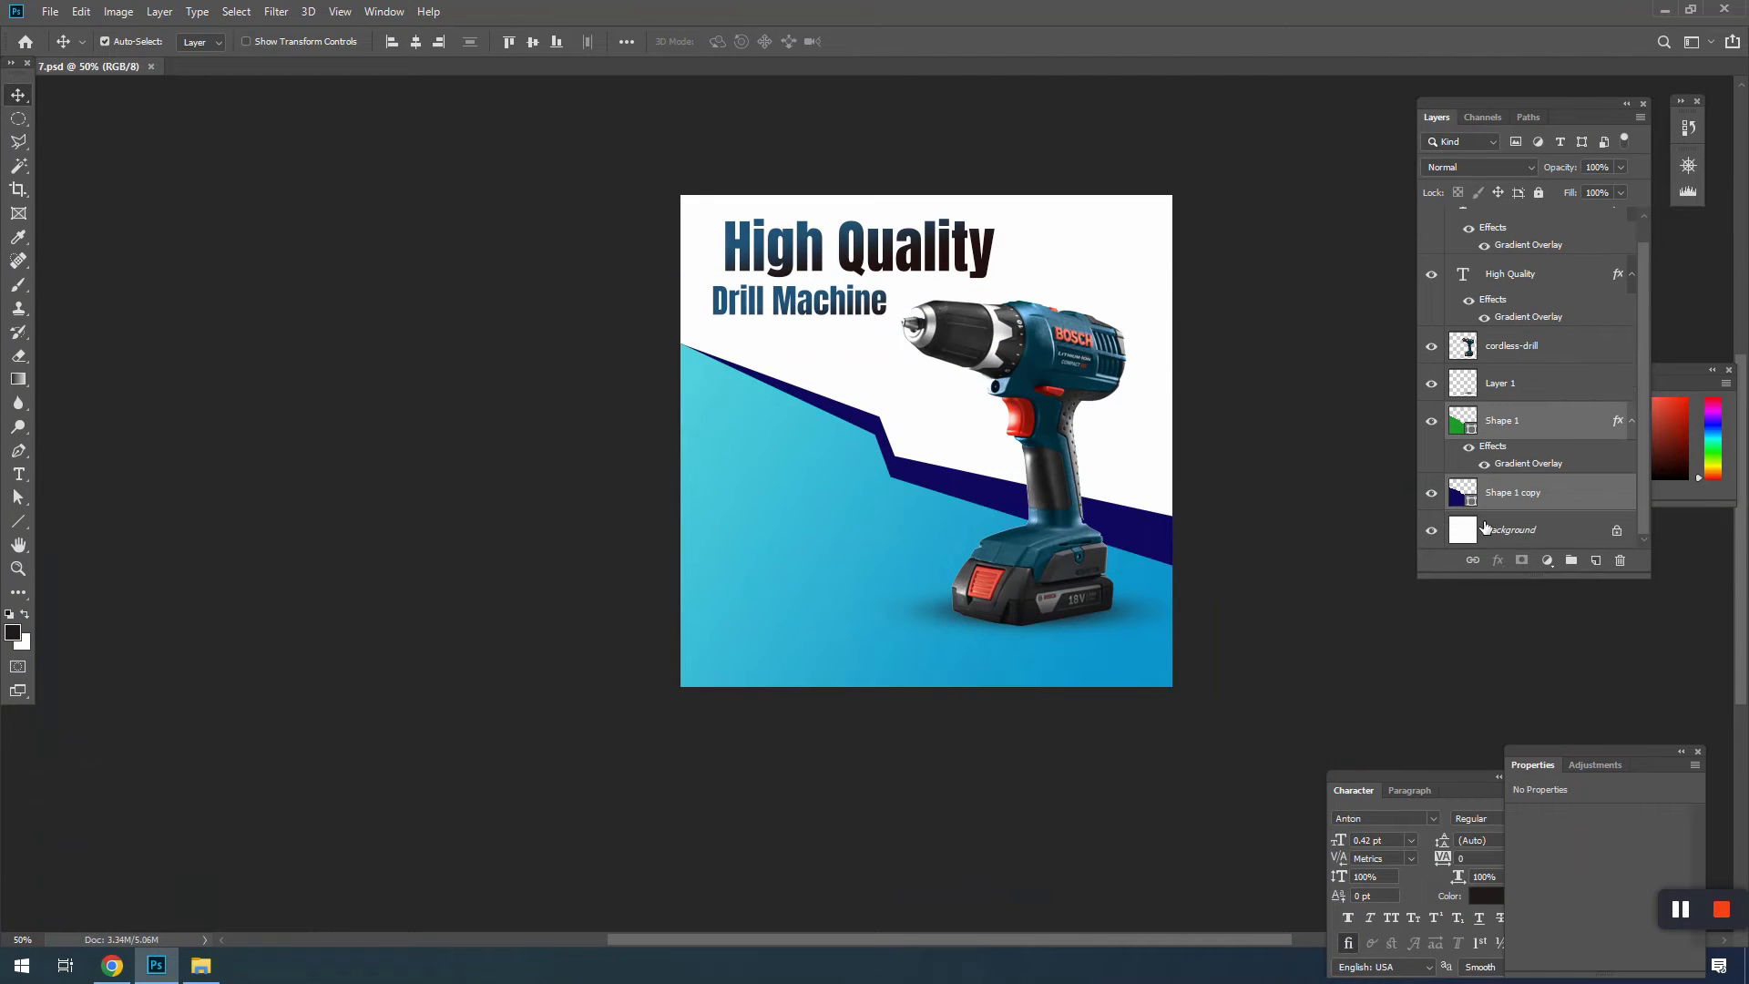
left_click(1484, 526)
key("ctrl+v")
key("ctrl+t")
left_click_drag(832, 301, 866, 335)
mouse_move(1278, 569)
left_mouse_down()
mouse_move(1508, 770)
mouse_move(1228, 524)
mouse_move(1269, 546)
left_mouse_up()
key("Return")
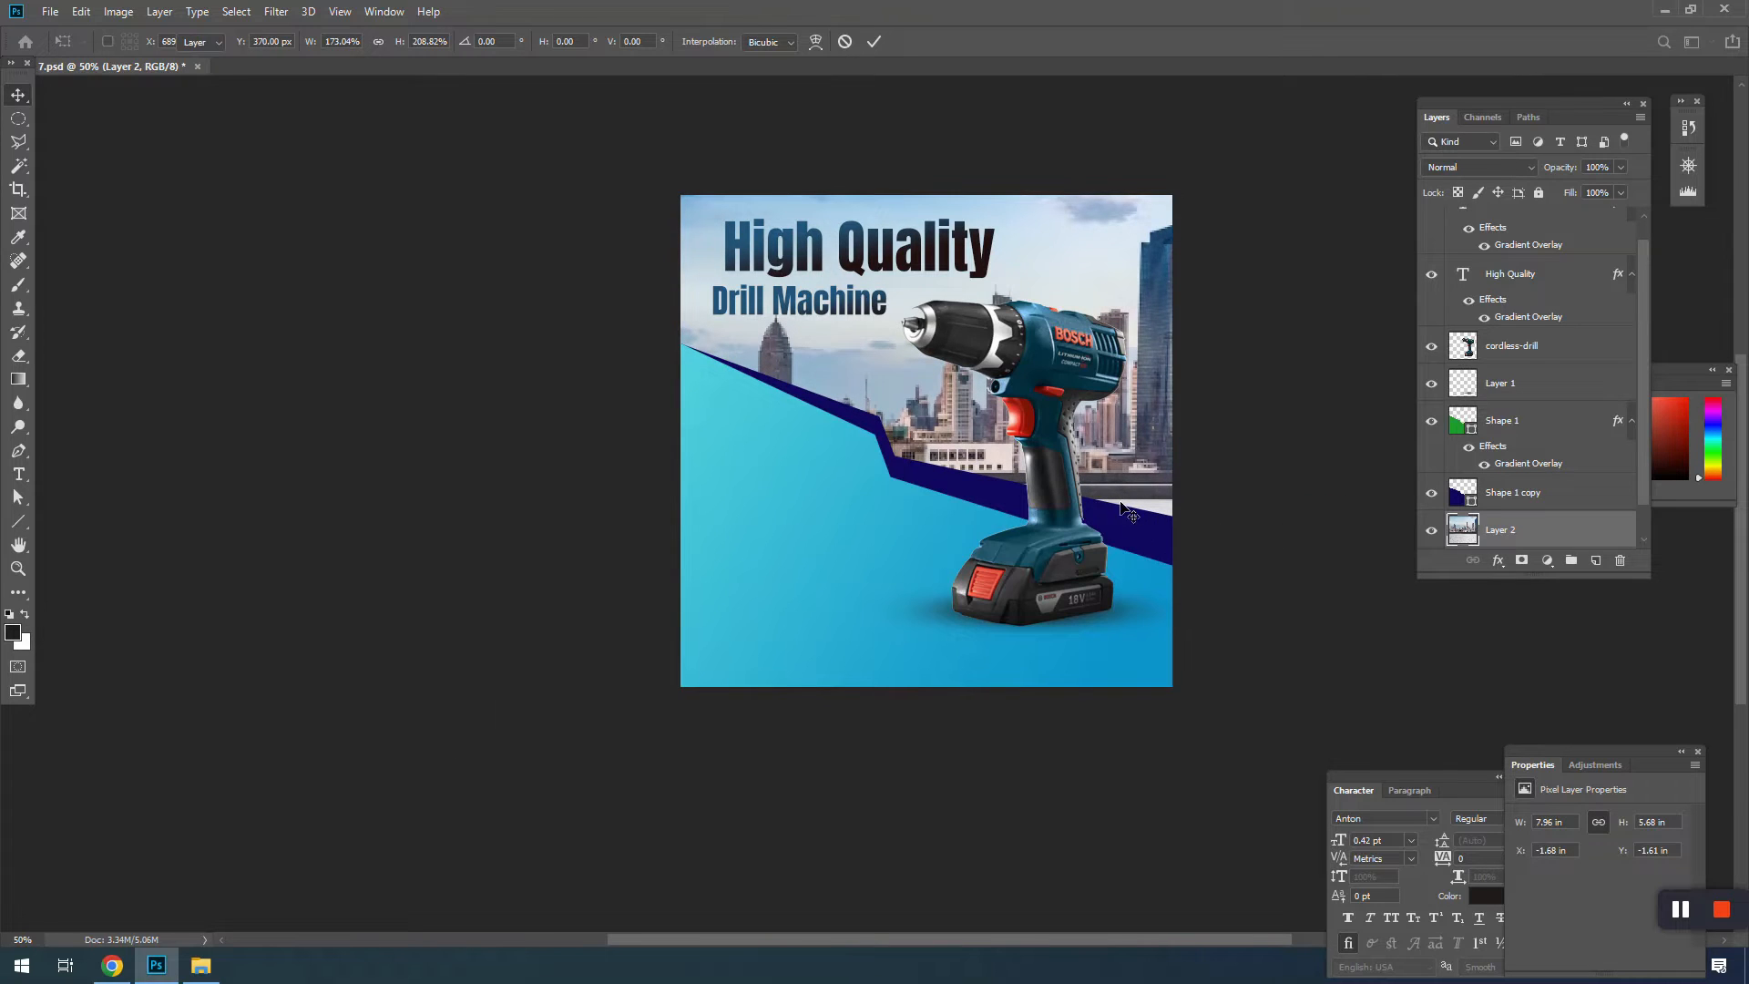
Step: Add a layer above the city photo, fill it with white and lower its opacity to 79%
scroll(1570, 549, "down", 1)
left_click(1584, 561)
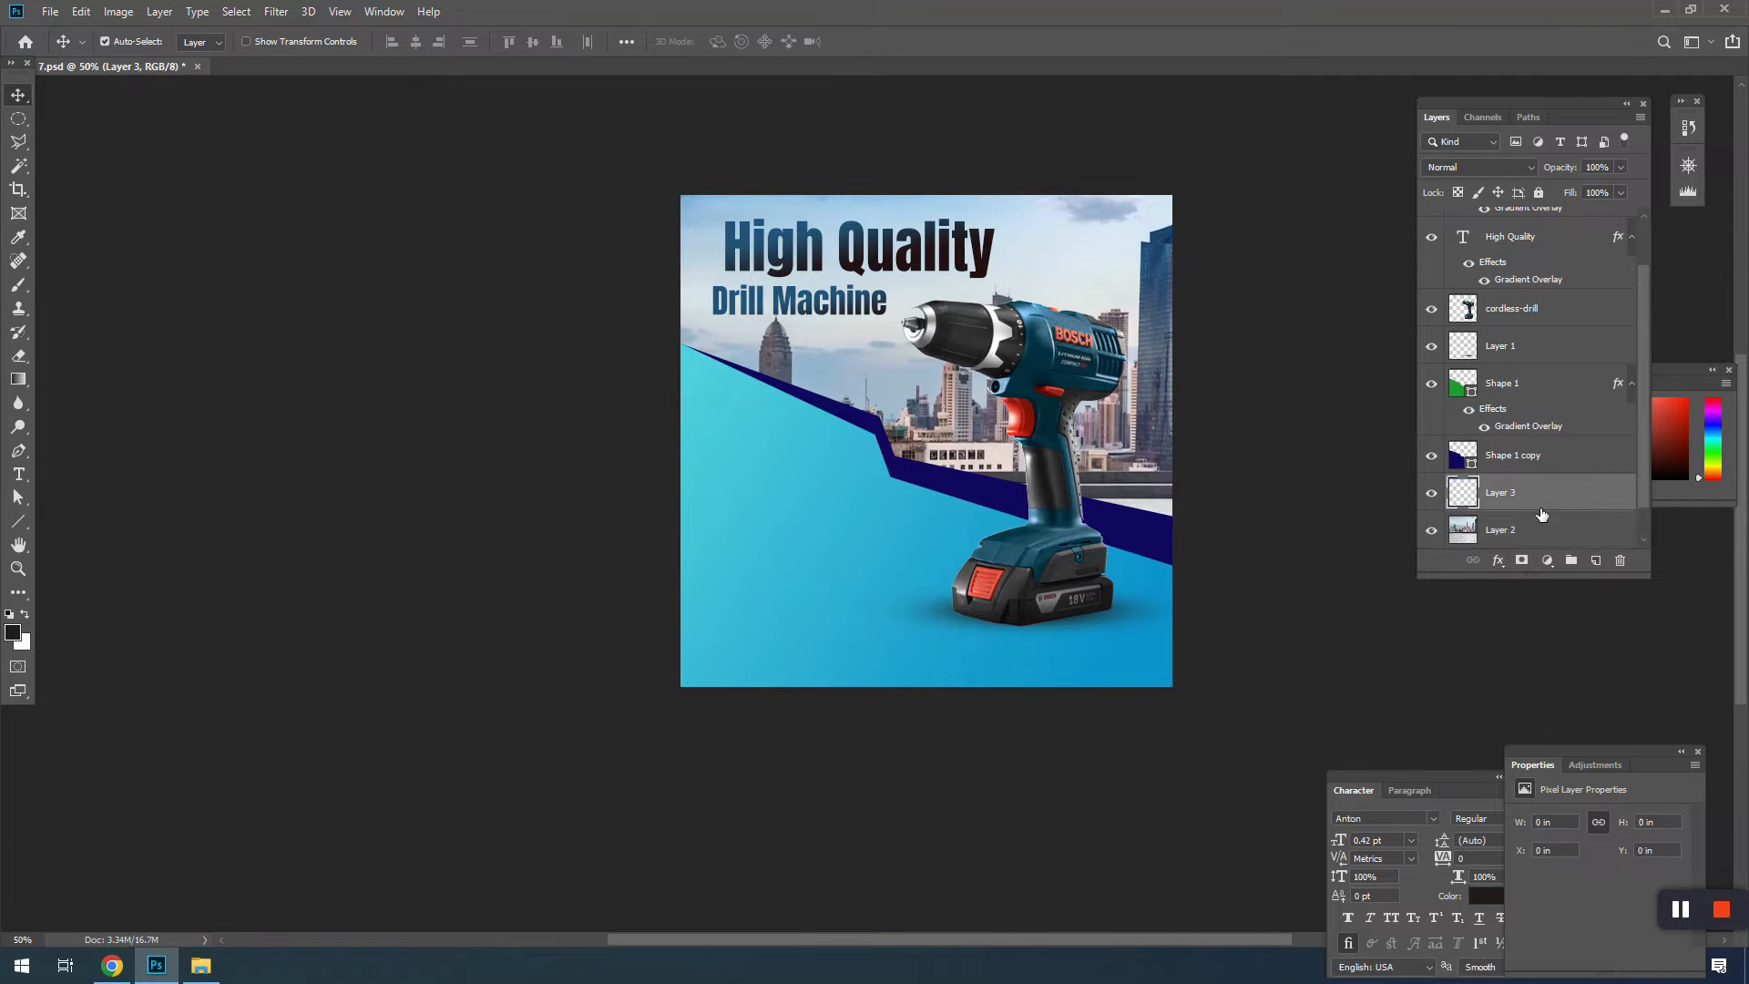
key("ctrl+BackSpace")
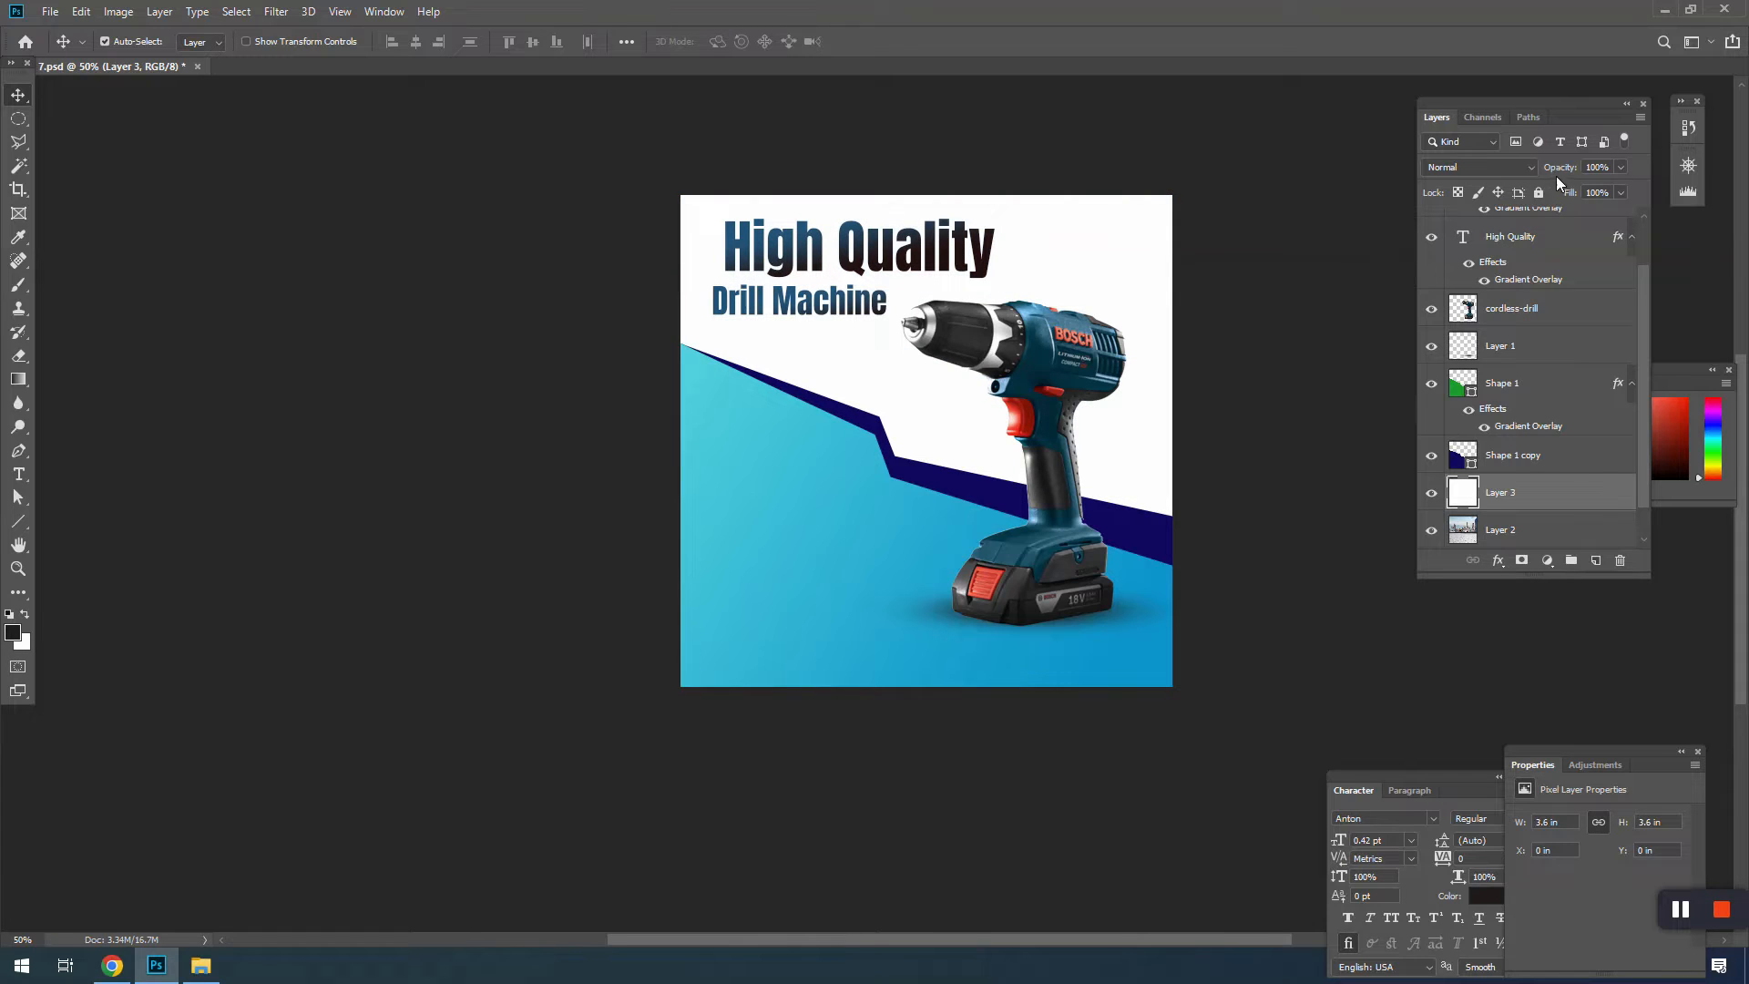
left_click_drag(1559, 168, 1550, 175)
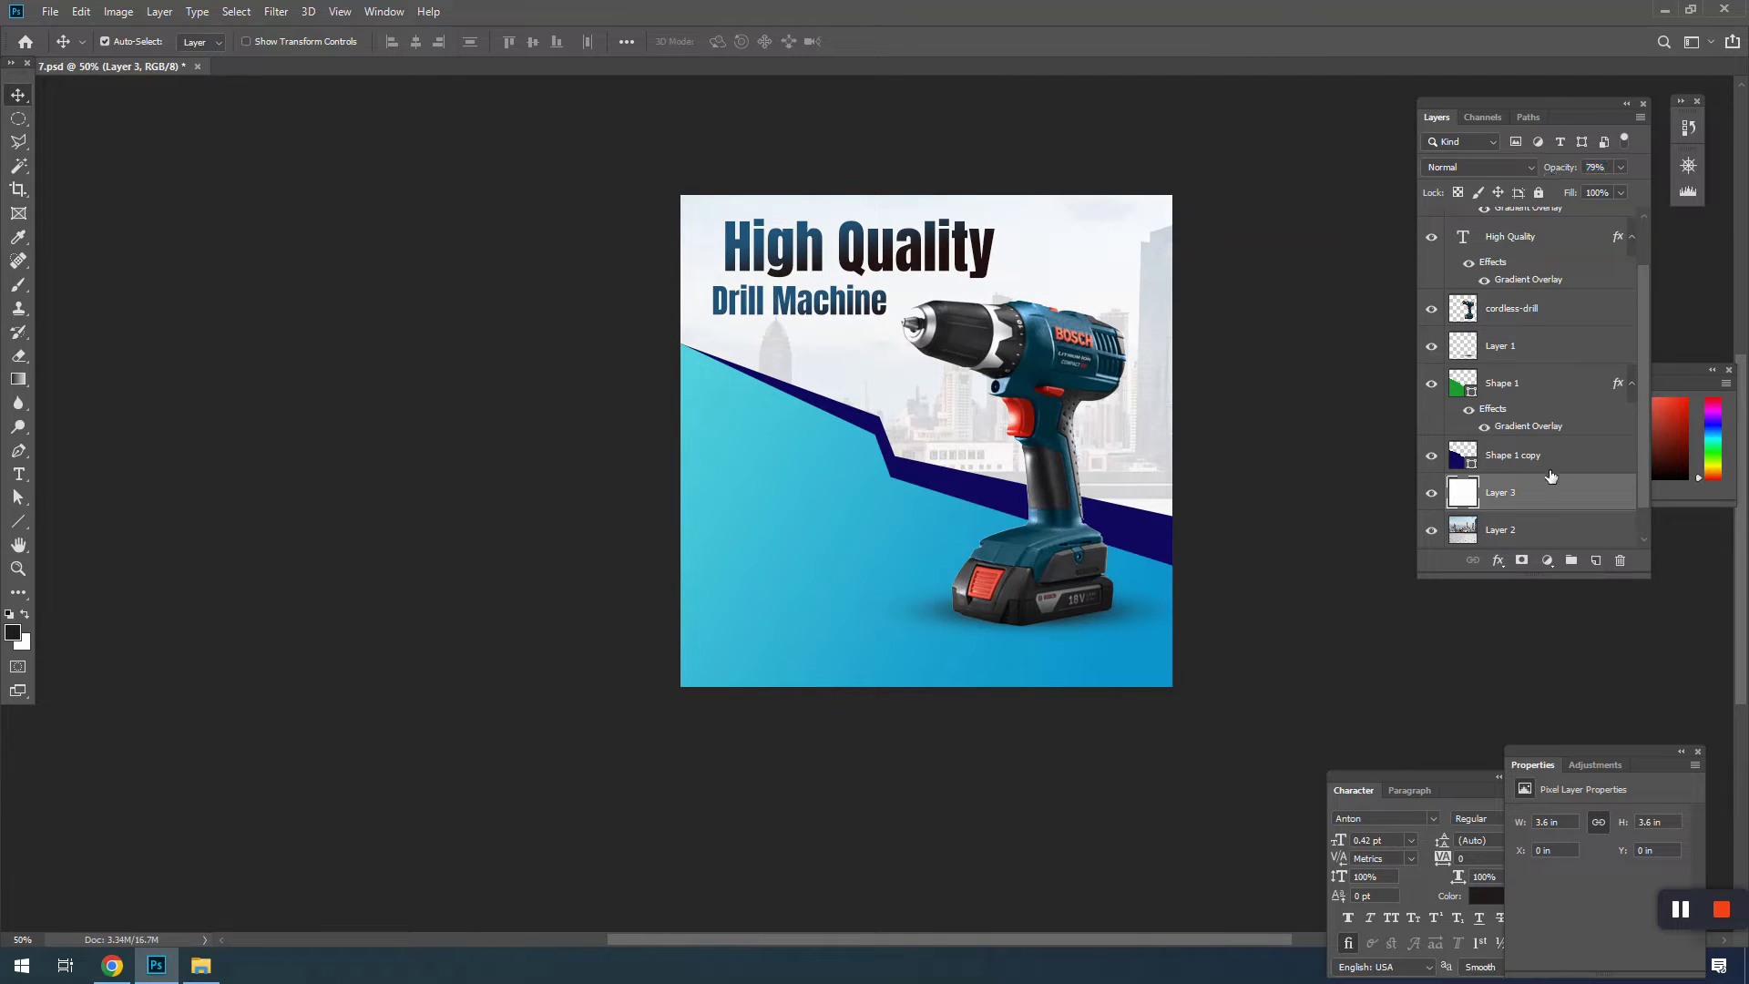
Step: Apply a Gaussian Blur with a 2.7 pixel radius to the city photo layer and save the document
left_click(1495, 530)
left_click(277, 12)
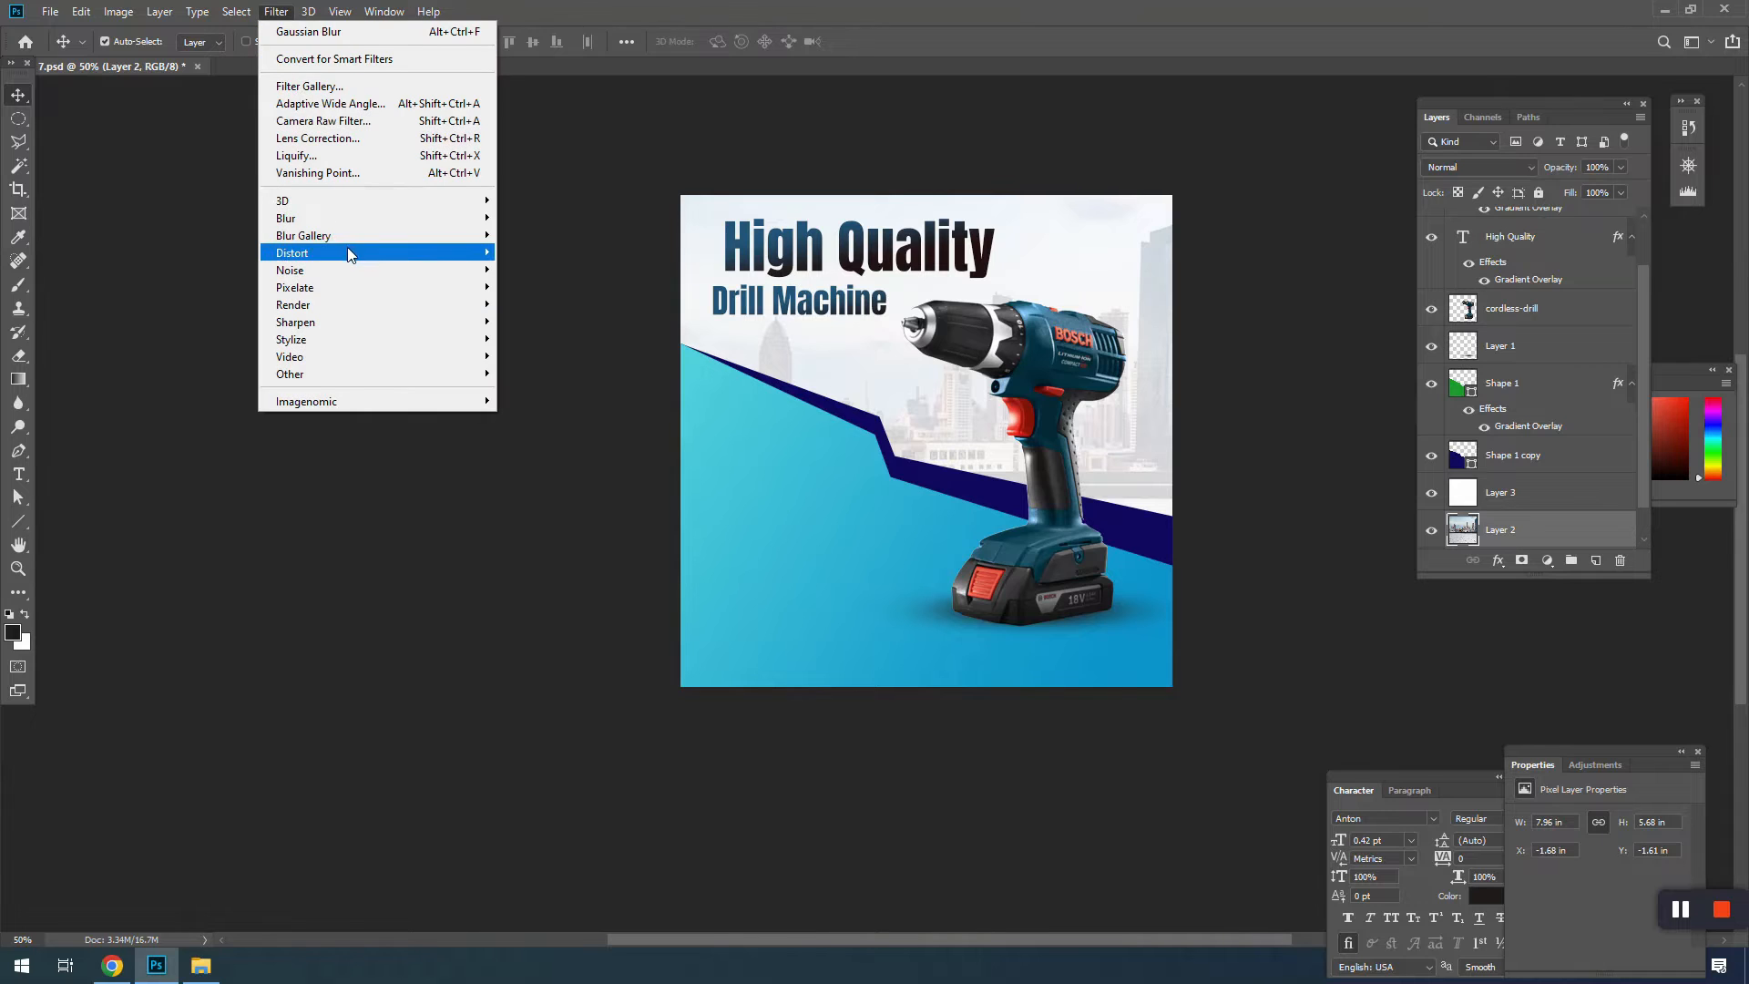
mouse_move(346, 248)
left_click(556, 285)
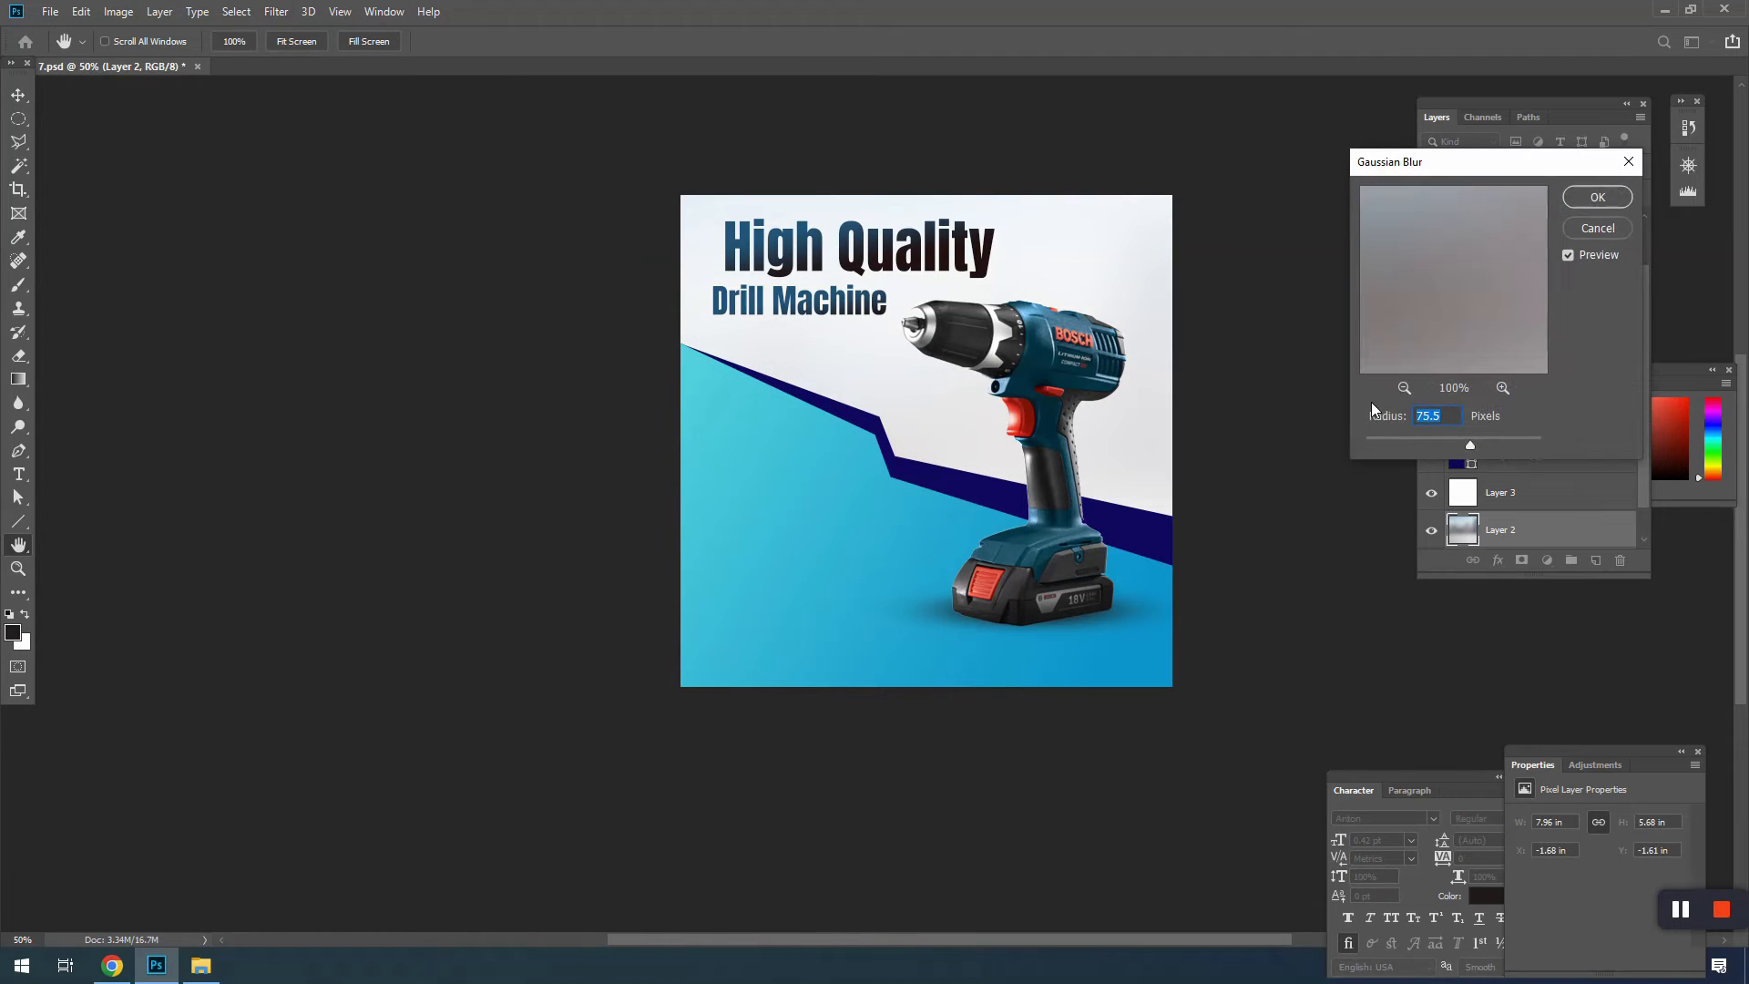
left_click_drag(1428, 447, 1393, 442)
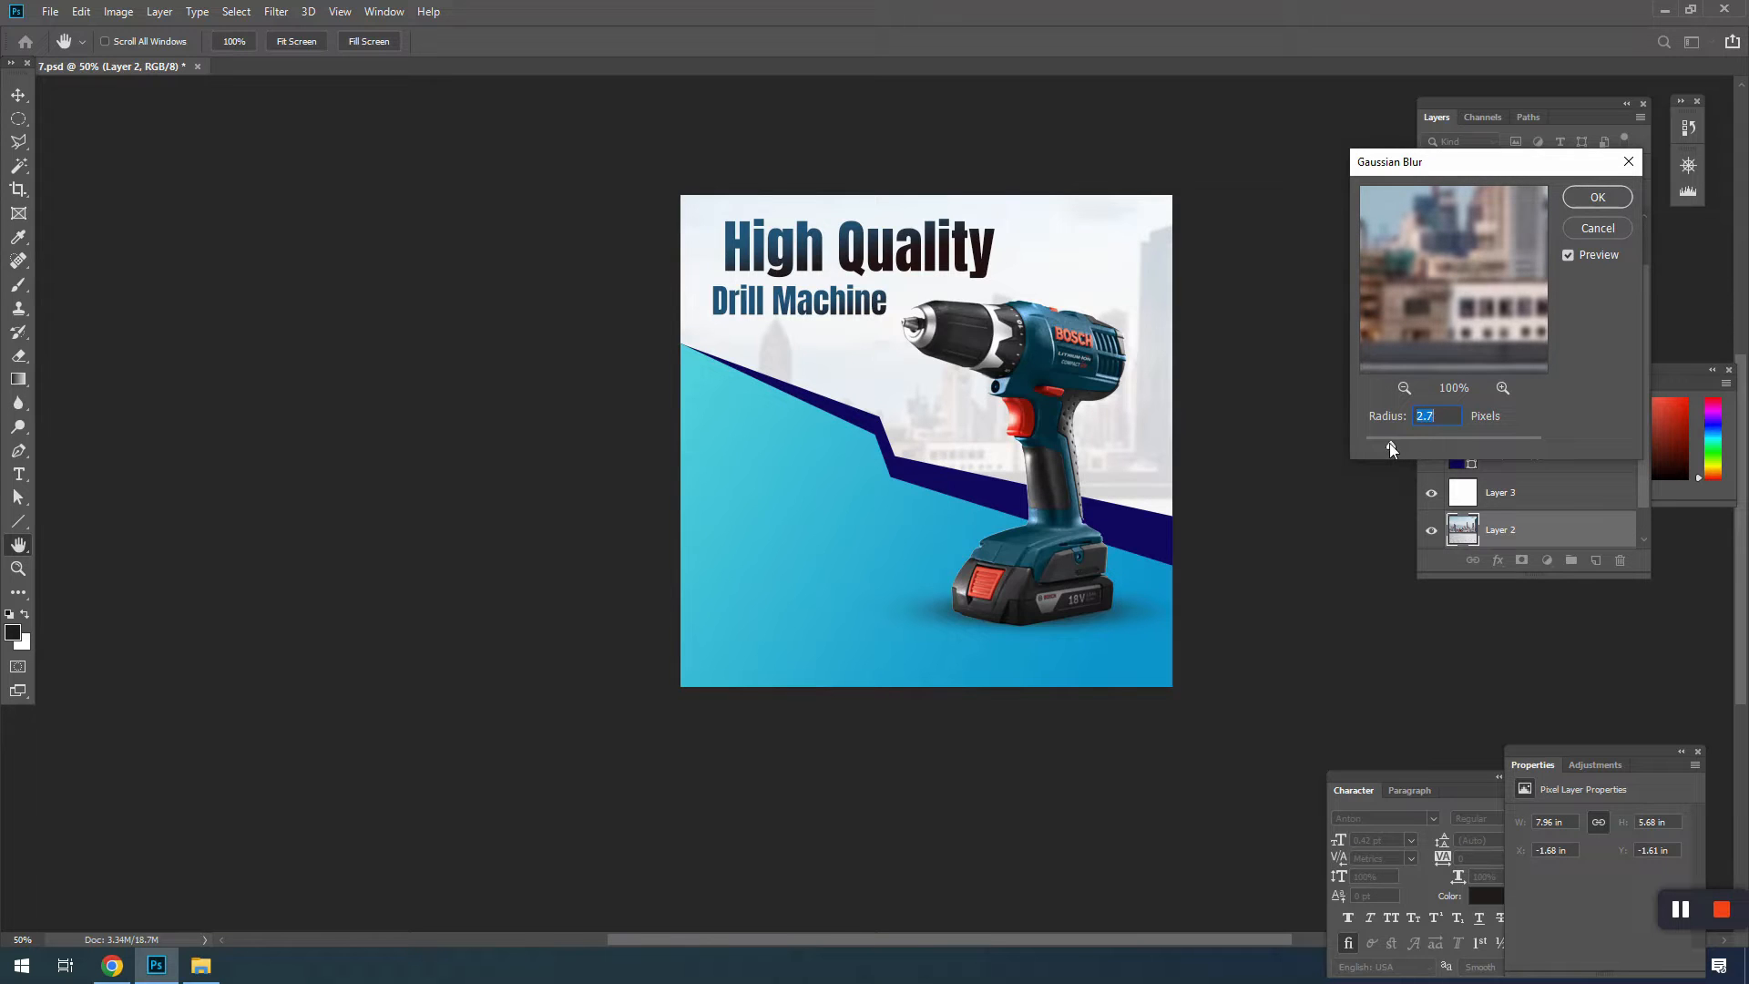
left_click(1596, 197)
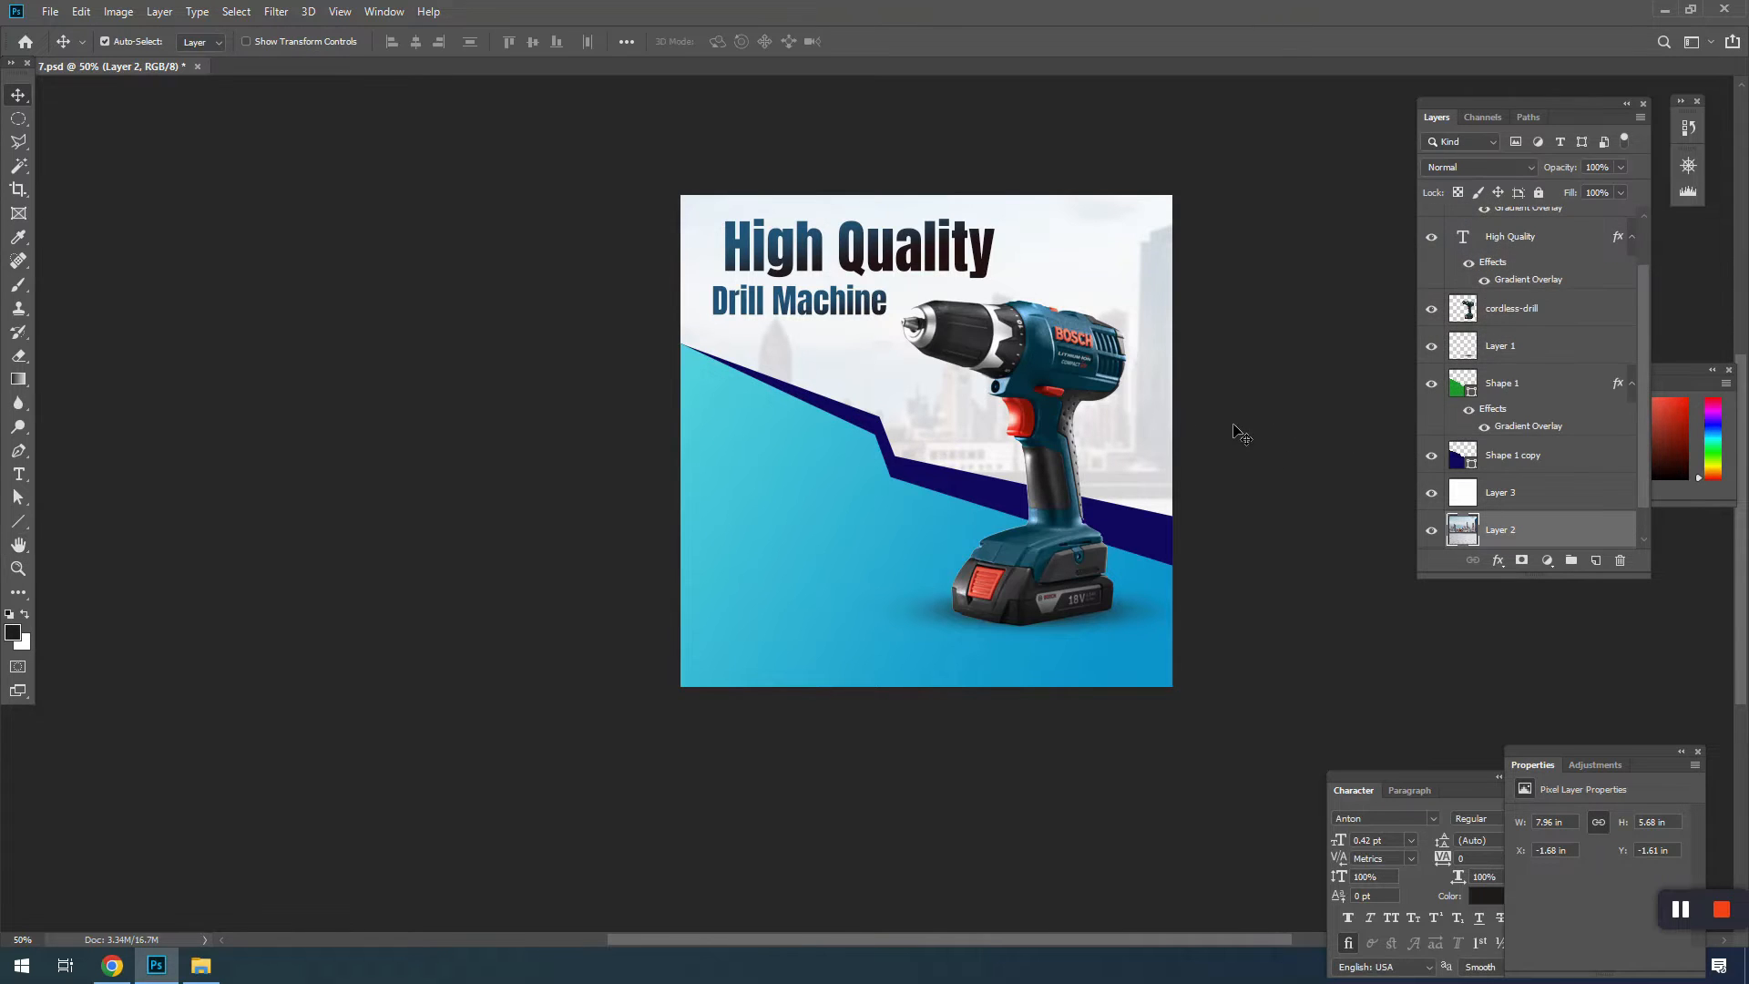
key("ctrl+s")
Step: Lock the city photo layer and the white overlay layer above it
left_click(1536, 193)
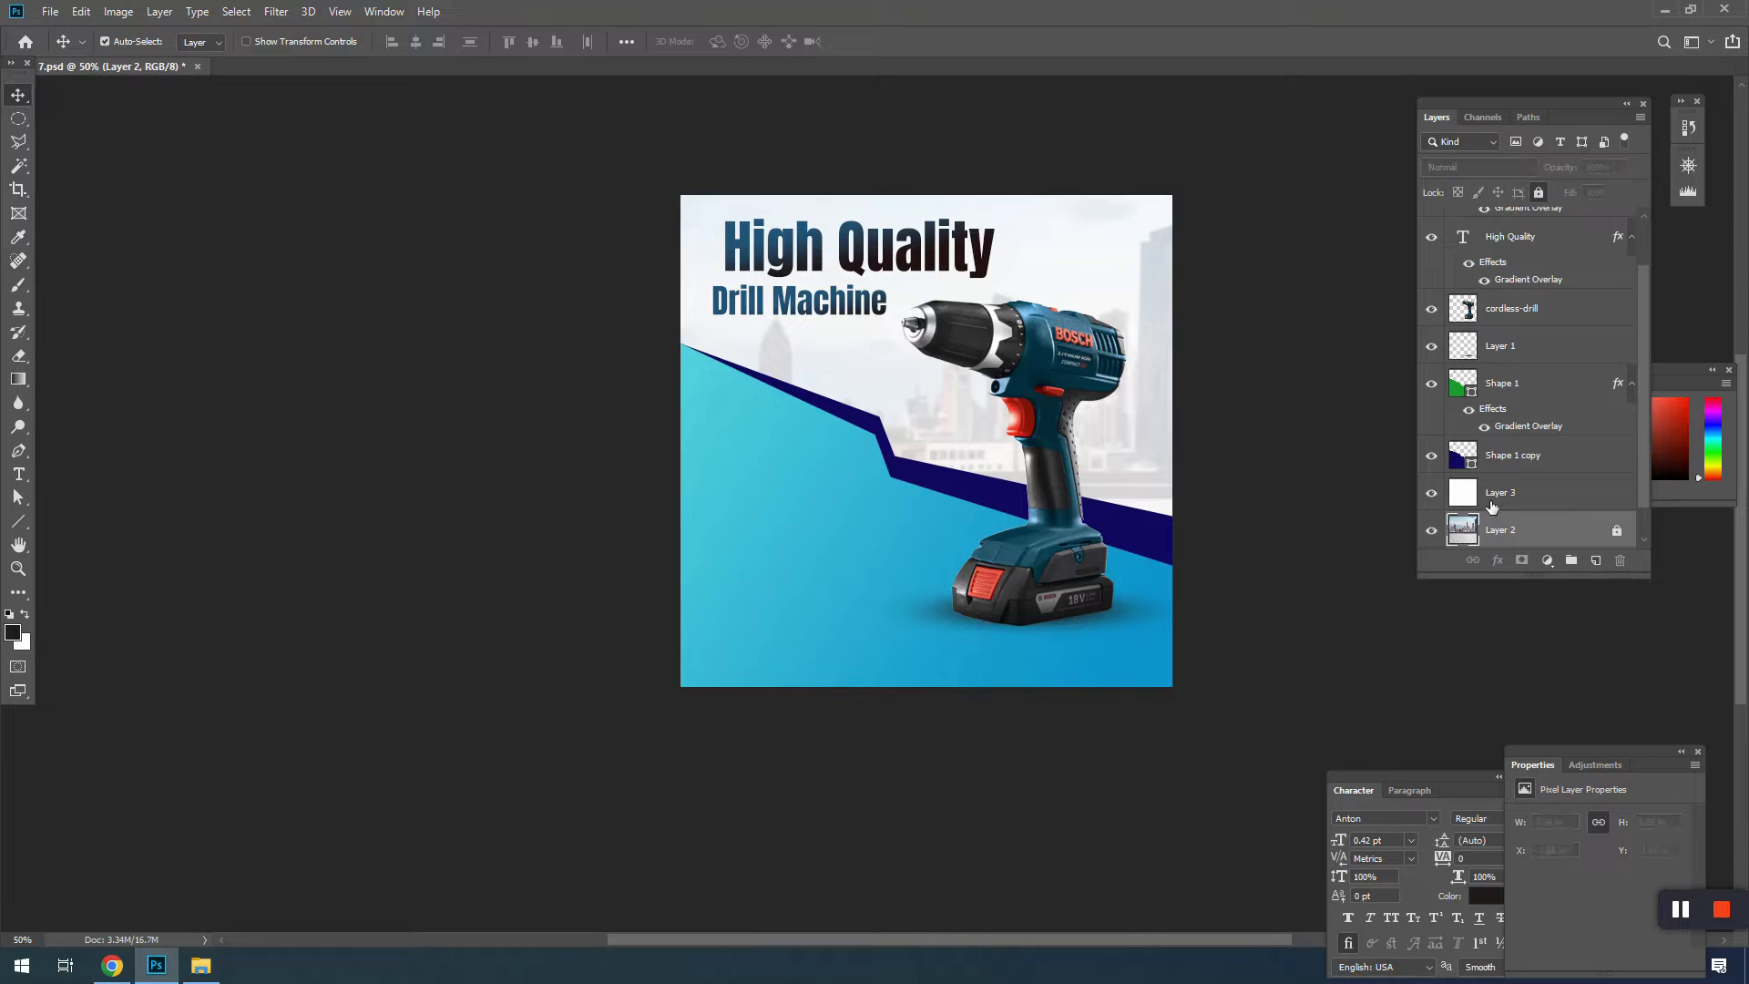
left_click(1490, 496)
left_click(1539, 192)
scroll(1554, 481, "down", 1)
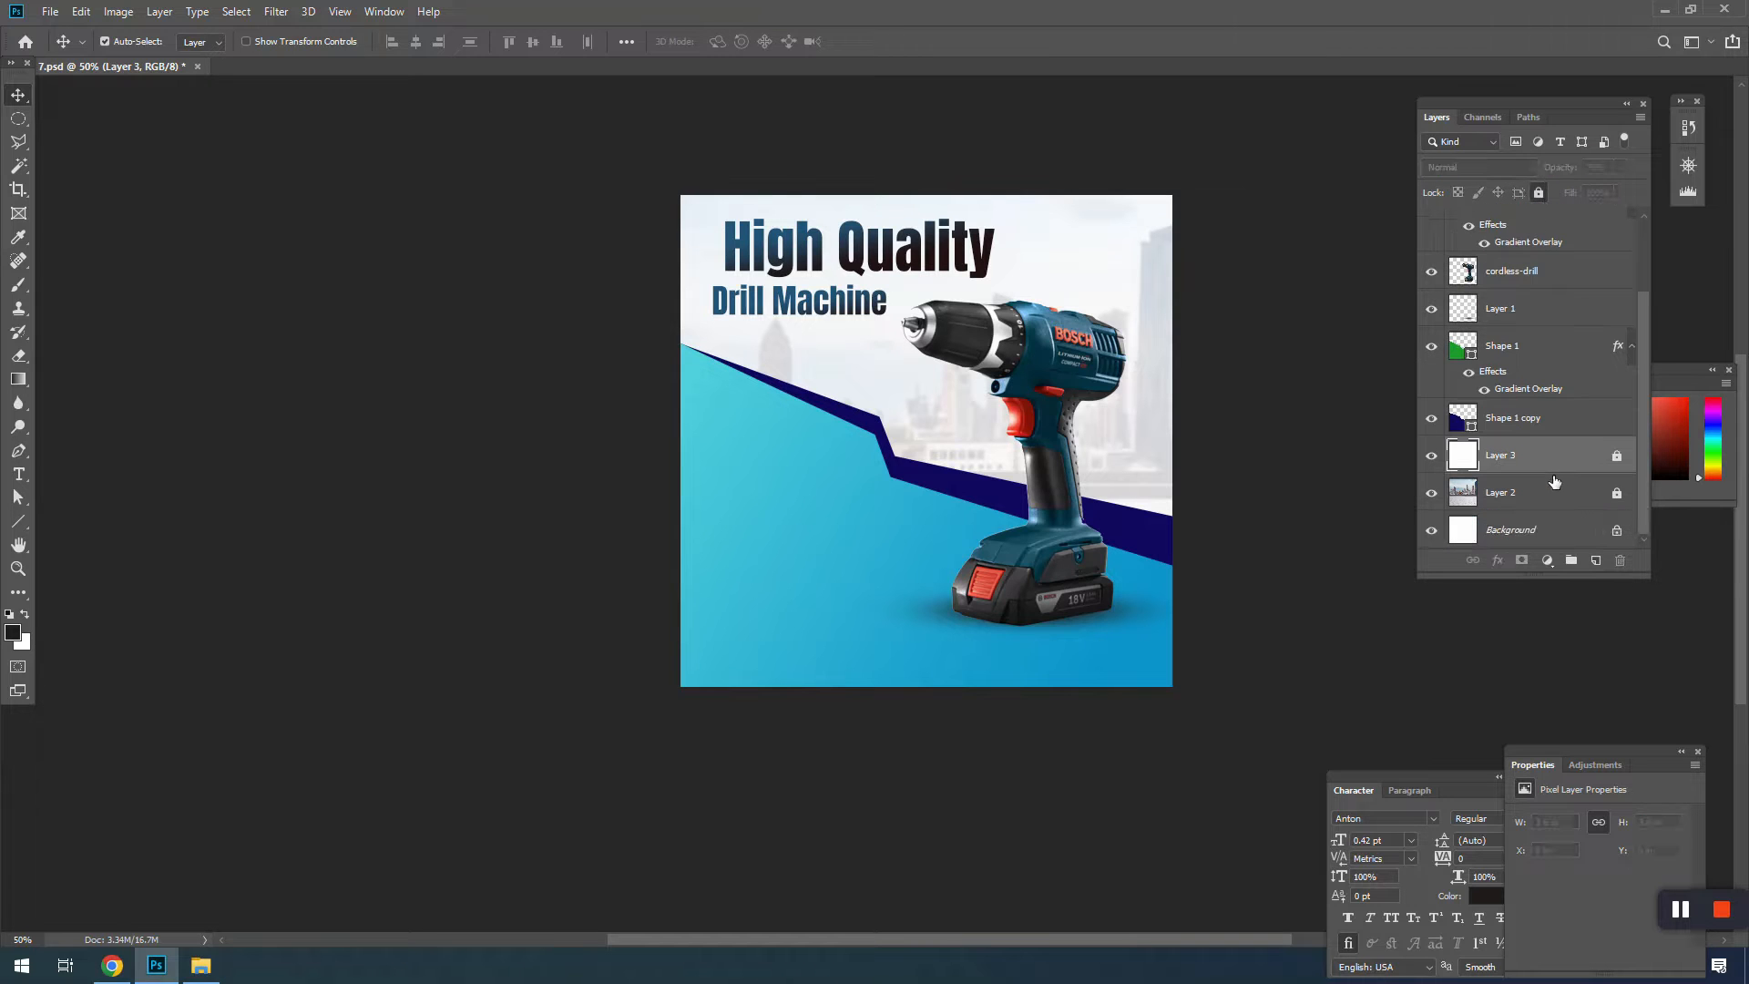
Step: Duplicate the "Drill Machine" heading straight down onto the blue shape and turn off the copy's Gradient Overlay
key("ctrl+plus")
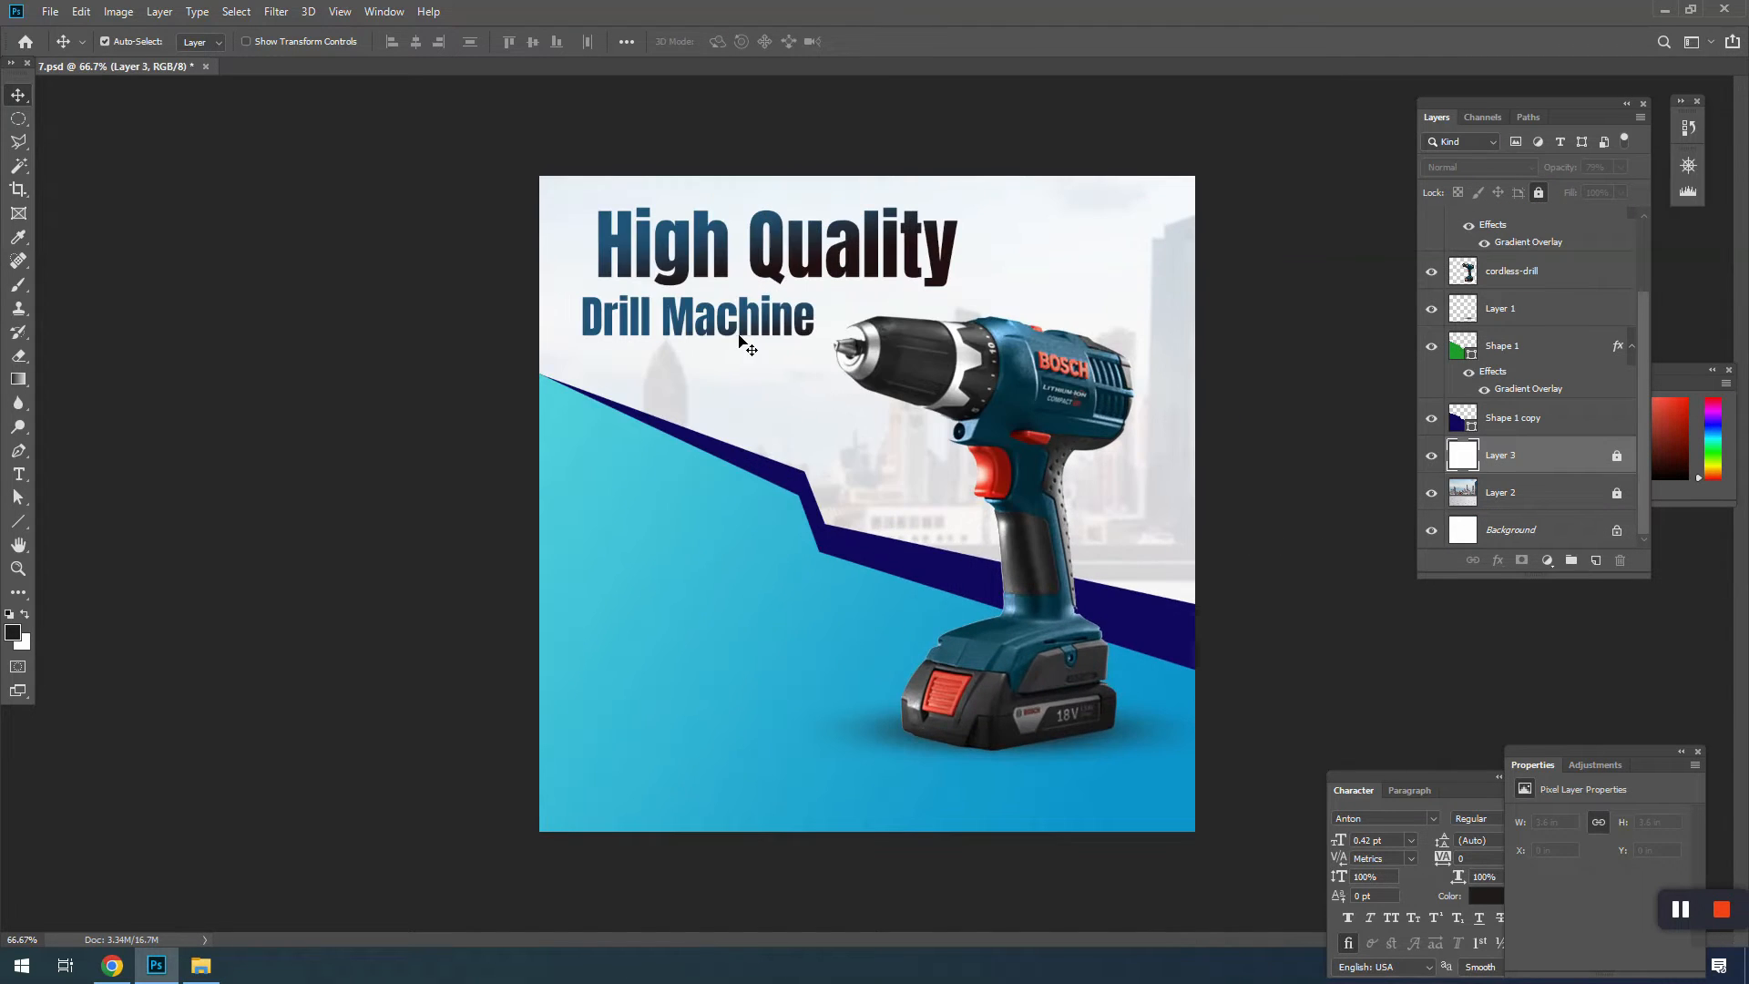
left_click_drag(710, 327, 710, 586)
key("t")
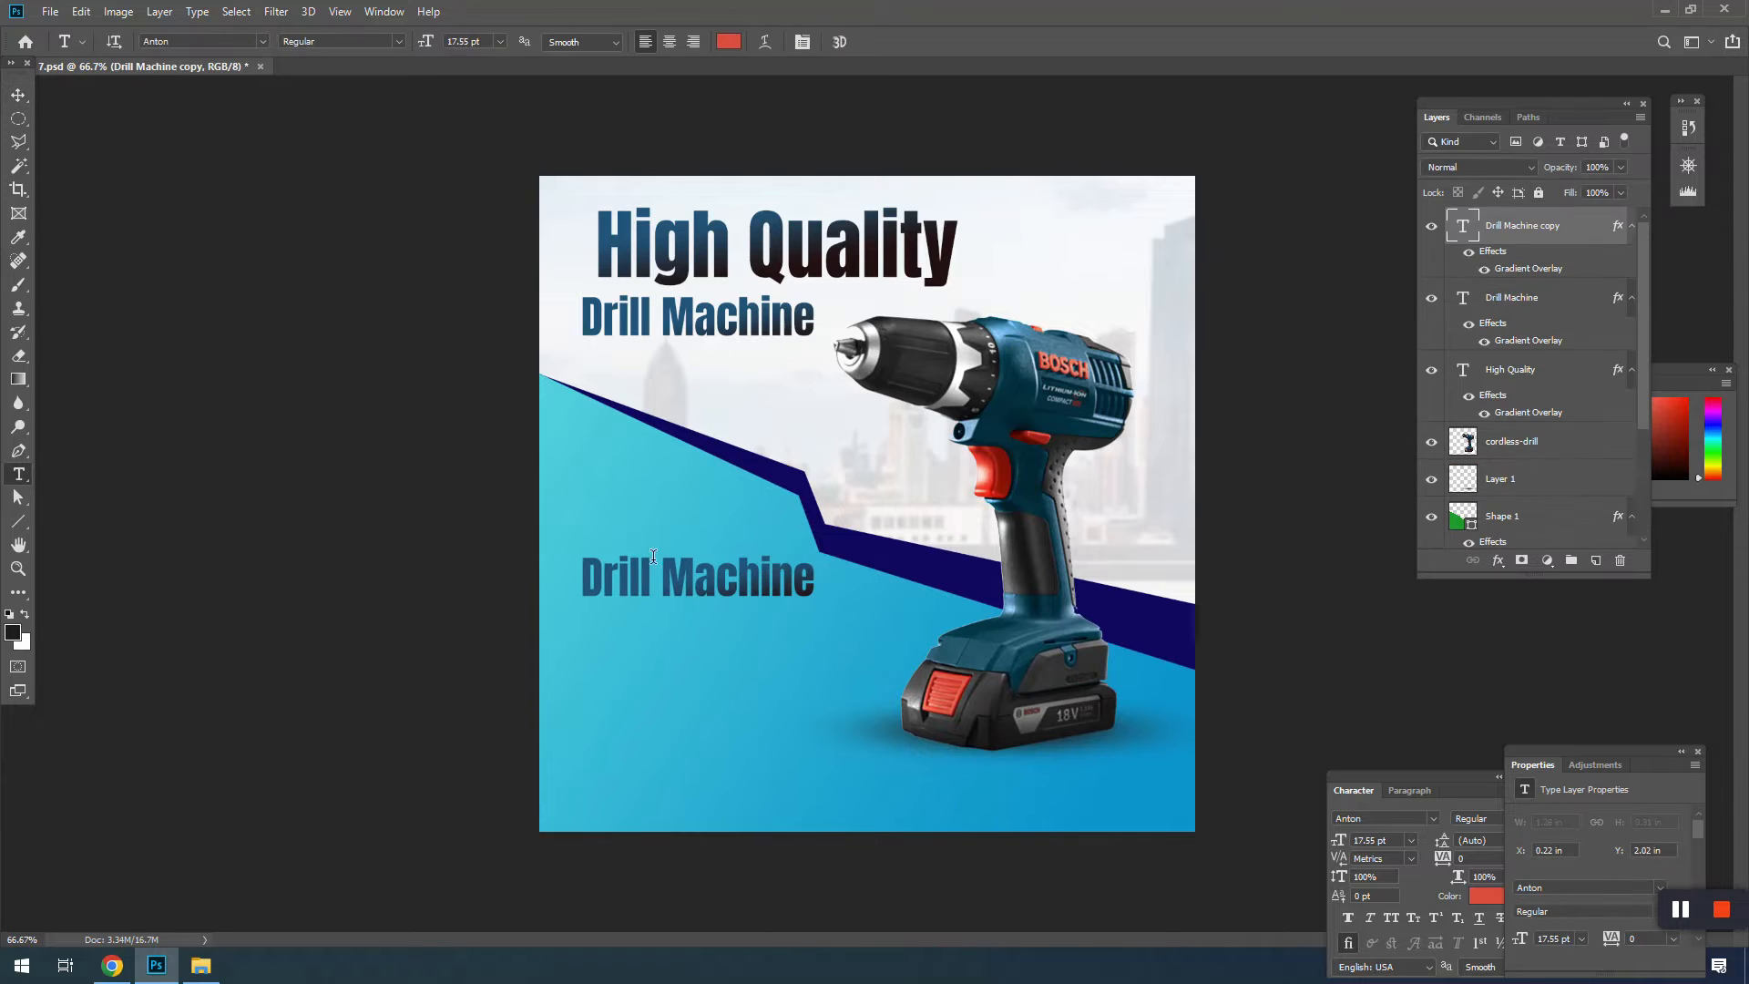
left_click(21, 122)
right_click(756, 283)
left_click(798, 294)
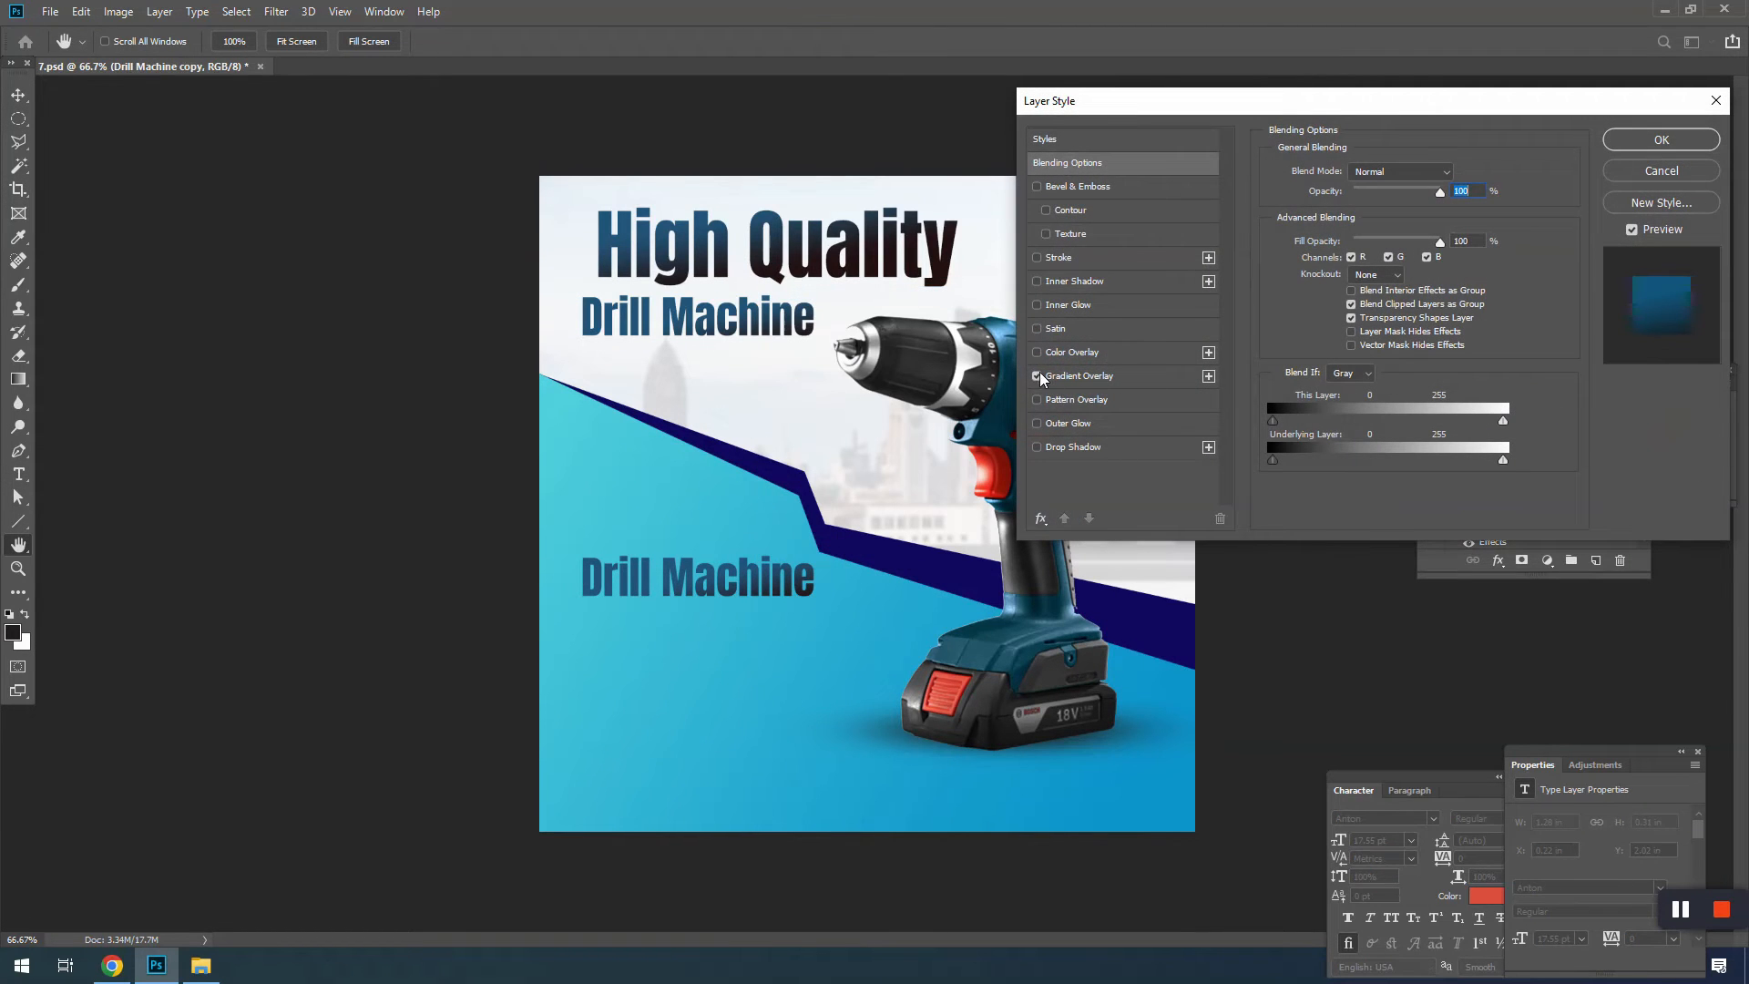
left_click(1038, 377)
left_click(1660, 171)
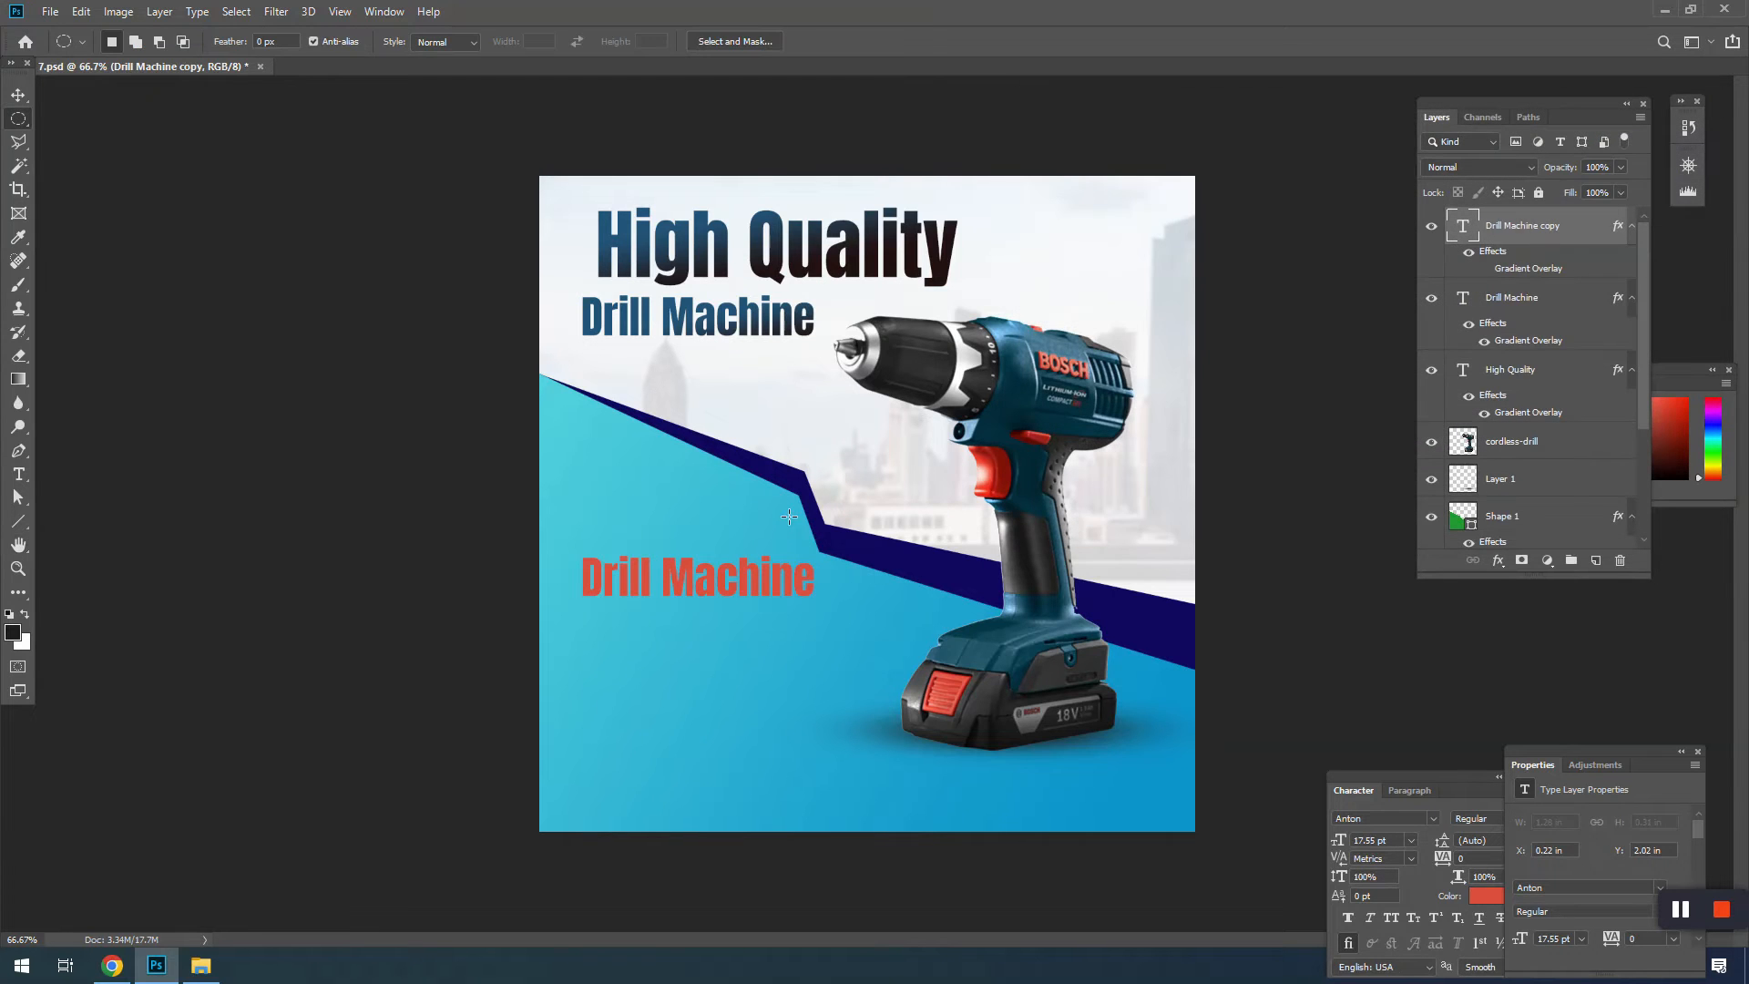
Step: Recolor the copied "Drill Machine" text dark grey #2c2c2c, sampled from the drill's base
key("t")
left_click(748, 589)
key("ctrl+a")
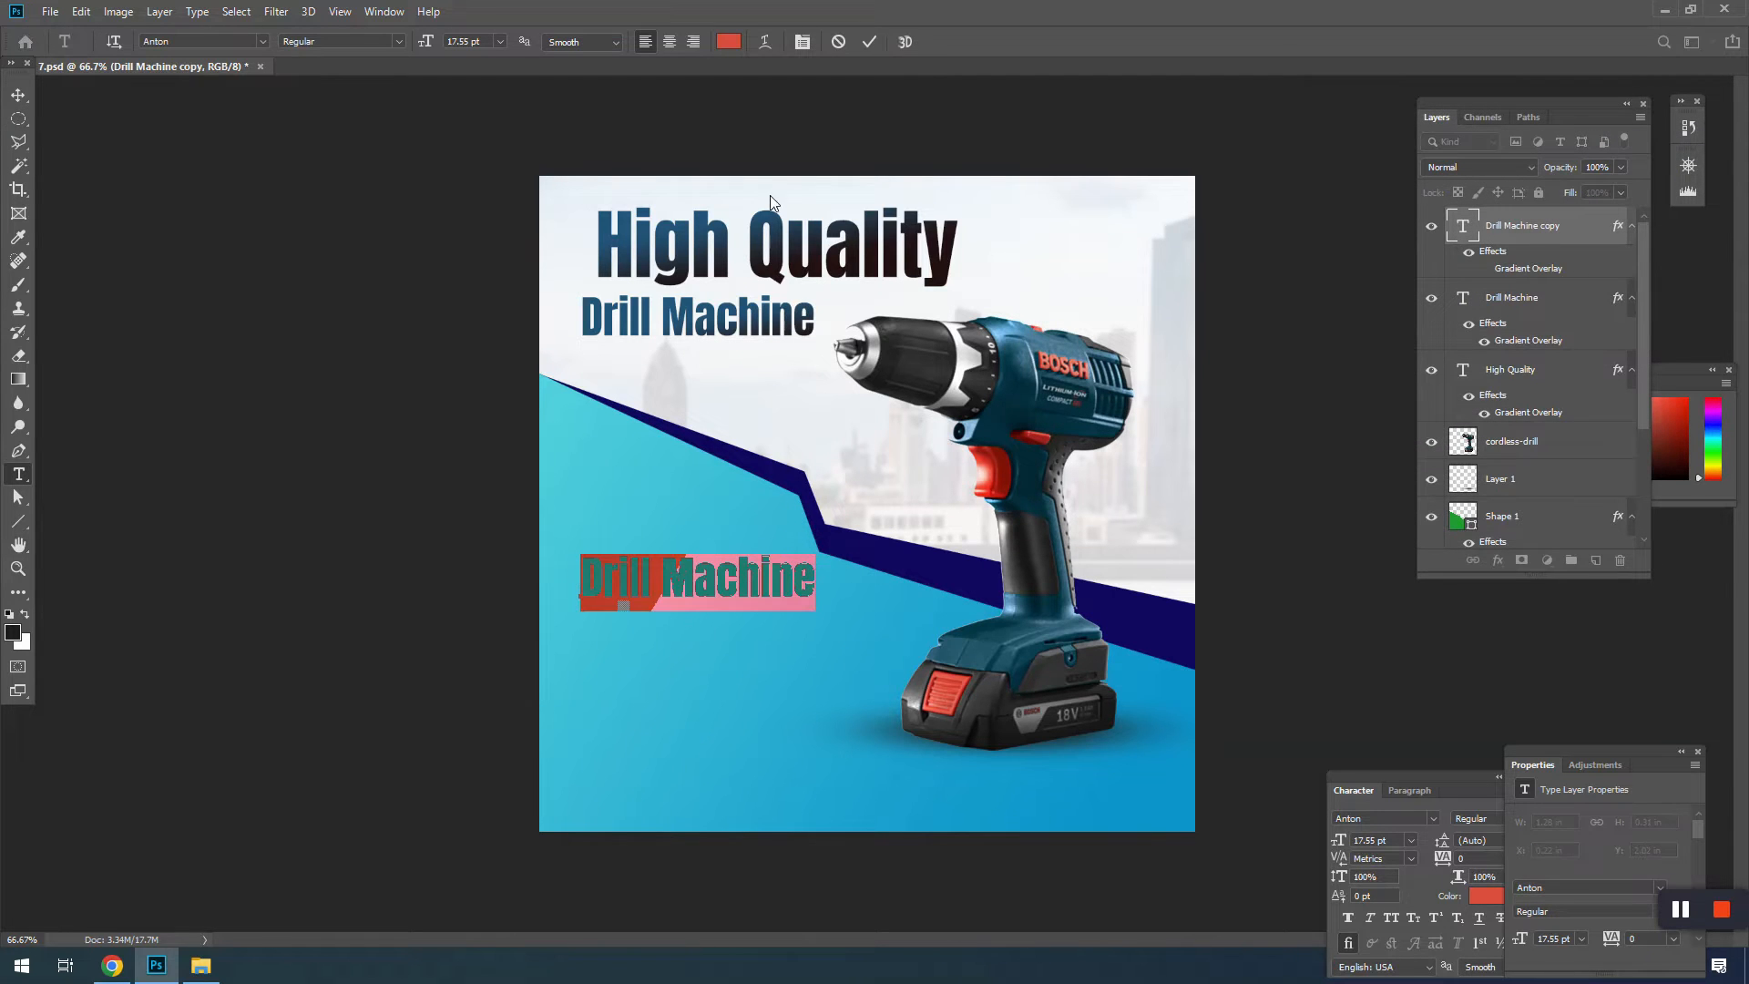
left_click(728, 41)
left_click(1208, 233)
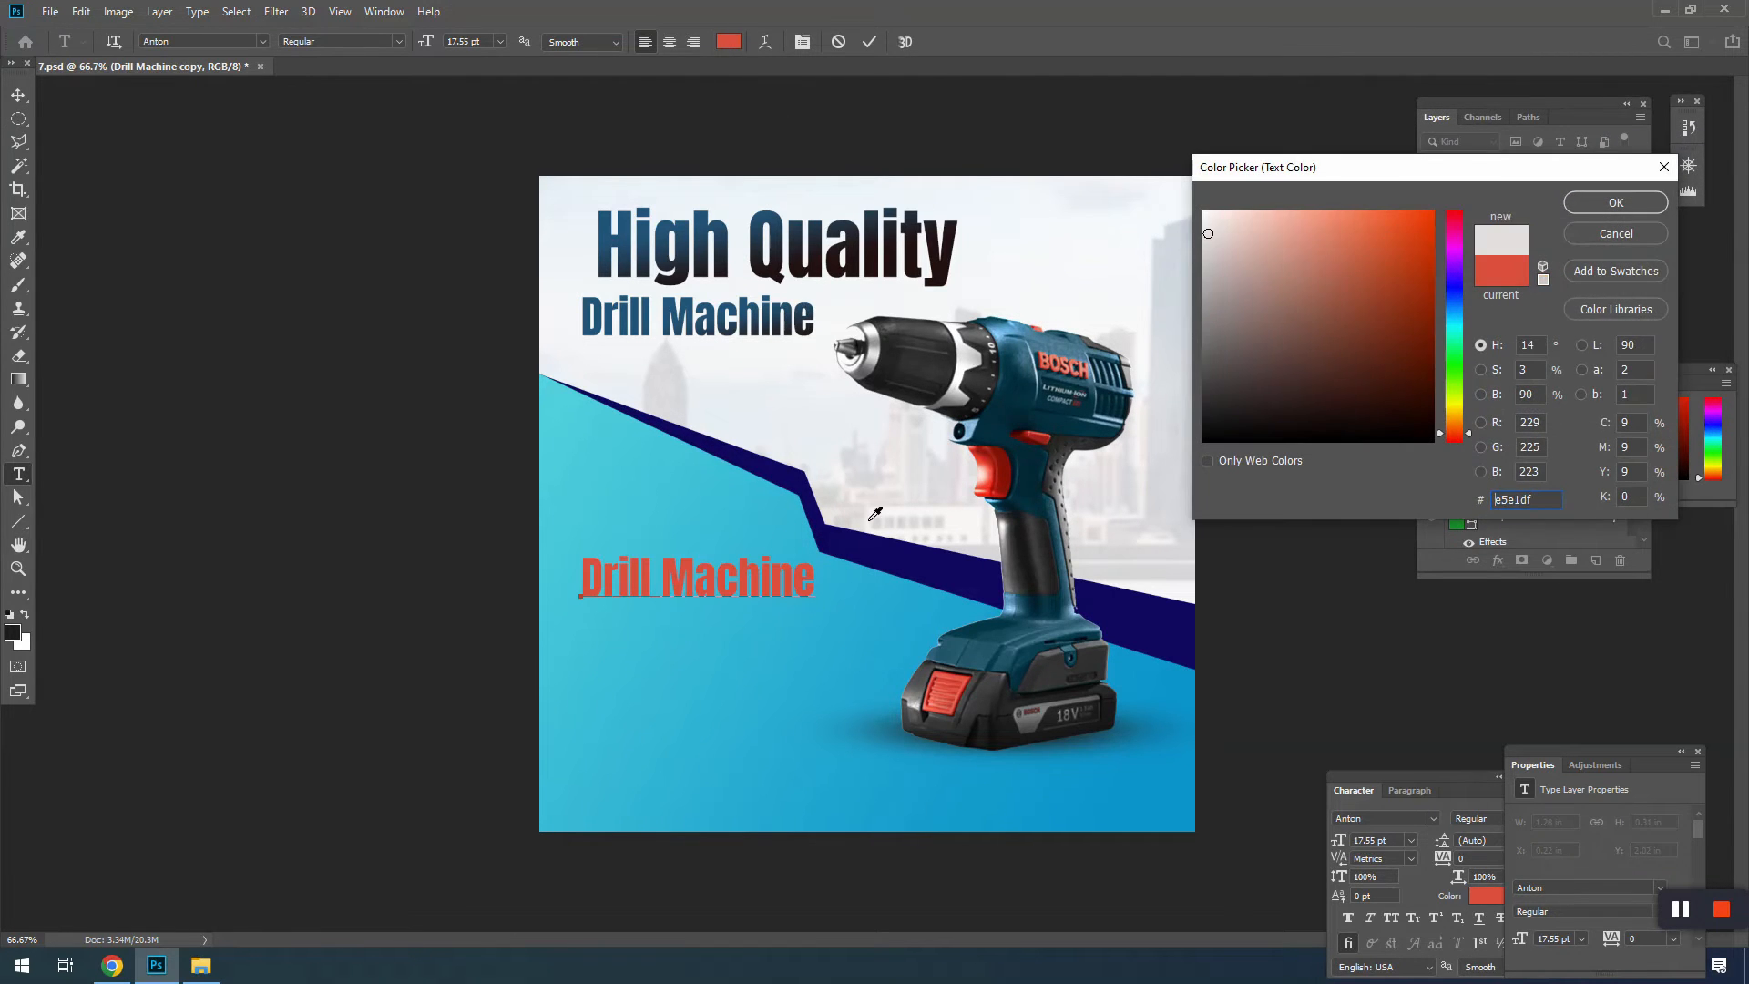
left_click(1011, 470)
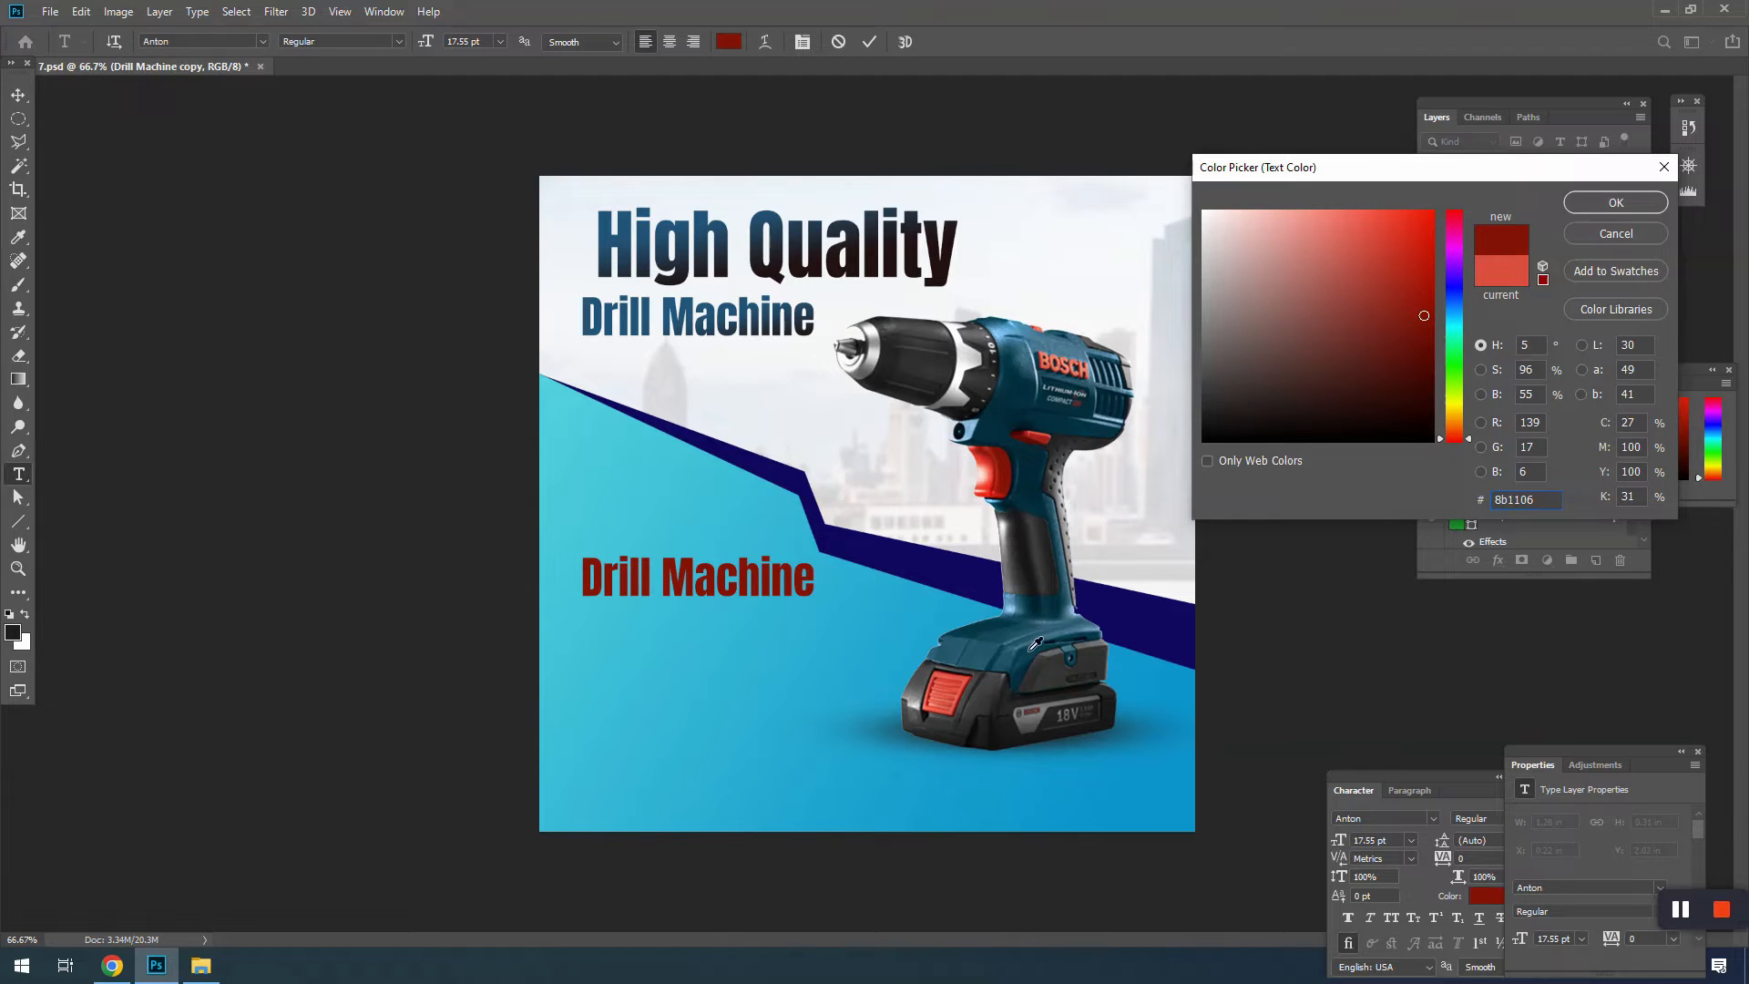
left_click_drag(1035, 644, 1041, 664)
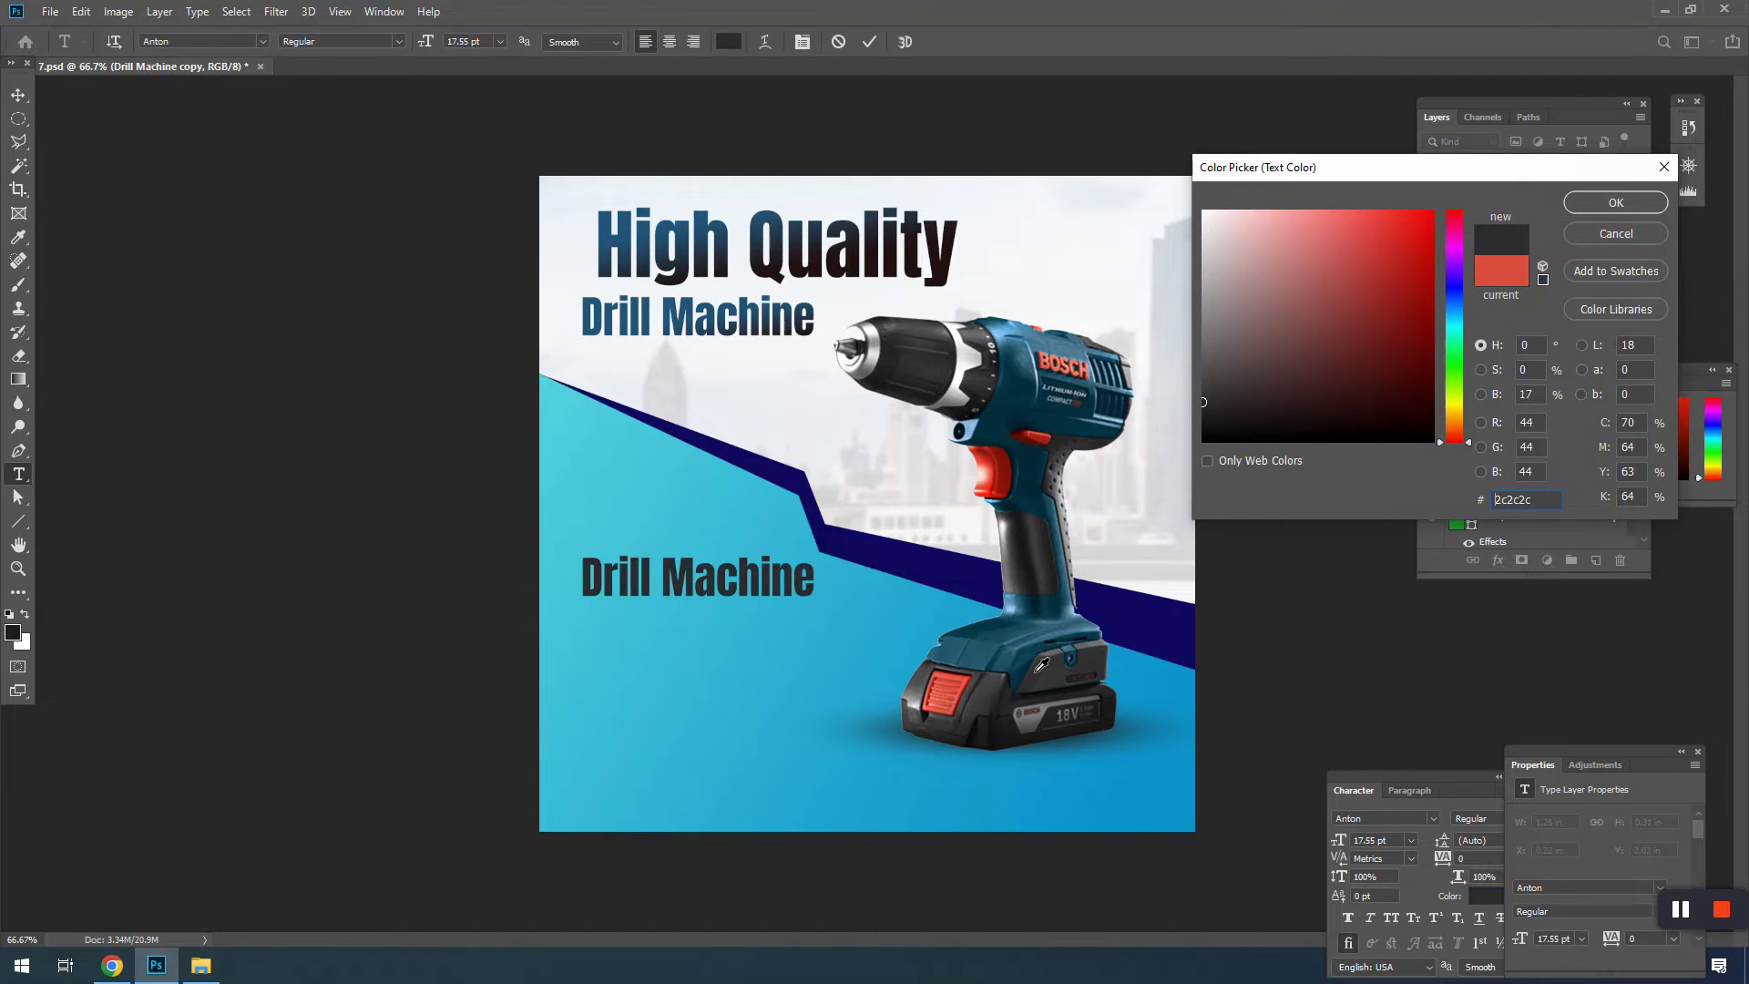
left_click(1593, 208)
key("ctrl+Return")
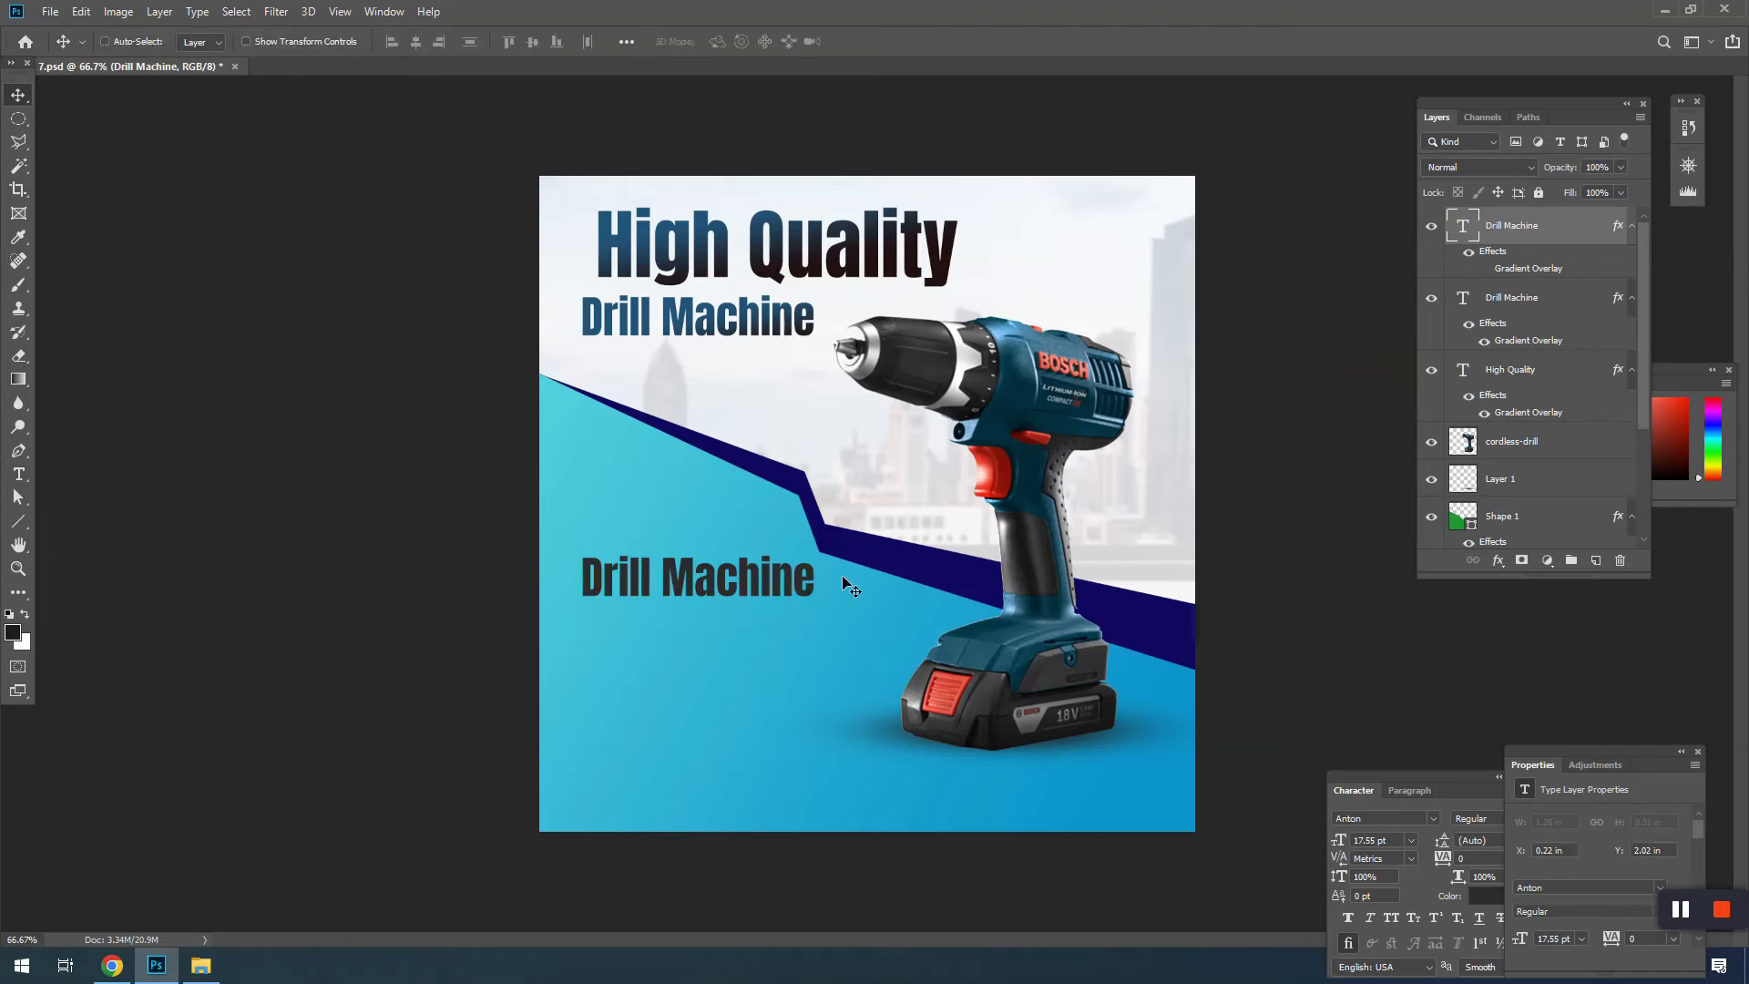
Step: Scale the copied "Drill Machine" text down to about 9.61 pt on the blue shape
key("ctrl+t")
left_click_drag(813, 553, 726, 615)
key("Return")
Step: Replace the wording of the small copied text with "Batter Capacity 15mAh"
key("v")
key("t")
triple_click(713, 601)
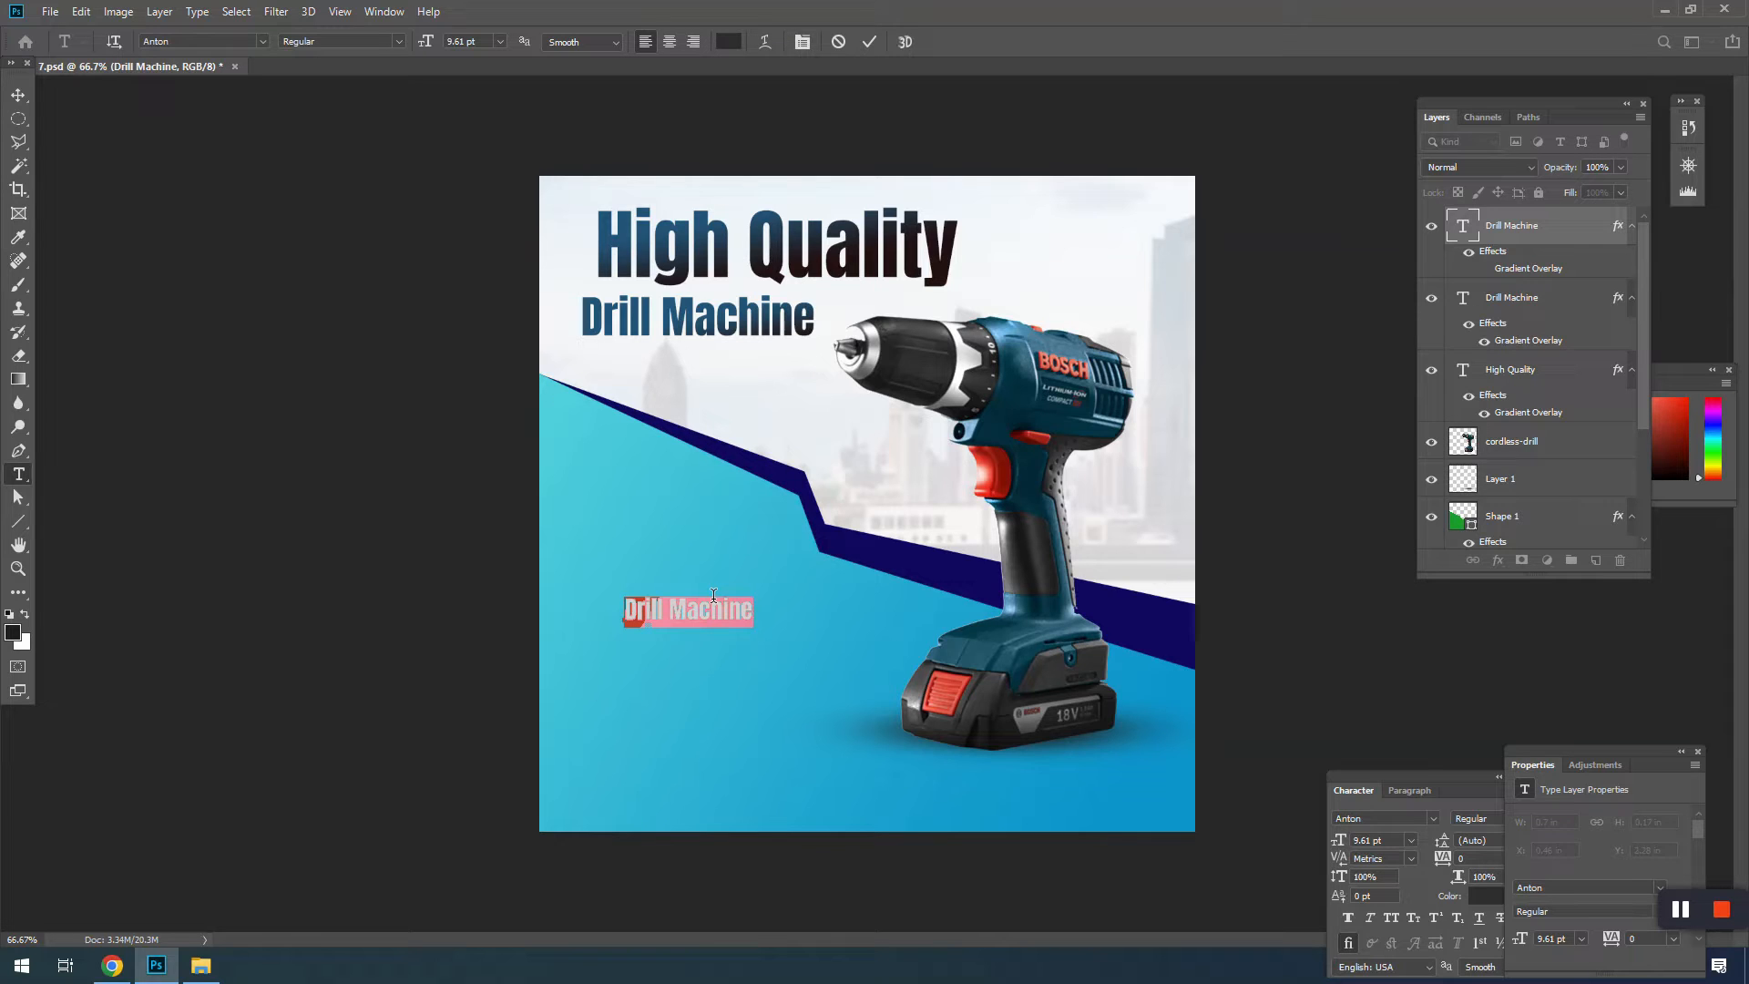
type("Batter Capacity 15mah")
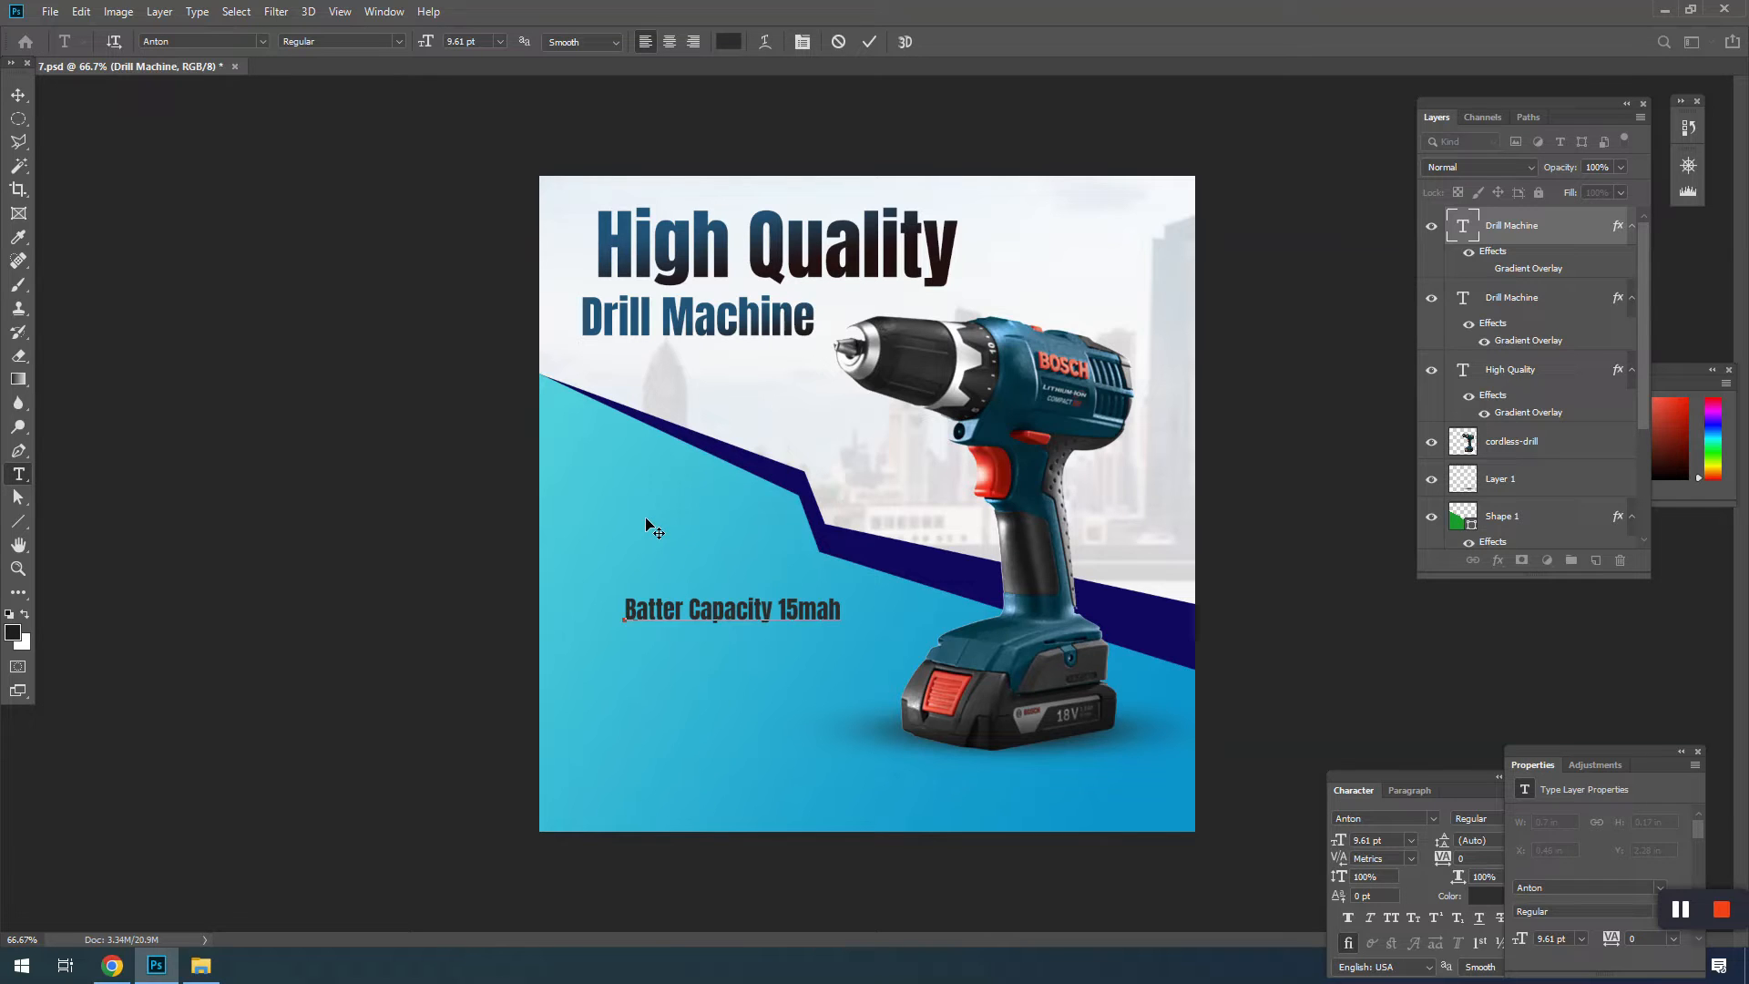
type("A")
Step: Scale the "Batter Capacity 15mAh" line down to about 7.88 pt
left_click(18, 94)
key("ctrl+t")
left_click_drag(842, 626, 803, 627)
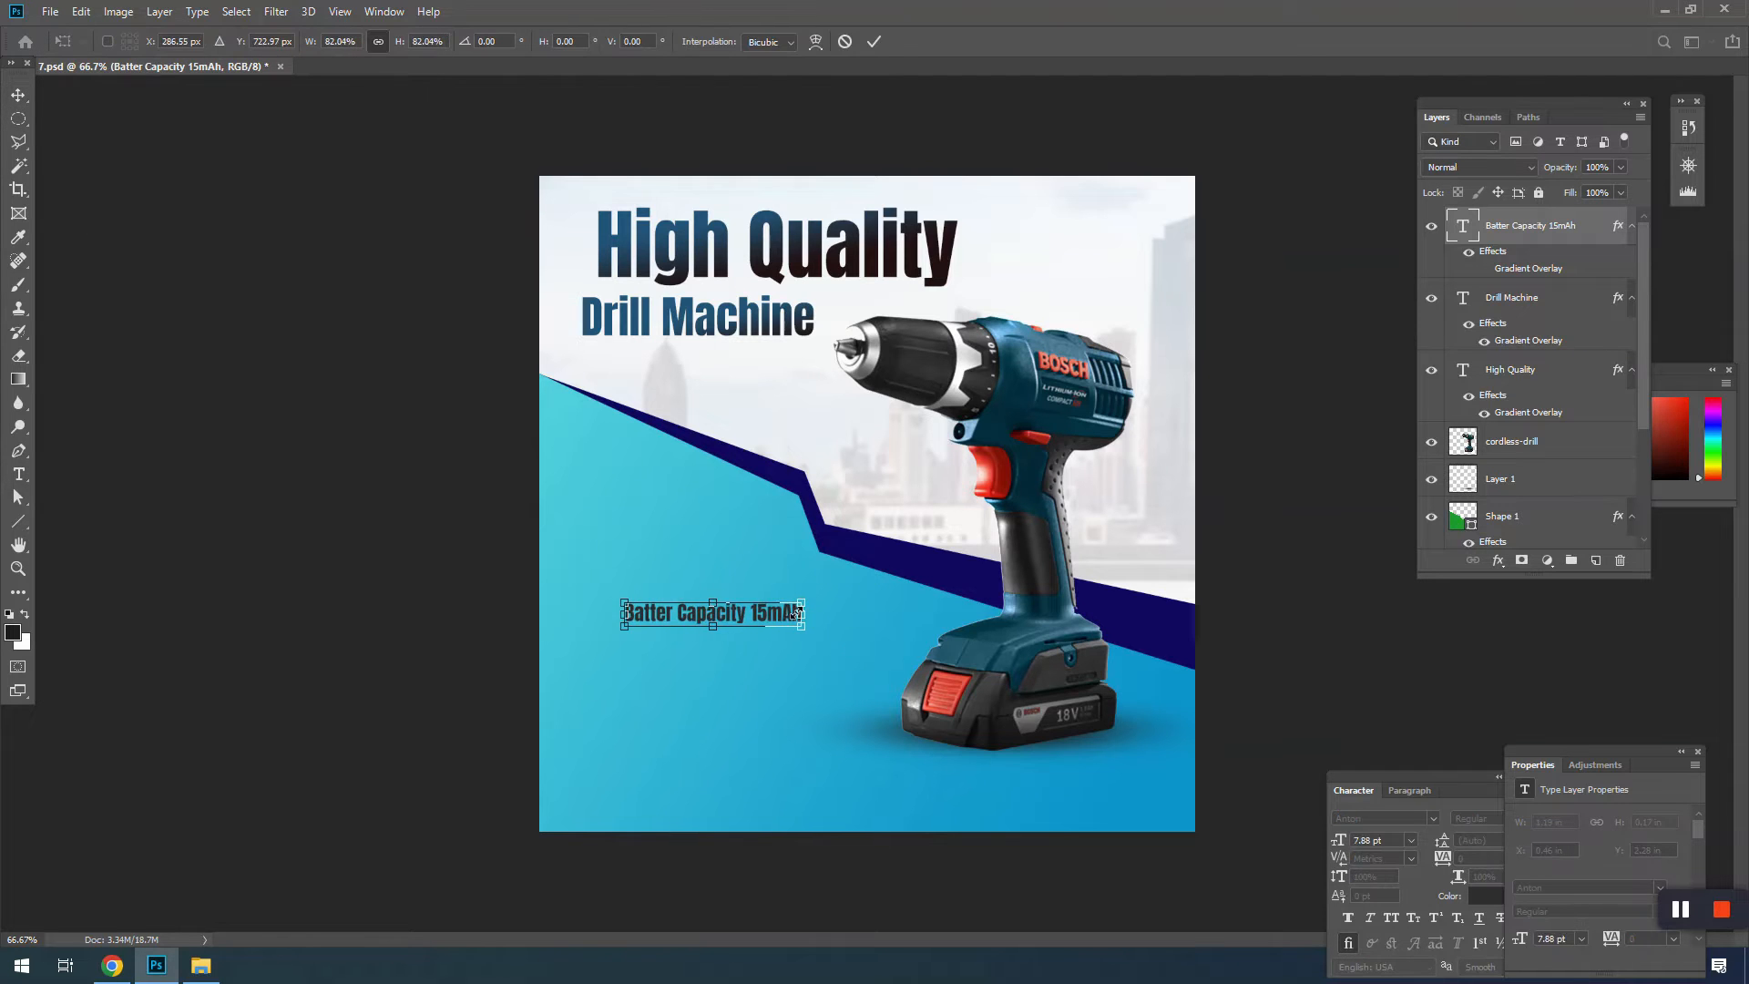
key("Return")
Step: Change the font of the "Batter Capacity 15mAh" line to Open Sans Bold
double_click(754, 615)
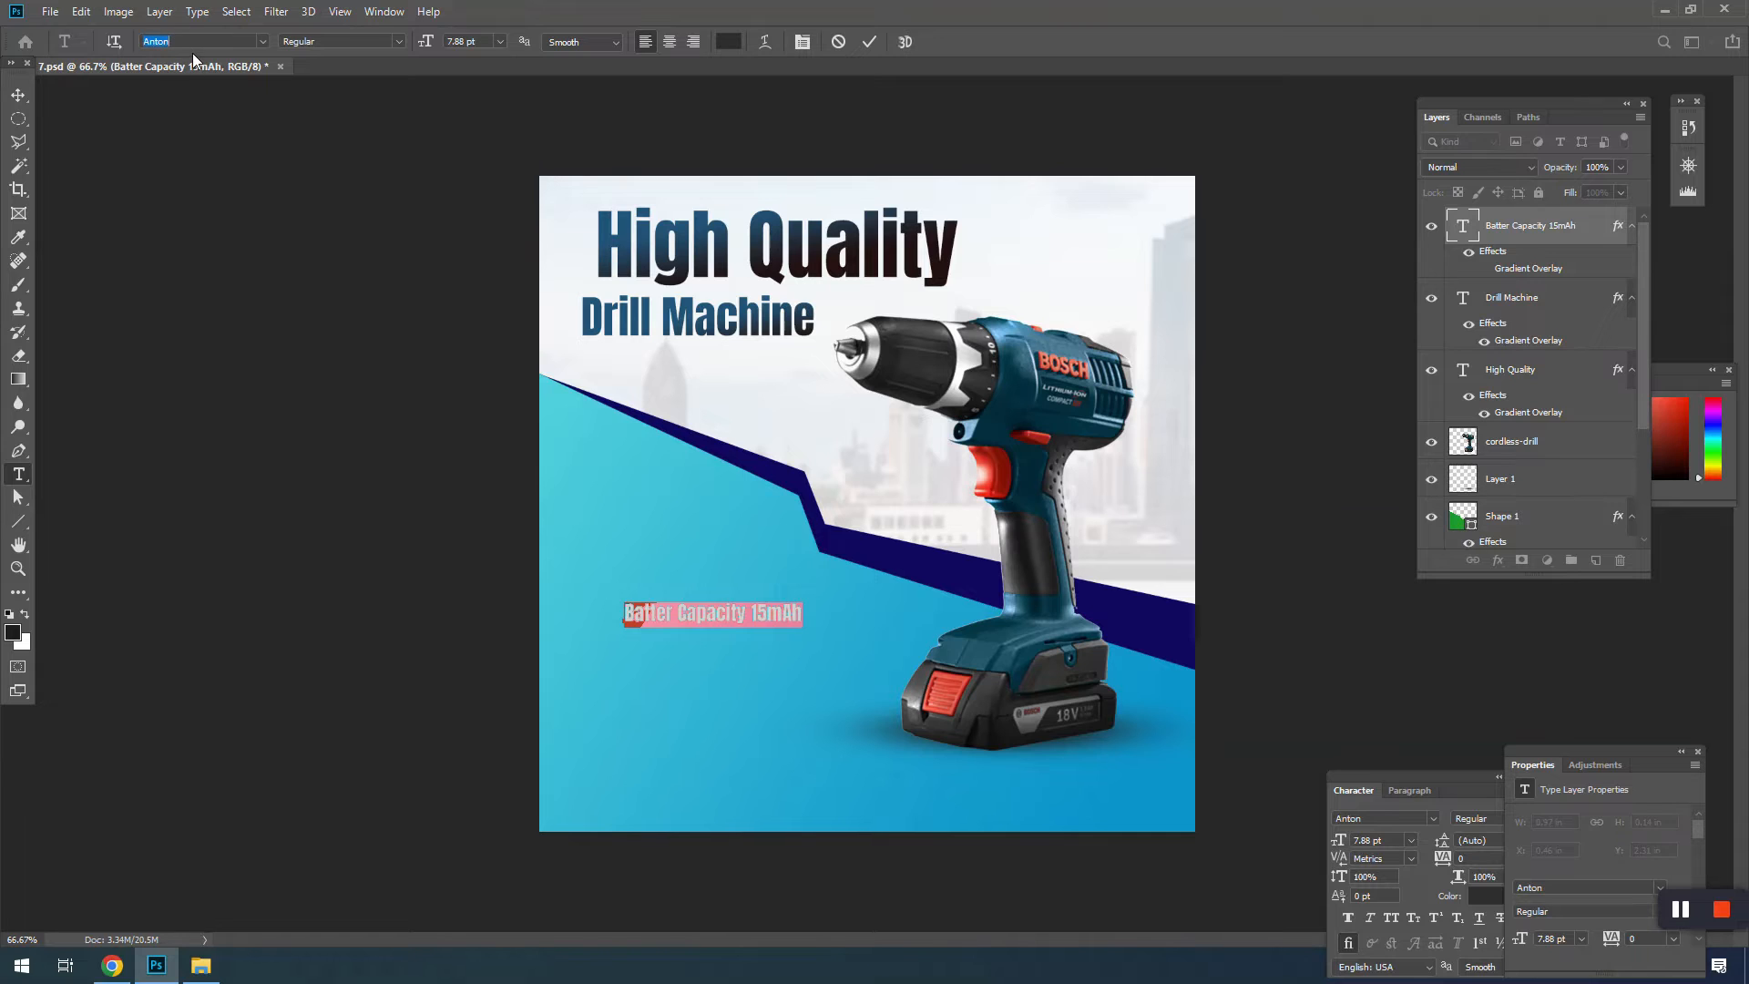
type("arial")
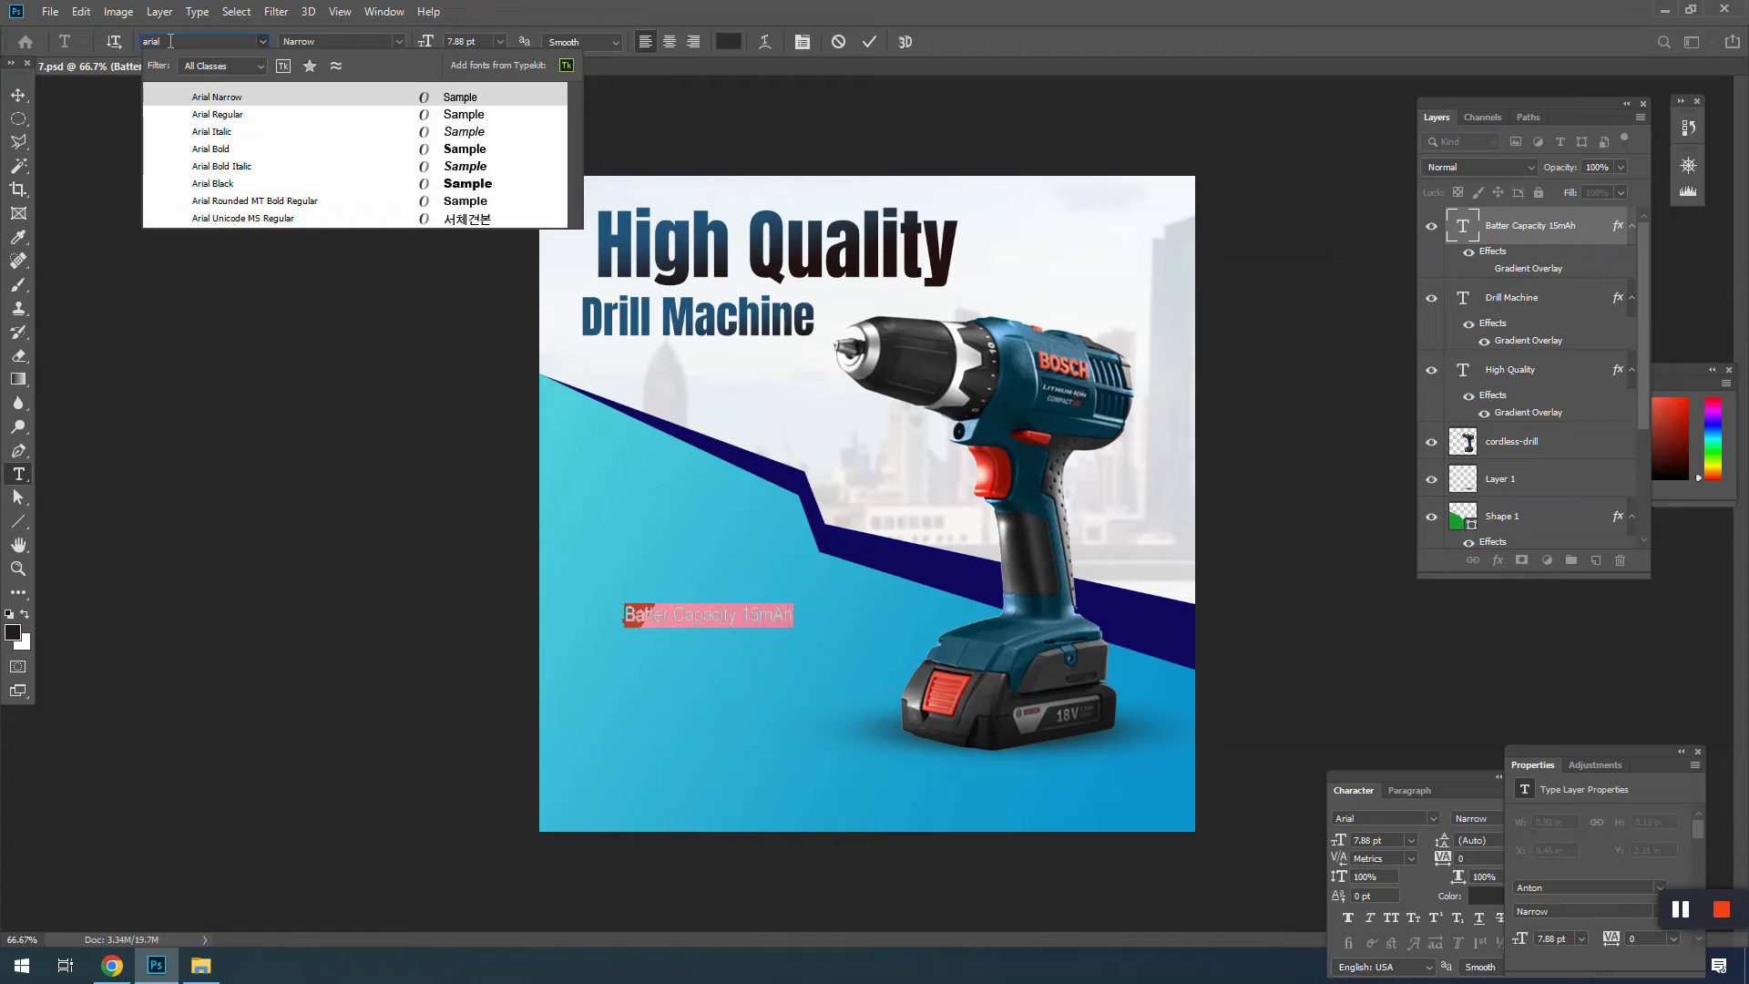
type("open")
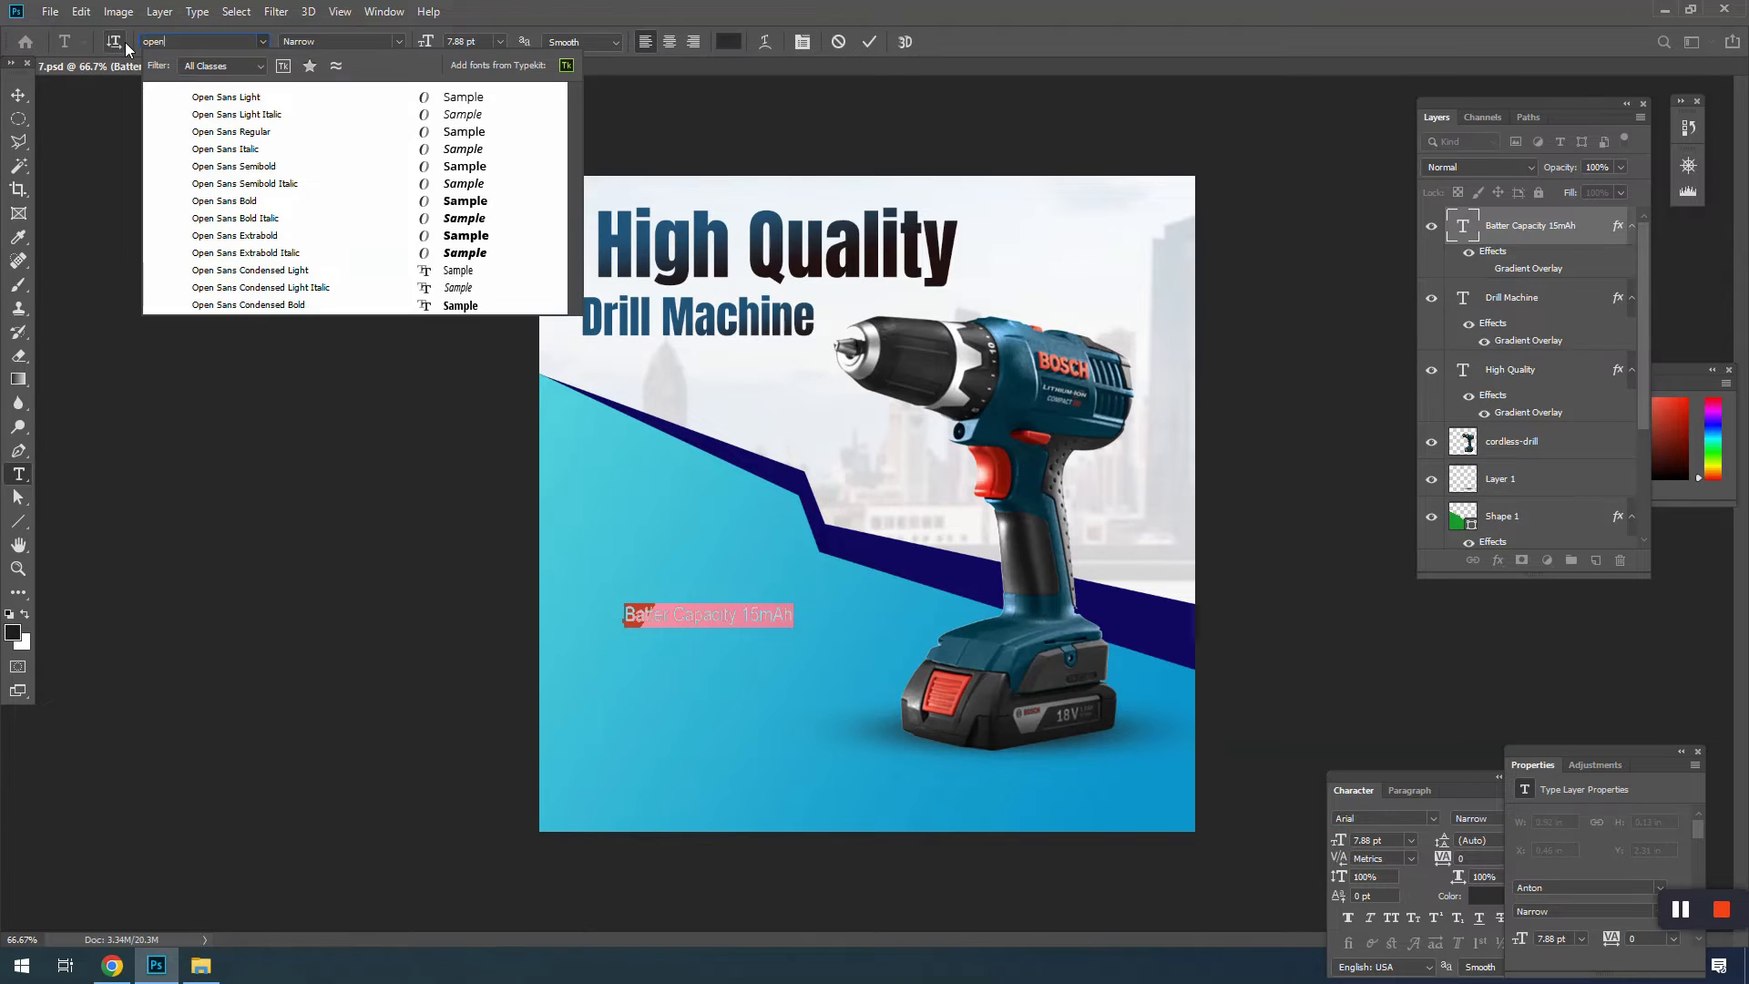
key("Down")
key("Down")
key("Down")
key("Down")
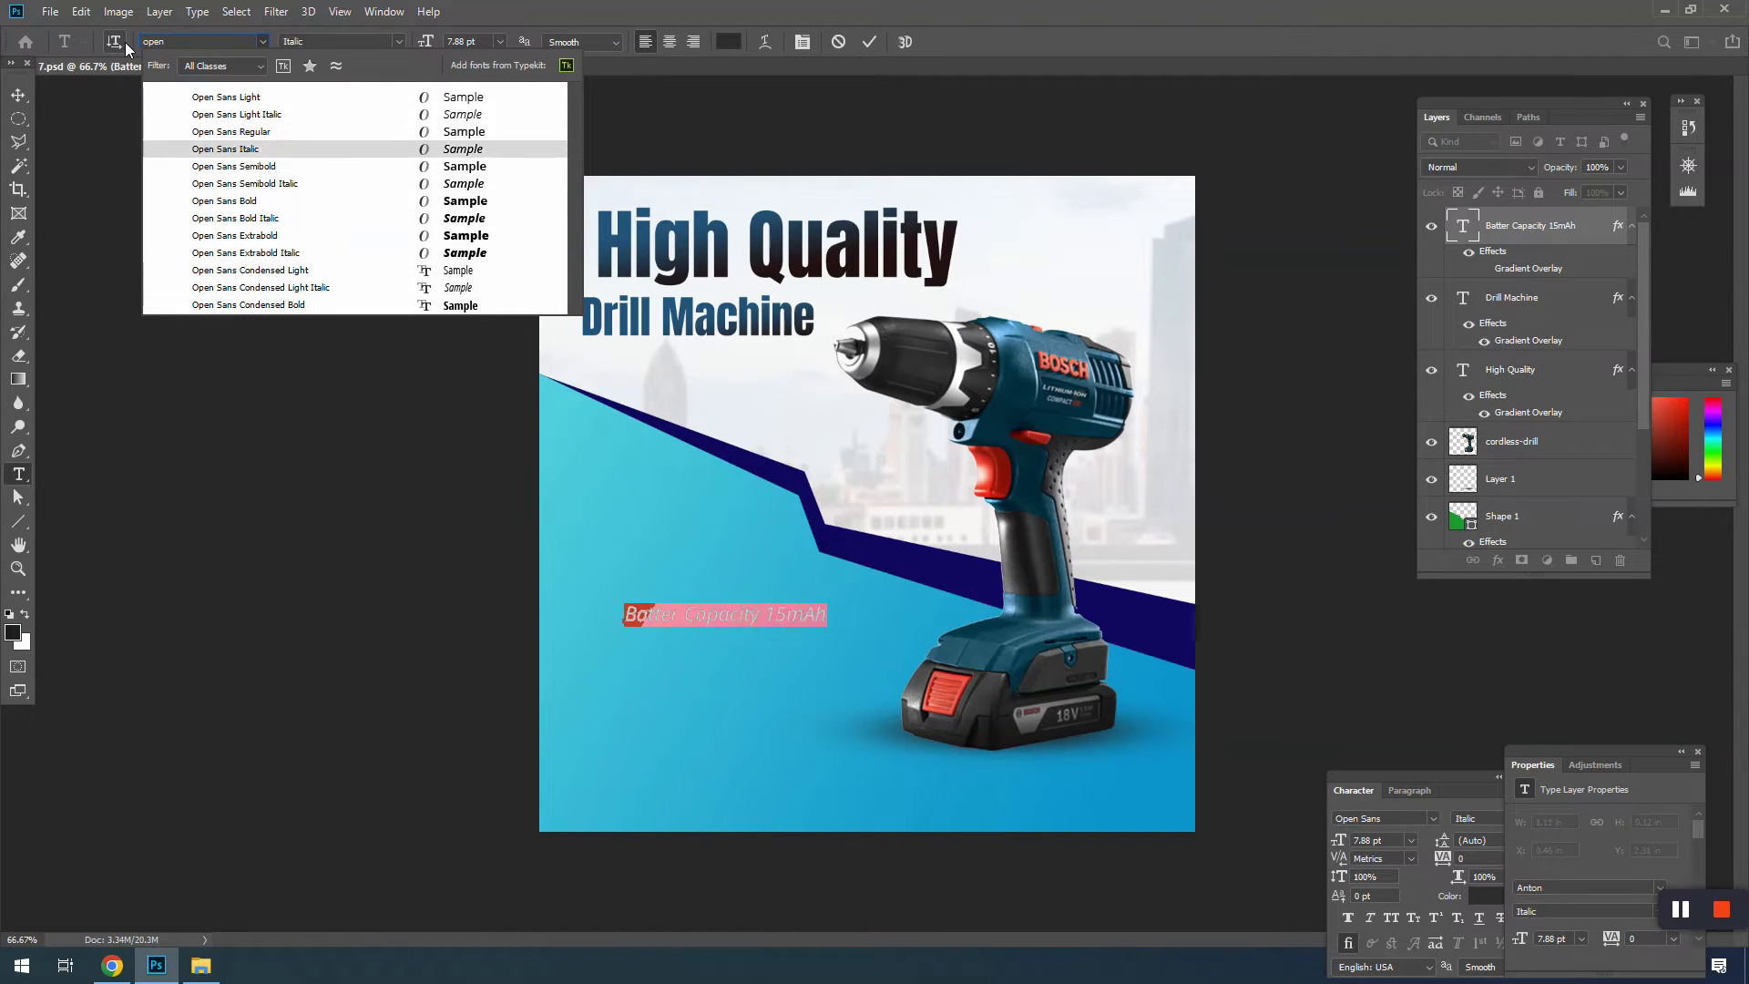
key("Down")
key("Down")
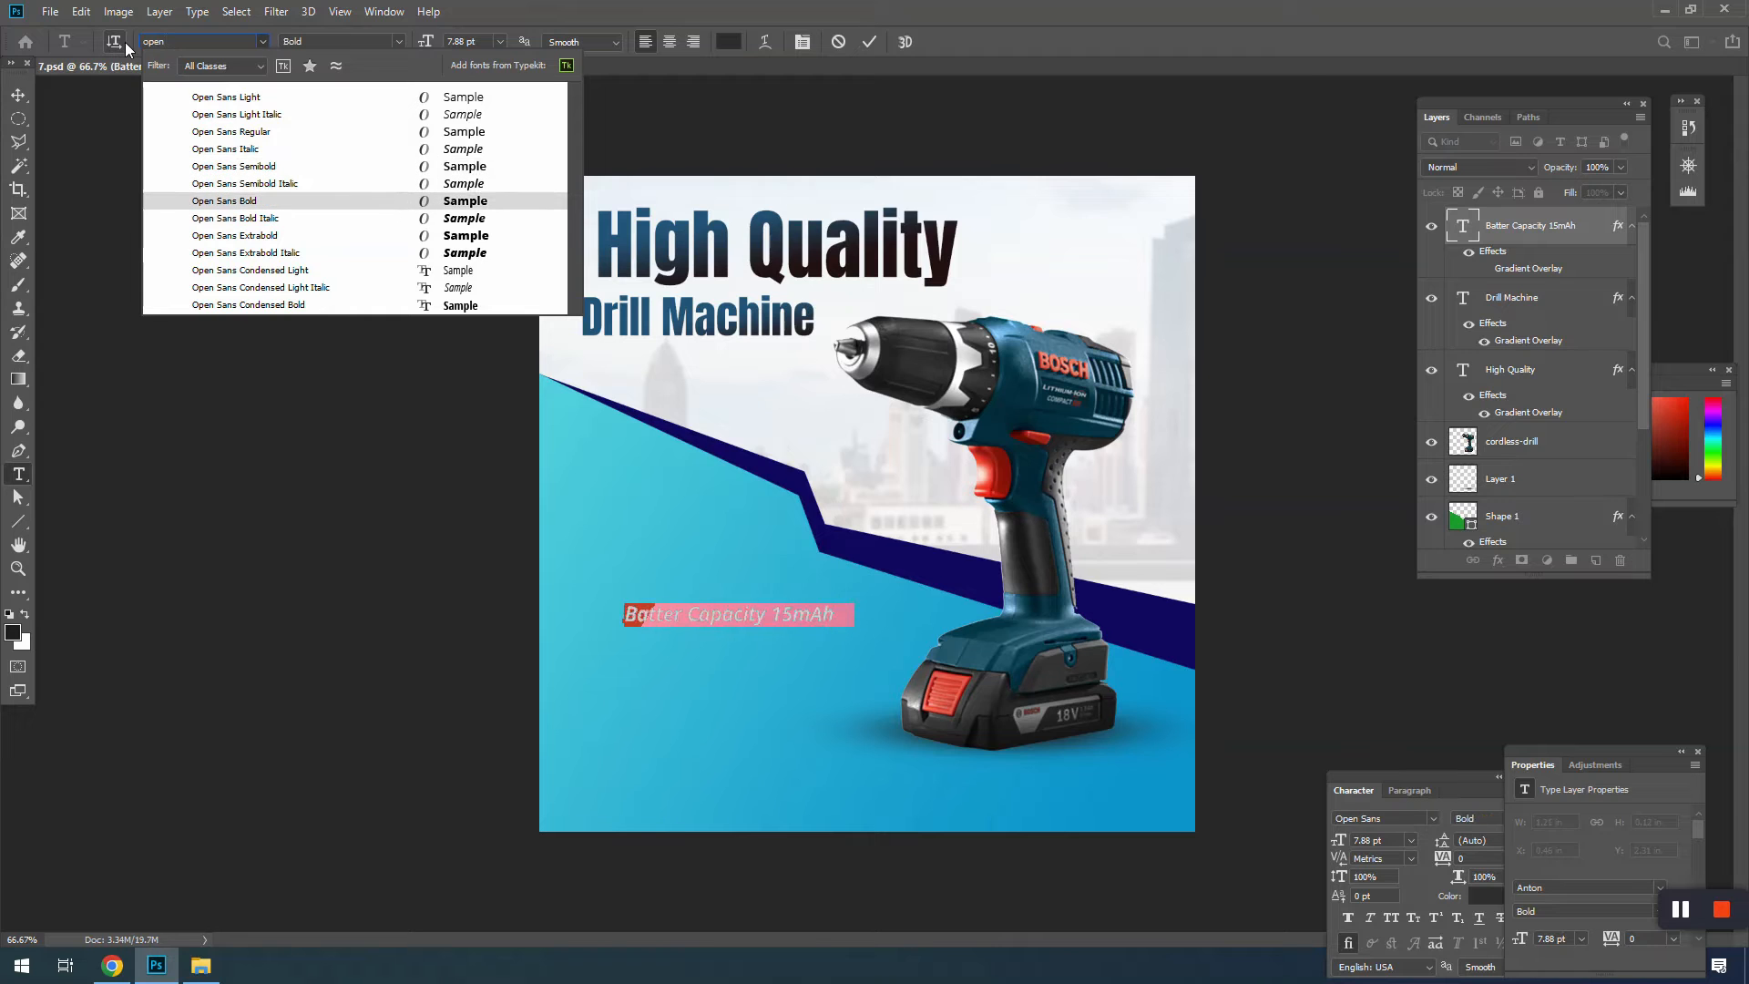
key("Return")
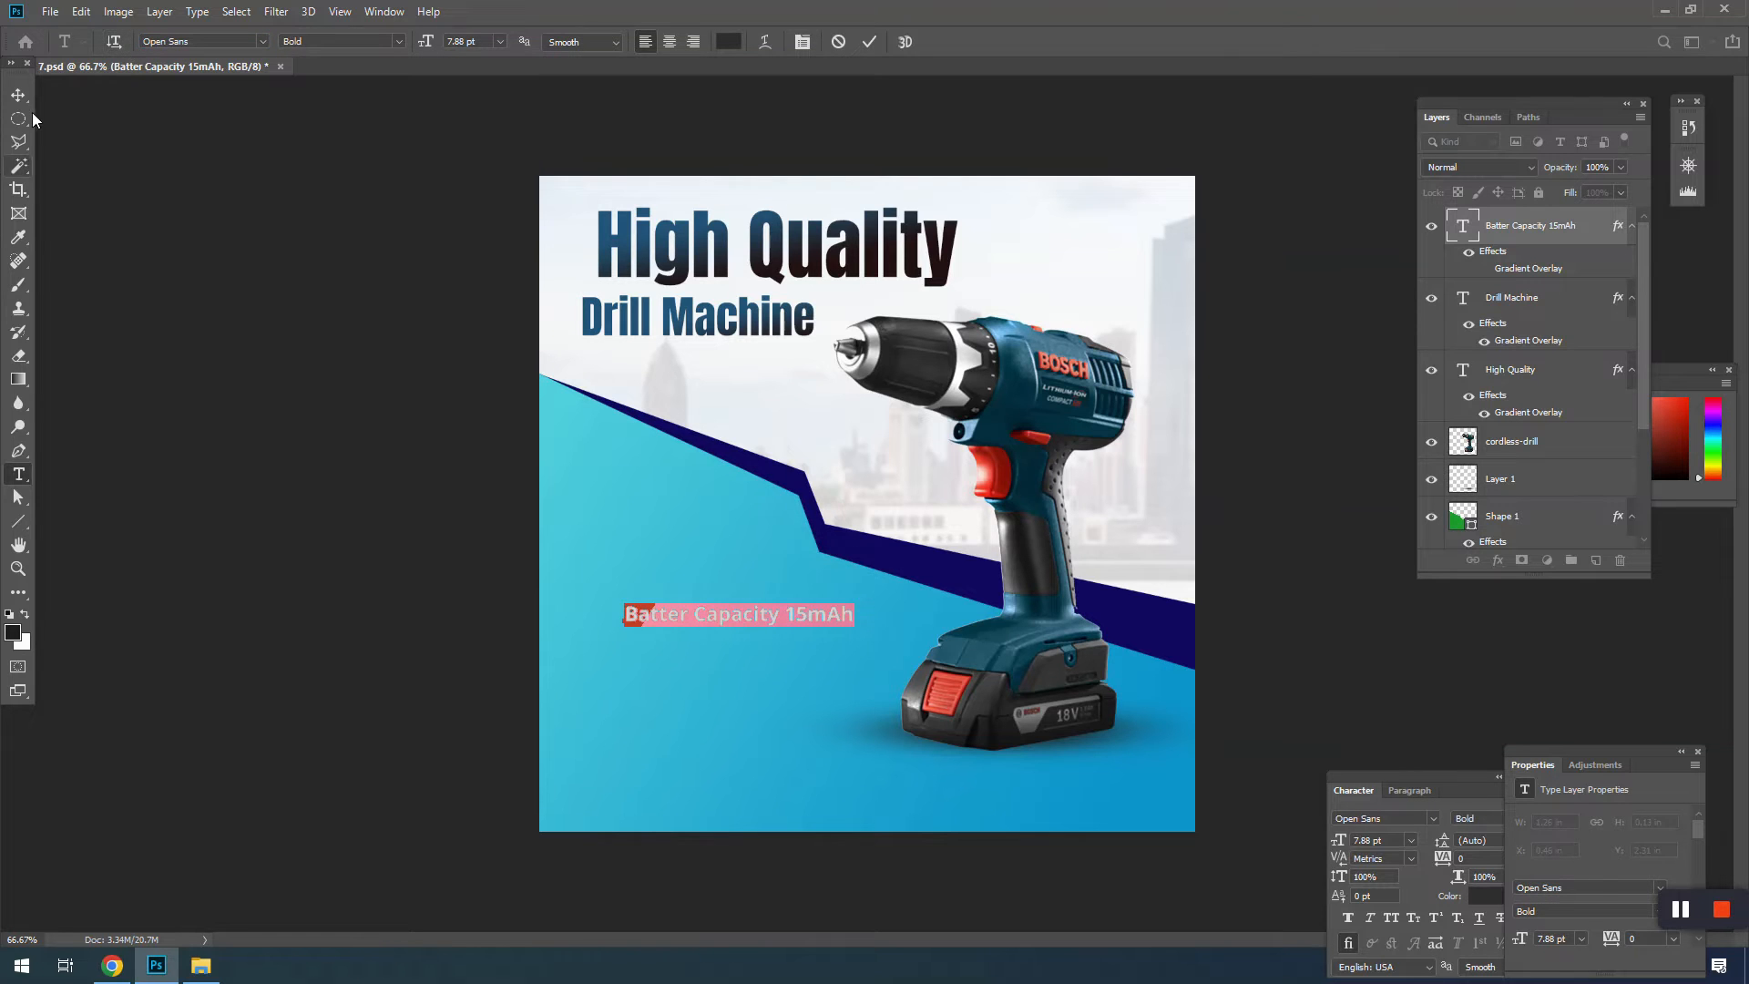
Step: Nudge the "Batter Capacity 15mAh" line slightly to the left and save the document
left_click(18, 95)
left_click(689, 517, "ctrl")
left_click_drag(683, 665, 672, 665)
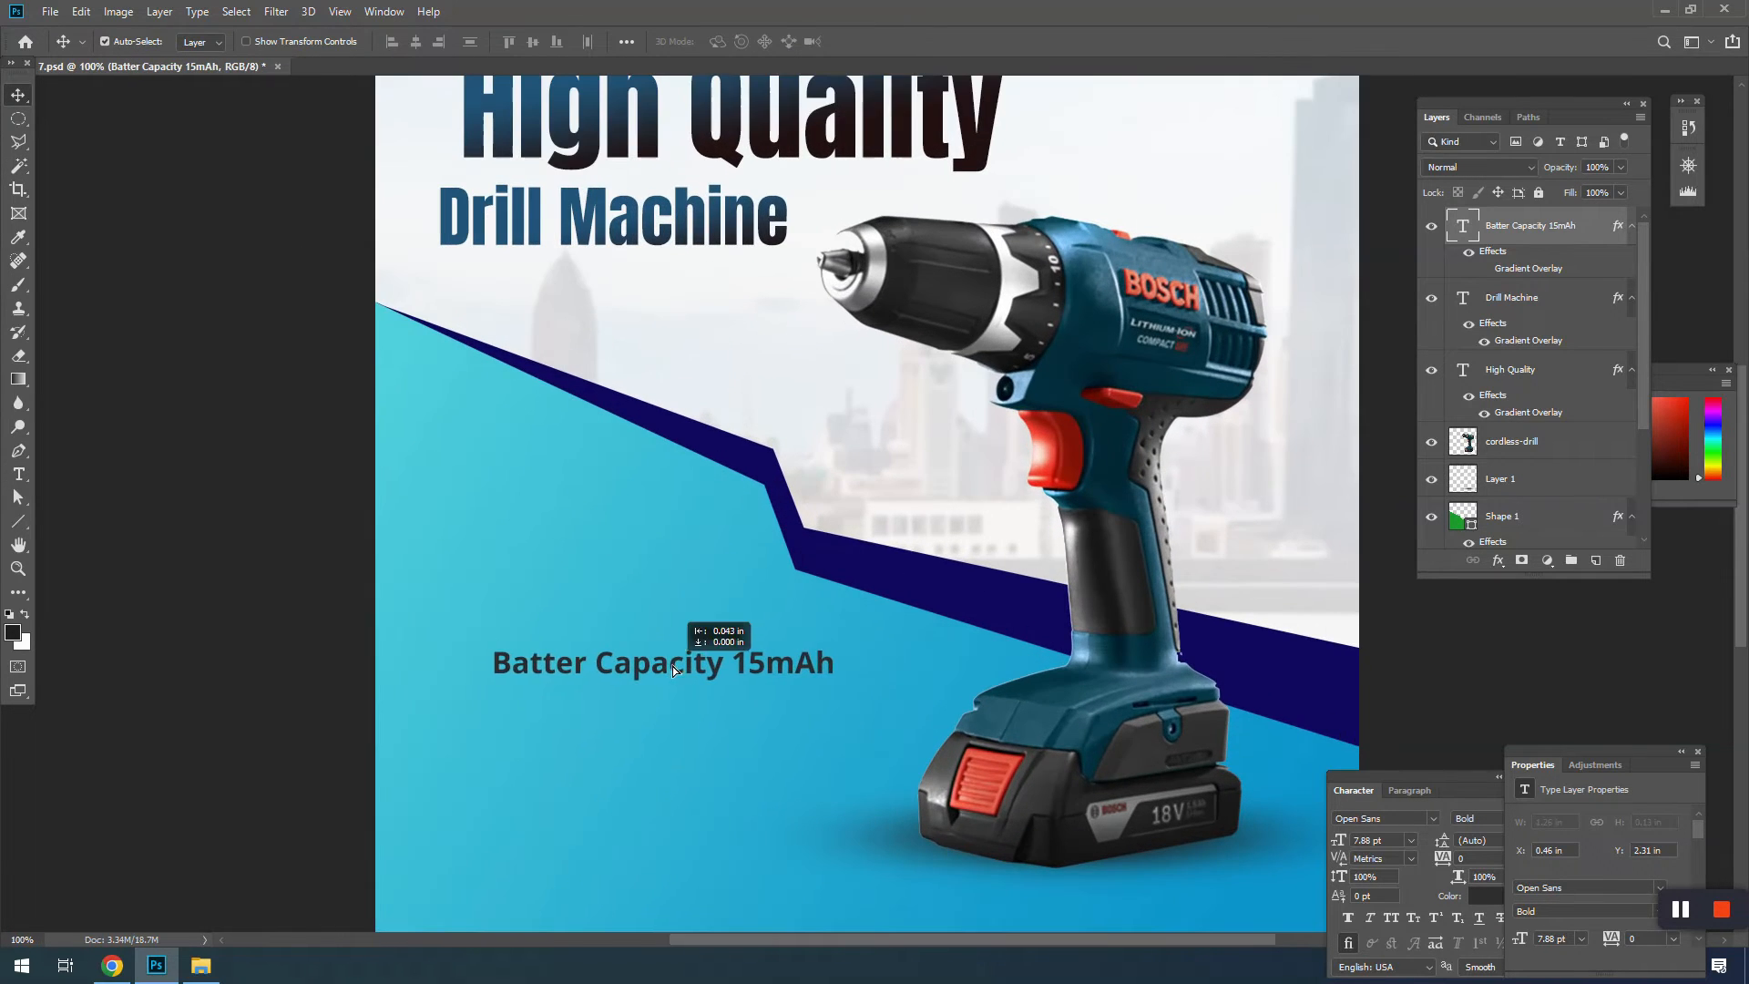
key("ctrl+s")
Step: Switch to Freepik in Chrome, close the open city photo preview and search for "tick icon"
left_click(80, 979)
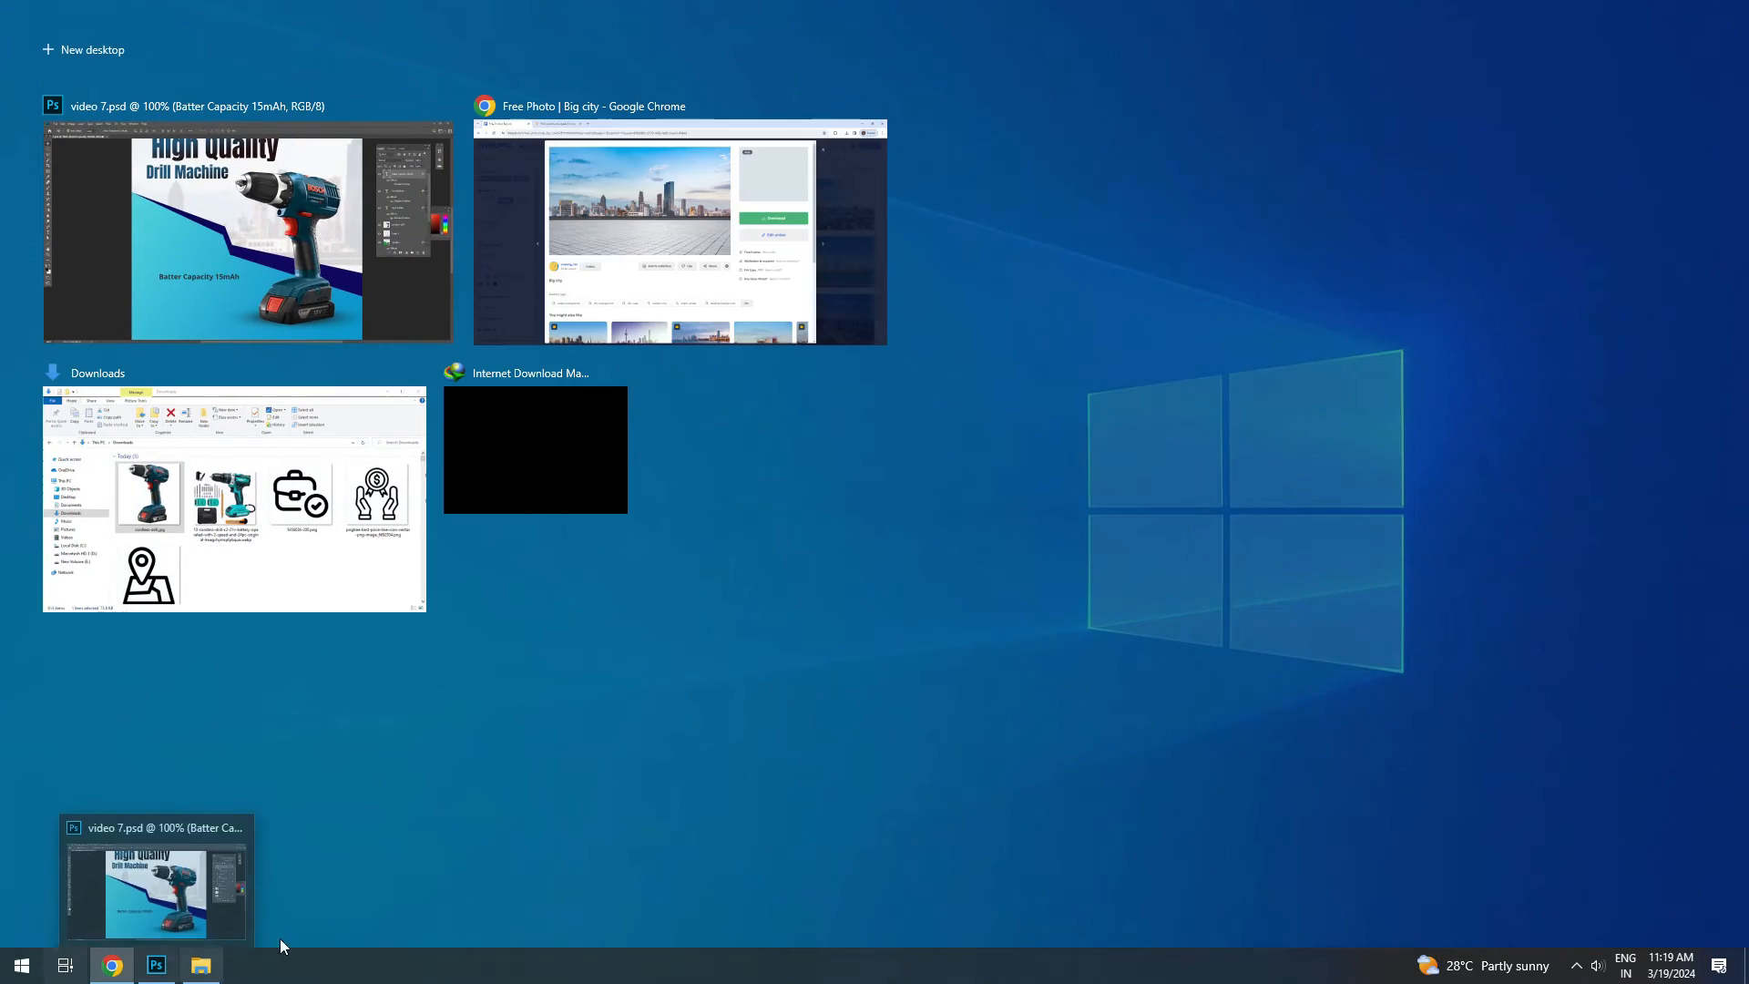
left_click(572, 305)
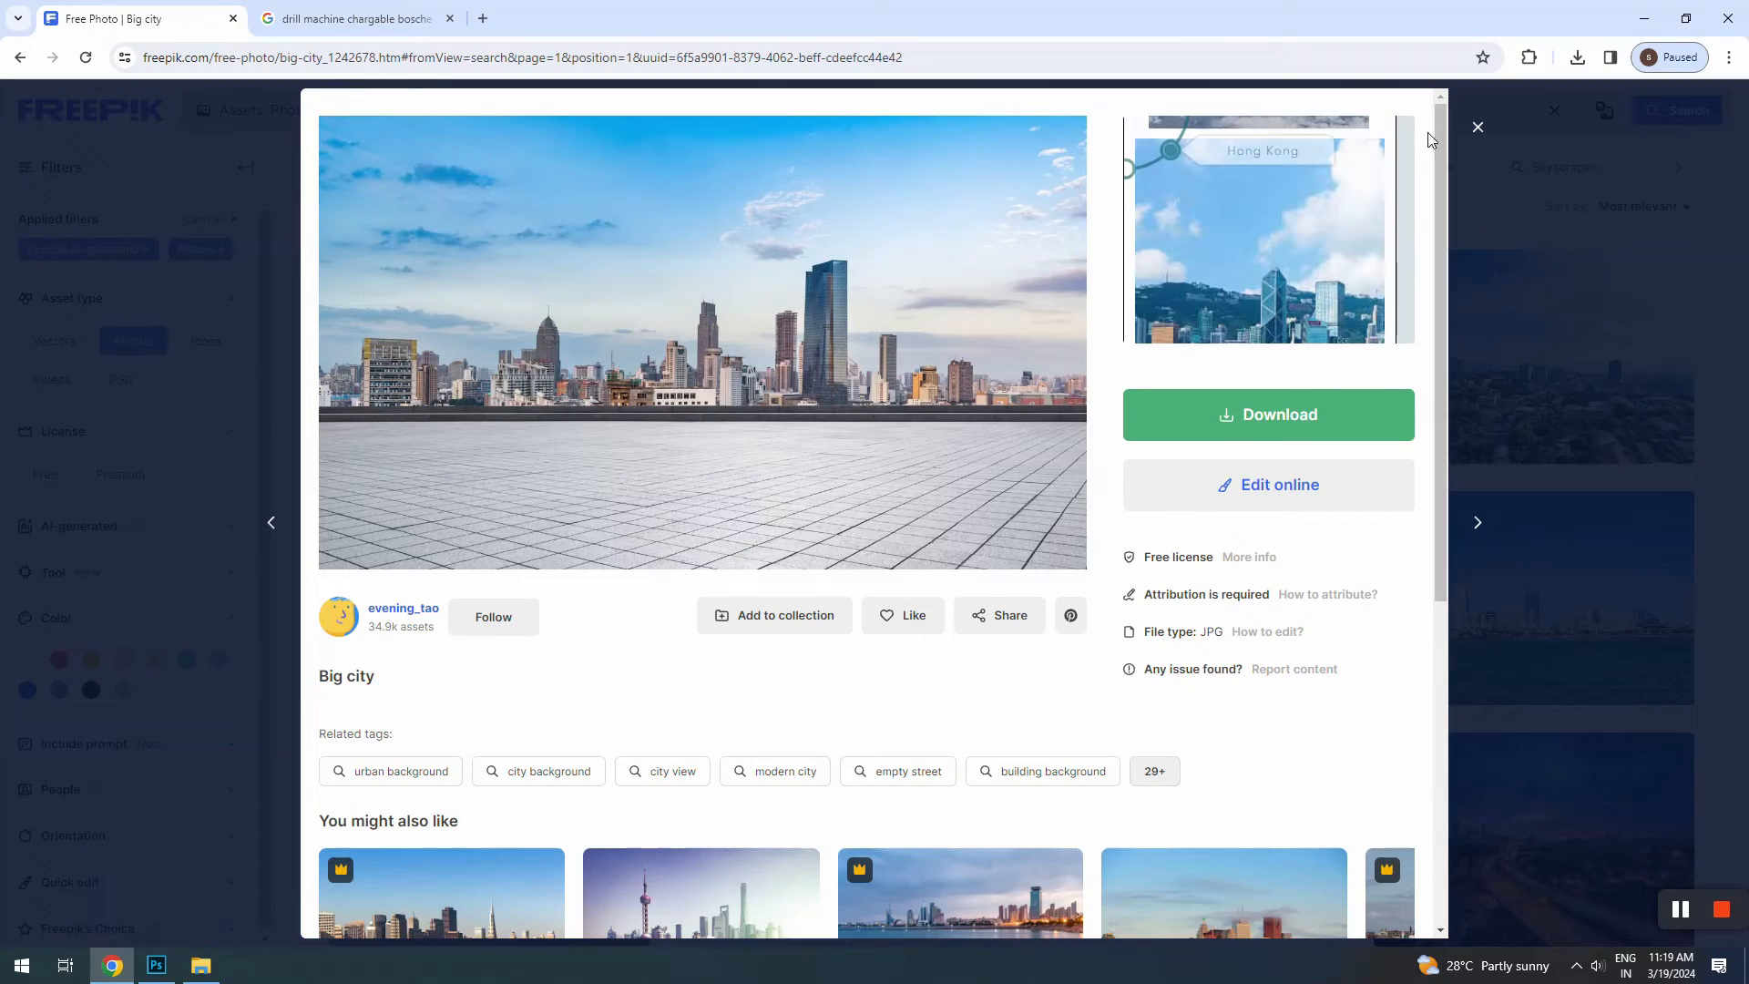
left_click(1474, 130)
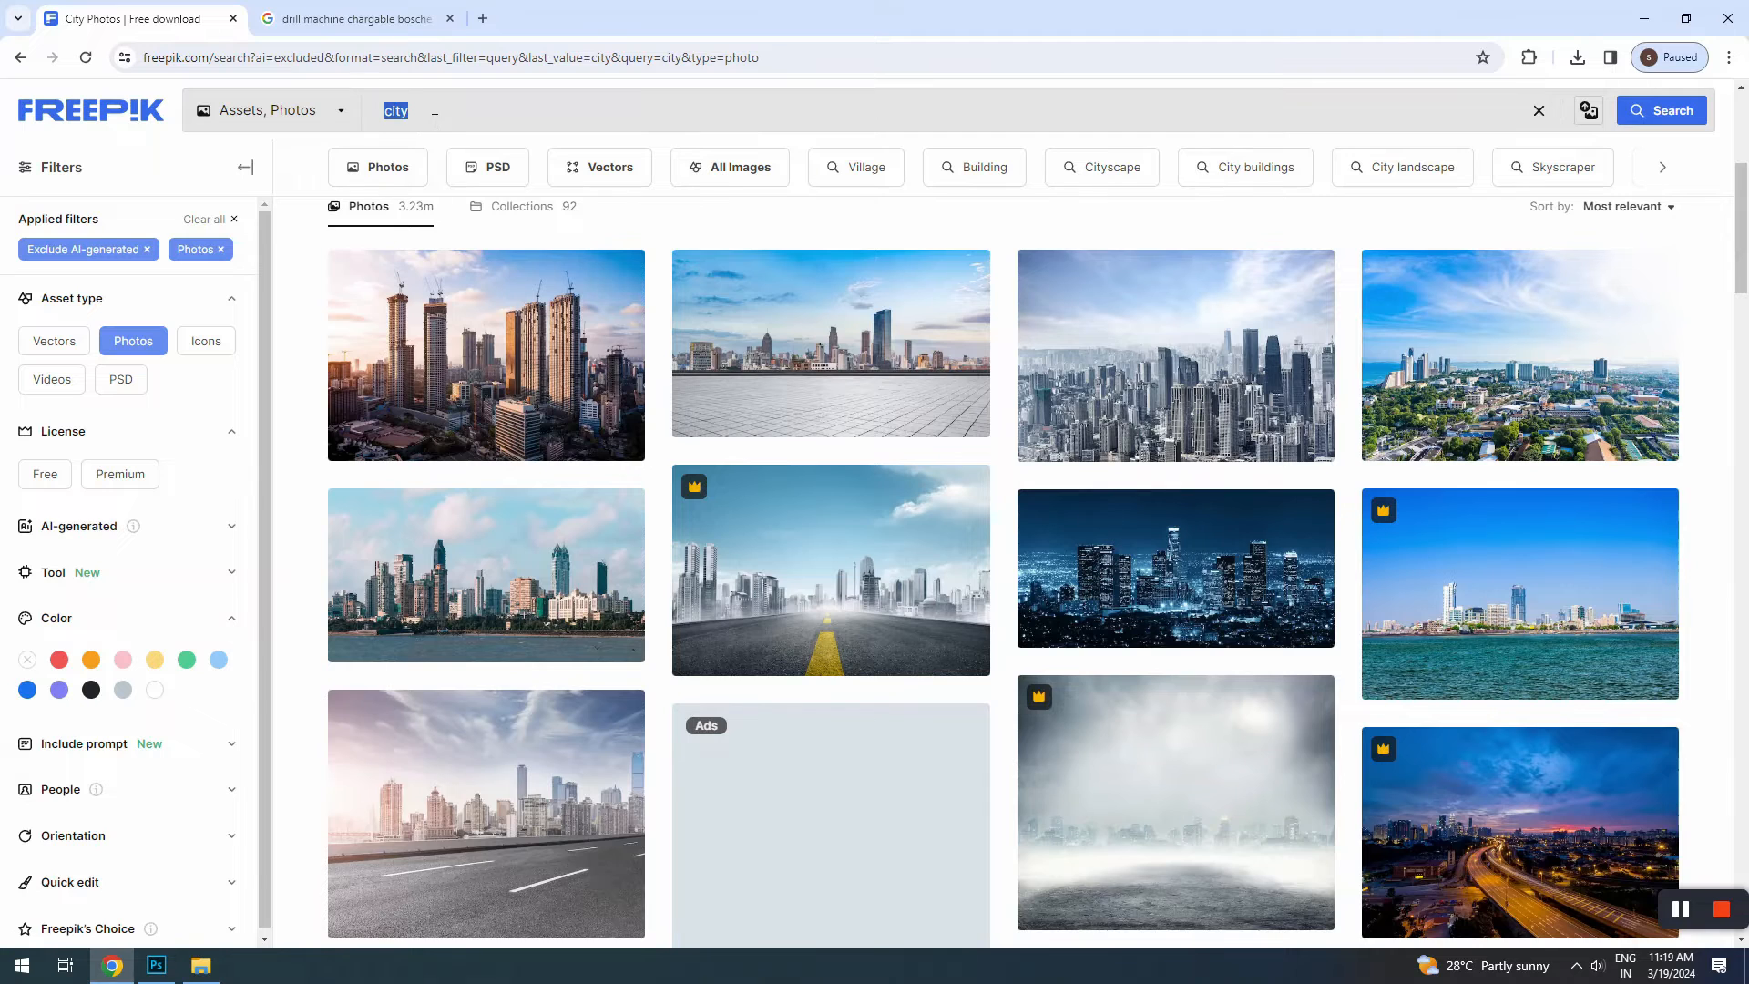
type("tick icon")
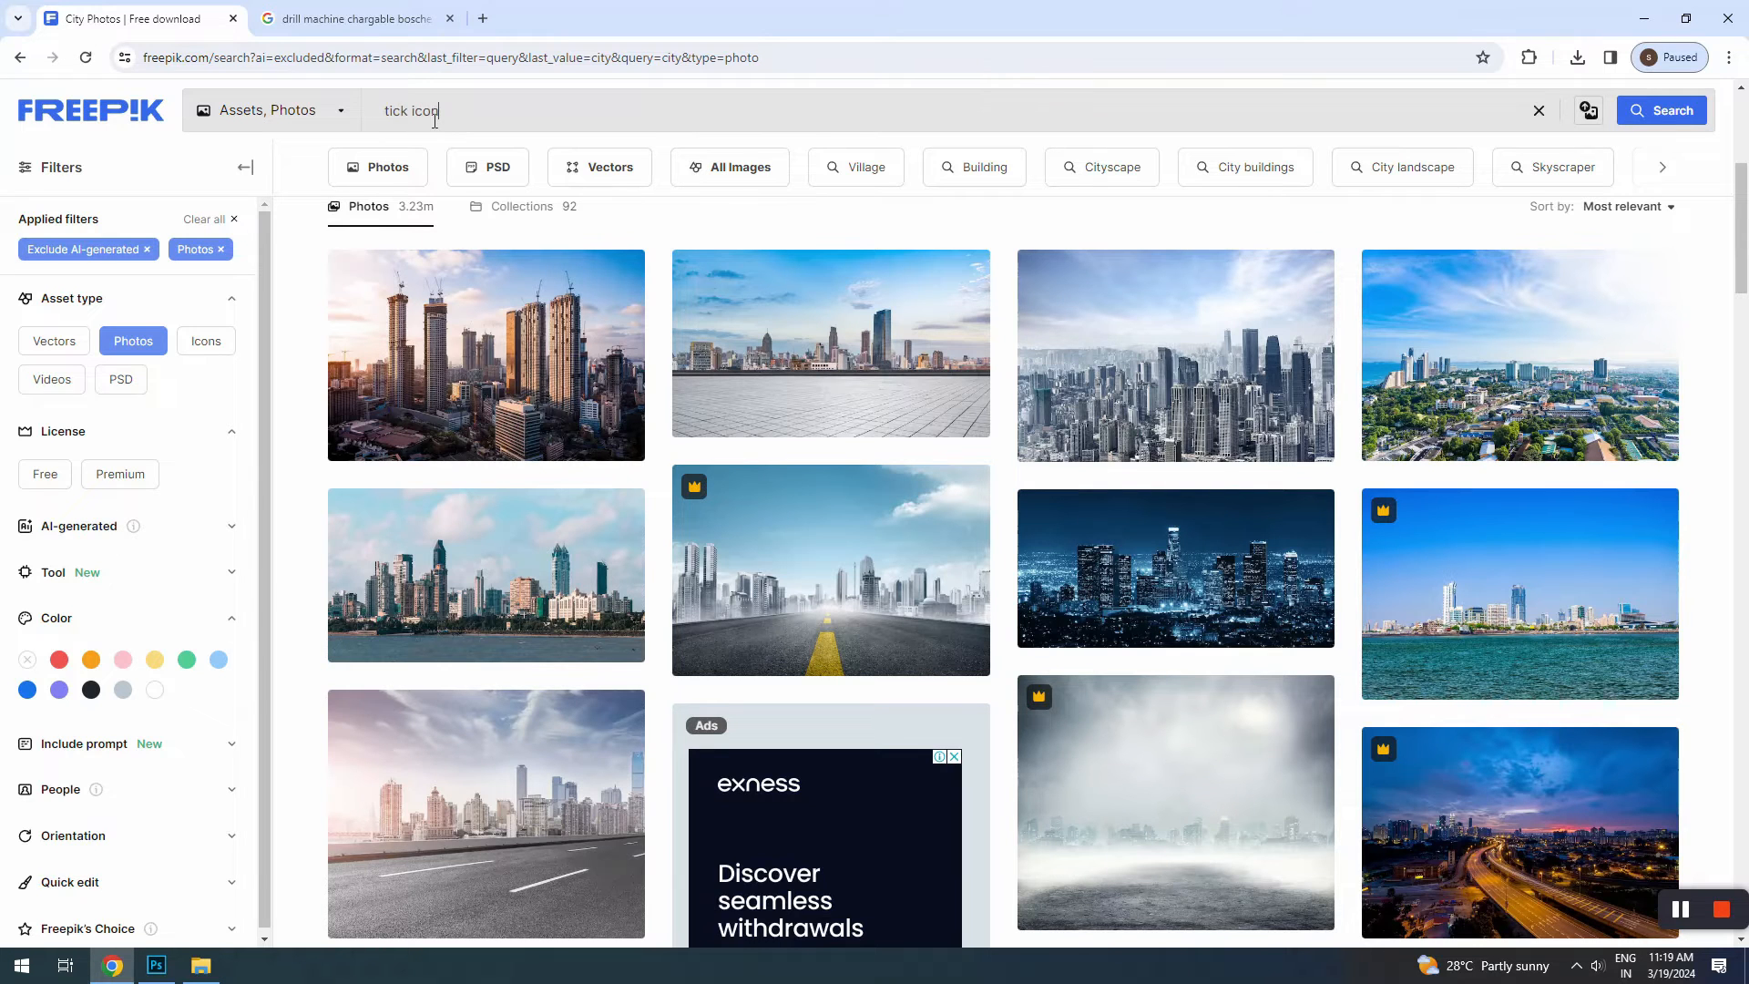
scroll(1001, 579, "down", 3)
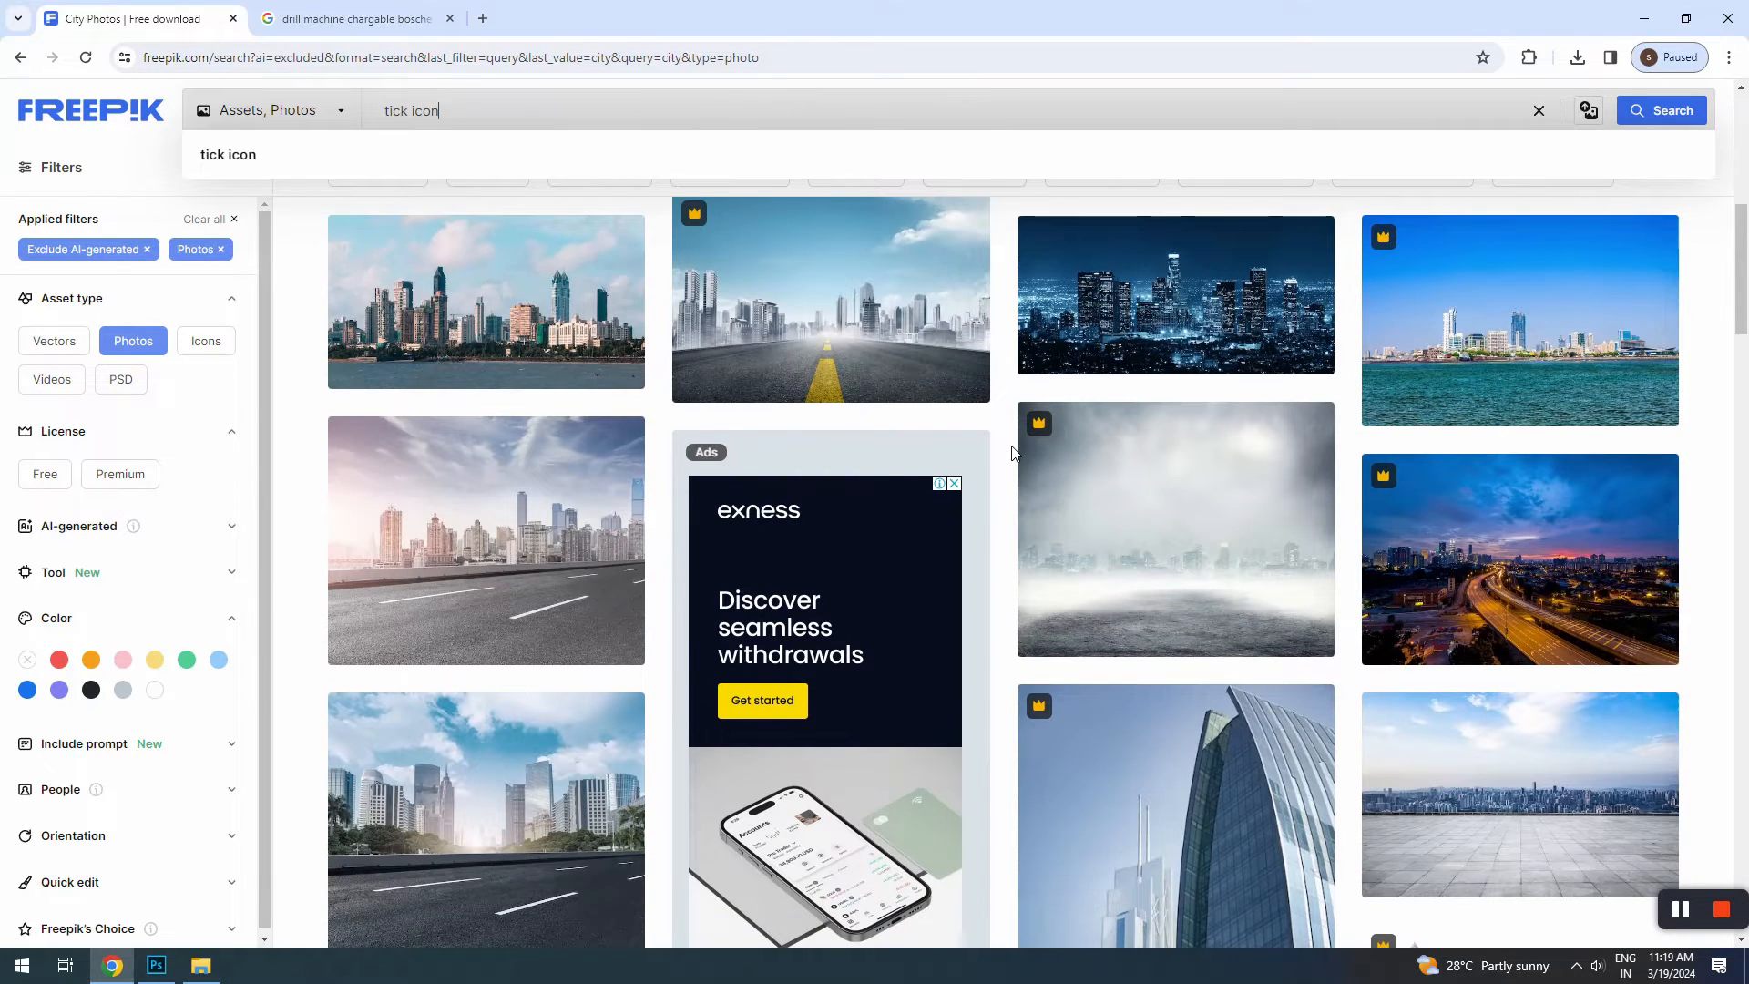
scroll(1262, 610, "down", 3)
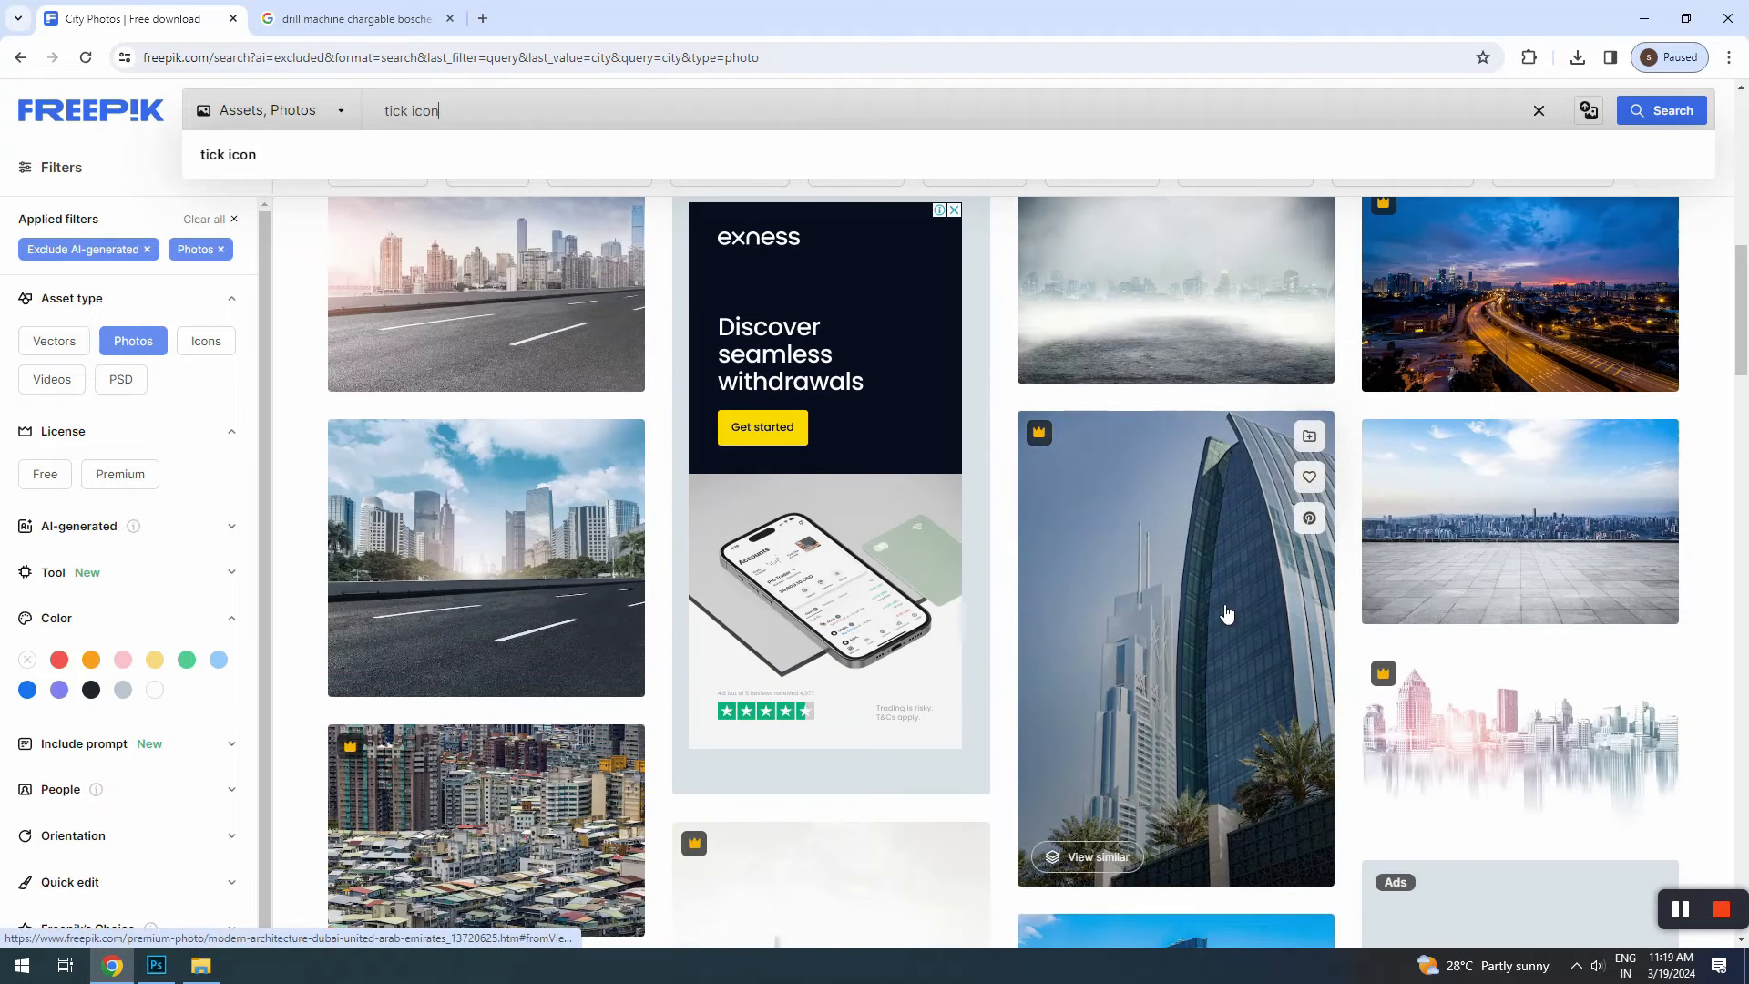
key("Return")
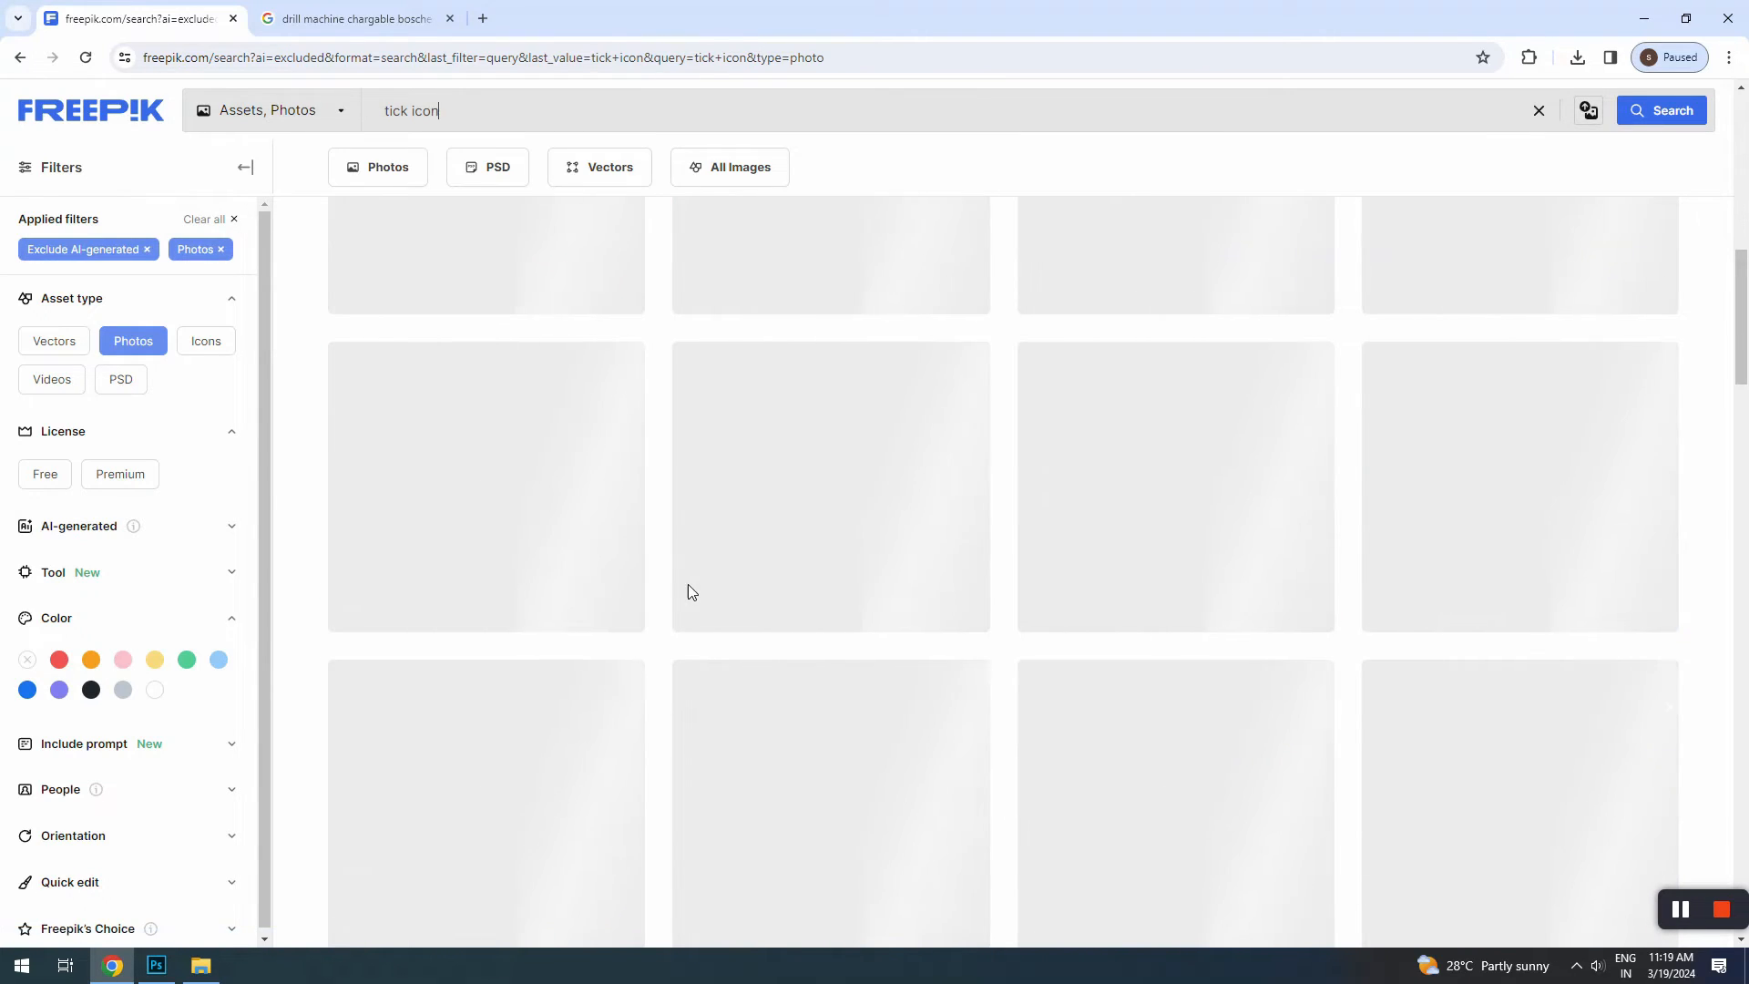
Step: Look through the tick icon photo results for a circled check mark suited to the feature list
scroll(917, 701, "down", 3)
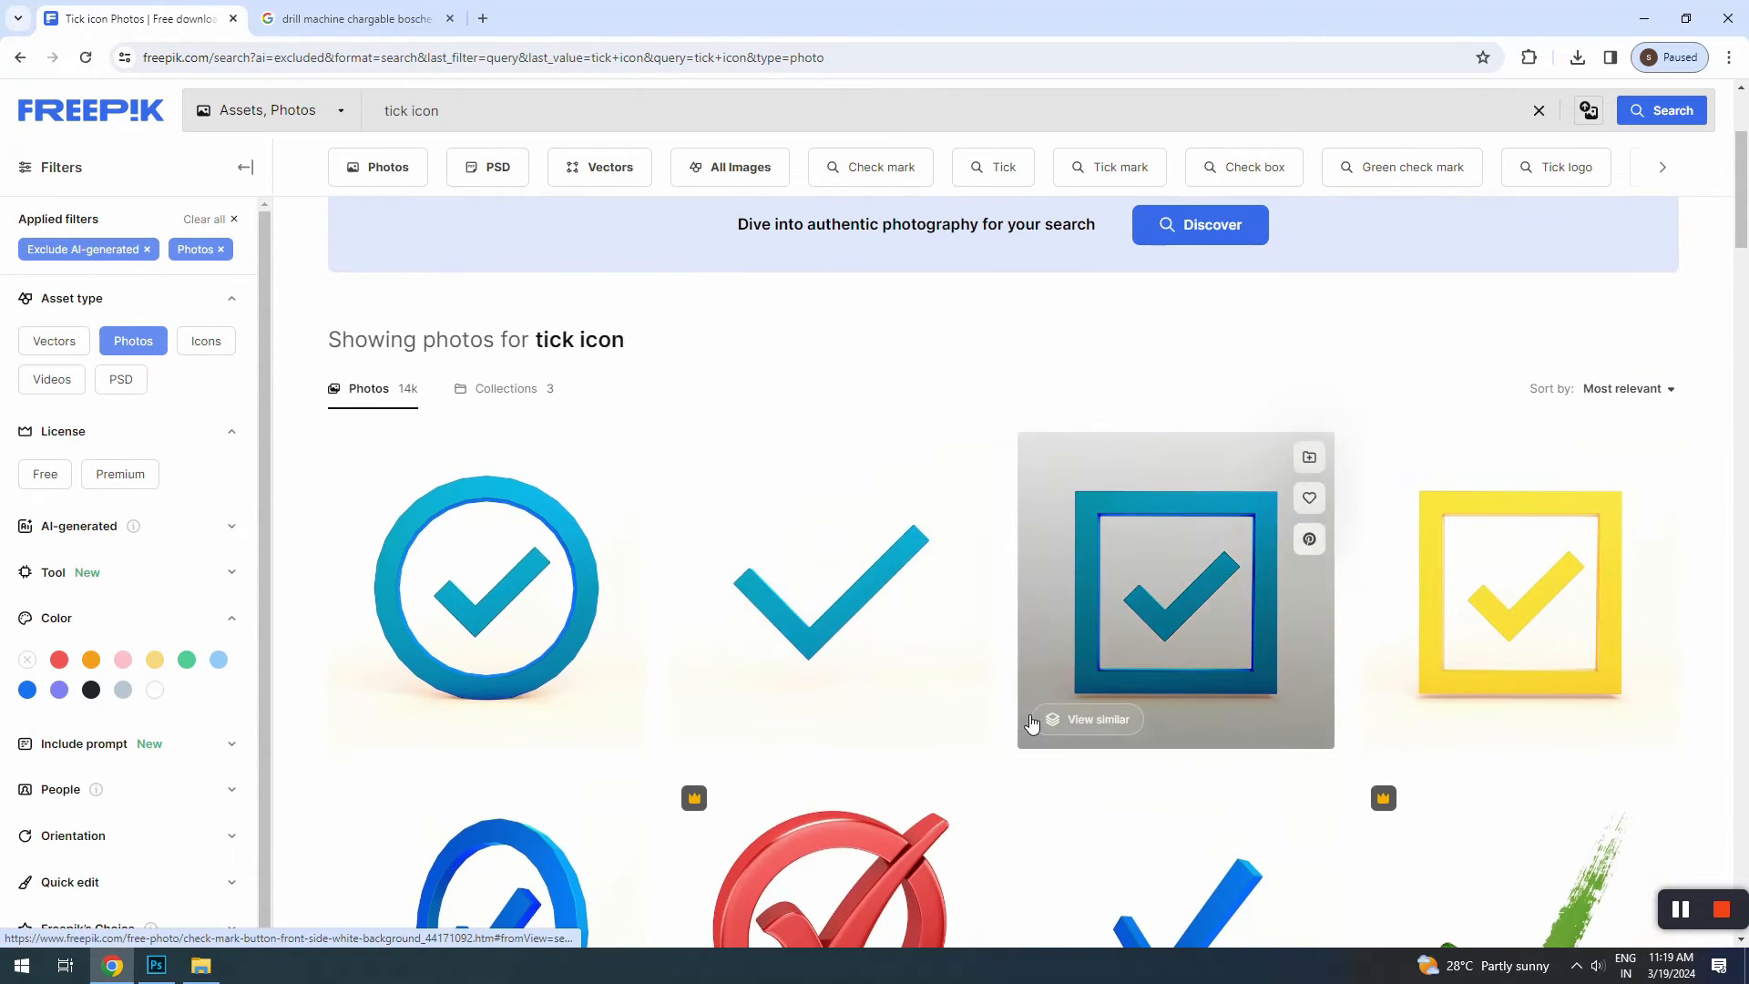
scroll(1354, 637, "down", 4)
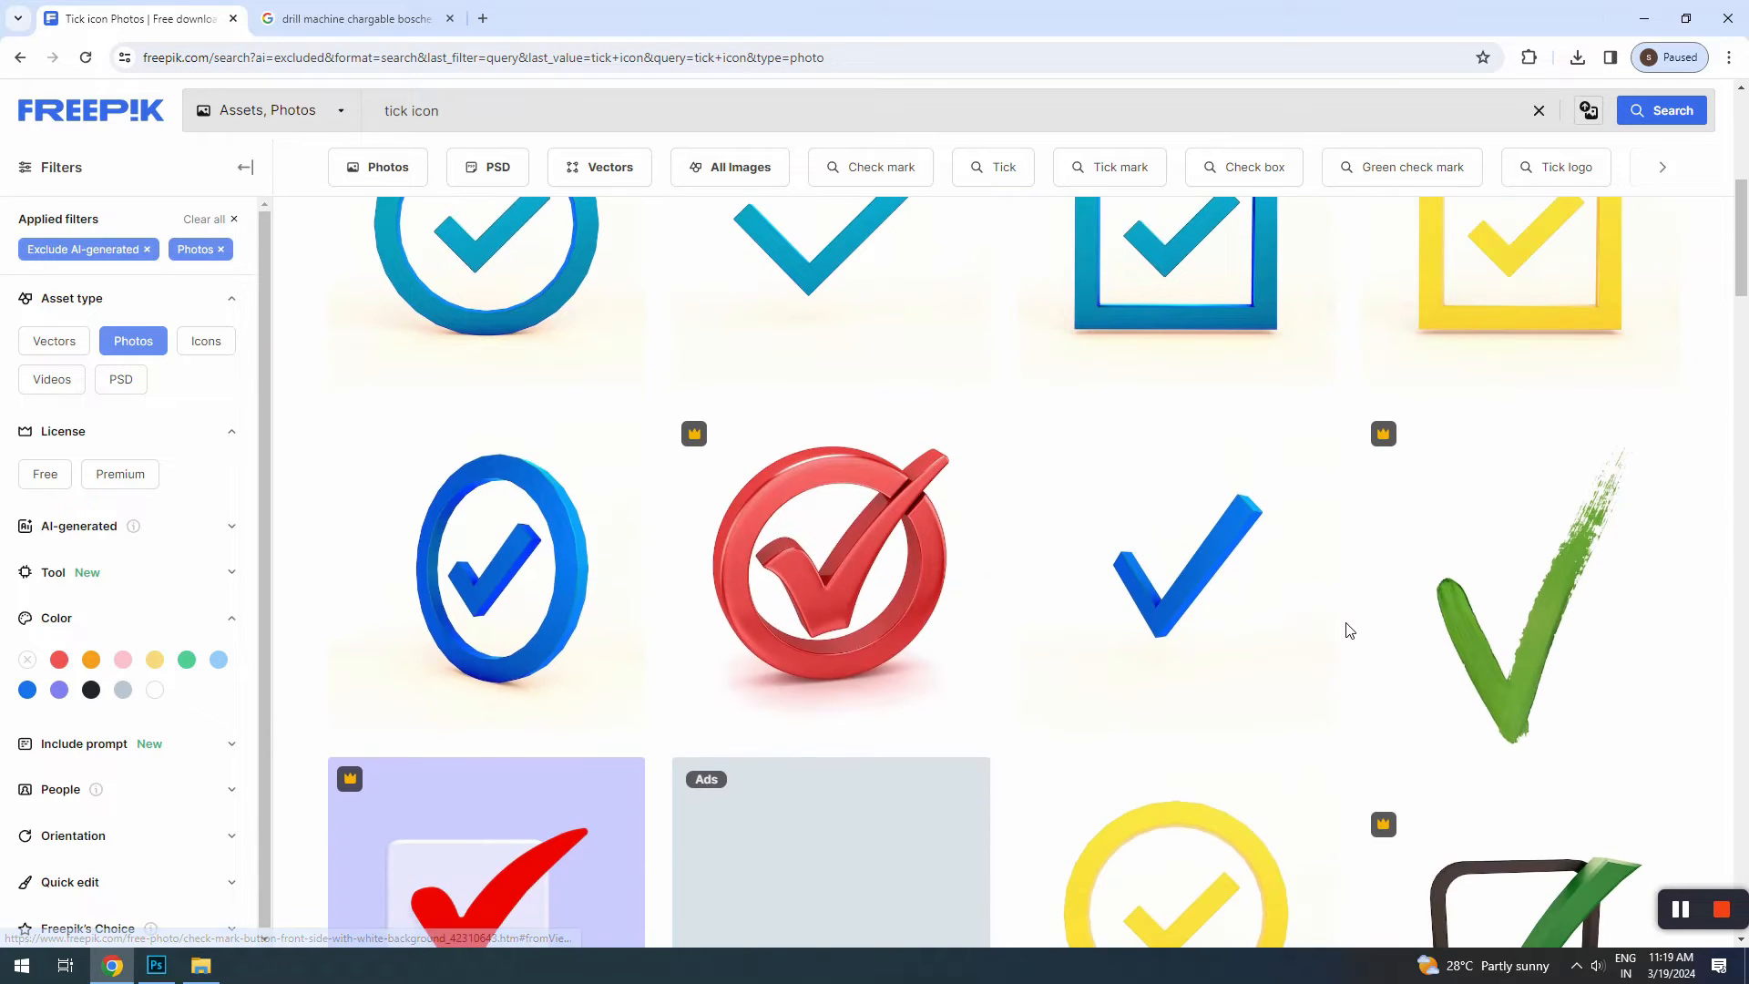
scroll(1174, 674, "up", 1)
scroll(1158, 678, "up", 3)
scroll(1156, 675, "down", 7)
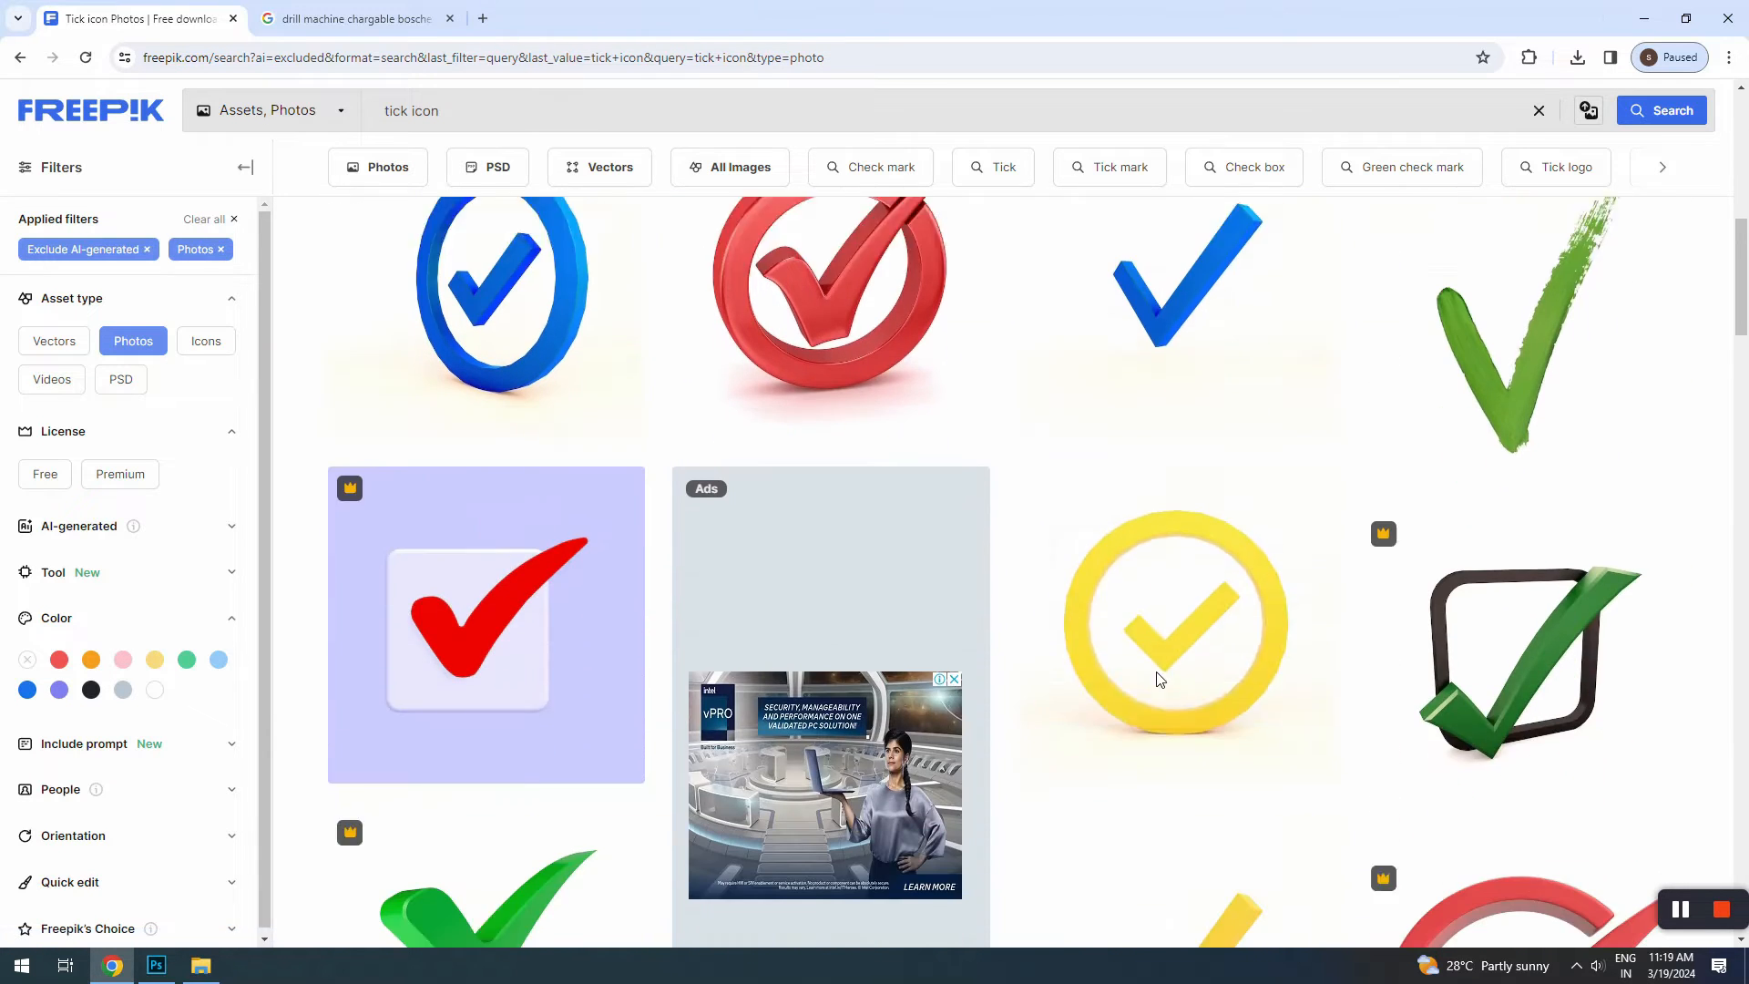
scroll(1457, 732, "down", 5)
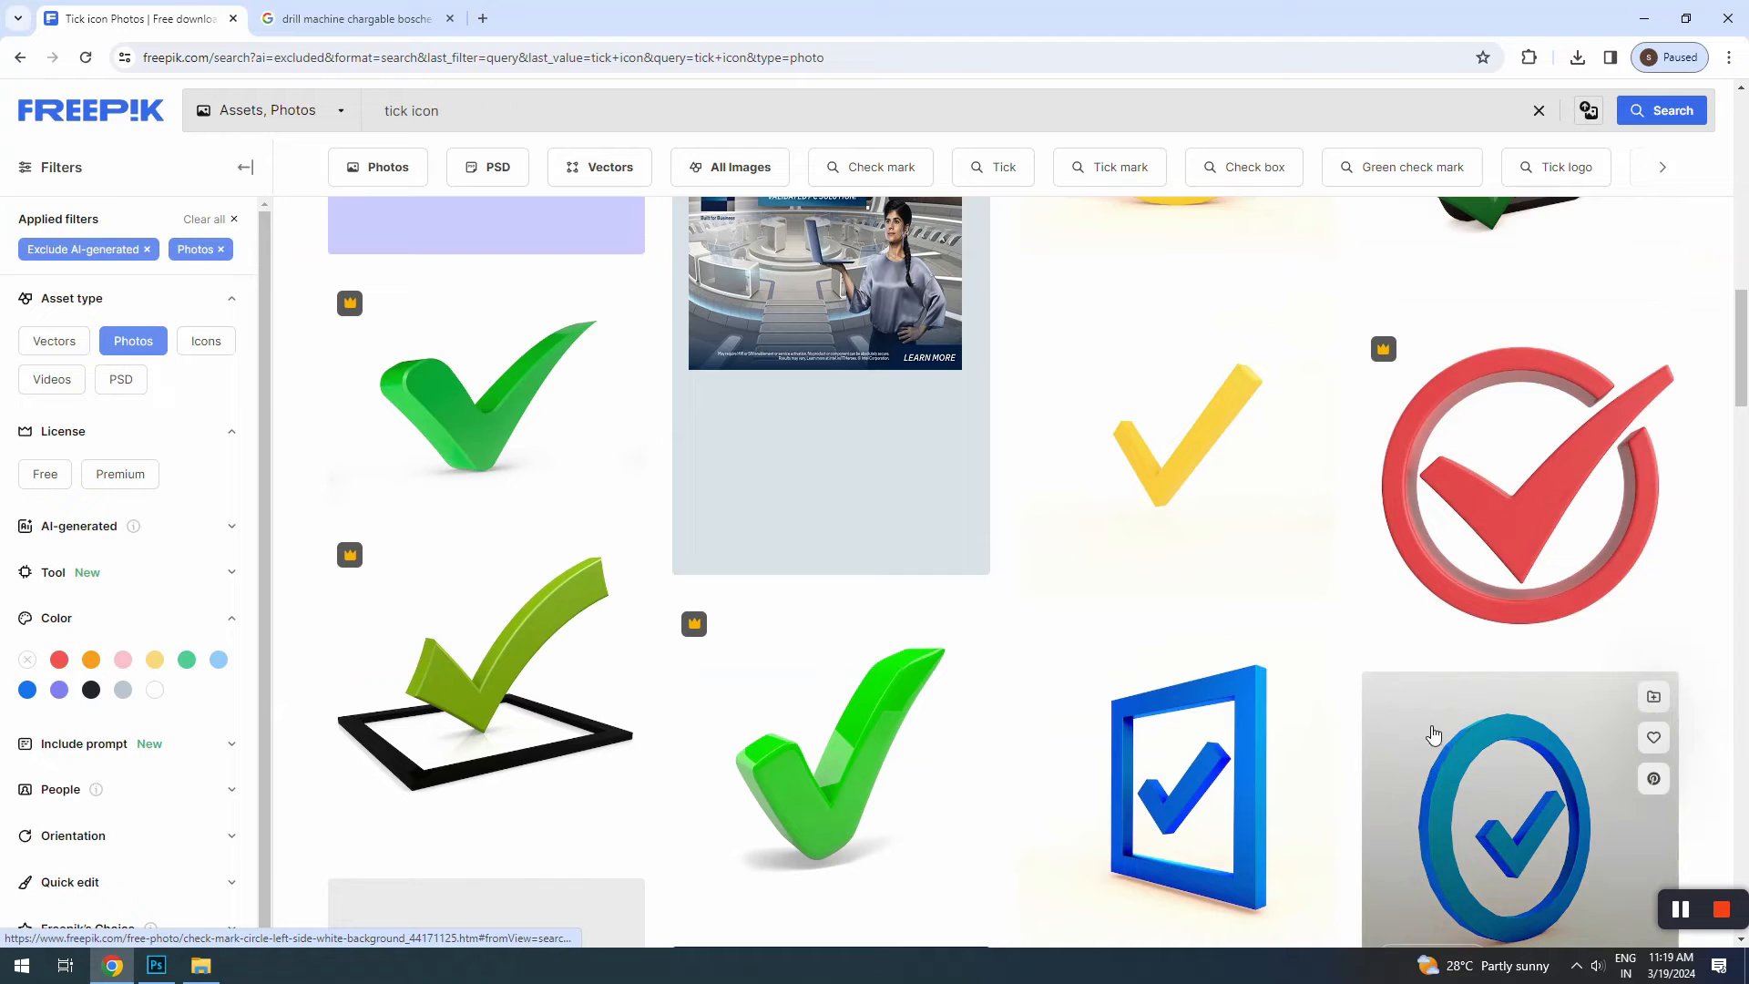
scroll(1188, 660, "down", 3)
scroll(1188, 659, "up", 2)
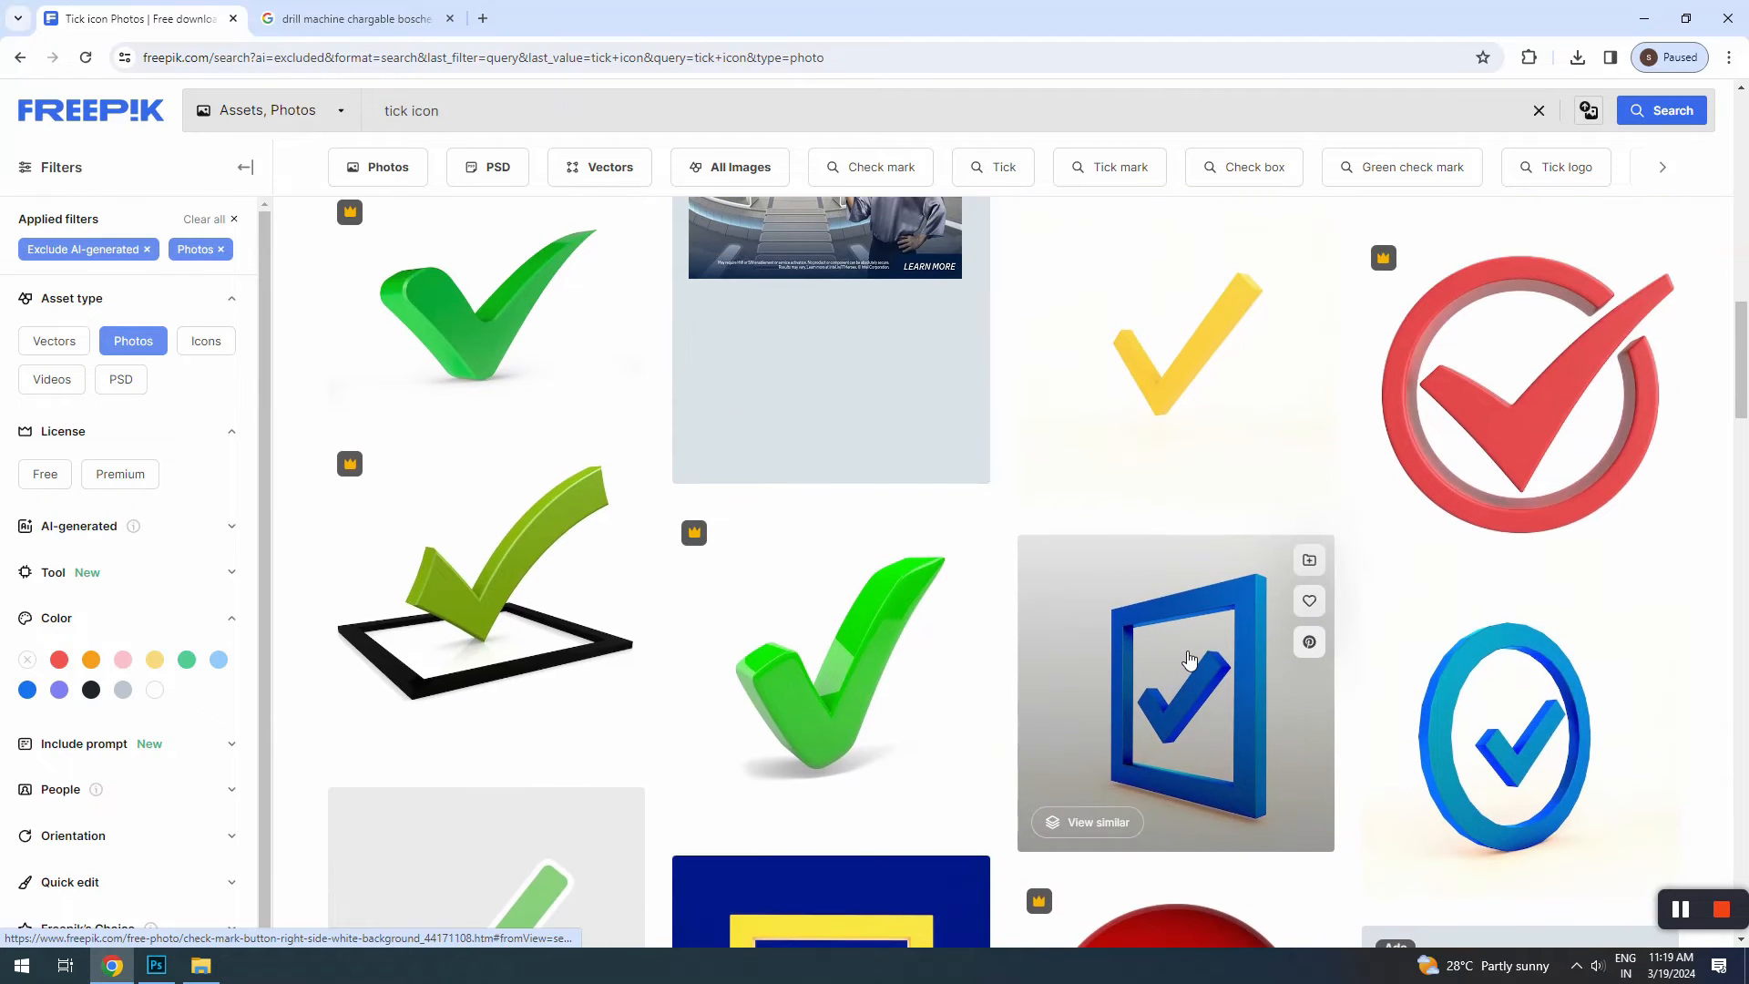
right_click(1514, 425)
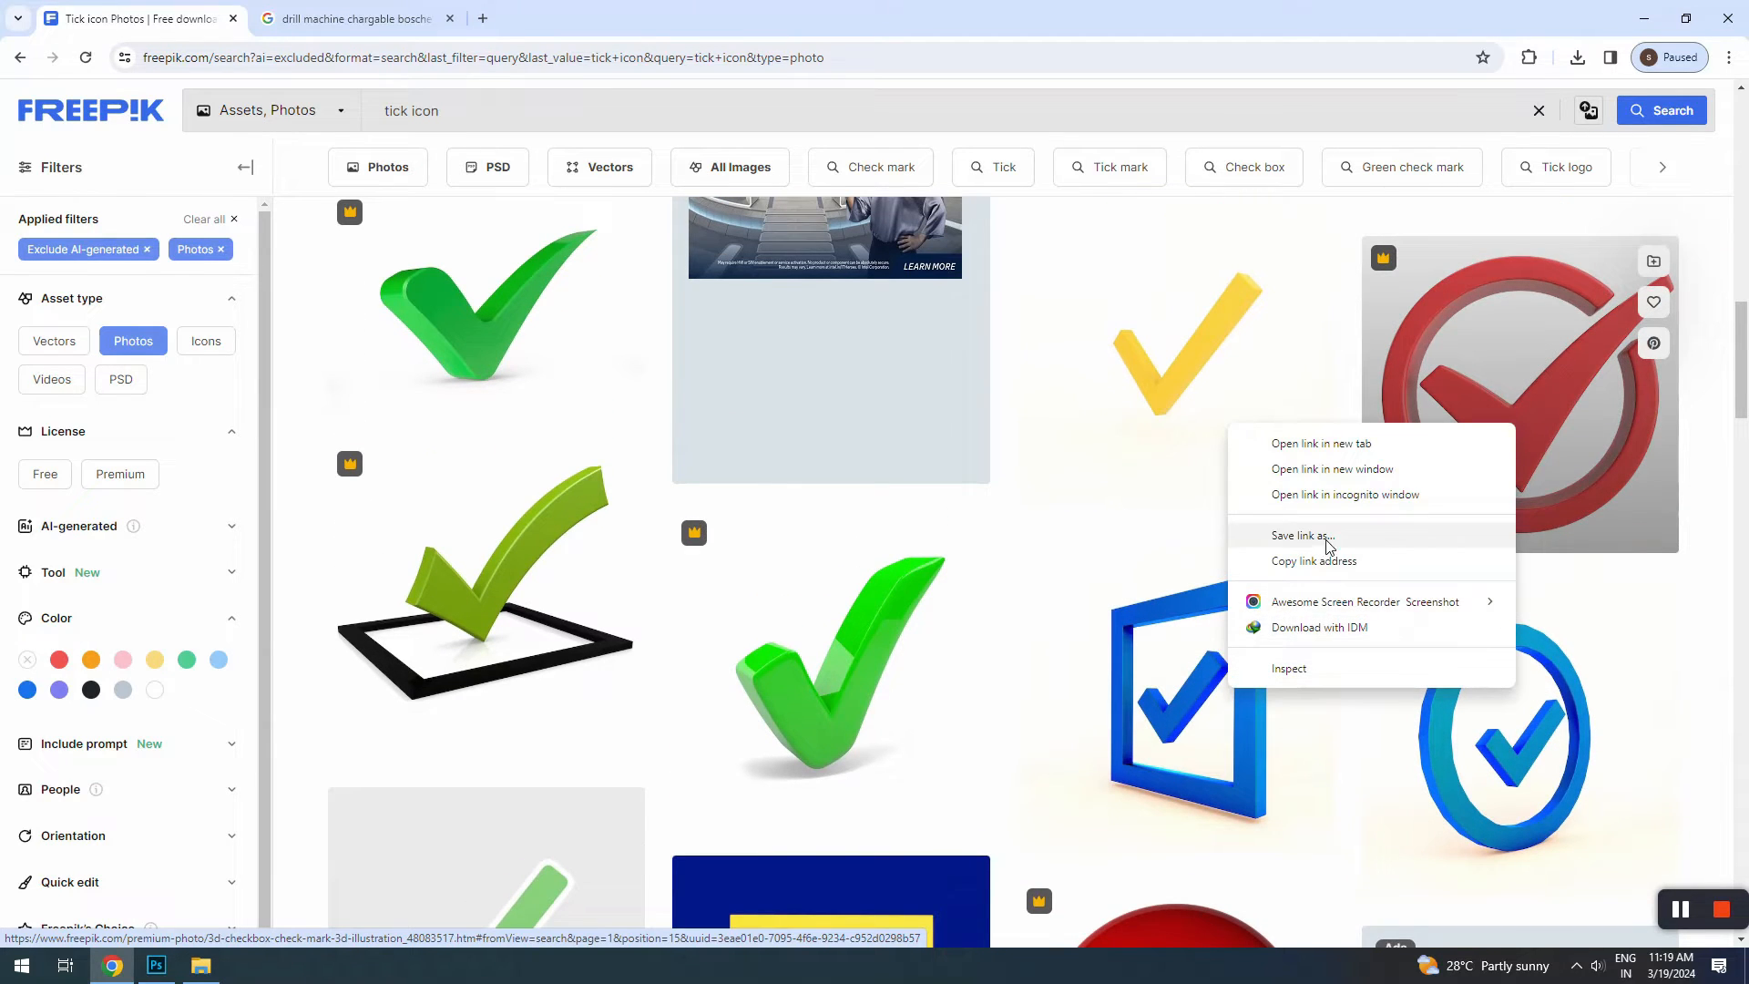
left_click(1318, 628)
scroll(902, 419, "down", 4)
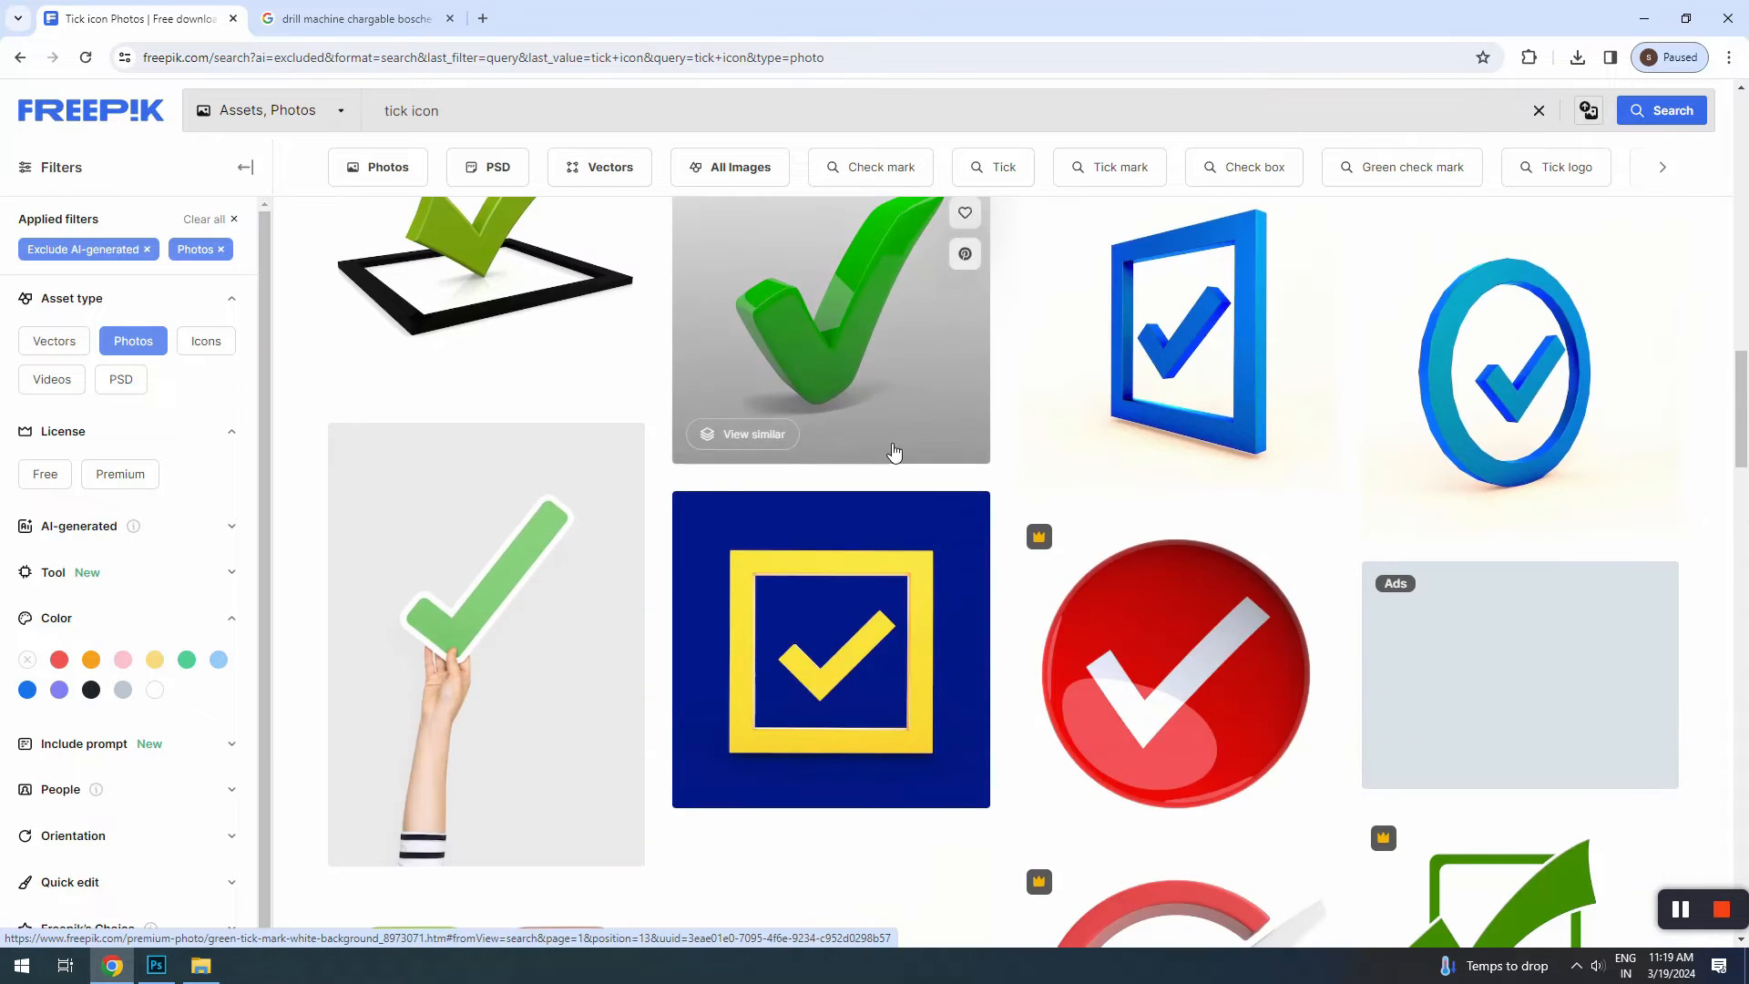
scroll(893, 452, "down", 4)
scroll(643, 492, "down", 6)
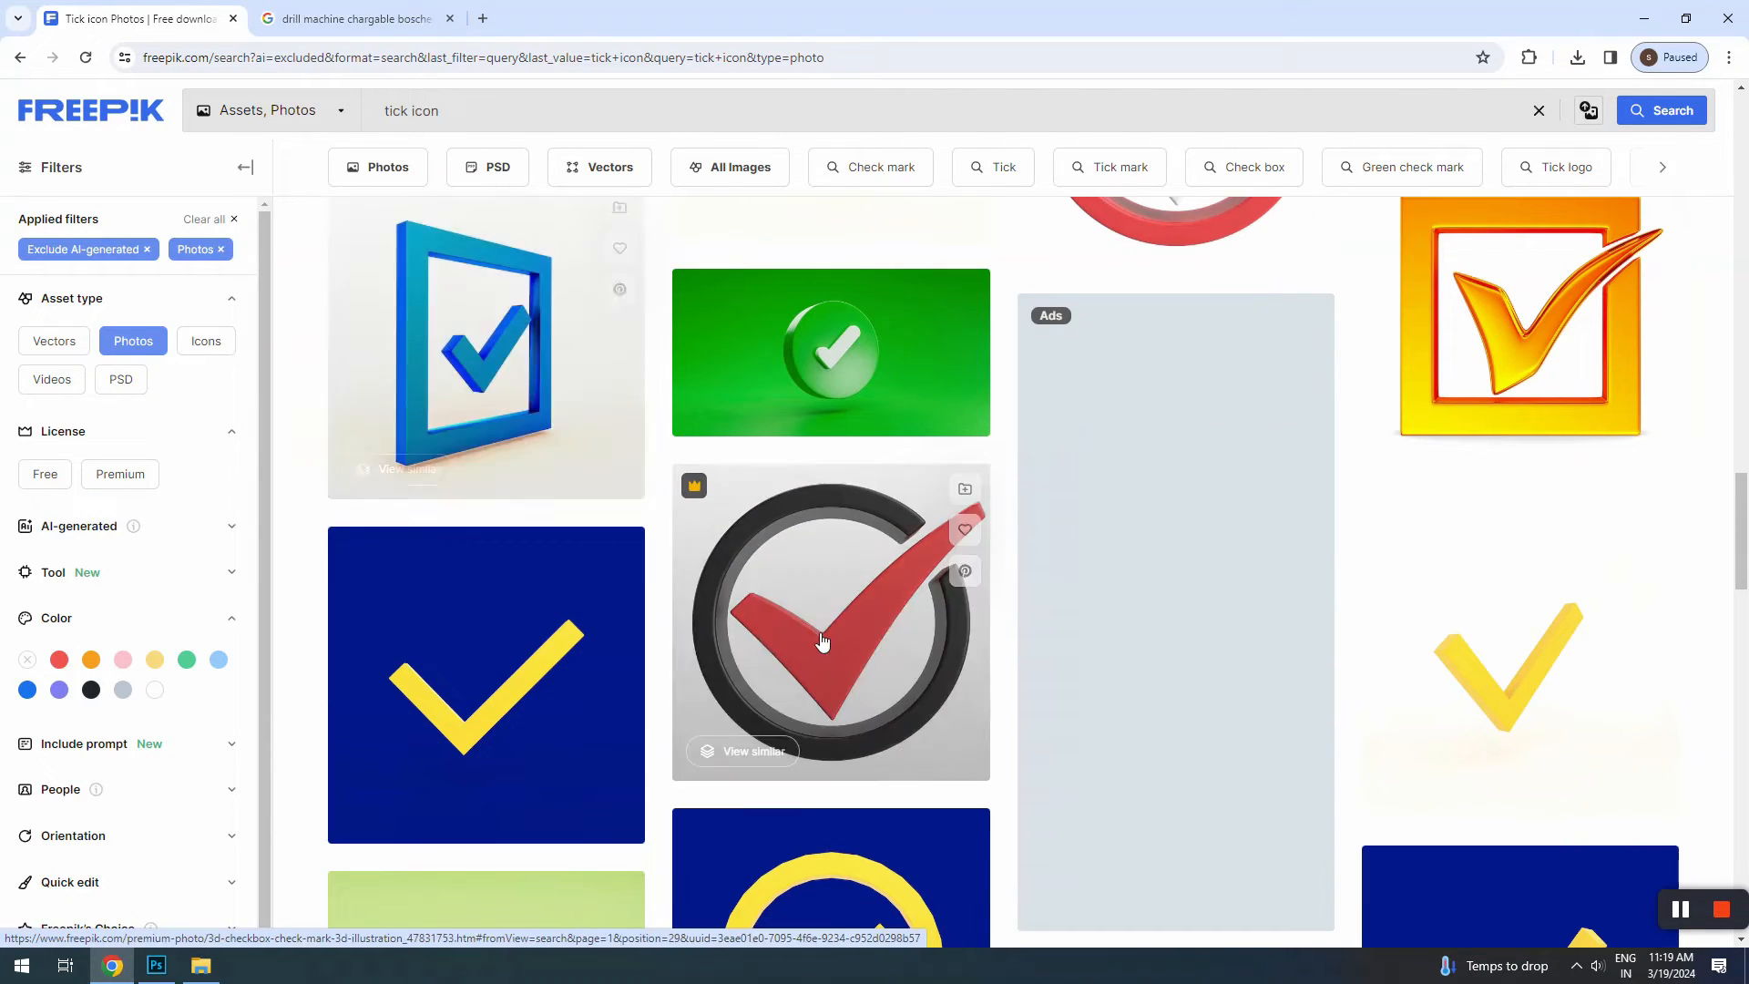
Step: Open the 3D check mark photo with the red tick in a black ring and copy the image
right_click(845, 637)
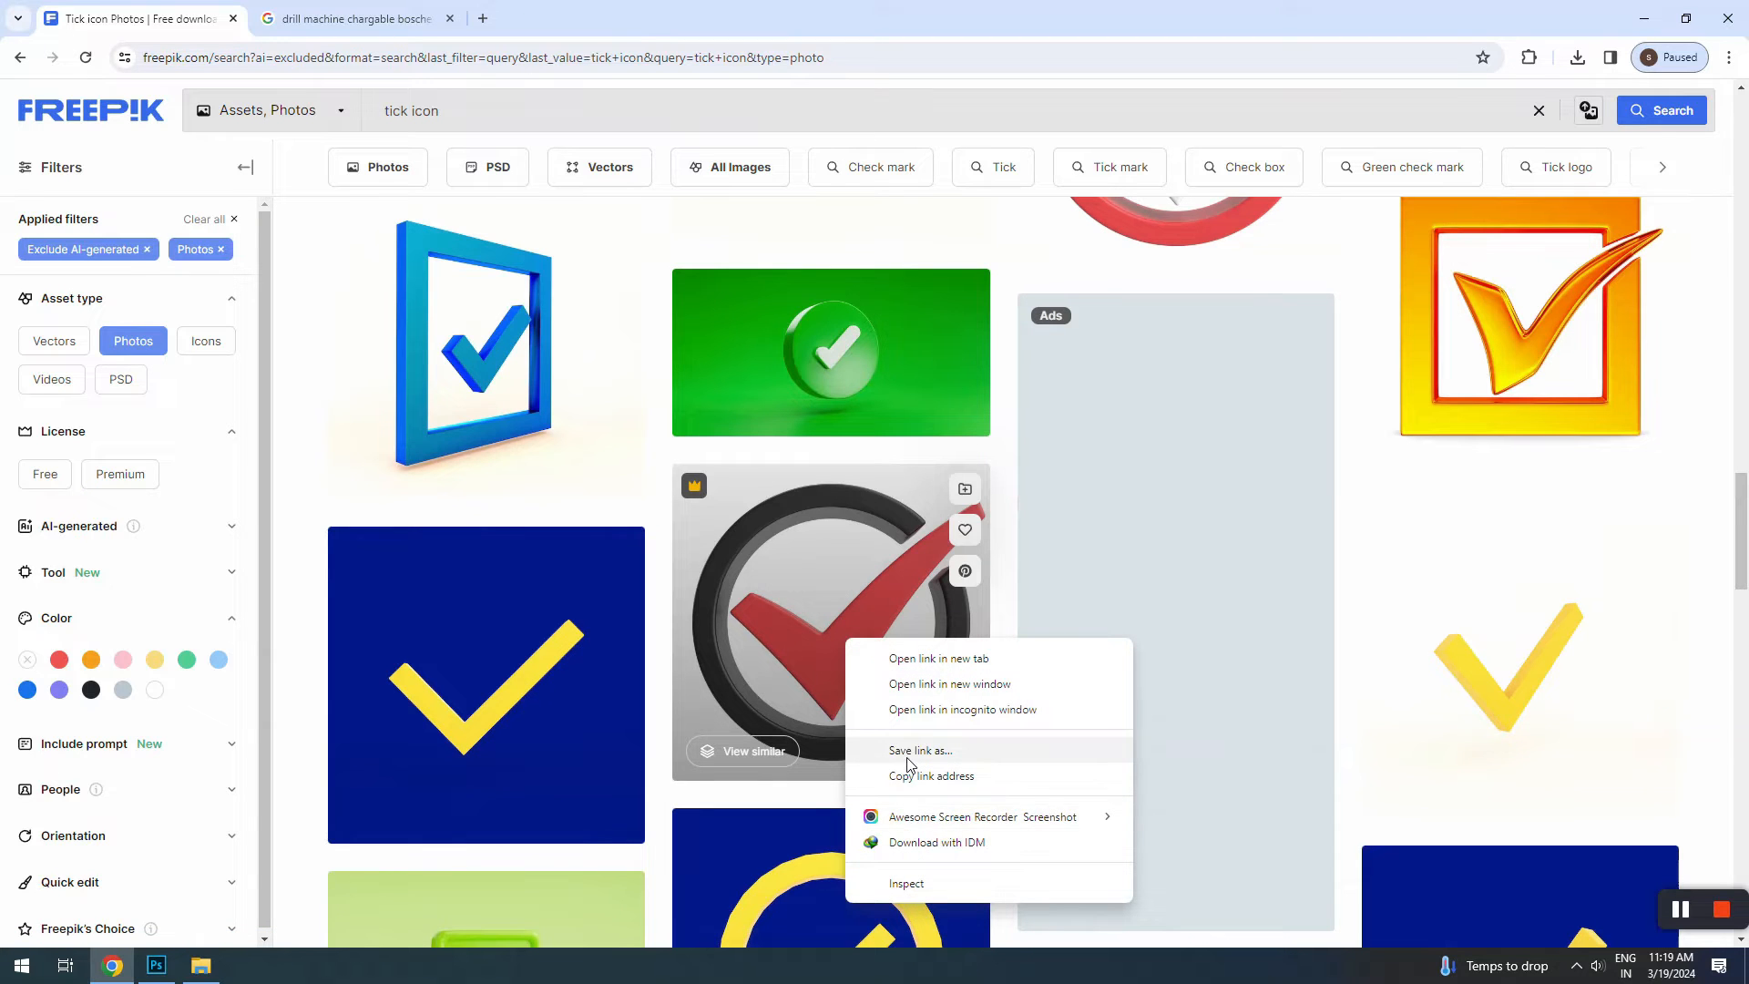
key("Escape")
left_click(875, 671)
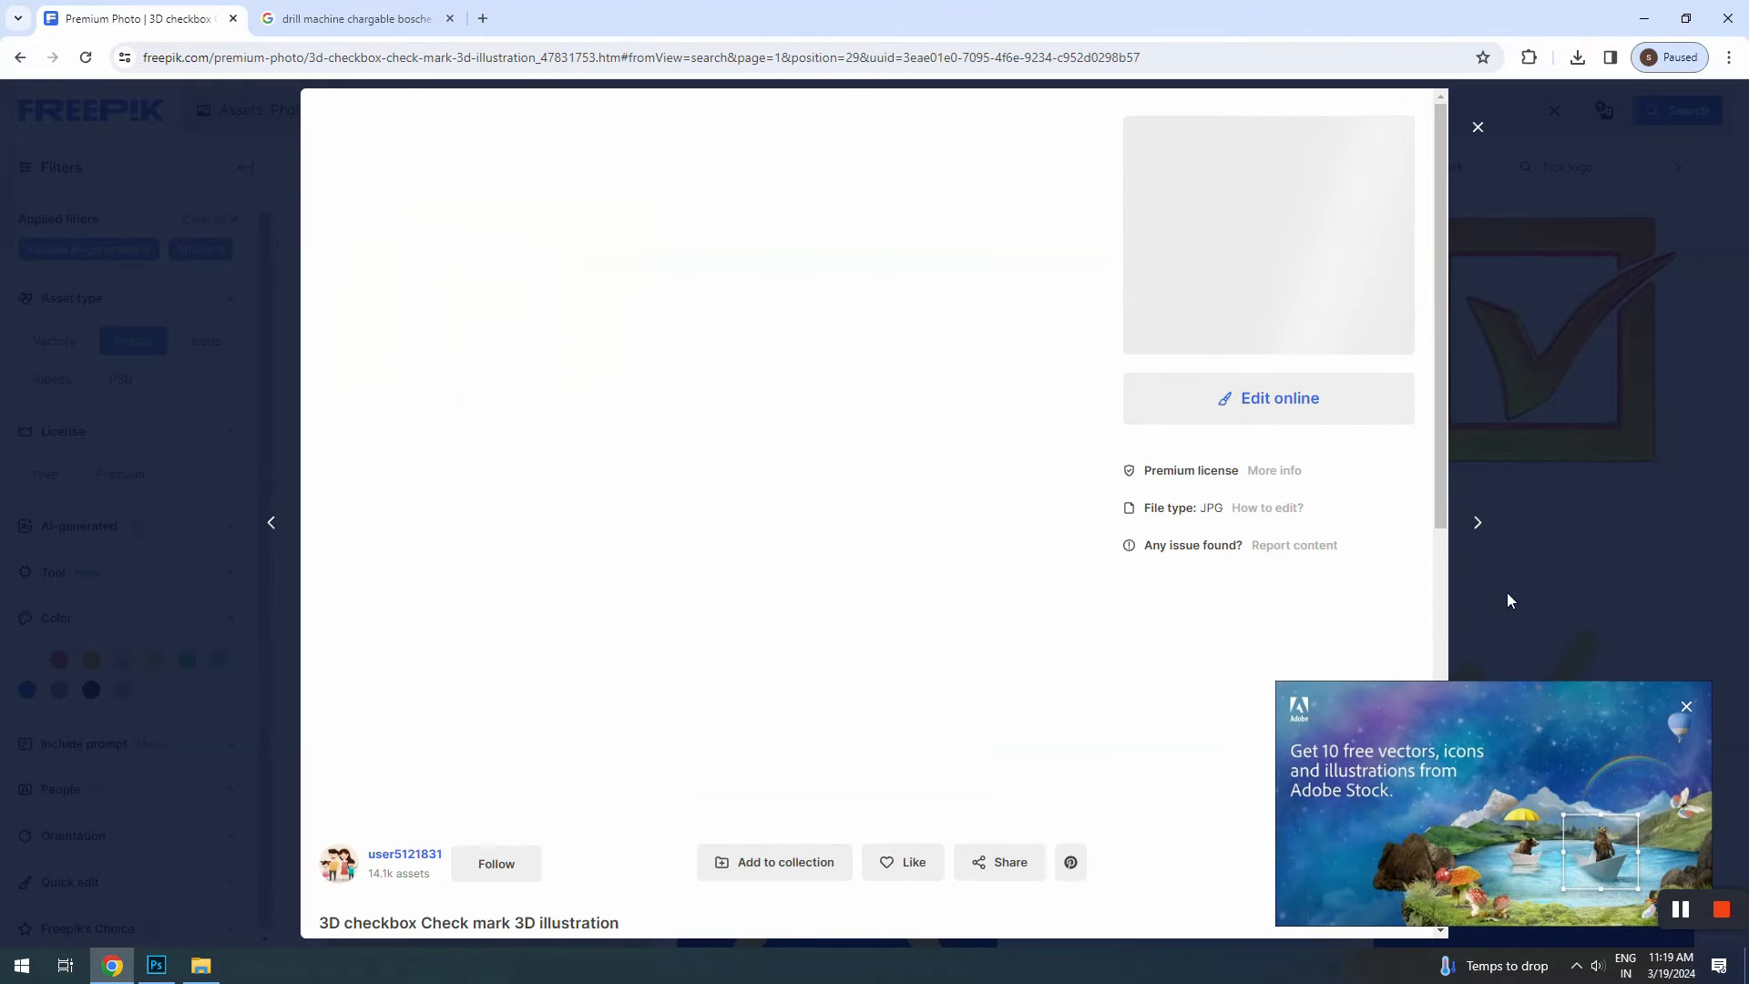
left_click(1639, 690)
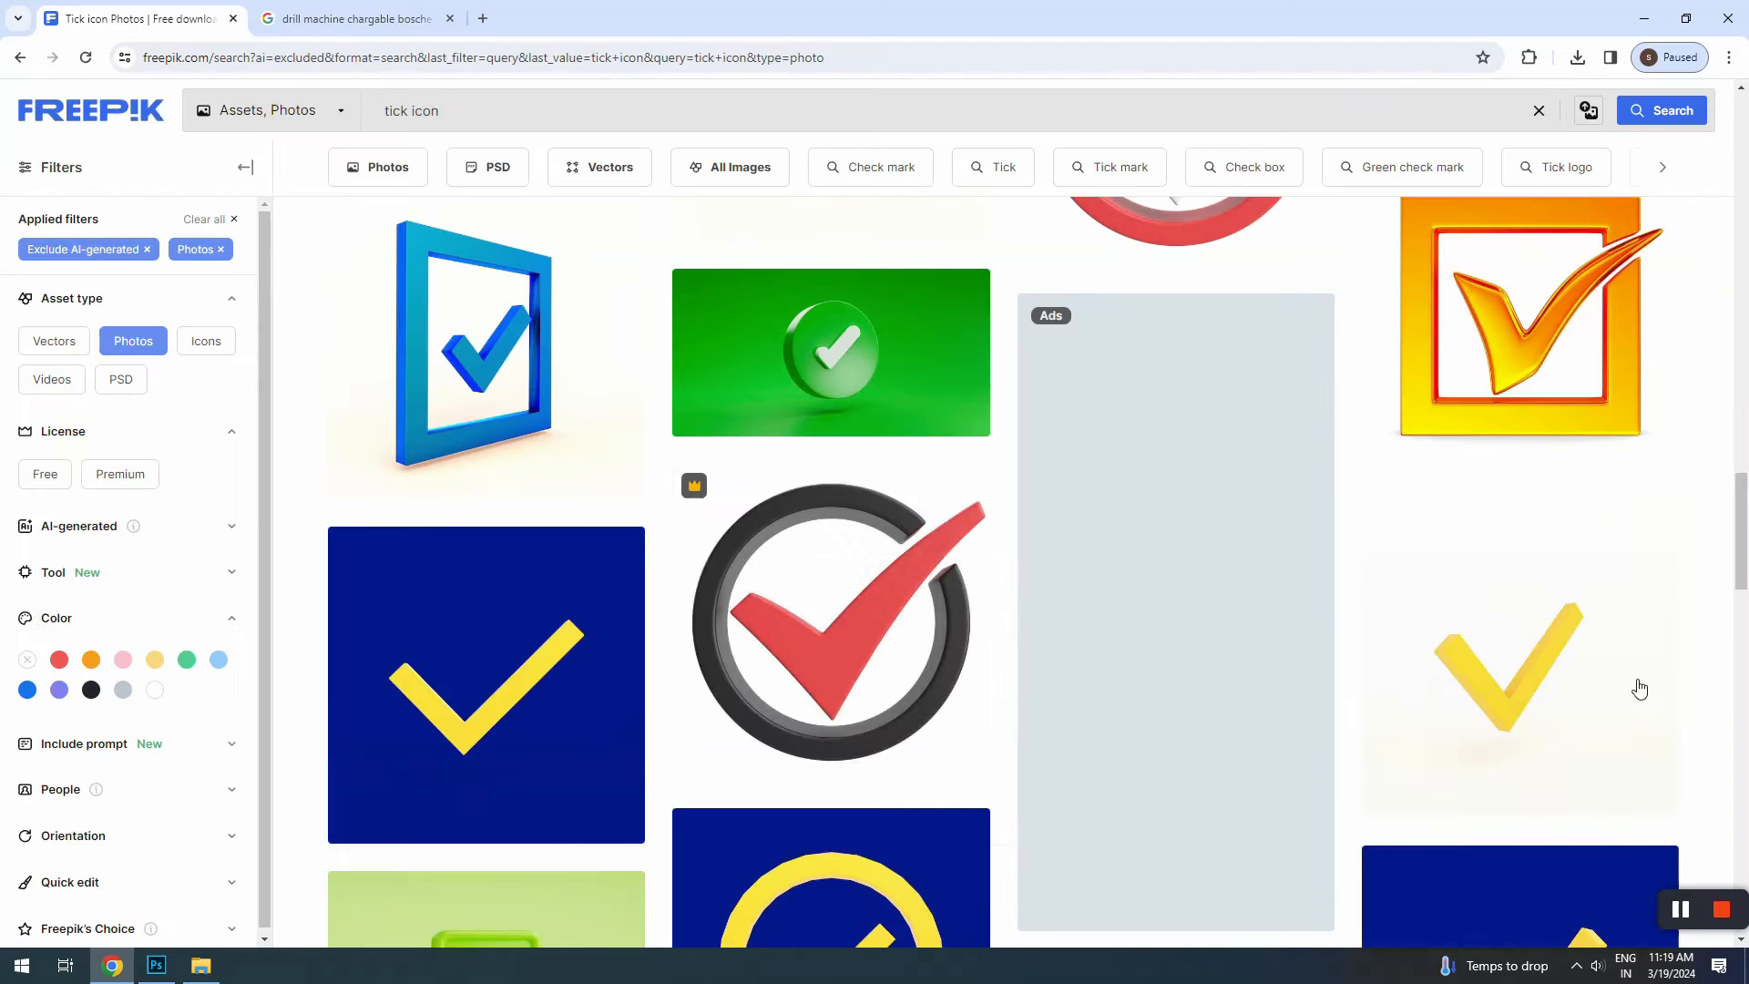
left_click(863, 637)
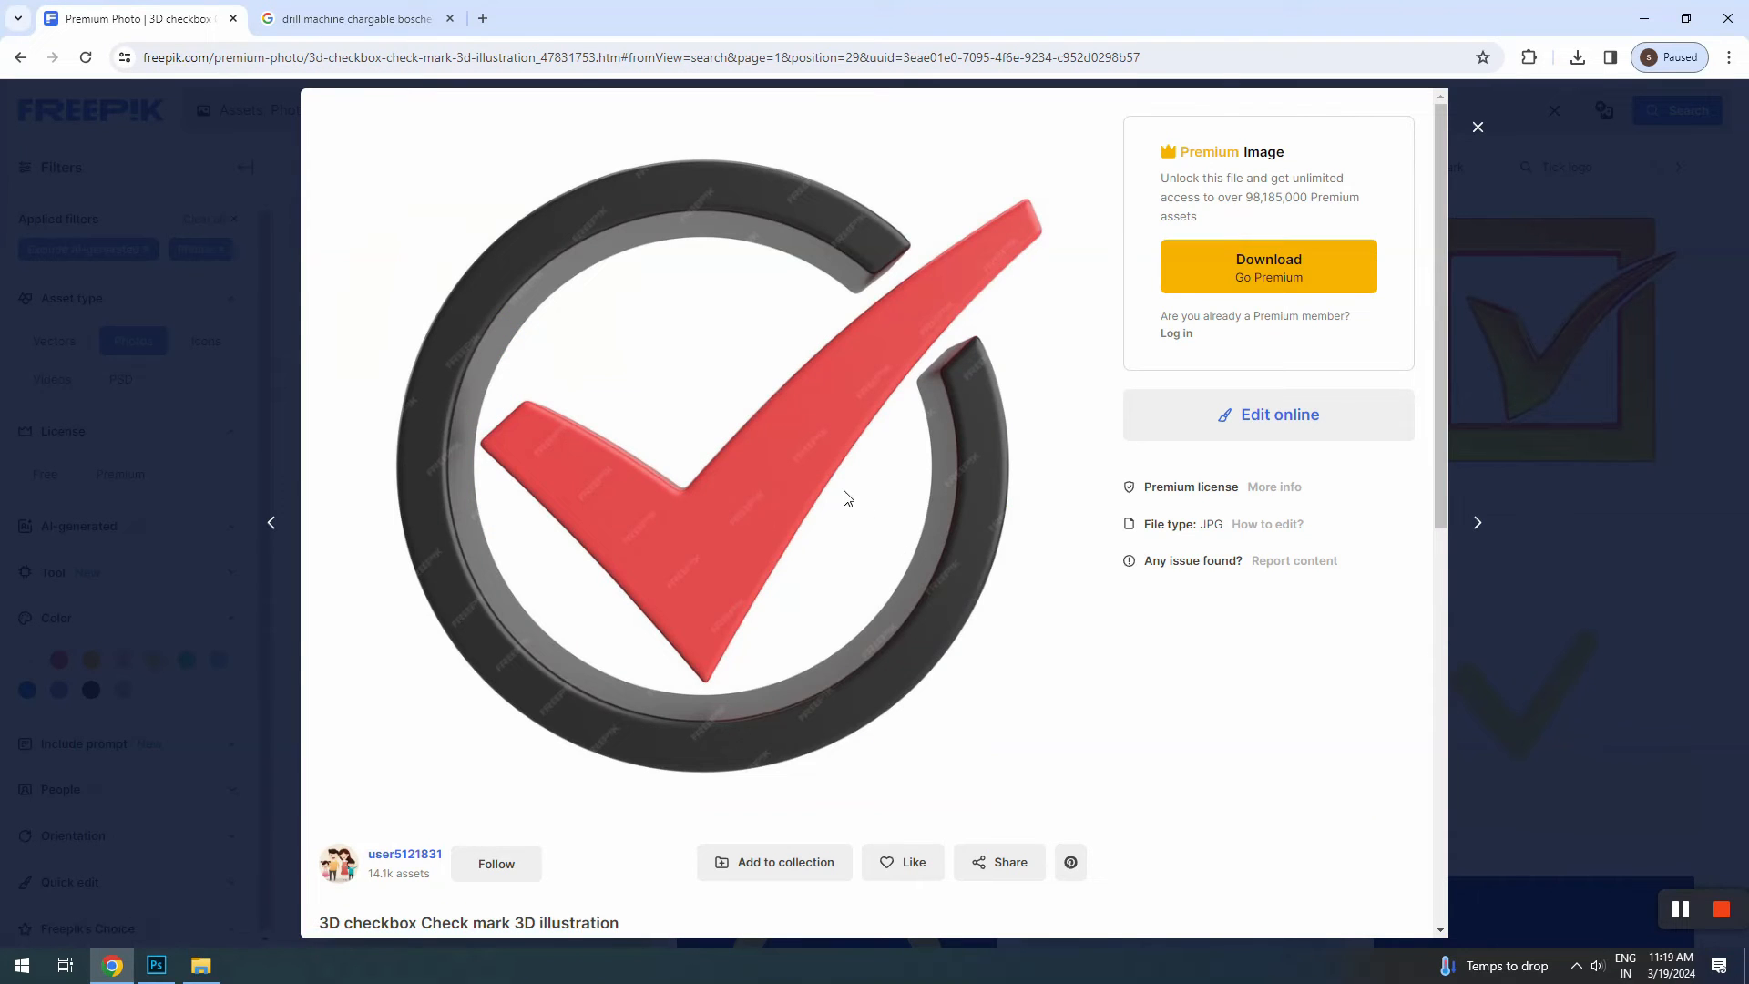
right_click(824, 425)
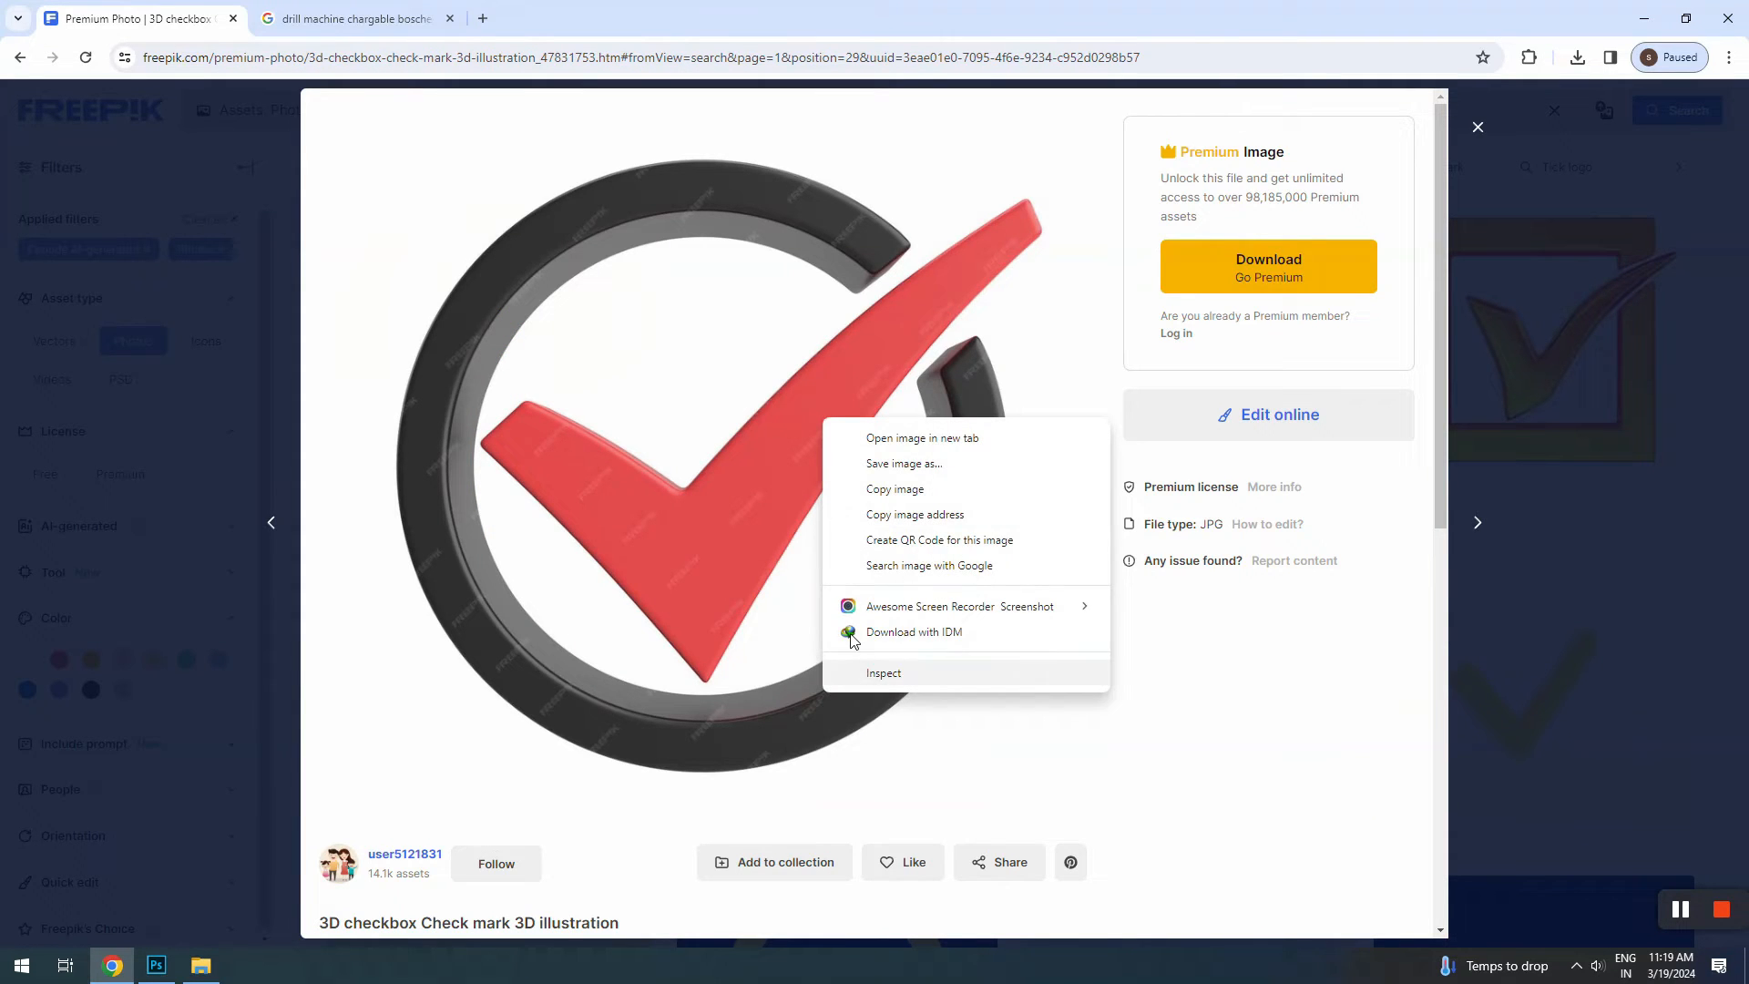
left_click(875, 494)
Step: Return to Photoshop, create a new document with the clipboard size and paste the copied check mark image
left_click(1645, 19)
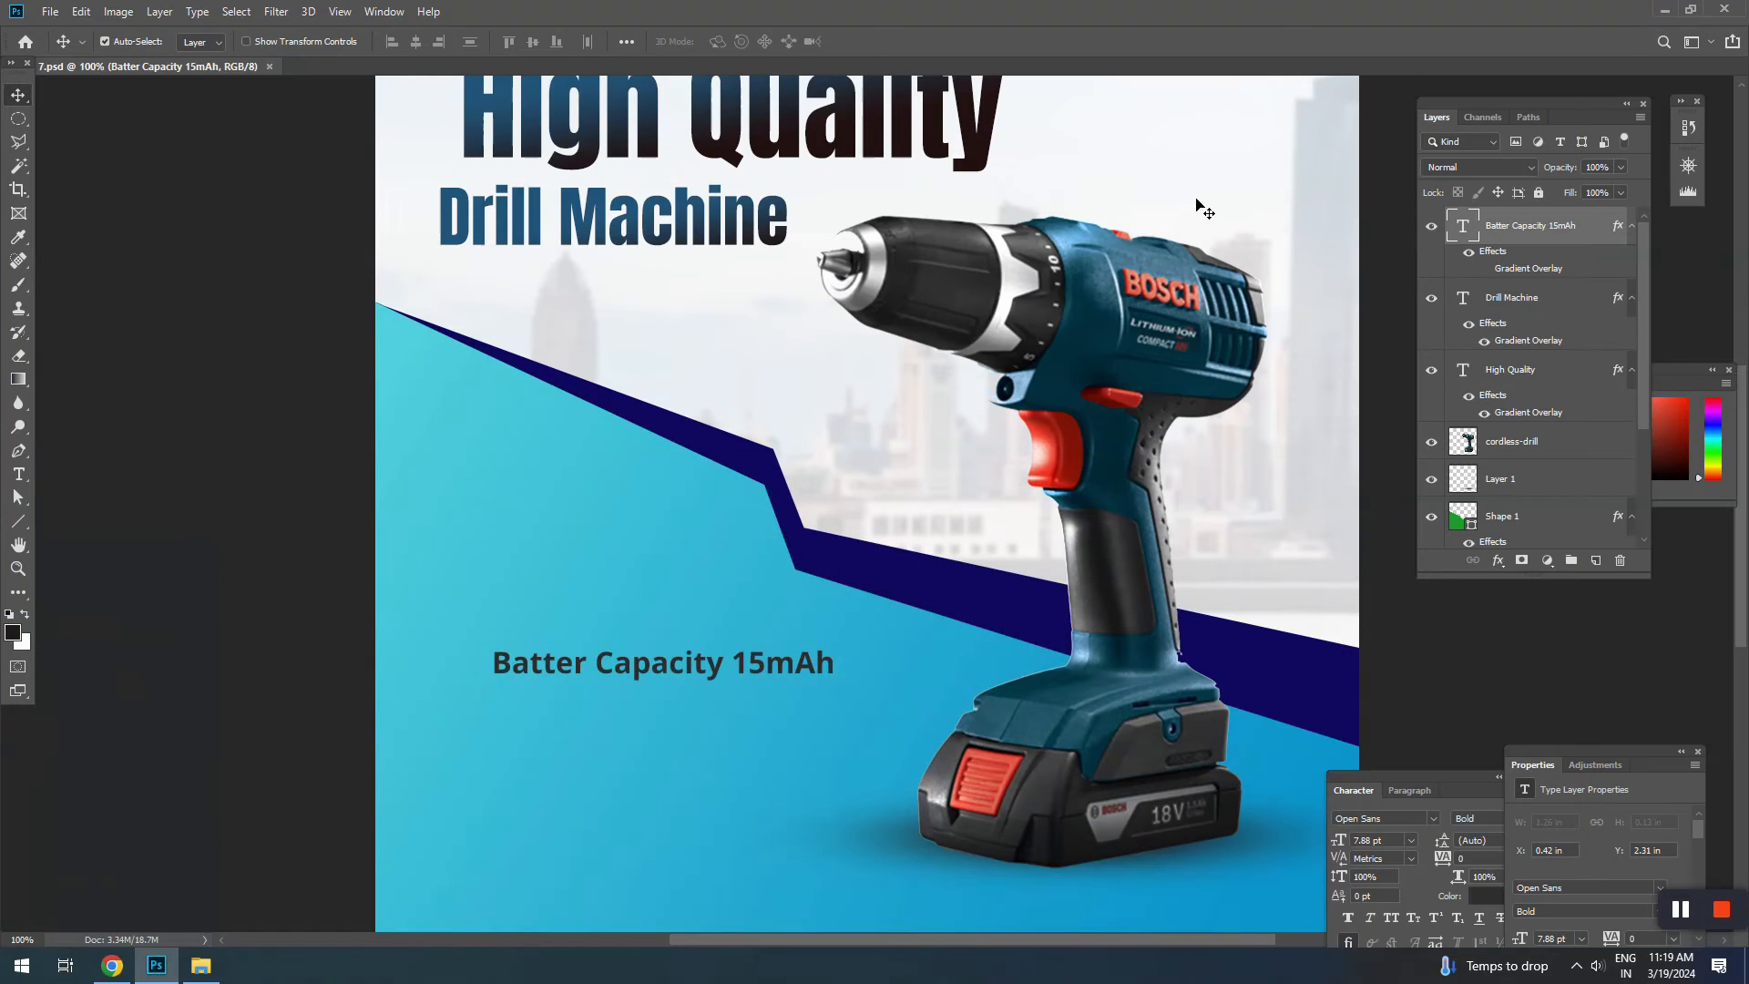
key("ctrl+n")
key("Return")
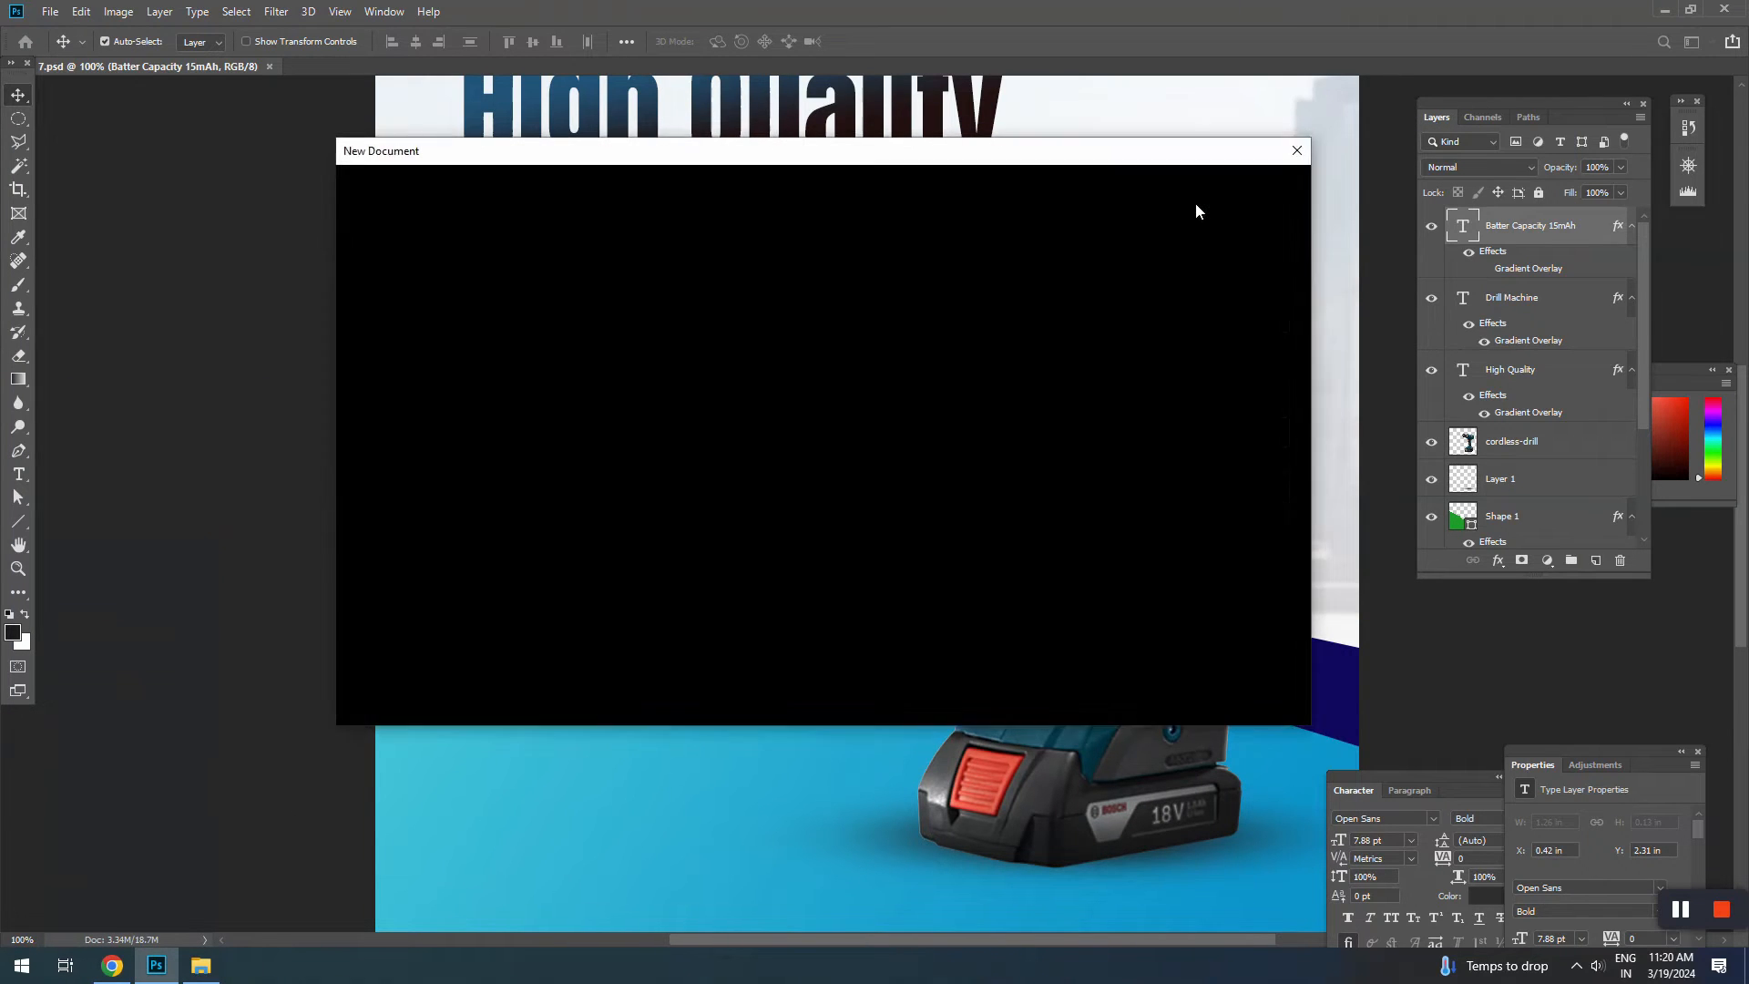
key("ctrl+v")
Step: Select the white area around the check mark with the Magic Wand and invert the selection to isolate the icon
key("w")
left_click(889, 429)
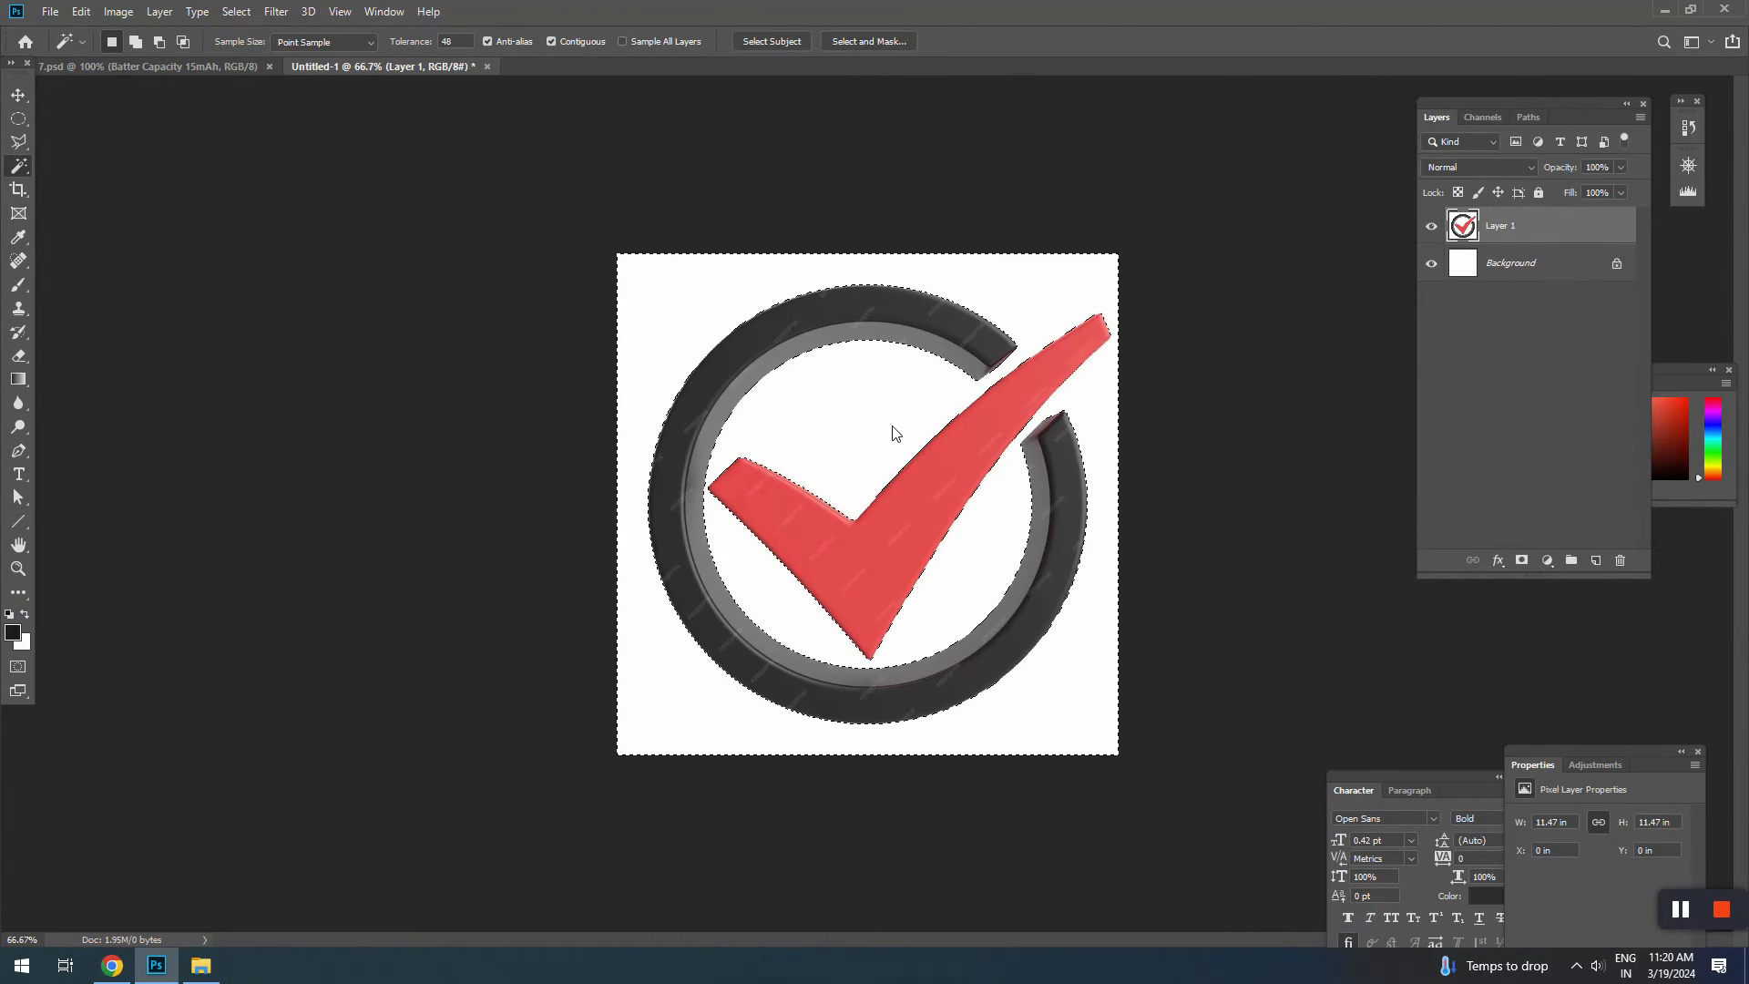
right_click(891, 424)
left_click(962, 662)
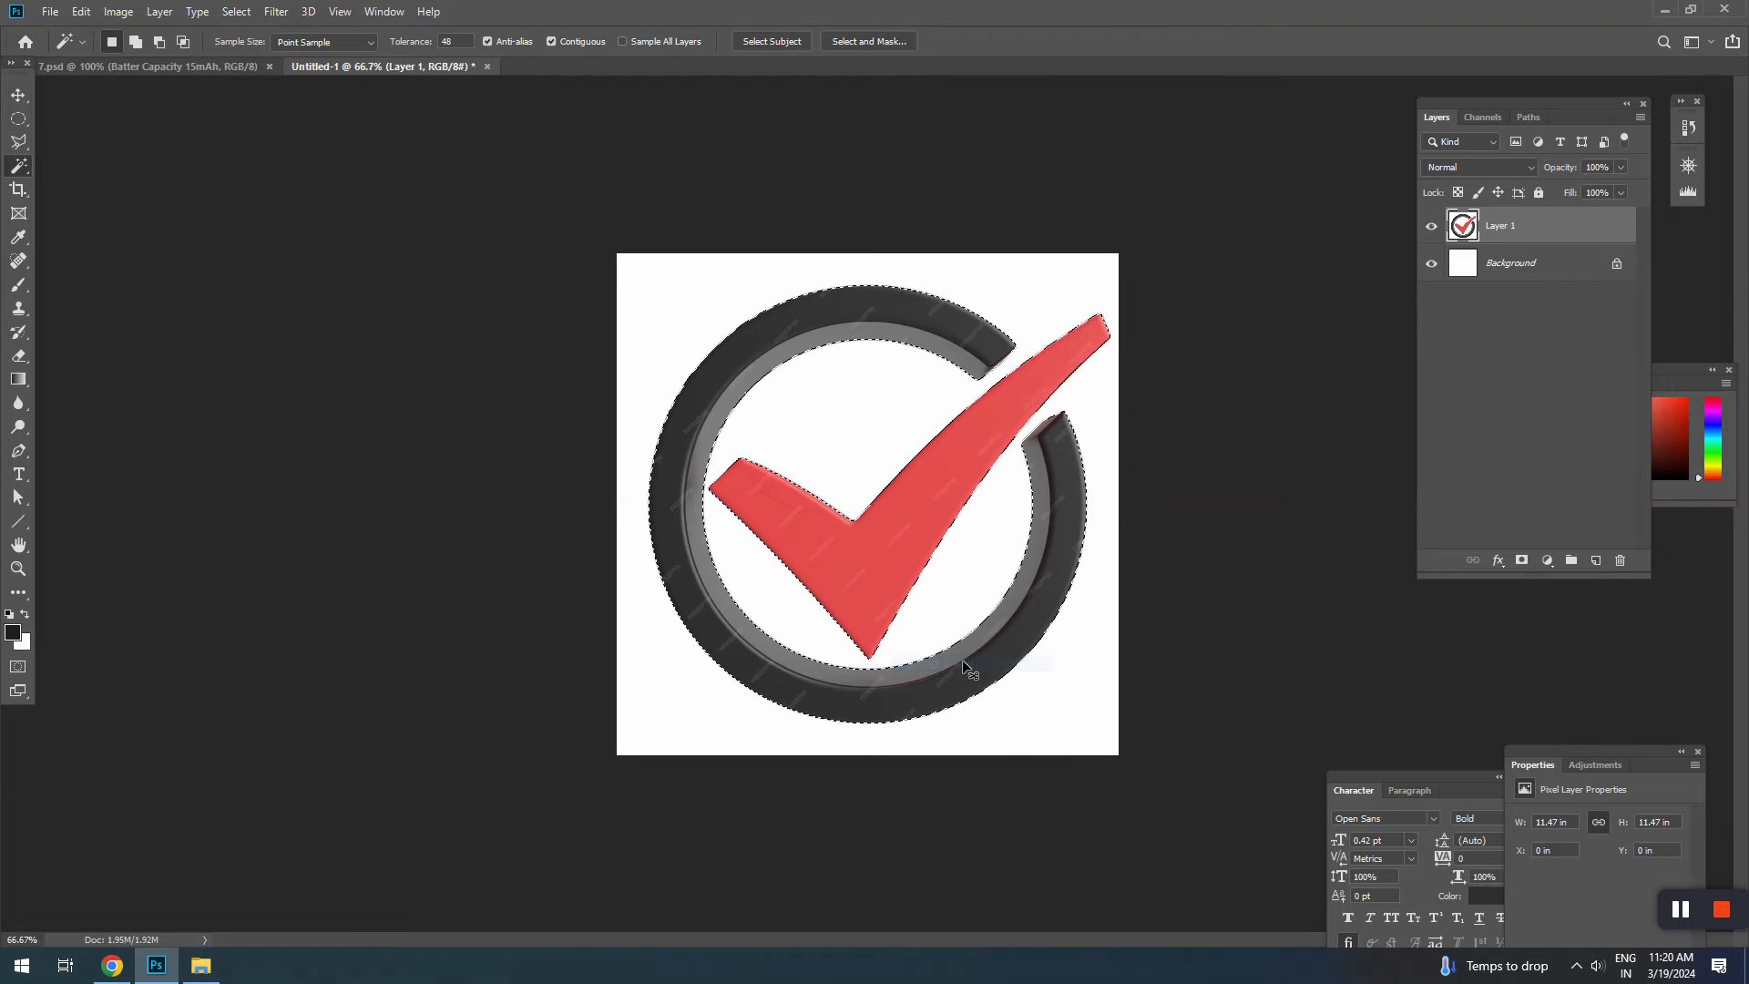
Step: Move the selected check mark into the poster document and scale it to about 0.2 in wide beside "Batter Capacity 15mAh"
key("v")
left_click_drag(398, 273, 345, 490)
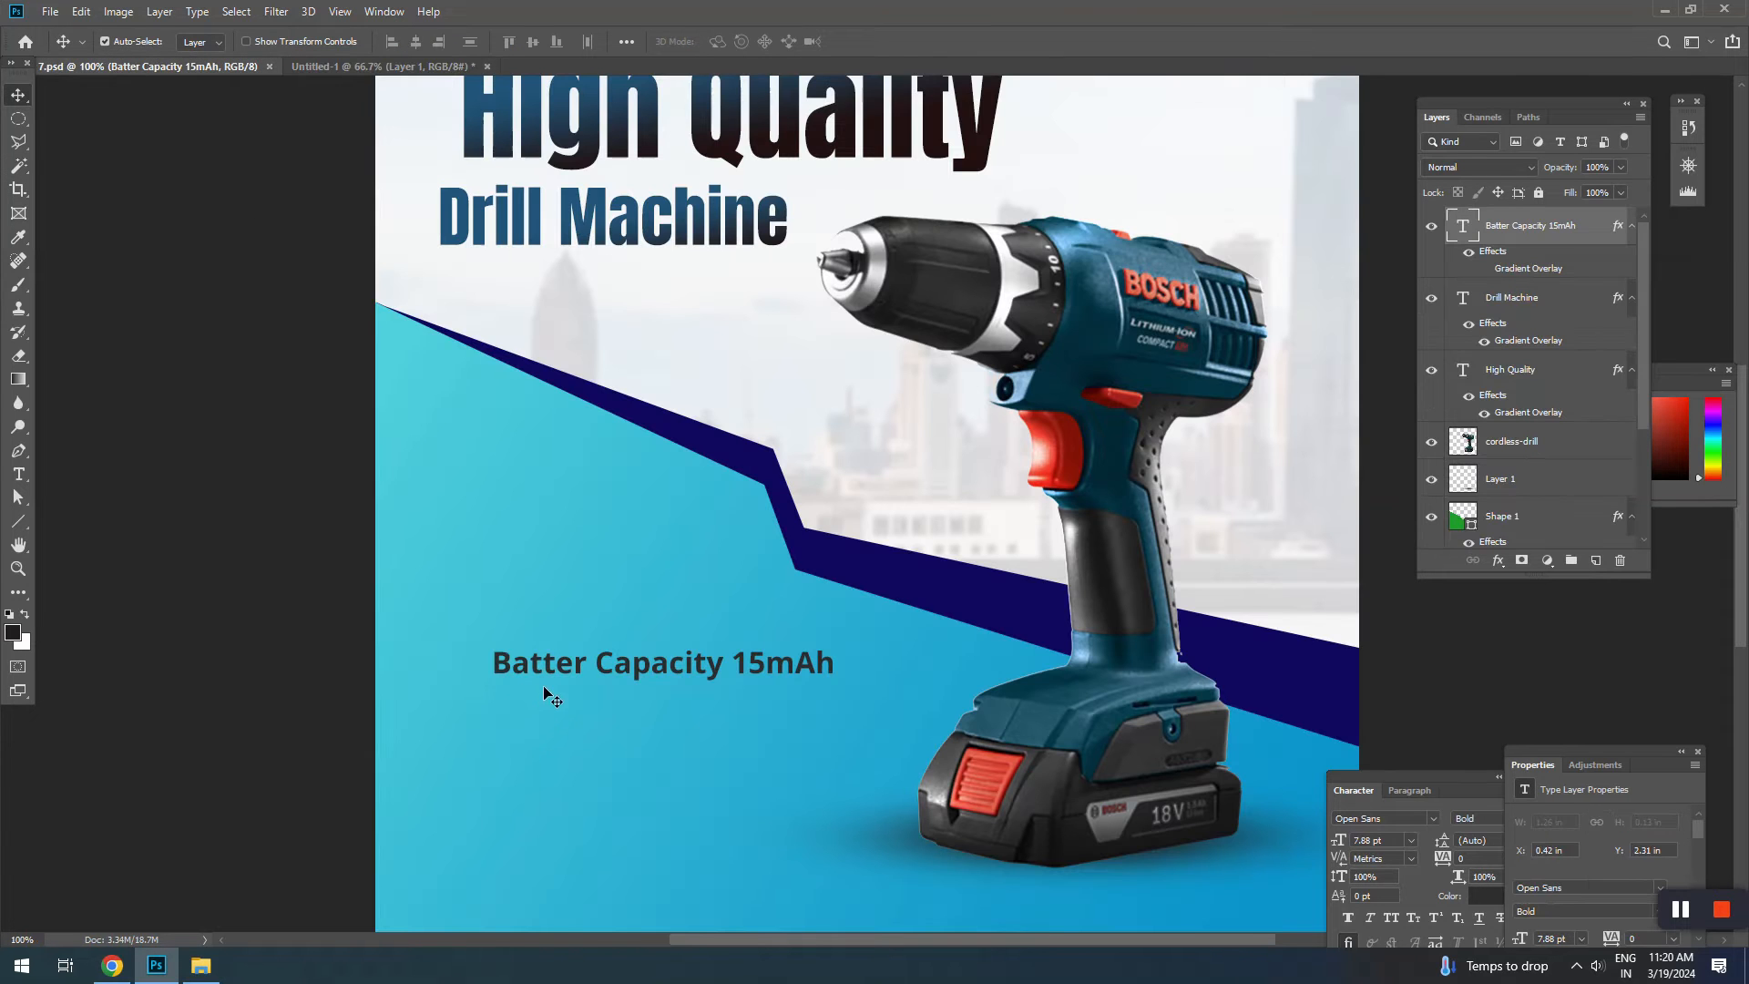
left_click_drag(556, 673, 683, 644)
key("ctrl+t")
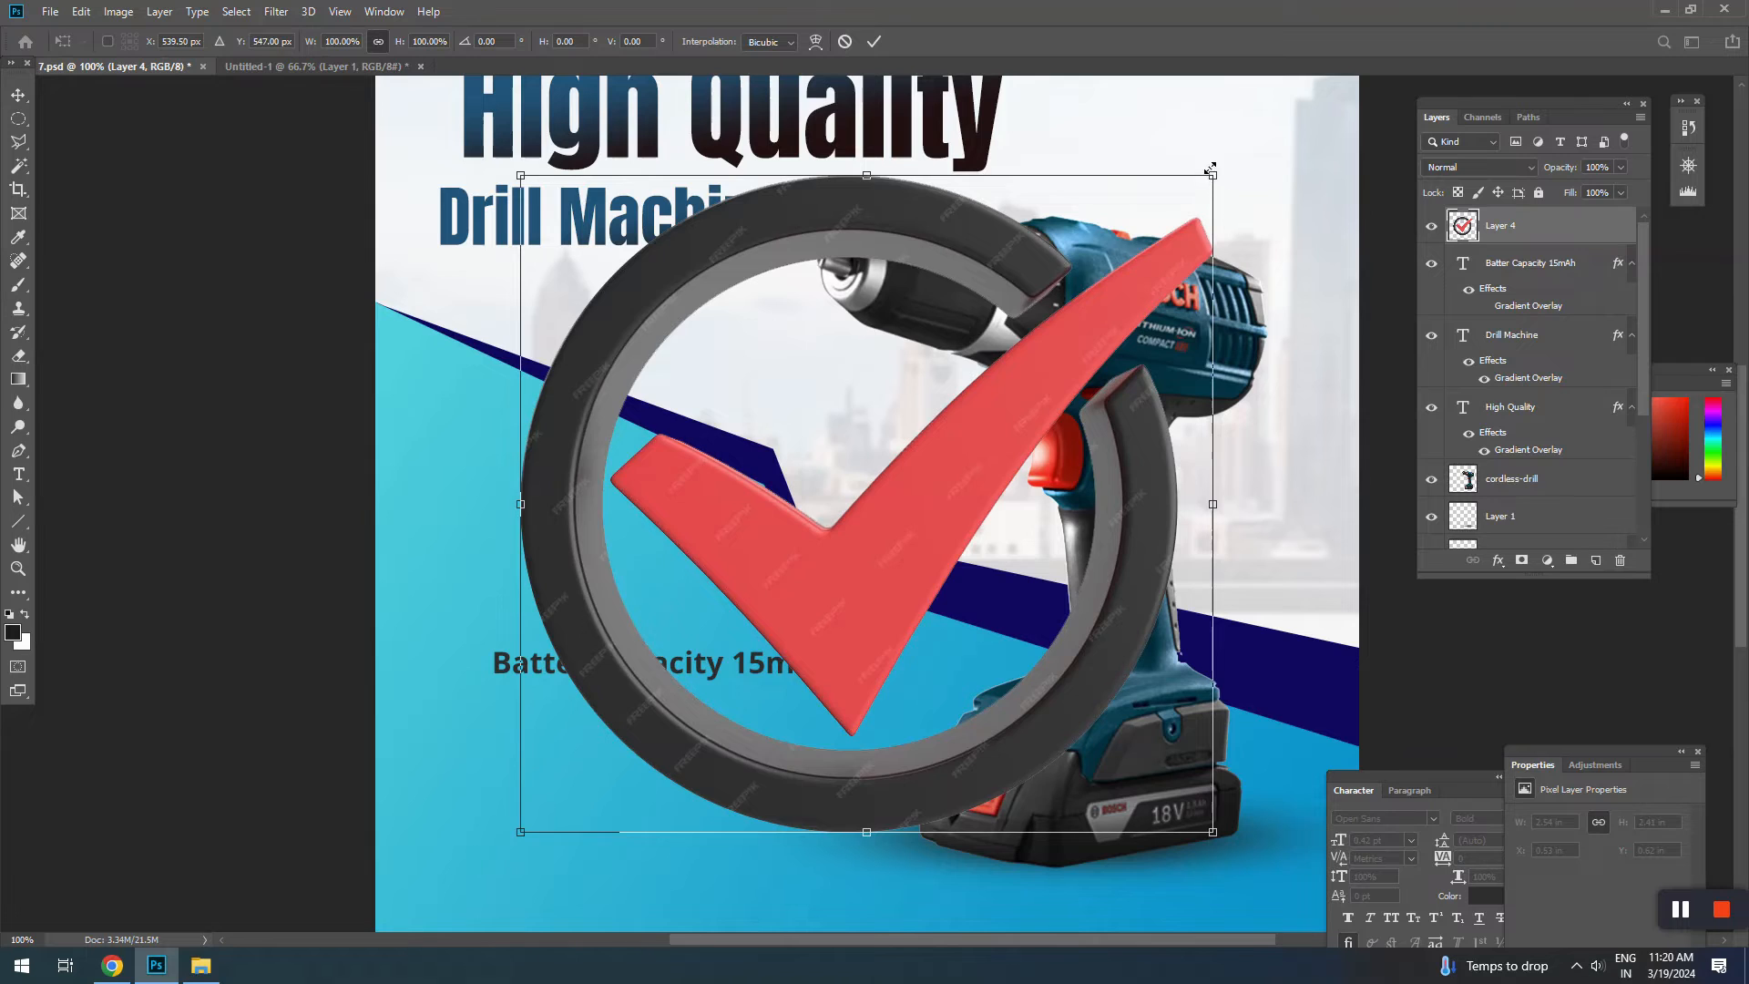
left_click_drag(1209, 170, 450, 682)
key("Return")
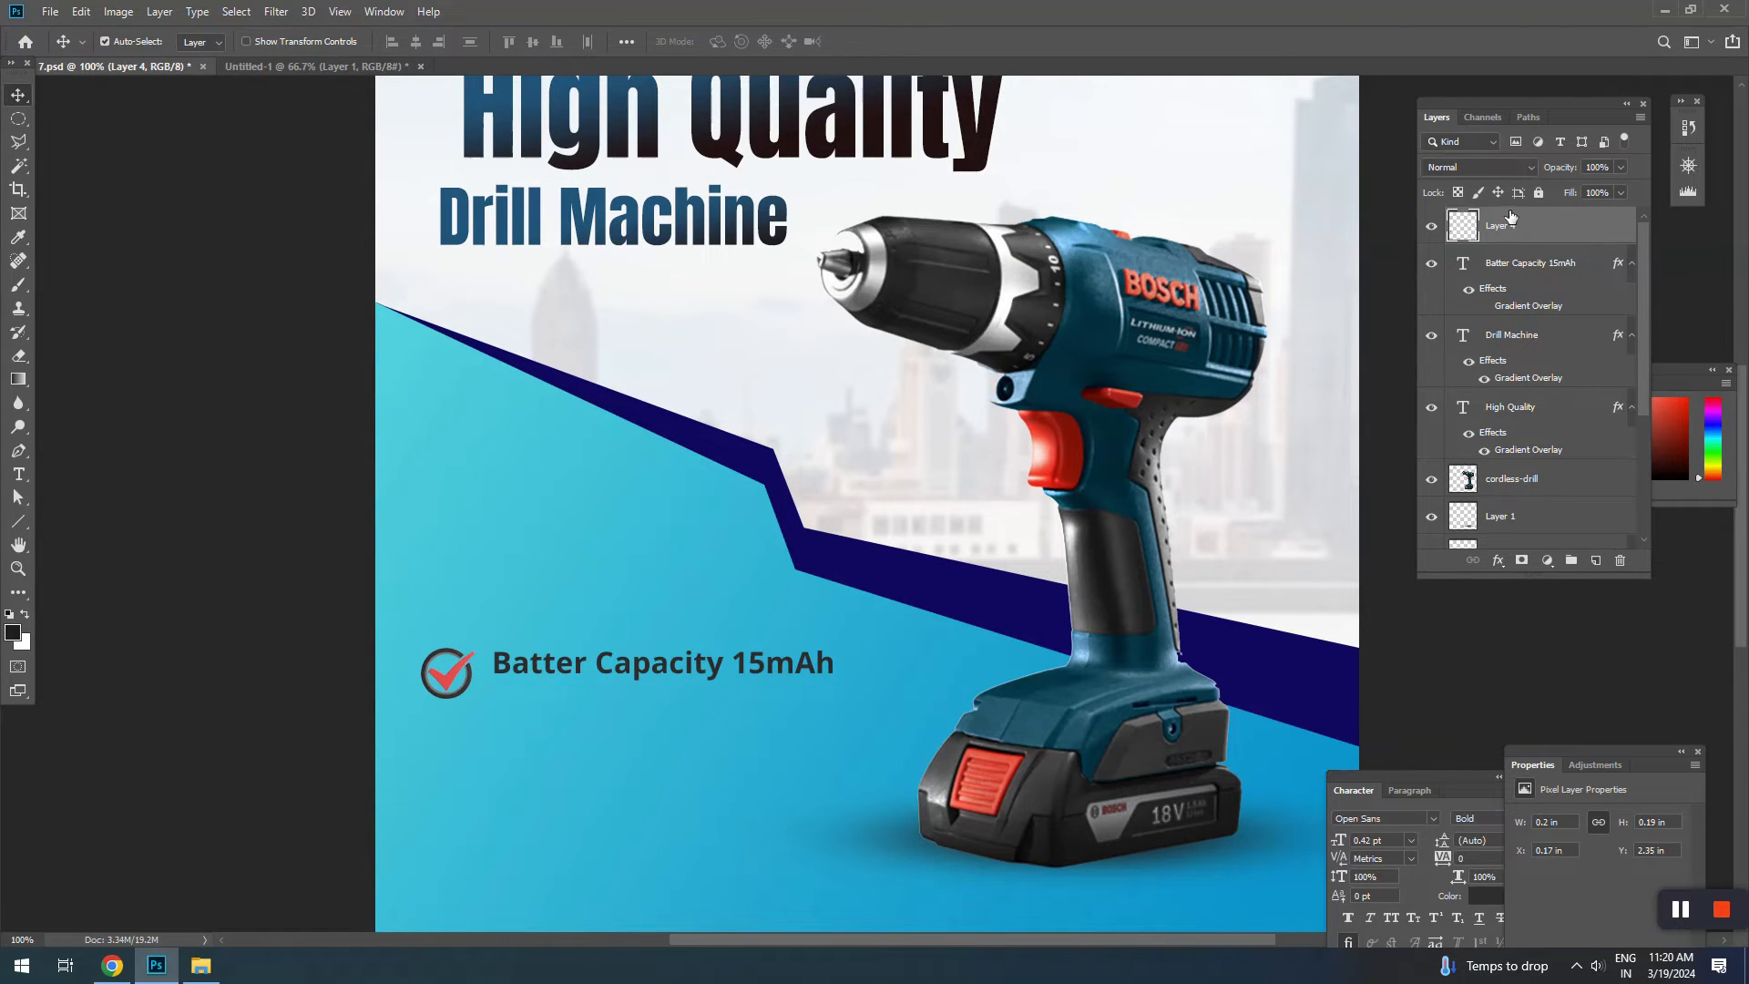
Step: Apply legacy Brightness/Contrast to the tick icon with contrast 17 and brightness about -5, and shift the icon slightly up
left_click(118, 11)
mouse_move(137, 58)
left_click(356, 60)
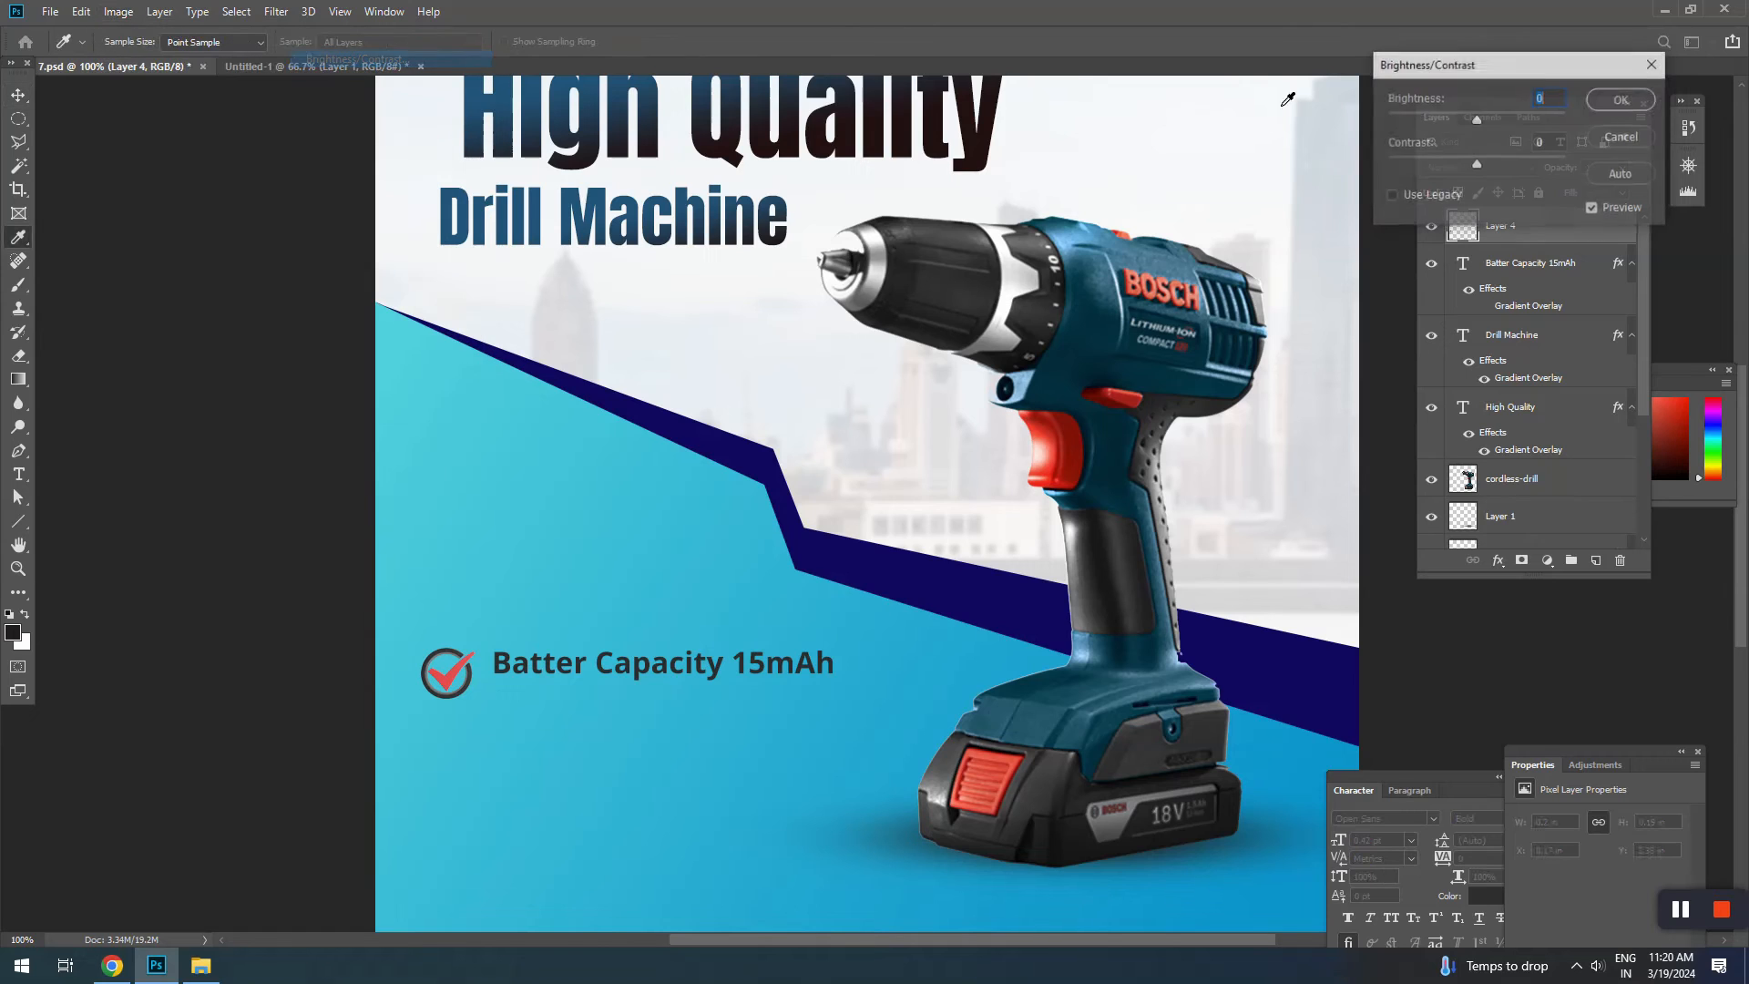
left_click_drag(1476, 164, 1490, 164)
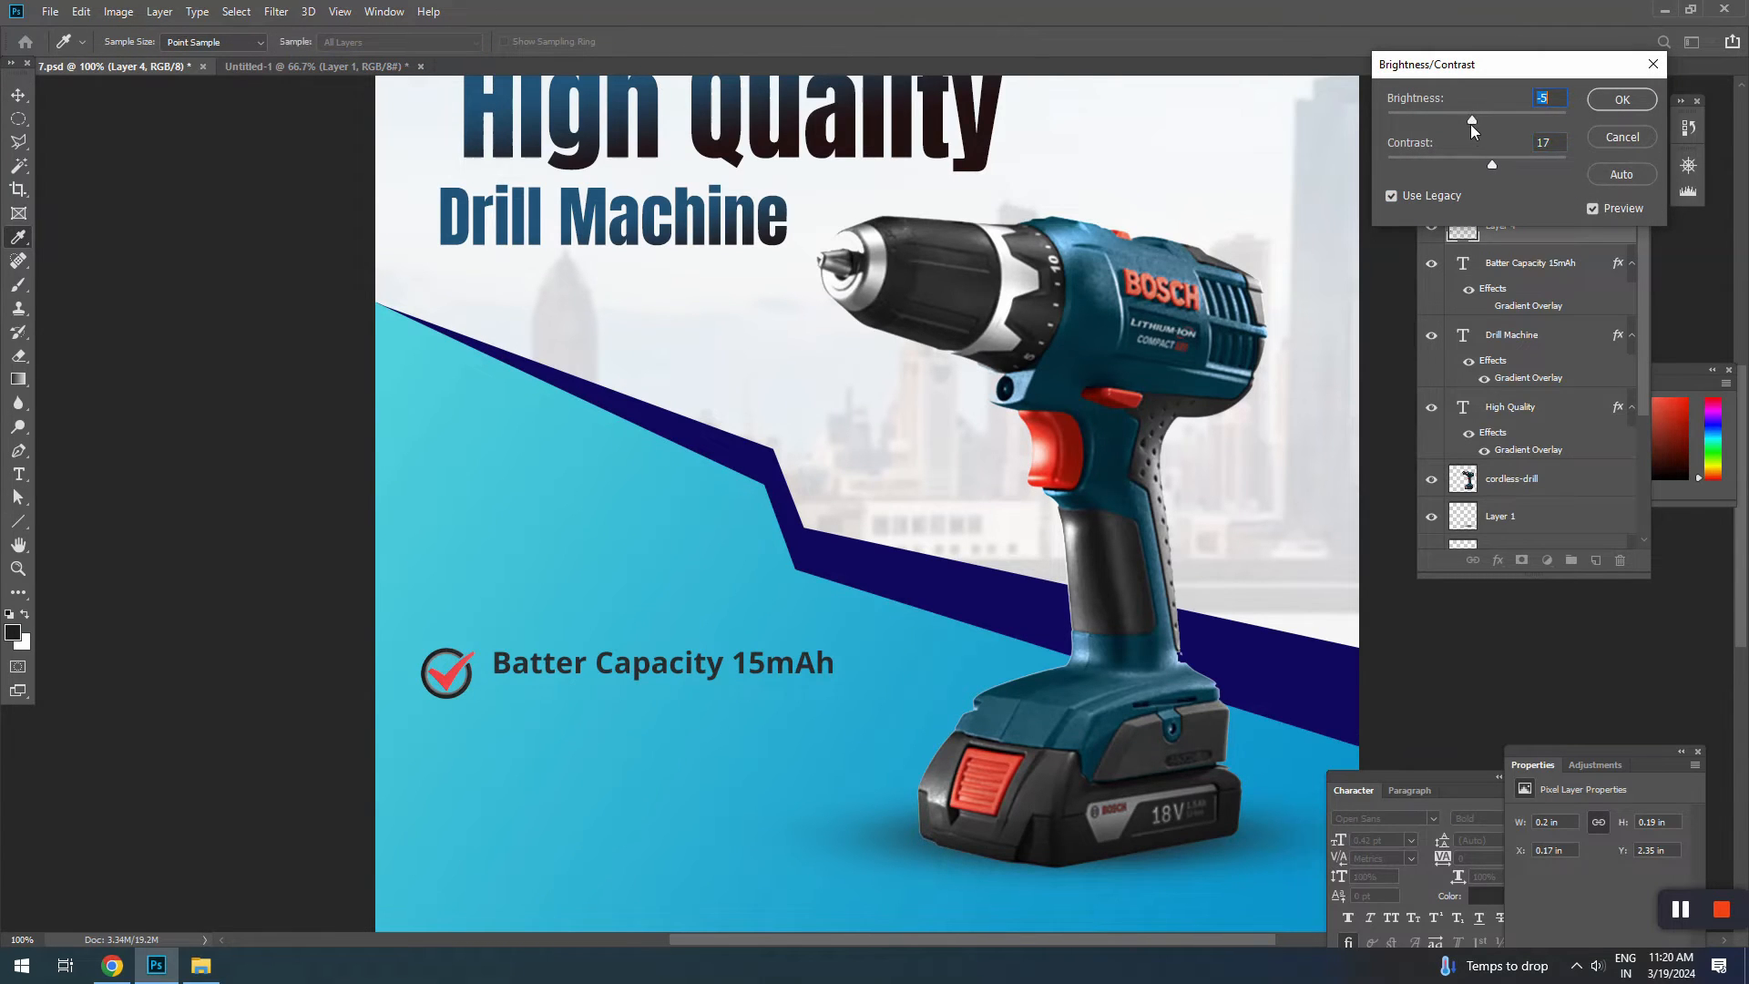
key("Return")
key("v")
left_click_drag(446, 685, 447, 674)
Step: Convert the tick icon layer to a smart object and scale it down slightly
right_click(1535, 234)
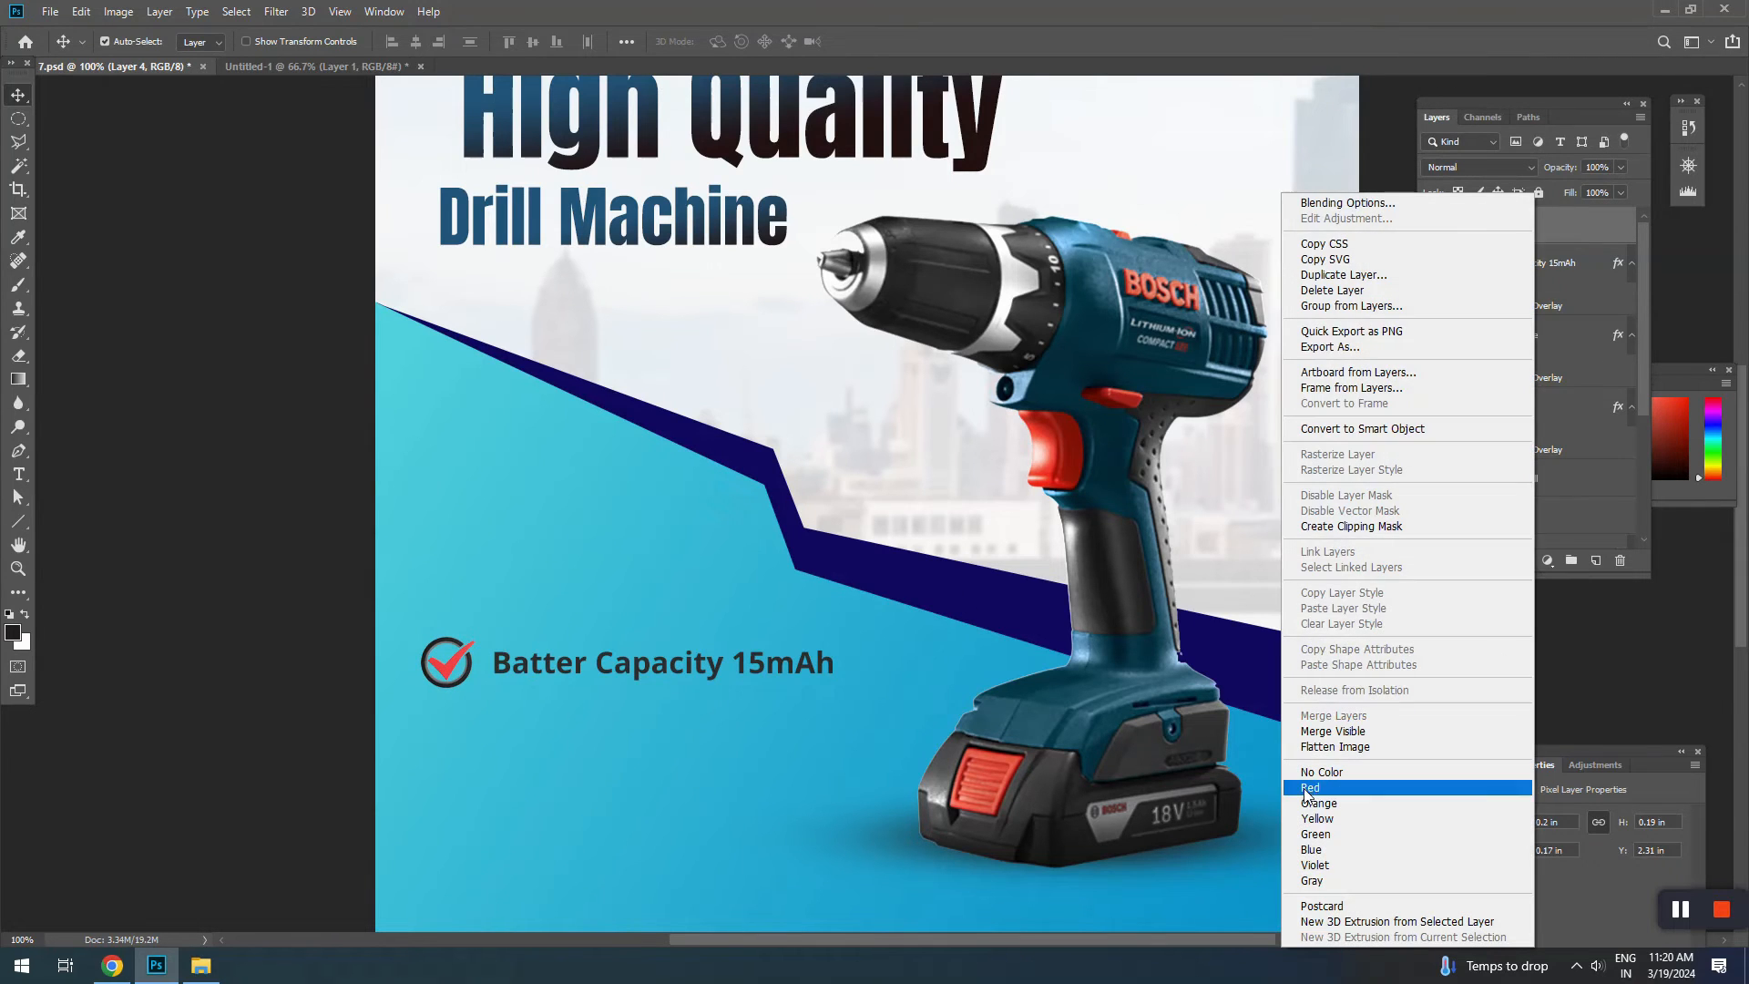
left_click(1348, 431)
key("ctrl+t")
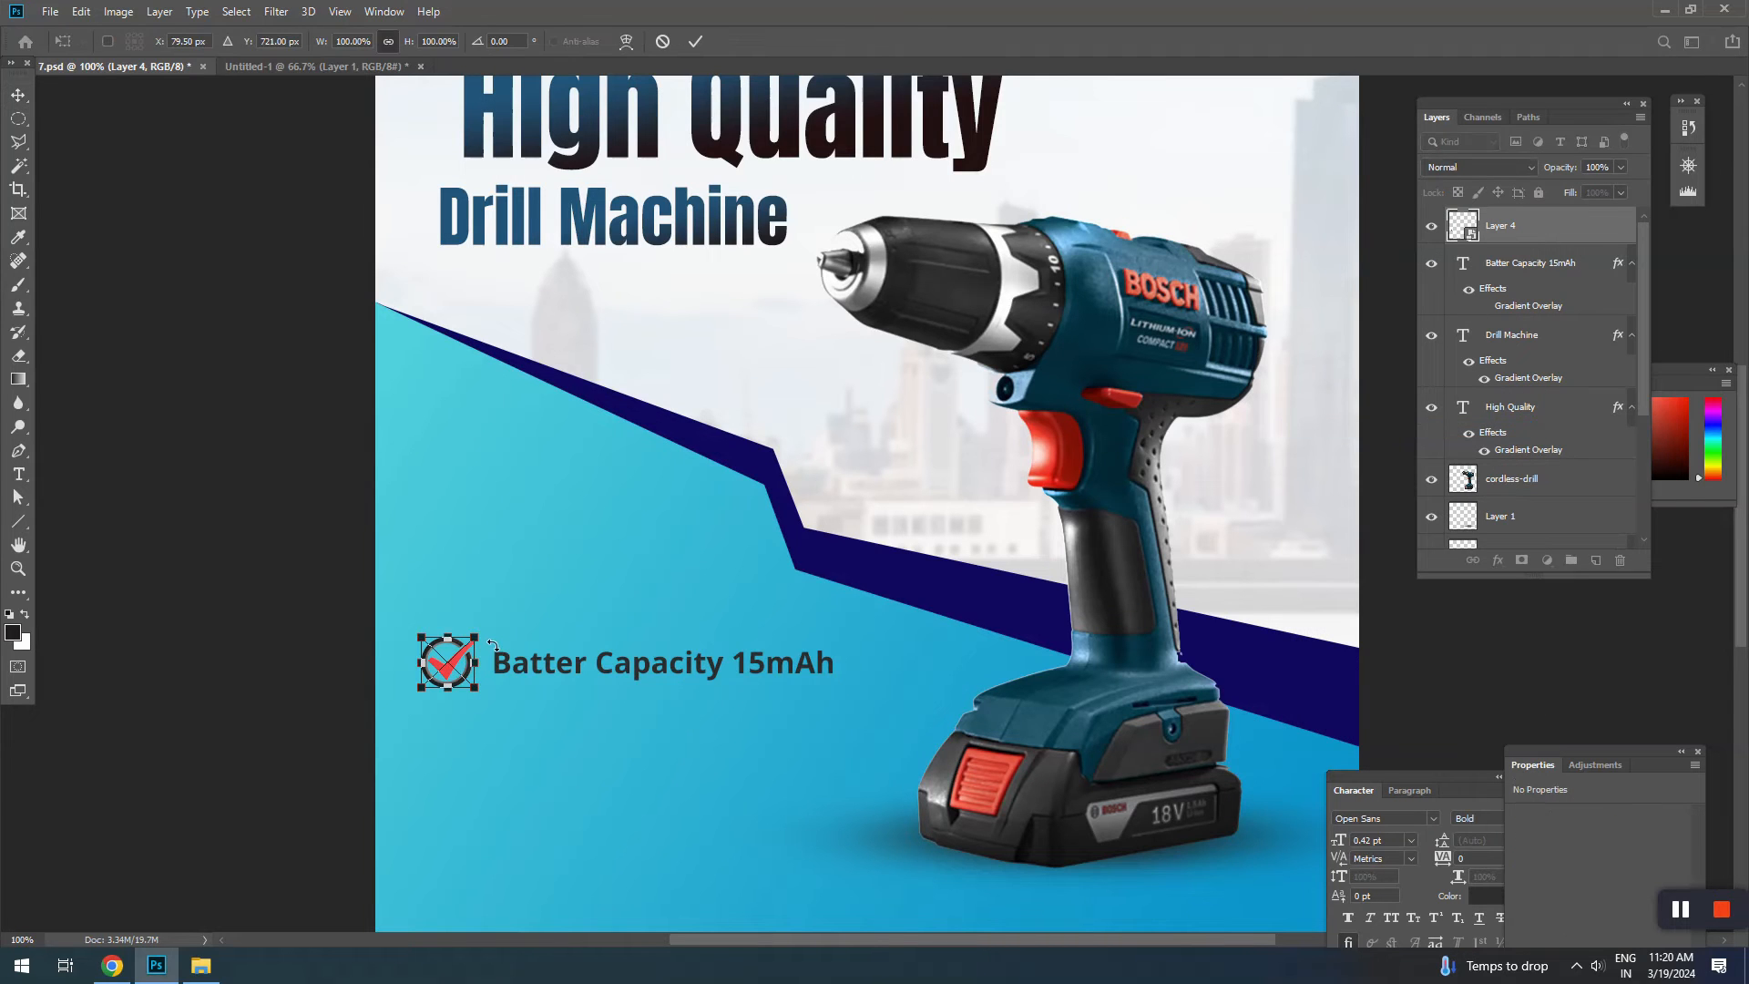
left_click_drag(480, 629, 468, 637)
key("Return")
Step: Nudge the "Batter Capacity 15mAh" line left and down so it sits close to and level with the tick icon
left_click(551, 688)
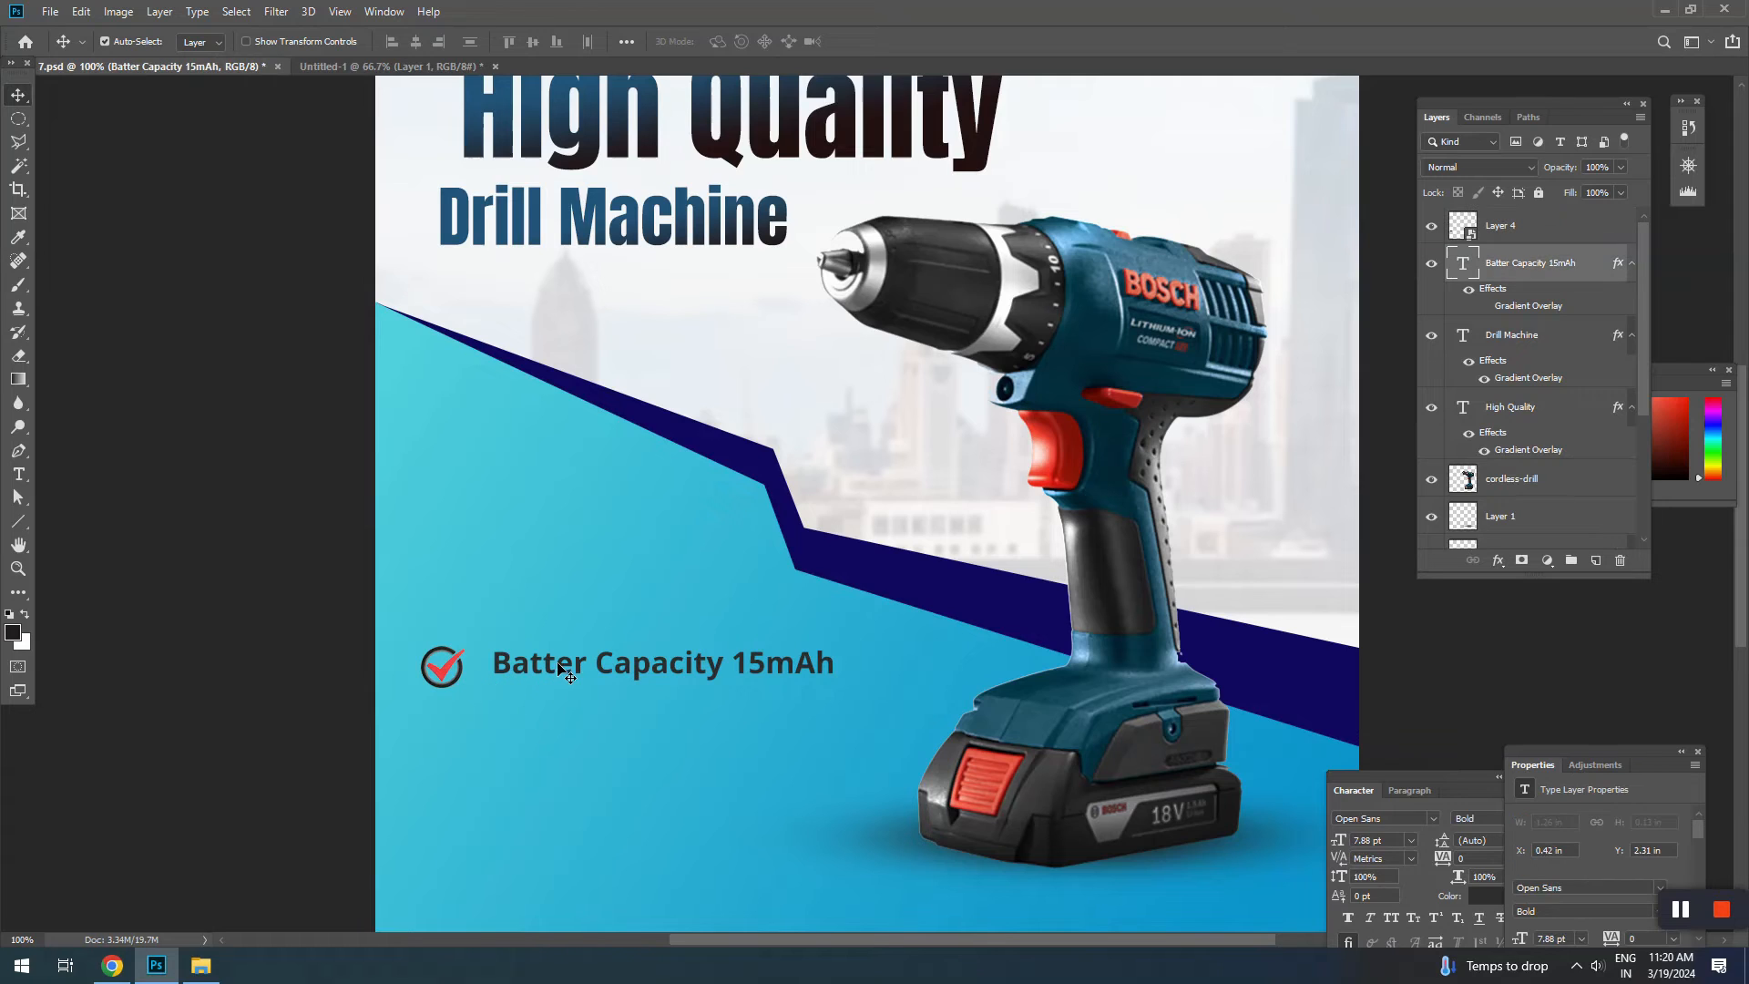
key("shift+Left")
key("Down")
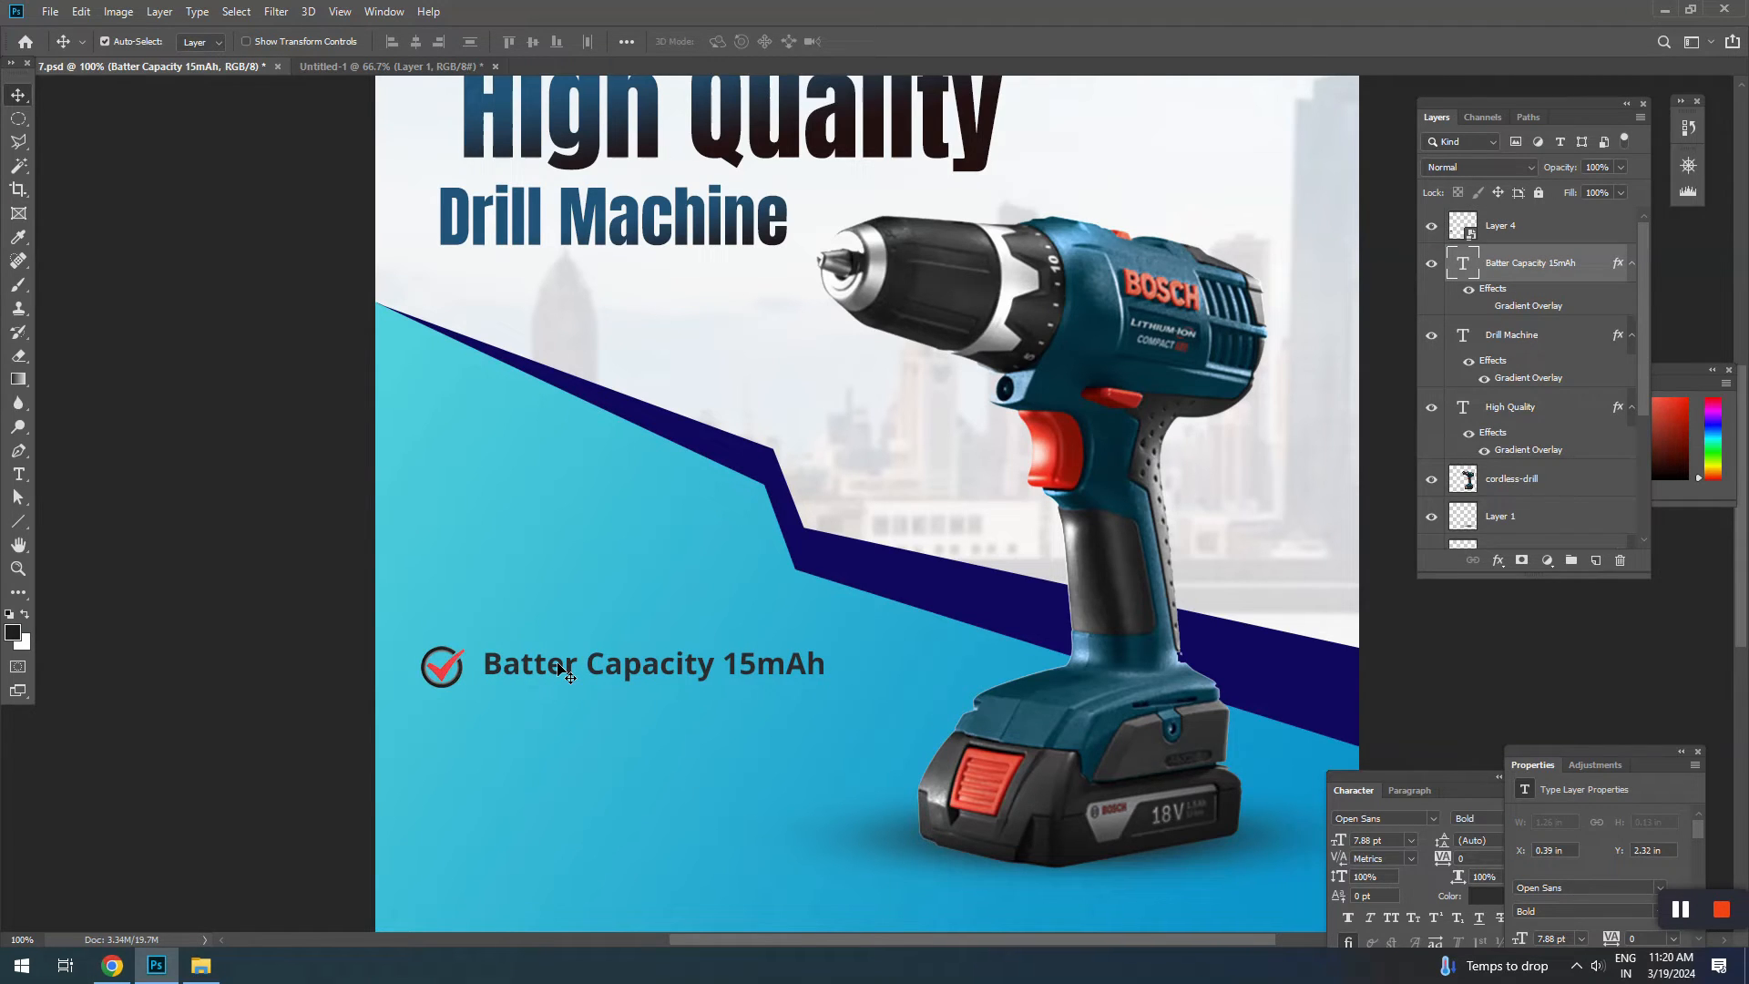
key("Down")
key("Down")
key("Down")
key("Left")
key("Left")
key("Left")
key("Left")
scroll(571, 661, "down", 1)
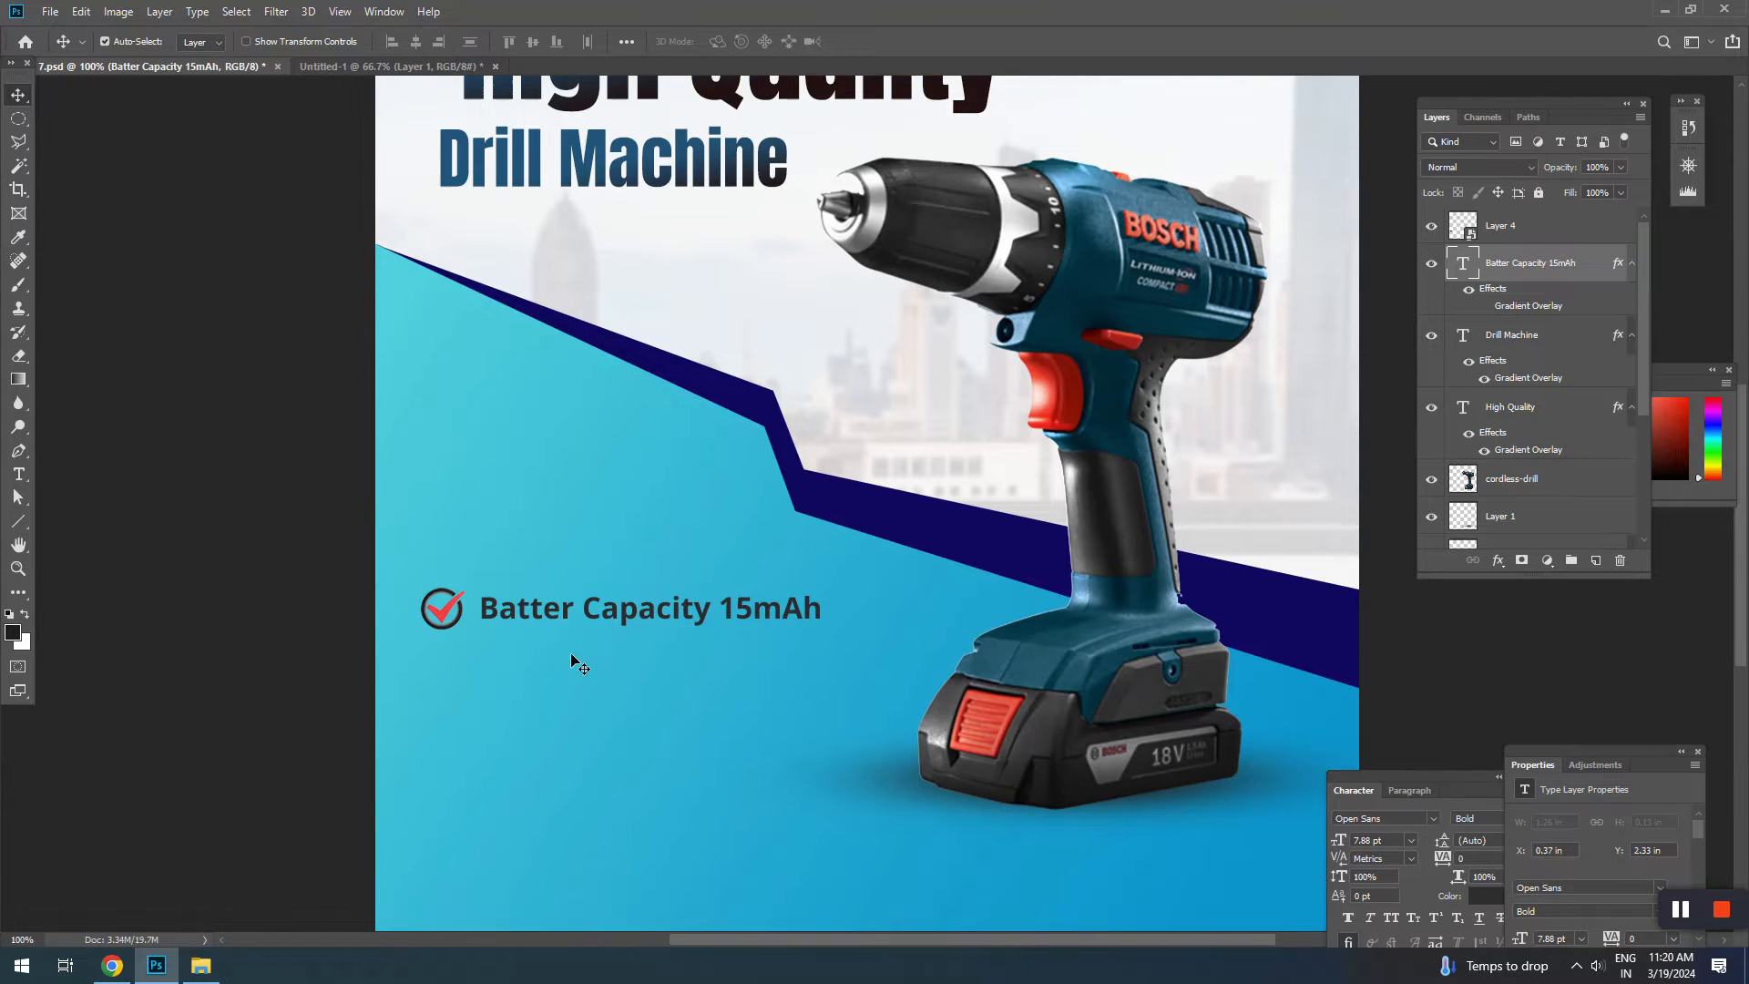
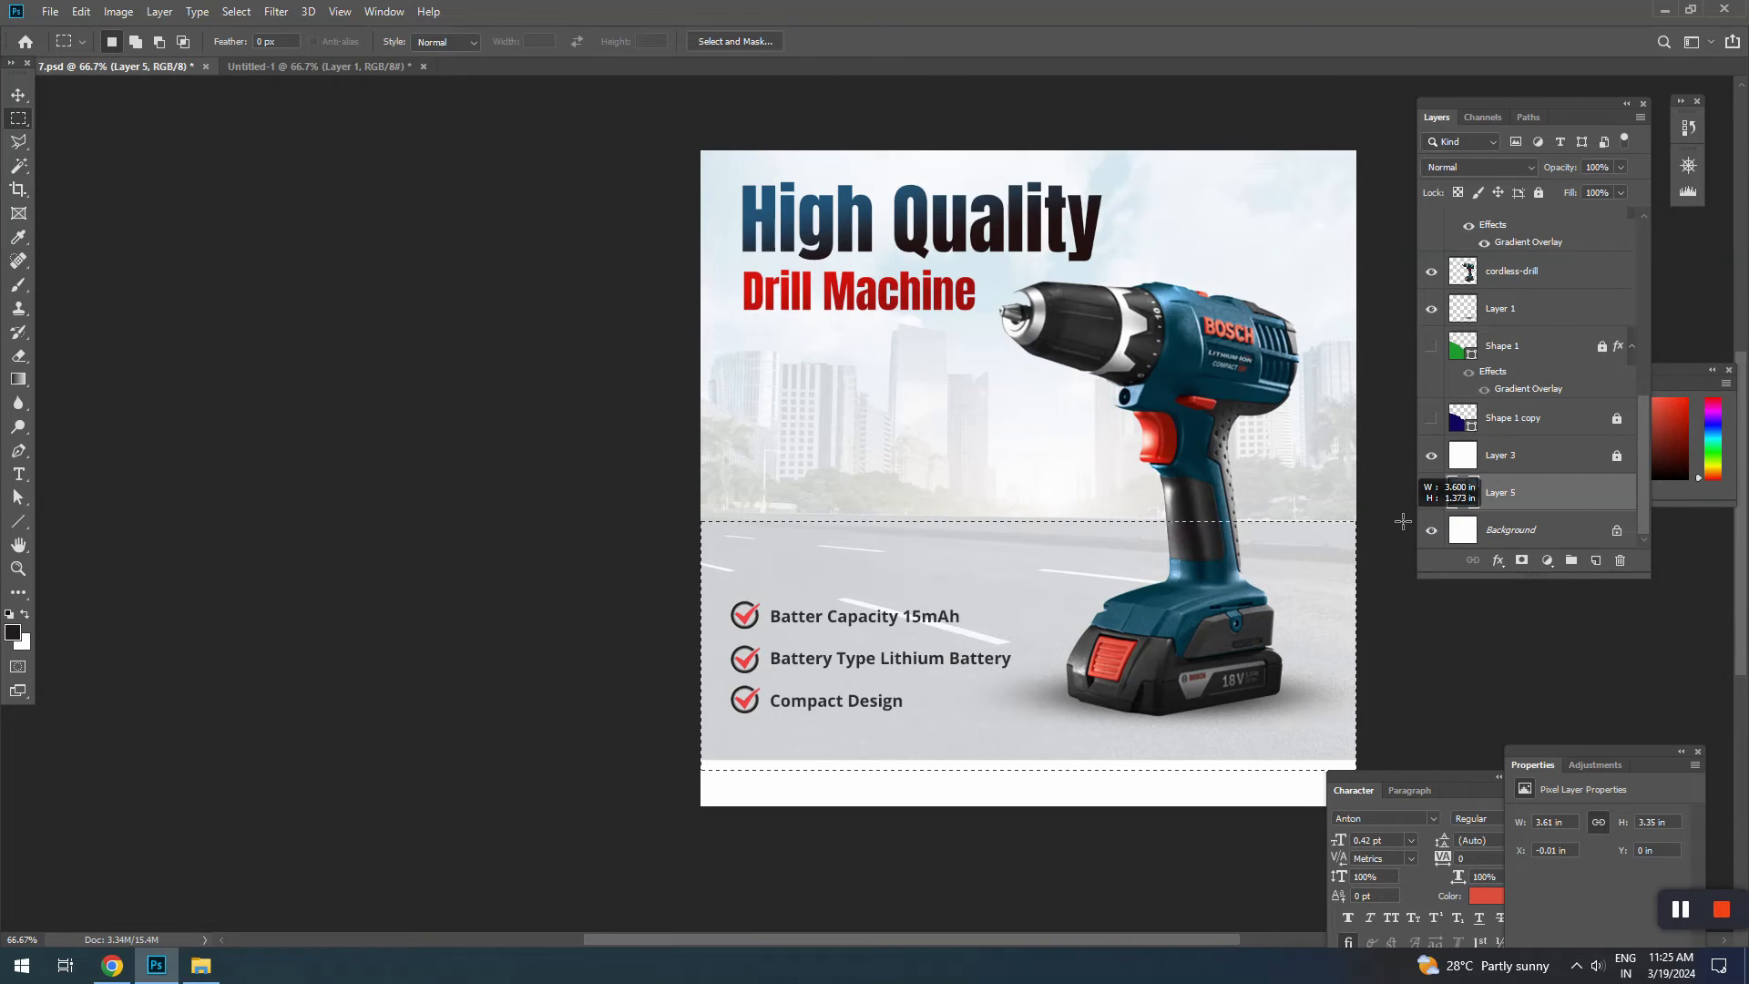
Step: Stretch the selected lower road area of Layer 5 down to the canvas's bottom edge and deselect it
key("ctrl+t")
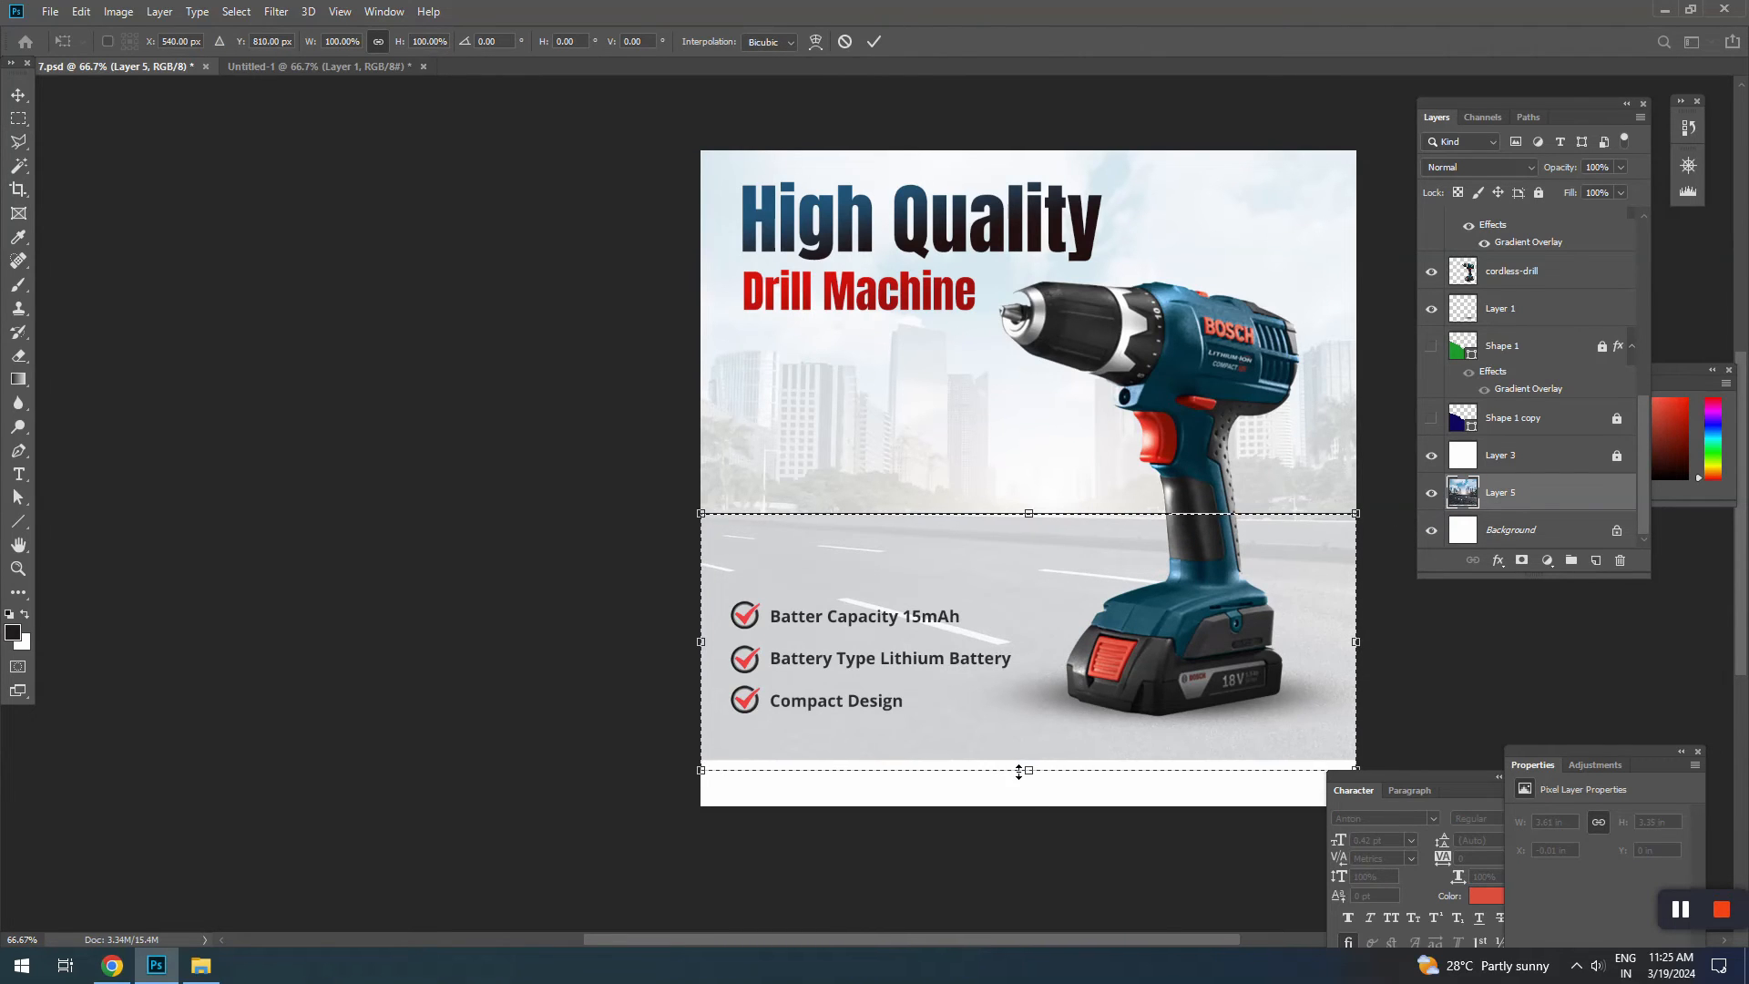
left_click_drag(1028, 769, 1031, 823)
key("Return")
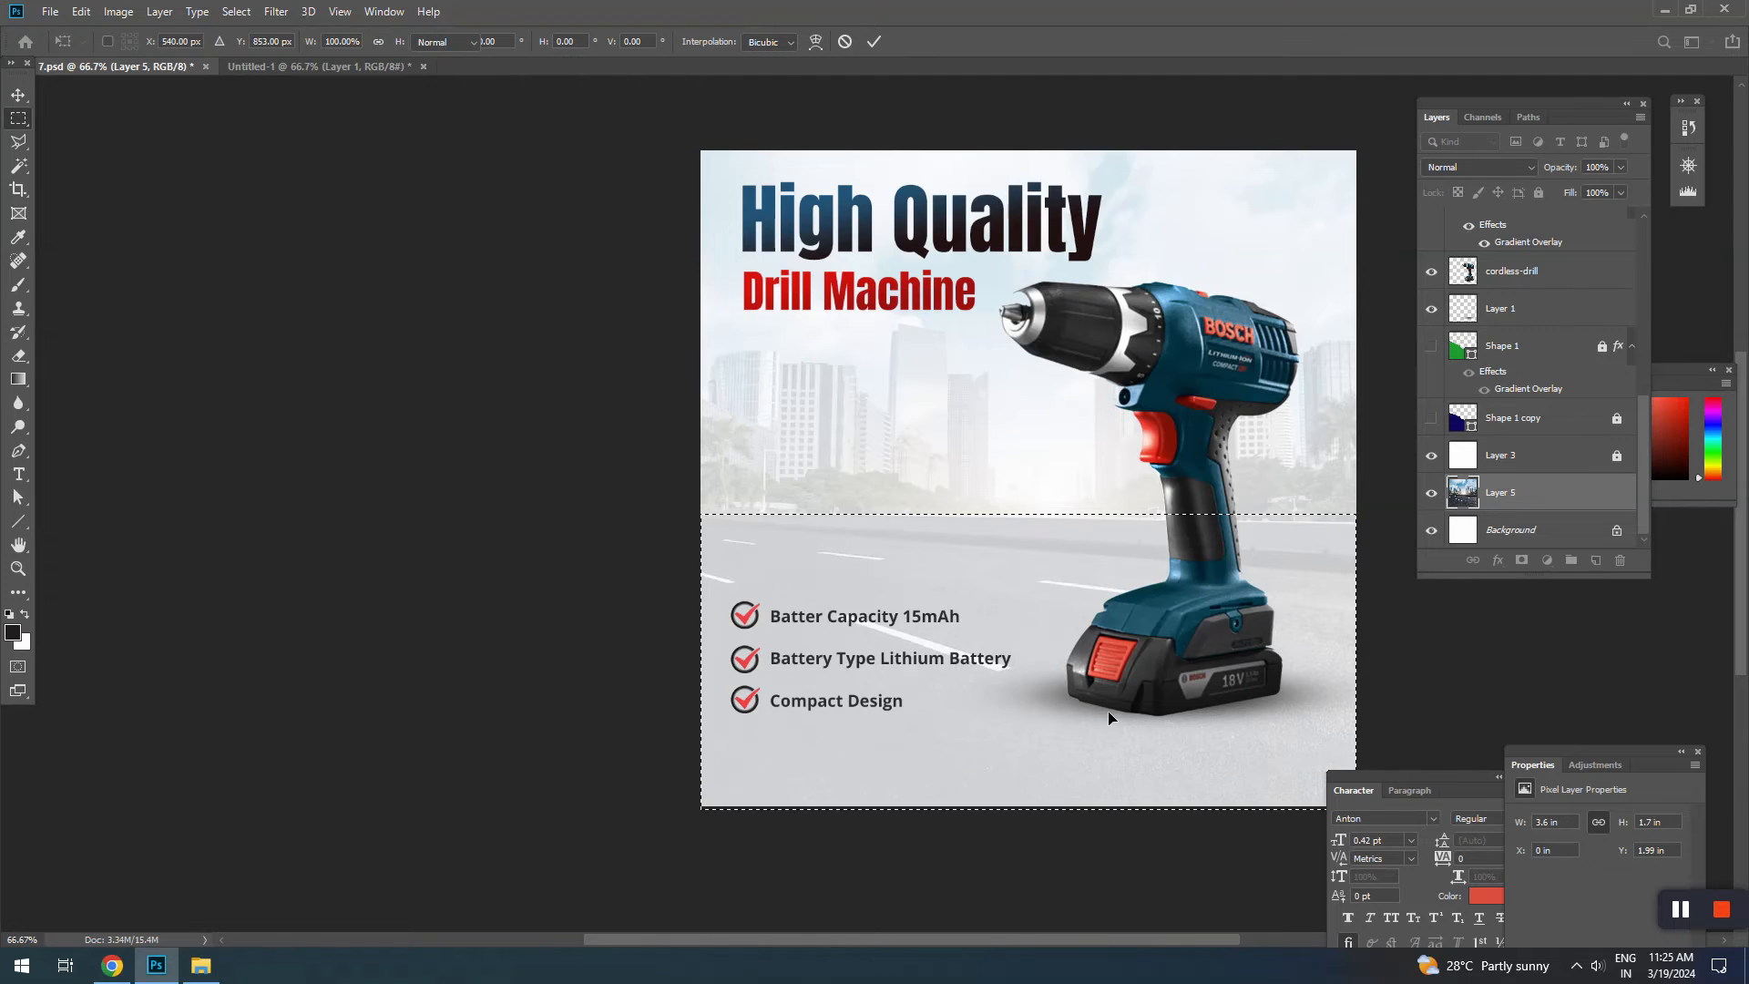
key("ctrl+d")
key("v")
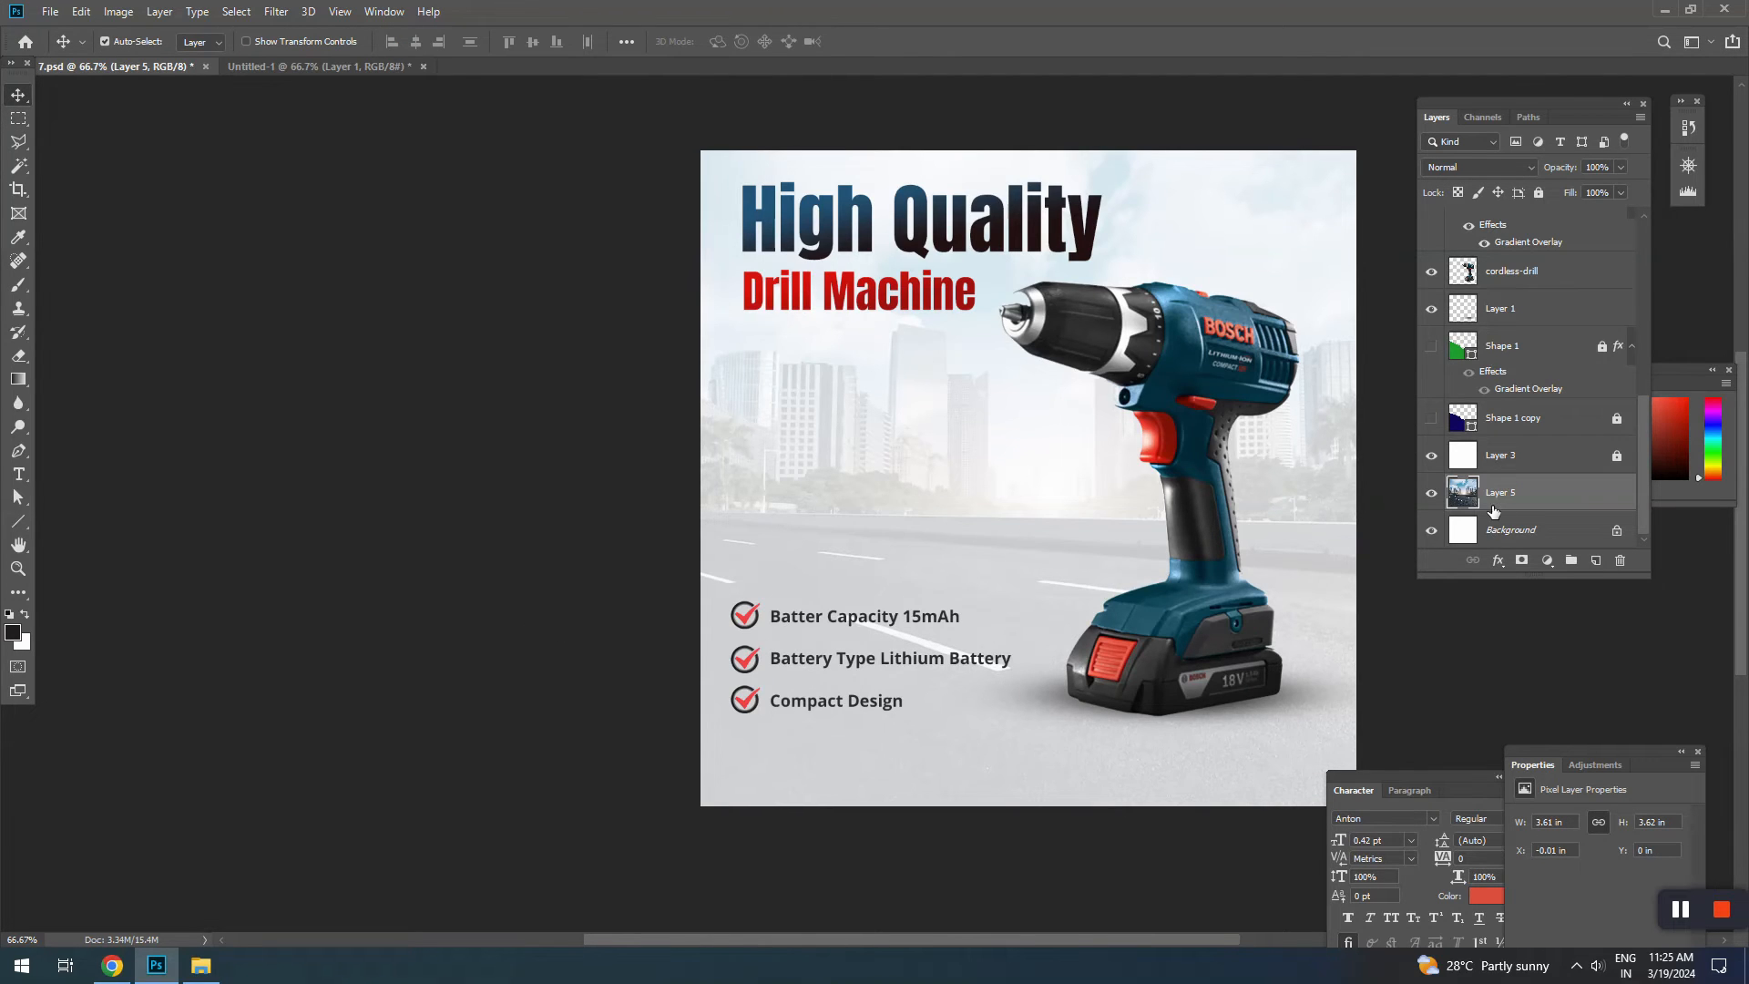
Step: Unlock Layer 3, add a layer mask, and paint over its lower-left road area with a 1000 px soft black brush at 38% opacity
left_click(1499, 450)
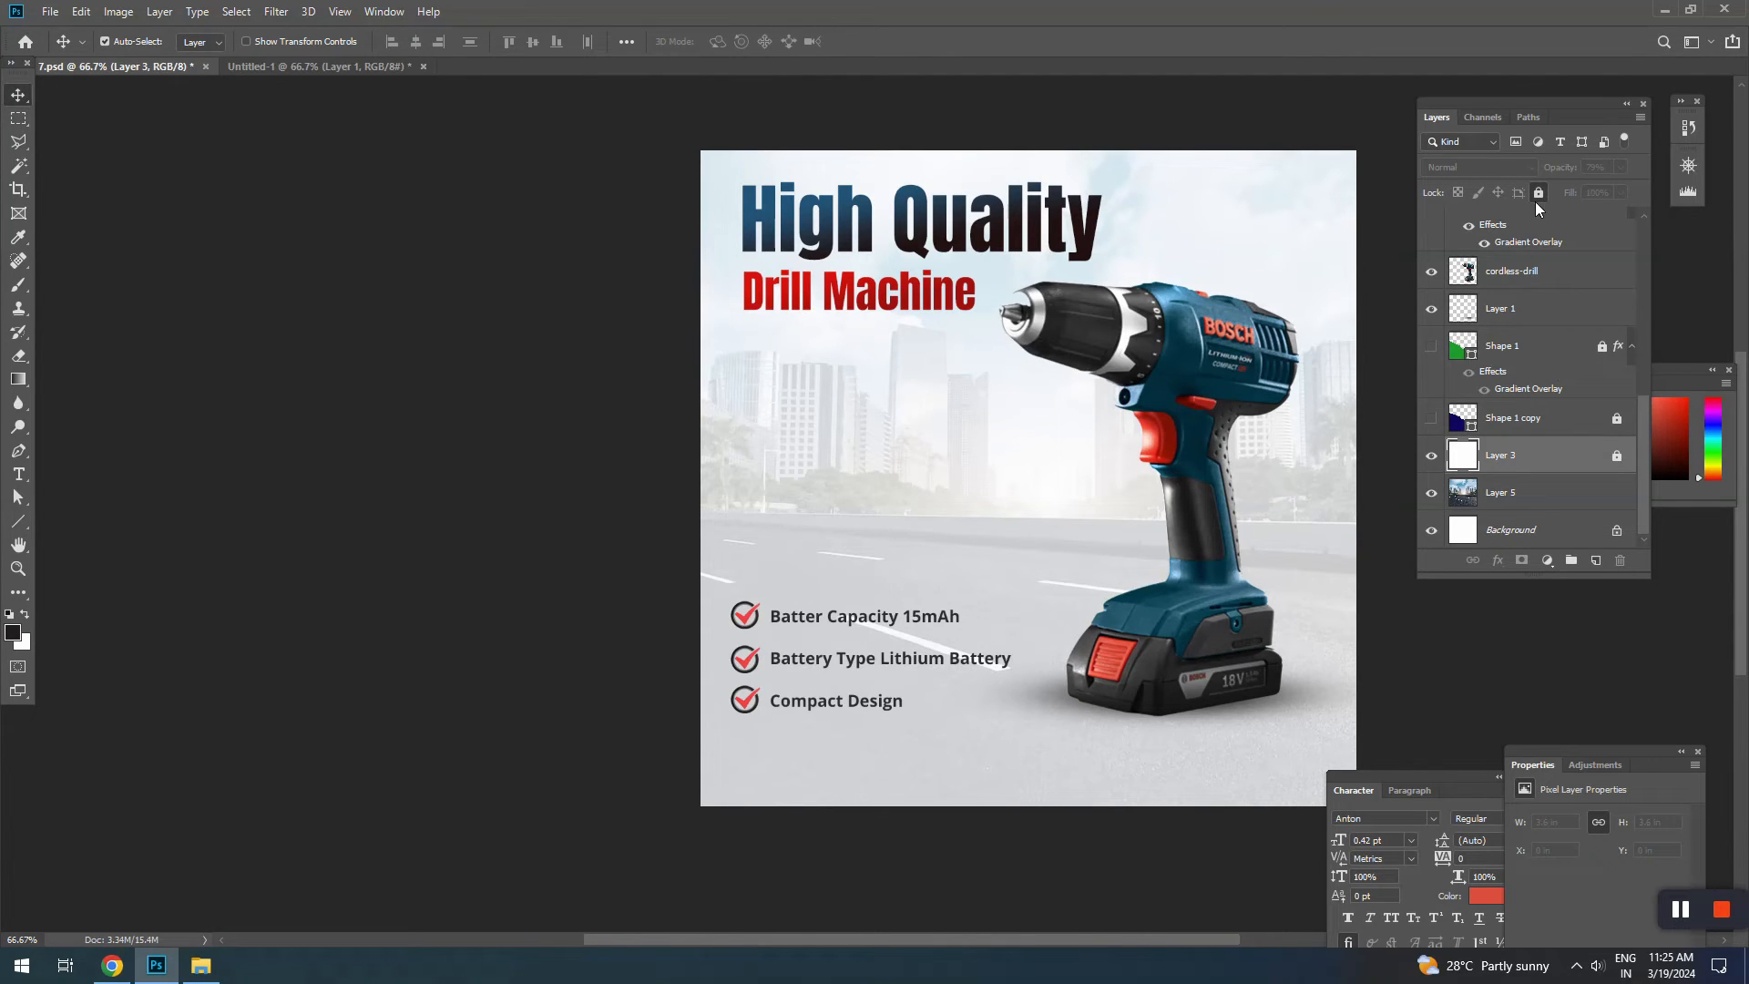
left_click(1521, 560)
key("b")
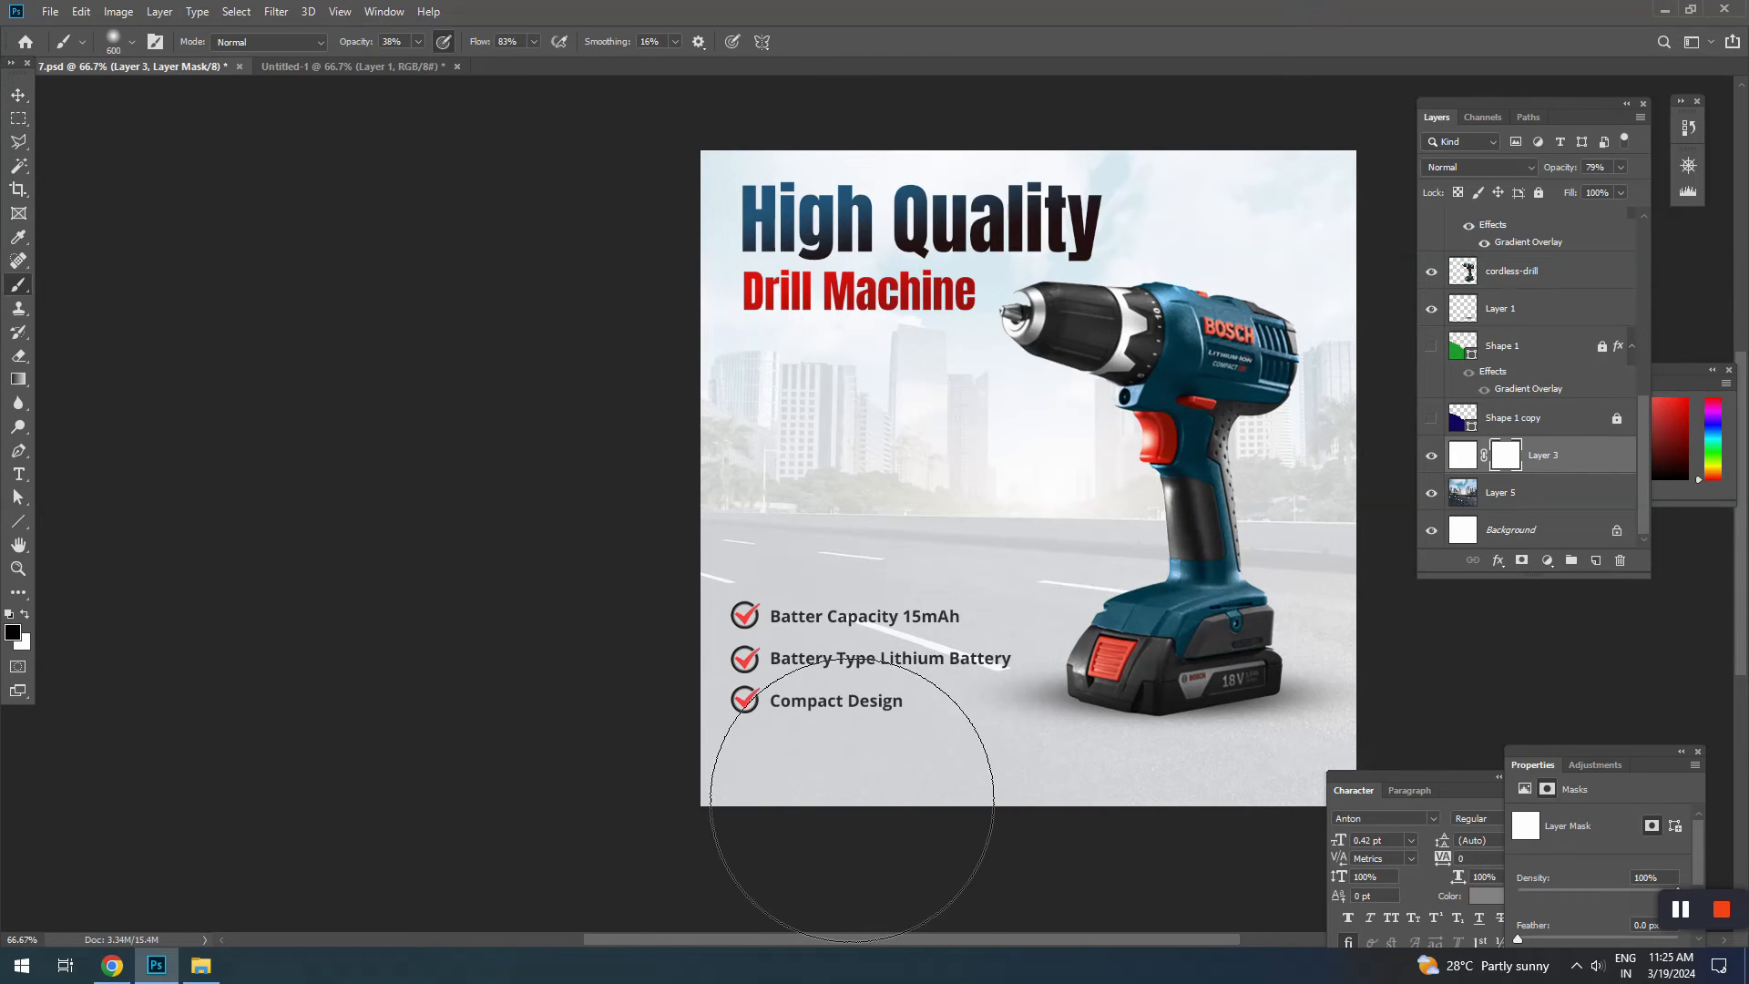
key("bracketright")
key("bracketright")
key("bracketright")
key("bracketright")
mouse_move(740, 761)
left_mouse_down()
mouse_move(1252, 832)
mouse_move(739, 783)
mouse_move(706, 737)
left_mouse_up()
left_click(707, 733)
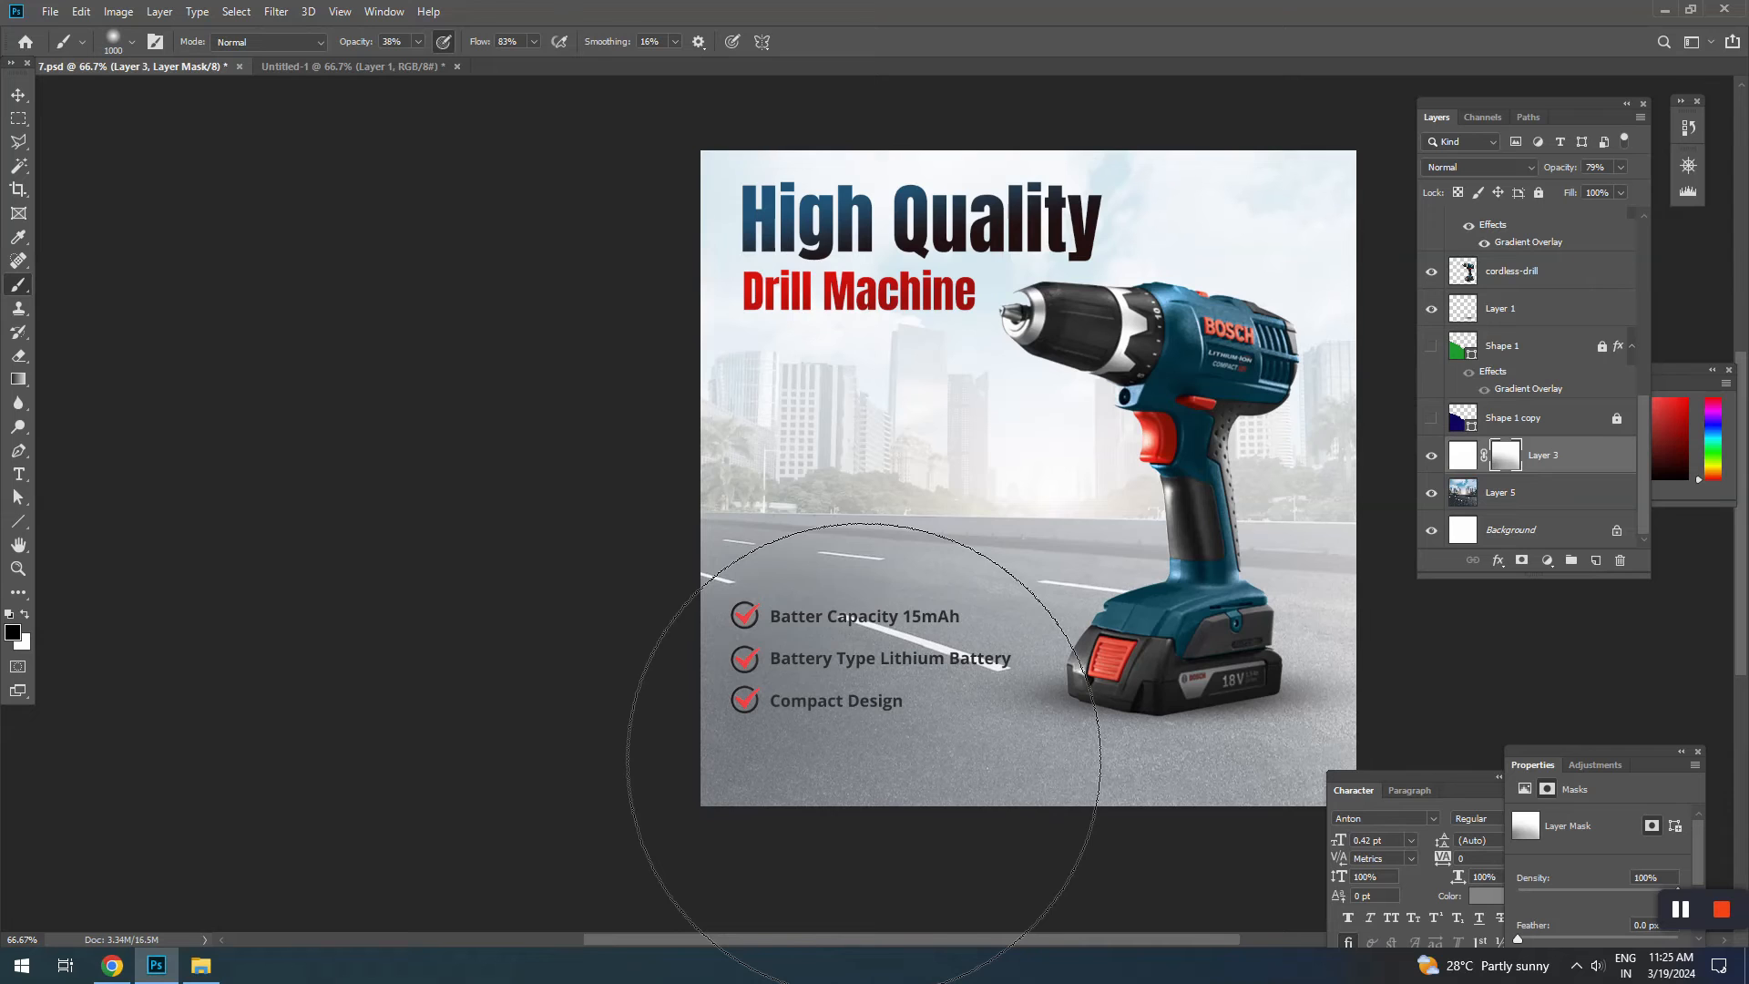
Step: Paint Layer 3's mask with a 500 px brush around the drill base and lower-right road to reveal darker asphalt
key("bracketleft")
key("bracketleft")
key("bracketleft")
key("bracketleft")
key("bracketleft")
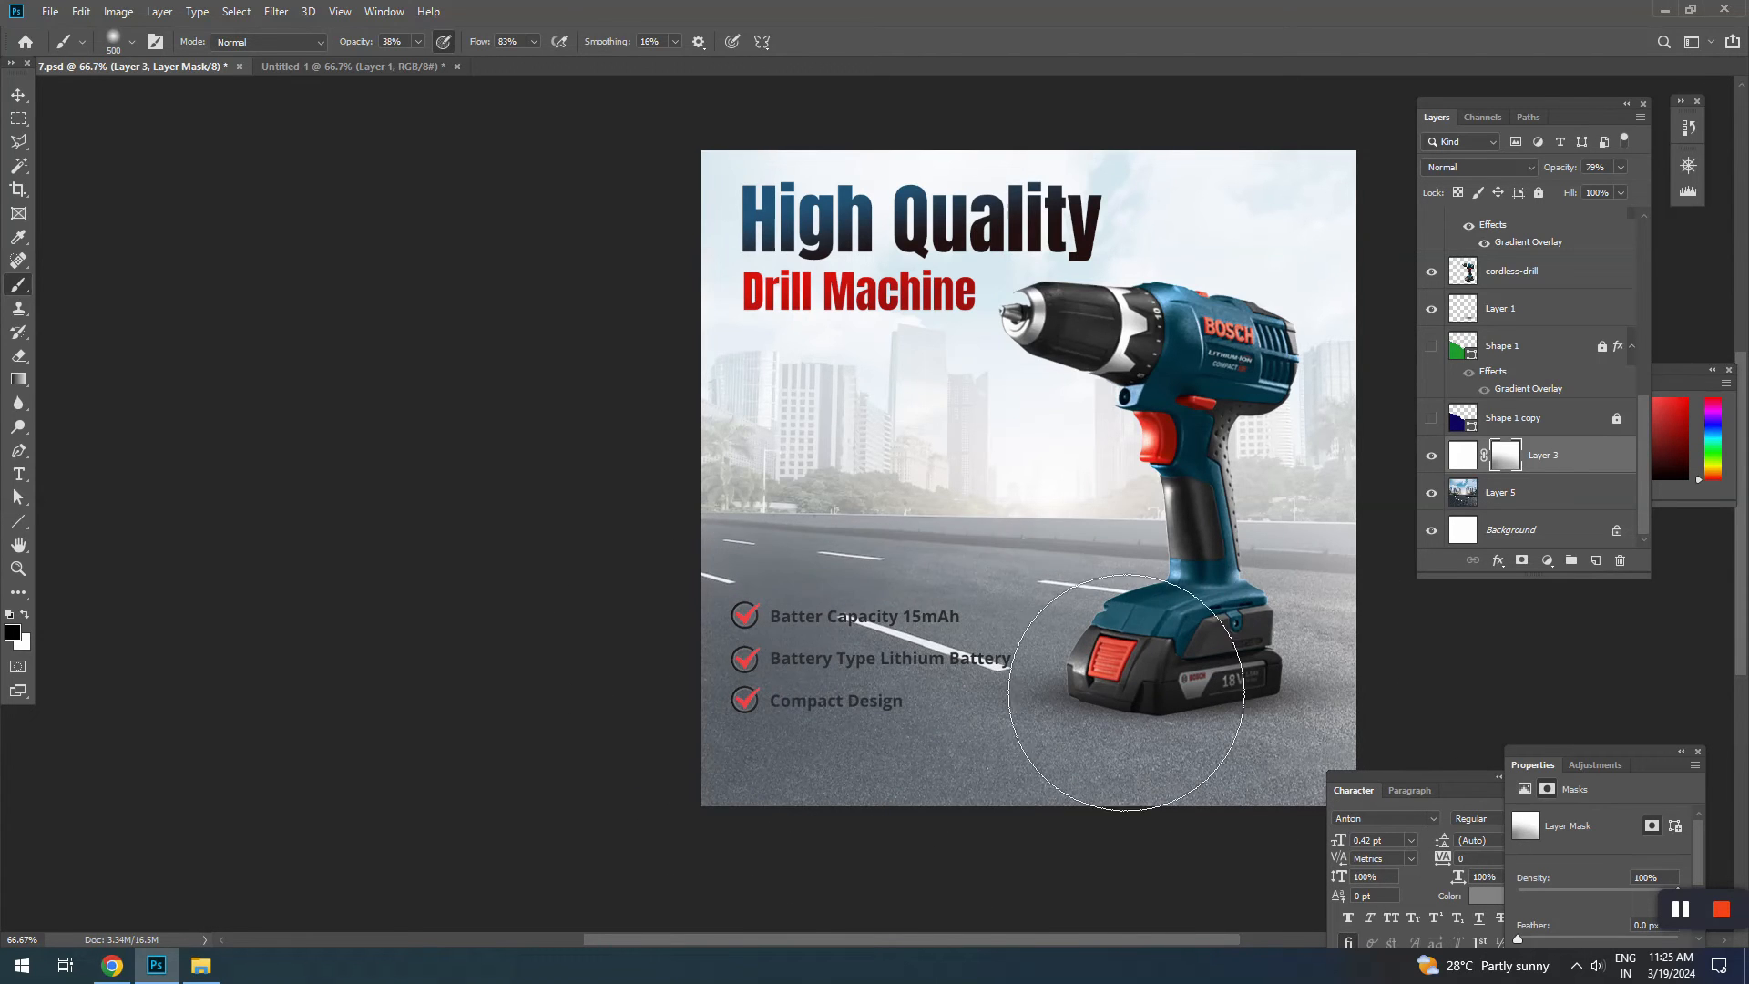
mouse_move(1342, 680)
left_mouse_down()
mouse_move(1258, 663)
mouse_move(689, 675)
mouse_move(1255, 749)
left_mouse_up()
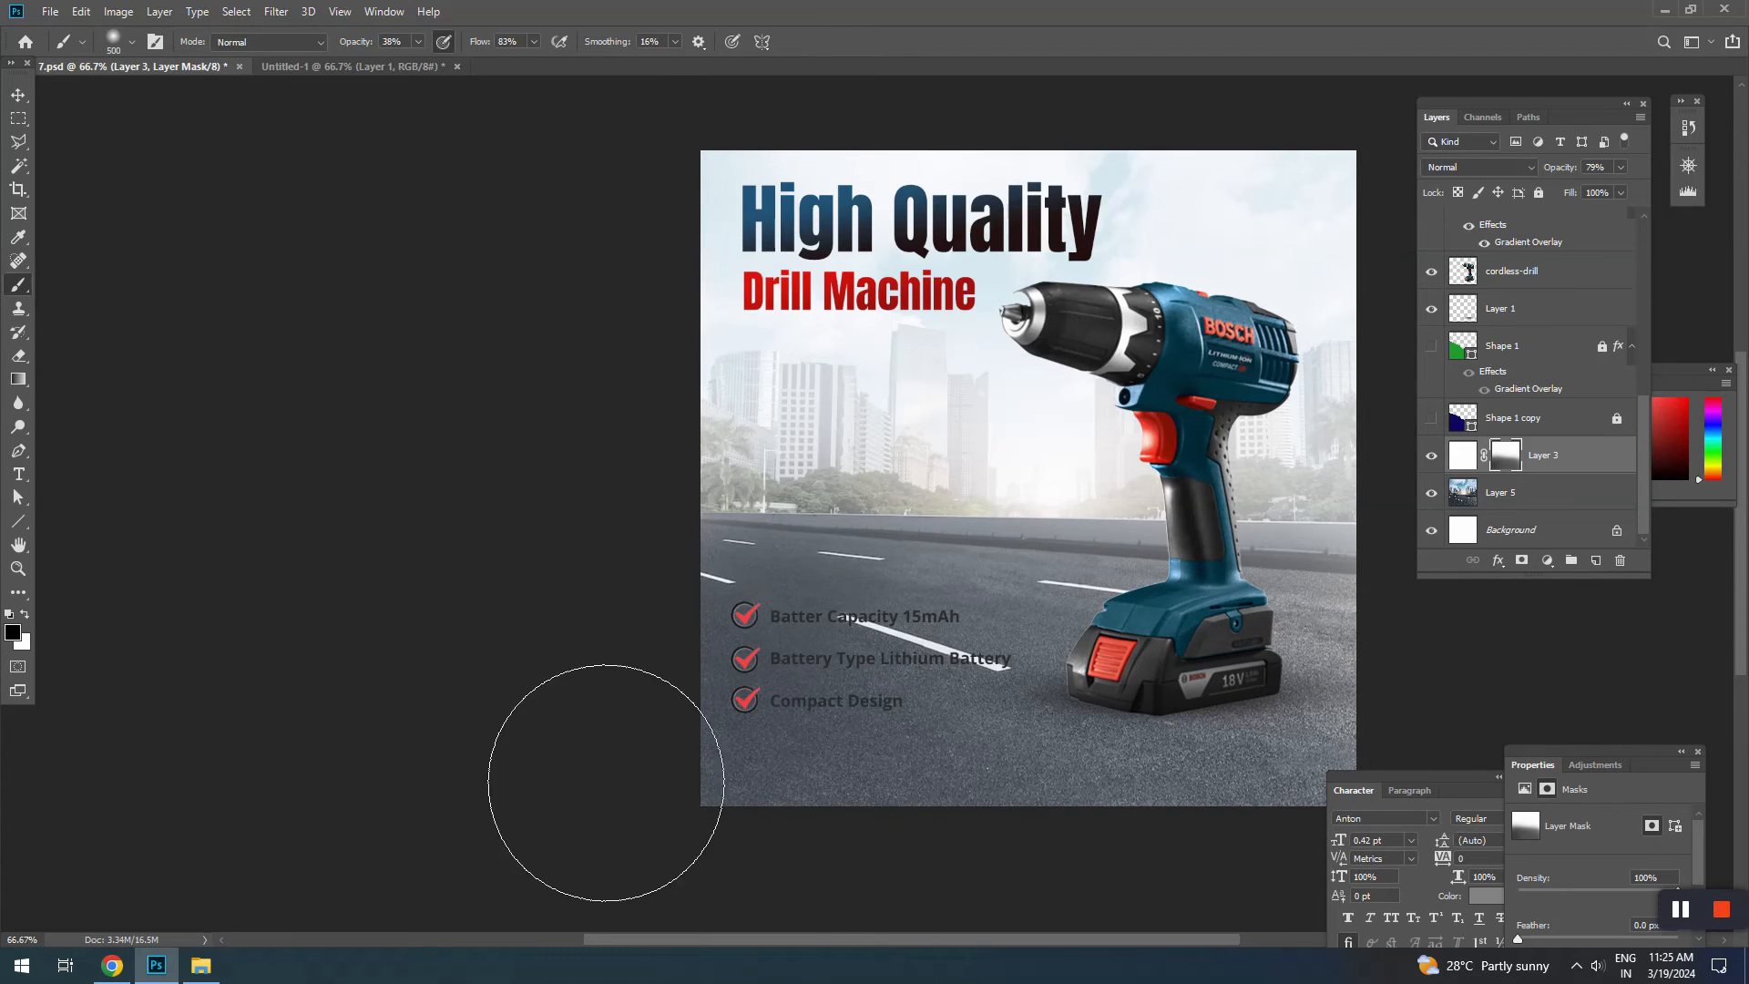
Step: Recolor the "Batter Capacity 15mAh" text yellow, ffc600
key("v")
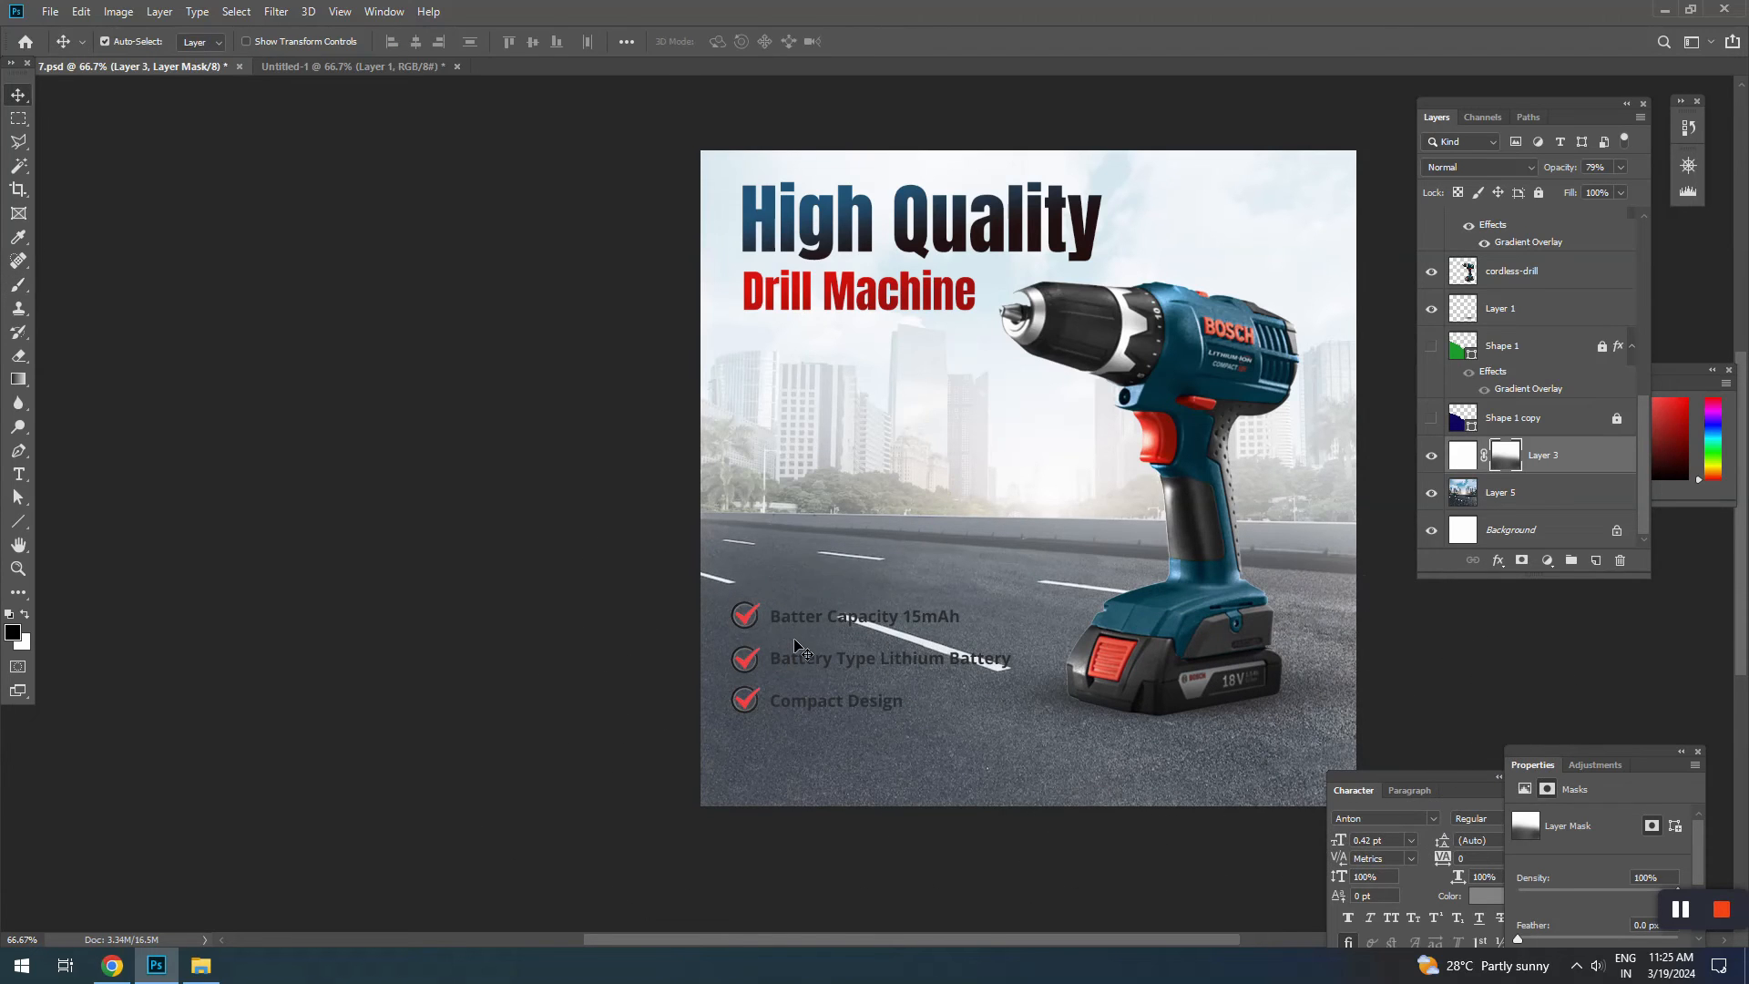
double_click(864, 617)
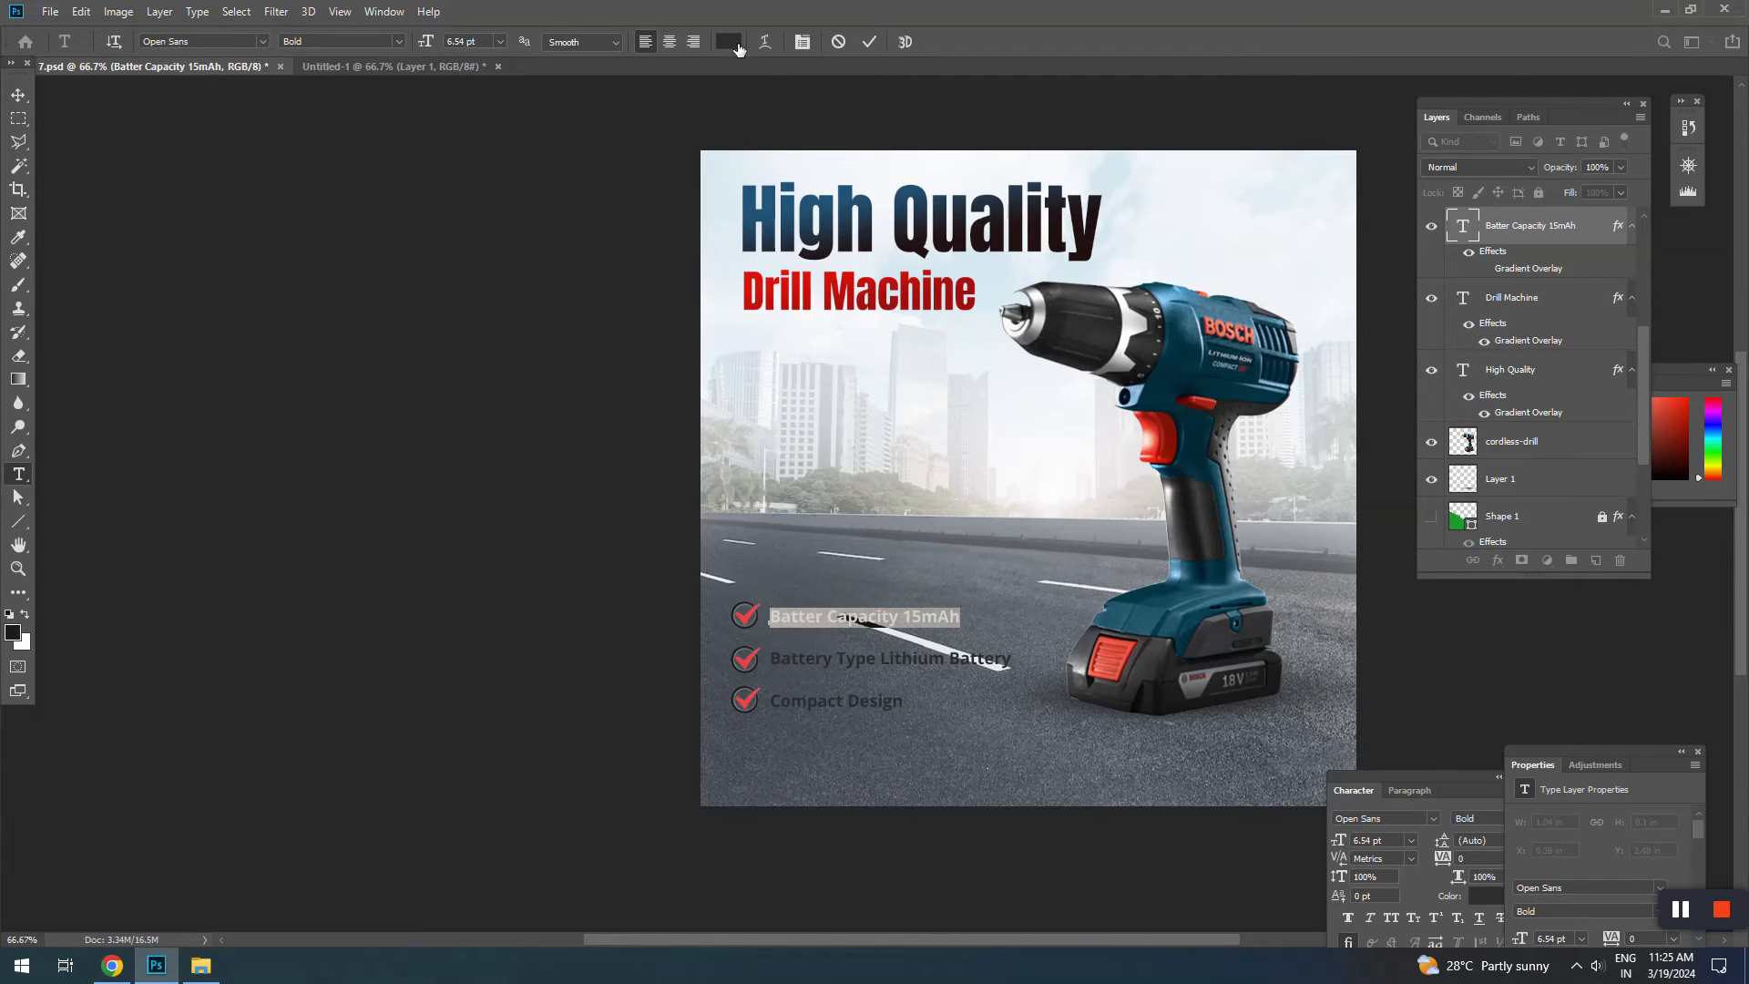
left_click(729, 42)
type("ffffff")
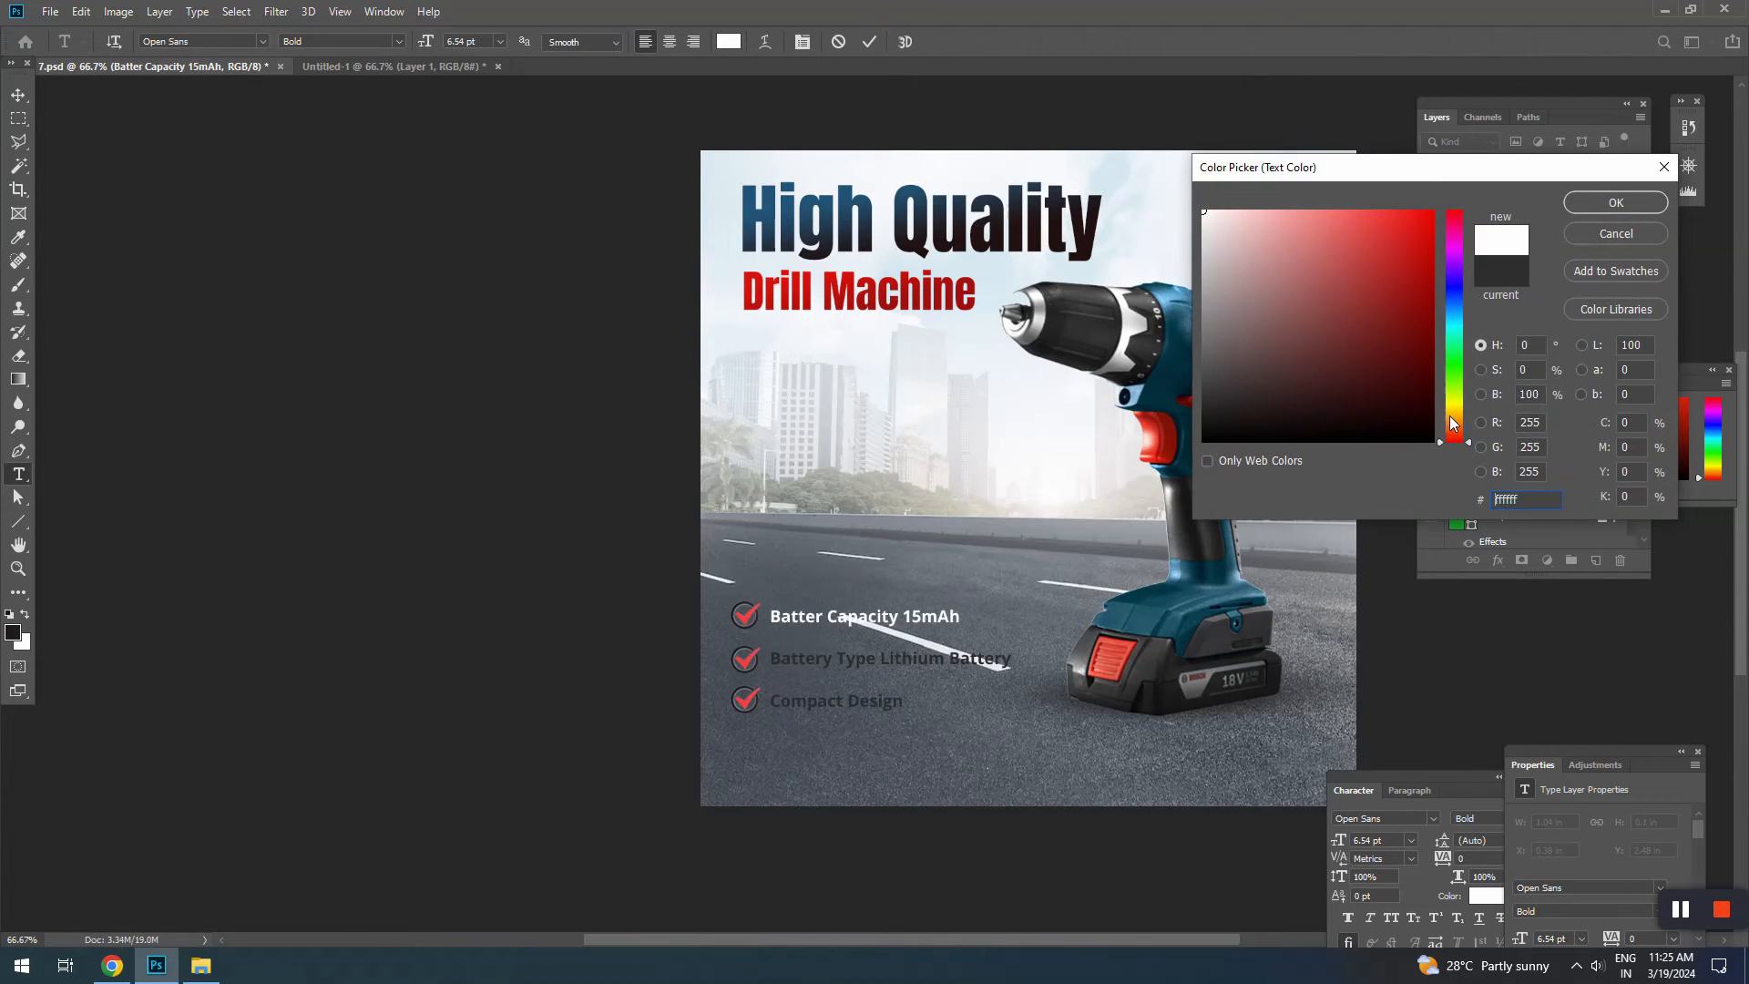
left_click(1461, 413)
left_click(1437, 213)
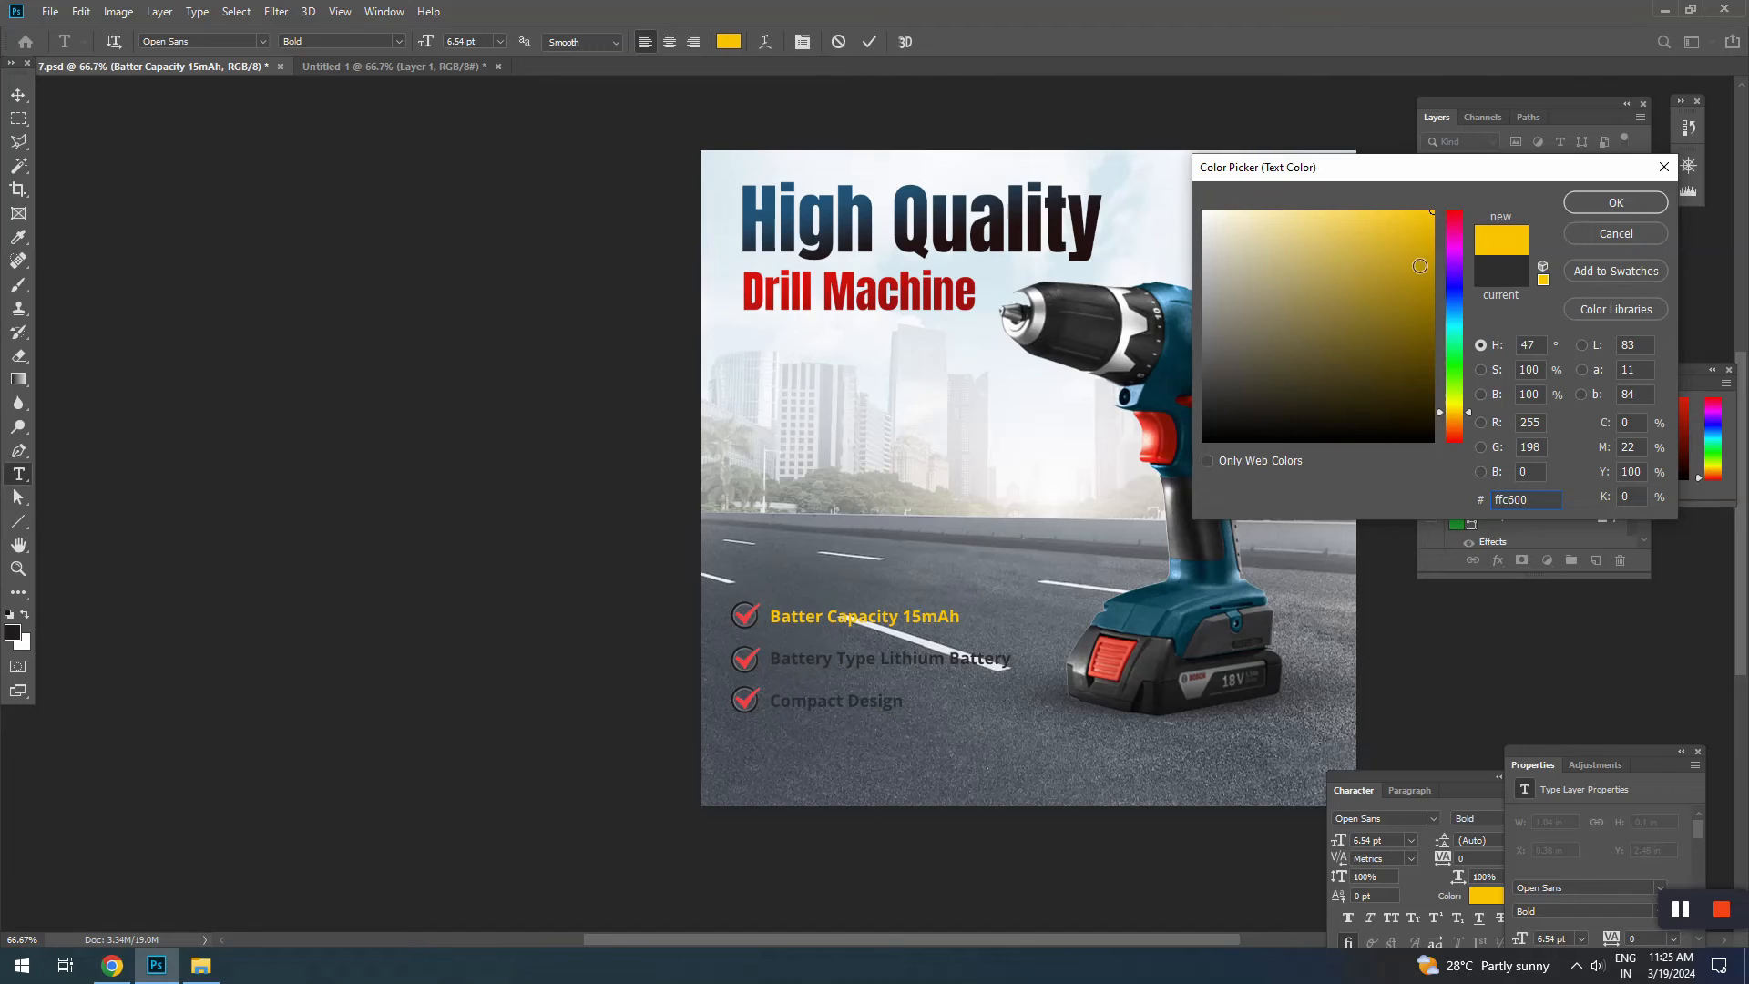
left_click(1615, 203)
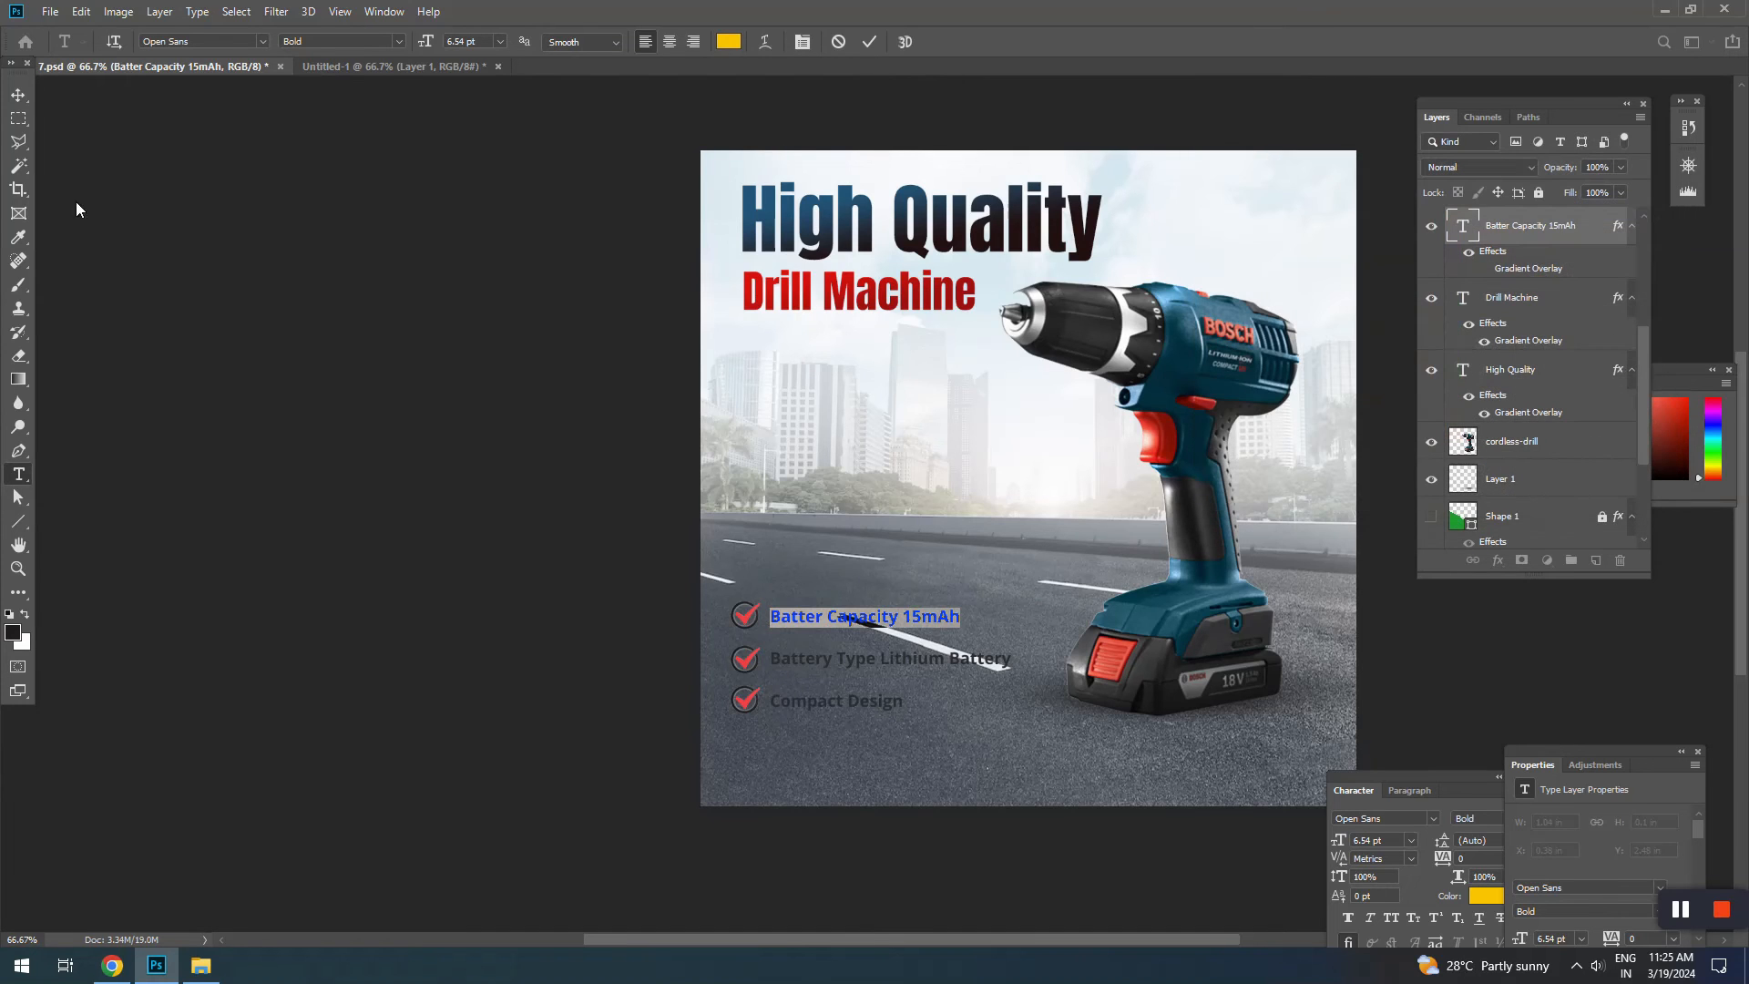
left_click(17, 95)
left_click(68, 343)
Step: Select Layer 5, the city and road background image, for editing
left_click(1000, 563)
scroll(1538, 426, "down", 2)
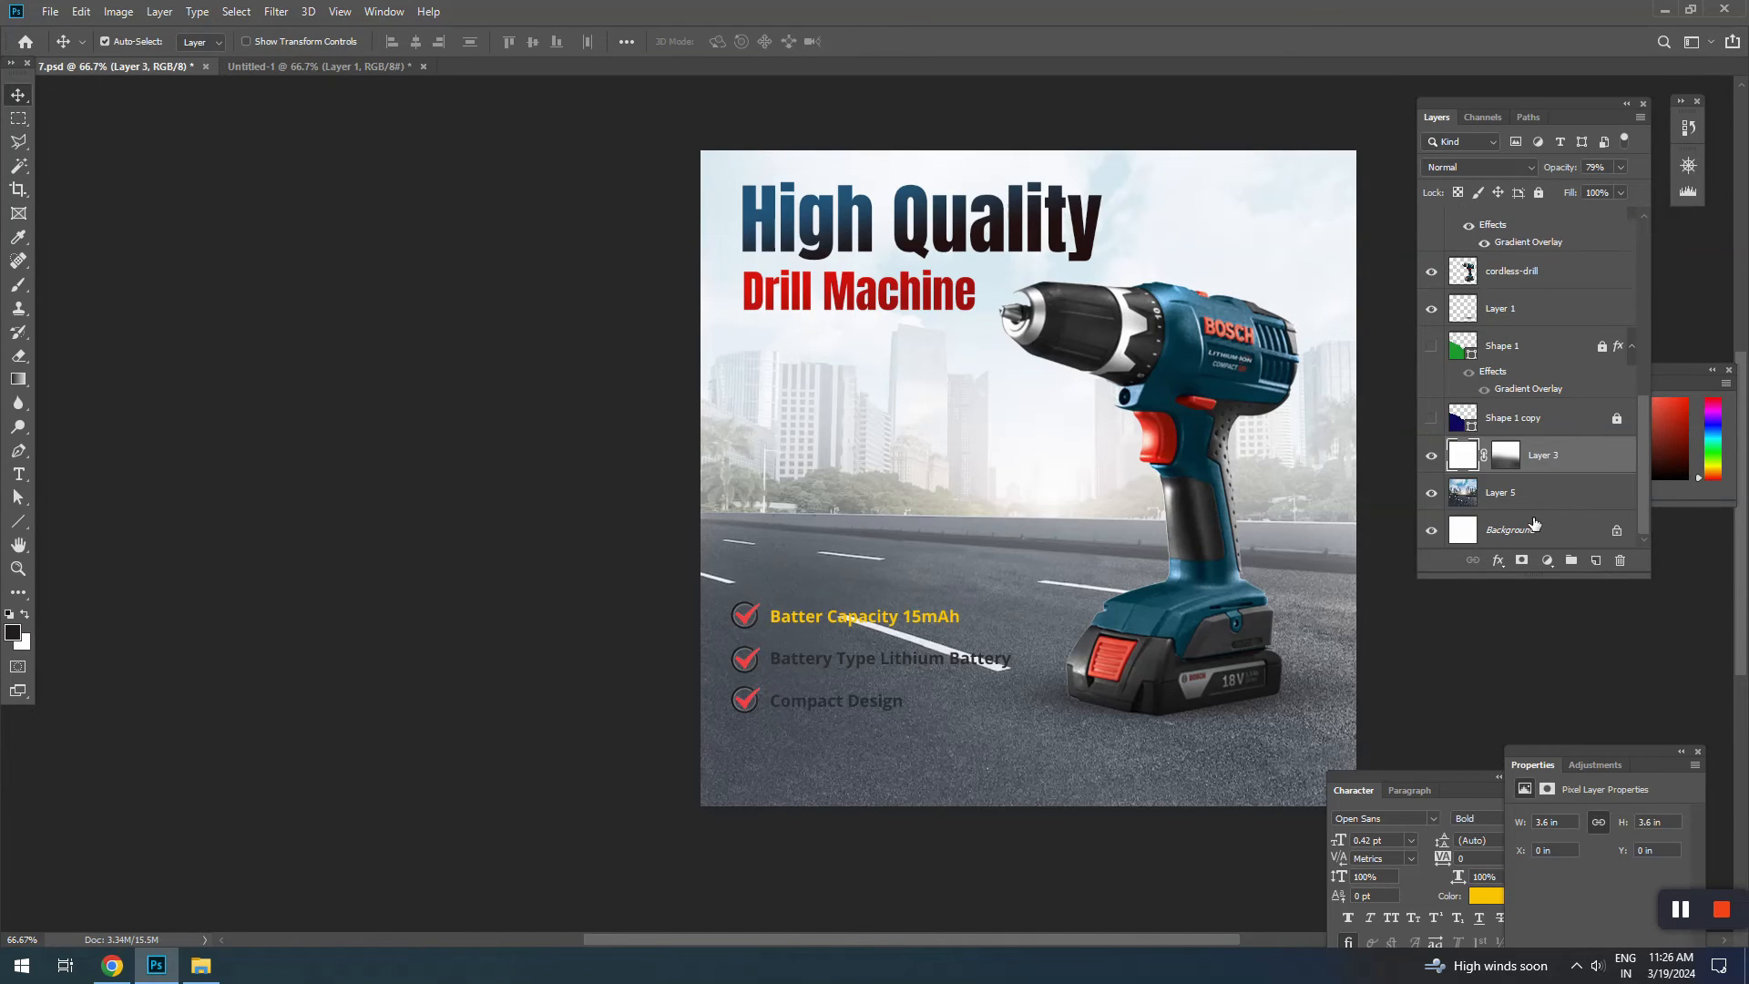
left_click(1493, 496)
key("l")
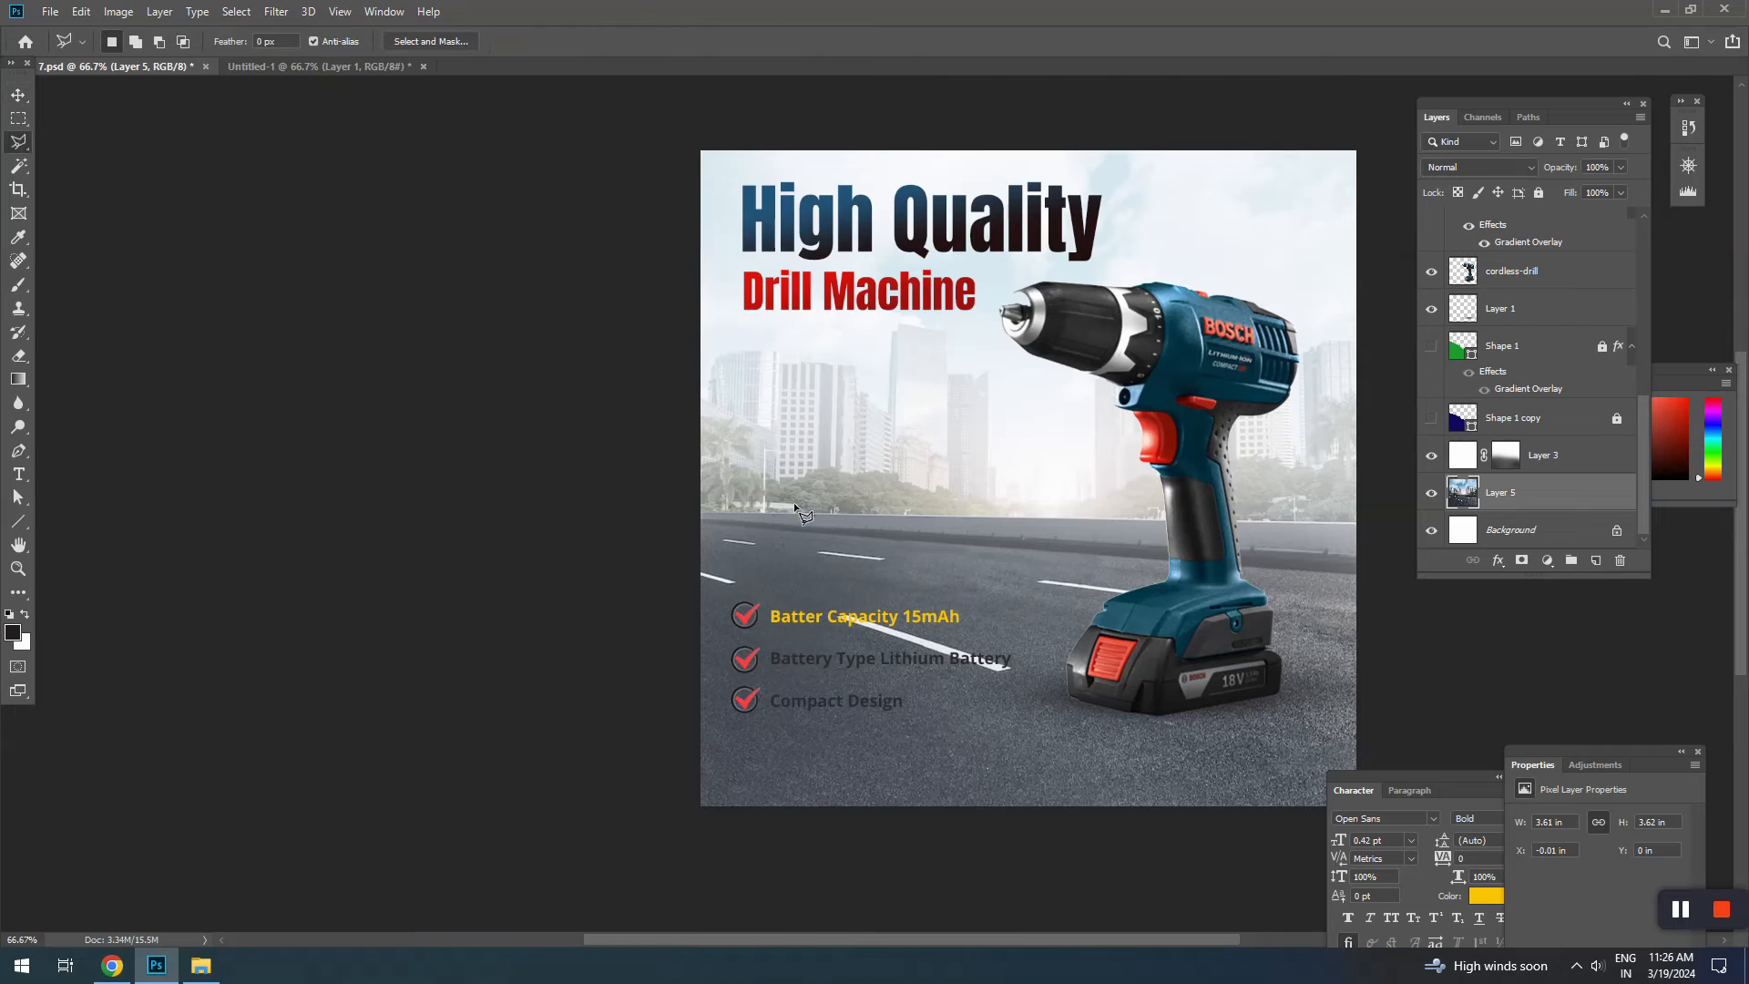
left_click(696, 514)
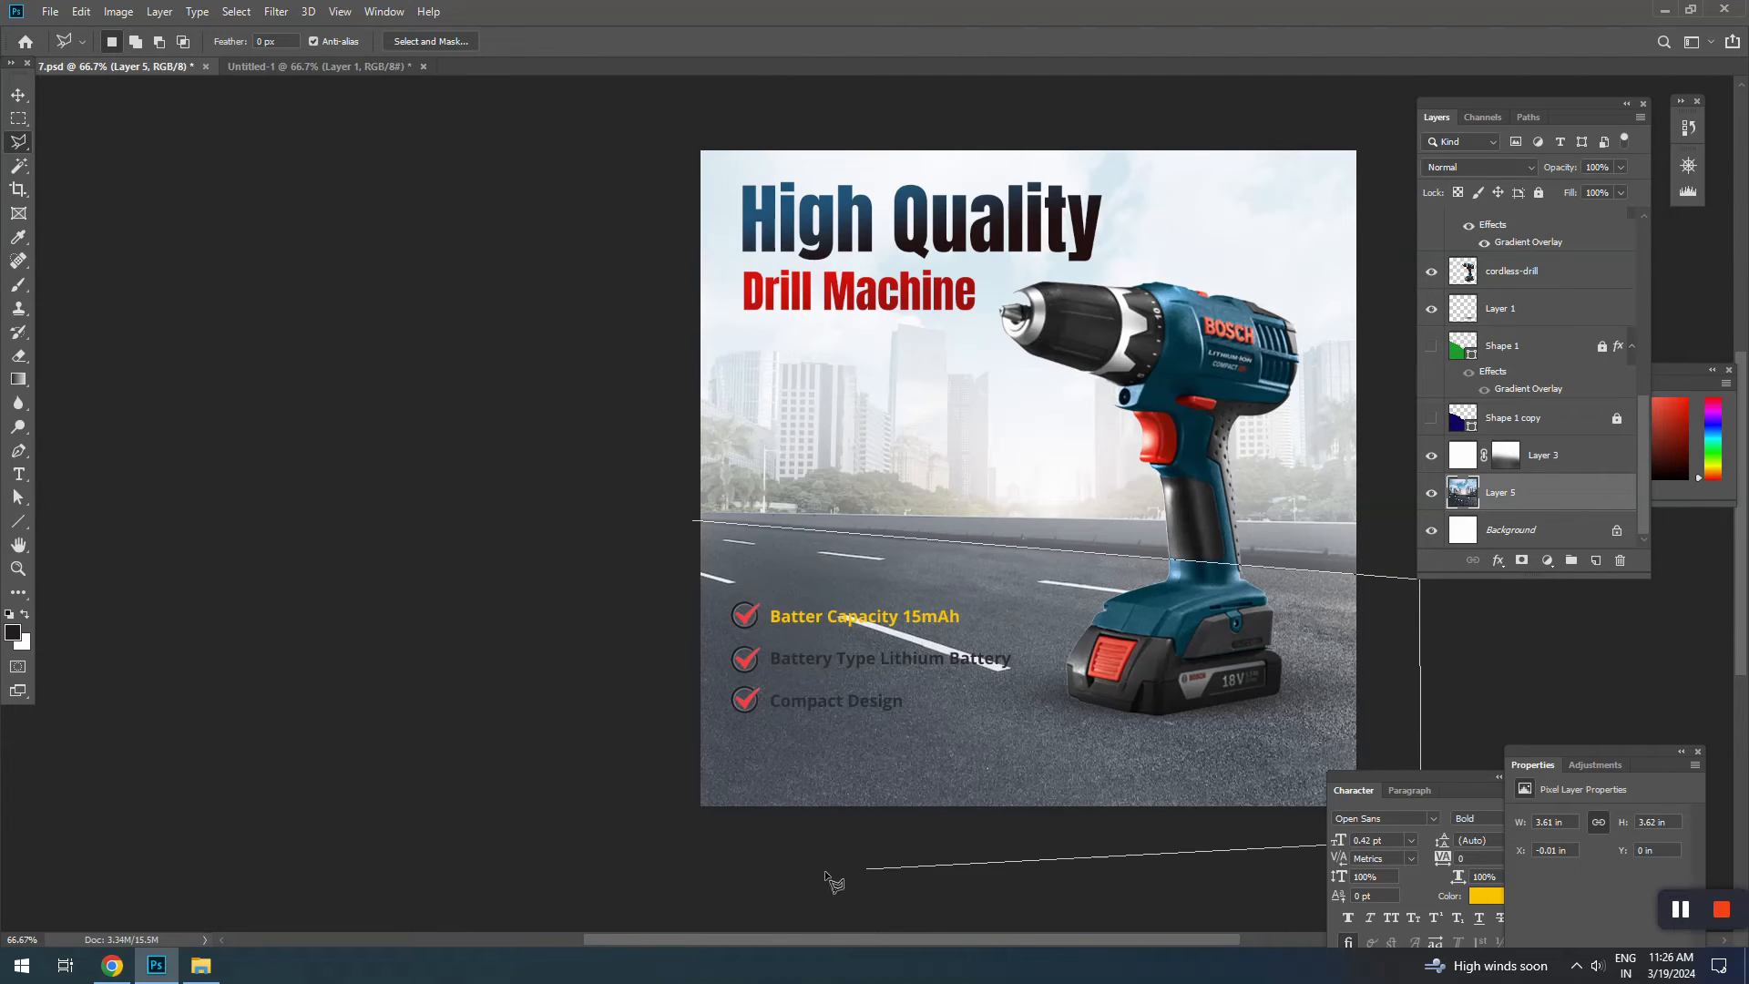
left_click(729, 880)
left_click(585, 821)
double_click(610, 616)
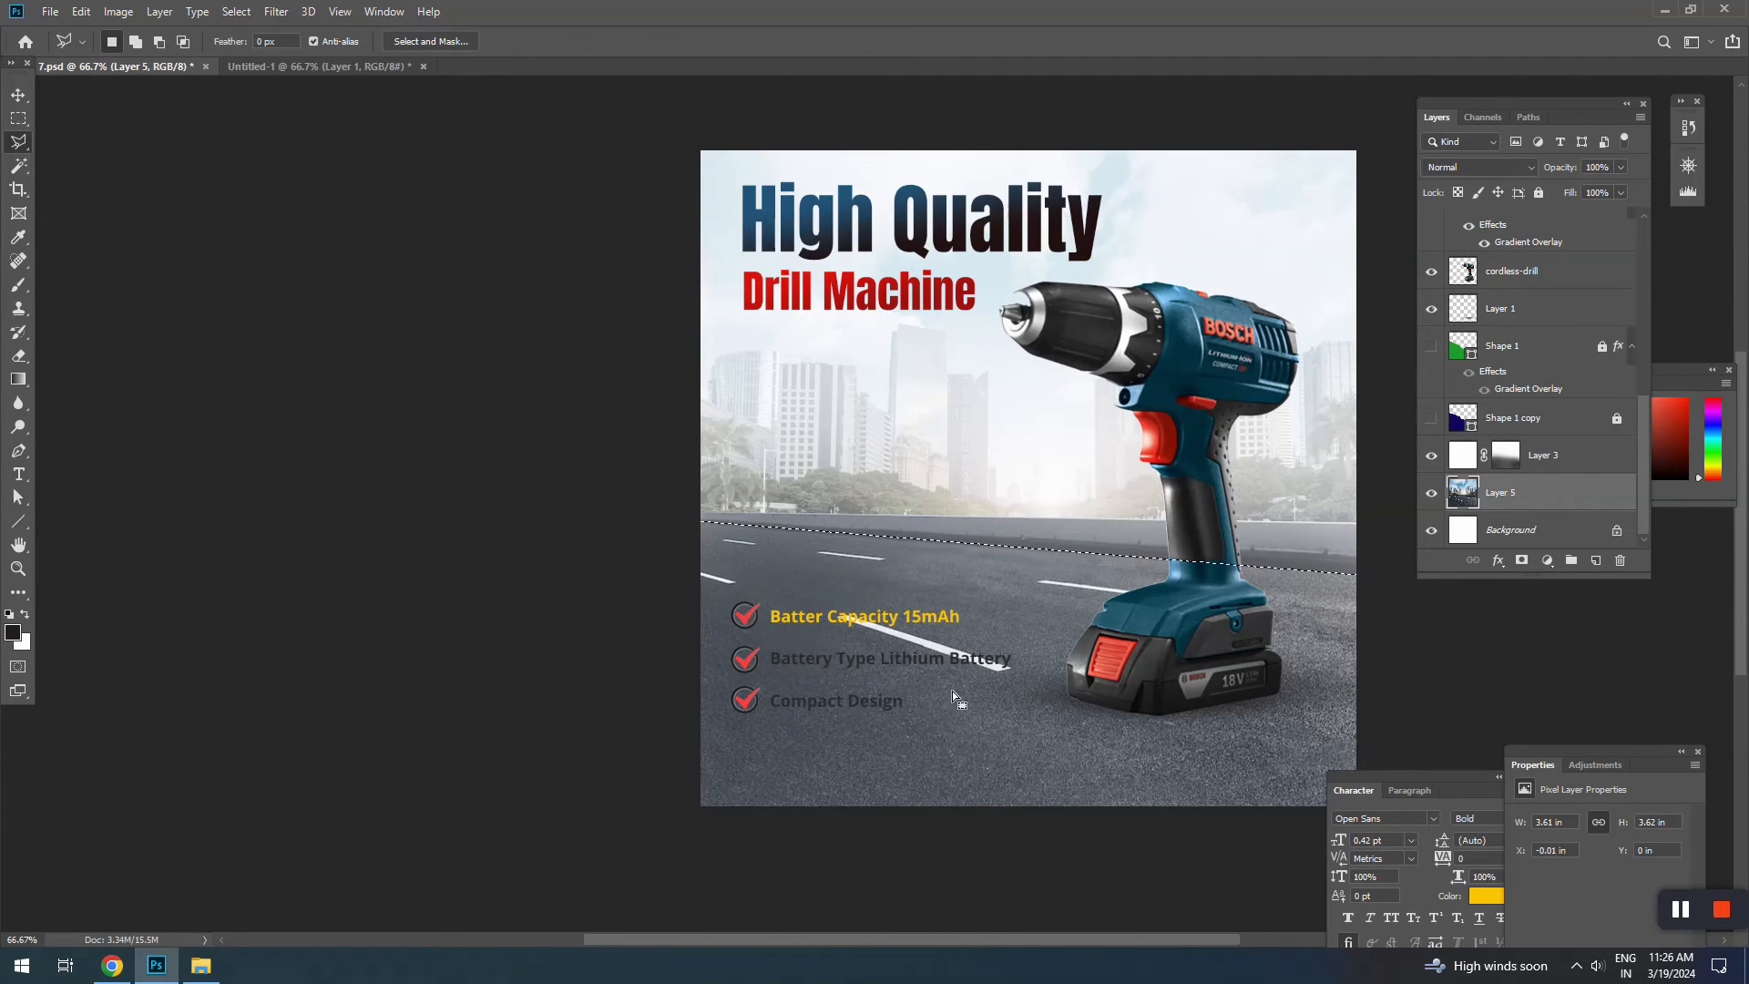
left_click(287, 9)
mouse_move(333, 218)
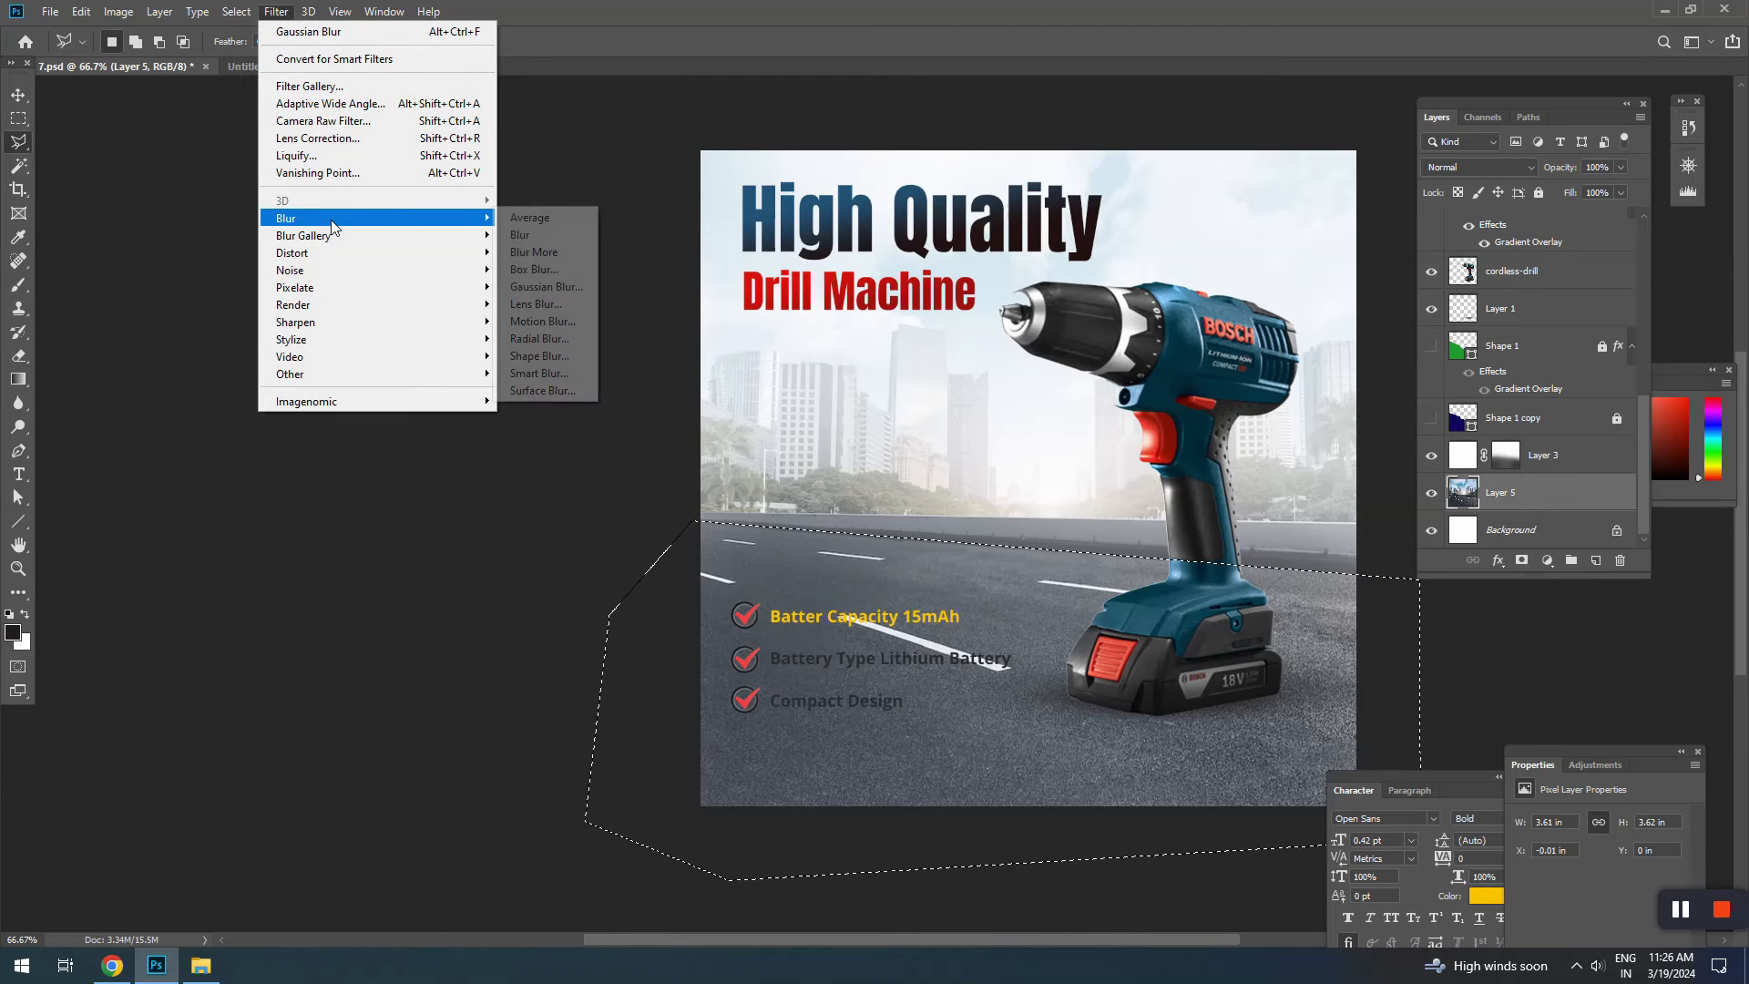
left_click(536, 288)
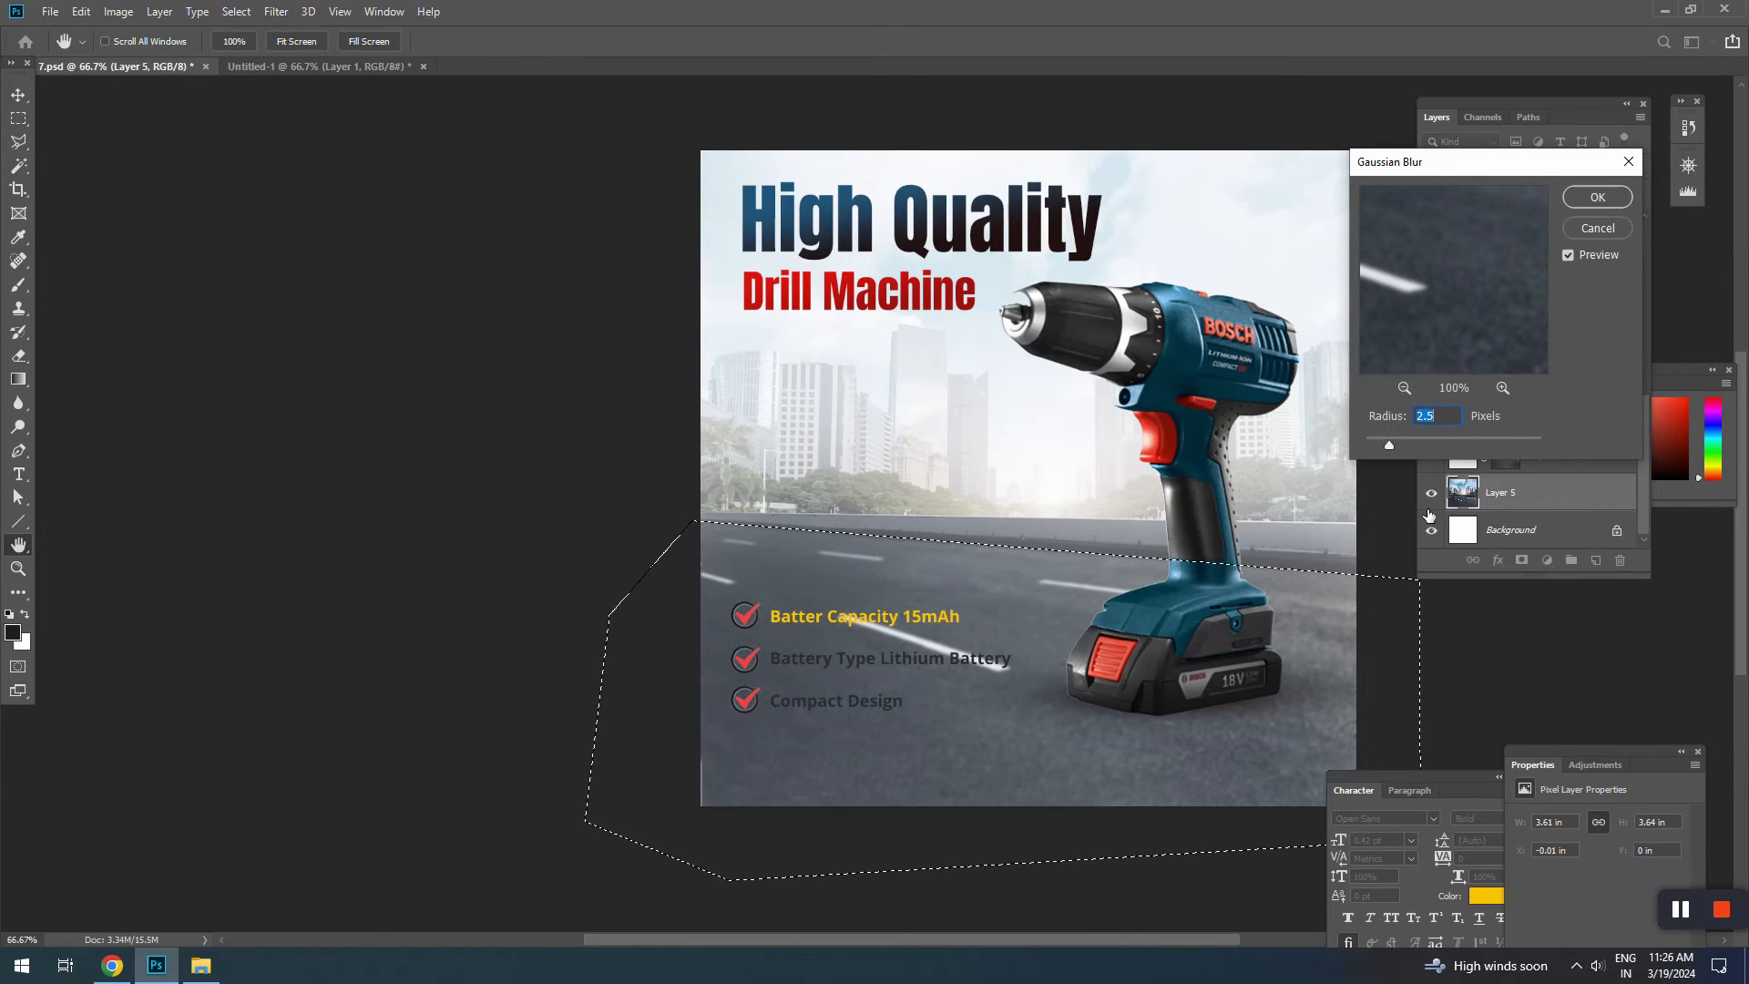
mouse_move(1406, 443)
left_mouse_down()
mouse_move(1441, 441)
mouse_move(1424, 446)
left_mouse_up()
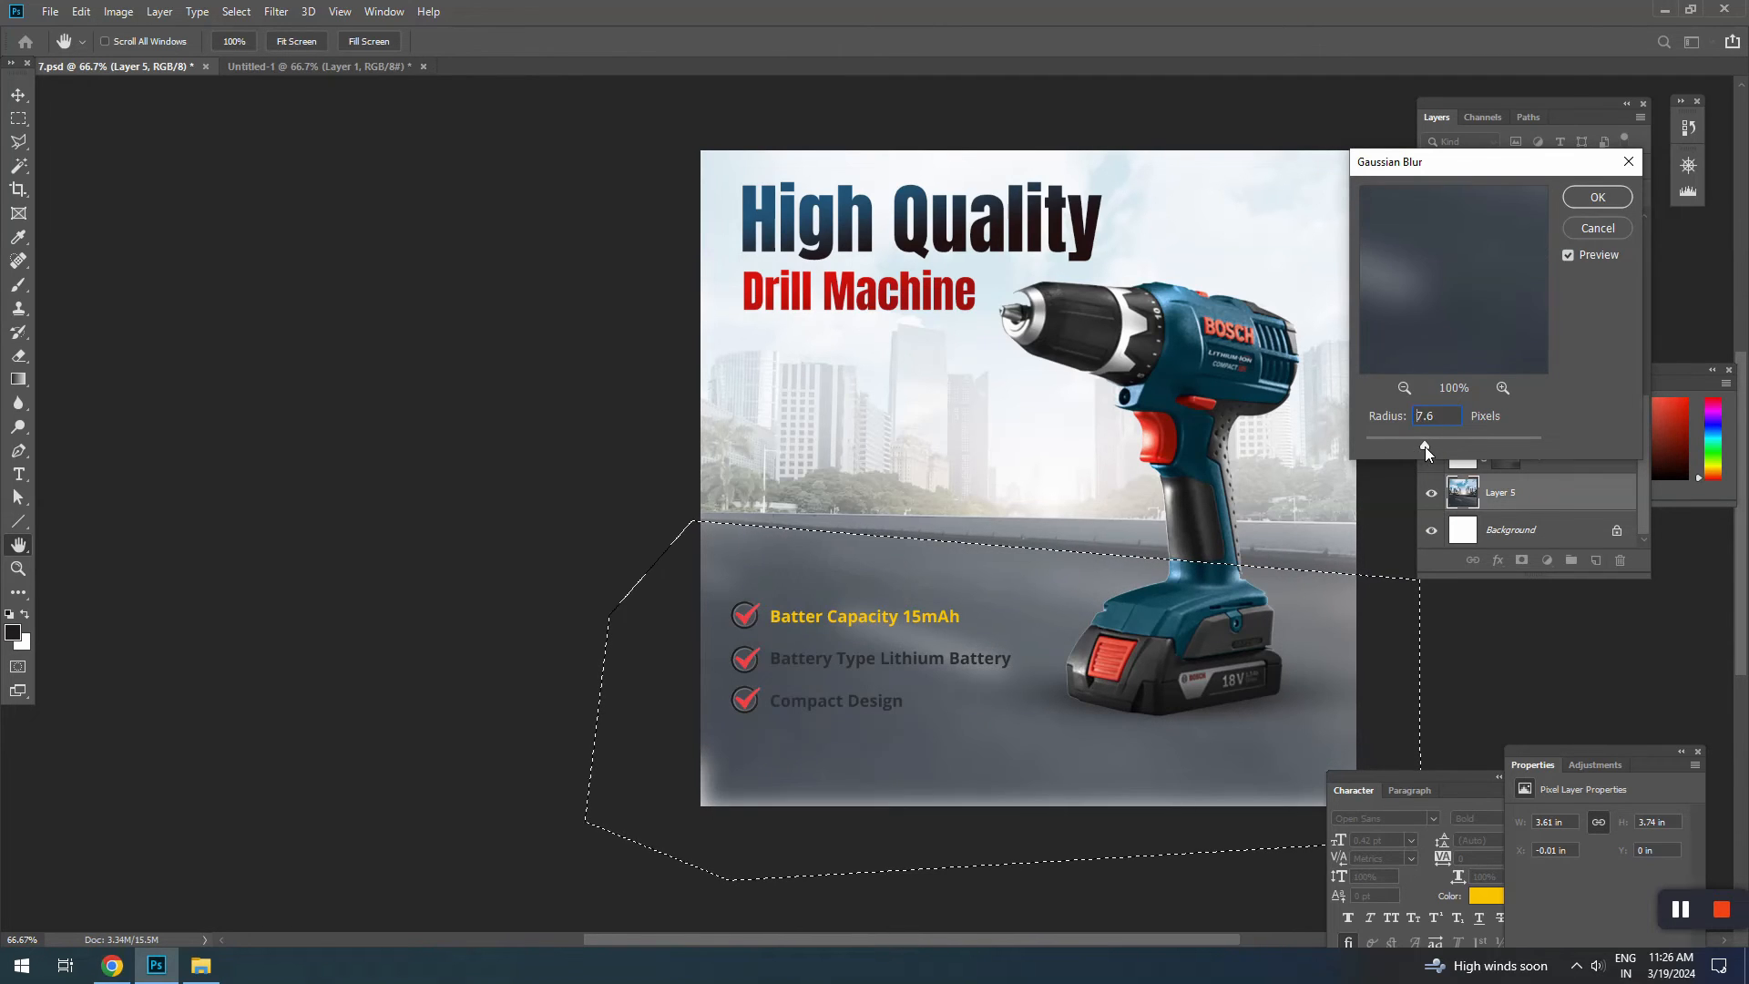
left_click(1603, 228)
right_click(1071, 570)
left_click(1097, 576)
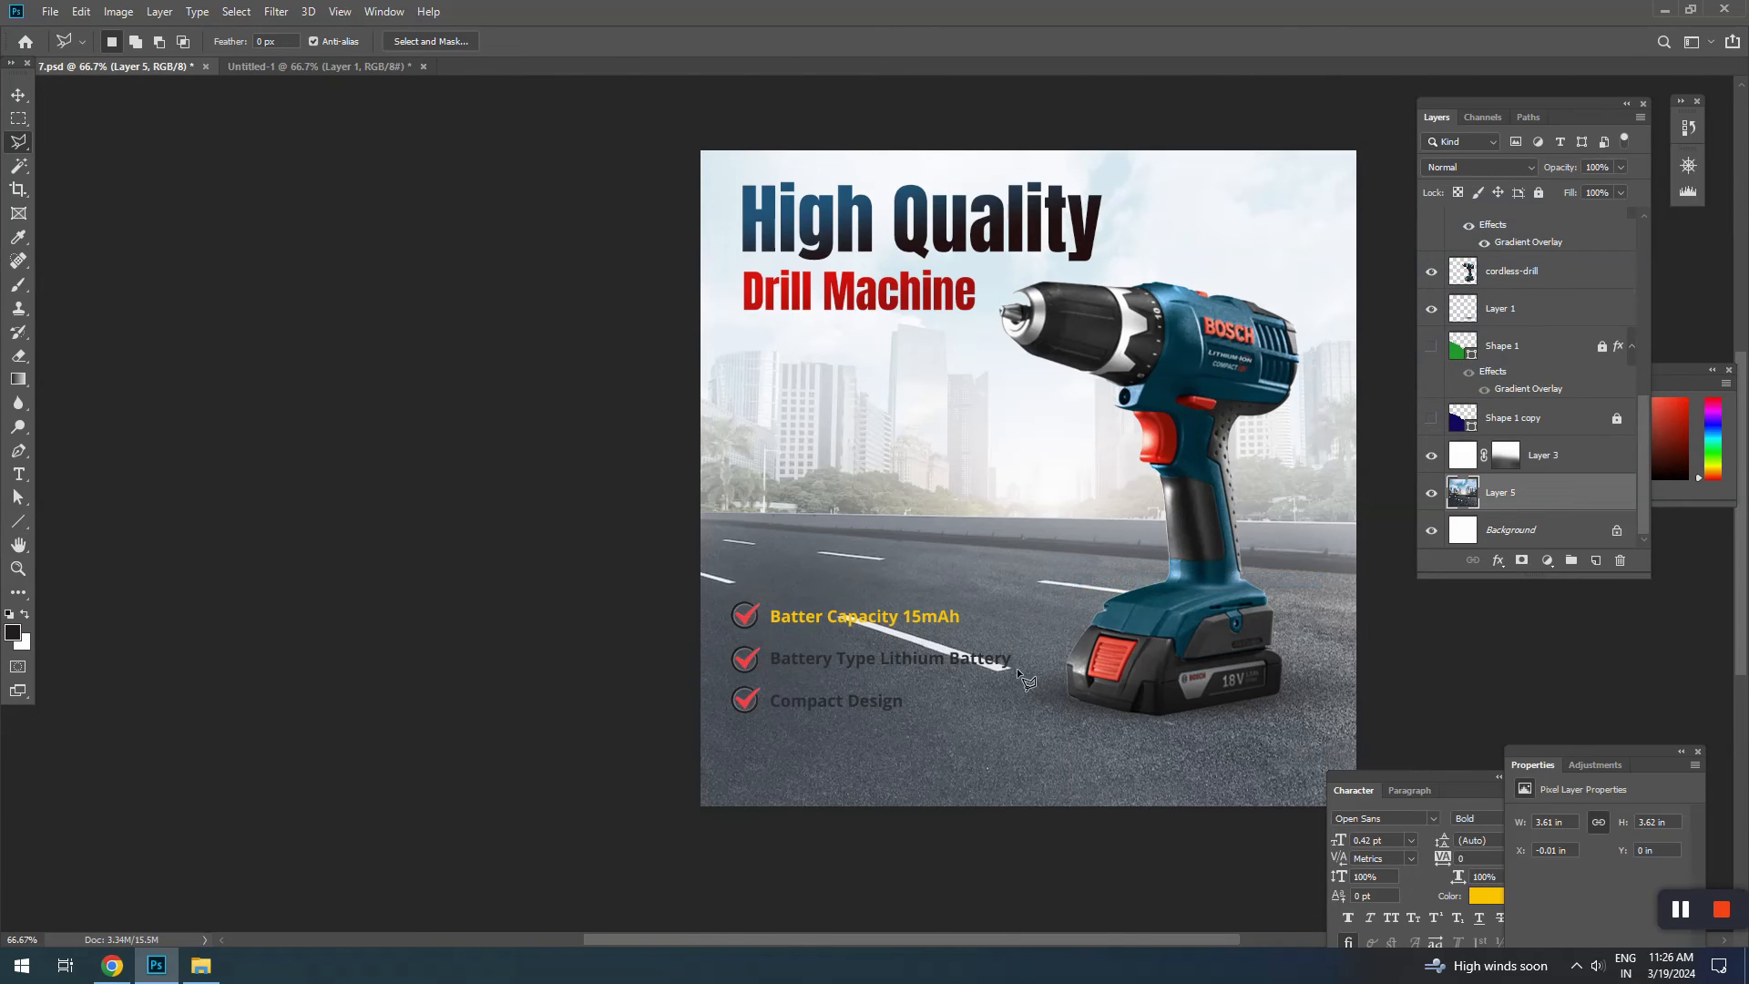
Step: Remove the white lane marking behind the feature lines on Layer 5 with a 67 px Clone Stamp, sampling nearby asphalt
key("s")
scroll(847, 674, "up", 1)
right_click(893, 546)
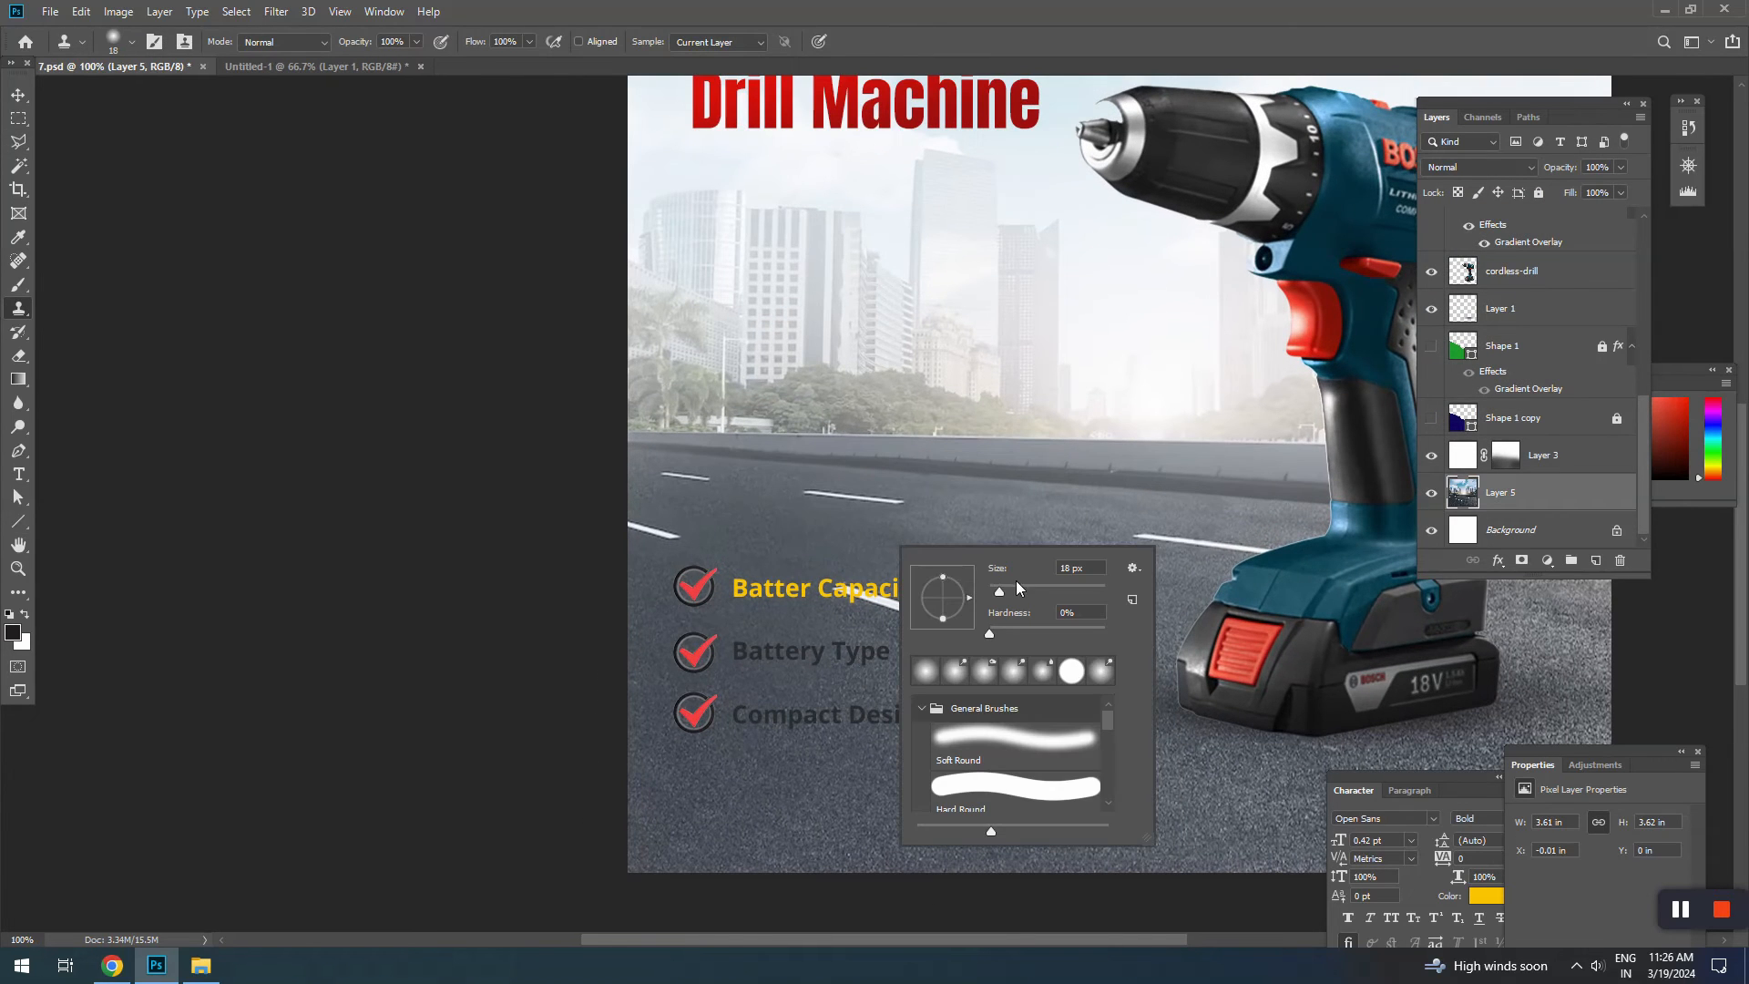
left_click(1083, 40)
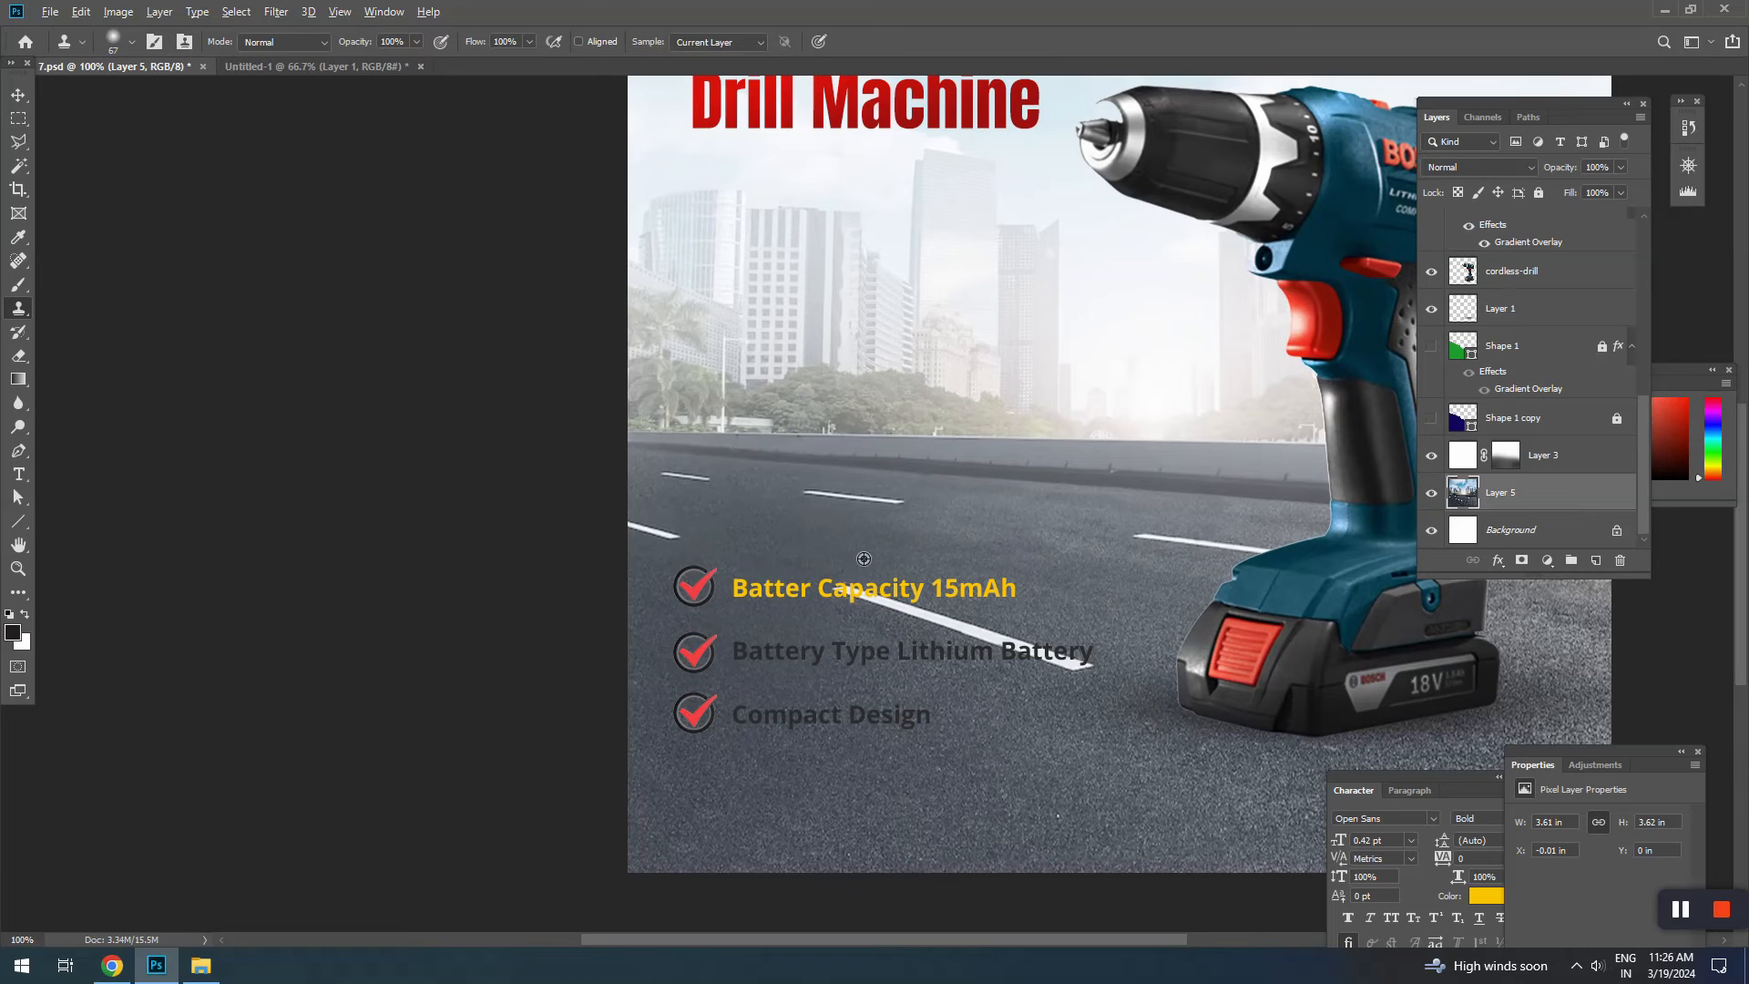
left_click_drag(838, 580, 1090, 662)
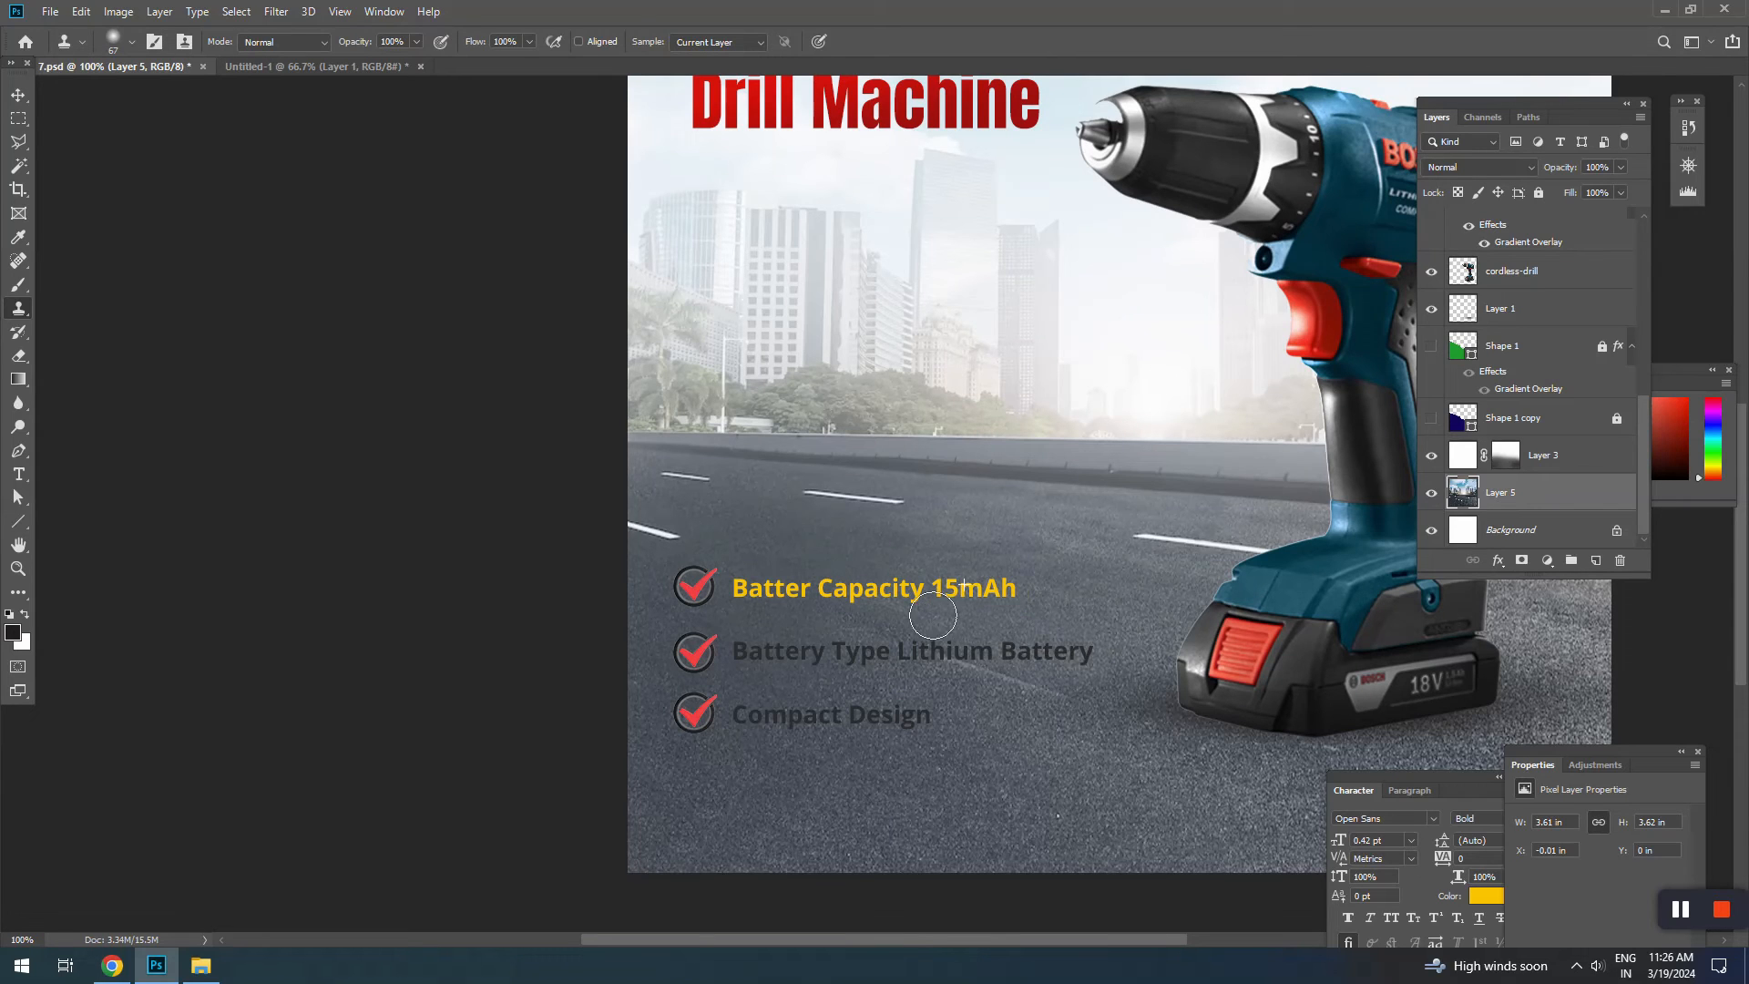
mouse_move(932, 615)
left_mouse_down()
mouse_move(964, 665)
mouse_move(1072, 645)
mouse_move(1096, 665)
mouse_move(1063, 691)
mouse_move(900, 642)
left_mouse_up()
left_click(1097, 665, "alt")
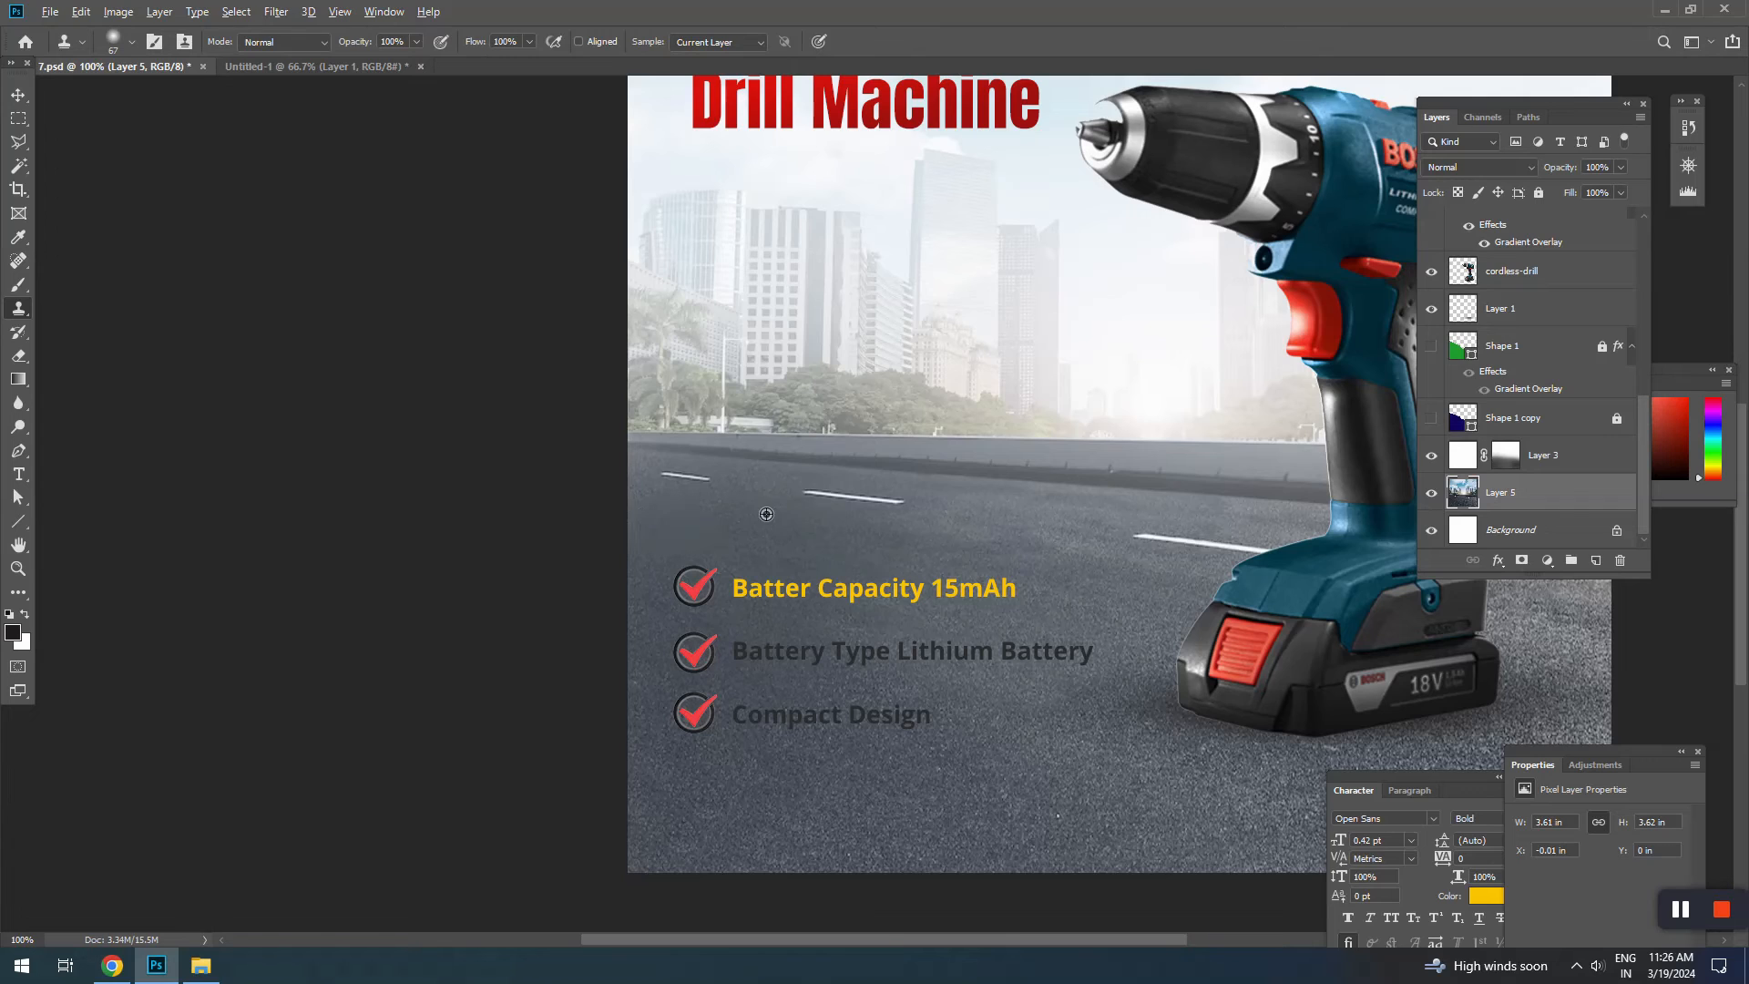
Step: Clone asphalt over the remaining white lane dashes above the feature lines and beside the drill, reducing the brush to 45 px
left_click_drag(791, 499, 885, 507)
left_click(816, 495)
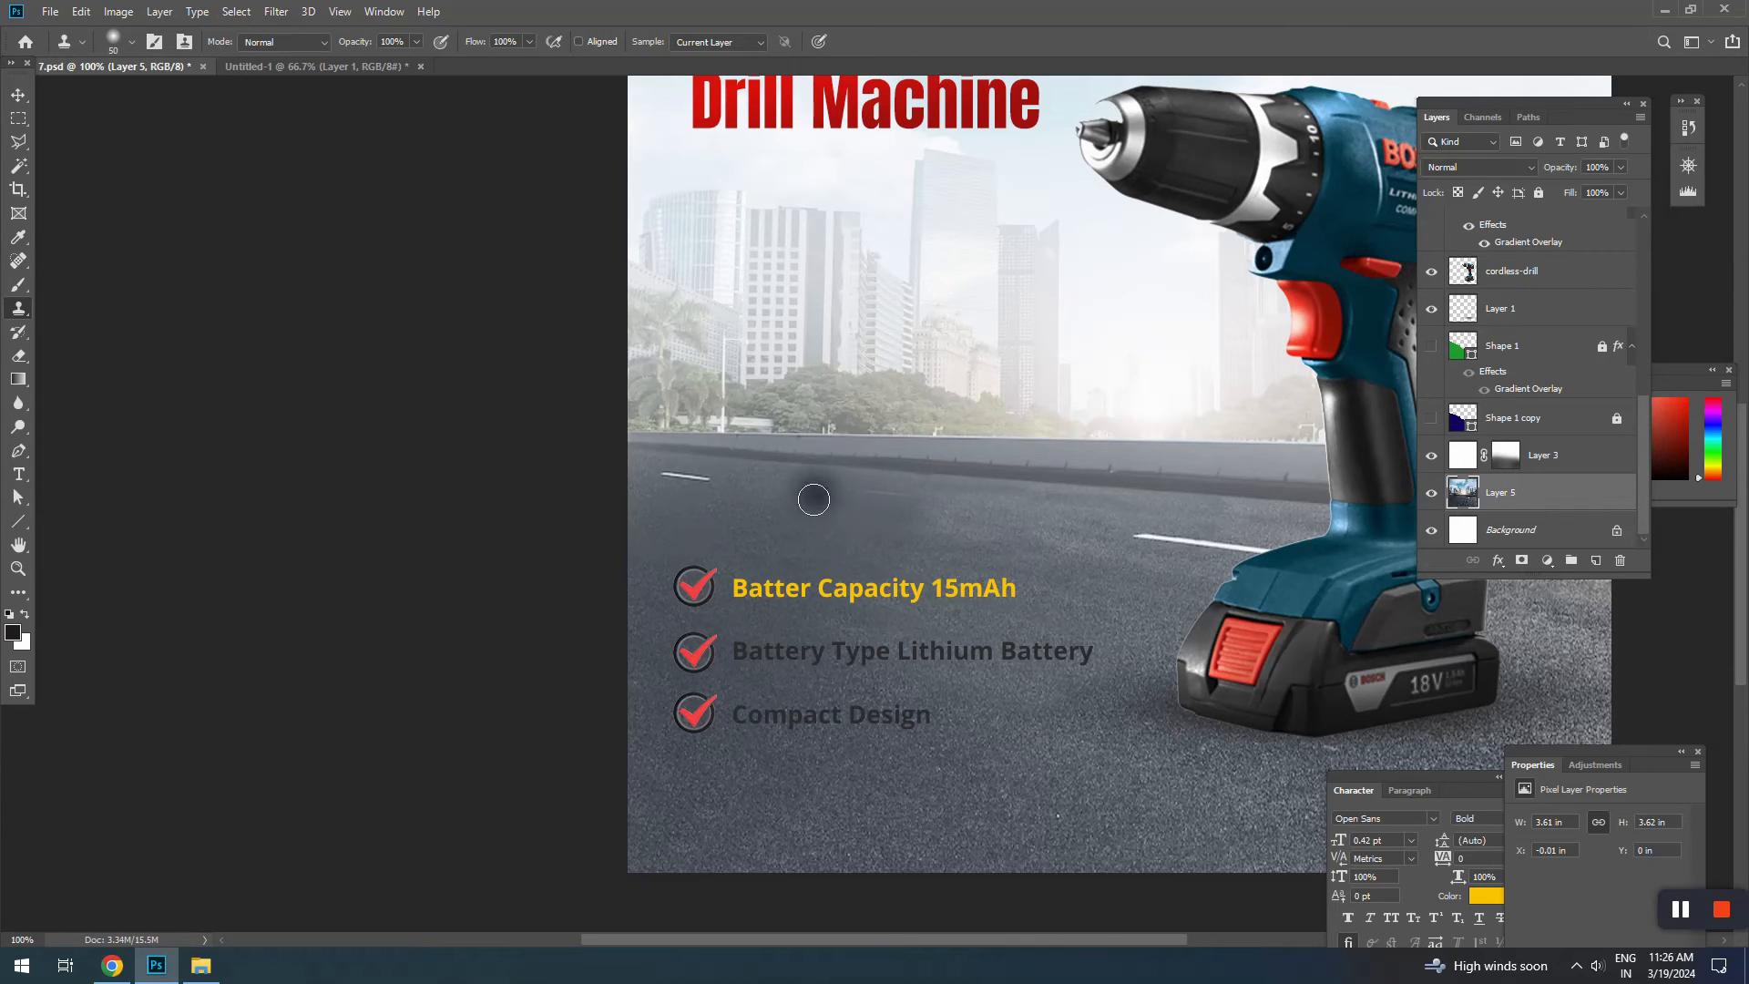
key("bracketleft")
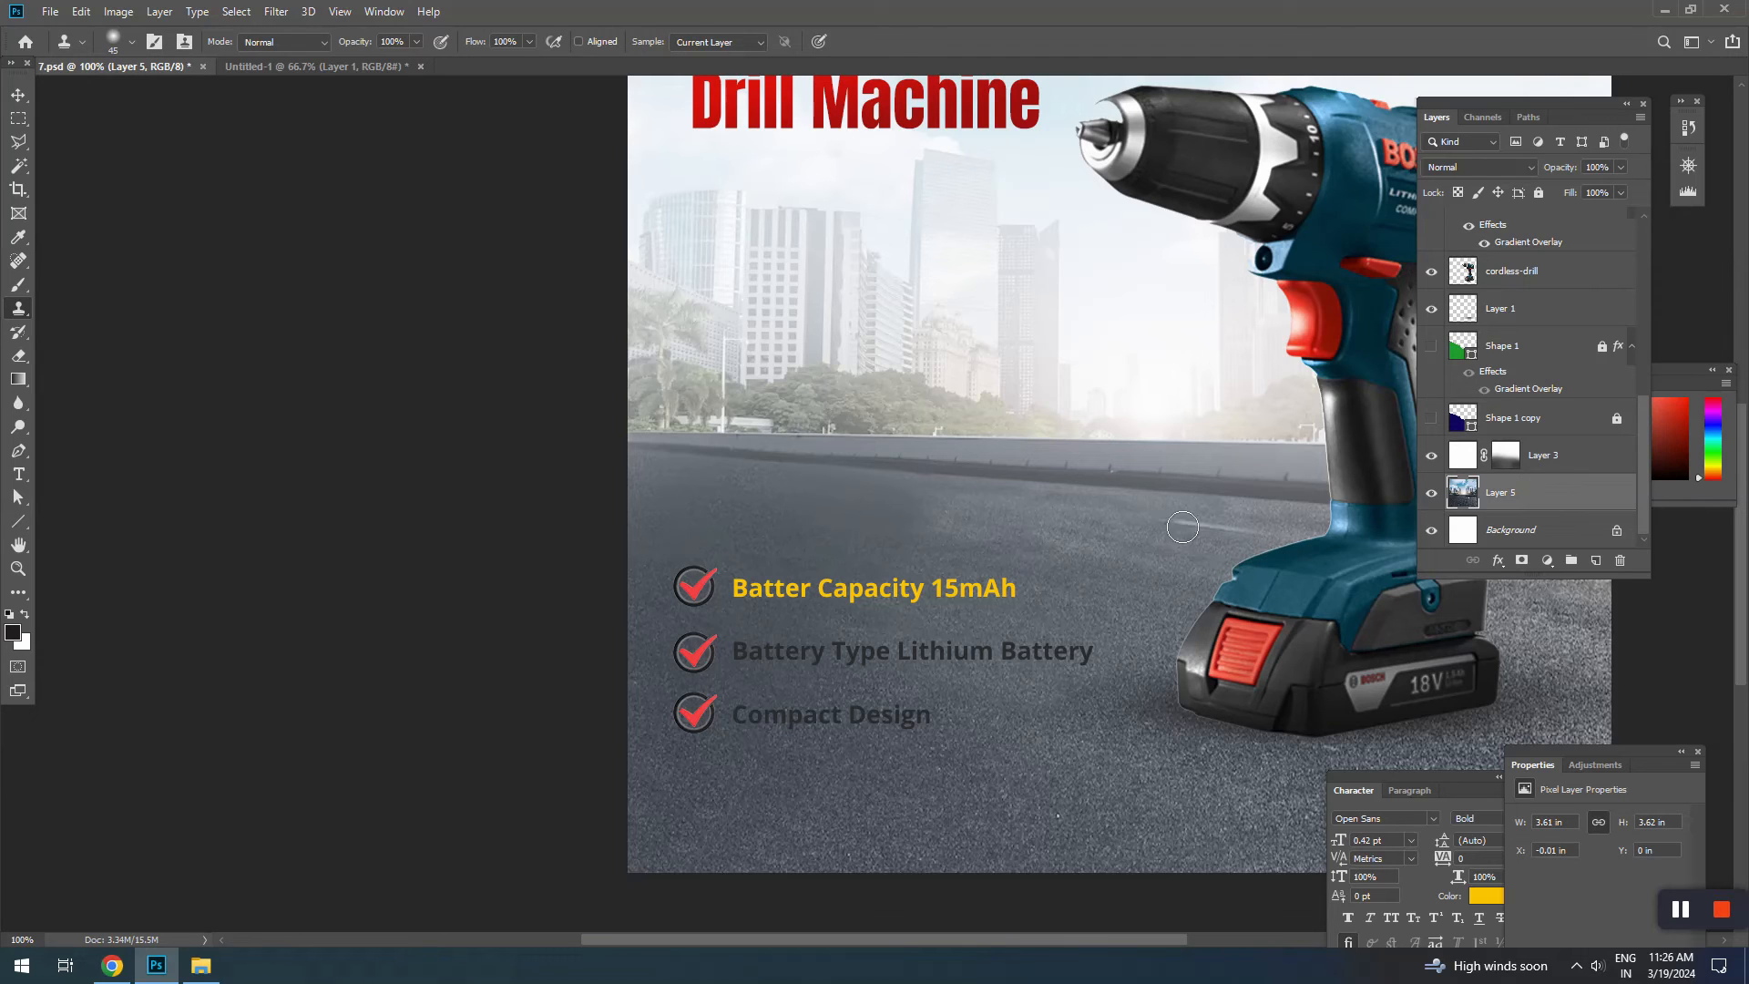
key("ctrl+minus")
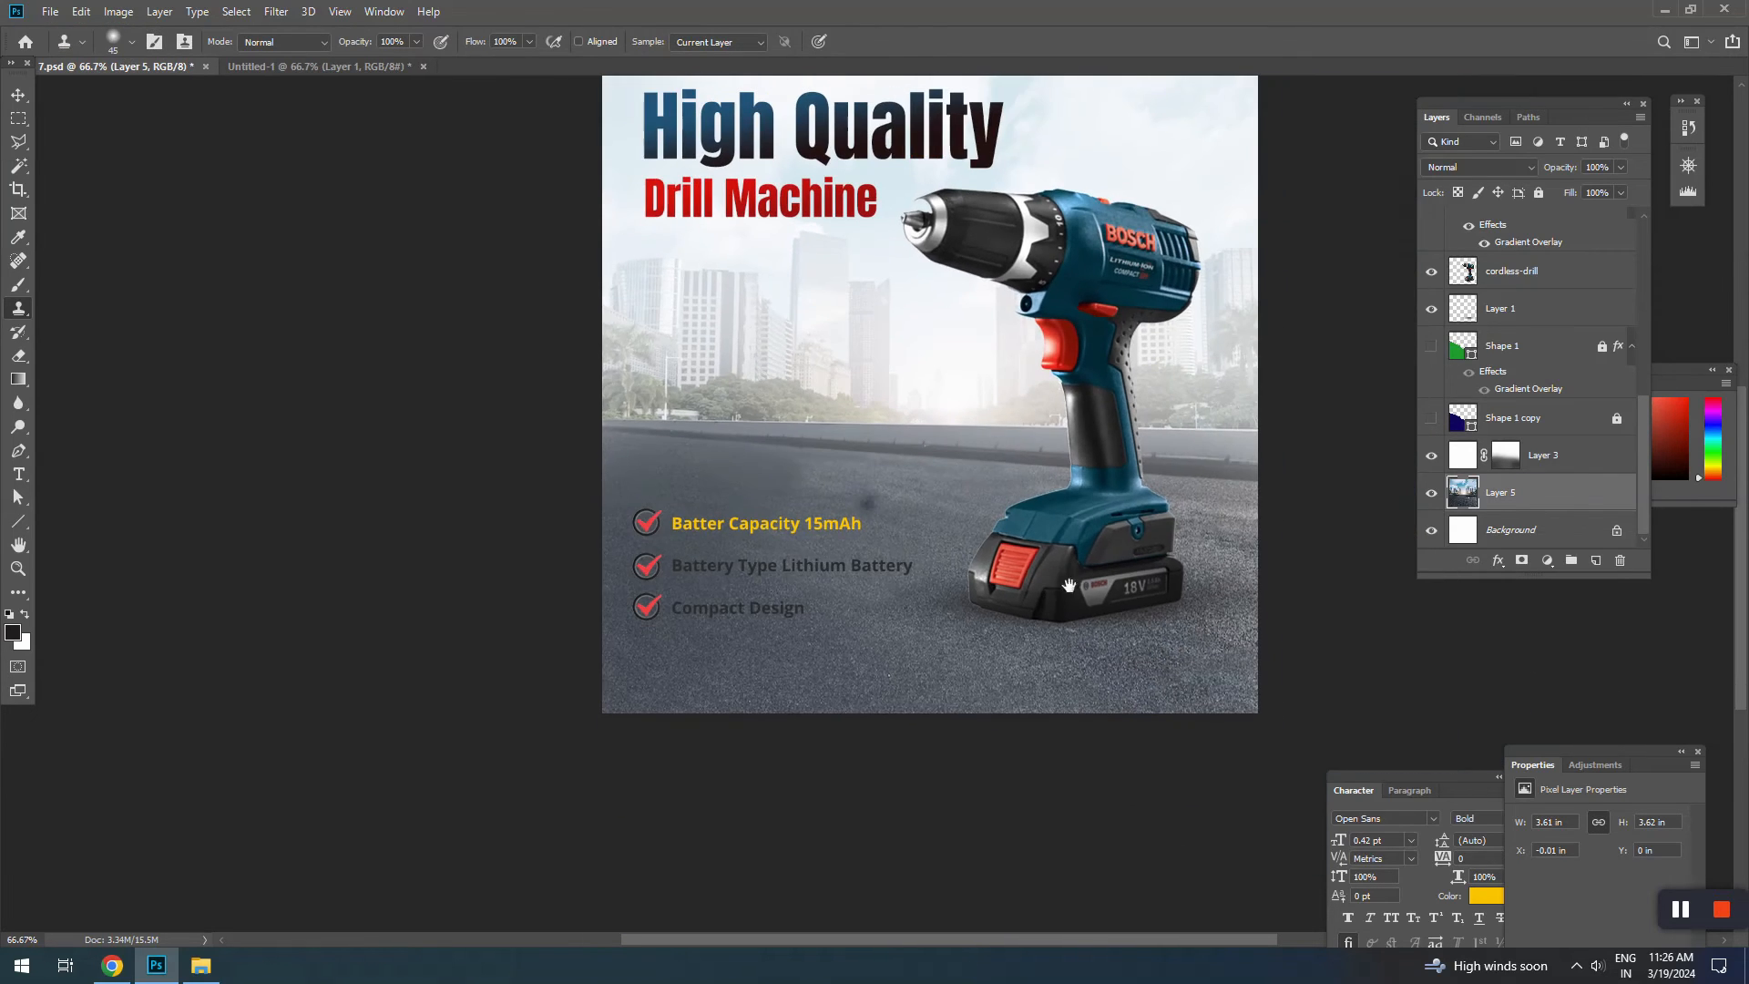
Step: Recolor the "Battery Type Lithium Battery" text ffc600 by sampling the yellow of the line above it
key("v")
left_click(719, 569)
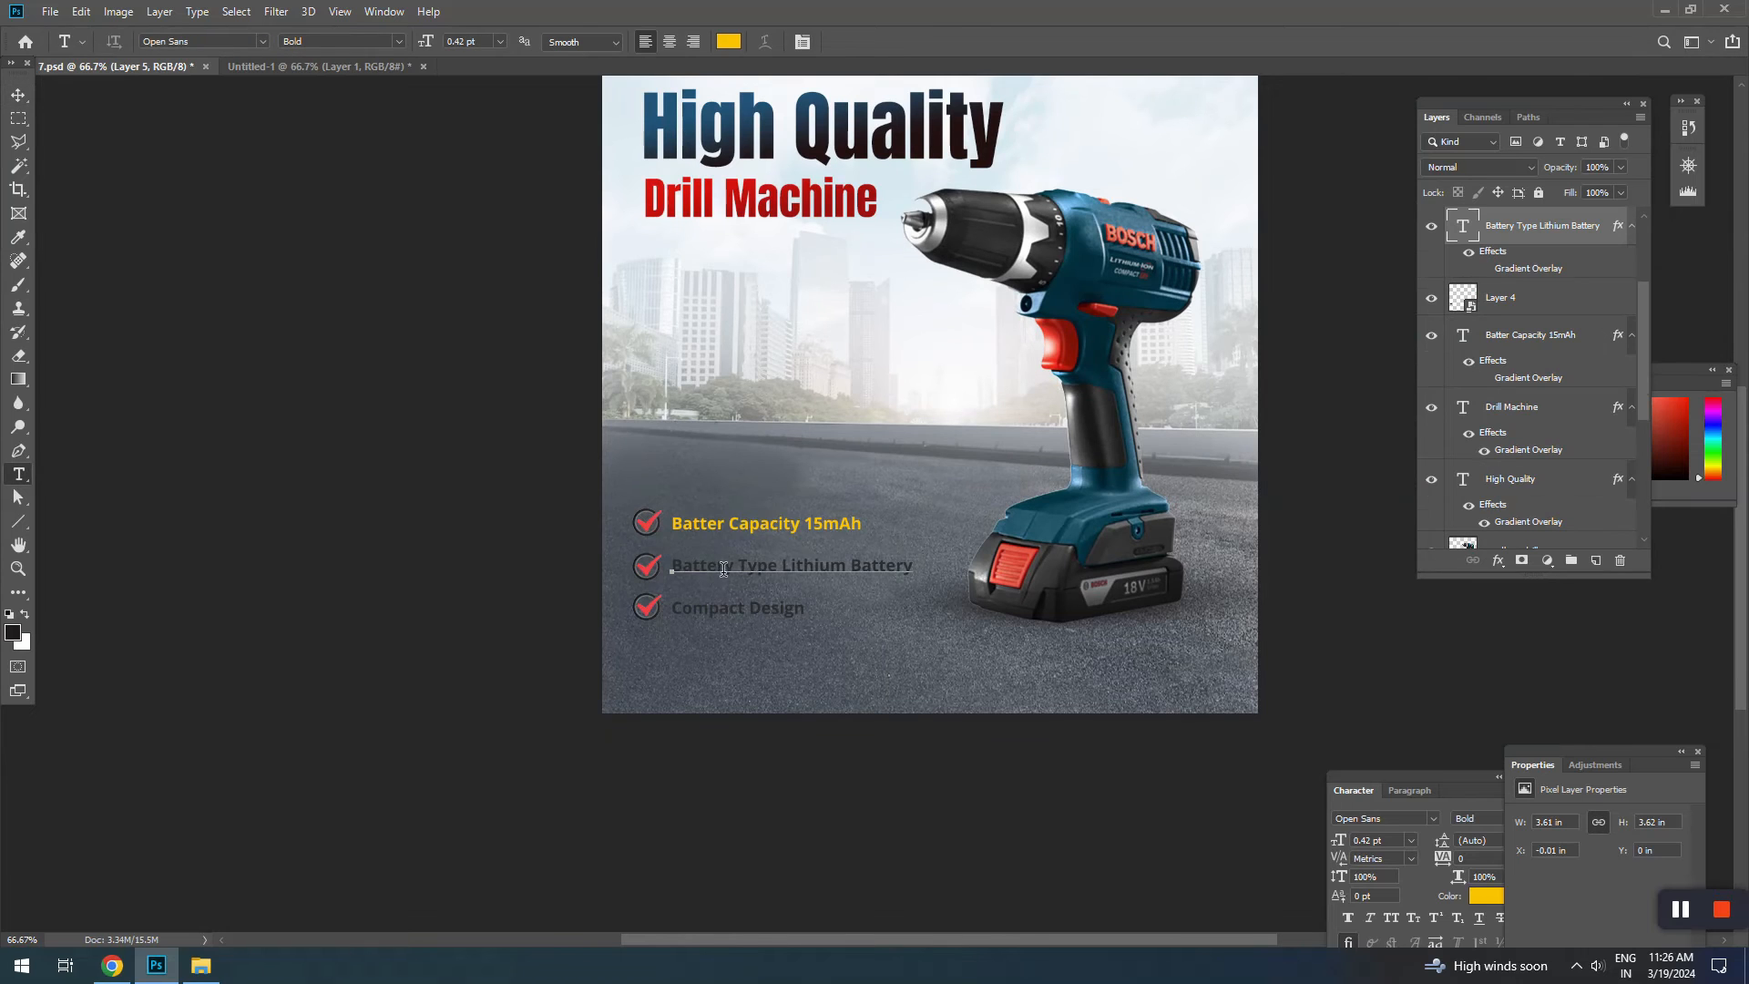
key("ctrl+a")
left_click(728, 41)
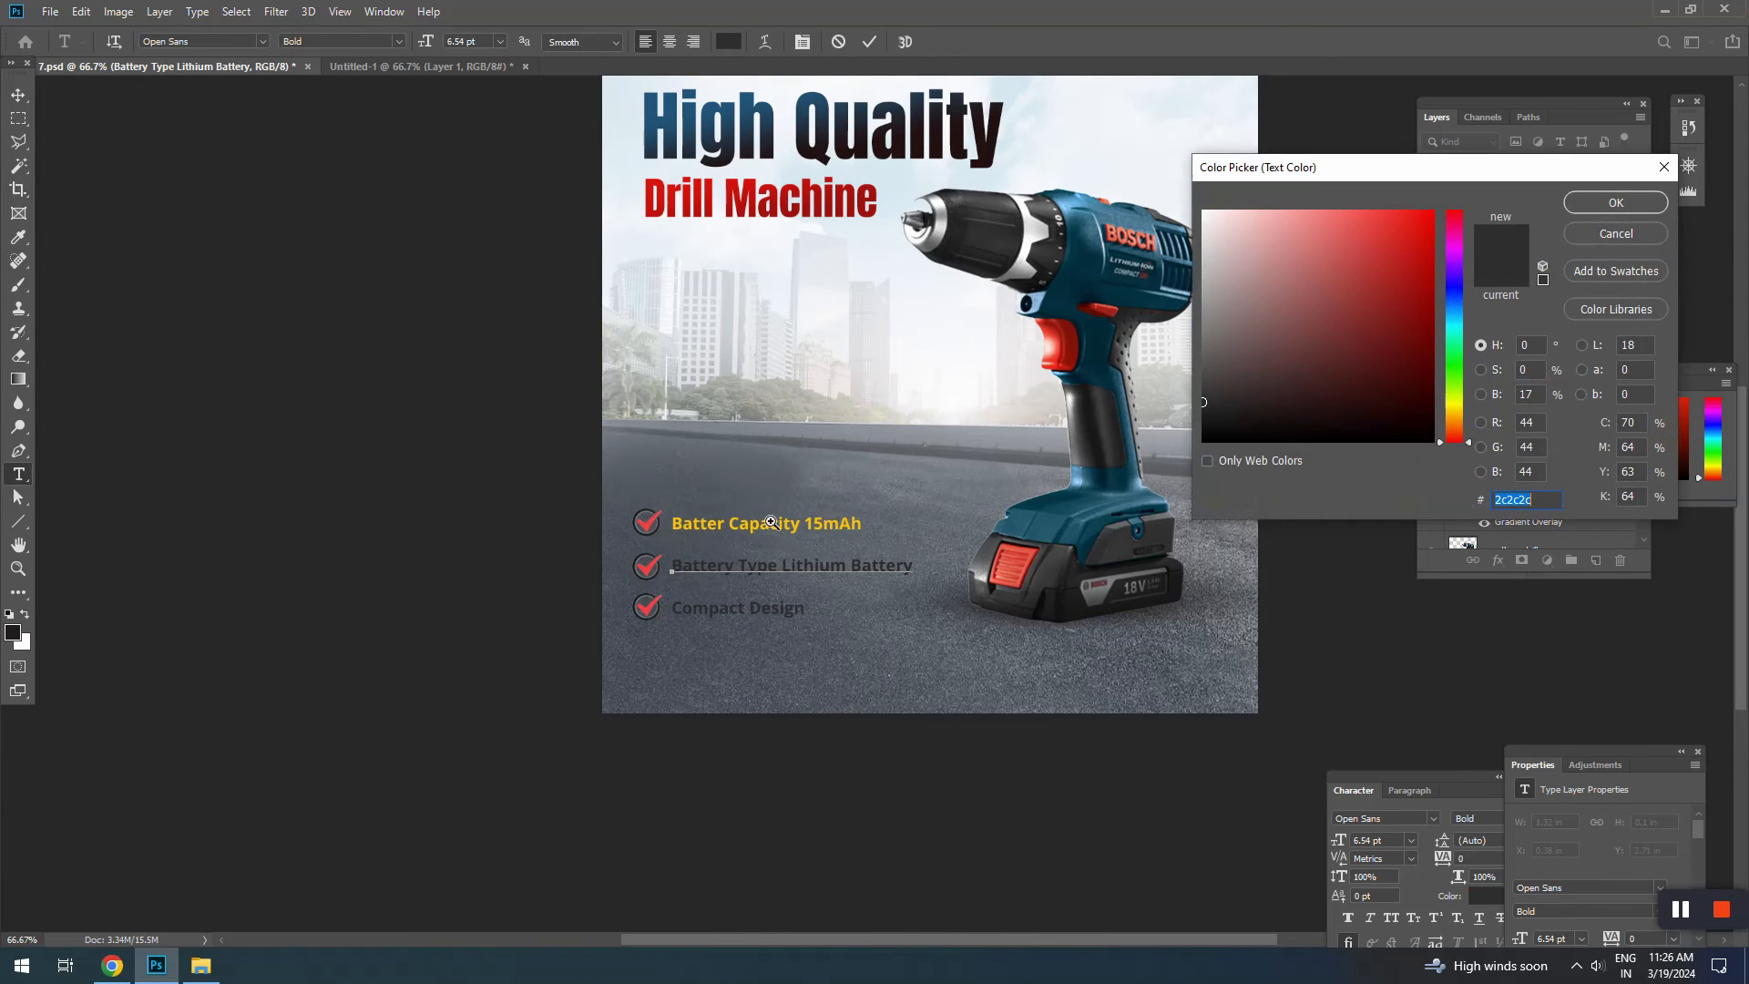
scroll(775, 539, "up", 4)
left_click(781, 535)
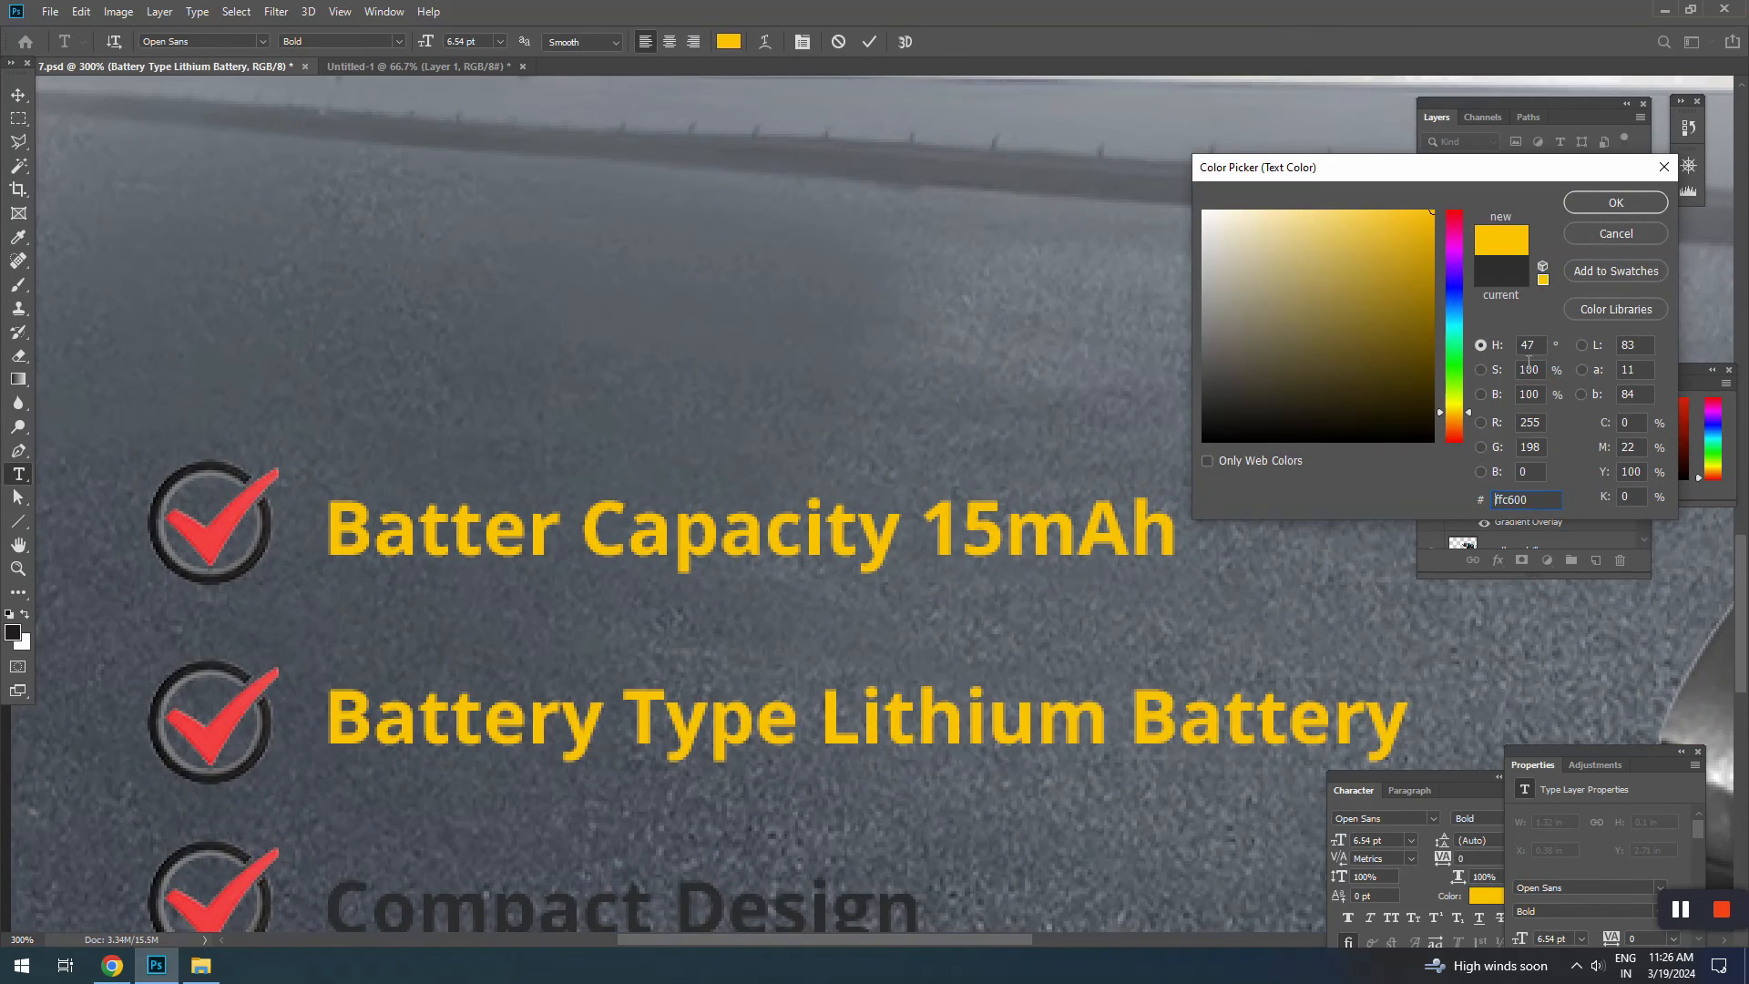
left_click(1627, 208)
left_click(19, 97)
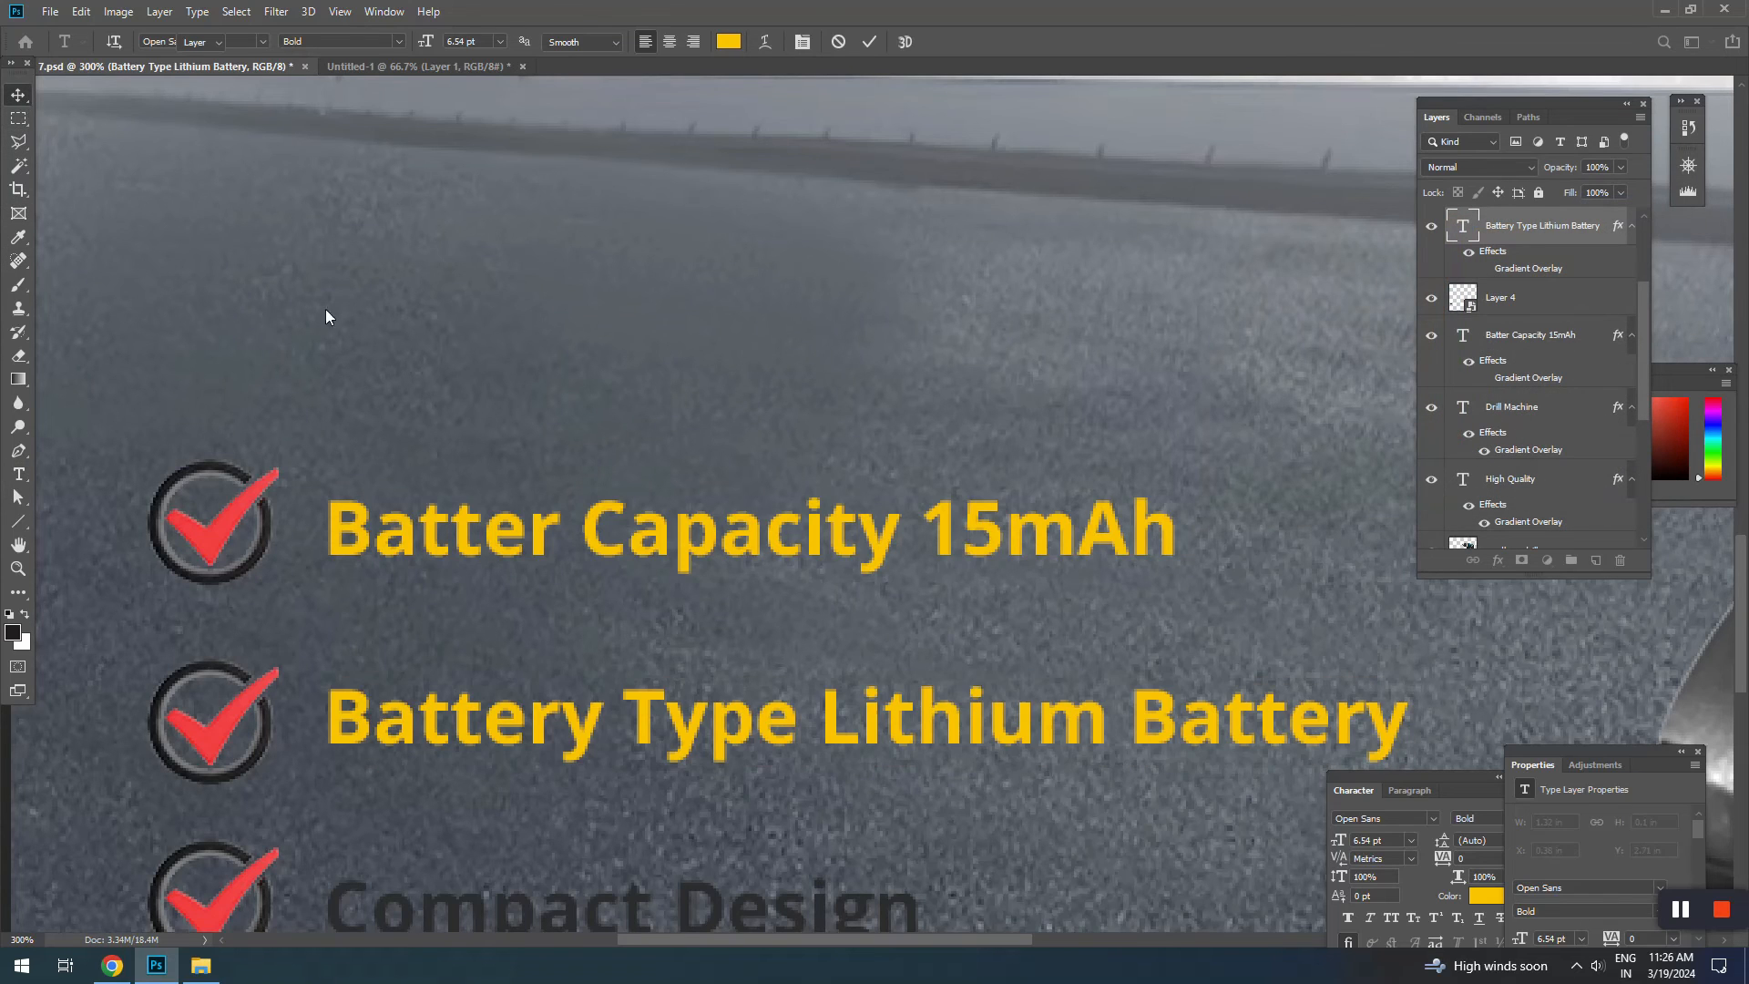
Step: Sample the yellow from the feature text as the foreground color and fill the "Compact Design" text with it
scroll(625, 484, "down", 2)
key("i")
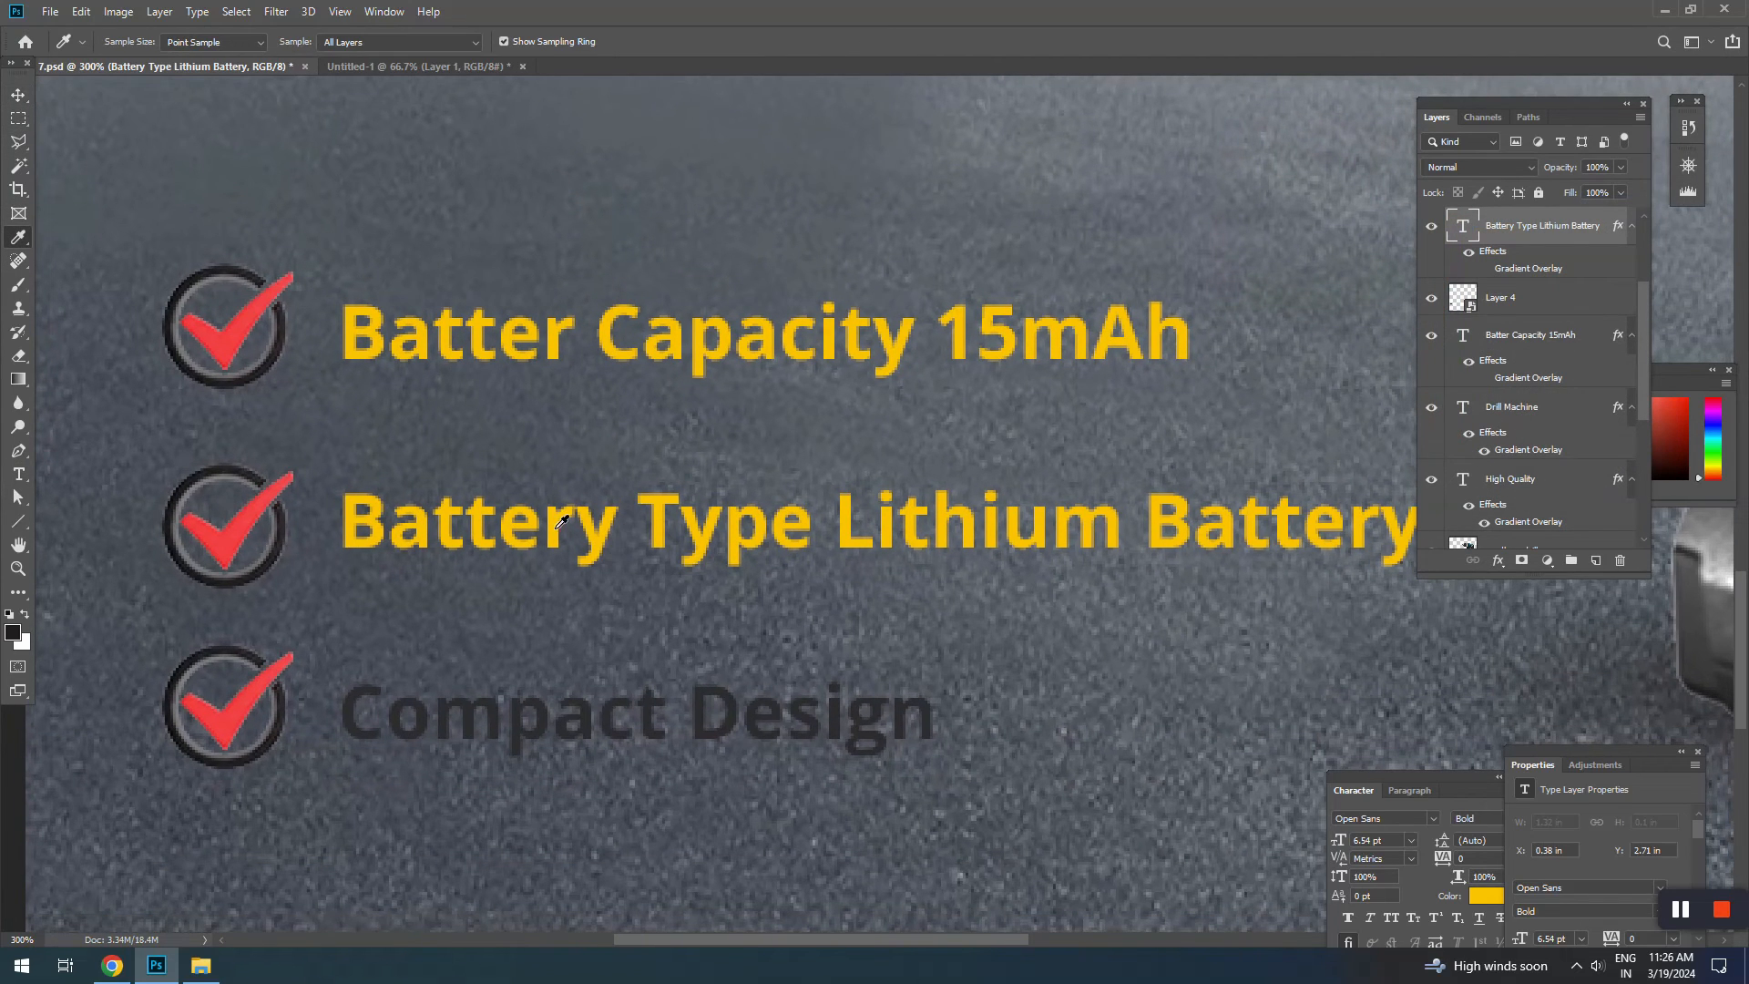
left_click(548, 524)
key("v")
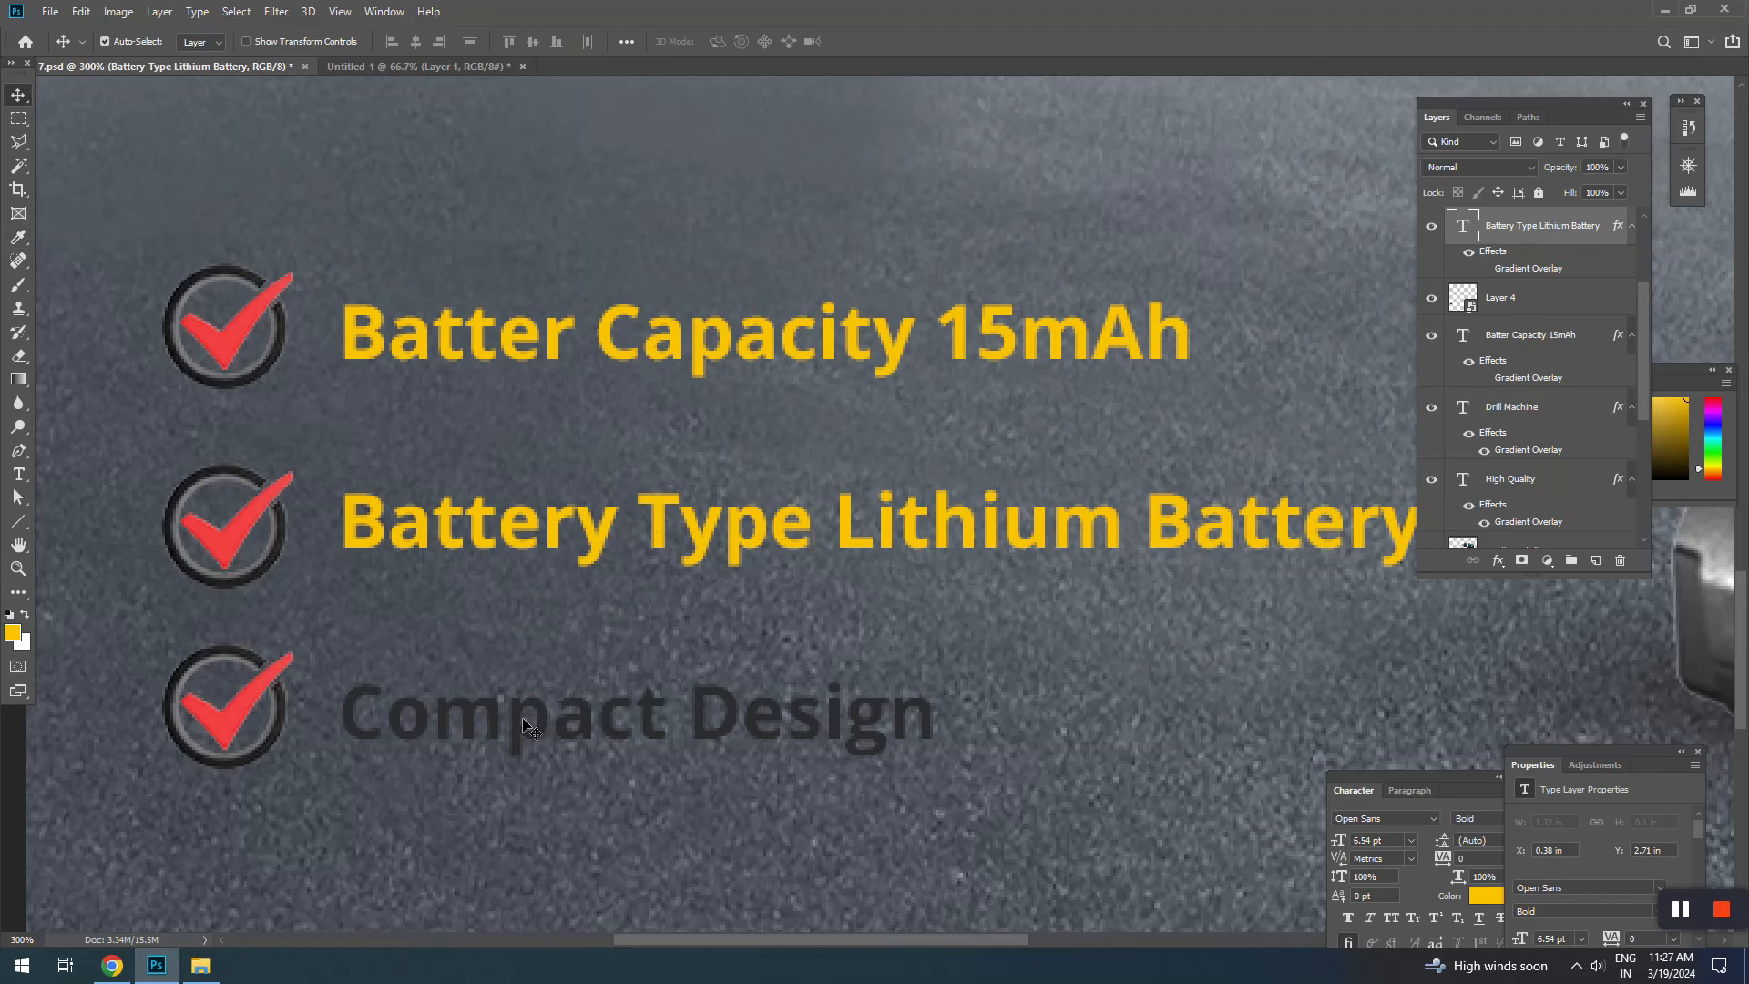
left_click(514, 729)
key("alt+BackSpace")
scroll(516, 730, "down", 3)
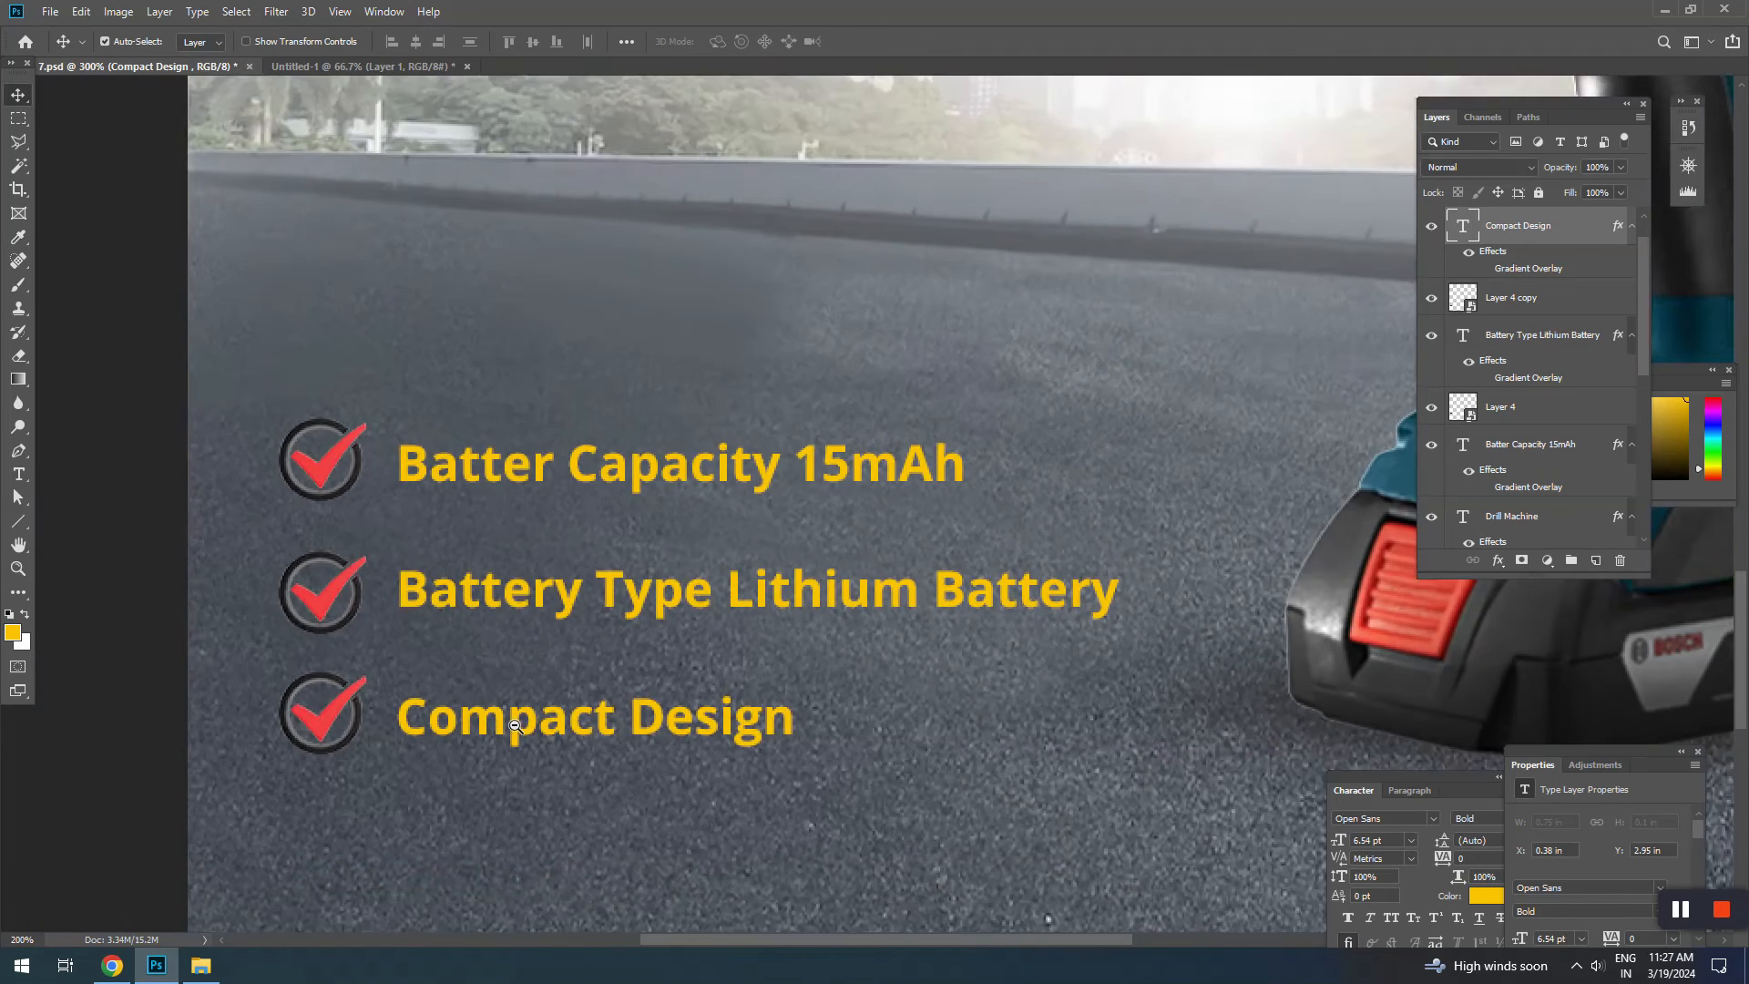
Step: Shift the city and road background on Layer 5 toward blue with Color Balance and lock the layer
left_click_drag(516, 730, 649, 719)
left_click(692, 526)
scroll(677, 535, "up", 4)
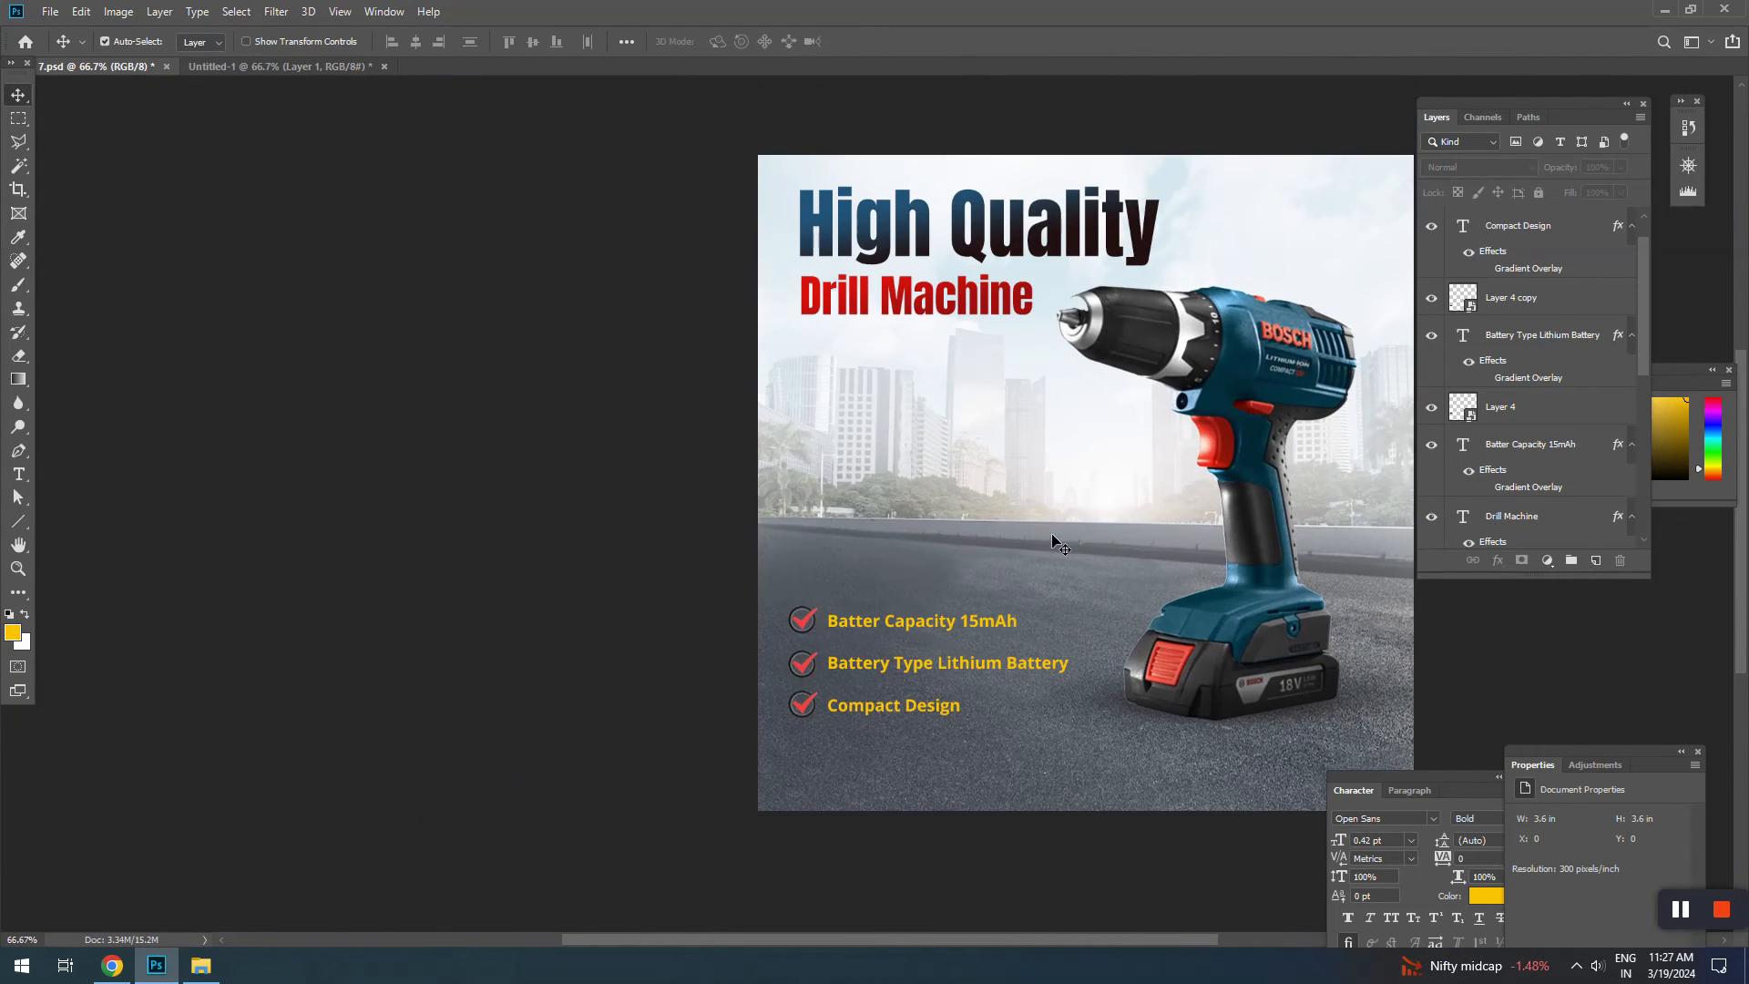
left_click(1053, 537)
left_click(1539, 194)
scroll(1502, 463, "down", 2)
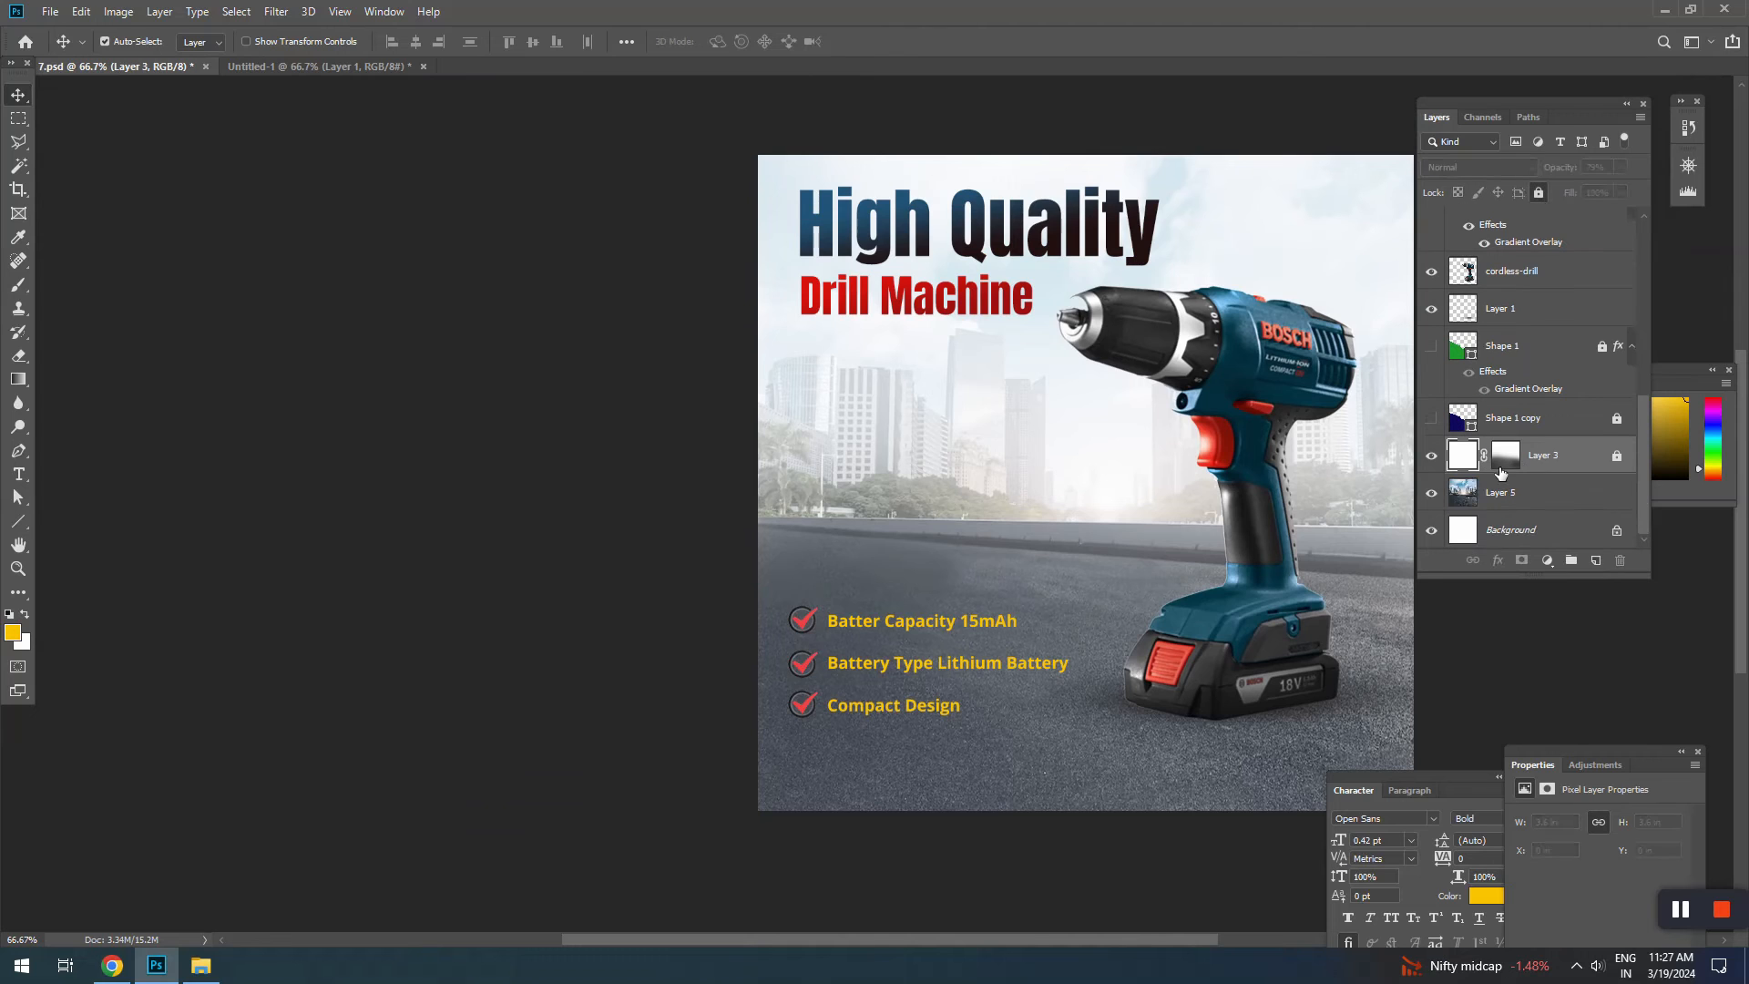
left_click(1507, 501)
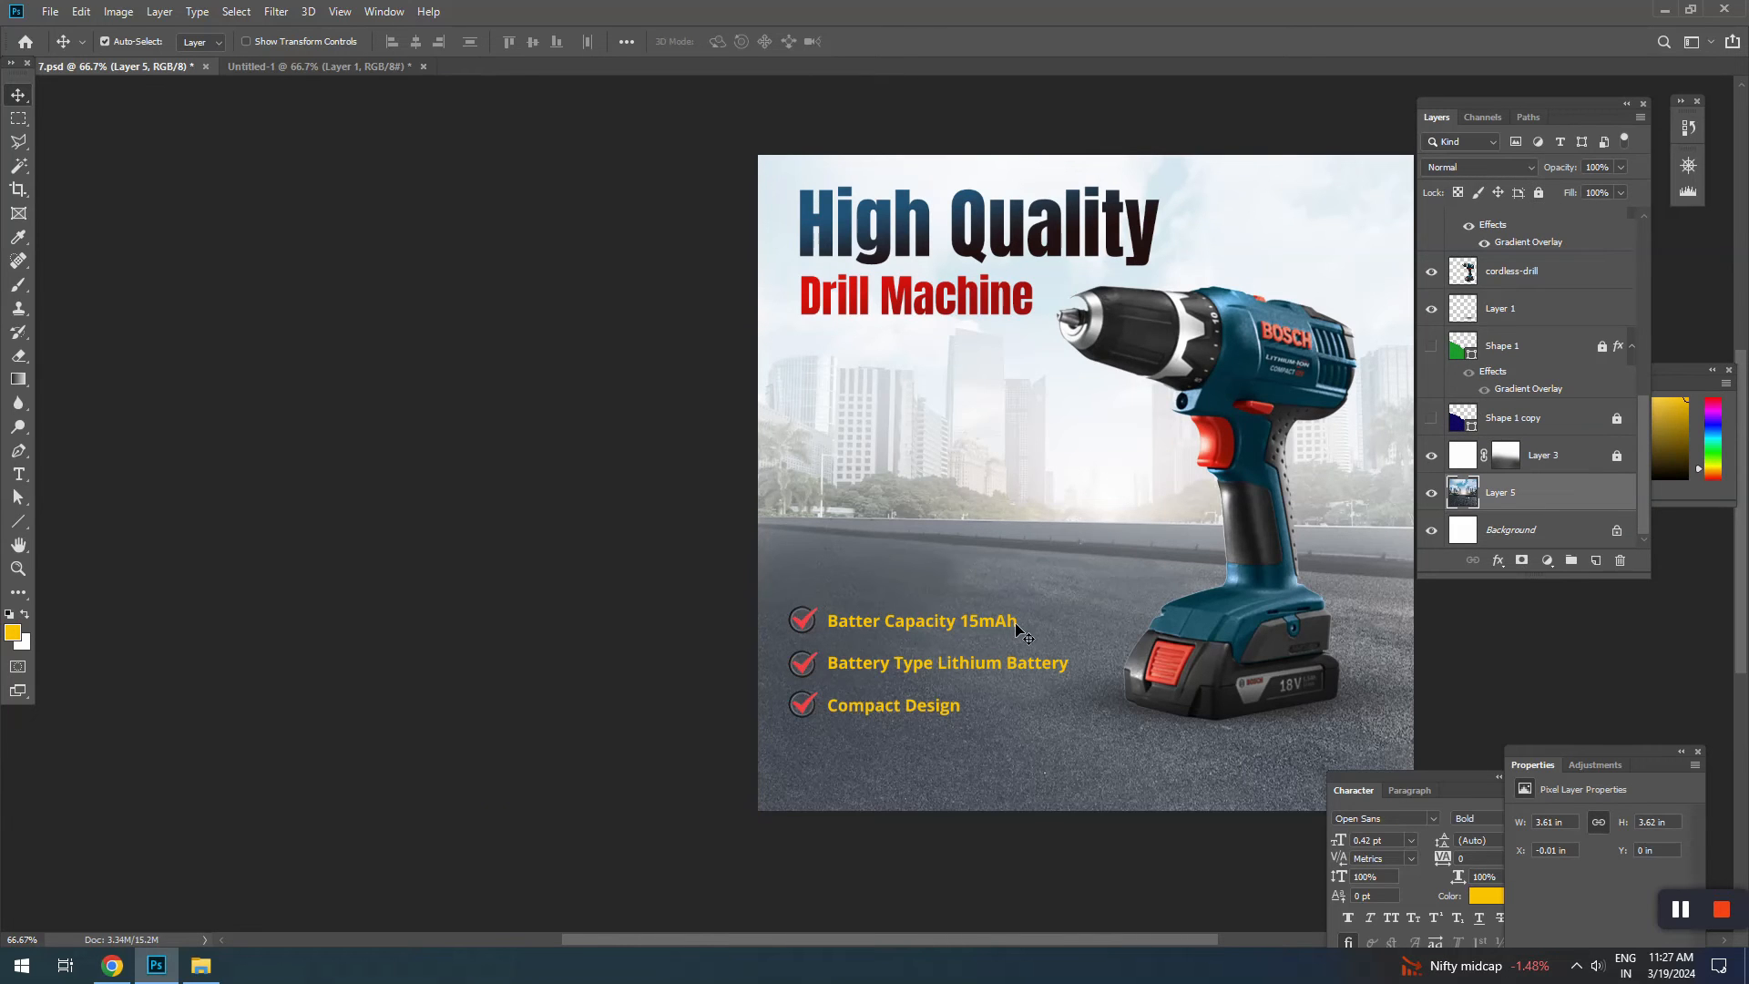
key("ctrl+b")
mouse_move(1407, 235)
left_mouse_down()
mouse_move(1374, 235)
mouse_move(1425, 235)
left_mouse_up()
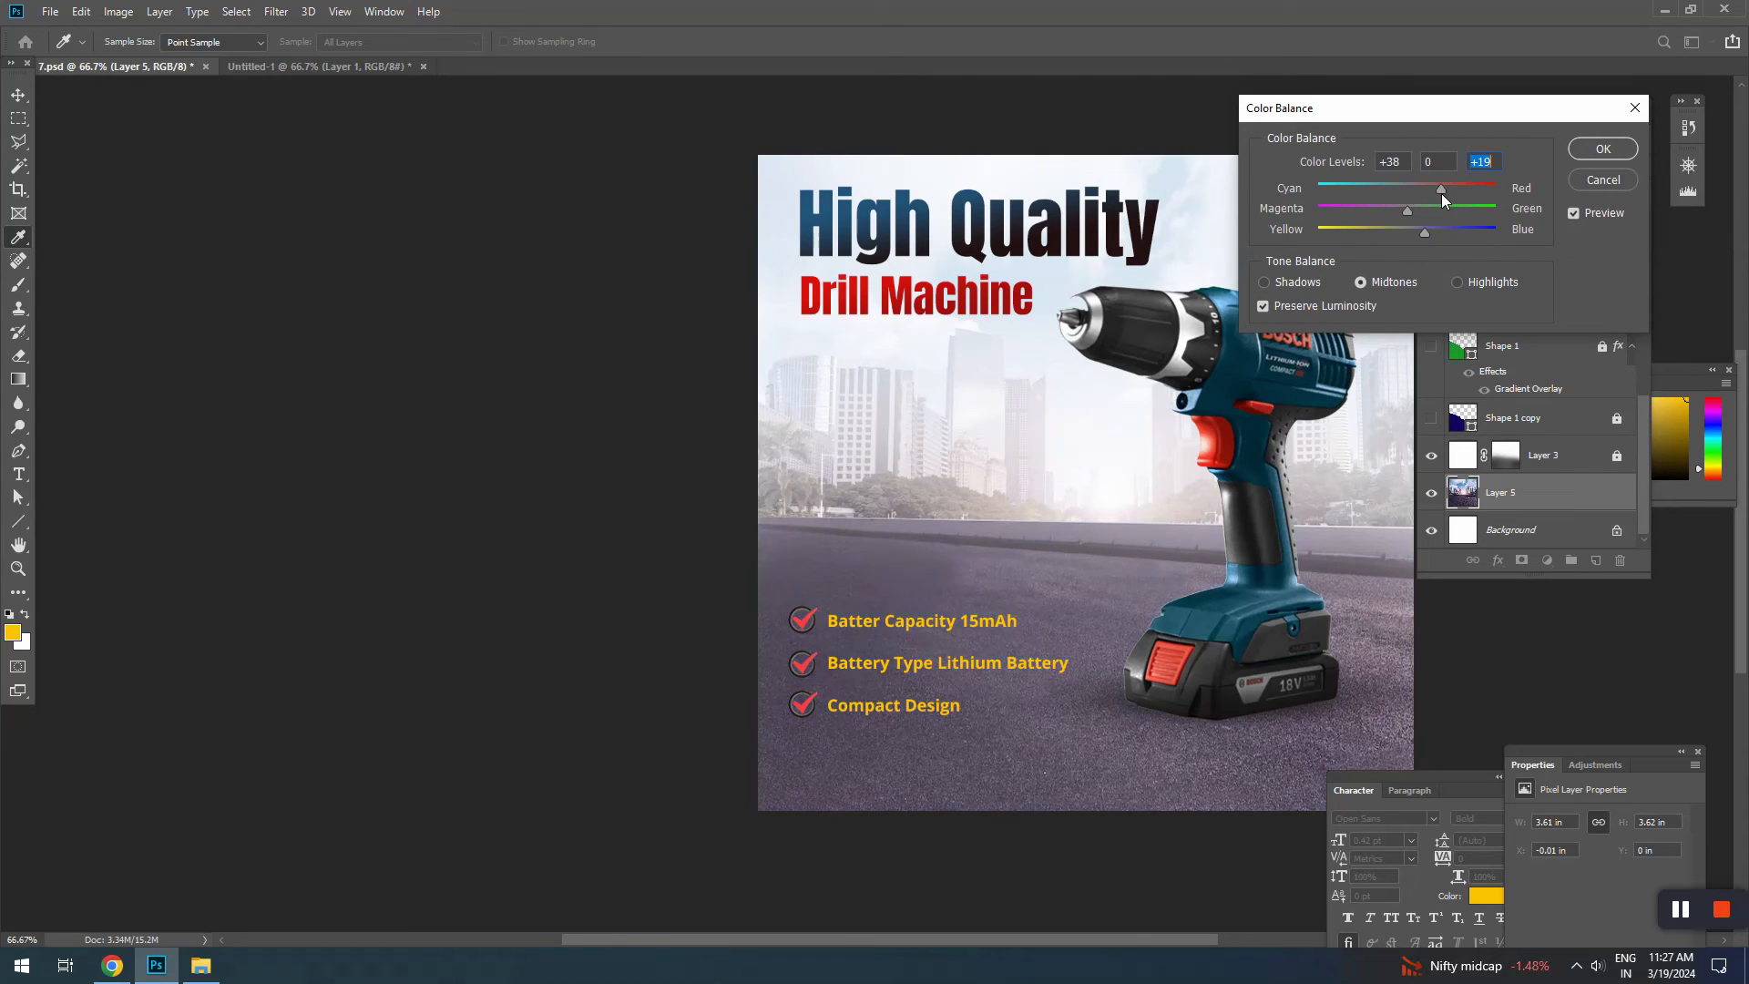
key("Return")
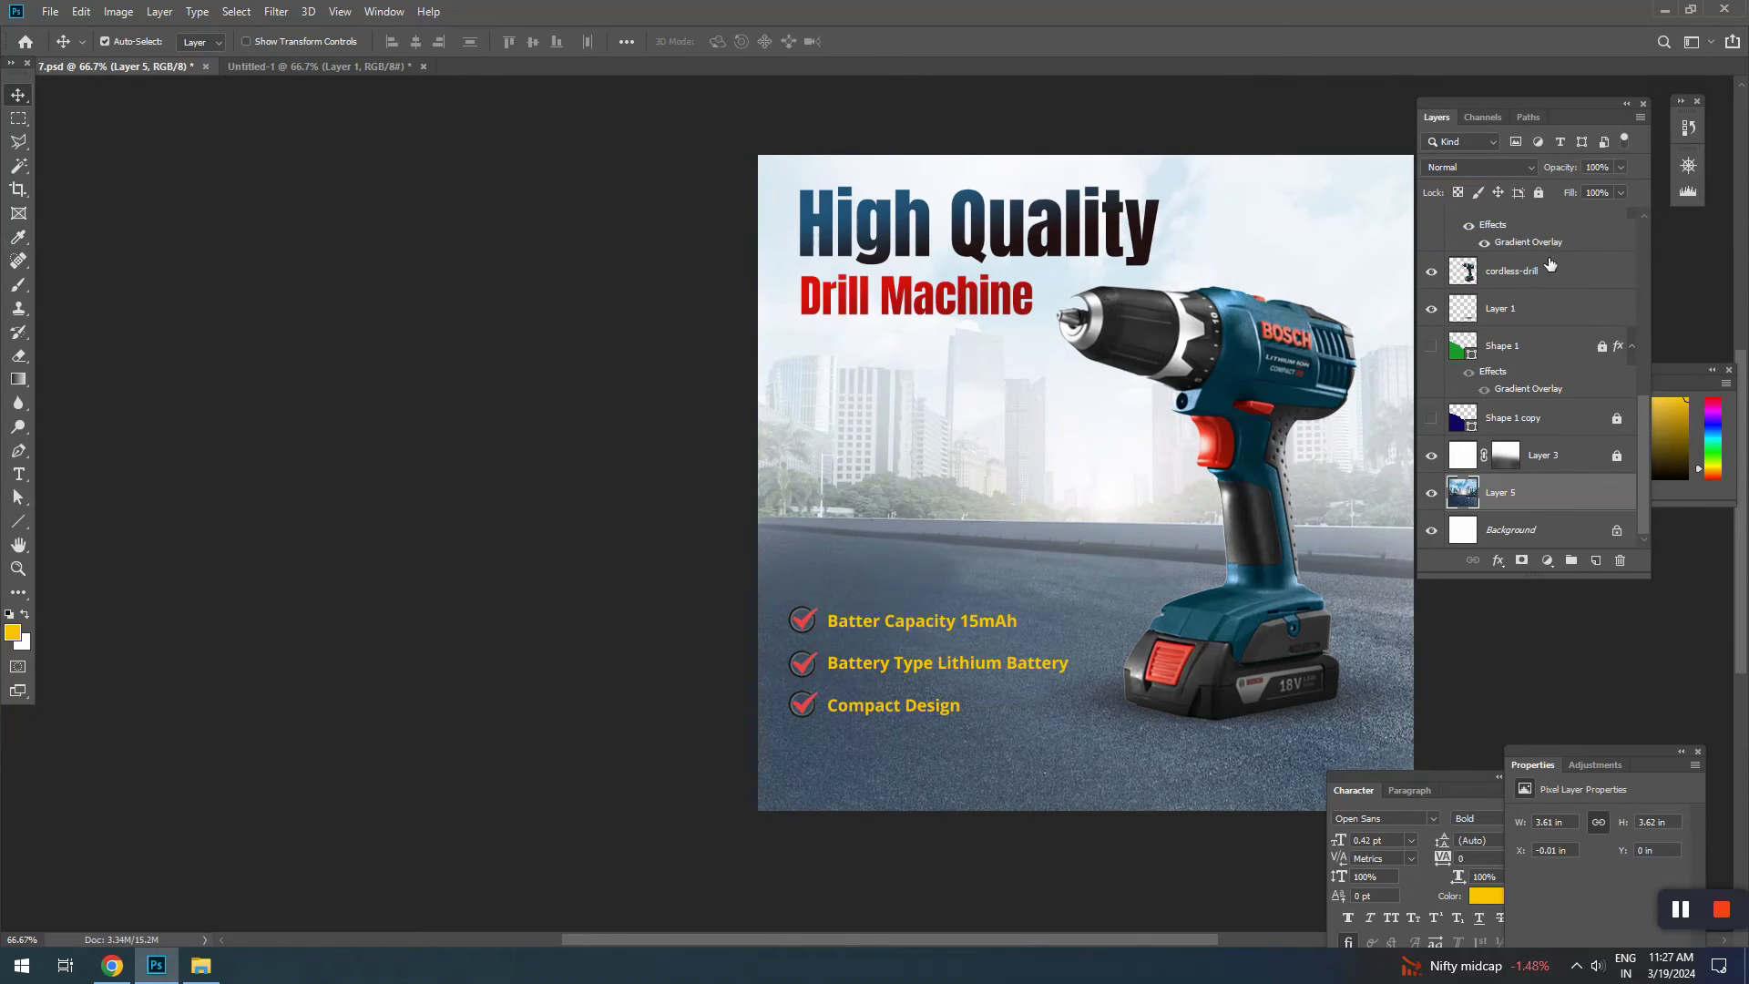
left_click(756, 467)
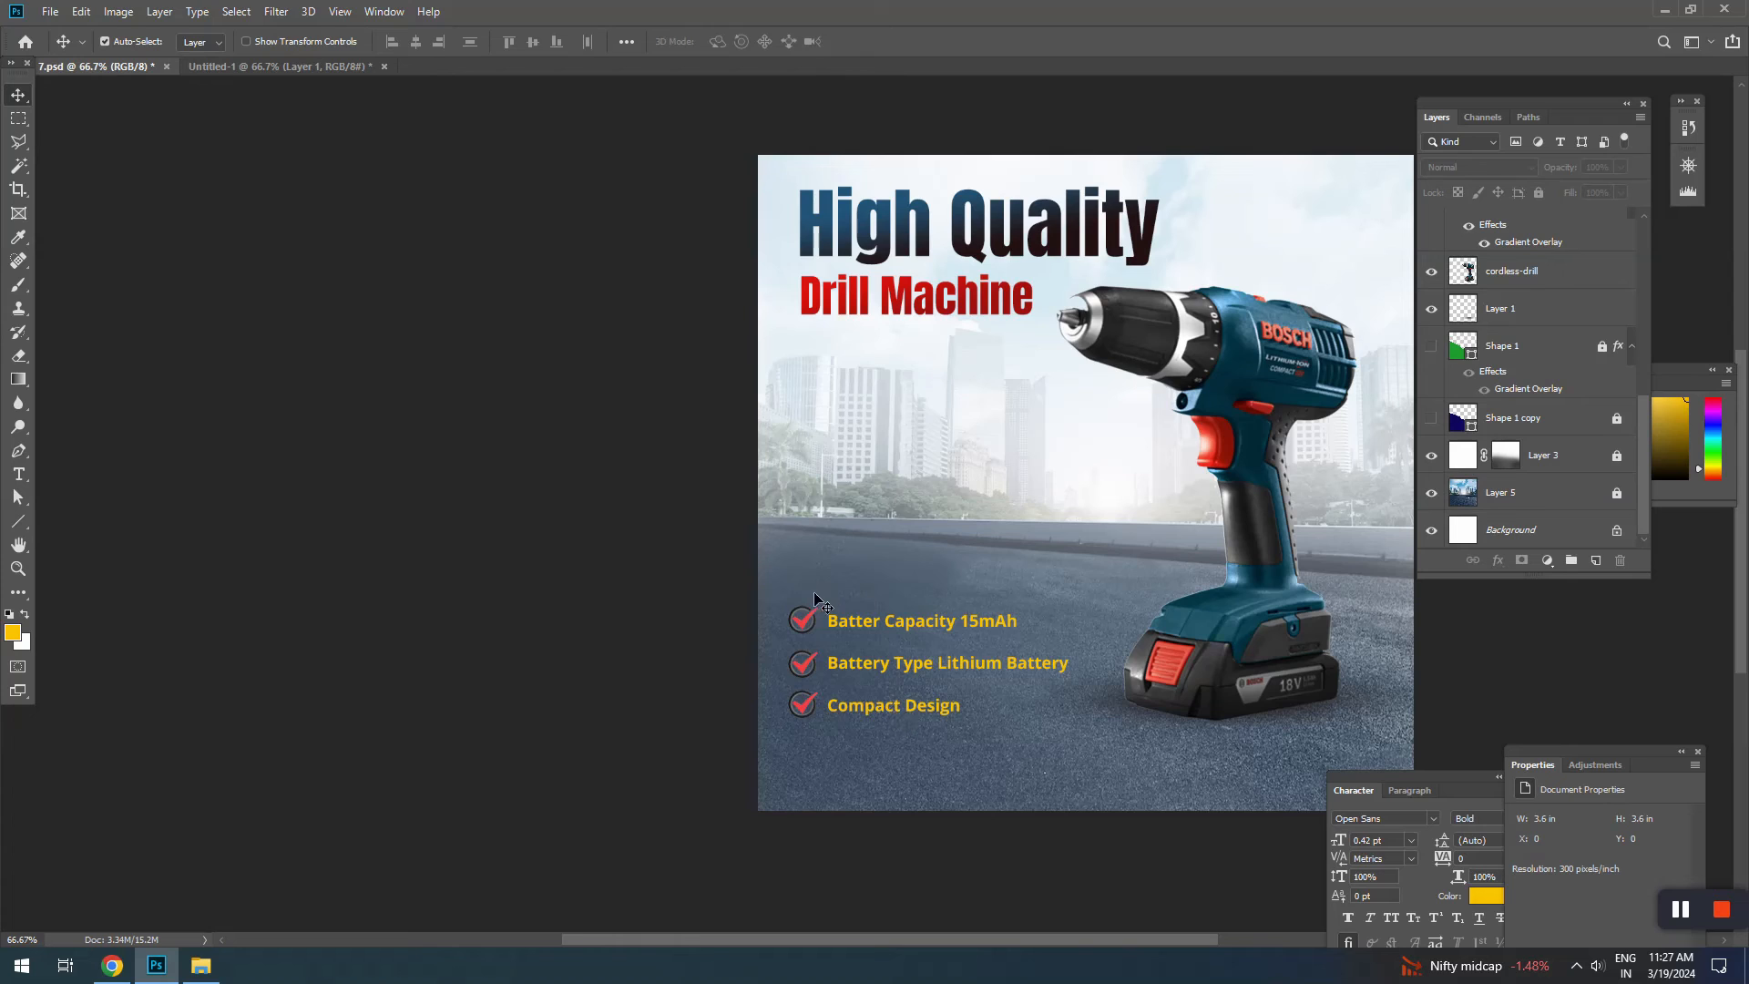
Step: Move the three feature lines with their tick marks slightly down and toward the drill
left_click(1149, 518)
left_click(957, 670)
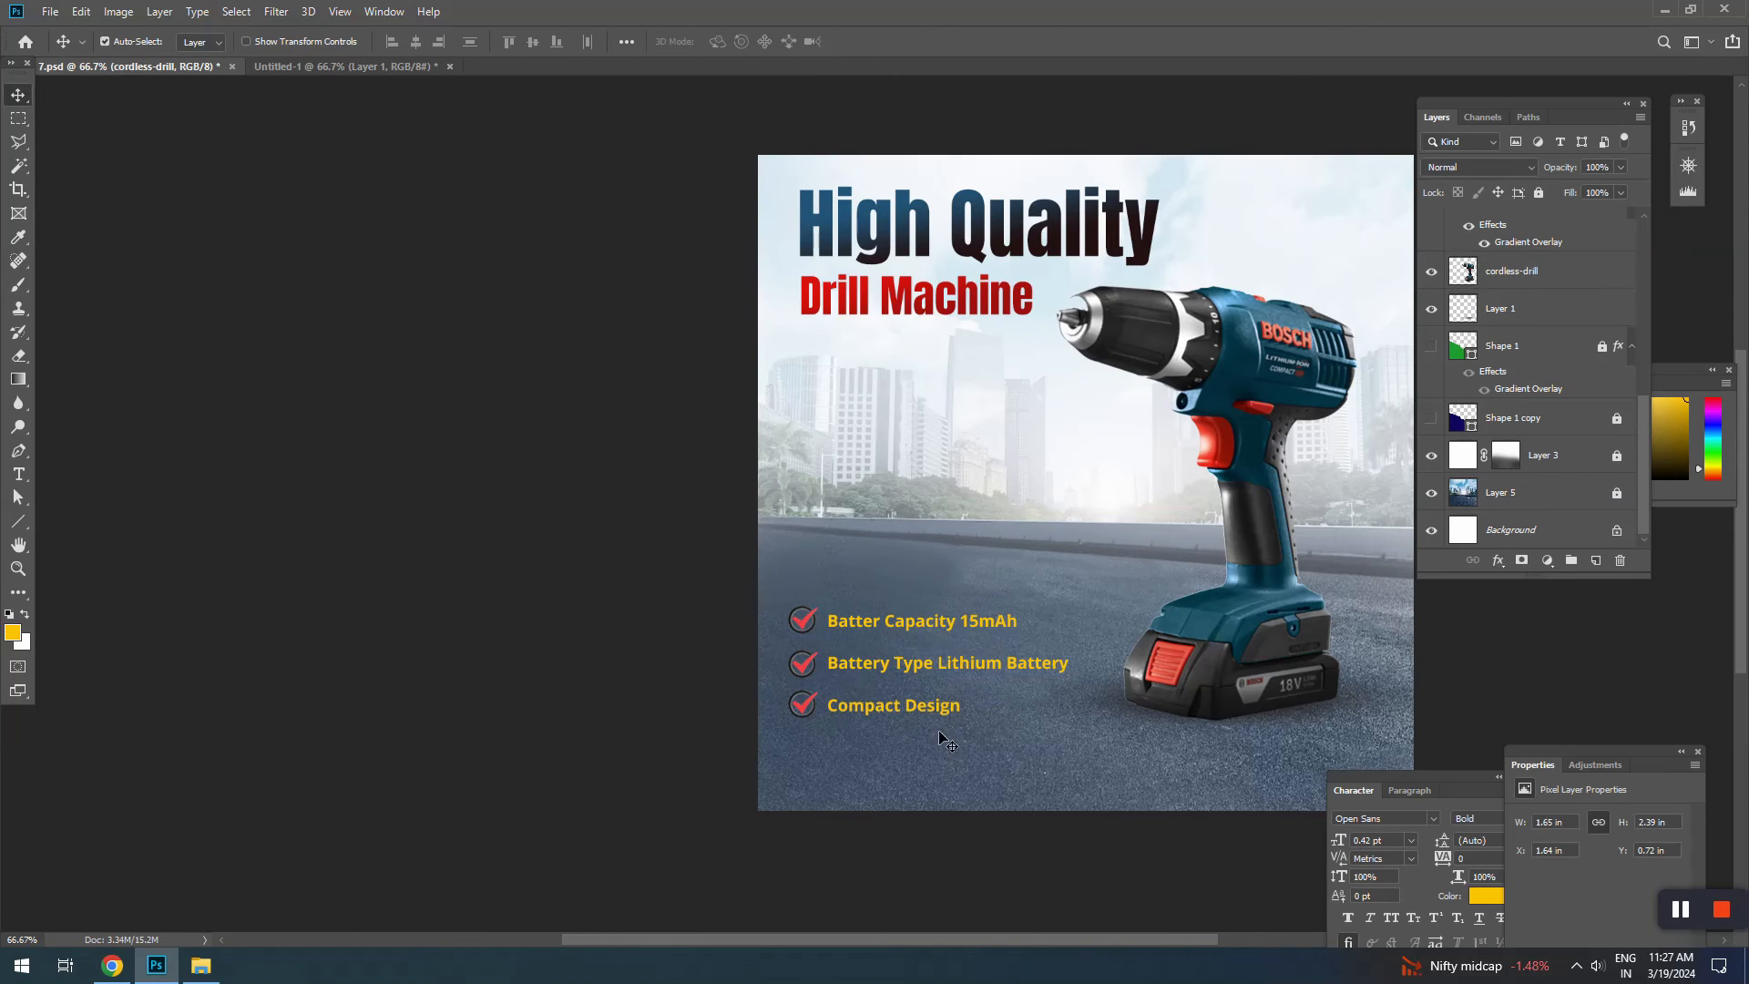
left_click_drag(908, 666, 917, 683)
left_click_drag(996, 738, 769, 729)
Step: Tighten the feature list spacing by nudging the "Compact Design" line up and the "Batter Capacity 15mAh" line down with their tick marks
left_click_drag(960, 767, 779, 723)
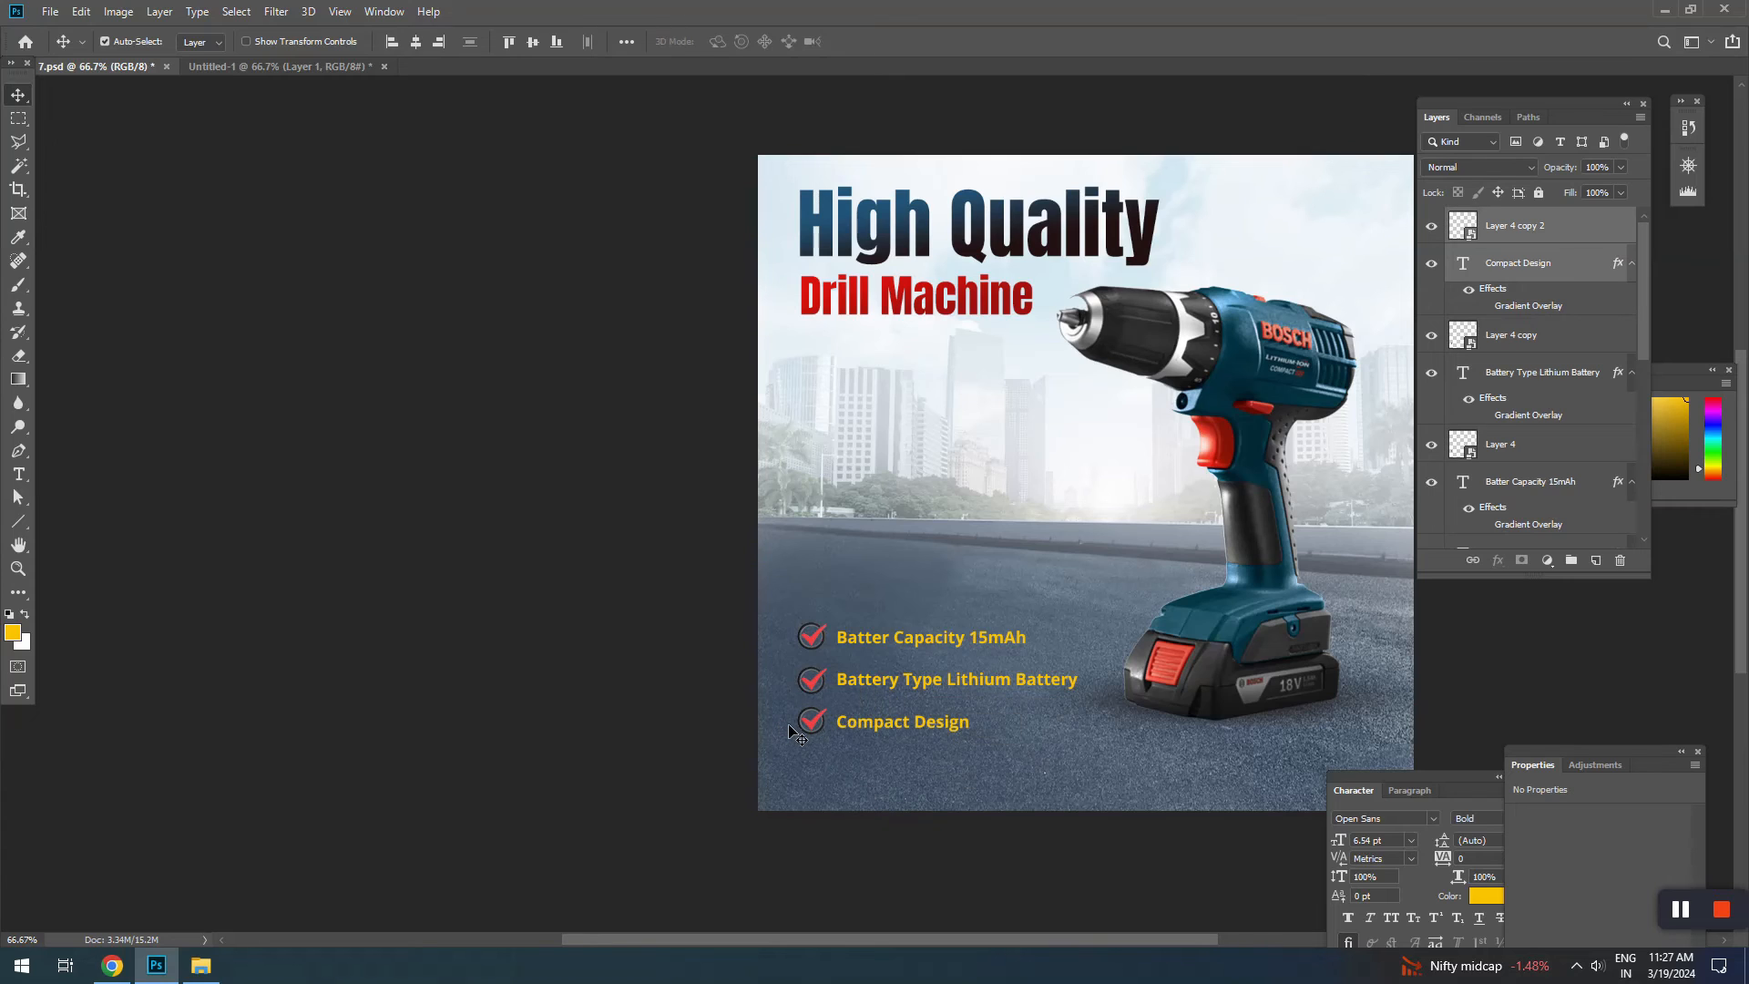
key("Up")
key("Up")
key("Up")
key("Up")
key("Up")
key("Up")
key("Up")
left_click_drag(797, 599, 862, 641)
key("Down")
key("Down")
key("Down")
key("Down")
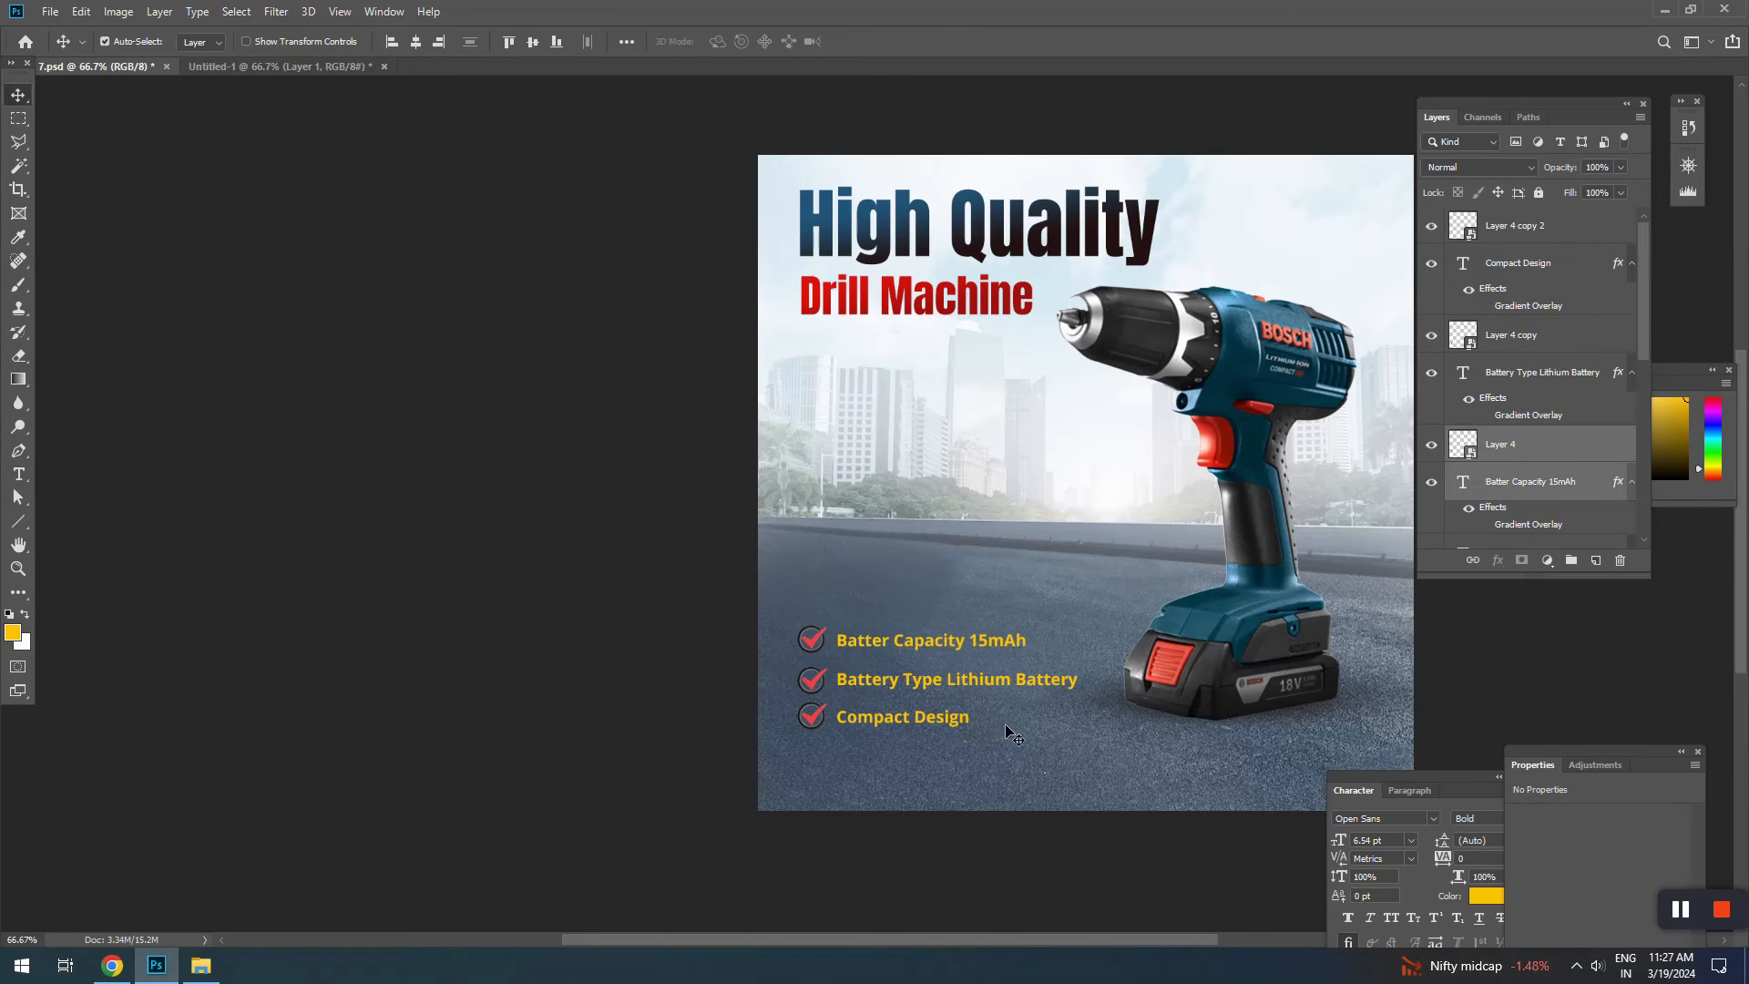
left_click(1040, 747)
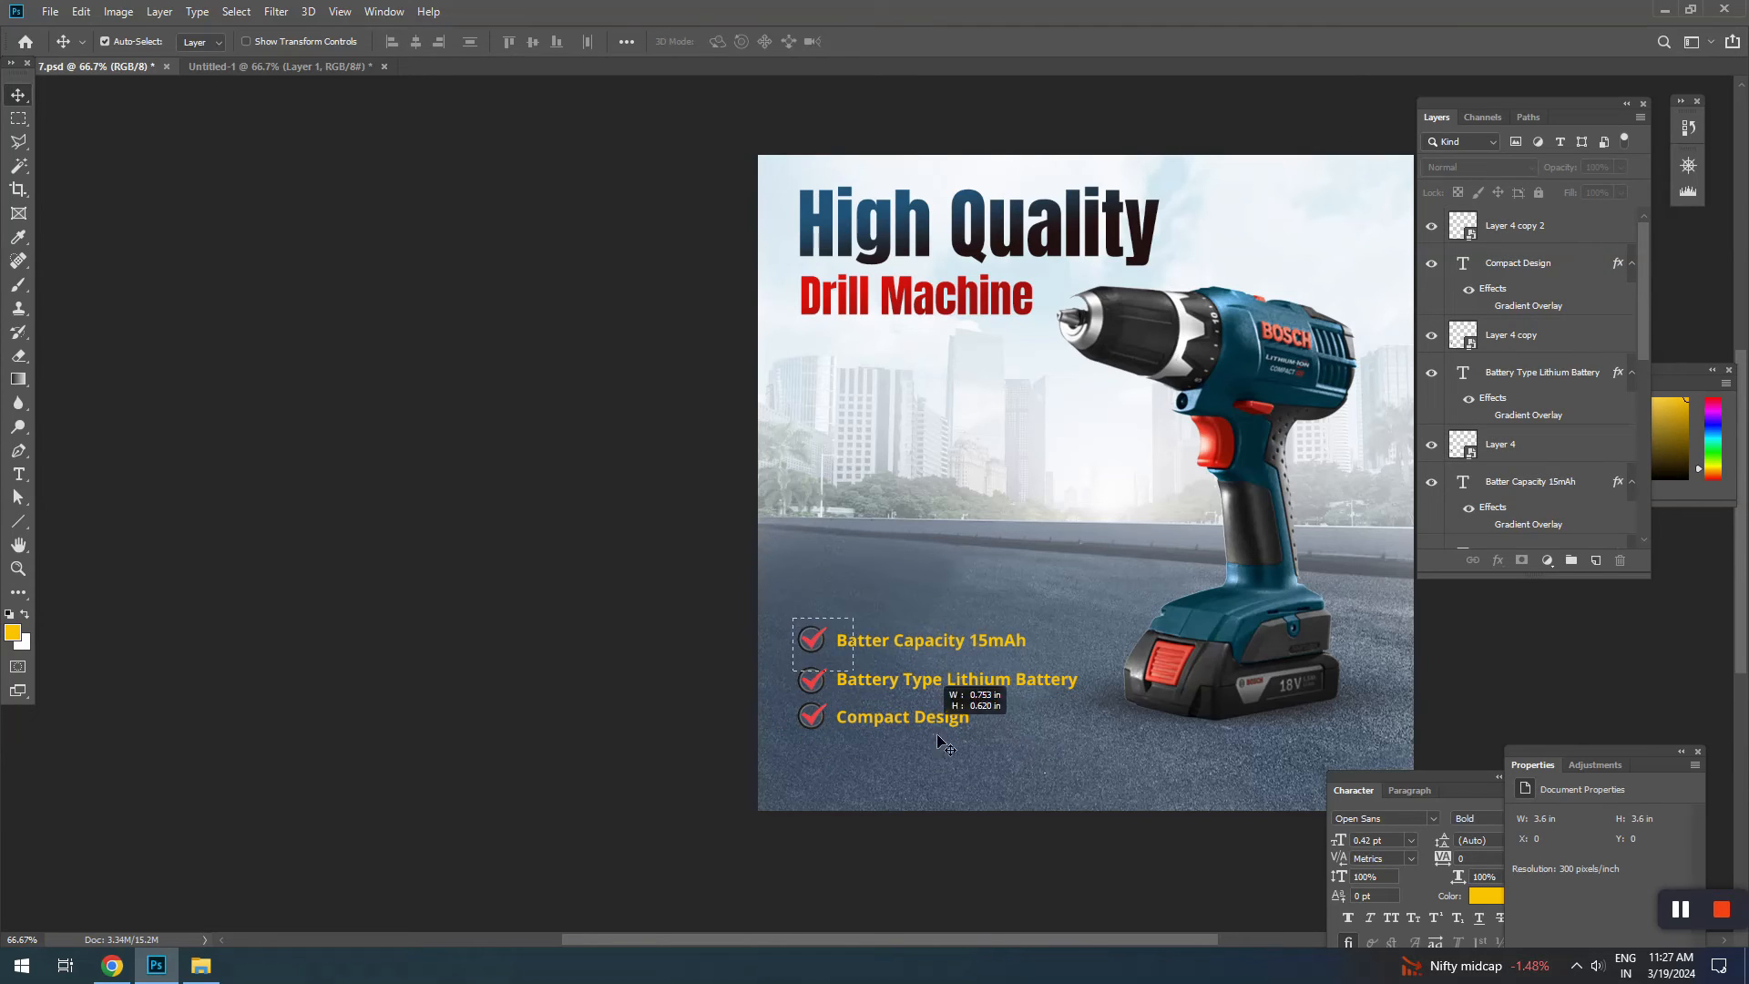
Step: Scale all three feature lines and their tick marks together to about 105.7% and move them slightly up
left_click_drag(936, 734, 1093, 734)
key("ctrl+t")
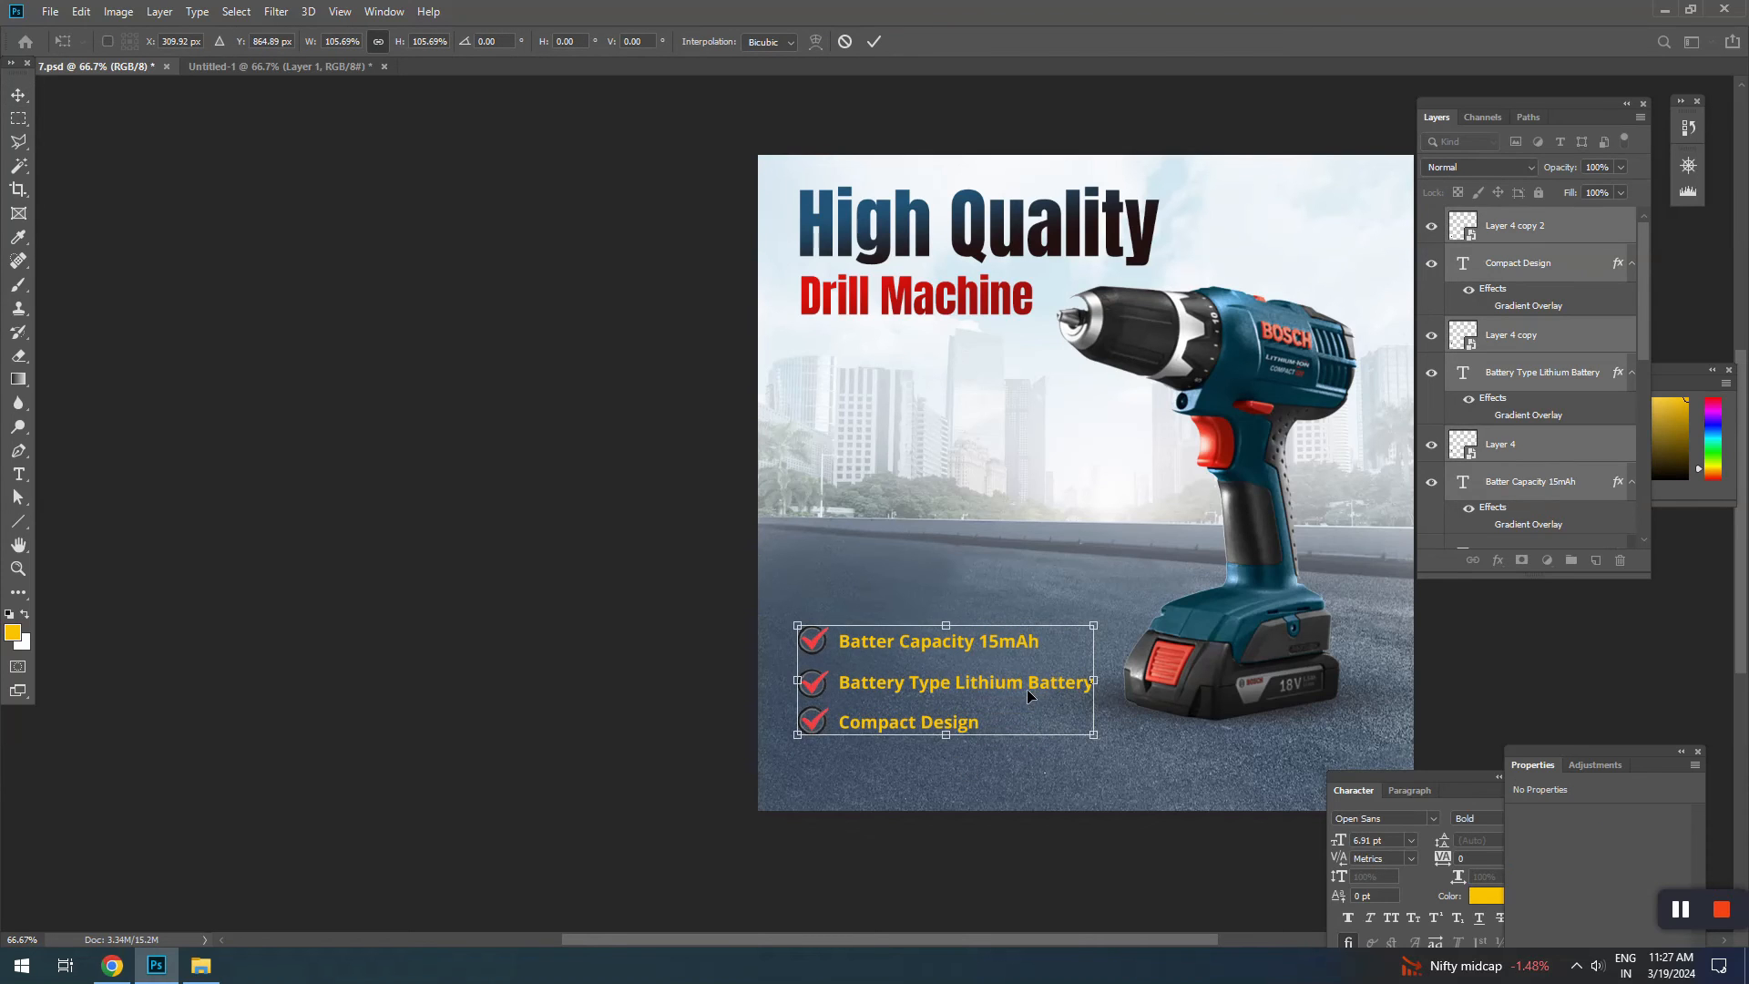
left_click_drag(1026, 689, 1025, 674)
key("Return")
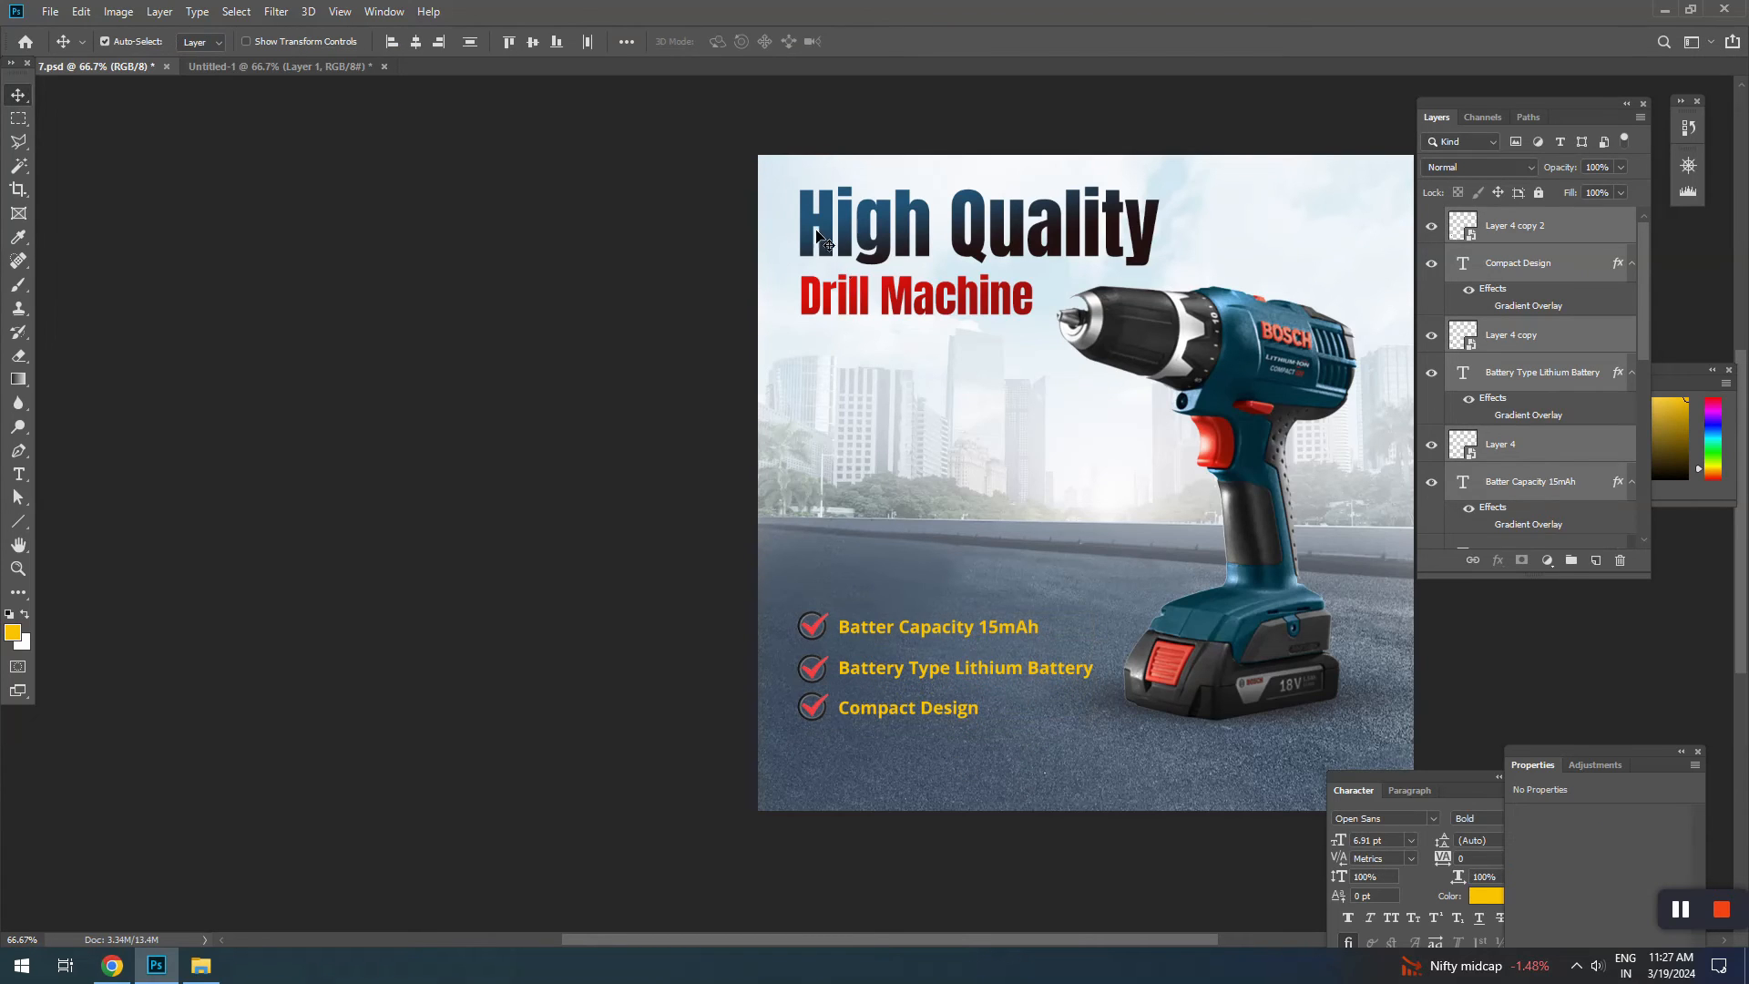
Step: Shift the "High Quality" and "Drill Machine" headings together slightly closer to the post's left edge
left_click_drag(817, 231, 861, 293)
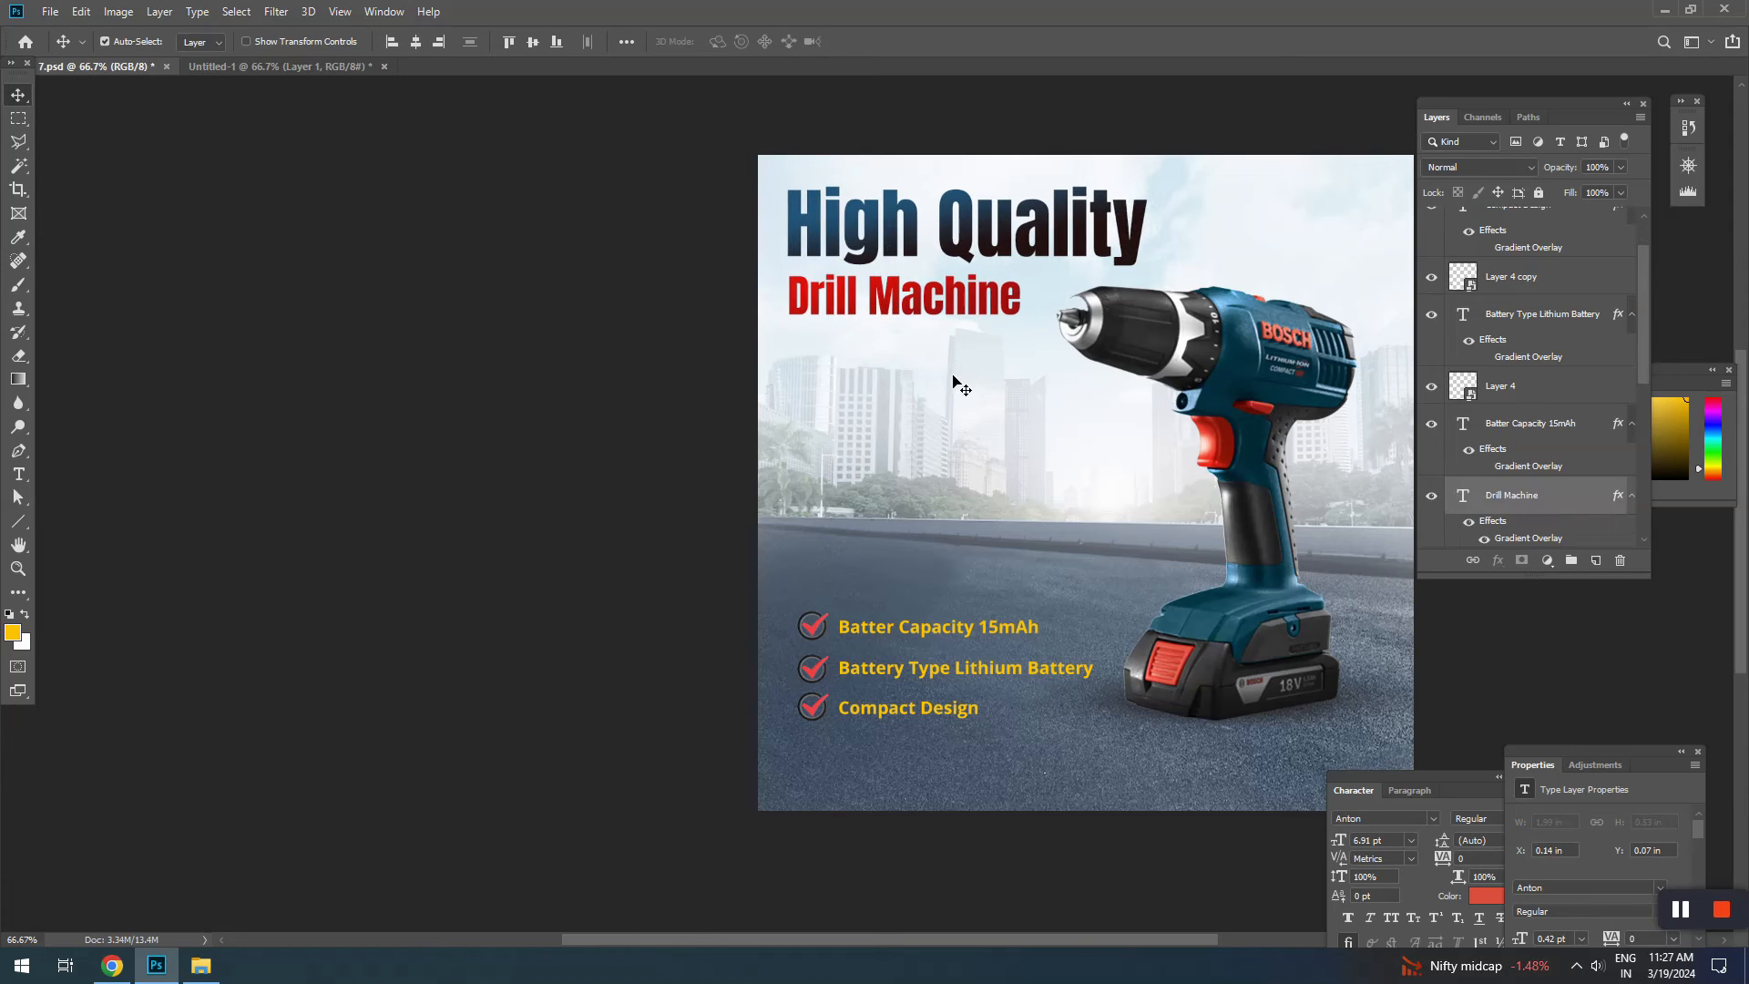
key("Right")
key("Right")
key("Down")
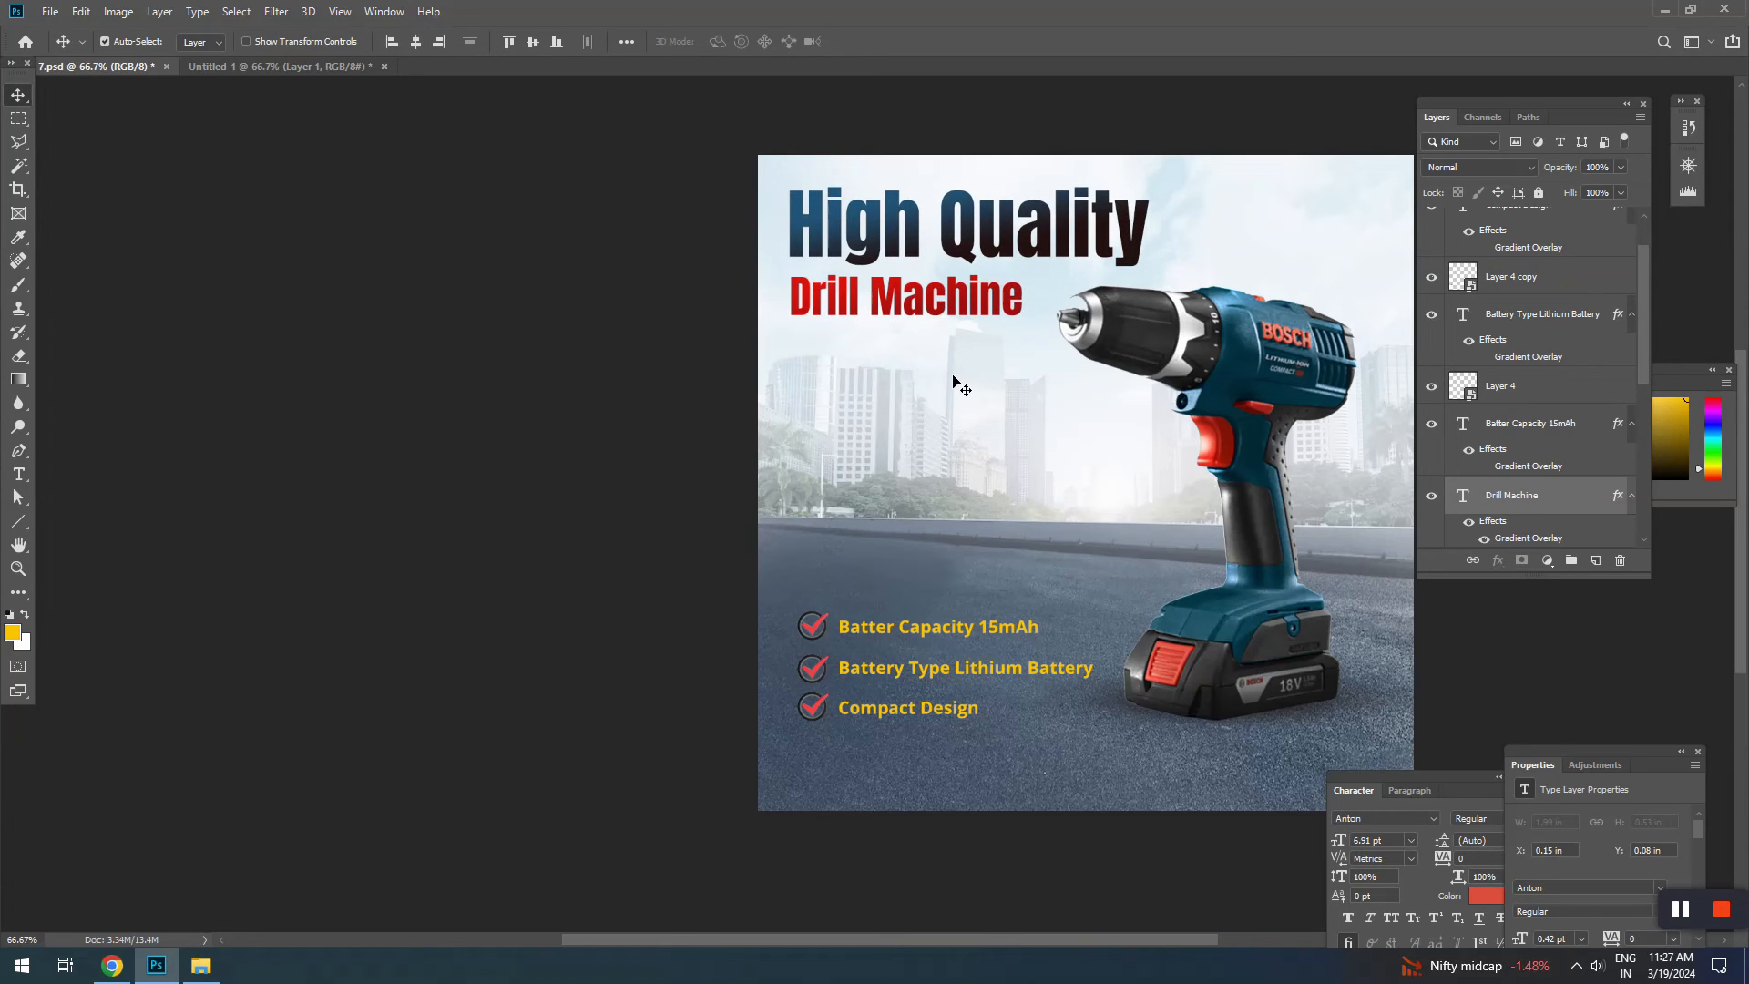
Step: Move the drill and its shadow layer together down and slightly left on the road
left_click(1166, 745)
left_click_drag(1192, 587, 1192, 618)
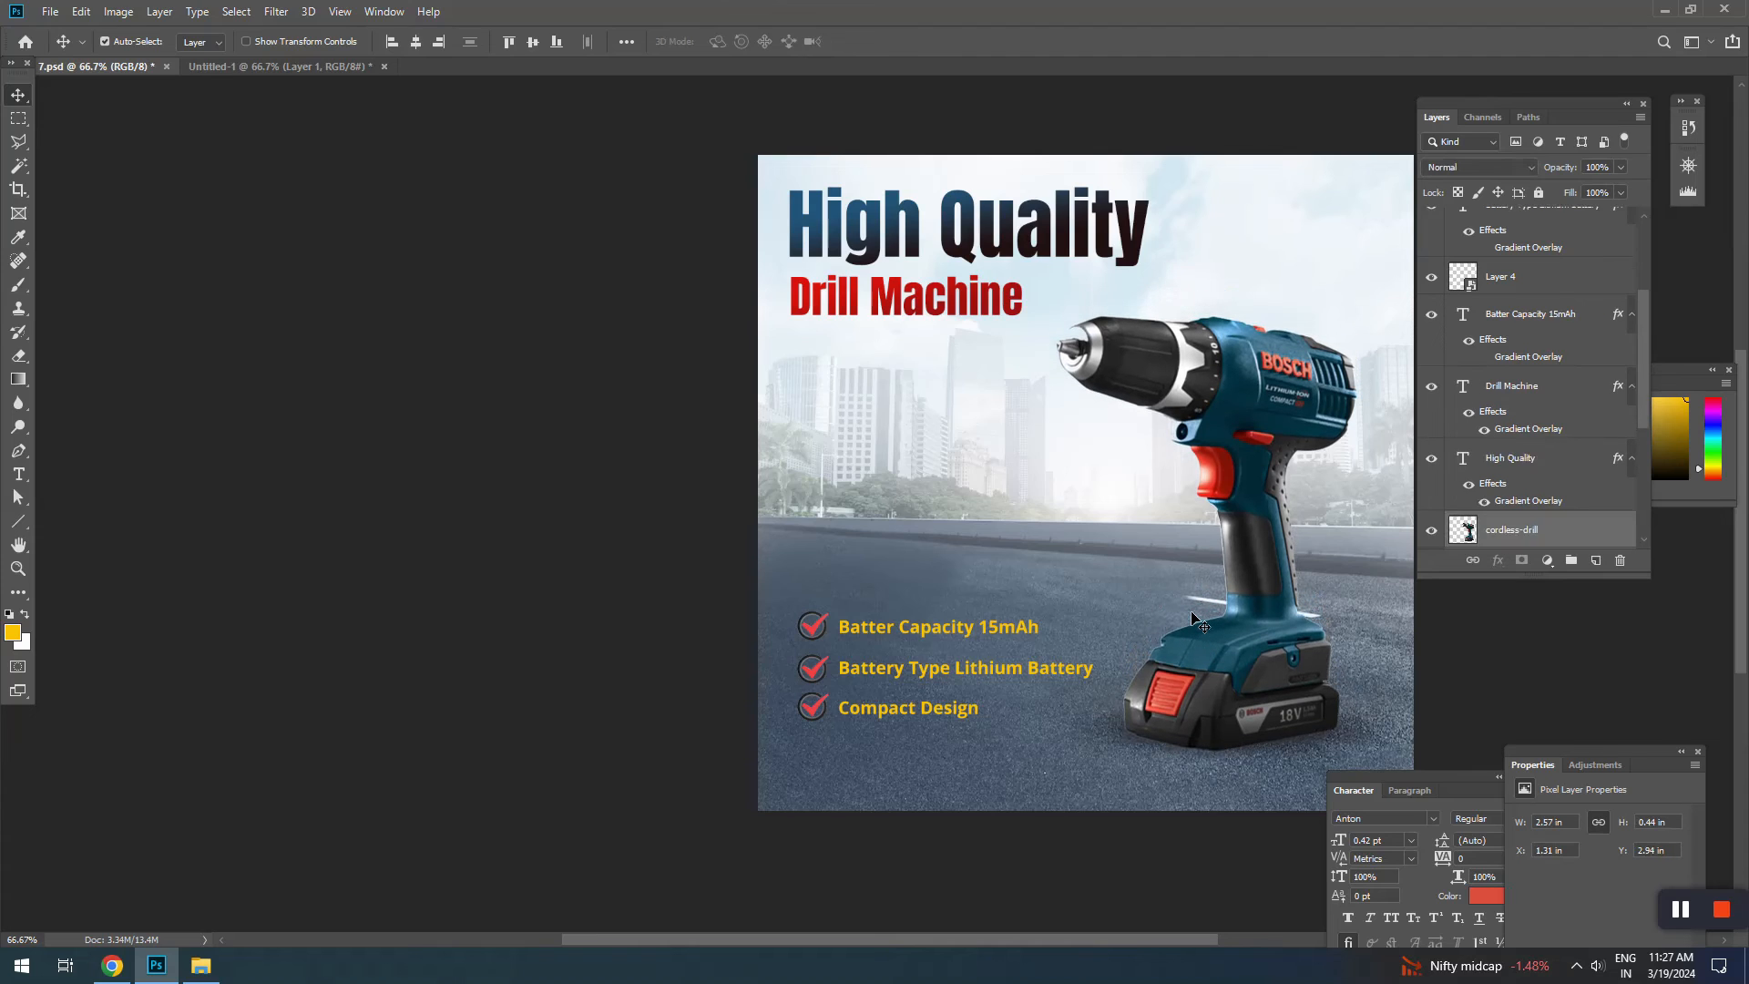
key("shift+Left")
key("Left")
key("Down")
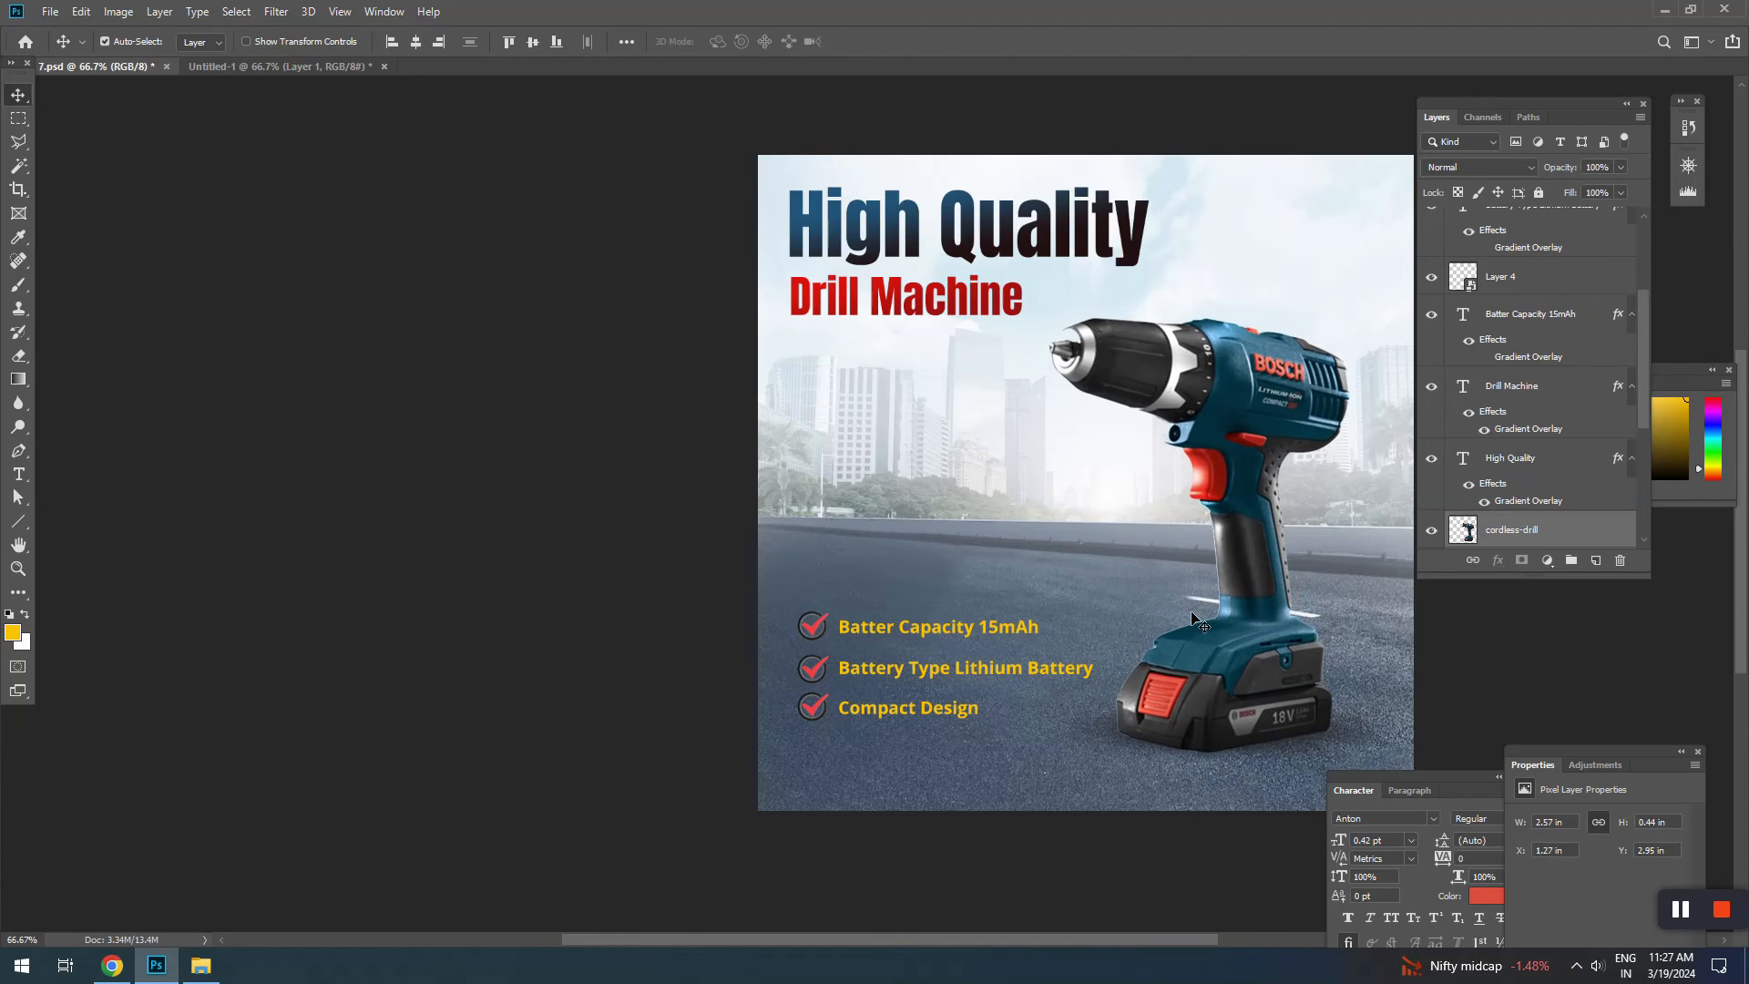
Step: Nudge both headings down and enlarge the "Drill Machine" heading slightly
left_click_drag(913, 452, 854, 181)
key("shift+Down")
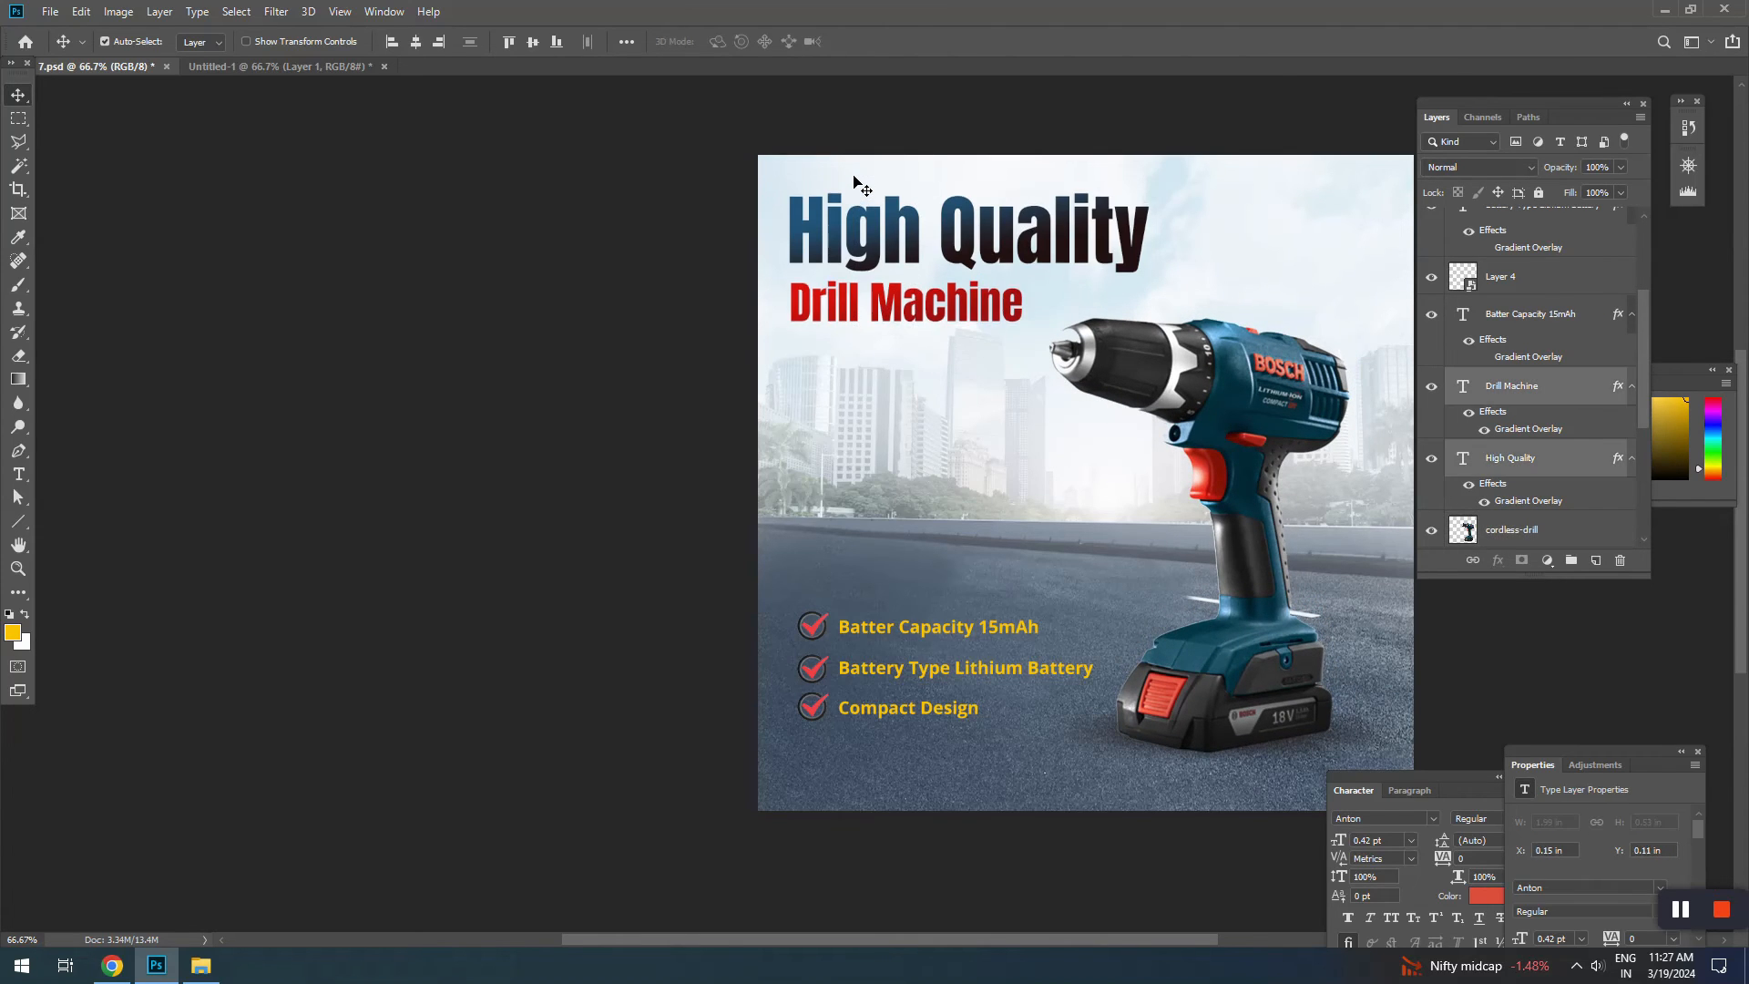
left_click(1054, 355)
left_click(1009, 308)
key("ctrl+t")
left_click_drag(1023, 335, 1046, 337)
key("Return")
left_click(971, 456)
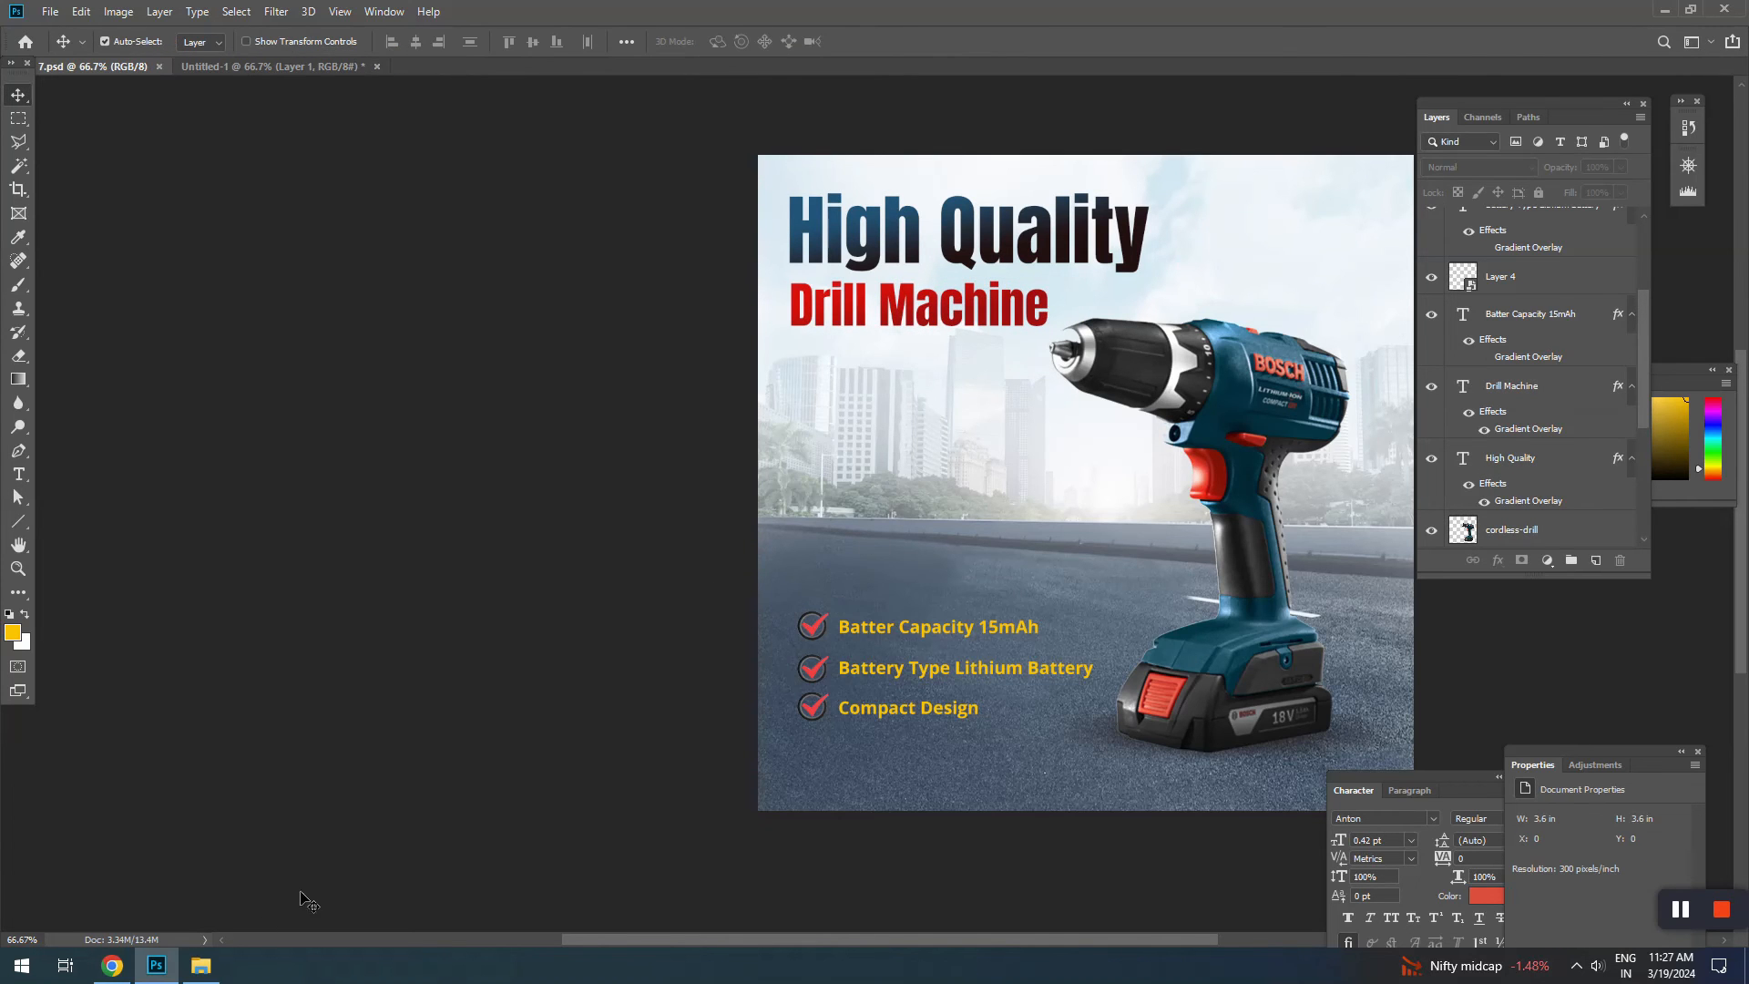
Step: Switch to Chrome and search Google Images for "bosche logo"
left_click(113, 966)
left_click(387, 19)
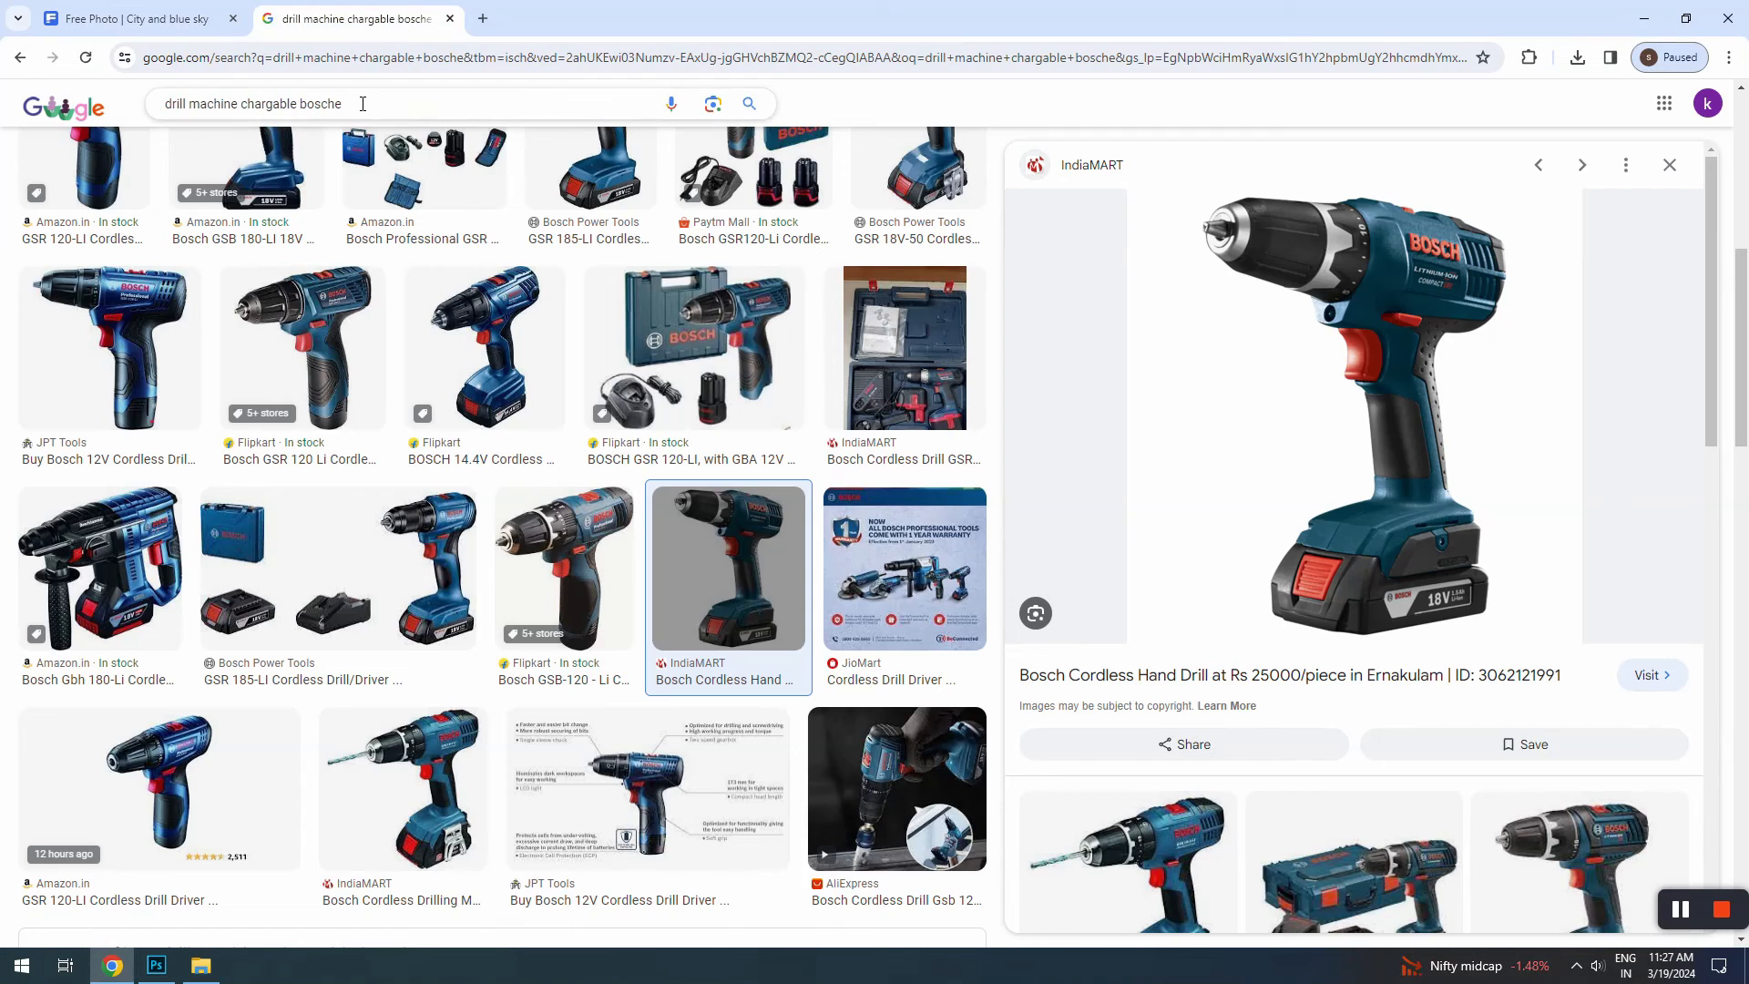
triple_click(361, 102)
type("bos")
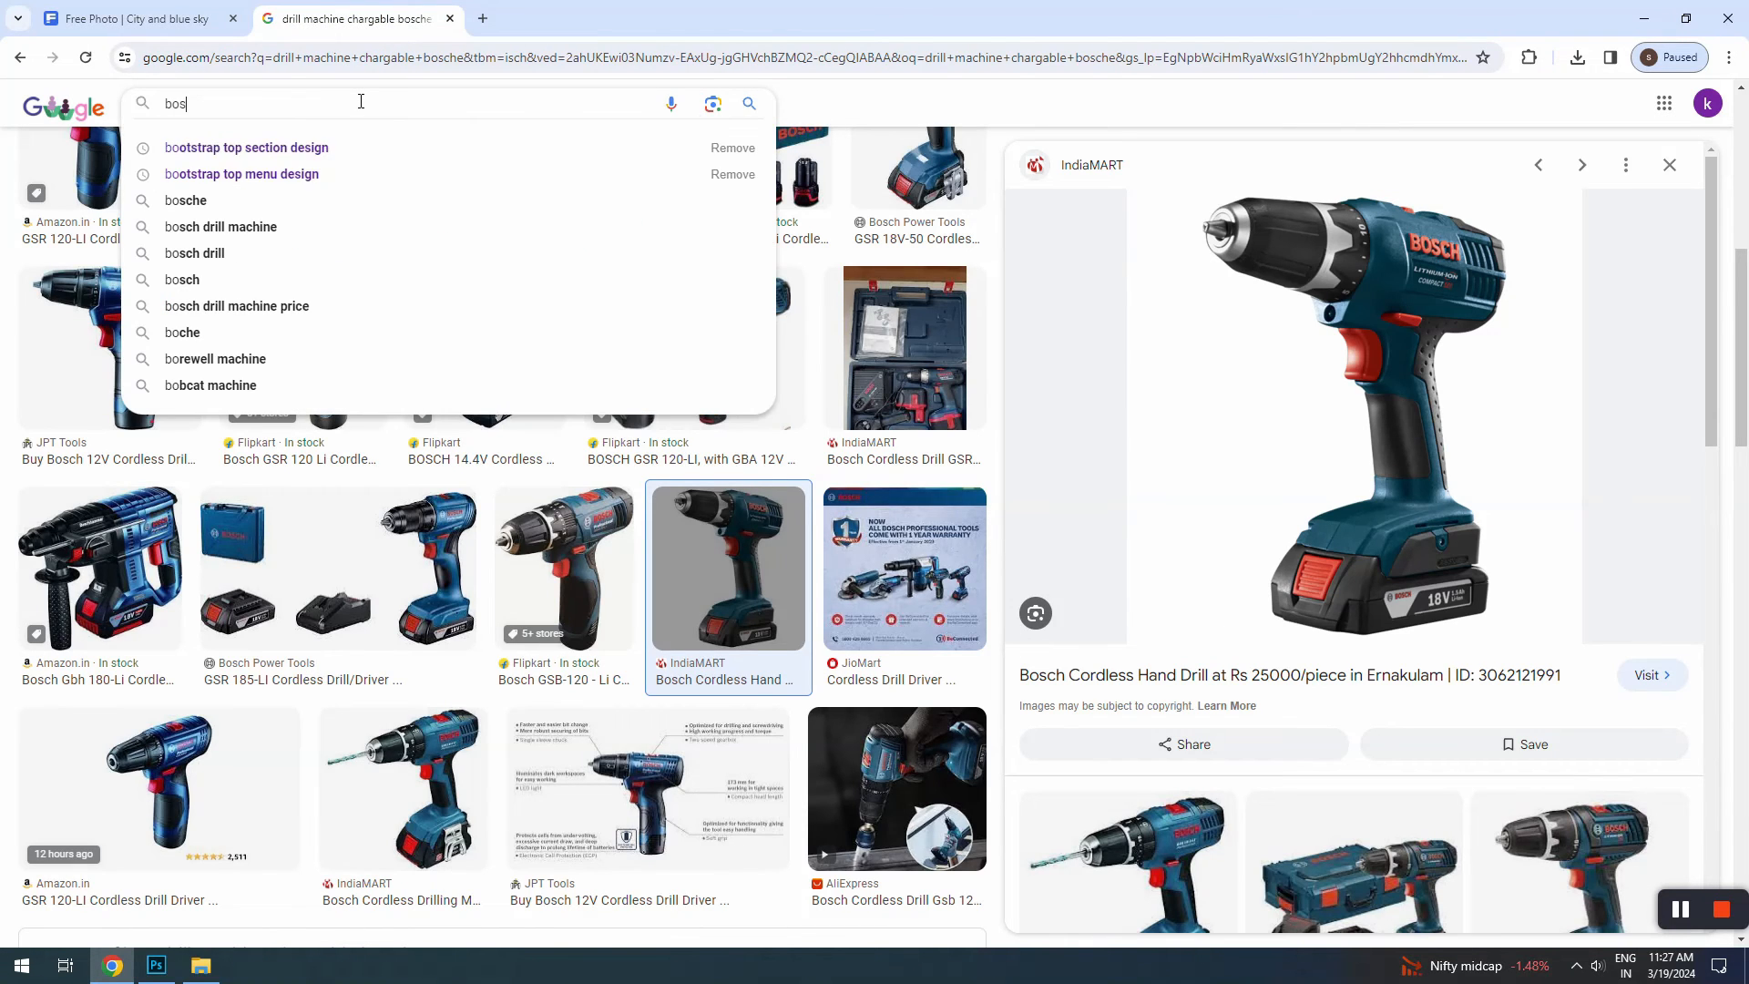
type("che logo")
key("Return")
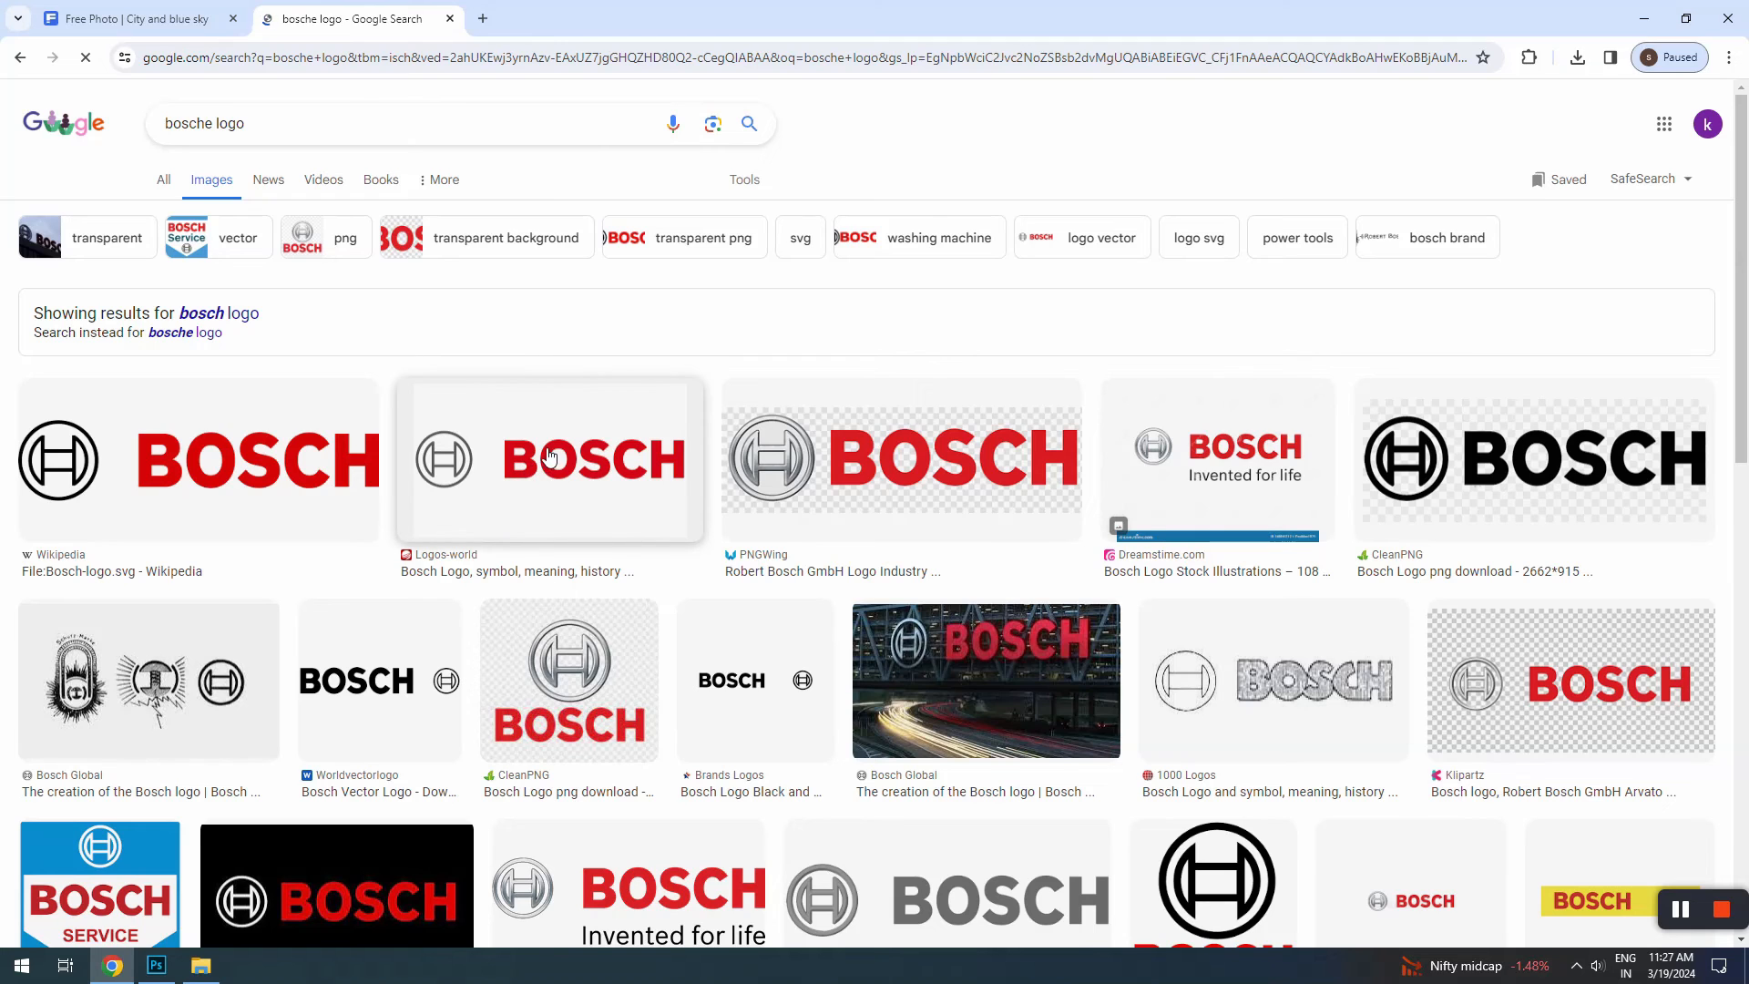
Step: Open the Logos-world result with the gray emblem and red BOSCH lettering and copy its image
left_click(549, 474)
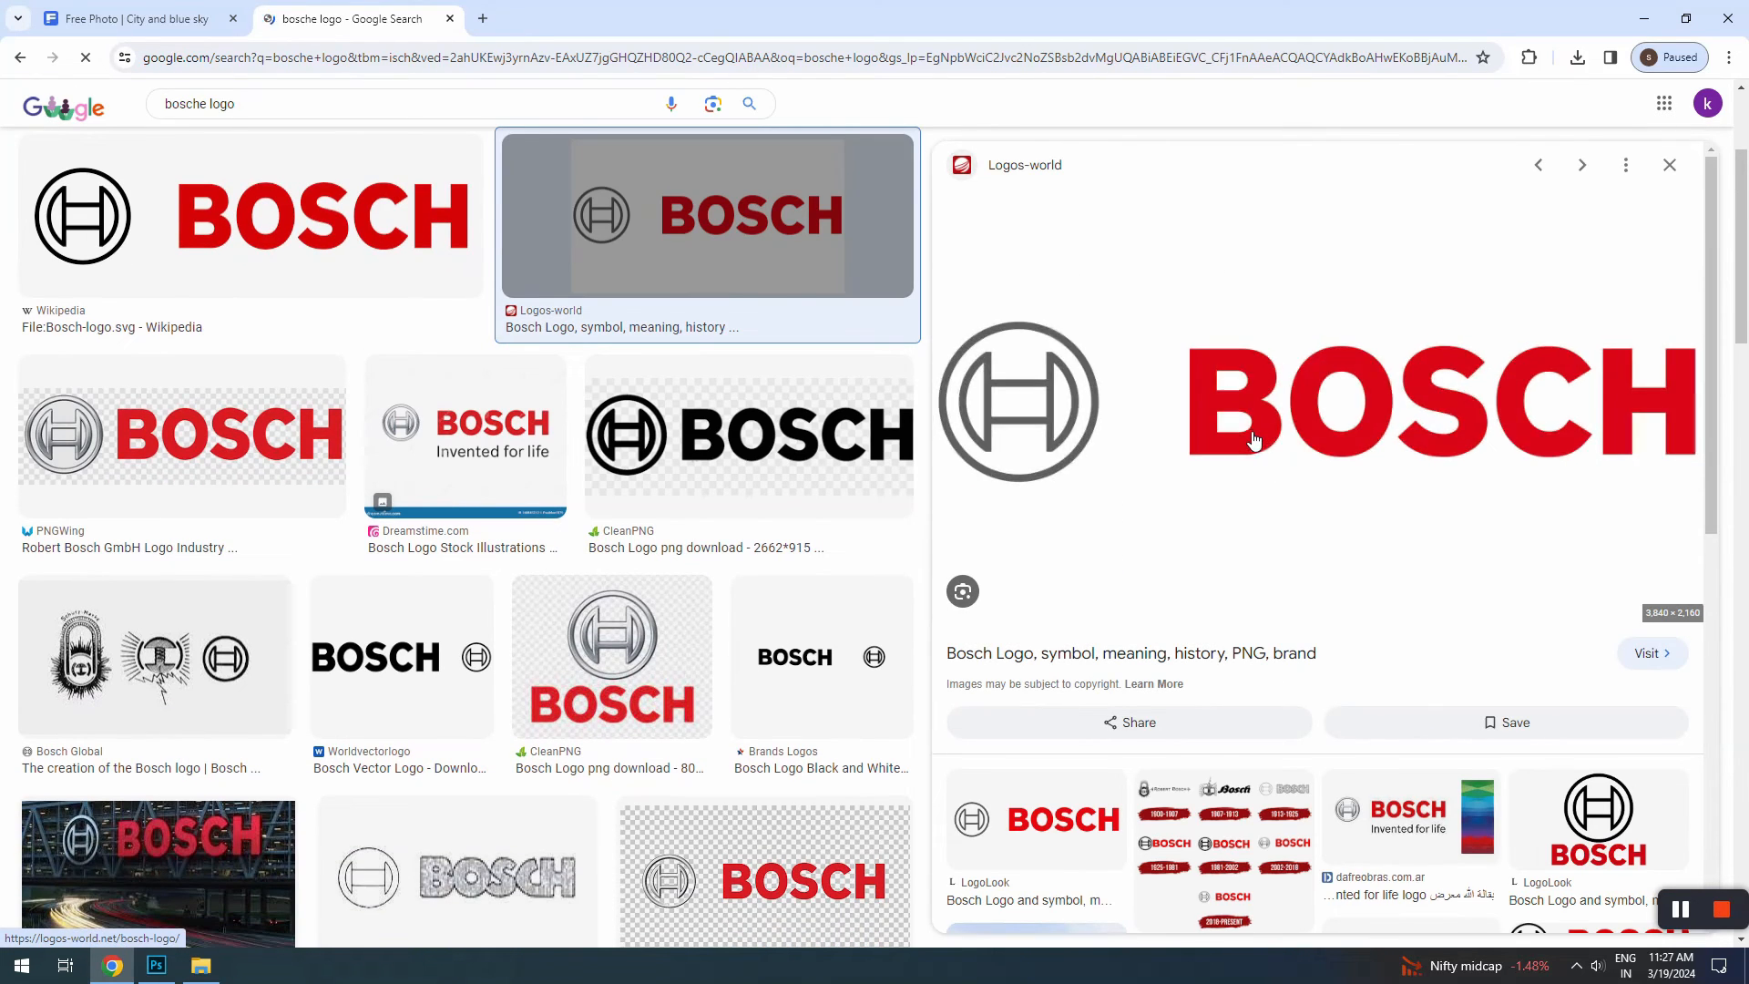
right_click(1252, 428)
left_click(1311, 685)
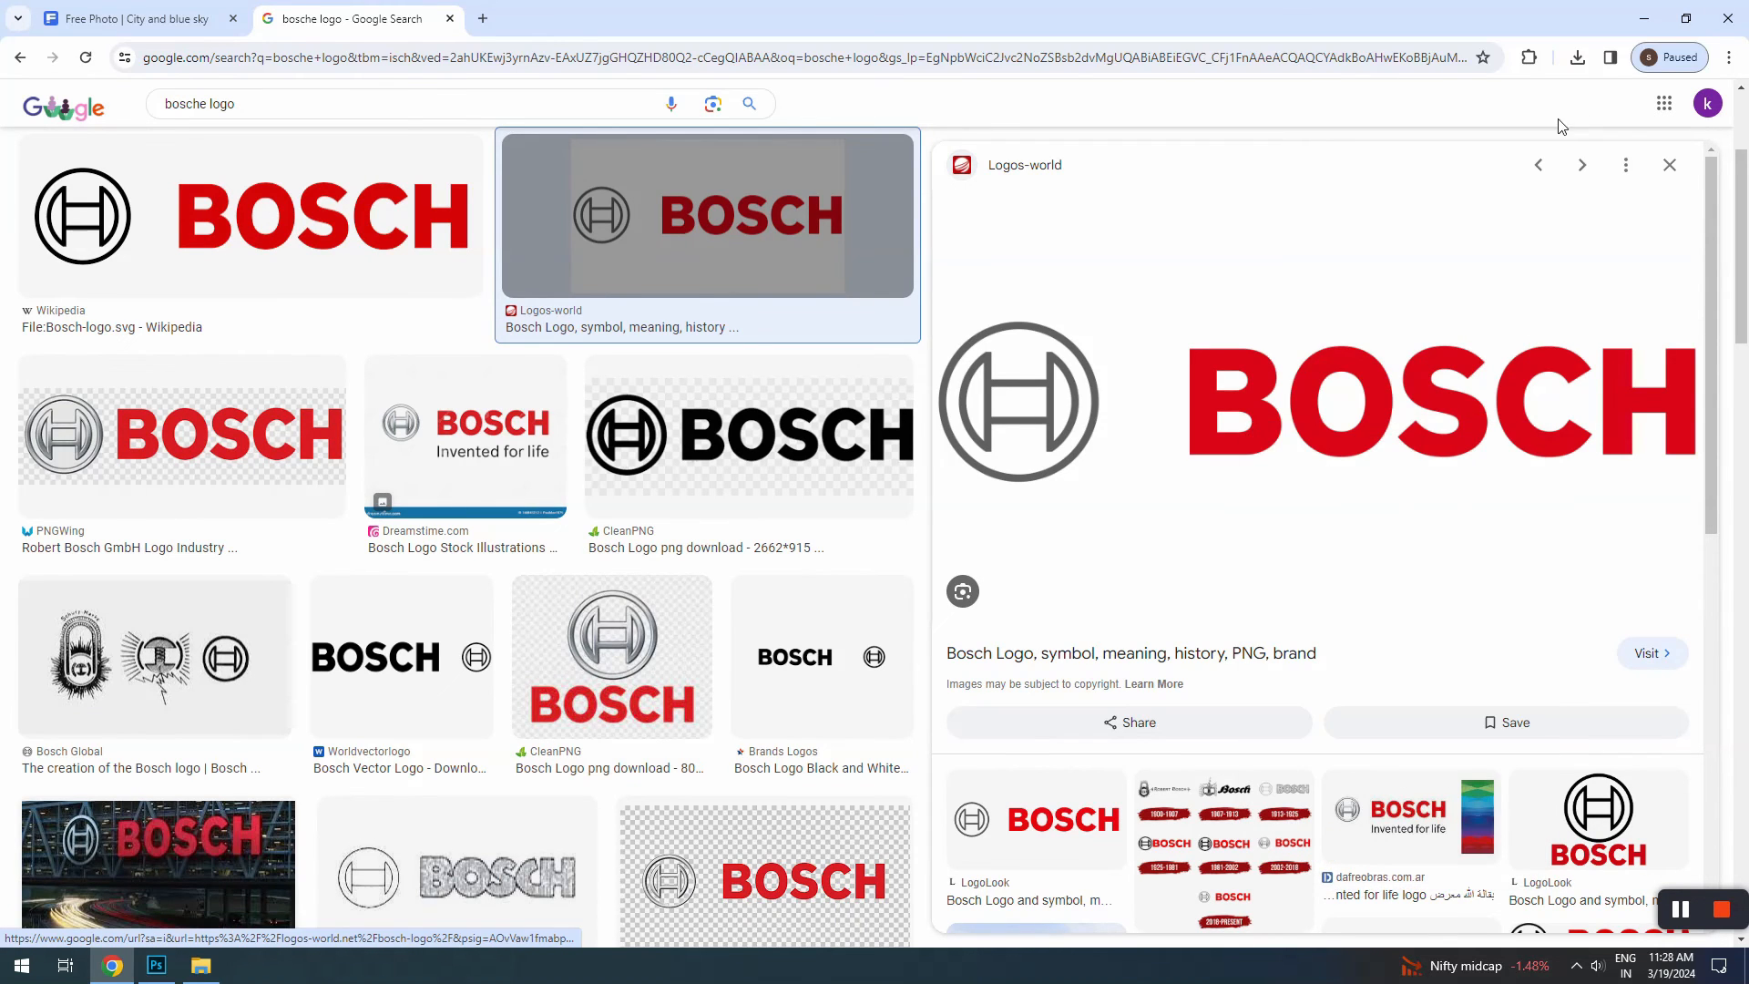
Step: Switch back to Photoshop, create a new document at the copied image's size and paste the Bosch logo
left_click(1647, 18)
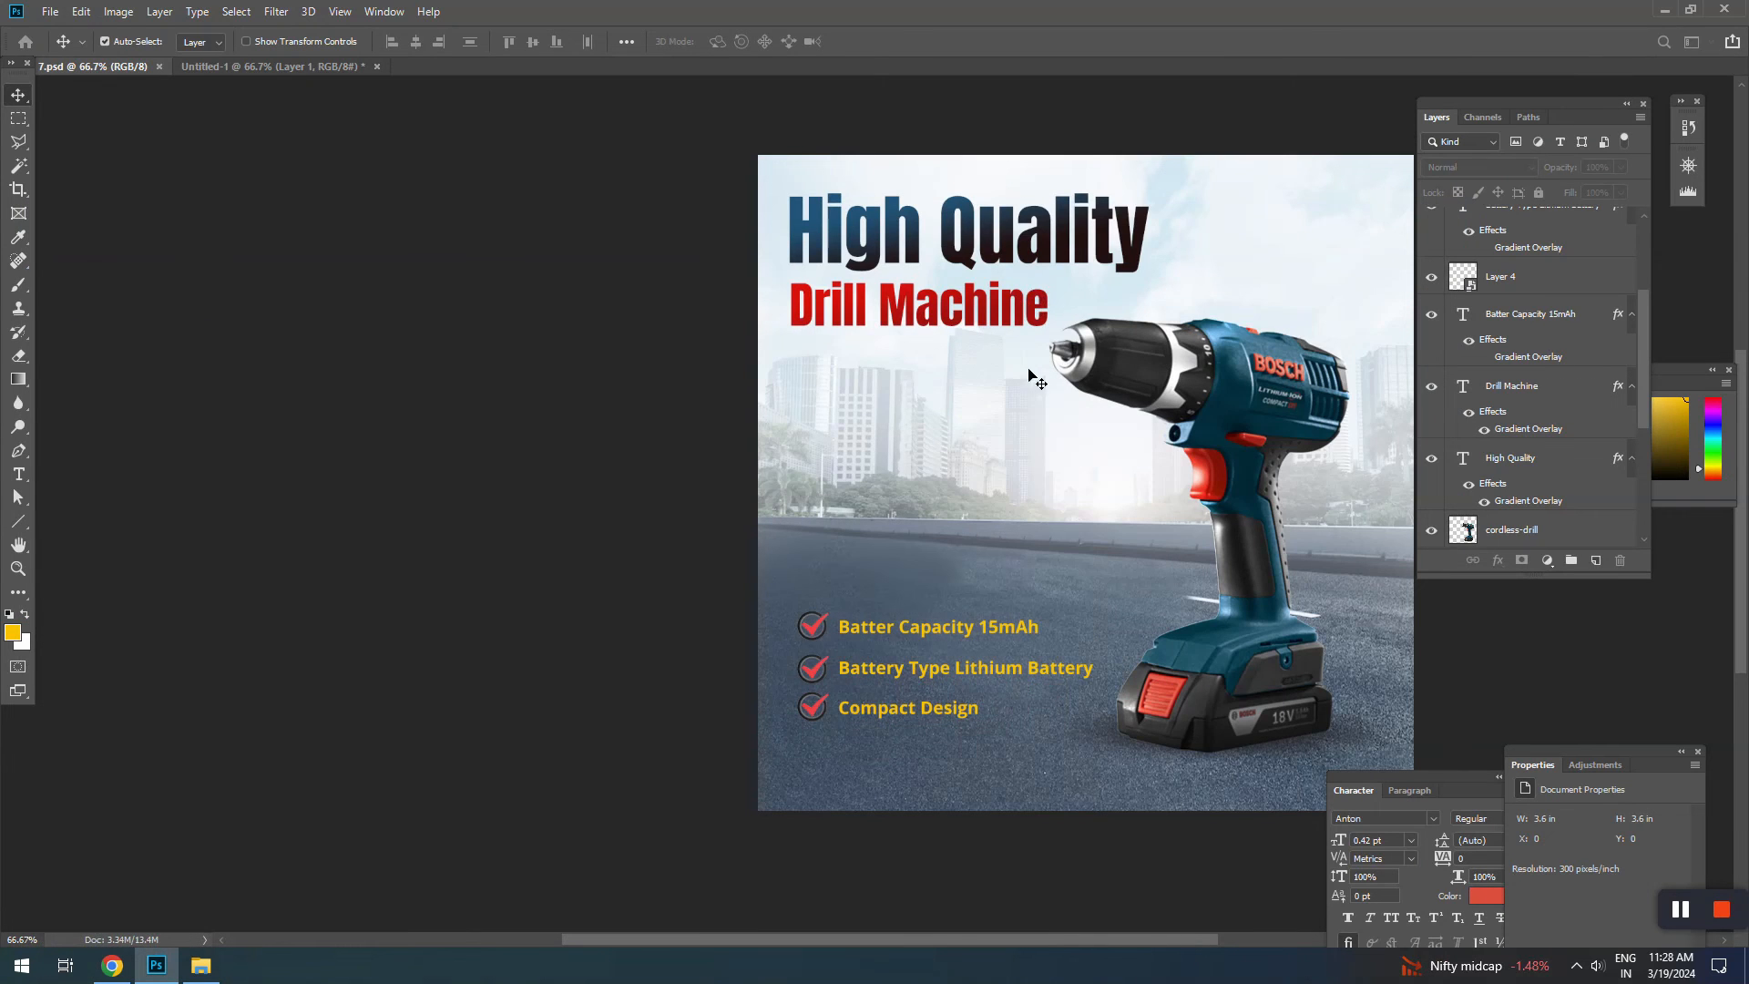
key("ctrl+n")
key("Return")
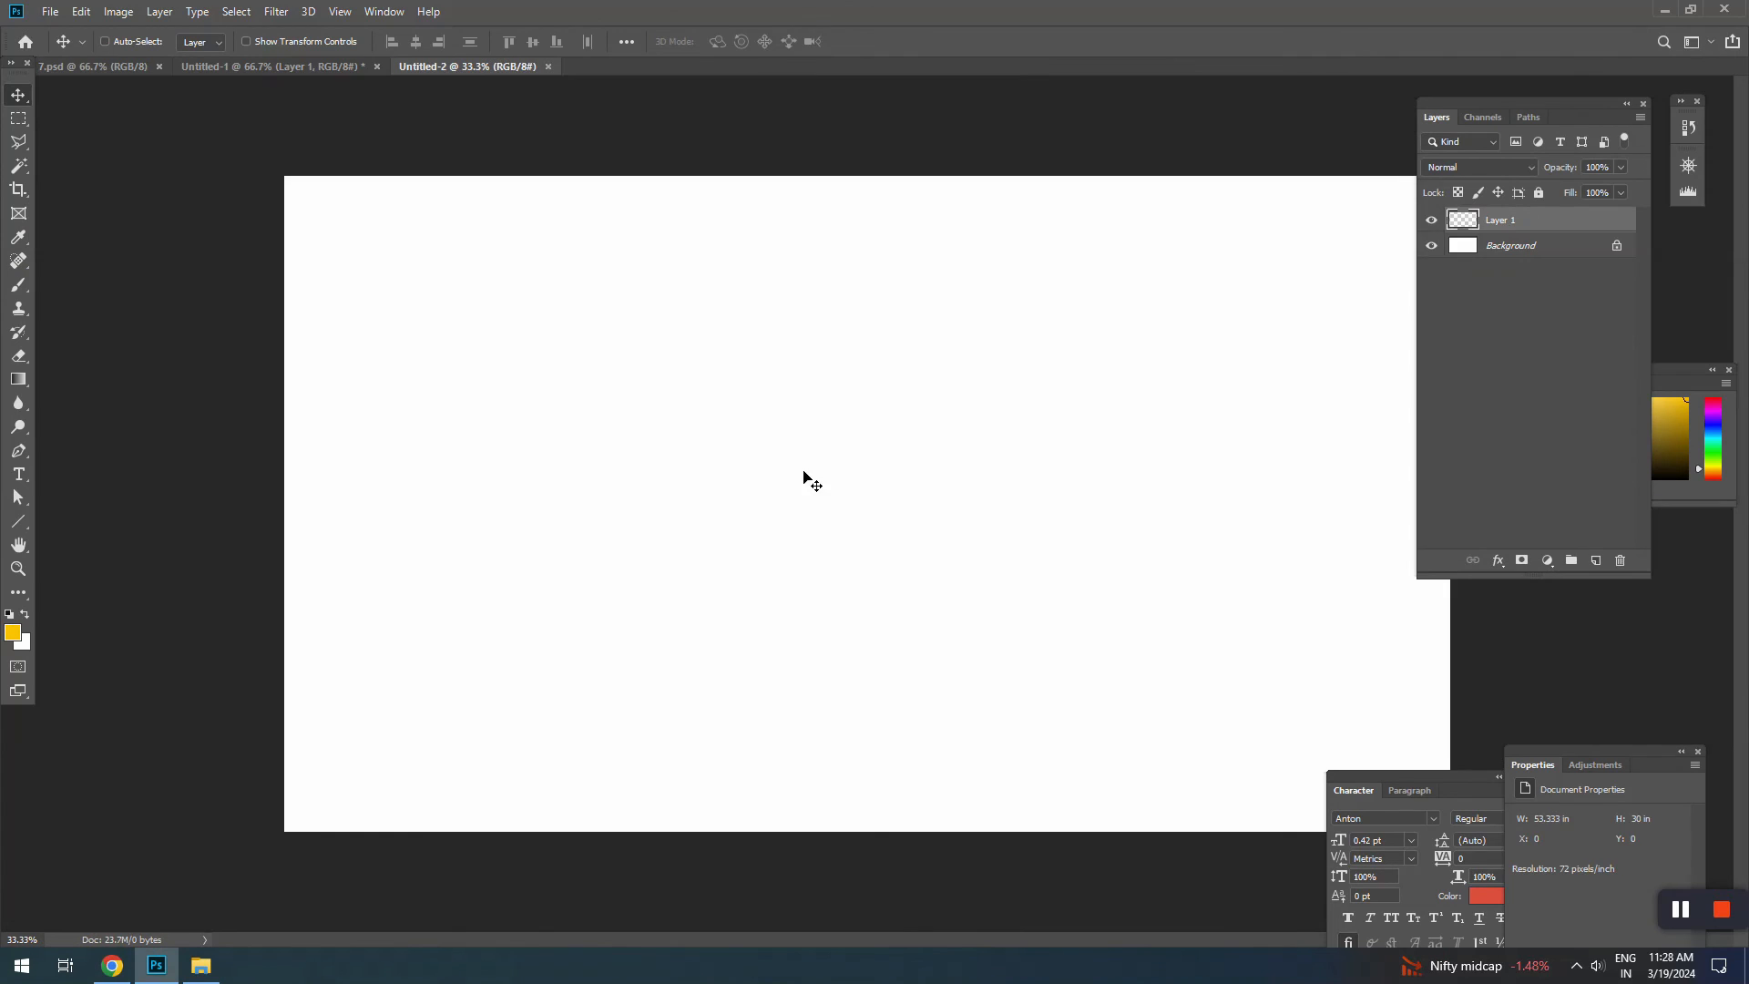
key("ctrl+v")
Step: Select all the white around the logo with the Magic Wand, Contiguous off, then invert the selection and copy the logo
key("w")
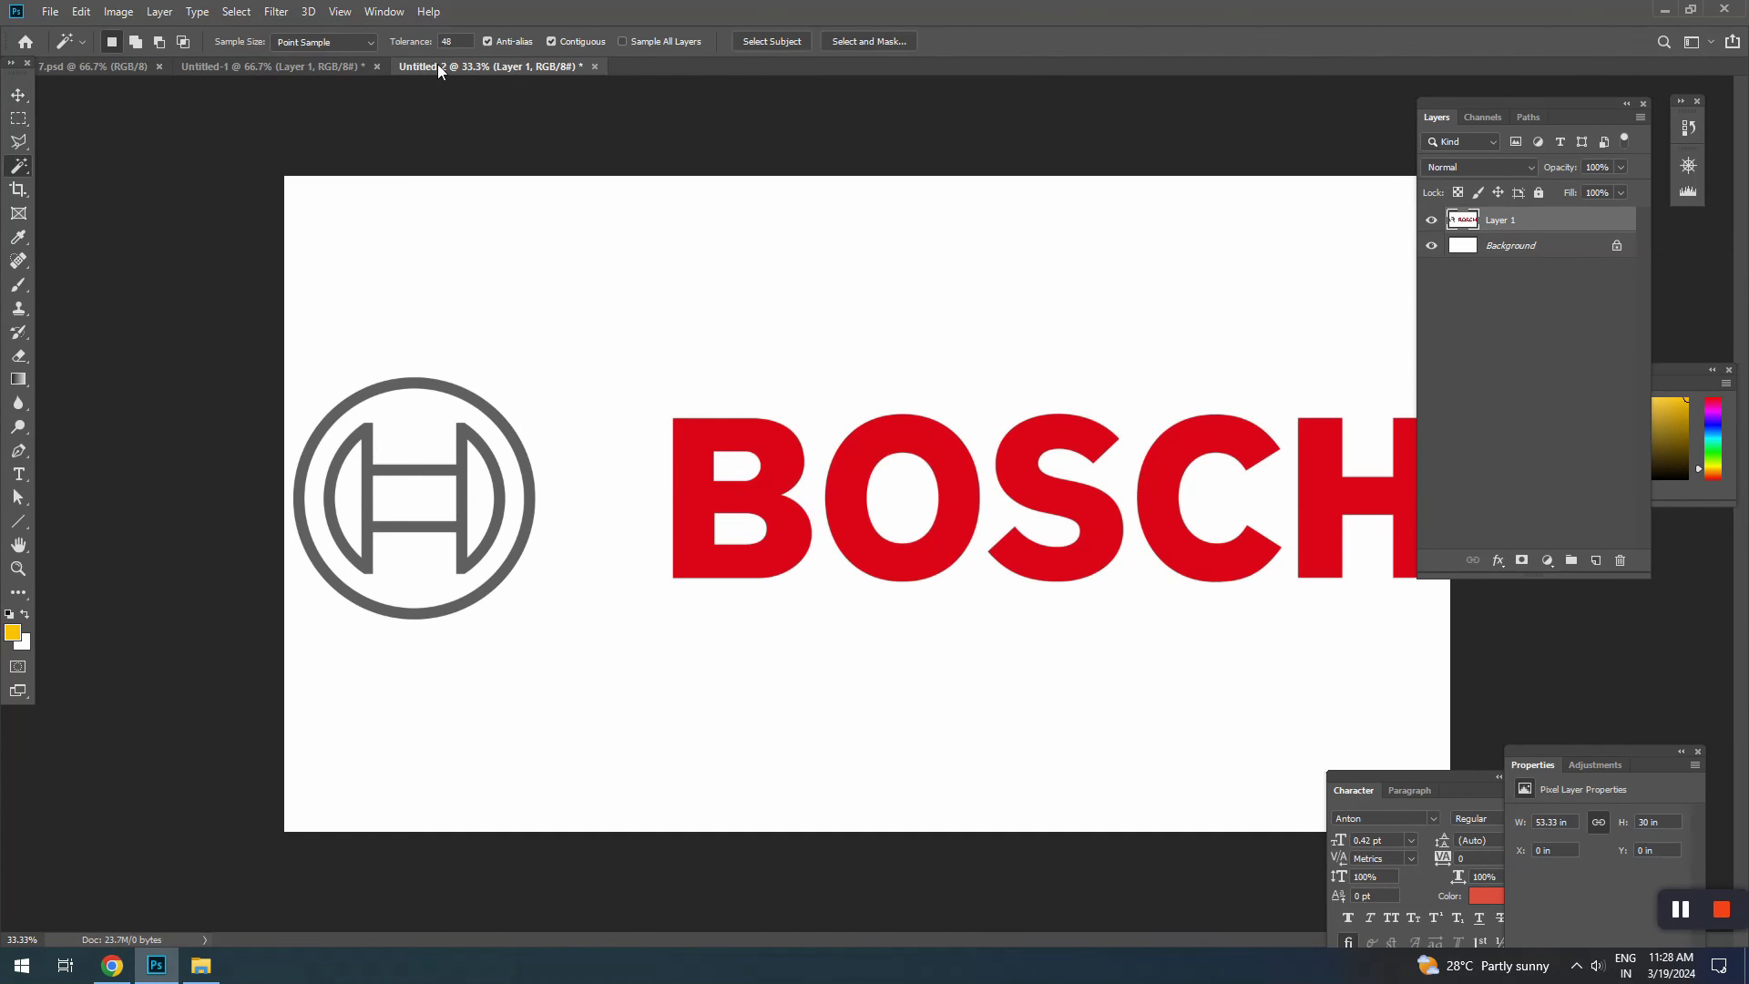
left_click(577, 337)
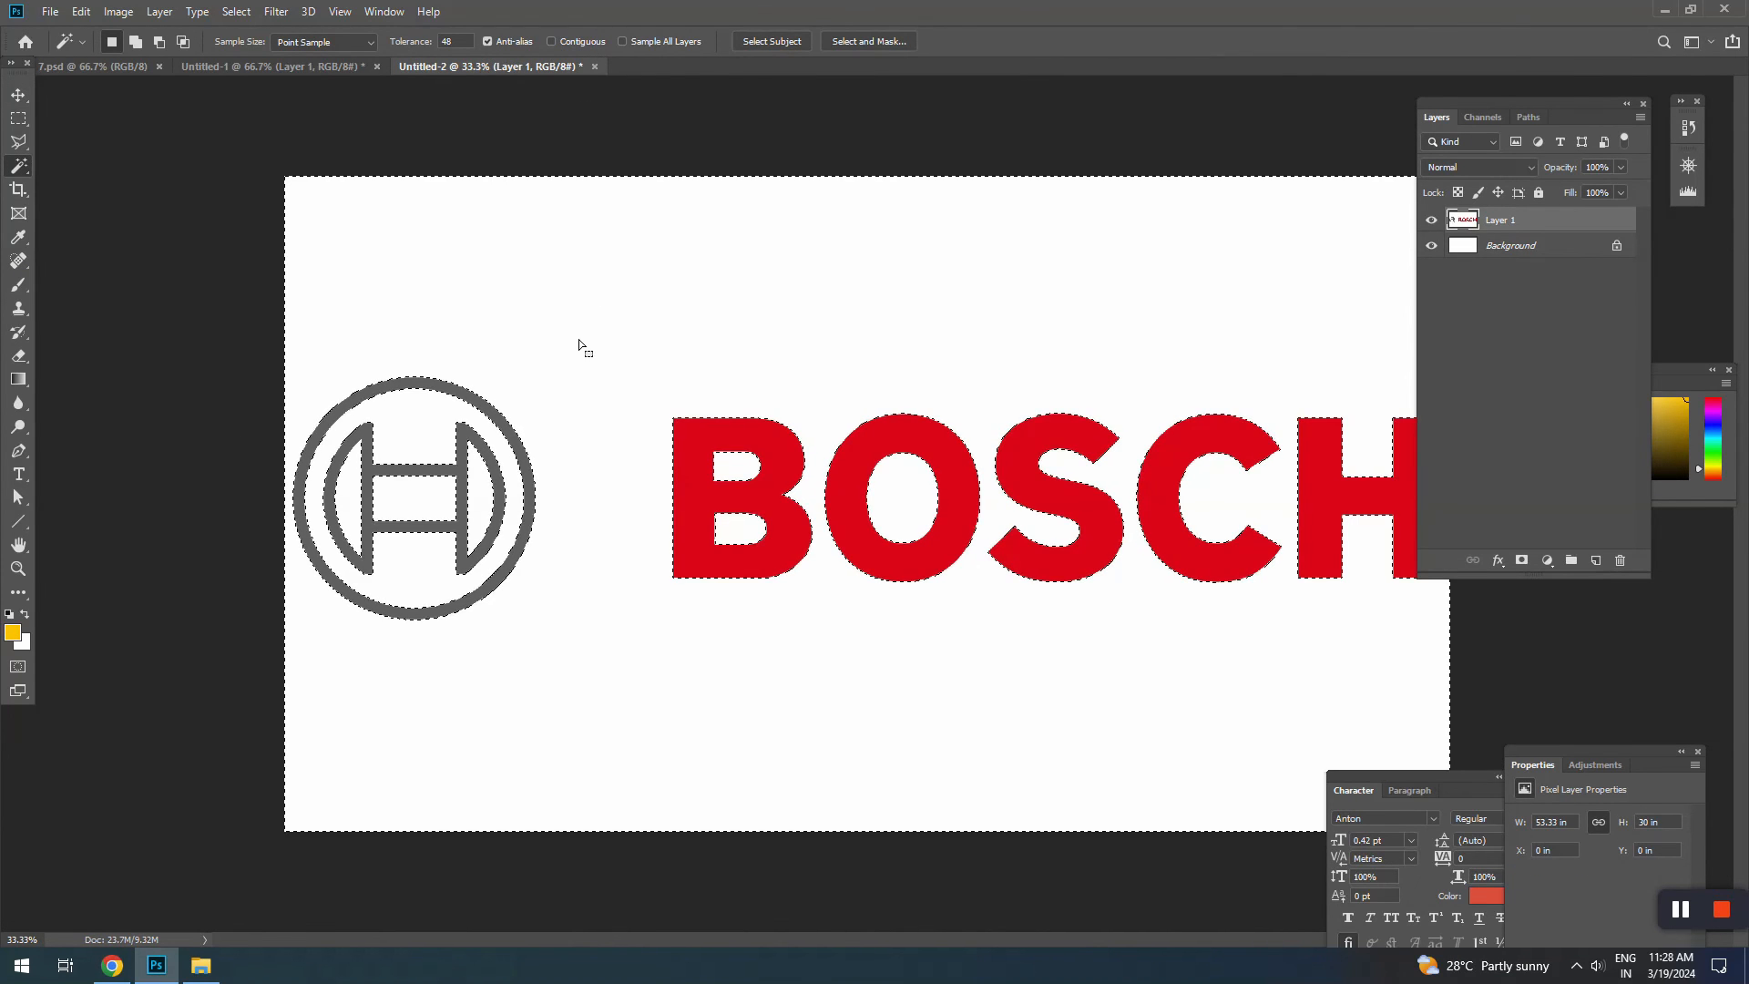
right_click(620, 336)
left_click(677, 577)
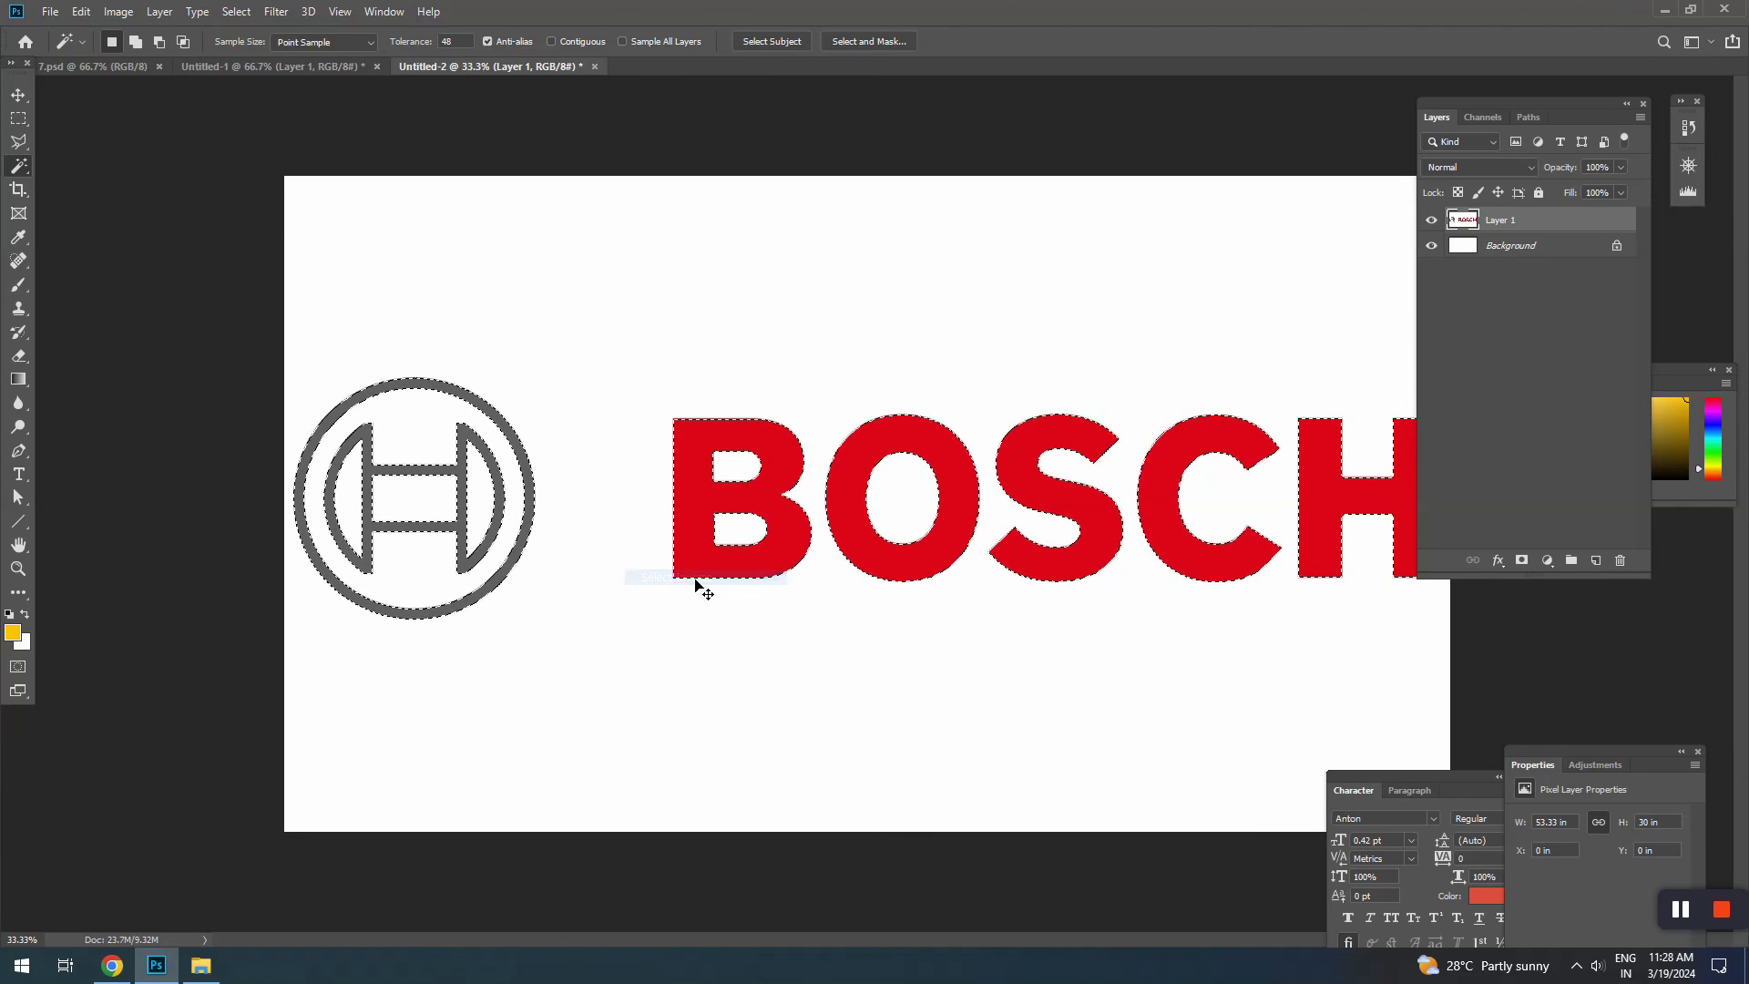
Step: Paste the cut-out Bosch logo into 7.psd and scale it down to about 39%
left_click(91, 67)
key("v")
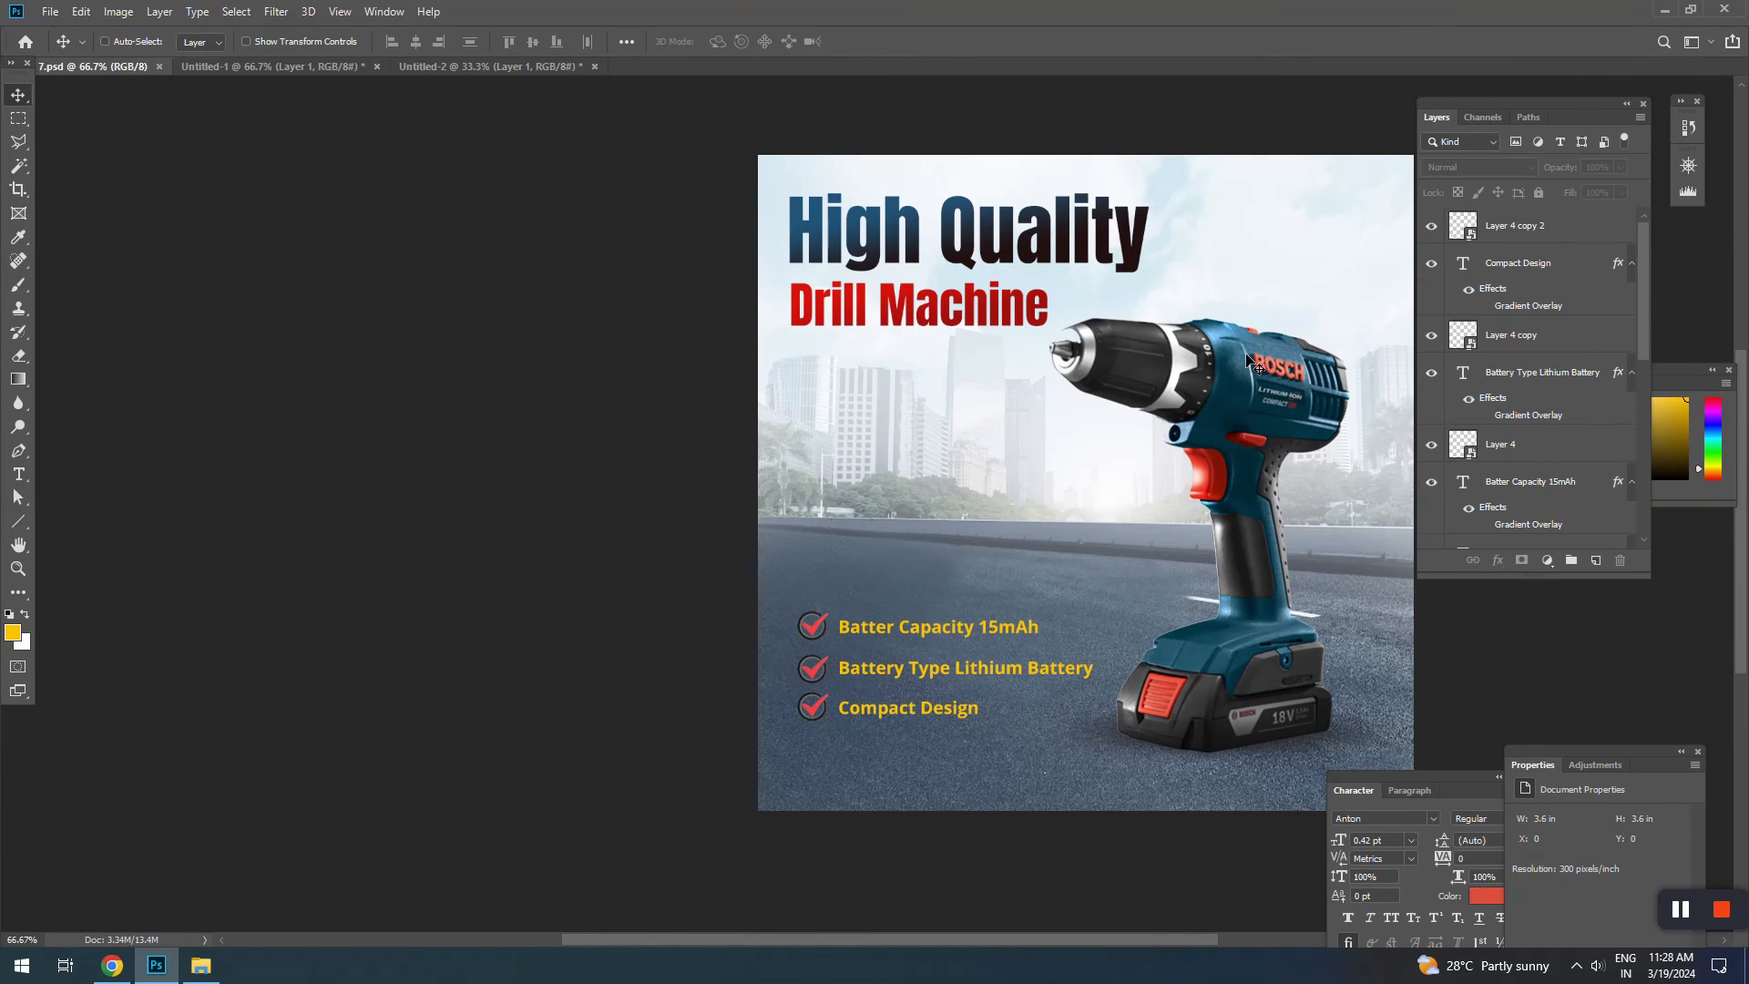
key("ctrl+v")
key("ctrl+t")
left_click_drag(753, 230, 1422, 524)
left_click_drag(1545, 656, 941, 357)
key("Return")
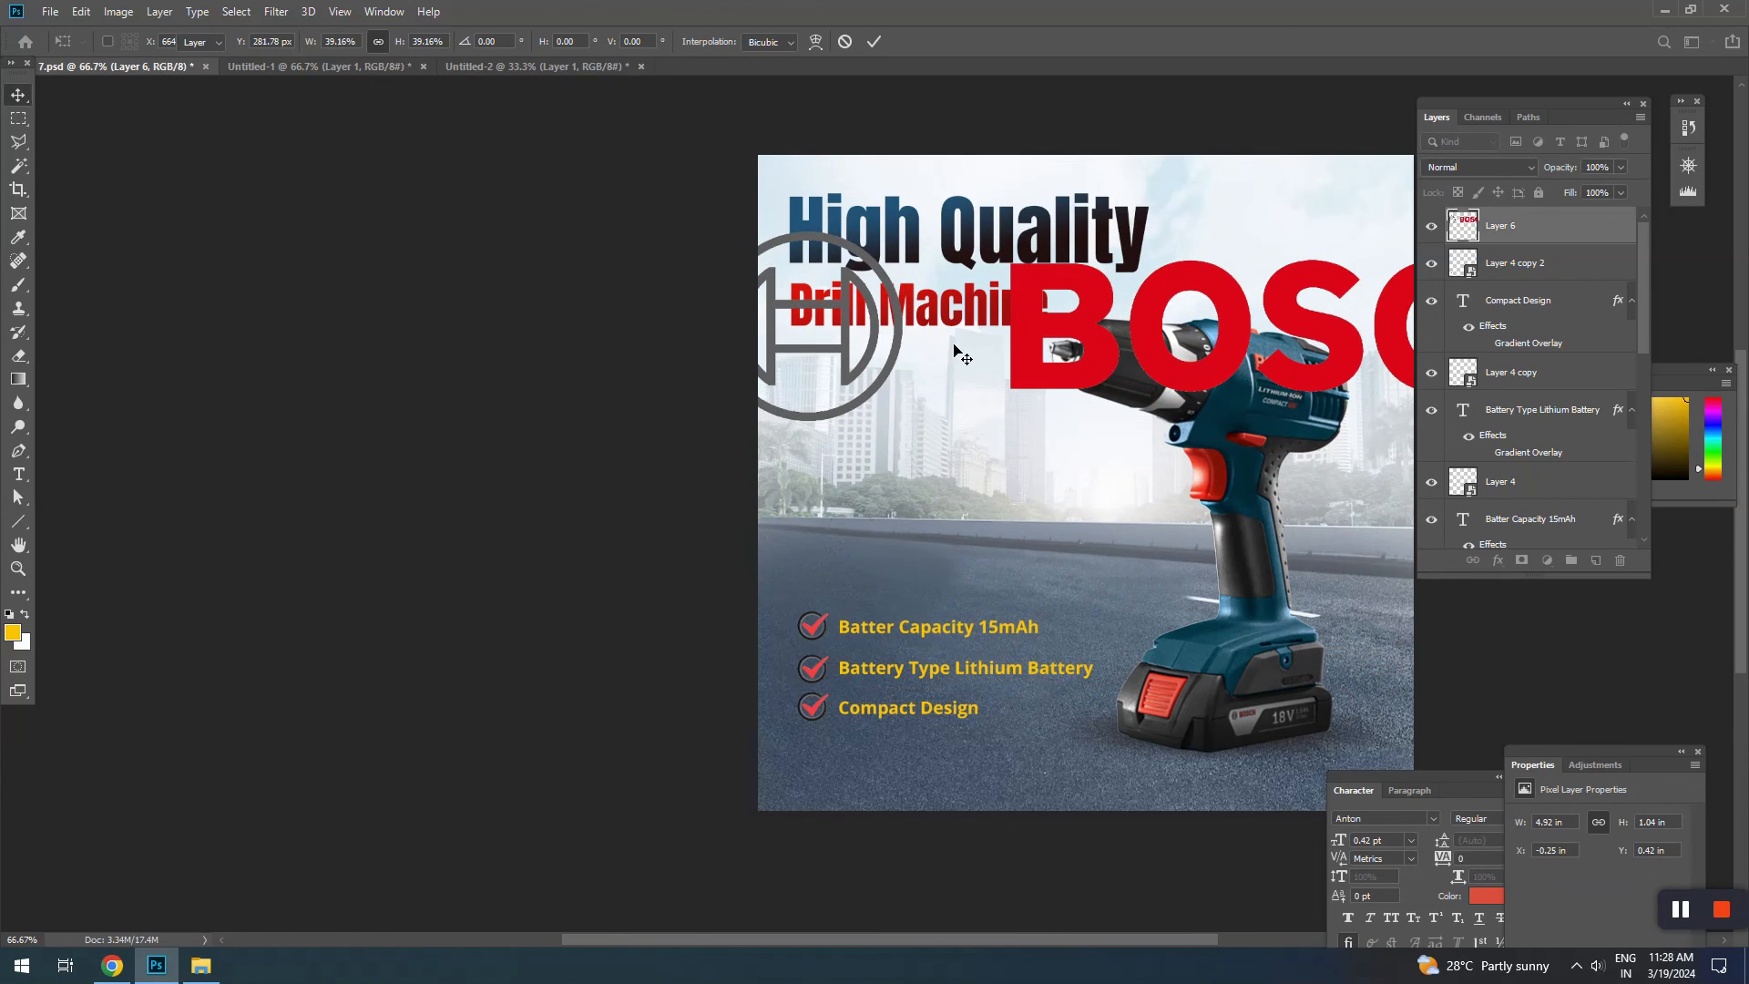
Step: Convert the logo layer to a smart object, scale it to about 19.5% and place it in the post's upper-right corner
right_click(1542, 243)
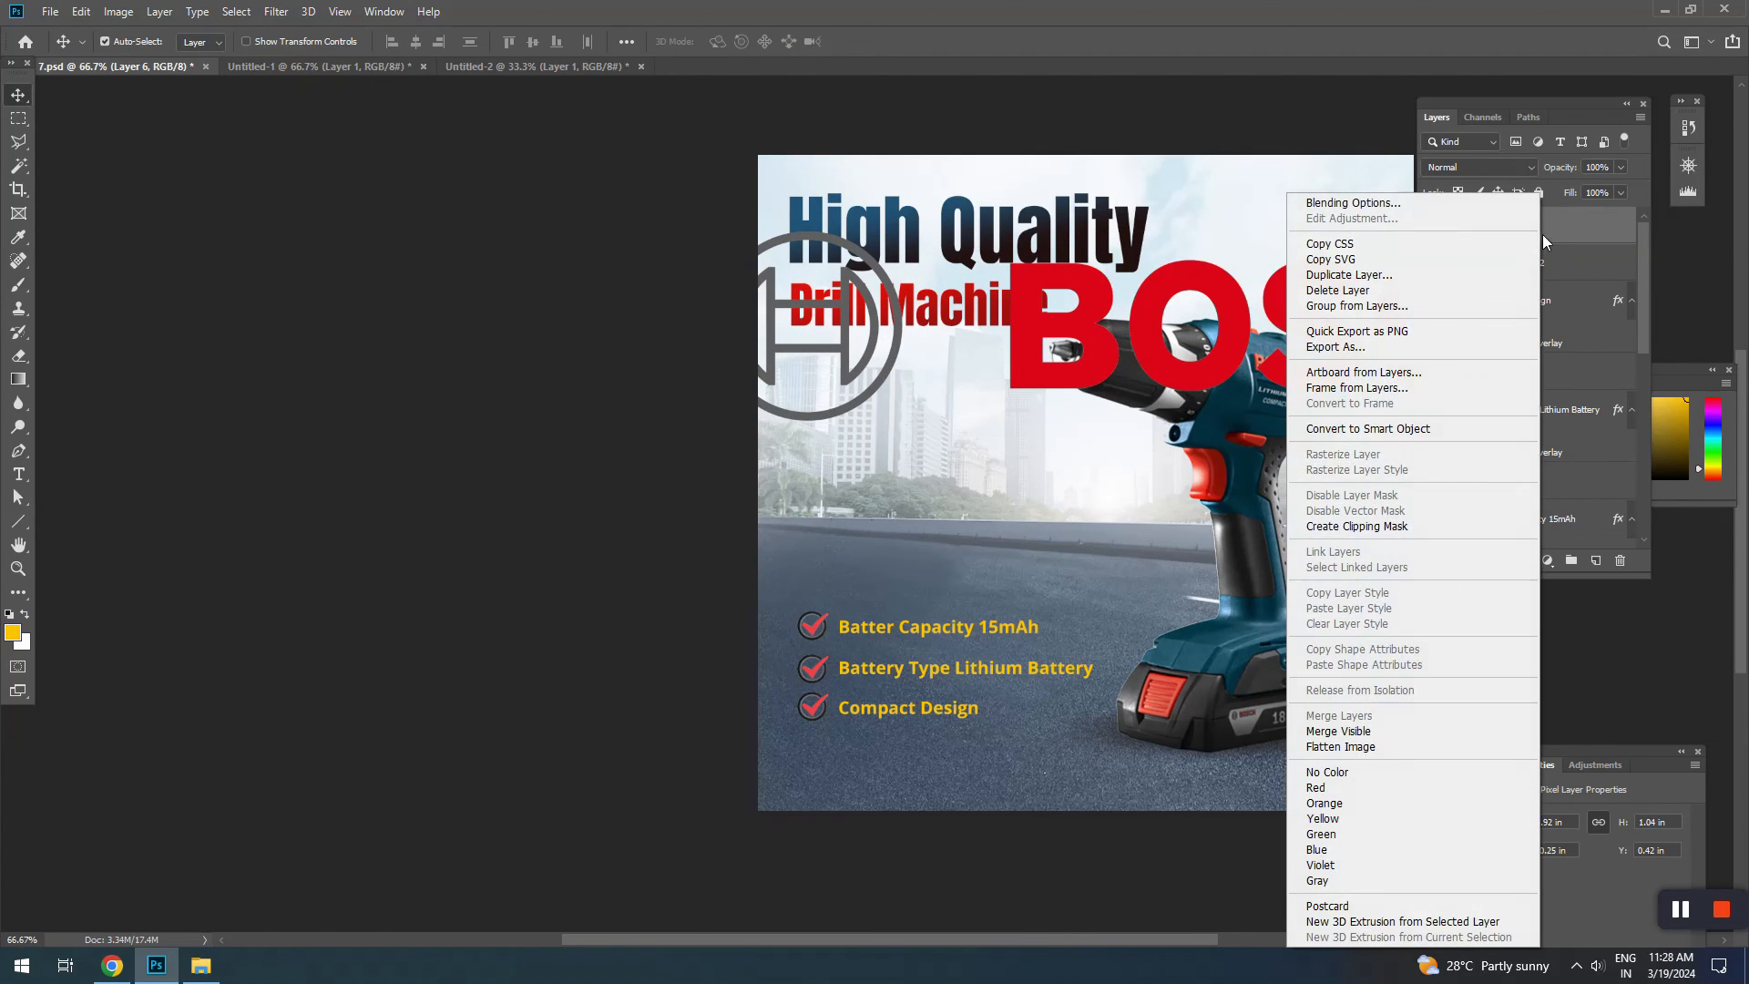
left_click(1349, 431)
key("ctrl+t")
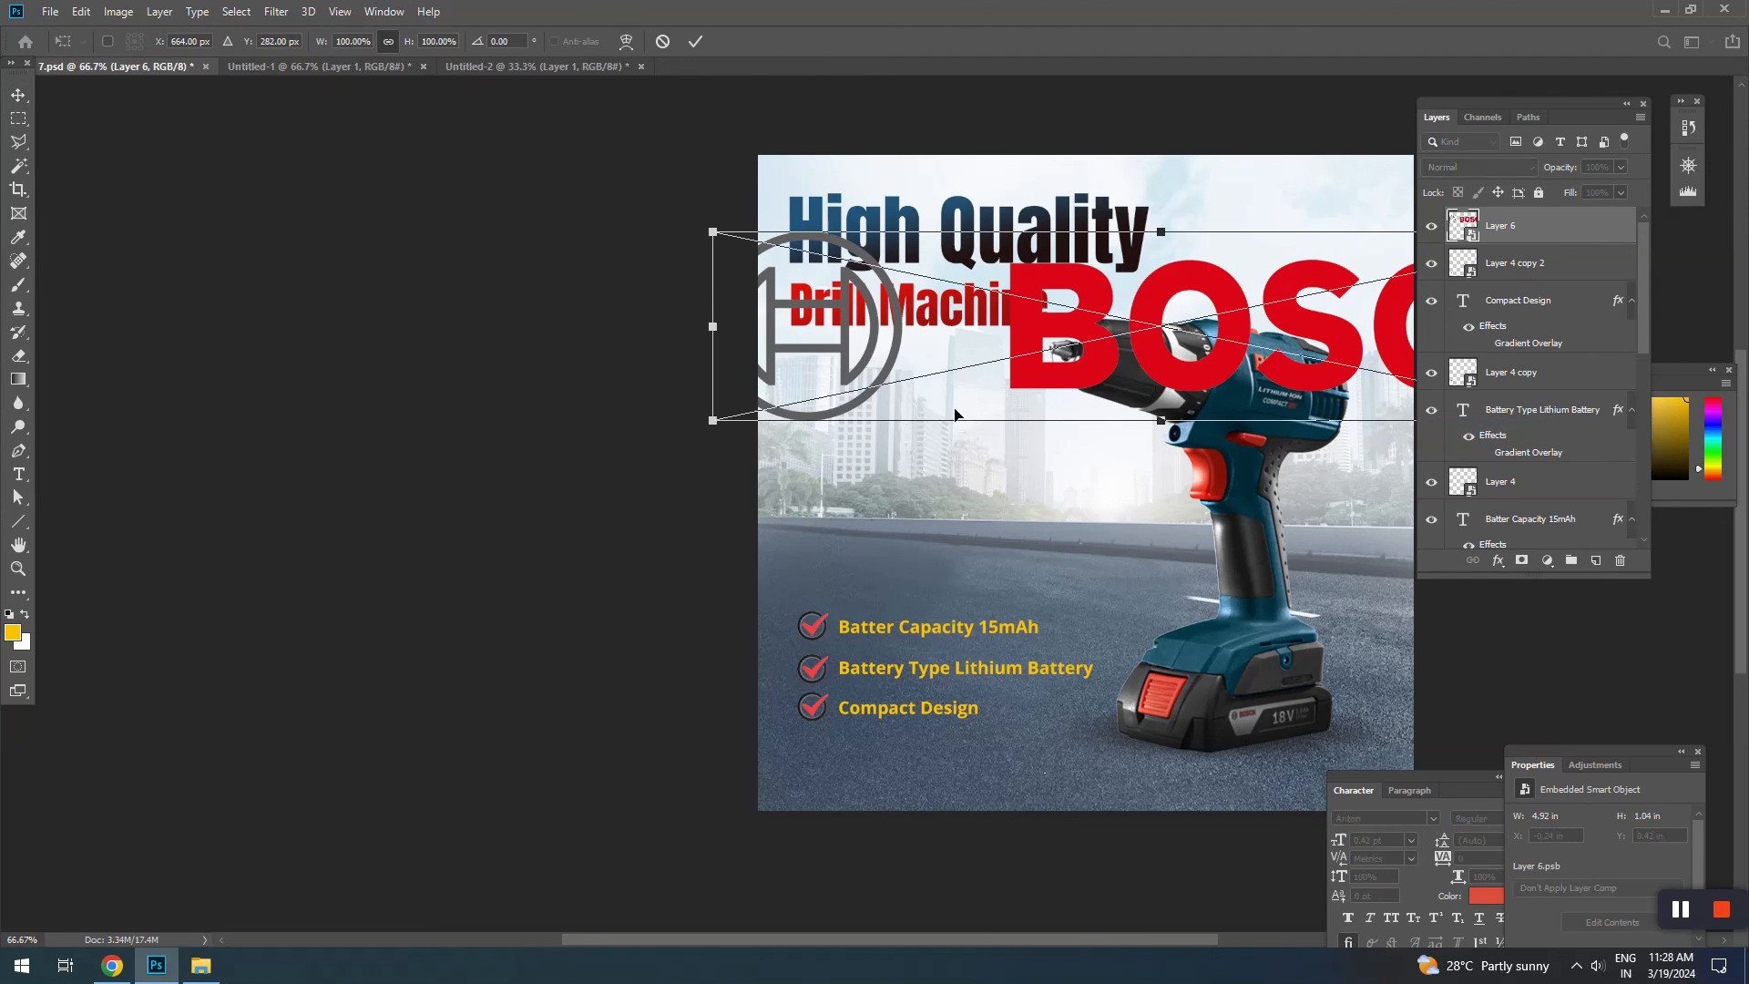
left_click_drag(703, 425, 845, 437)
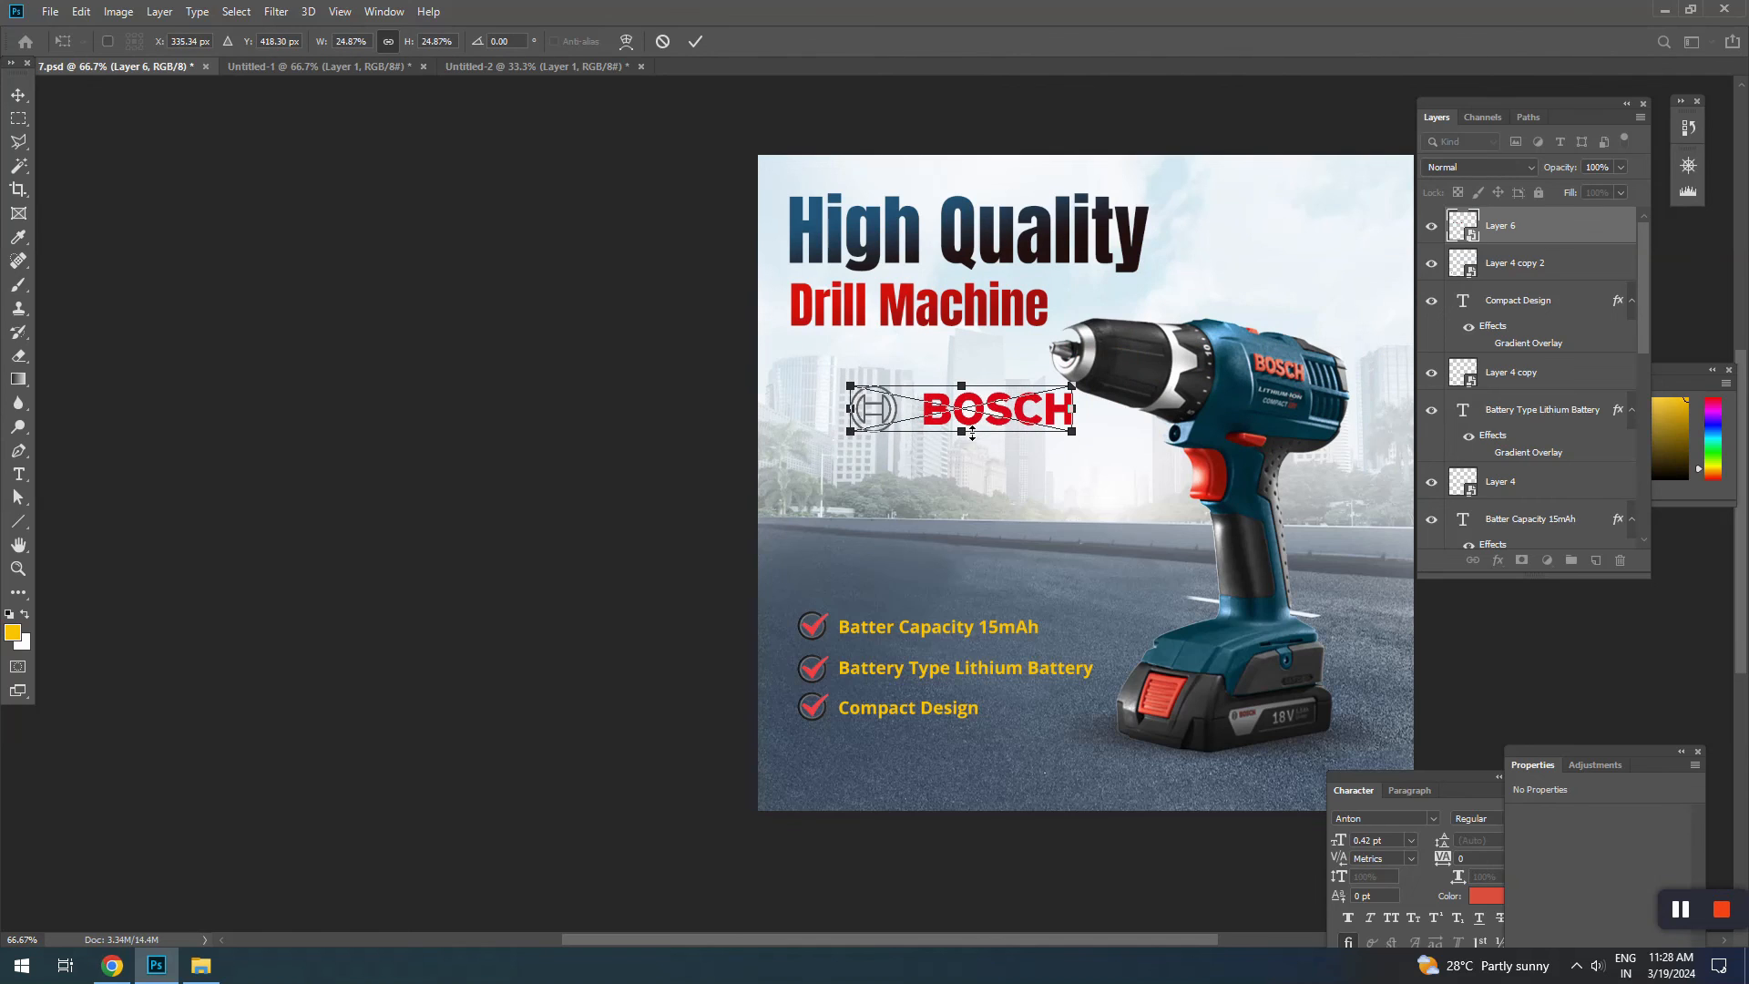
left_click_drag(998, 423, 1319, 229)
left_click_drag(1170, 193, 1220, 209)
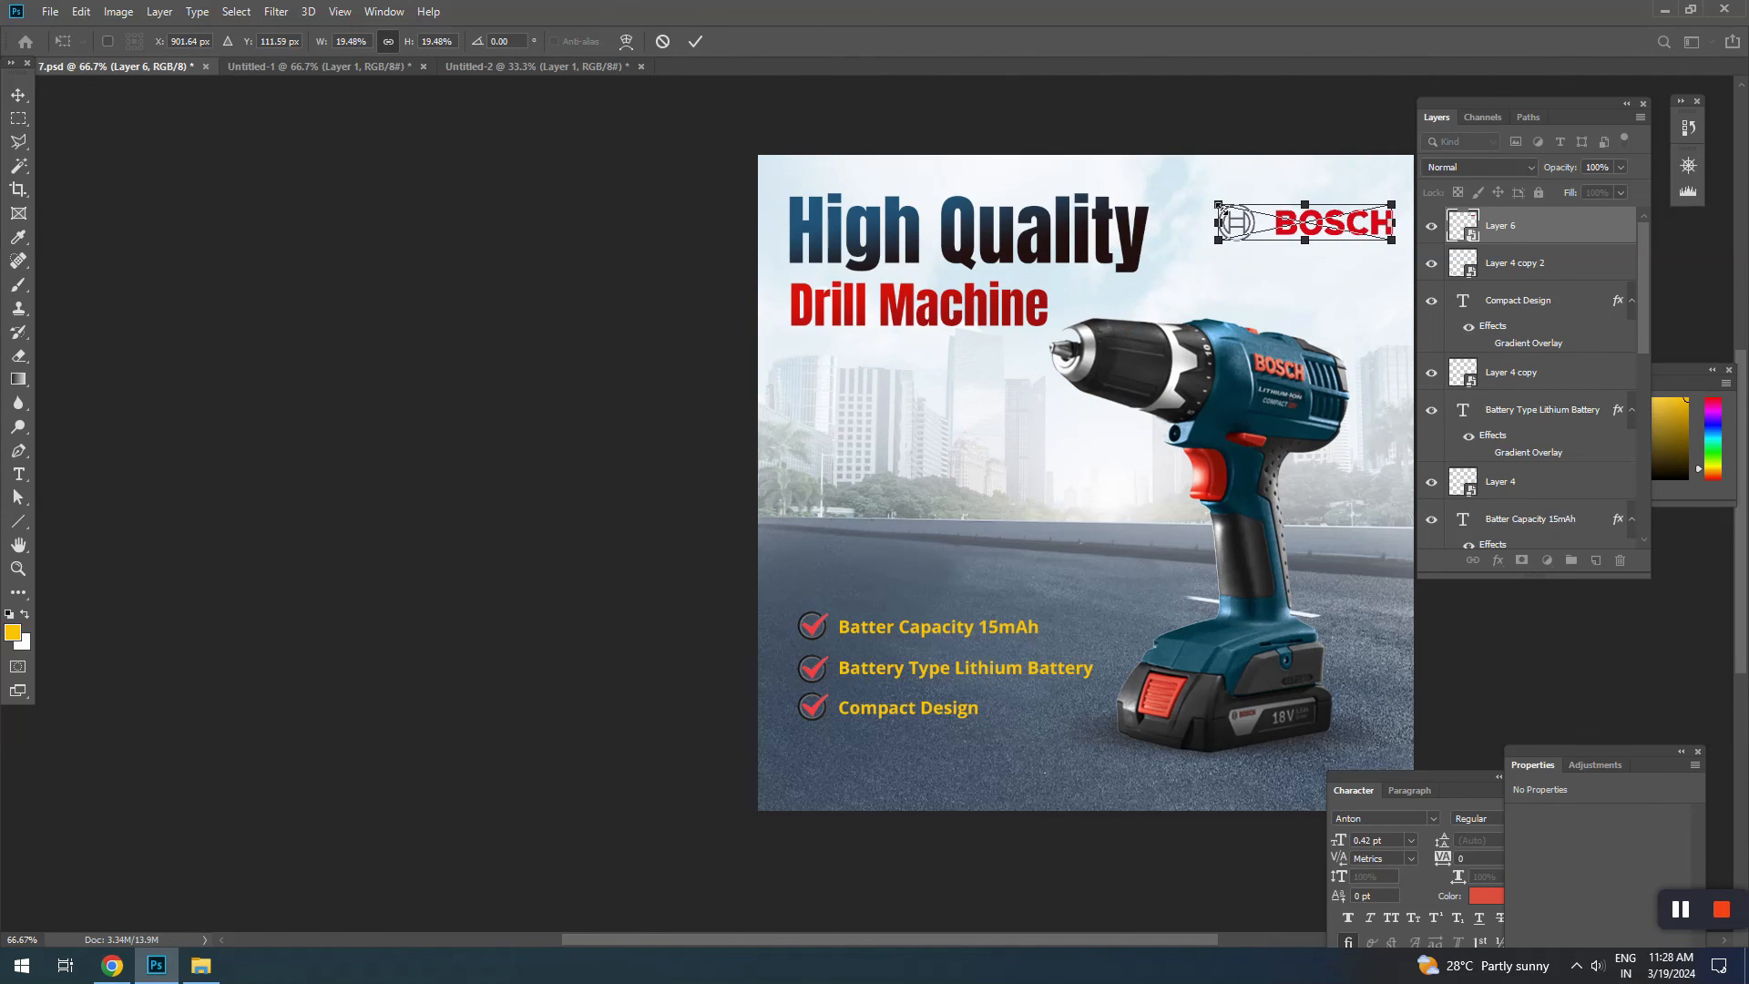
key("Return")
Step: Move the "High Quality" and "Drill Machine" headings down so they sit lower than the Bosch logo
left_click_drag(923, 316, 915, 361)
left_click(1010, 478)
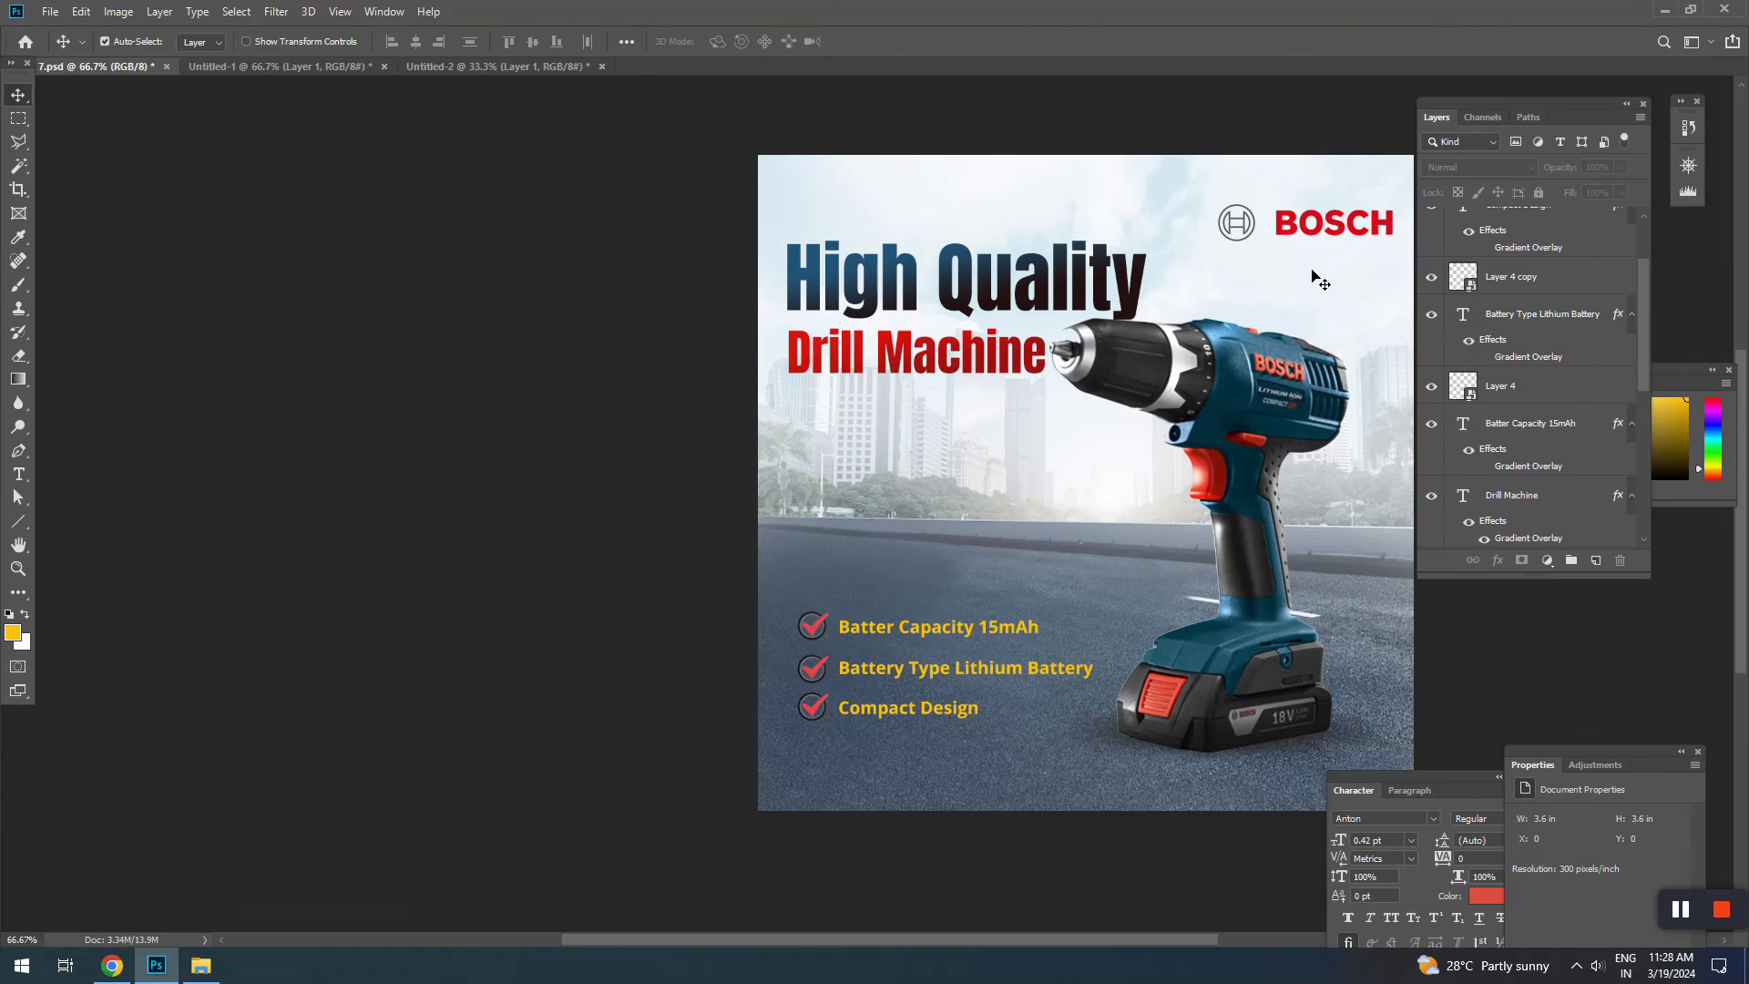
Step: Move the Bosch logo to the post's upper-left corner, above the "High Quality" heading
left_click_drag(1288, 238, 849, 200)
left_click_drag(1176, 381, 1185, 391)
key("ctrl+z")
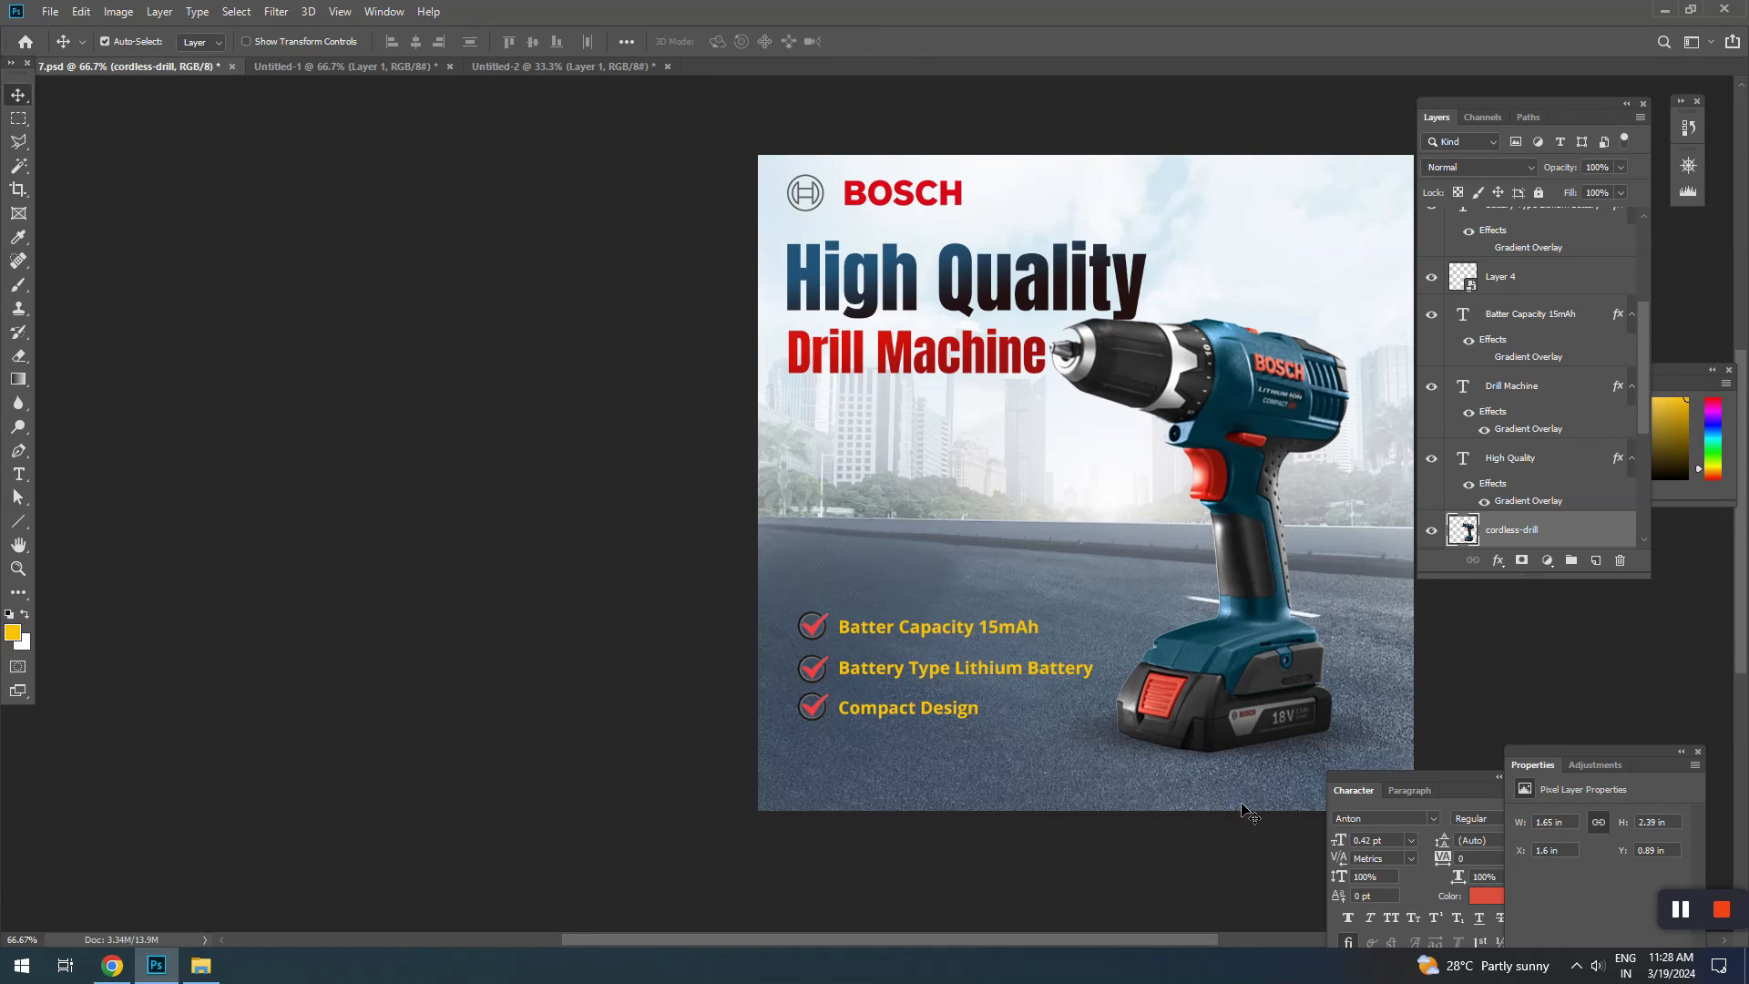
Step: Scale the drill and its ground shadow down slightly together and shift them a little so the drill clears the headings
left_click(1241, 668, "ctrl+shift")
key("ctrl+t")
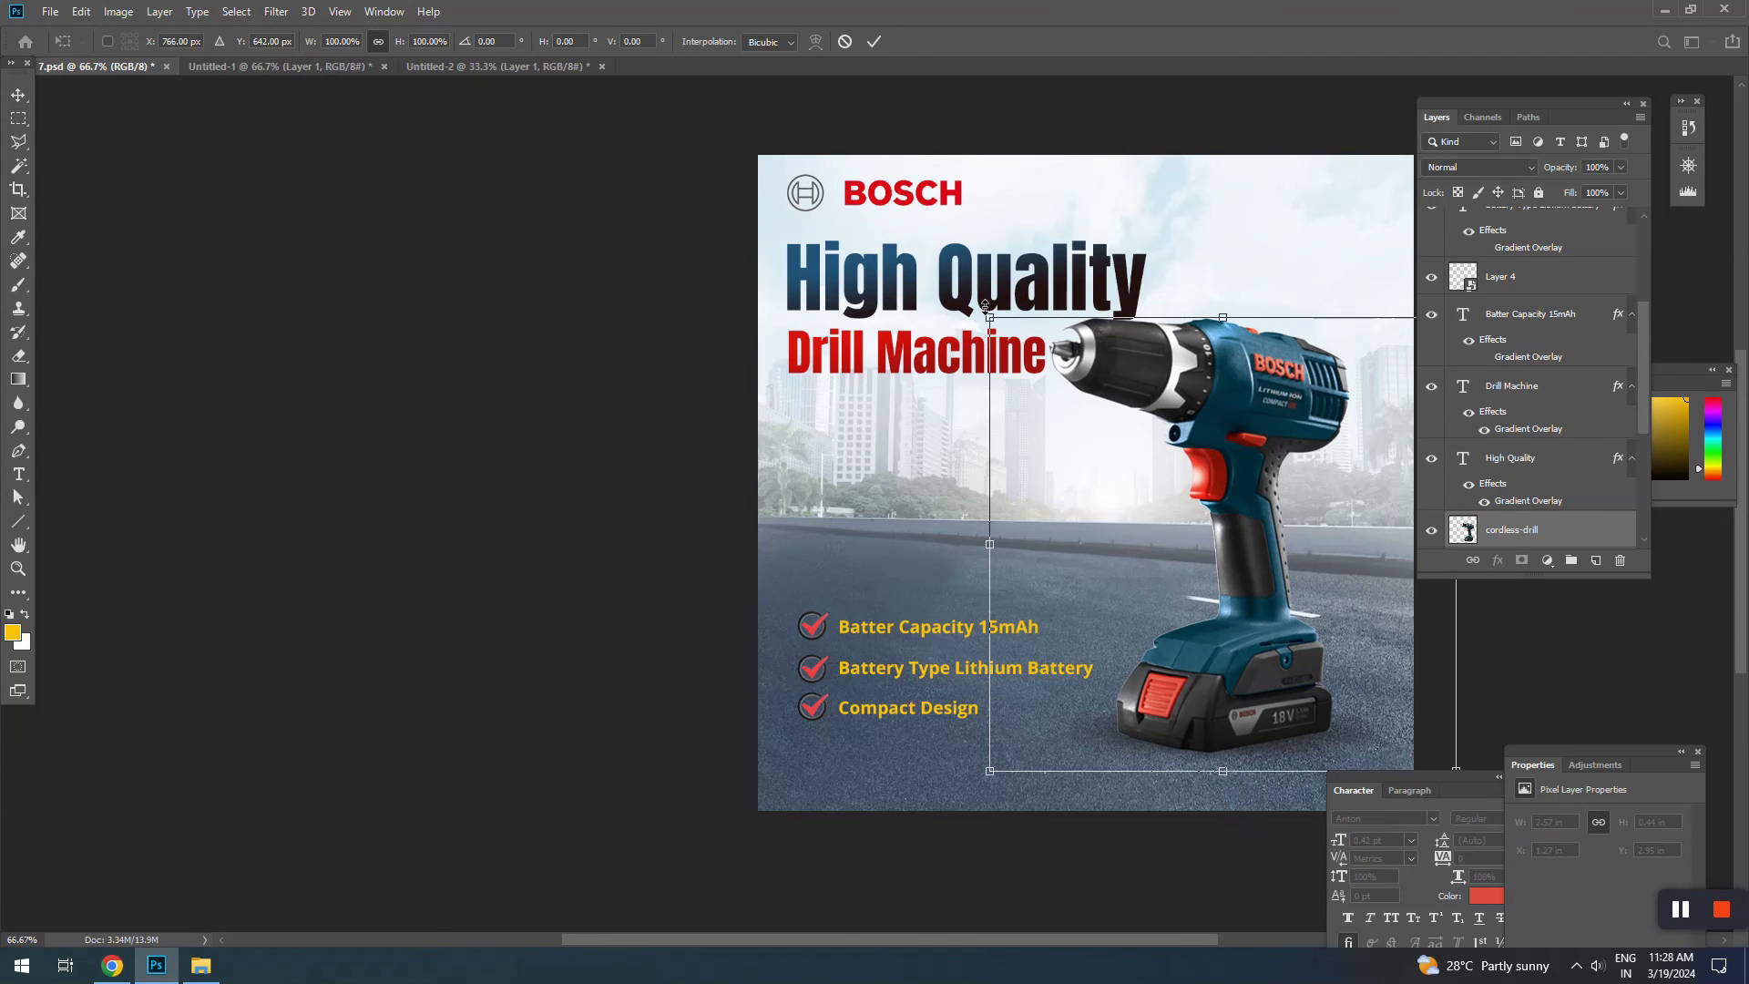
left_click_drag(984, 310, 1014, 341)
left_click_drag(1236, 444, 1223, 440)
key("Return")
left_click(911, 359)
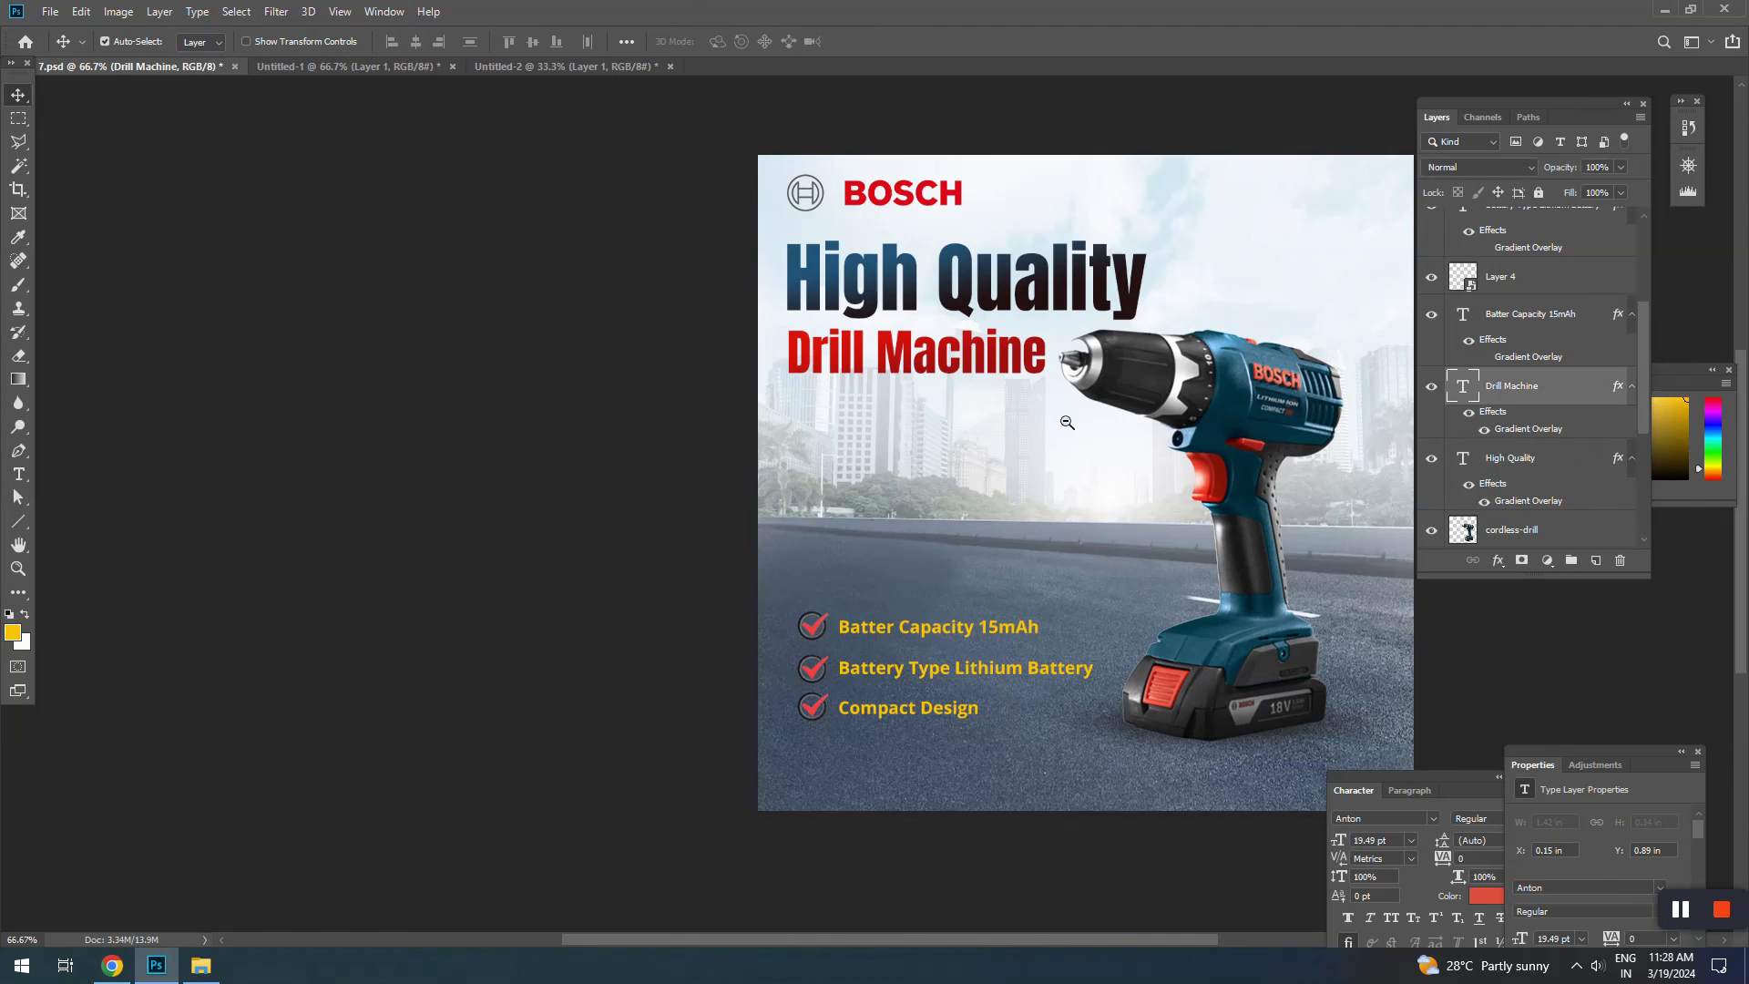
Step: Nudge the Bosch logo to X 0.15 in, Y 0.11 in, so it lines up with the headings' left edge
key("ctrl+minus")
key("ctrl+plus")
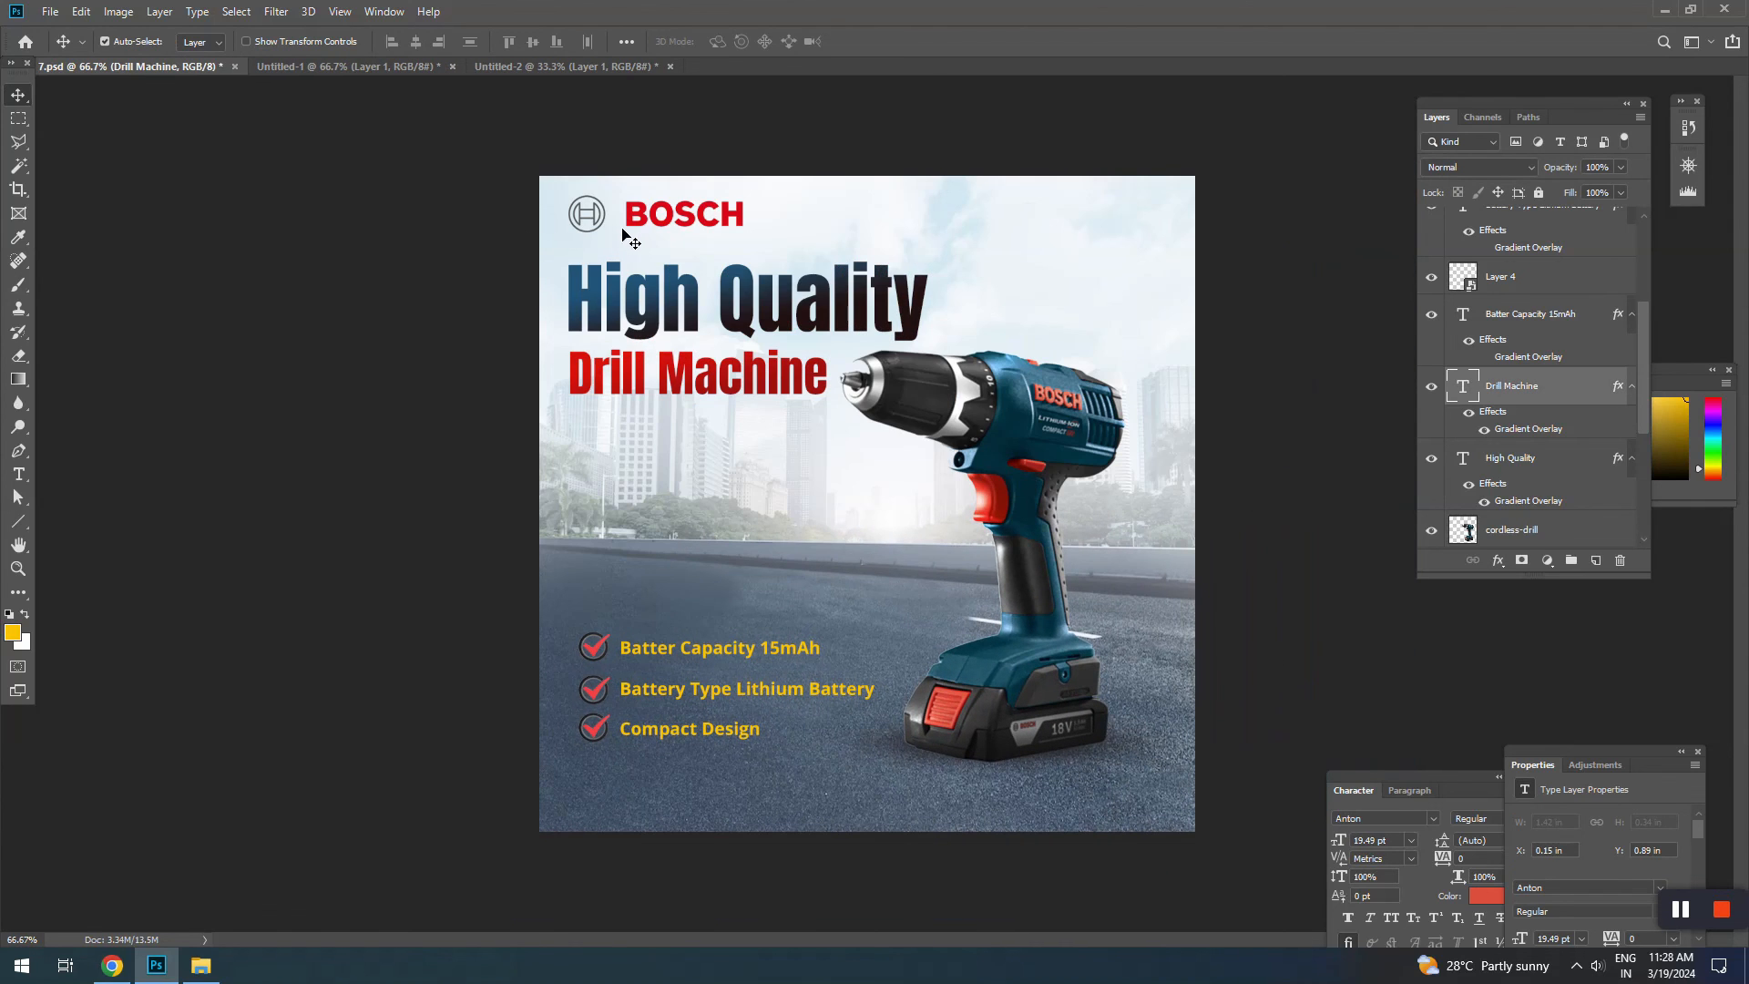
left_click_drag(630, 224, 632, 227)
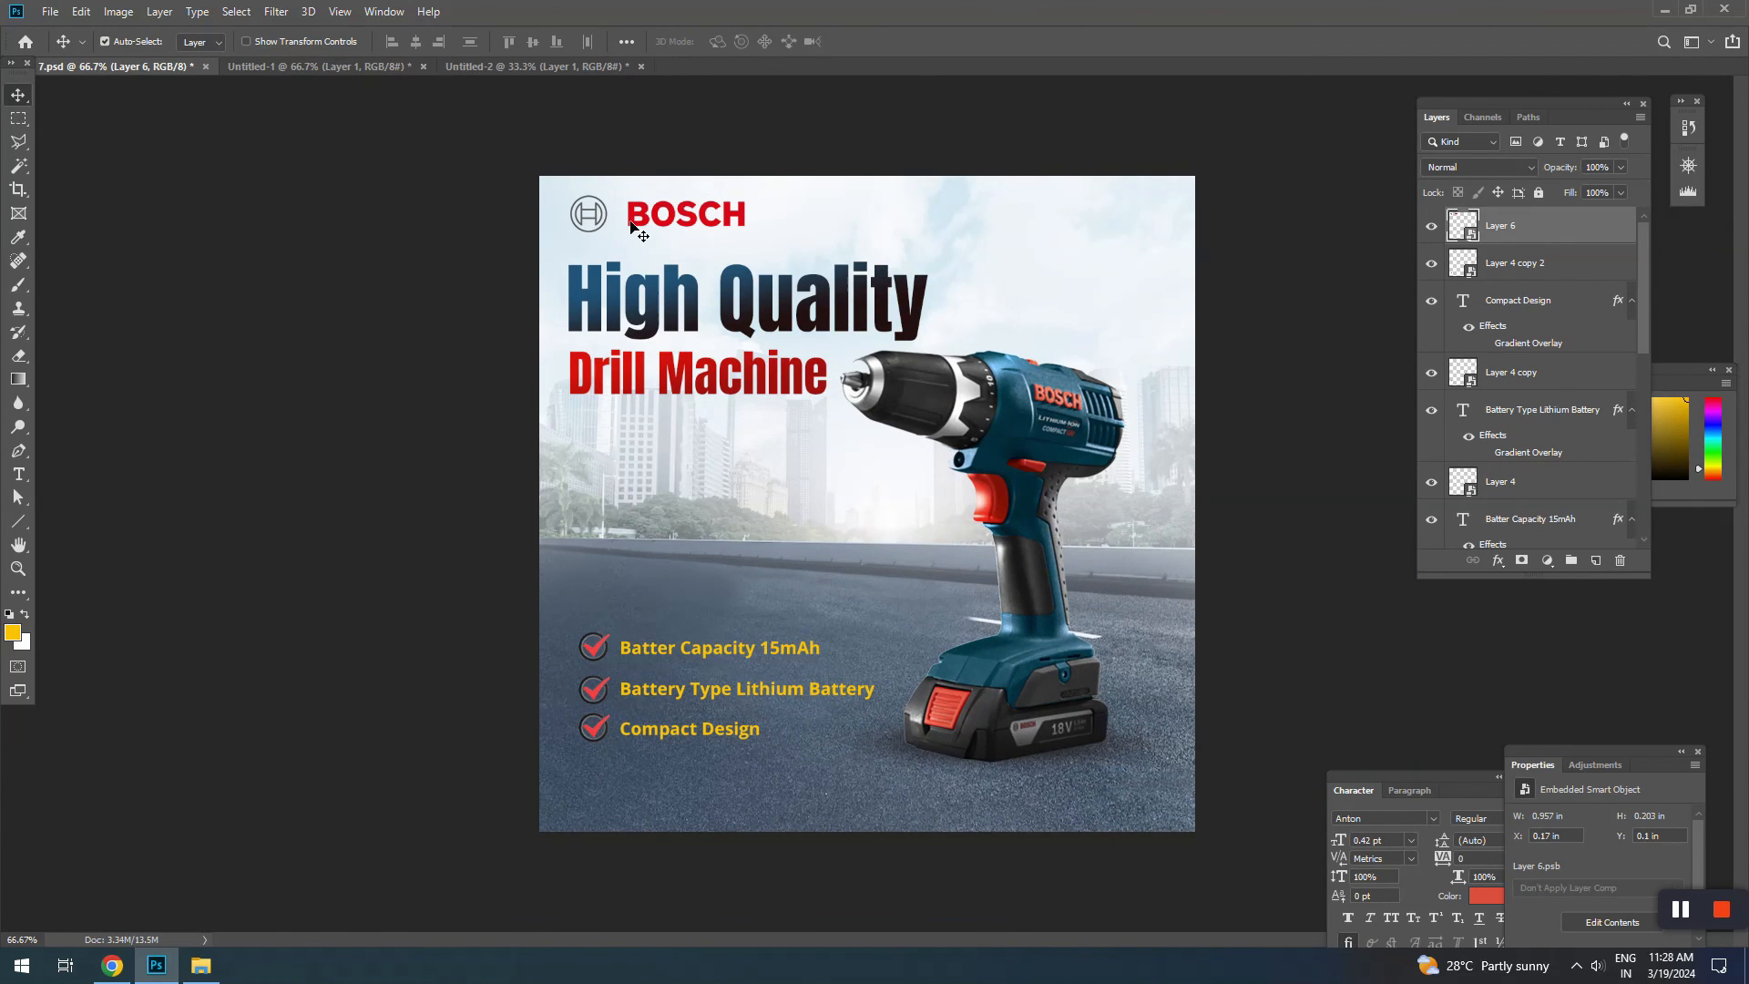
key("Left")
key("Left")
key("Left")
key("Left")
key("Left")
key("Left")
key("Down")
key("Down")
key("Down")
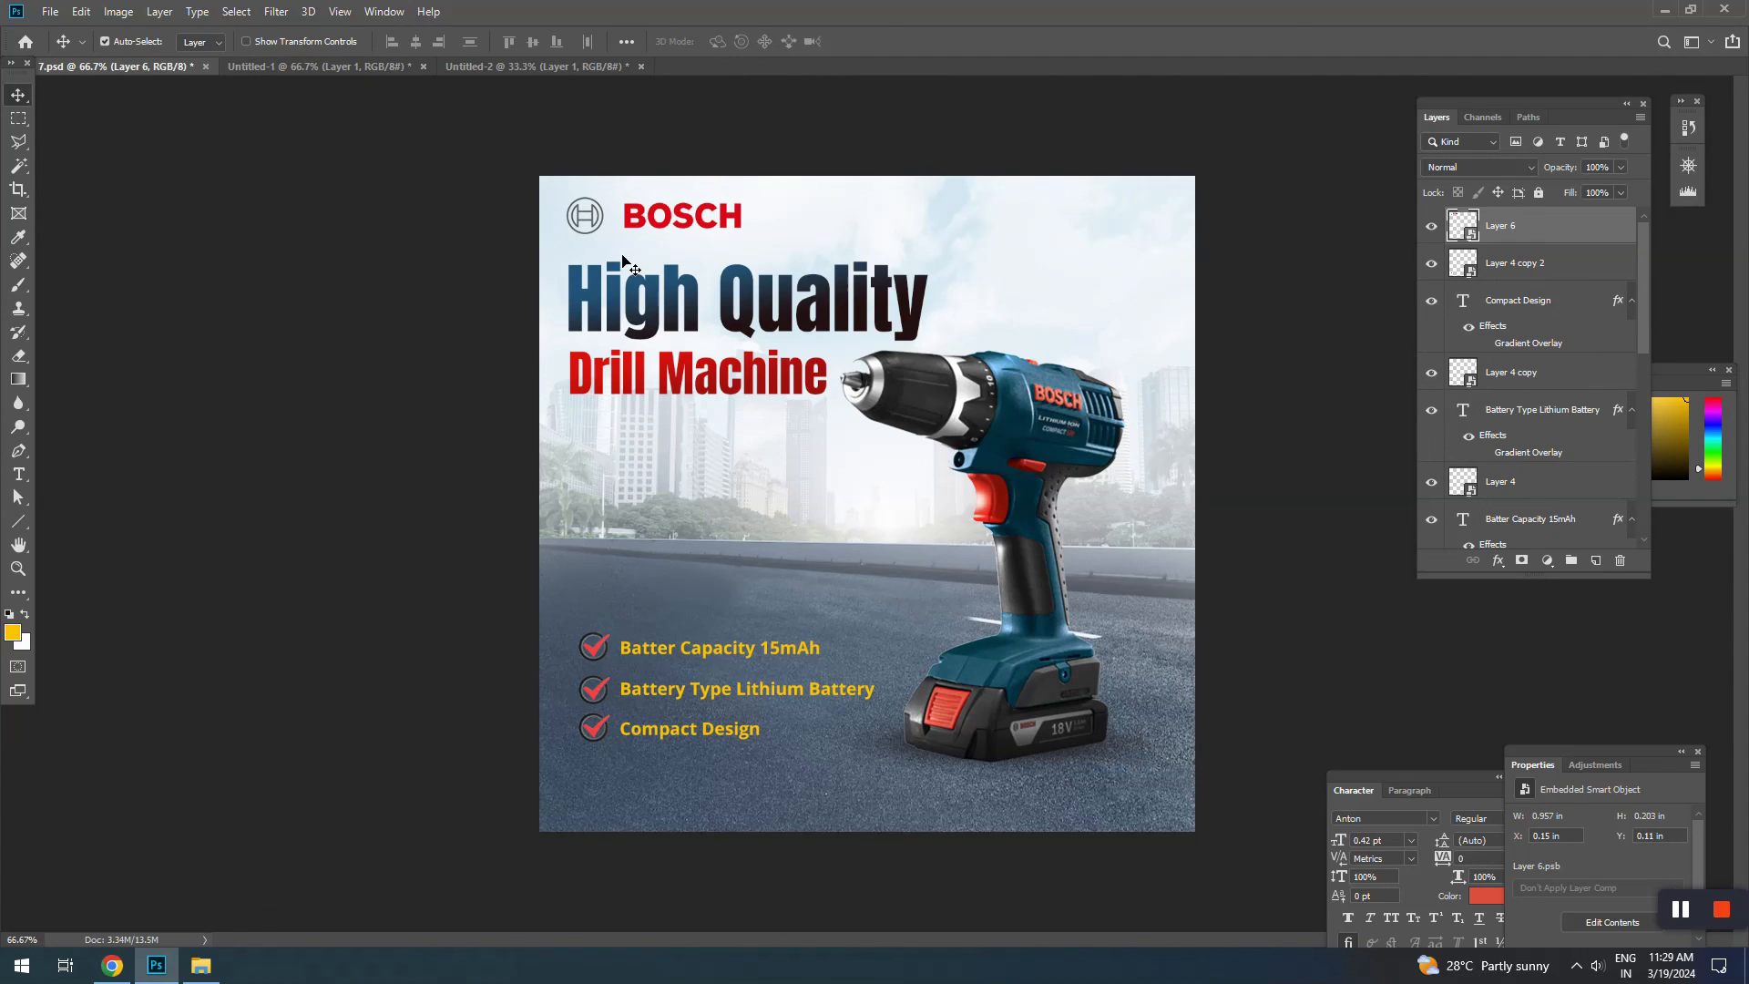
Step: Scale the "Drill Machine" heading down to about 94%, keeping its left edge aligned with "High Quality"
left_click(769, 393)
key("ctrl+t")
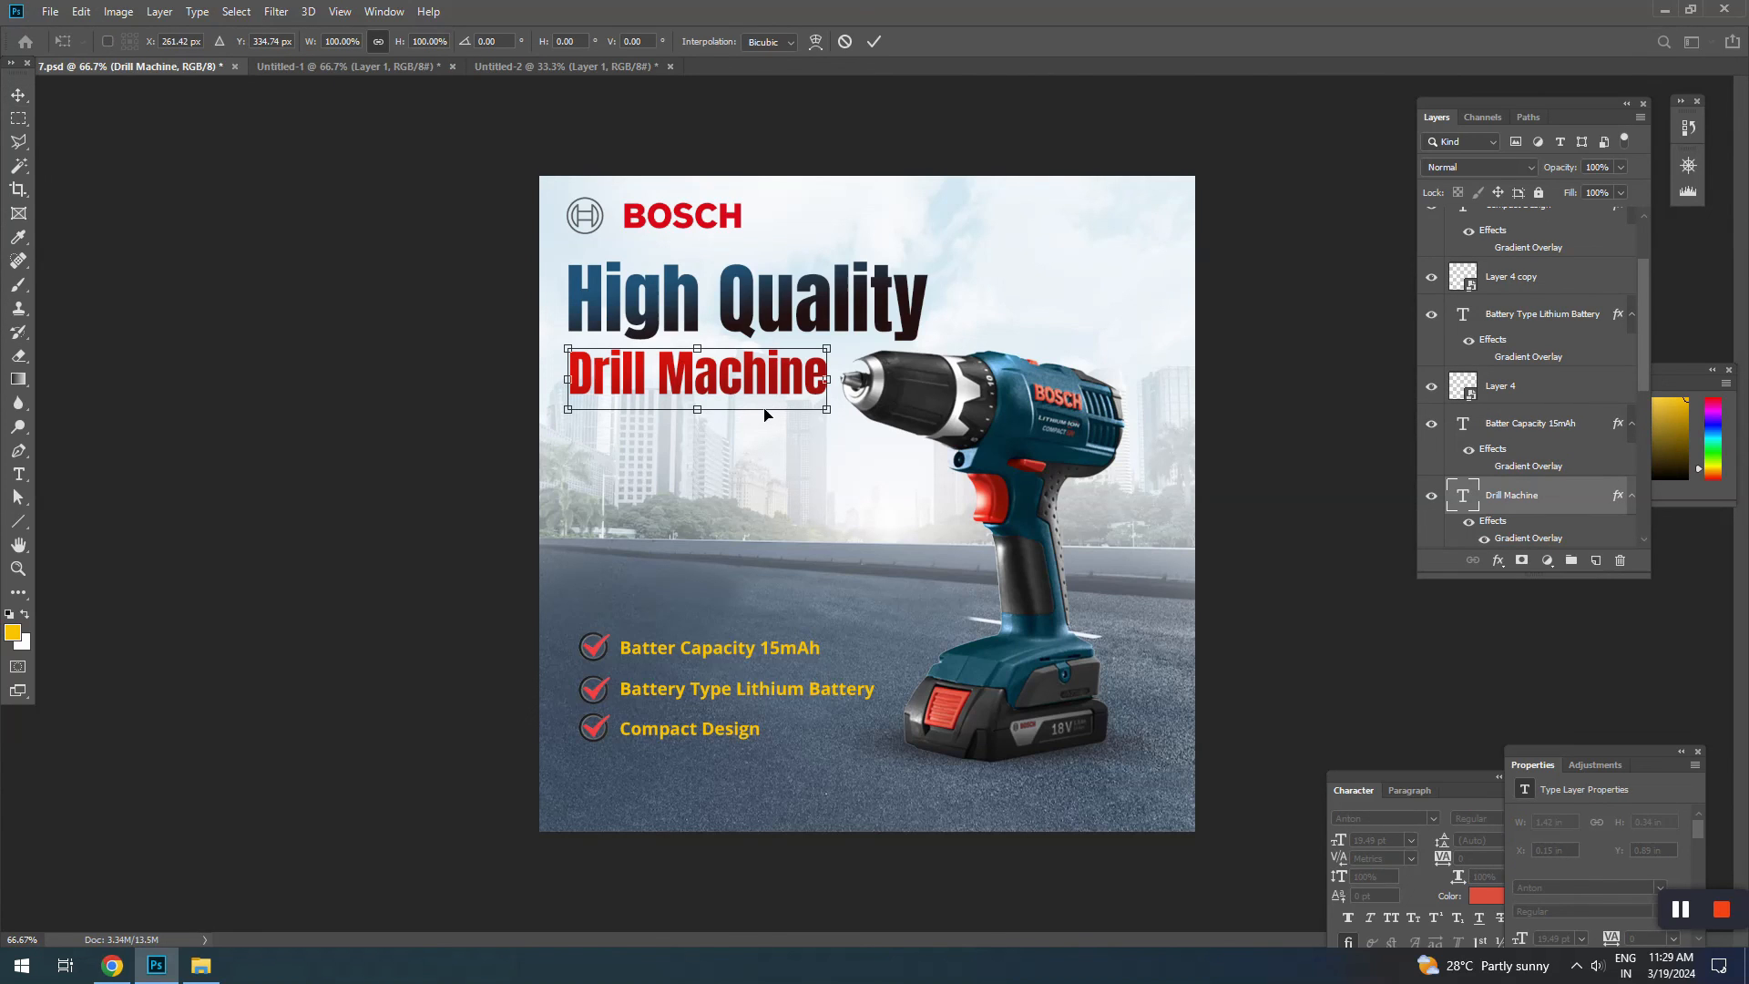
left_click_drag(826, 409, 810, 405)
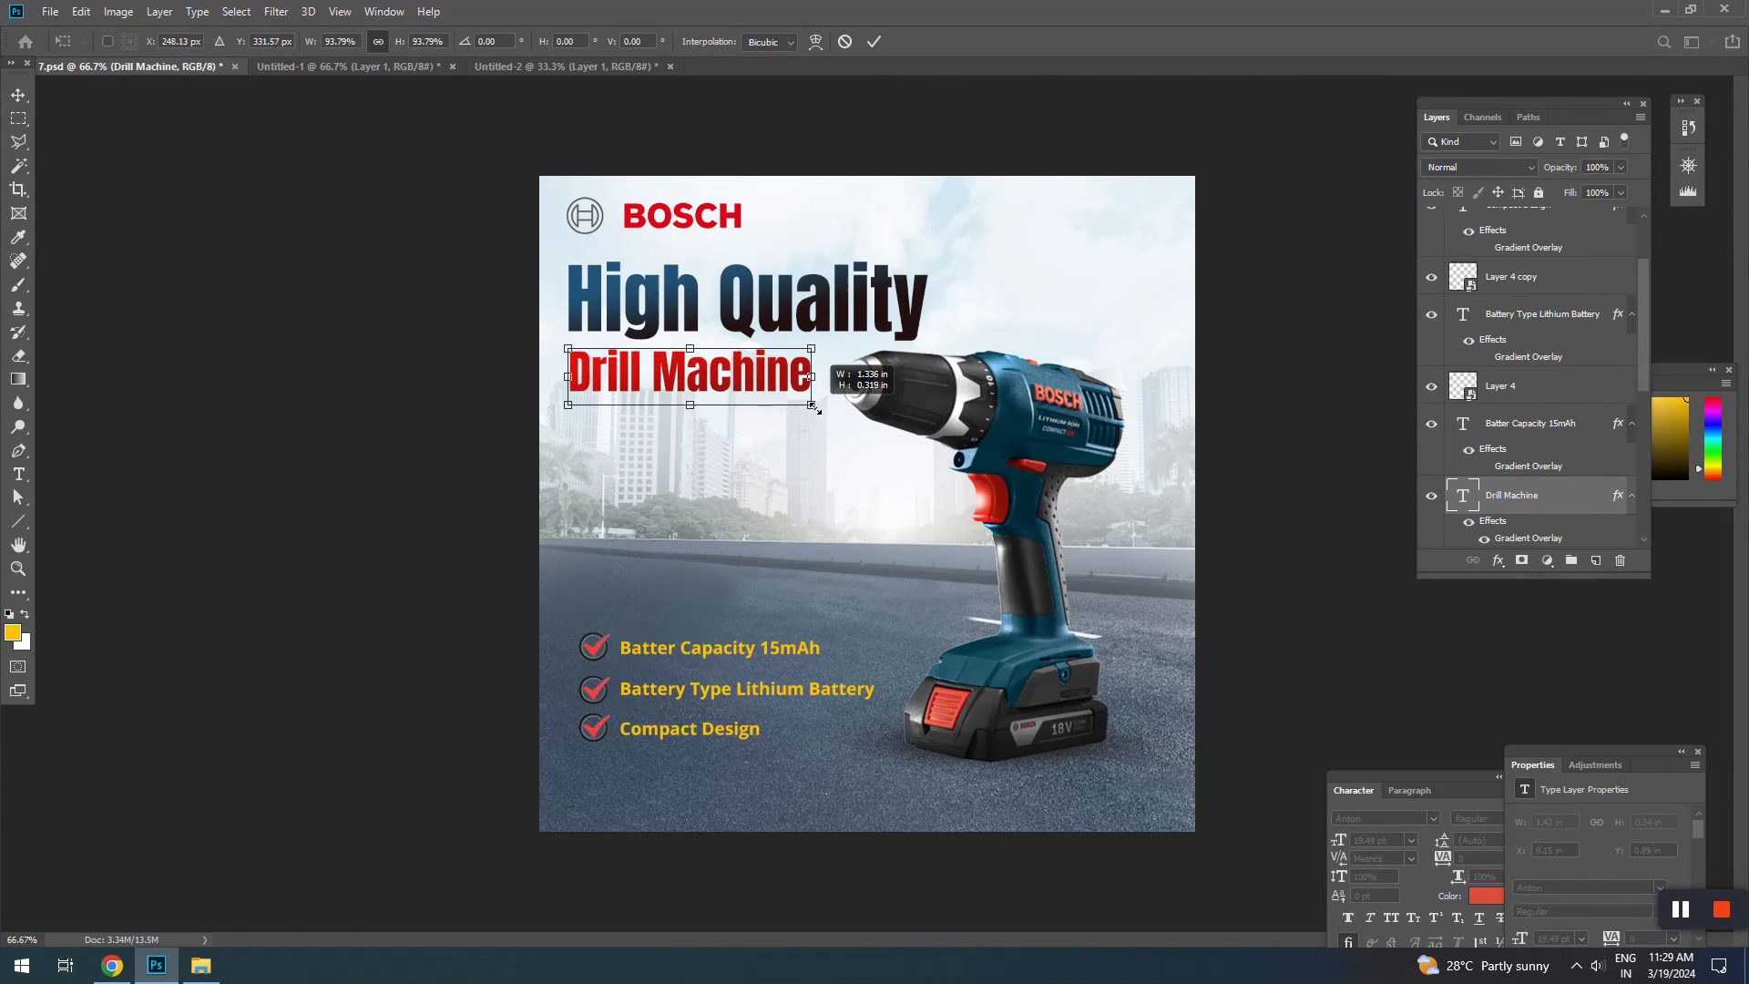
key("Return")
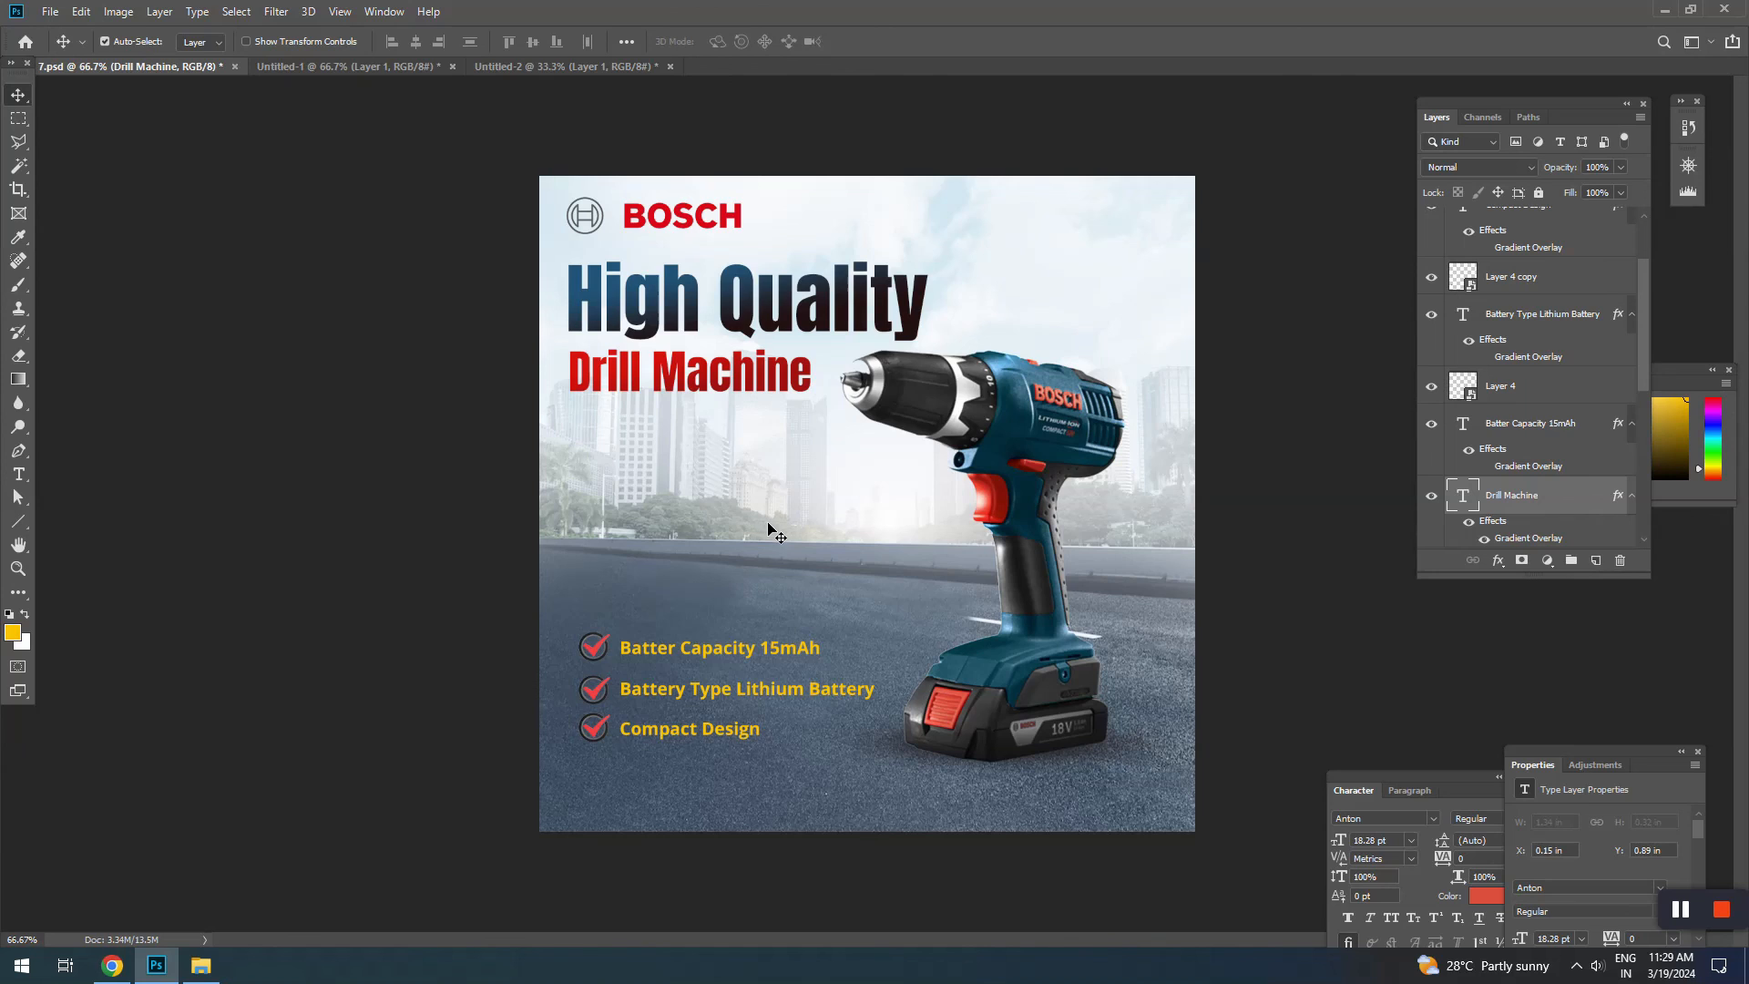
Step: Move the three feature lines and their check marks up slightly together and save the document
left_click_drag(552, 634, 696, 734)
left_click_drag(663, 648, 663, 637)
key("ctrl+s")
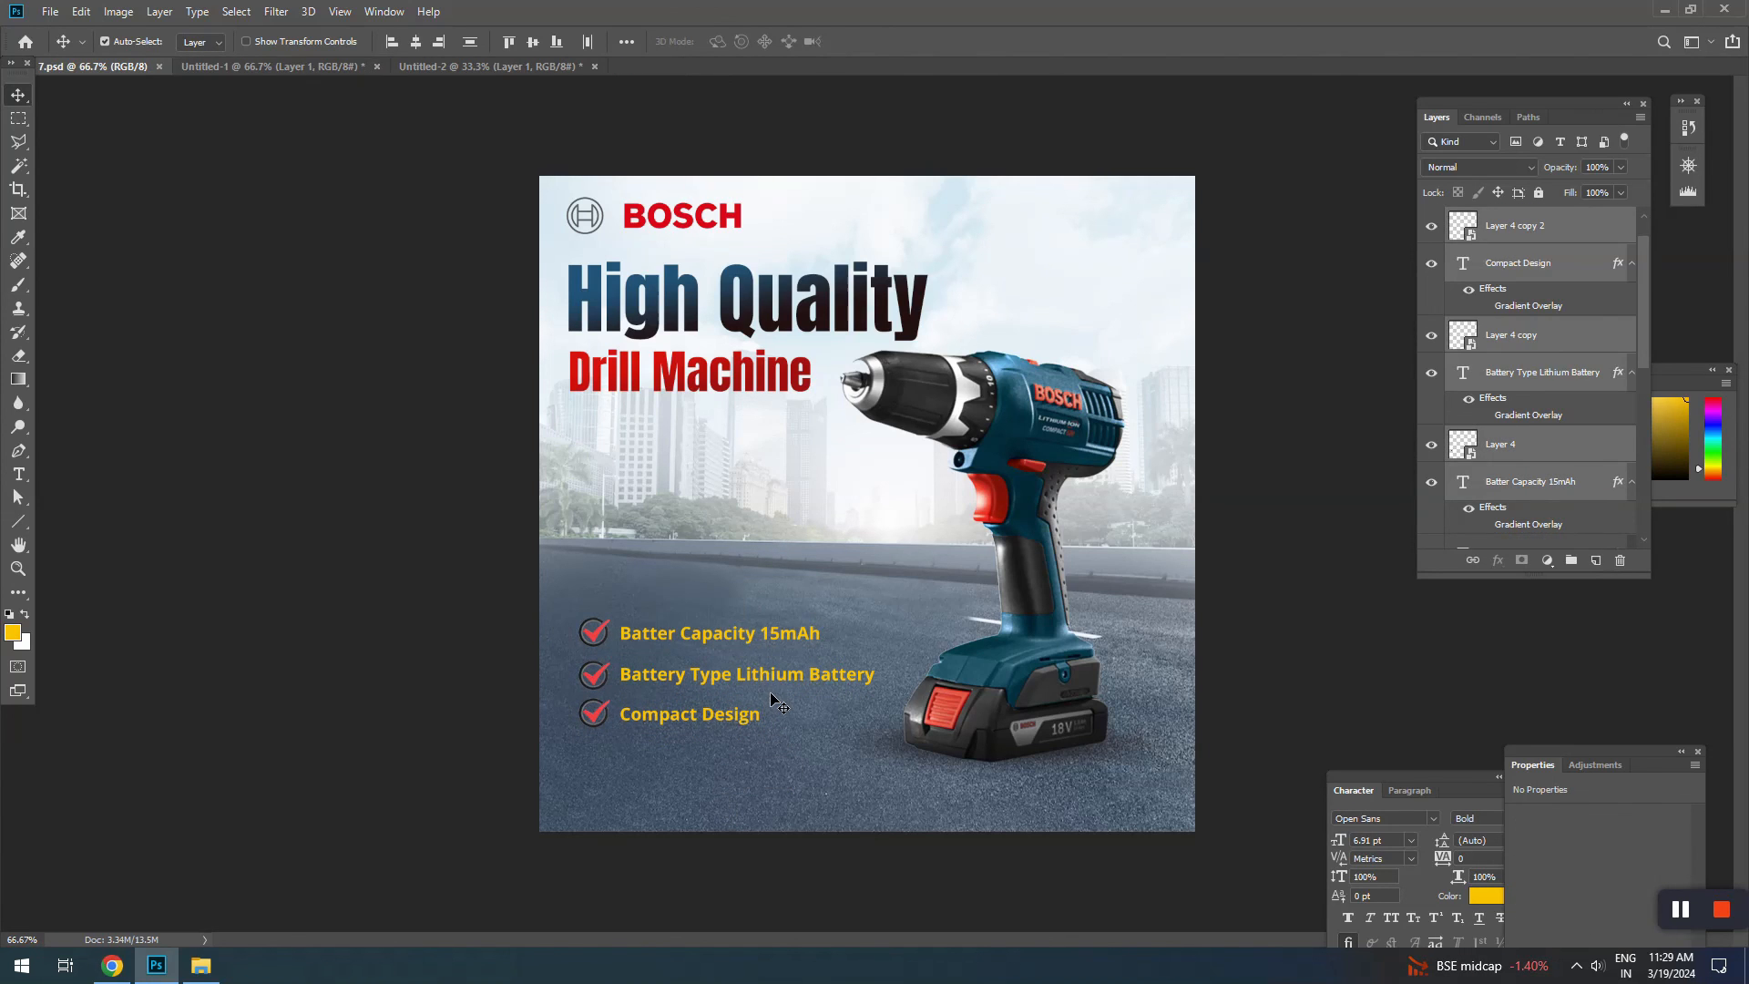
Step: Enlarge the drill and its ground shadow slightly together and move them a little down and to the left
left_click(1046, 720)
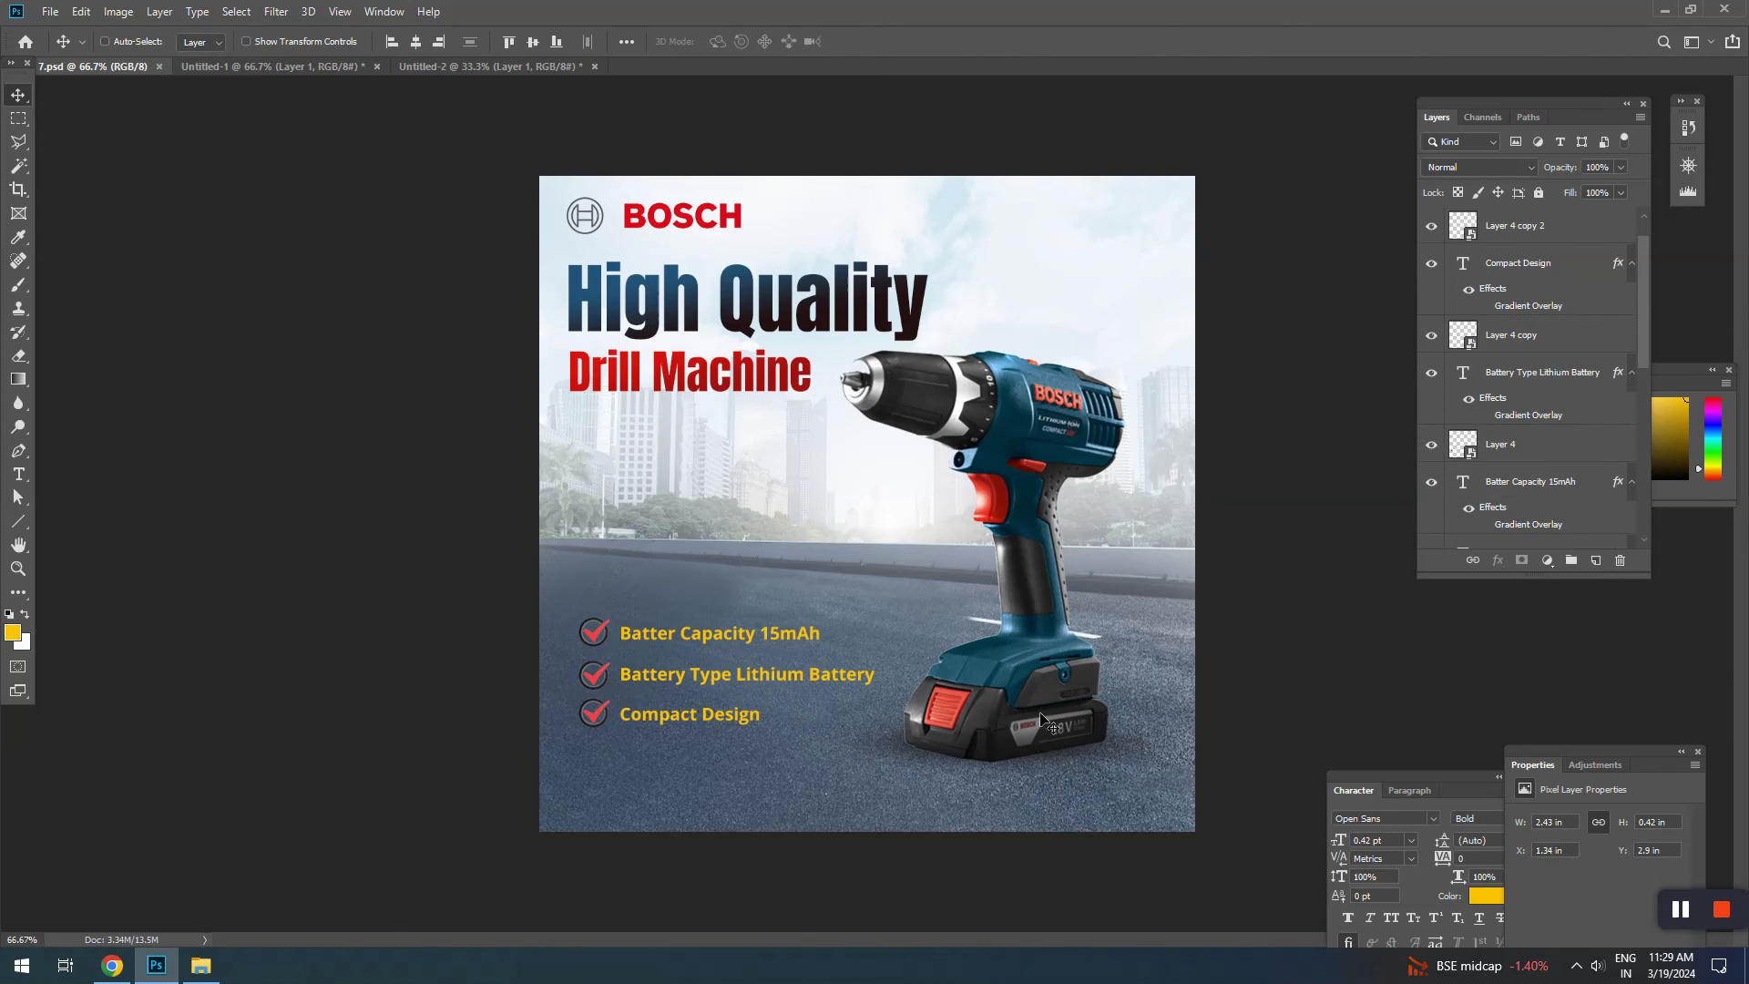
key("ctrl+t")
left_click_drag(1234, 789, 1249, 802)
left_click_drag(1070, 678, 1061, 689)
key("Return")
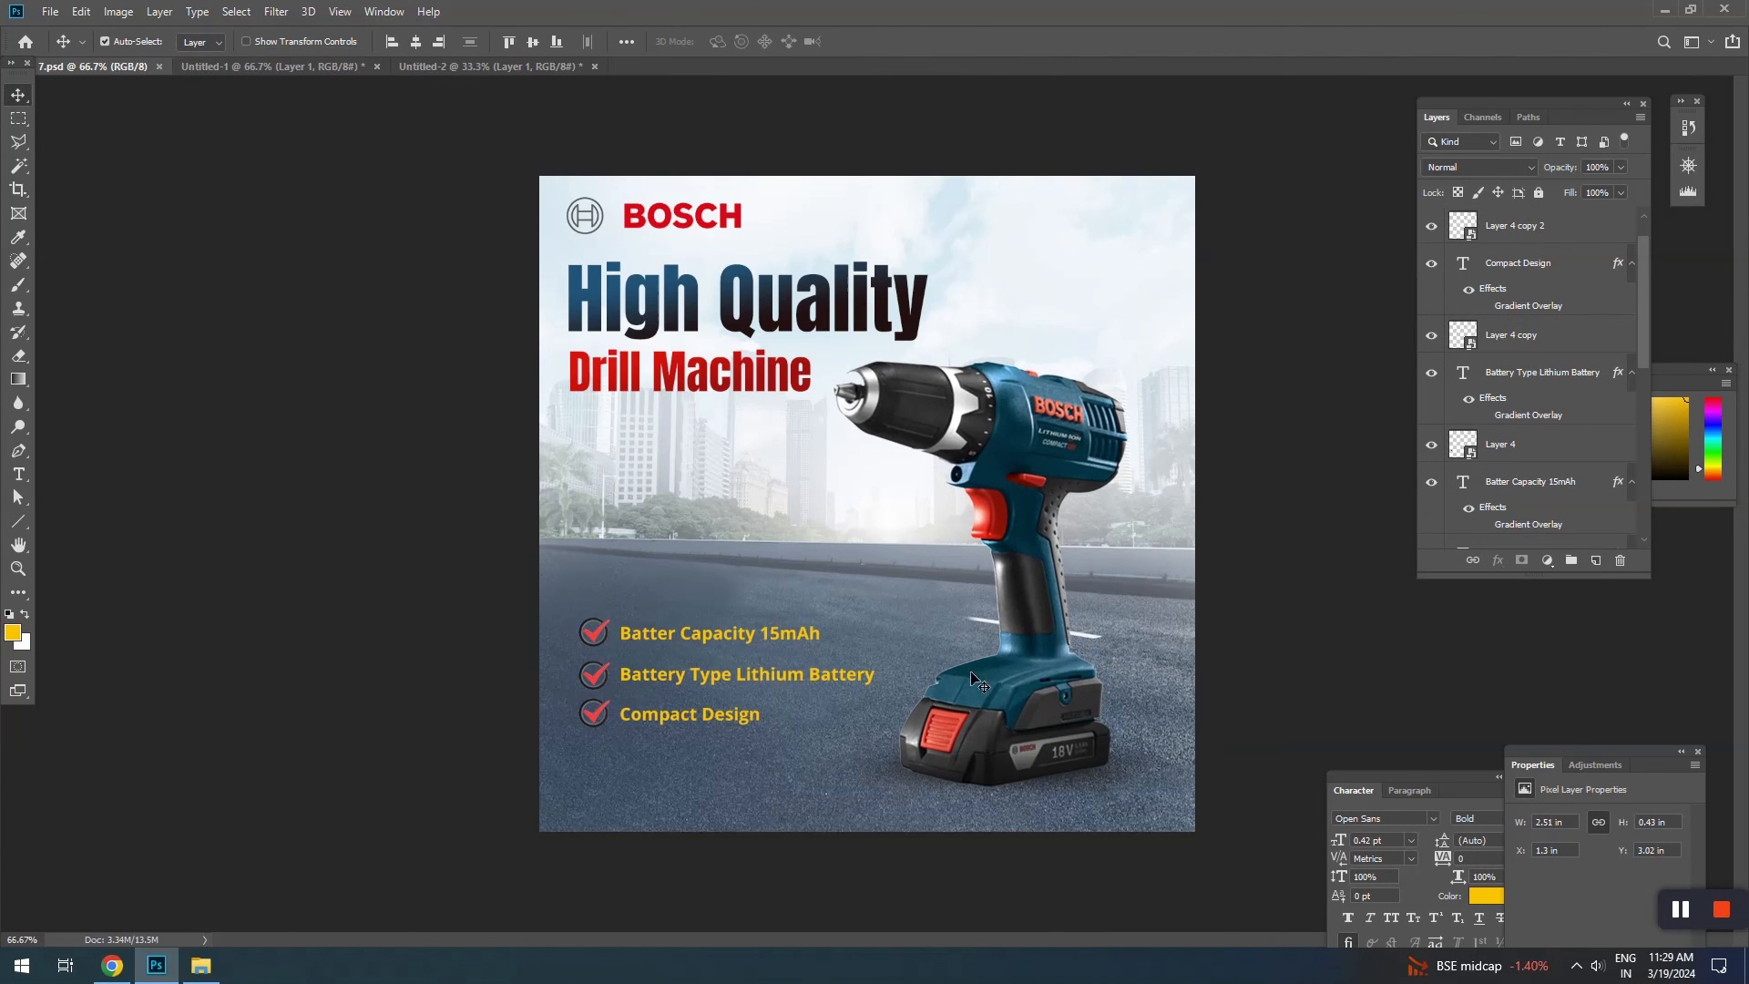